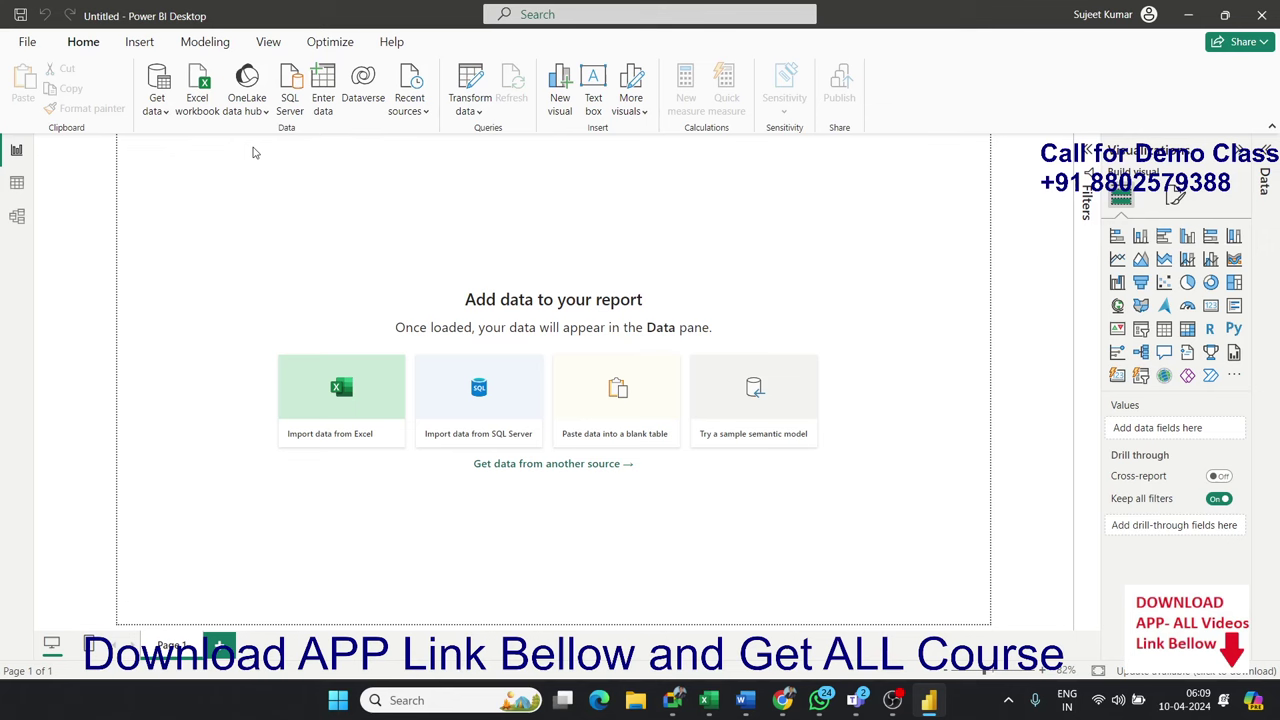
Import from Excel, preview workbooks, and open DS-8pm.xlsx in the Navigator.
click(355, 427)
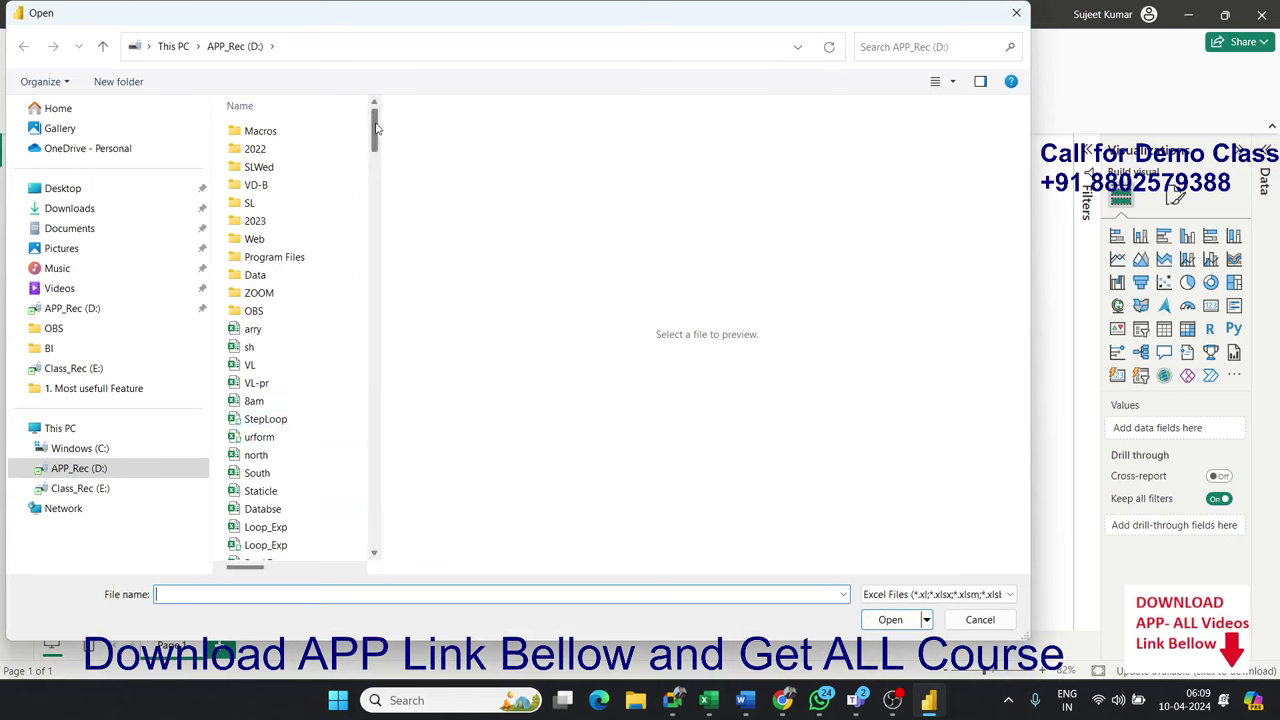
drag(374, 125, 322, 521)
click(266, 550)
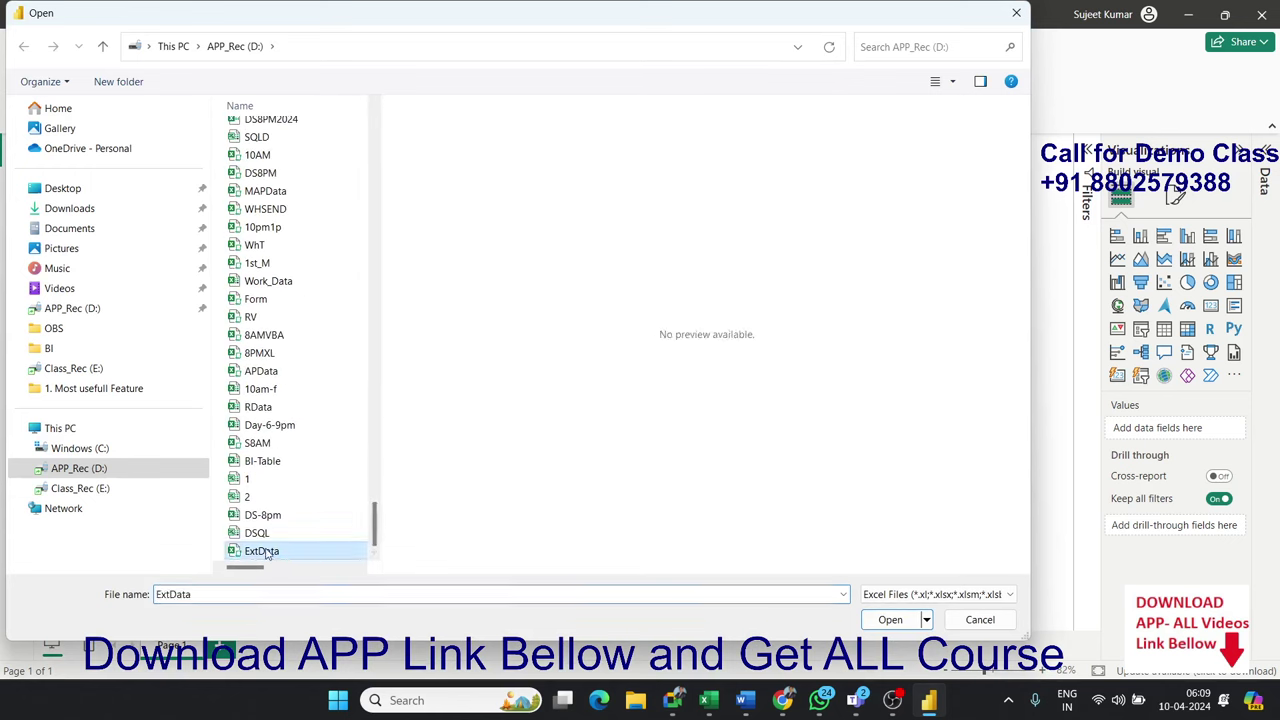
click(266, 538)
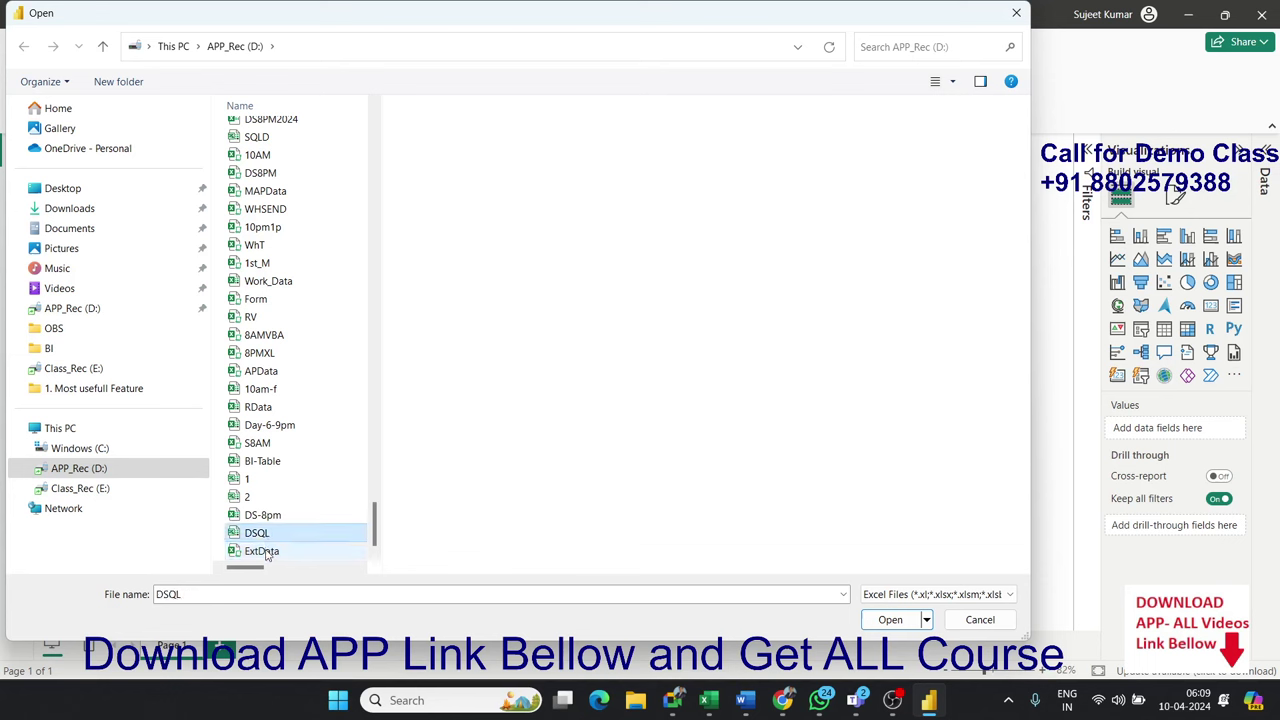
click(267, 545)
click(267, 536)
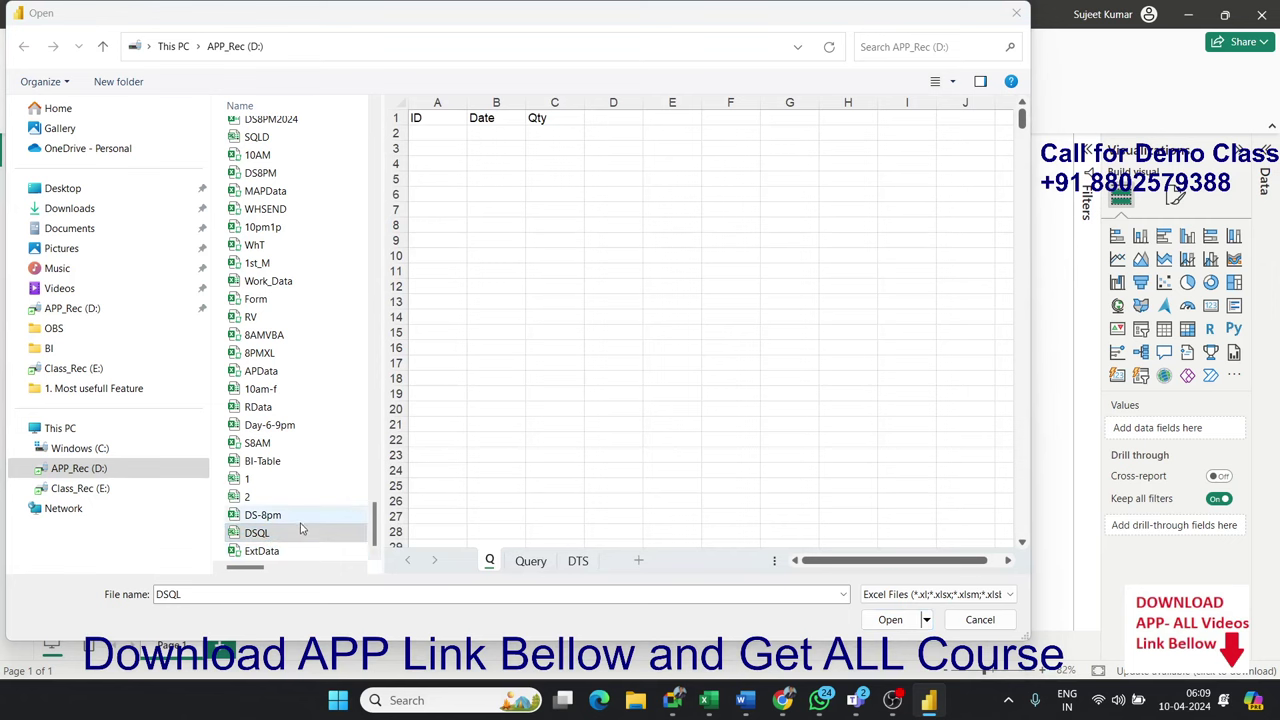
click(302, 517)
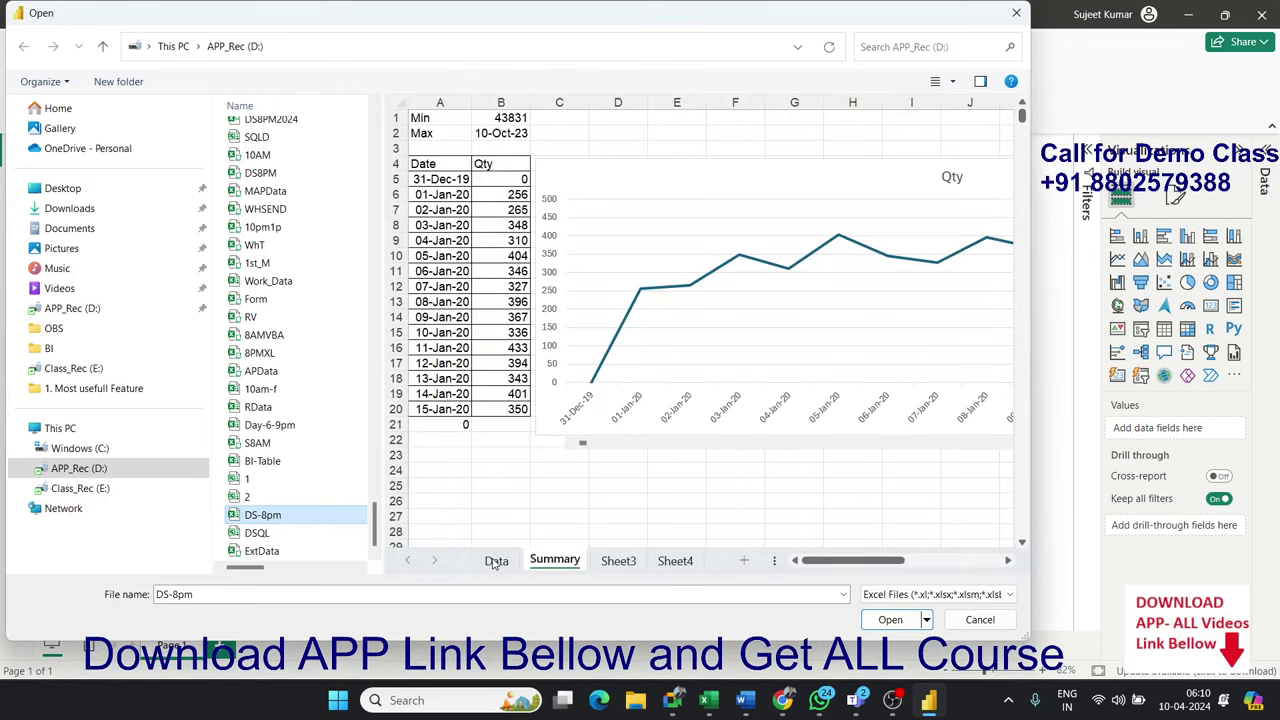
click(496, 563)
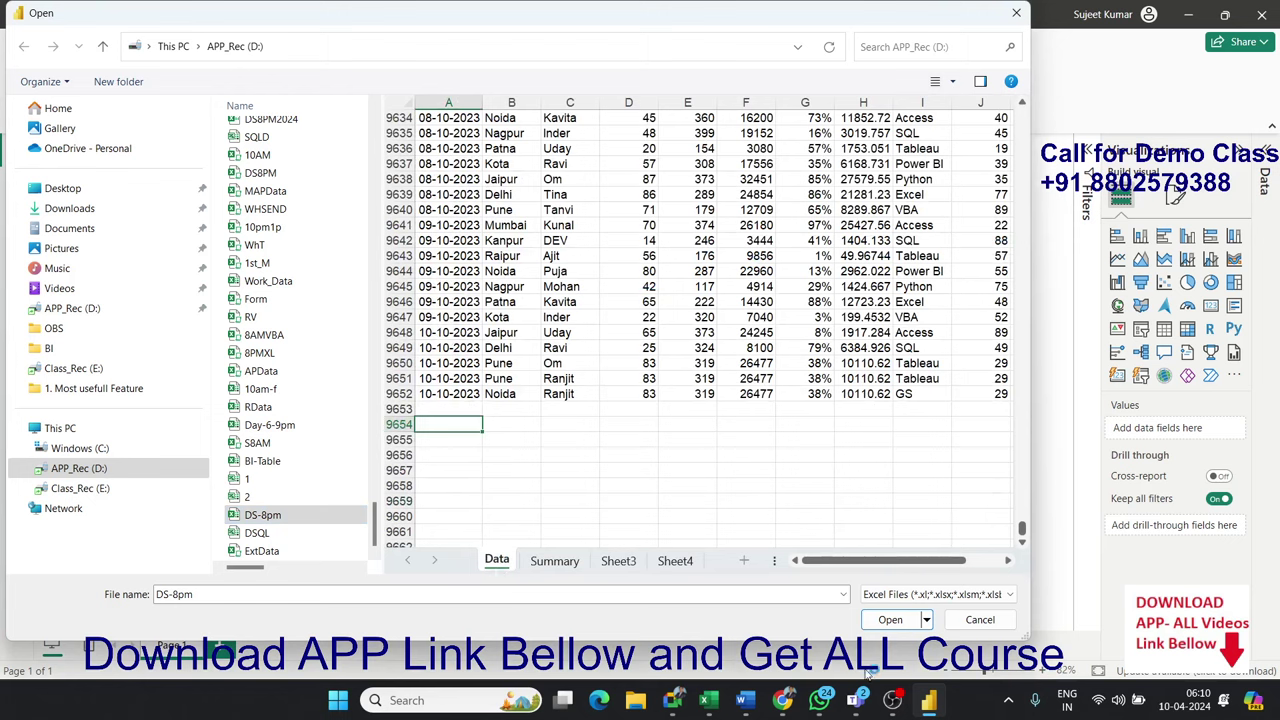
click(897, 625)
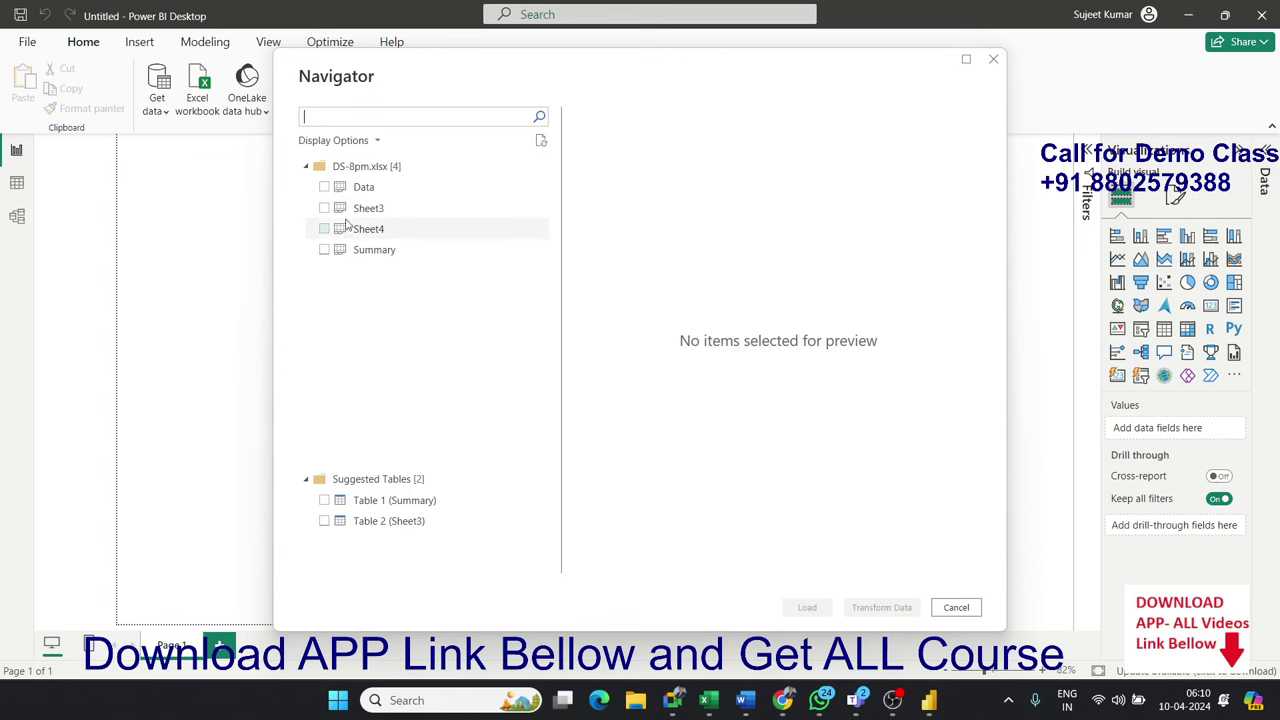
Tick the Data sheet of DS-8pm in the Navigator and load it.
click(324, 187)
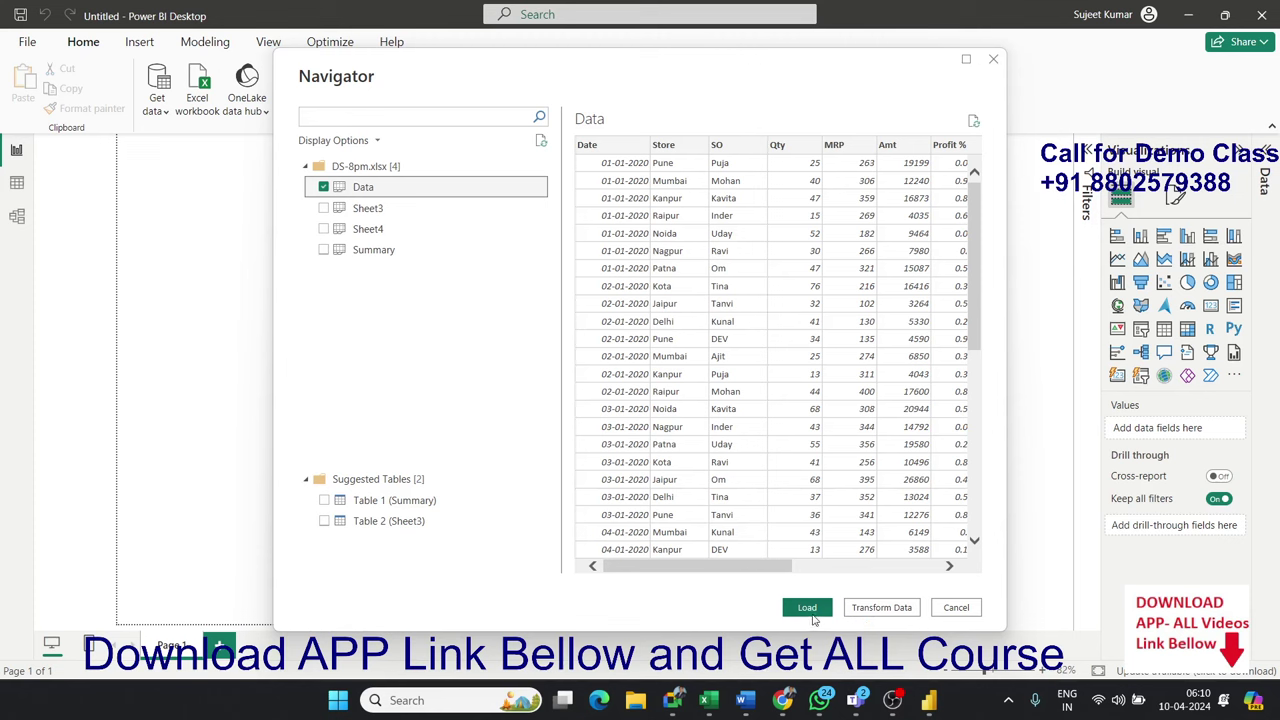
click(811, 609)
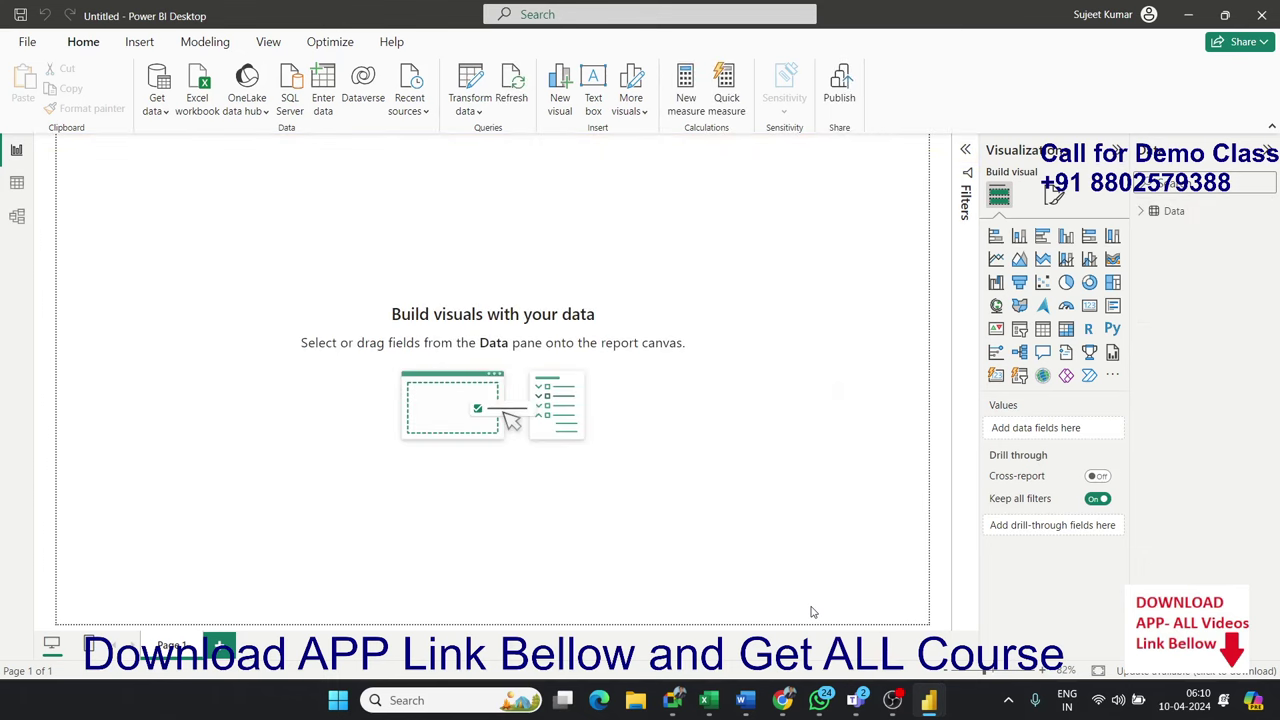
In Table view, format the Profit % column as a percentage.
click(12, 186)
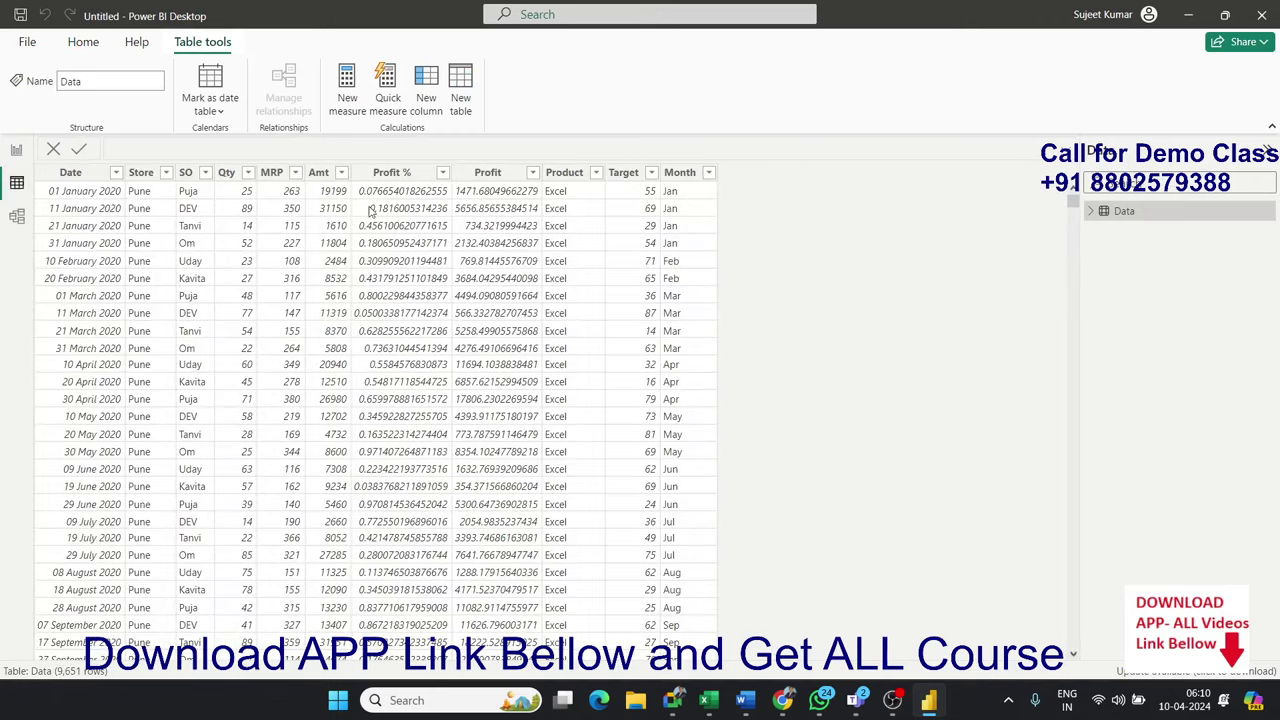
click(99, 50)
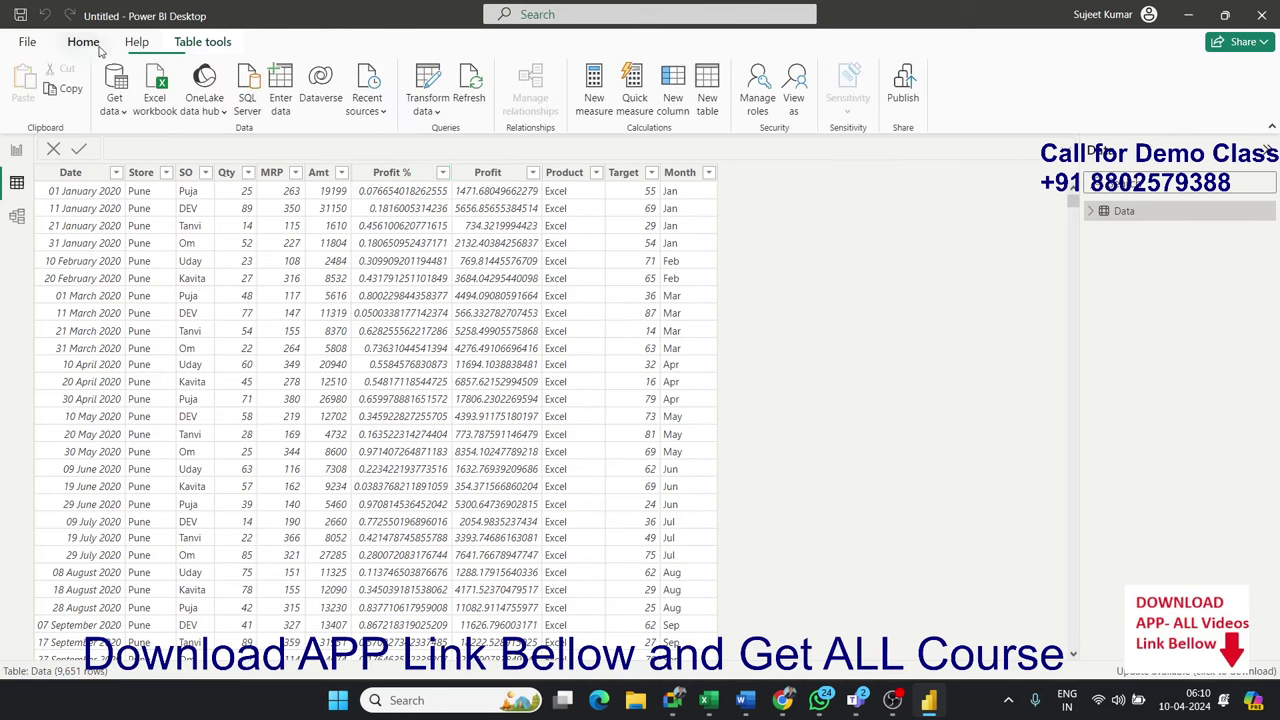
click(392, 175)
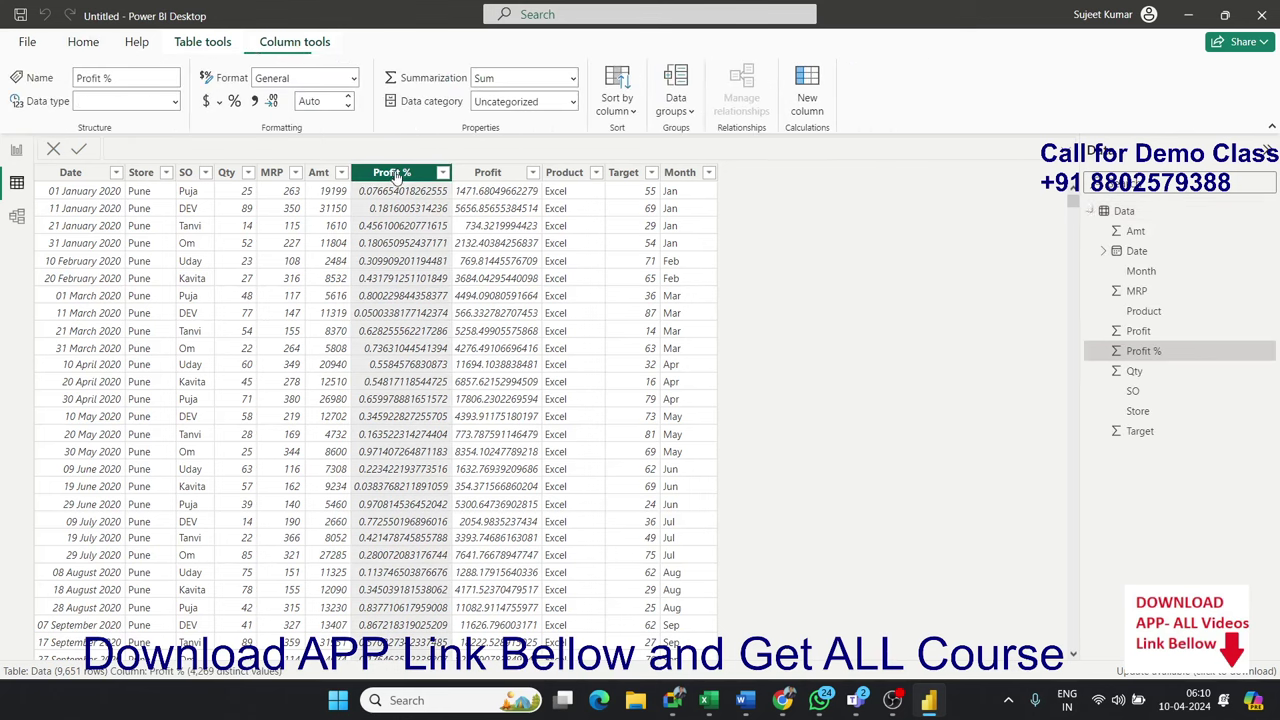
click(234, 102)
Set the Profit column to 0 decimal places.
click(478, 177)
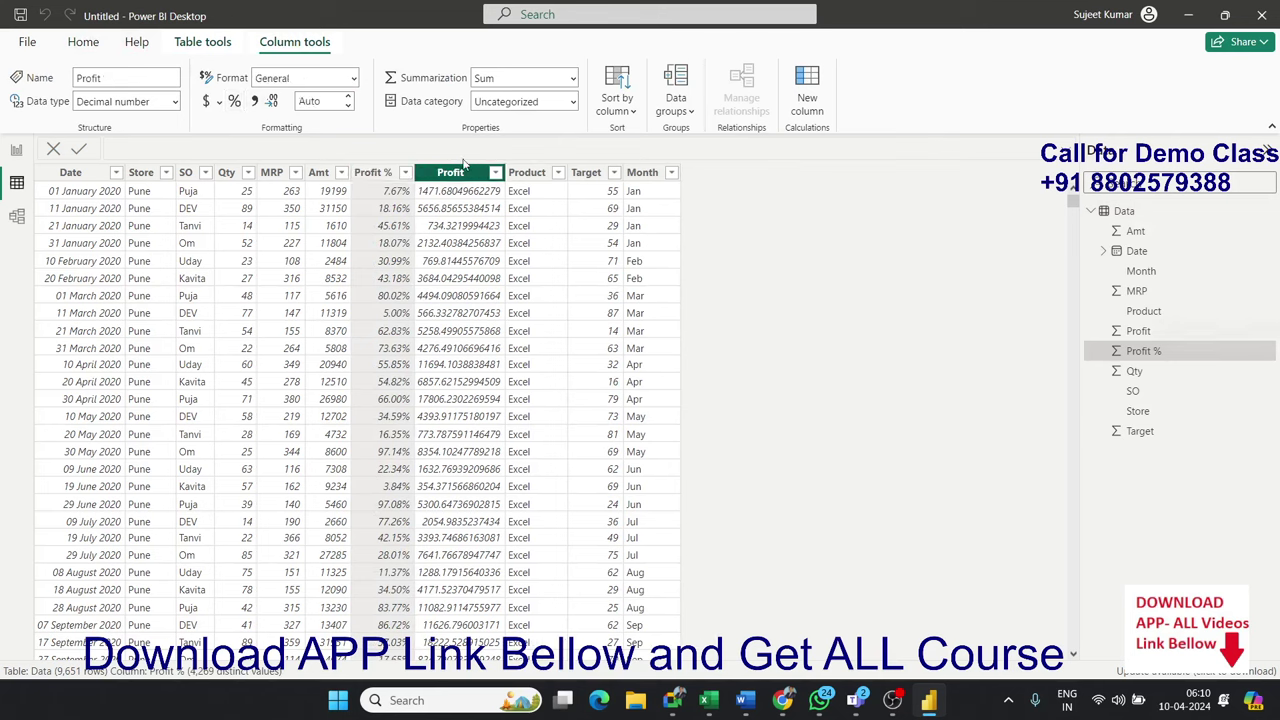
click(332, 103)
text(0)
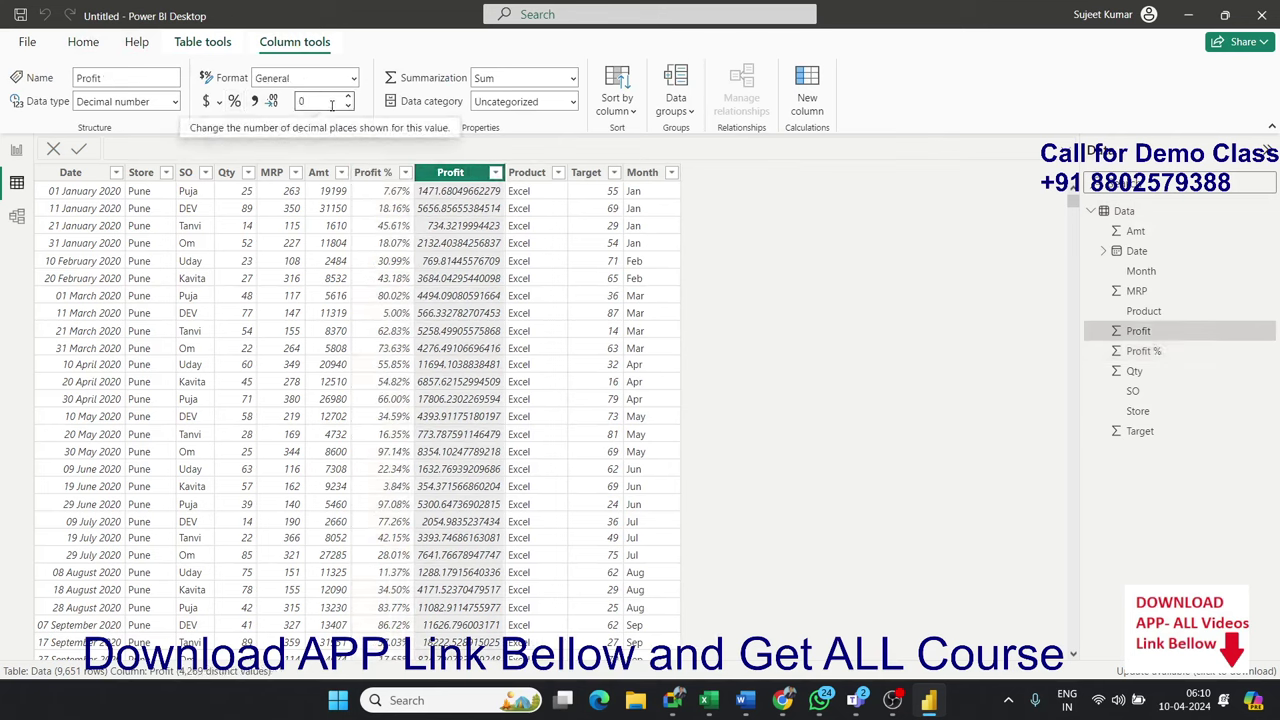
key(Return)
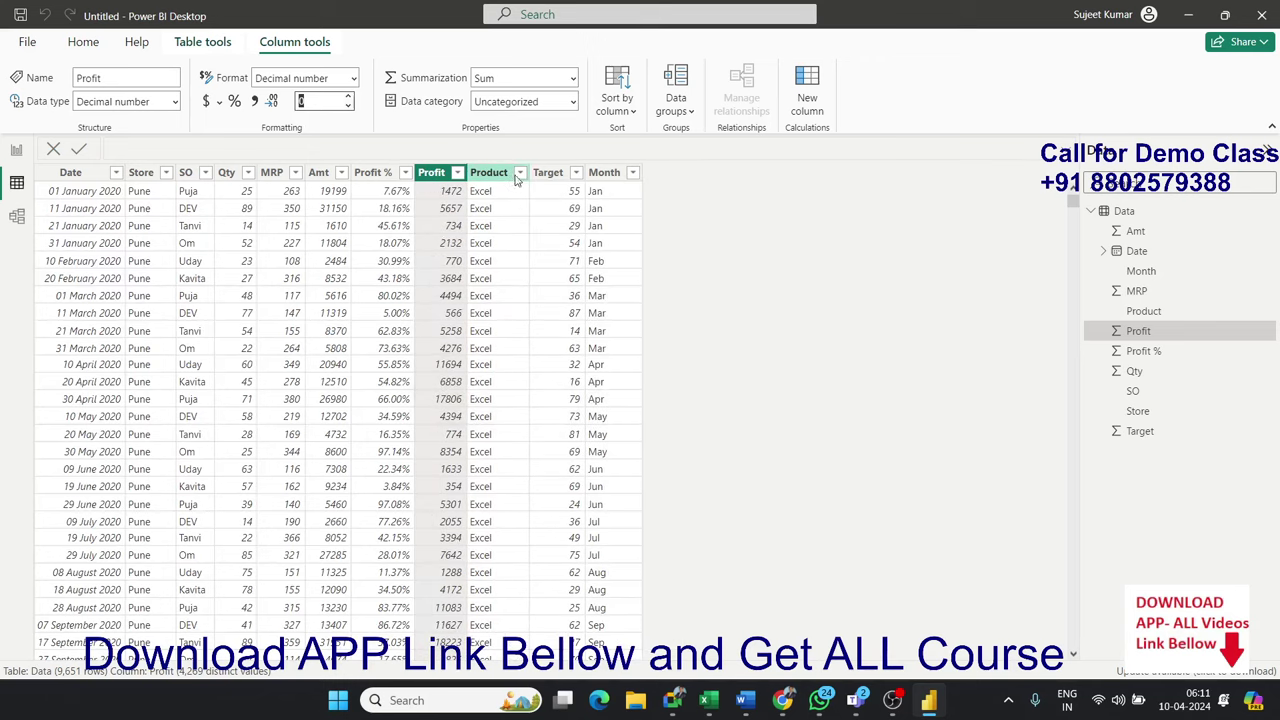
Review the formats of Date, Store, SO, Qty, MRP, Amt, Profit, Product, Target and Month, then return to Report view.
click(519, 174)
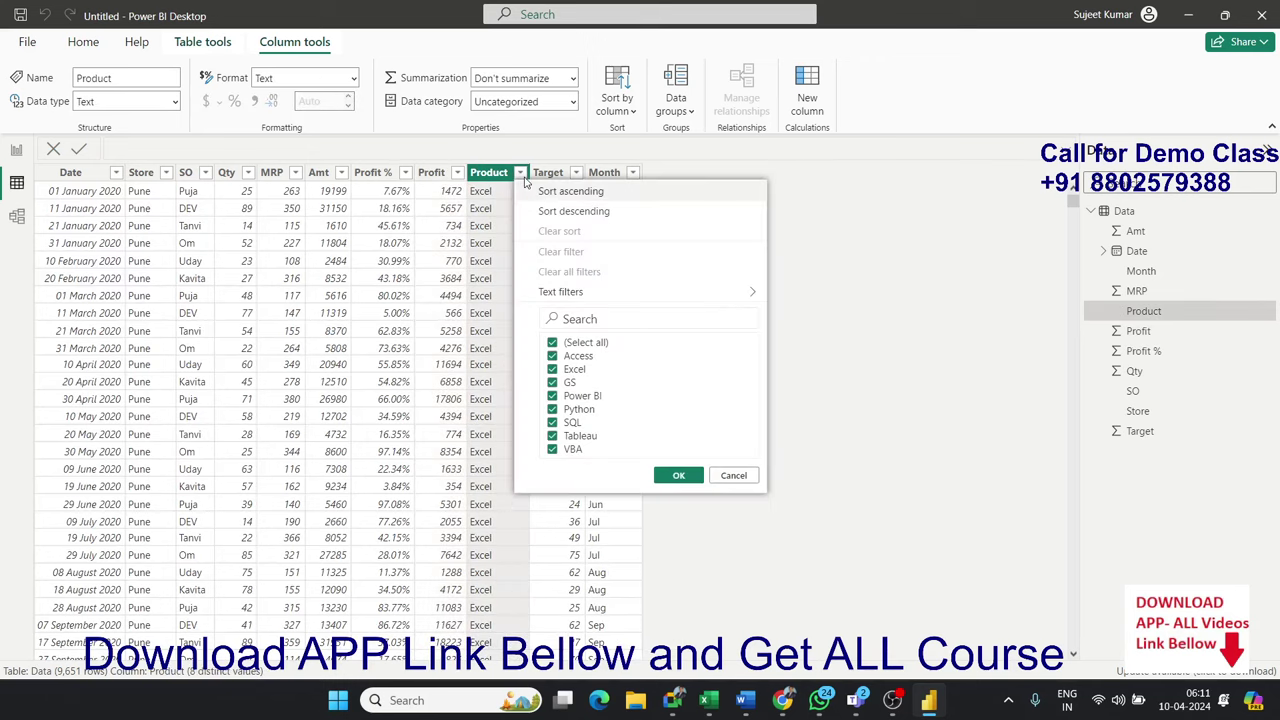
click(345, 263)
click(80, 175)
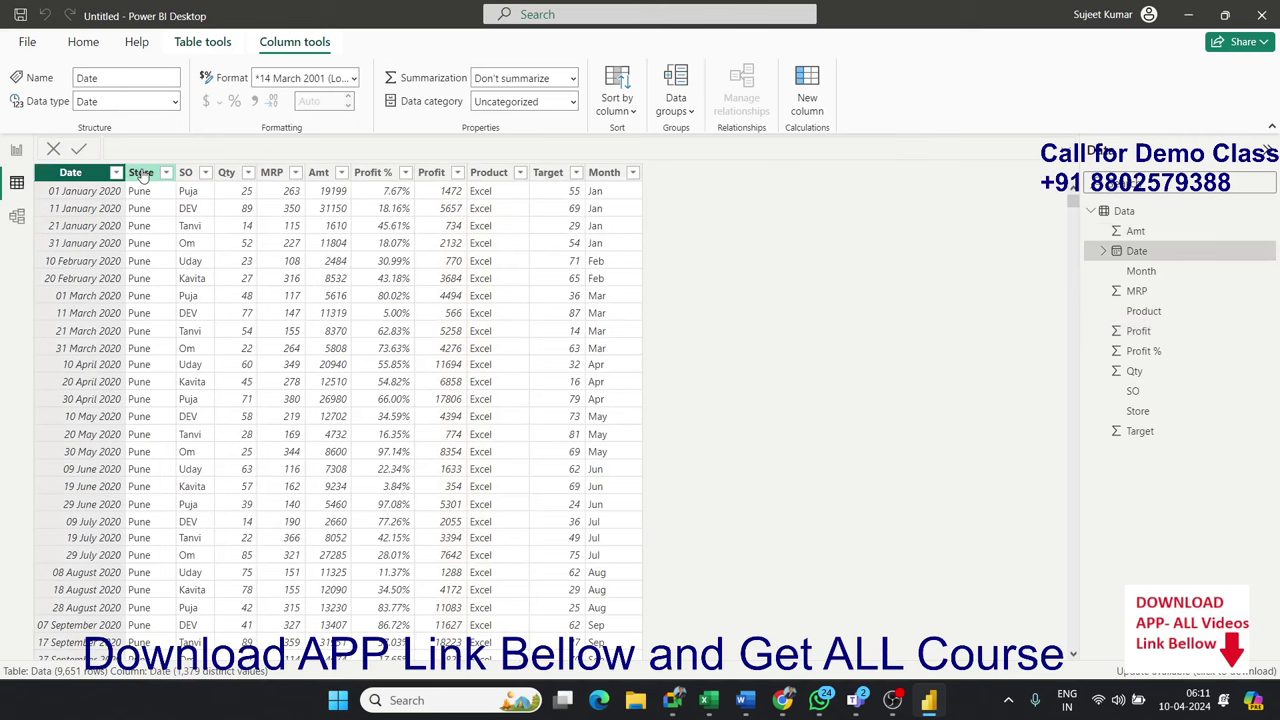
click(139, 173)
click(185, 175)
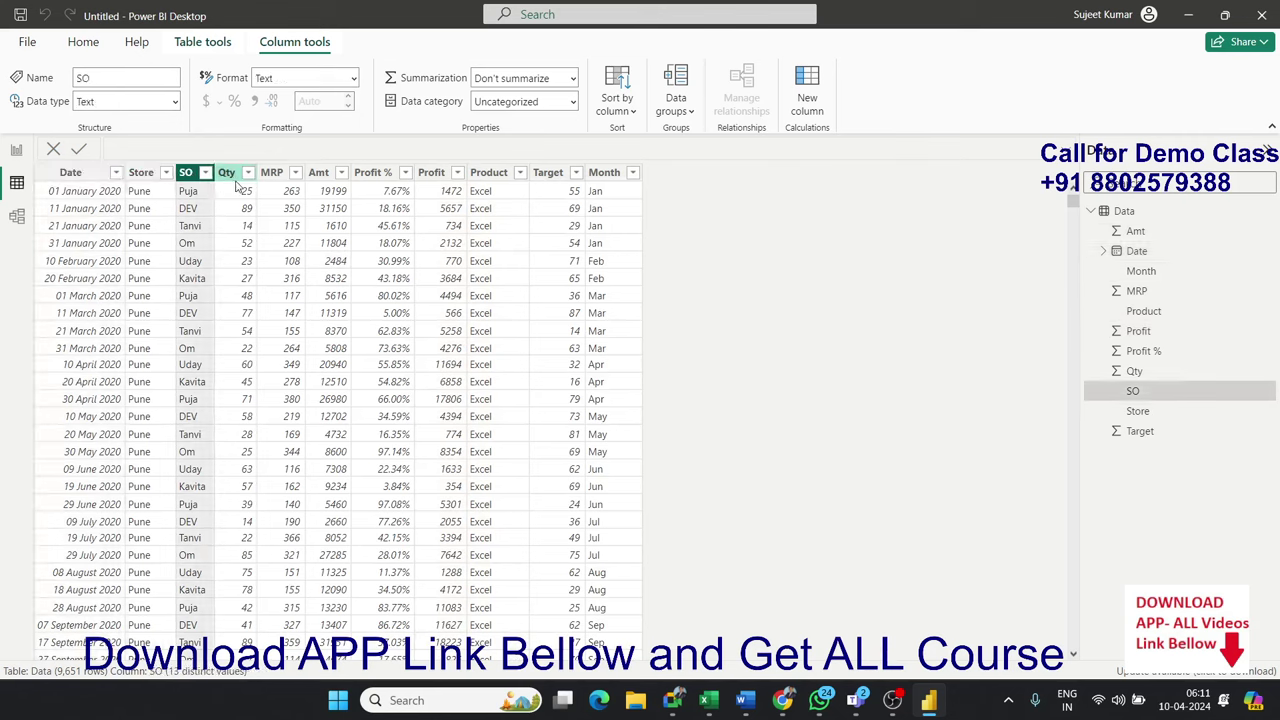
click(228, 174)
click(271, 174)
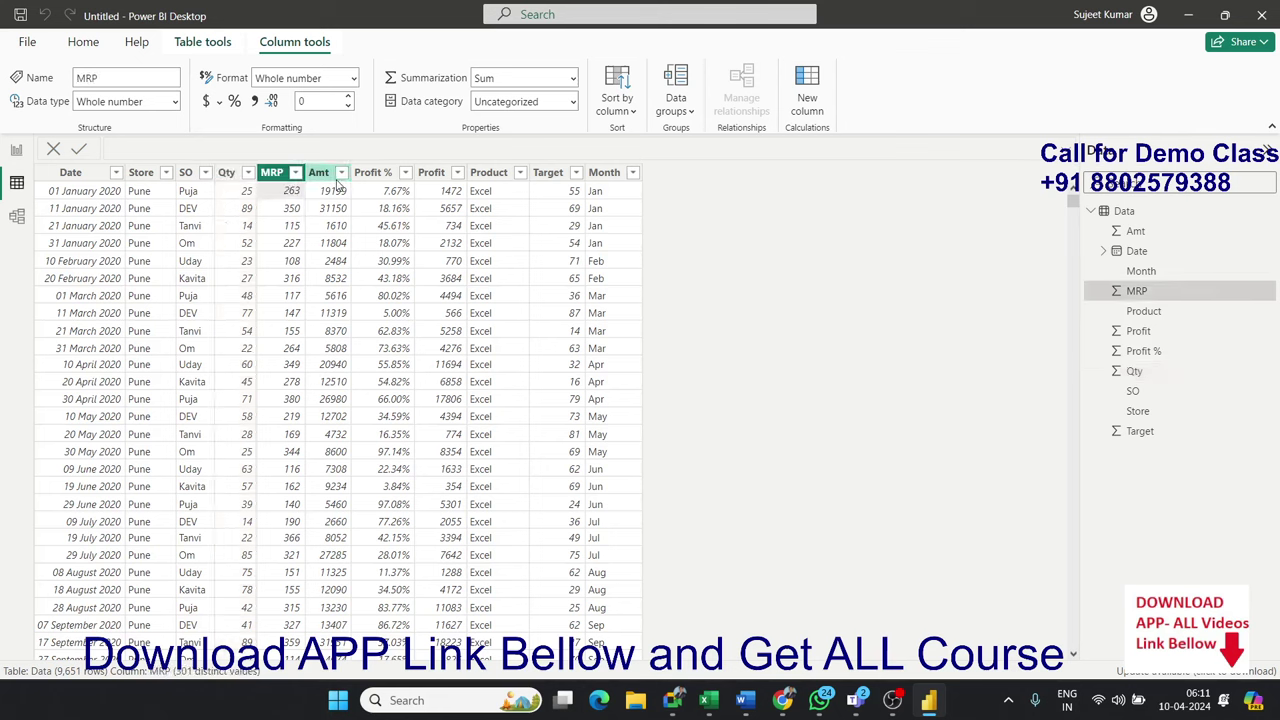
click(322, 174)
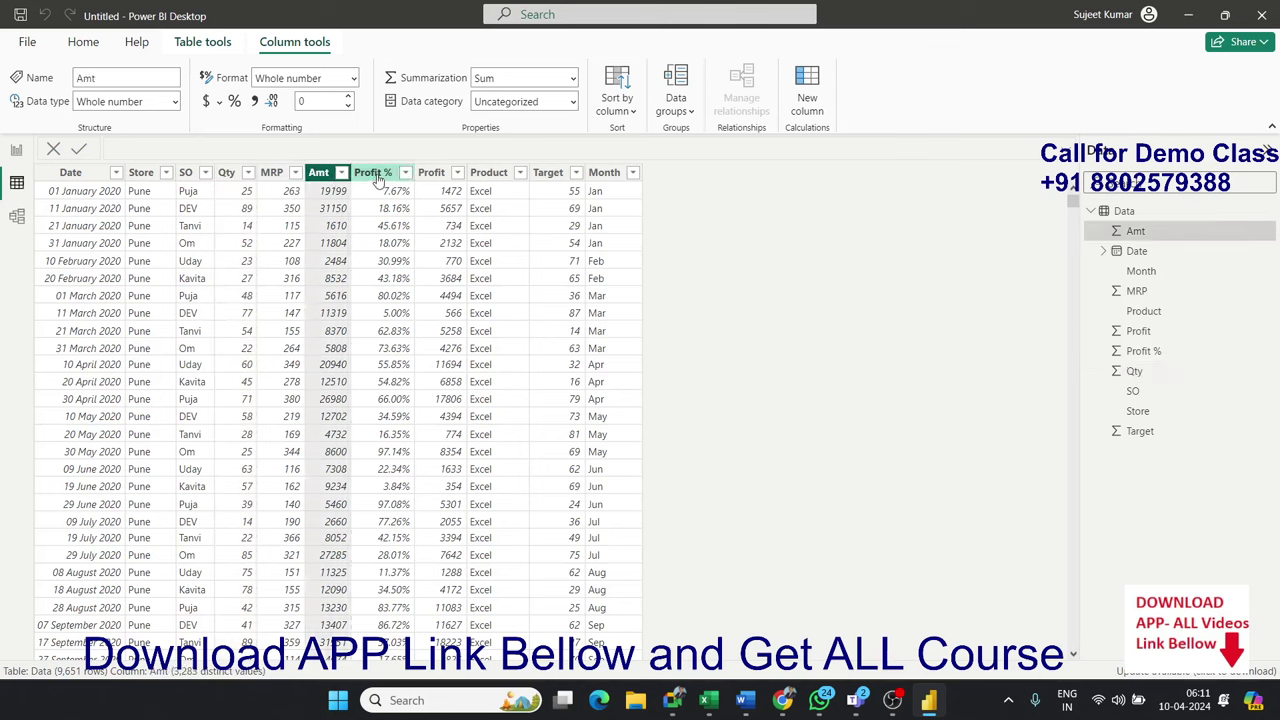
click(375, 175)
click(441, 176)
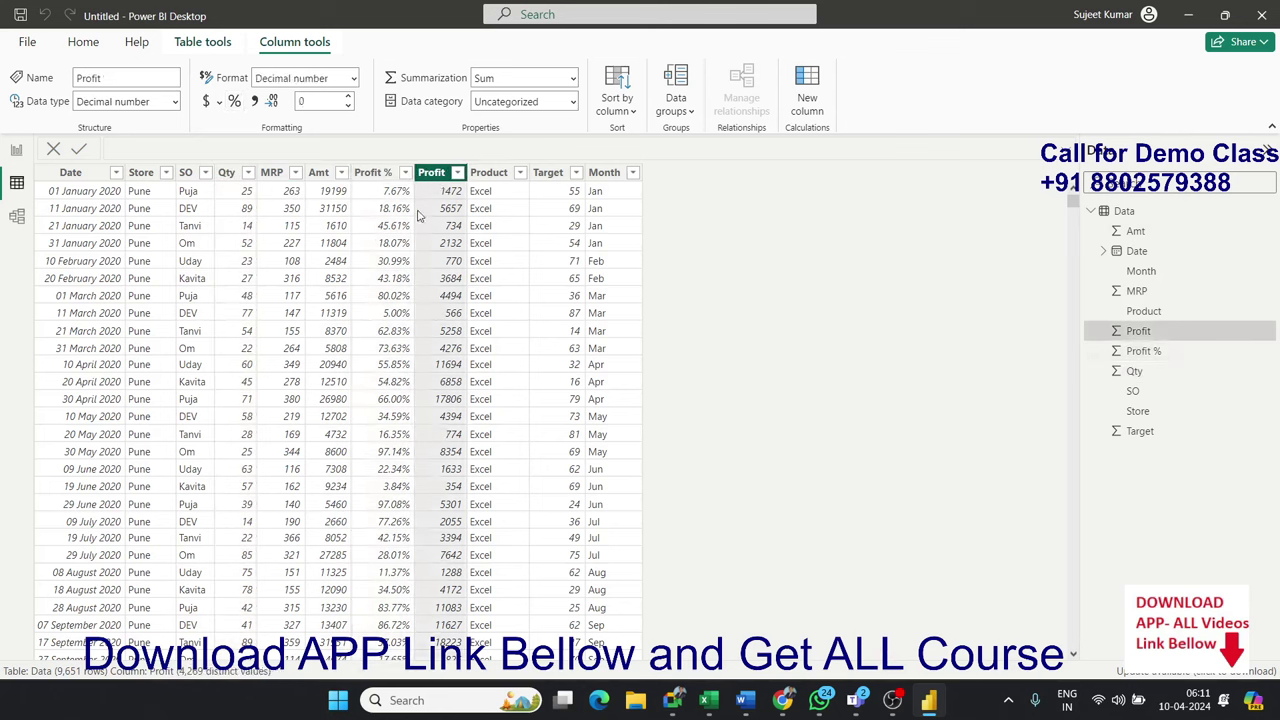
click(498, 176)
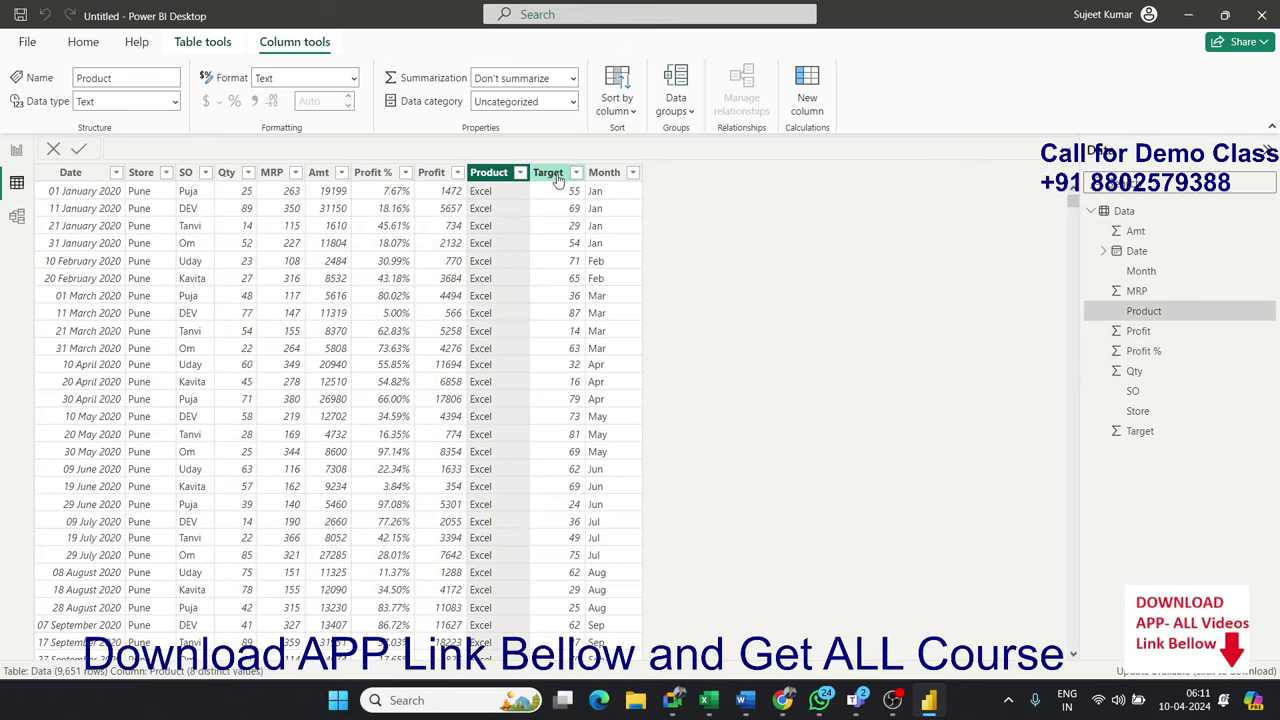
click(556, 176)
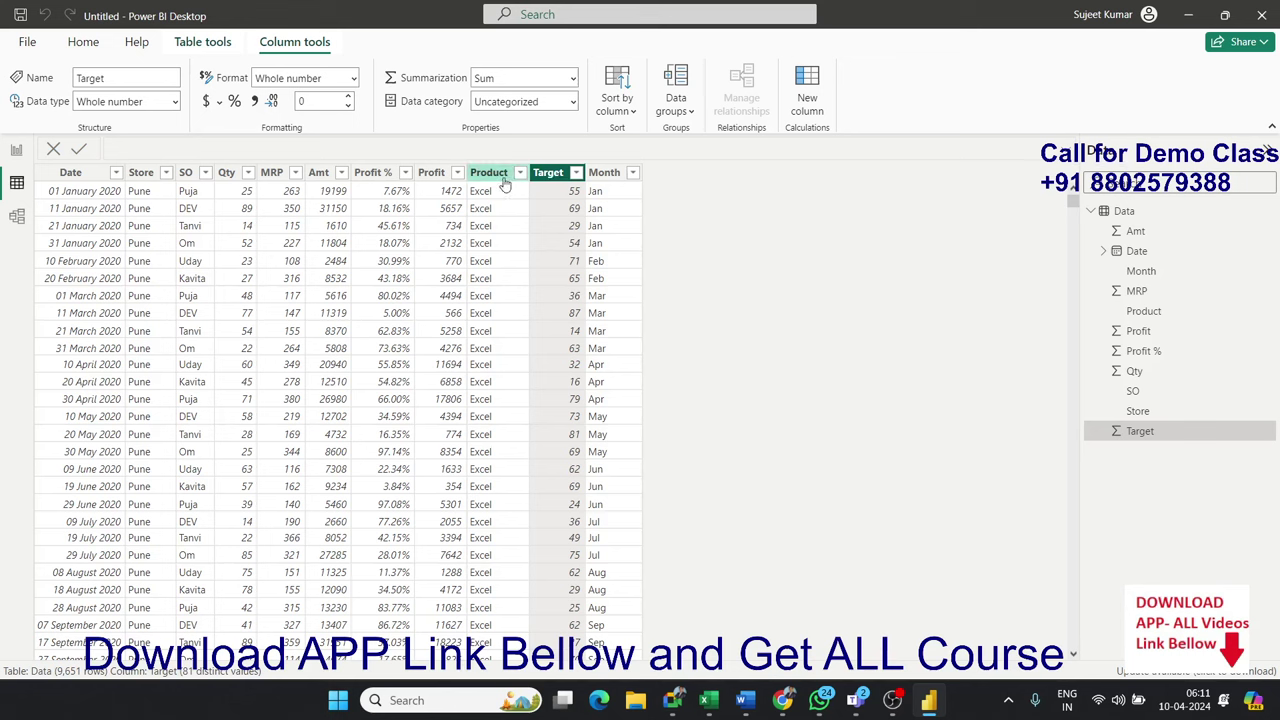
click(500, 177)
click(547, 177)
click(596, 175)
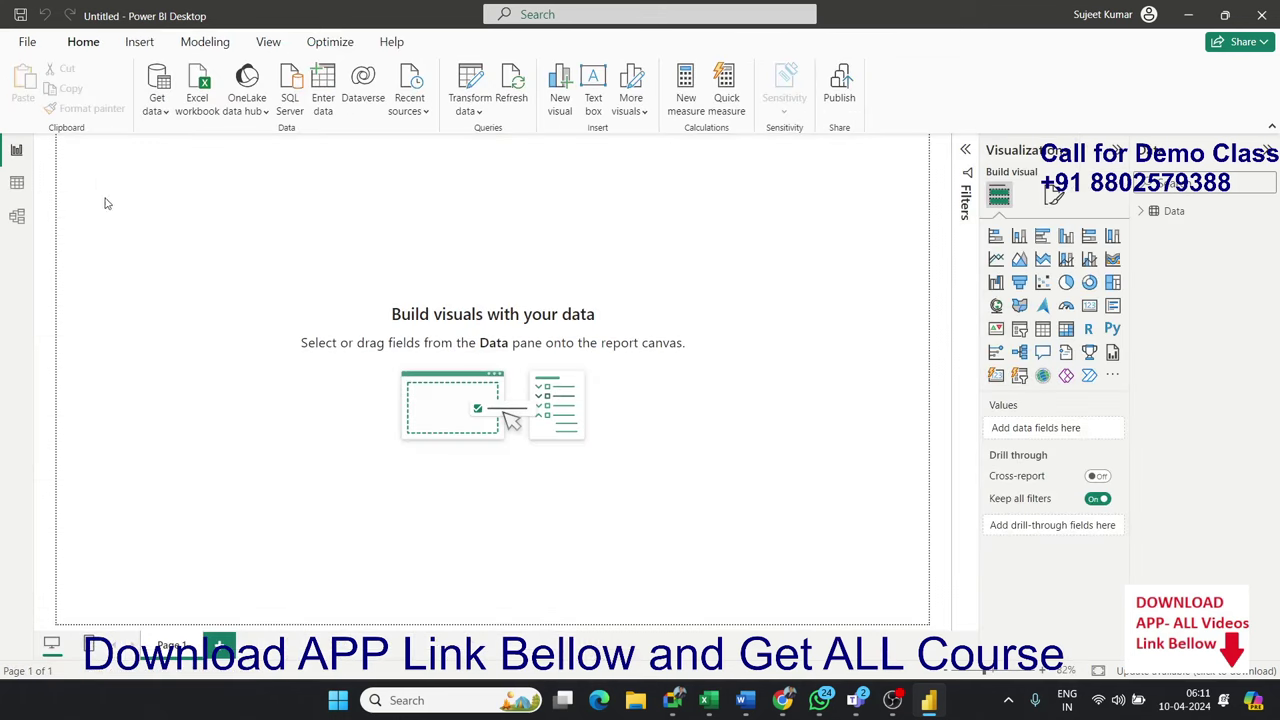
click(16, 150)
drag(78, 140, 379, 193)
drag(326, 230, 848, 540)
drag(205, 227, 712, 610)
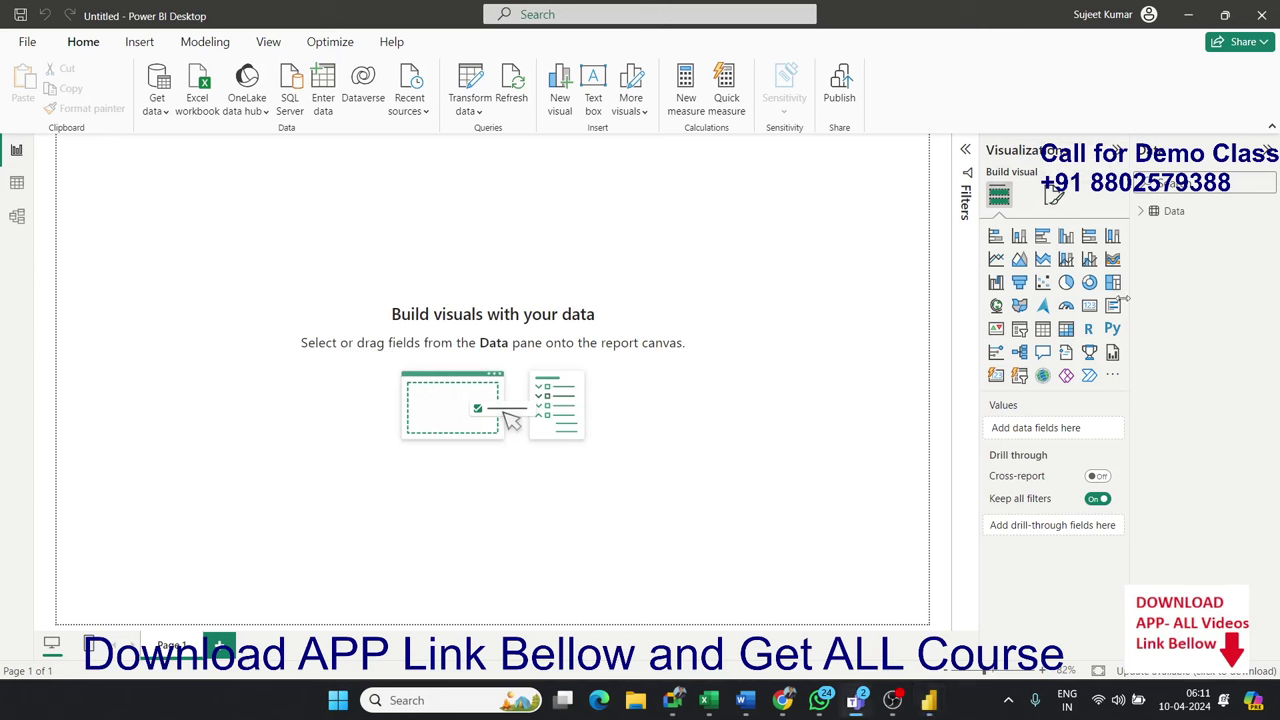
click(1052, 199)
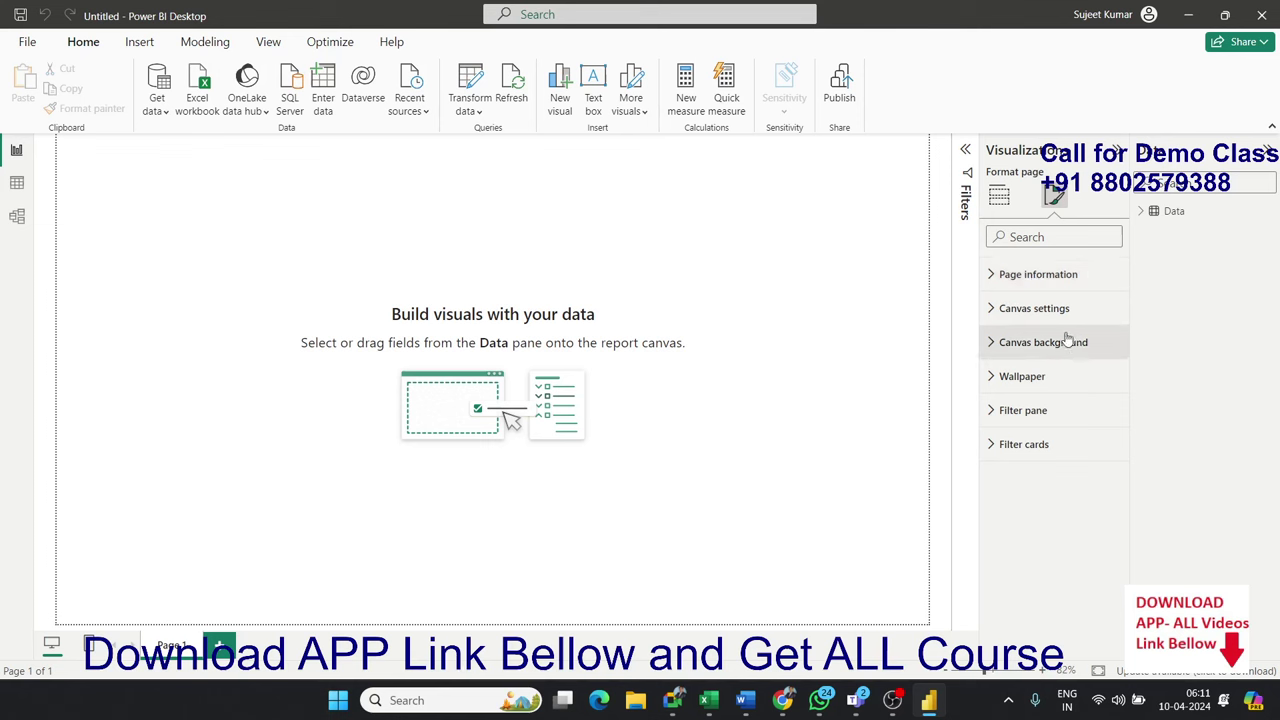
click(1047, 370)
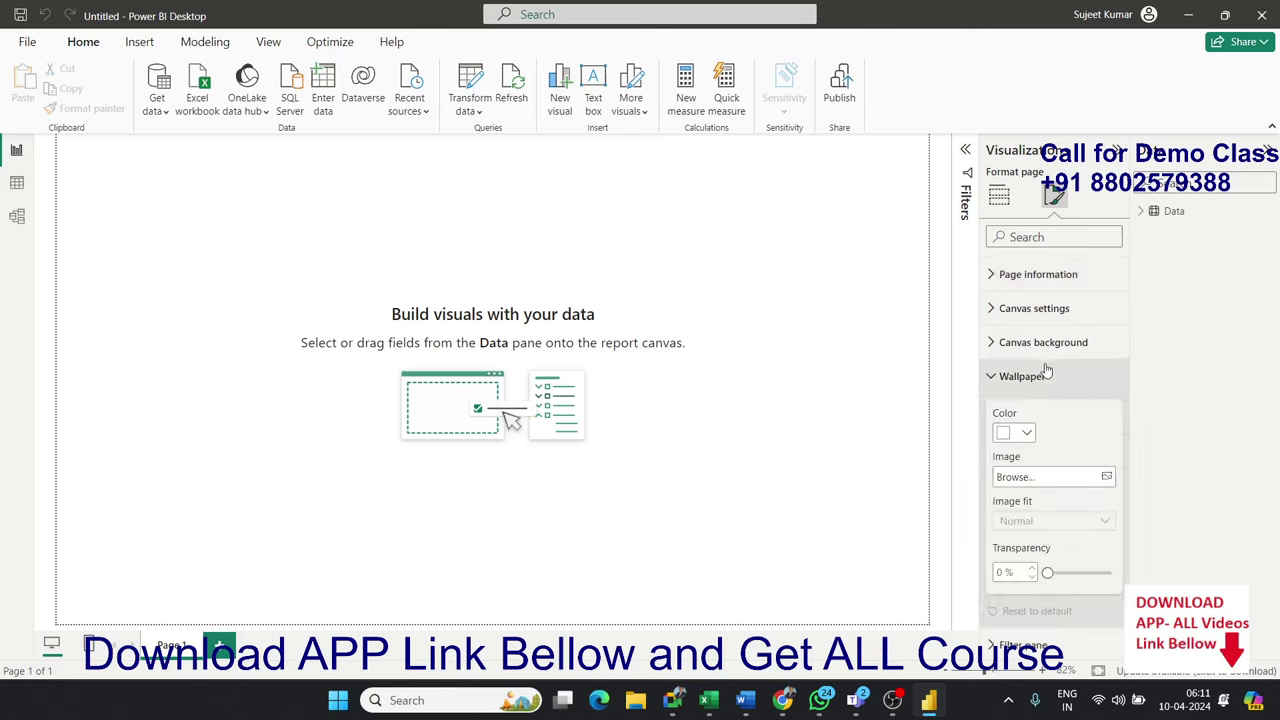
click(1028, 436)
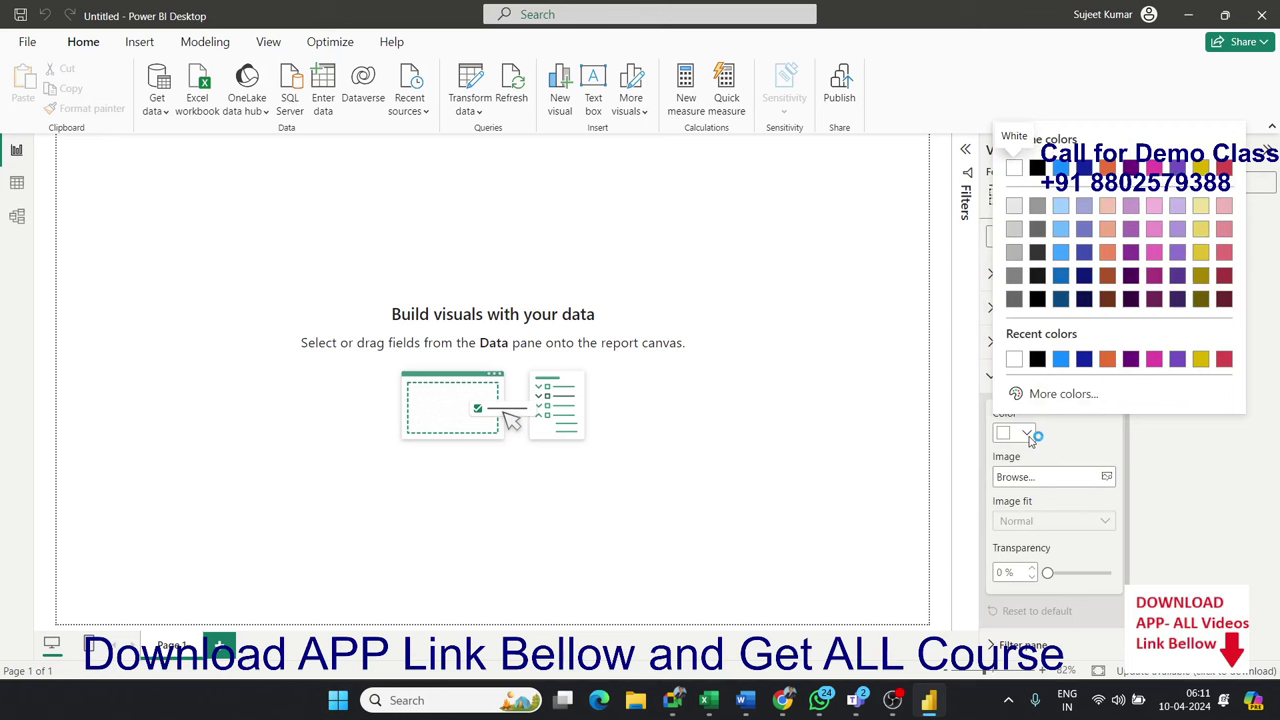
click(1028, 436)
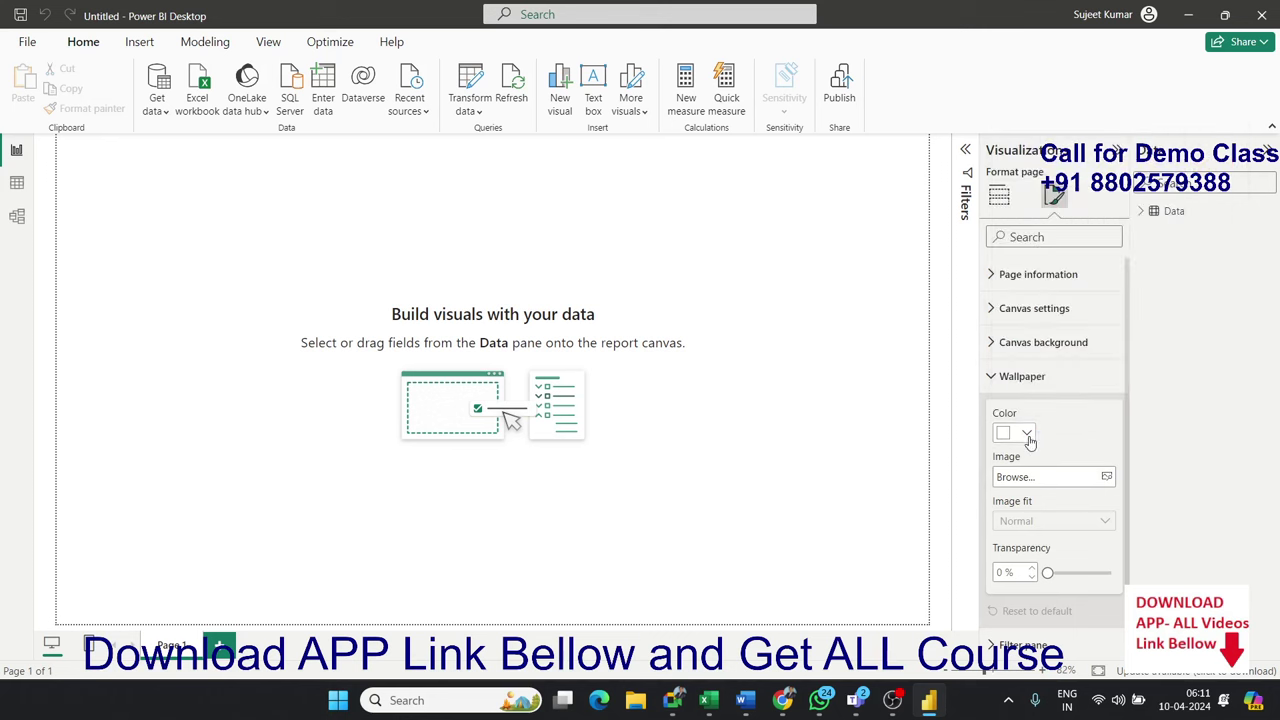
click(1040, 342)
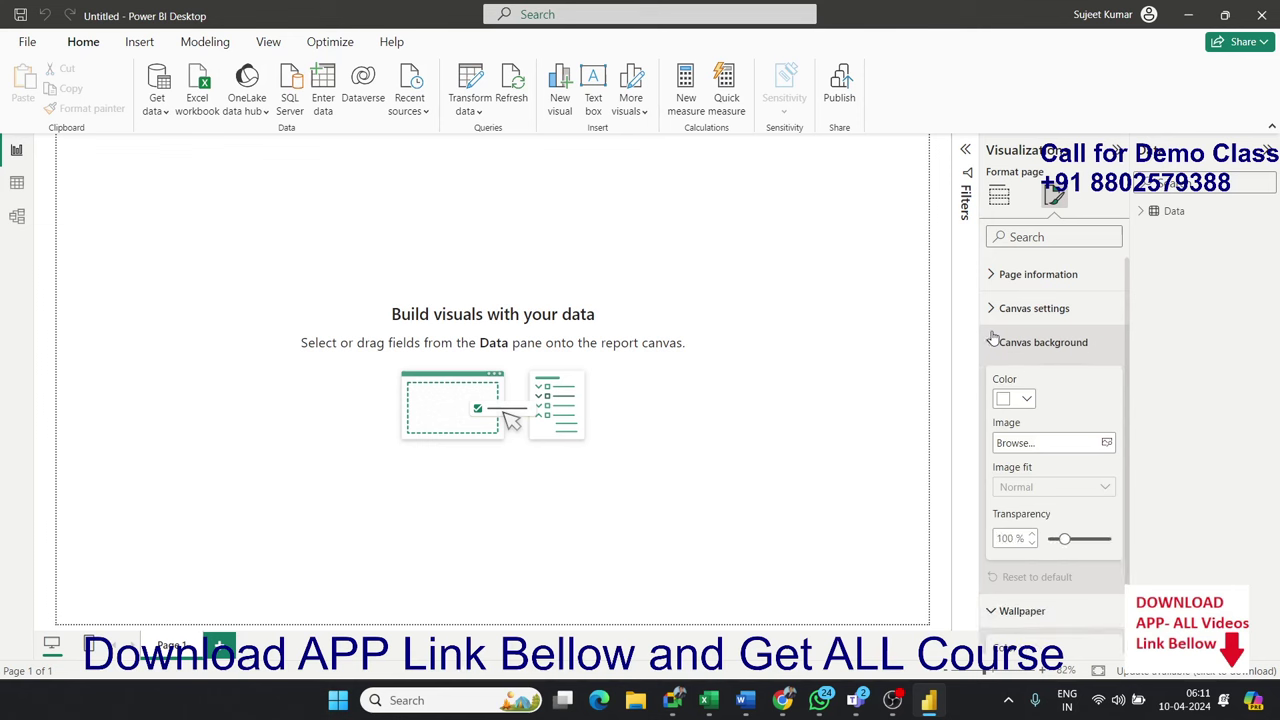
click(1027, 398)
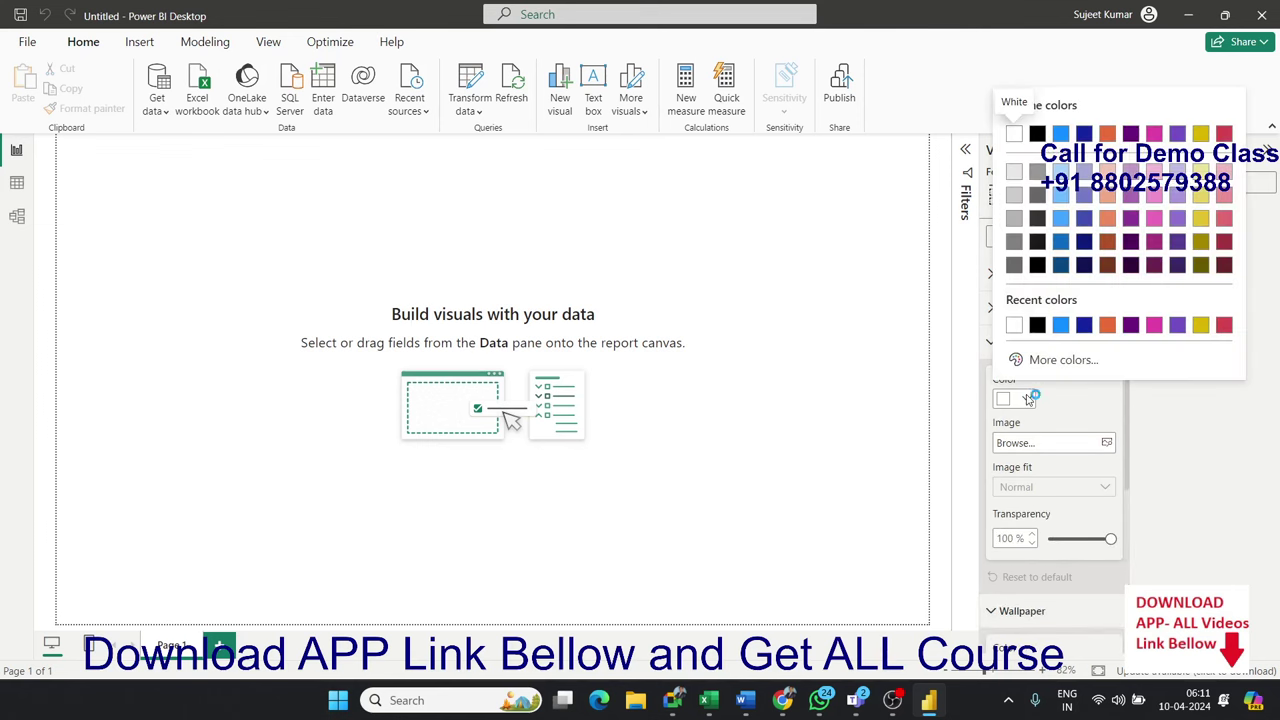
click(1068, 408)
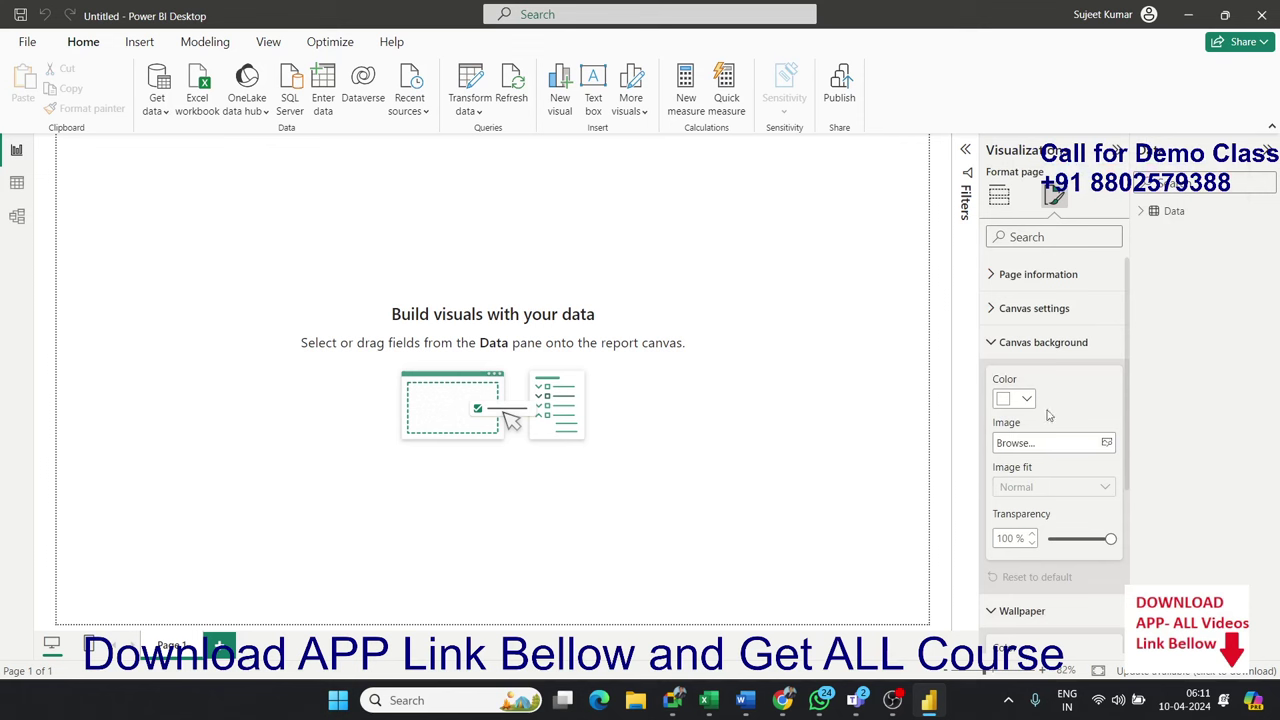
click(1006, 310)
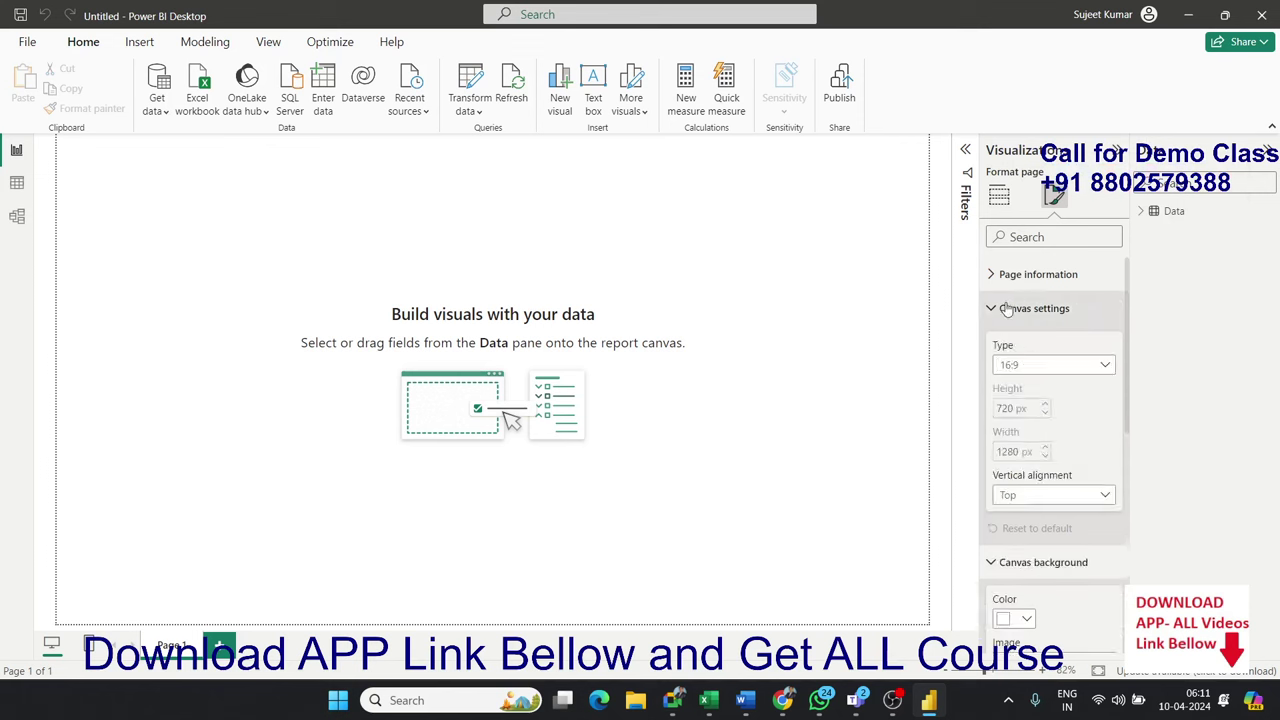
click(997, 280)
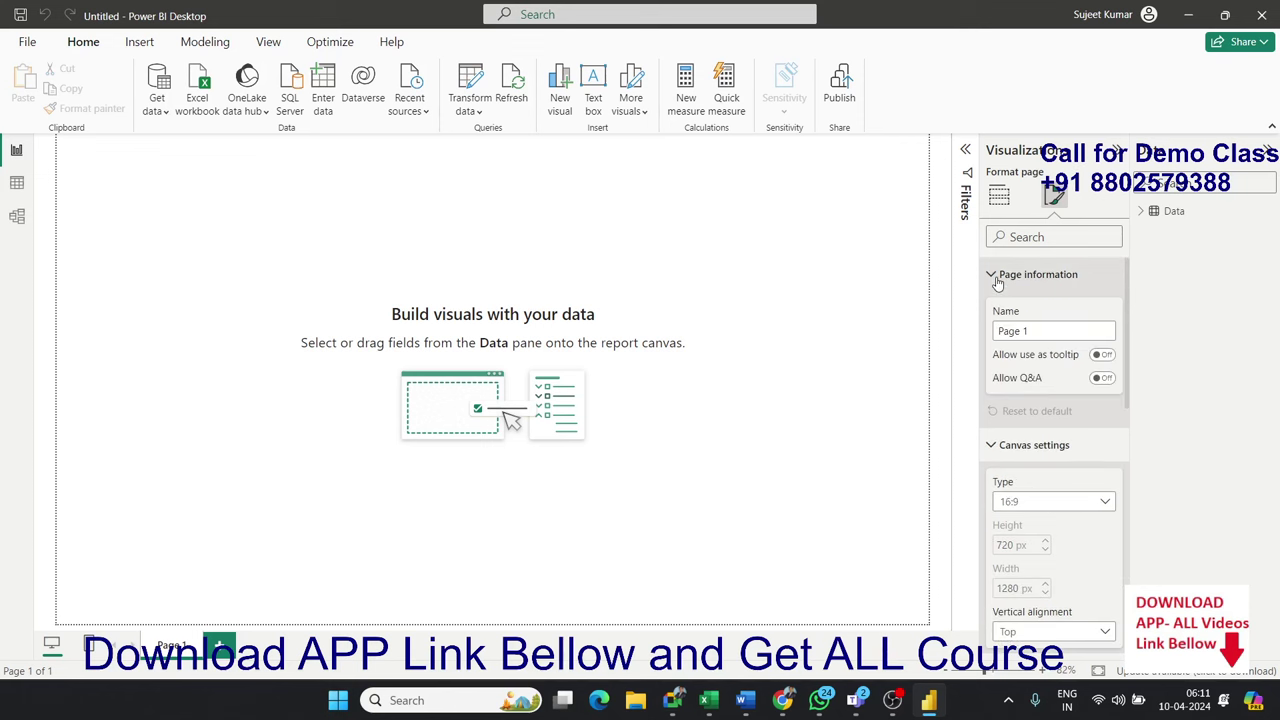
click(997, 280)
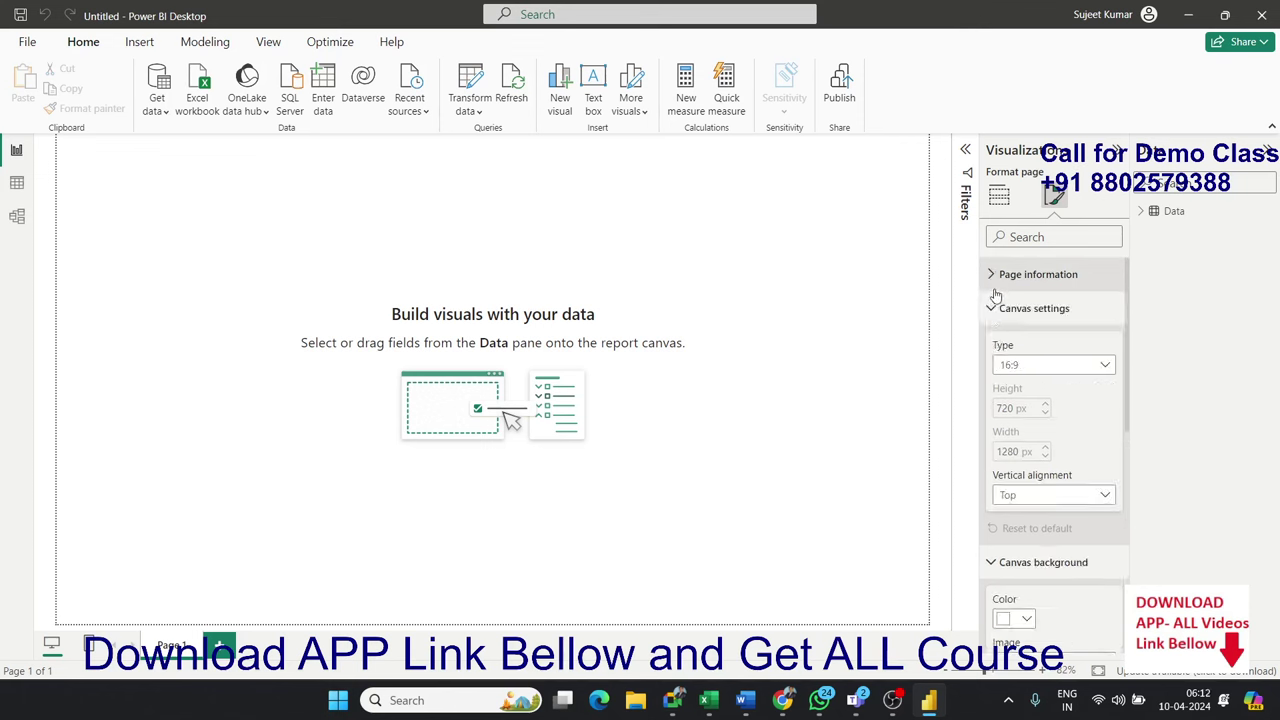
click(993, 308)
click(993, 343)
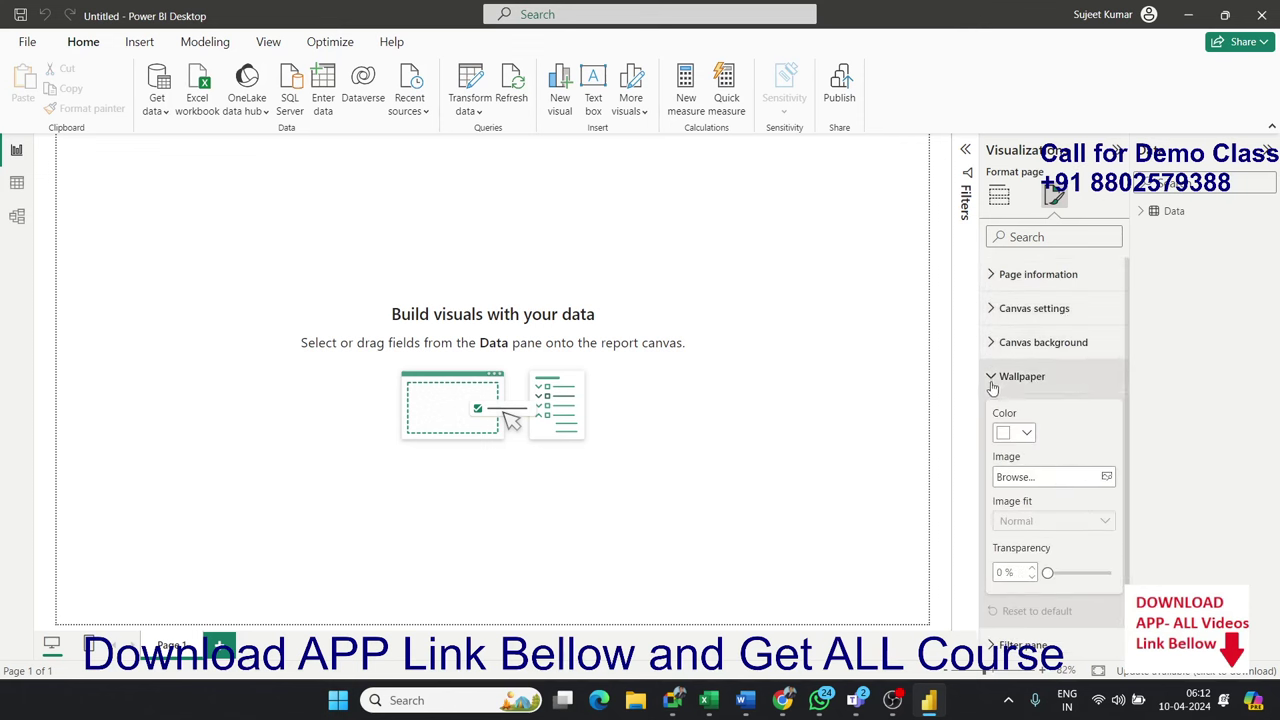
click(992, 377)
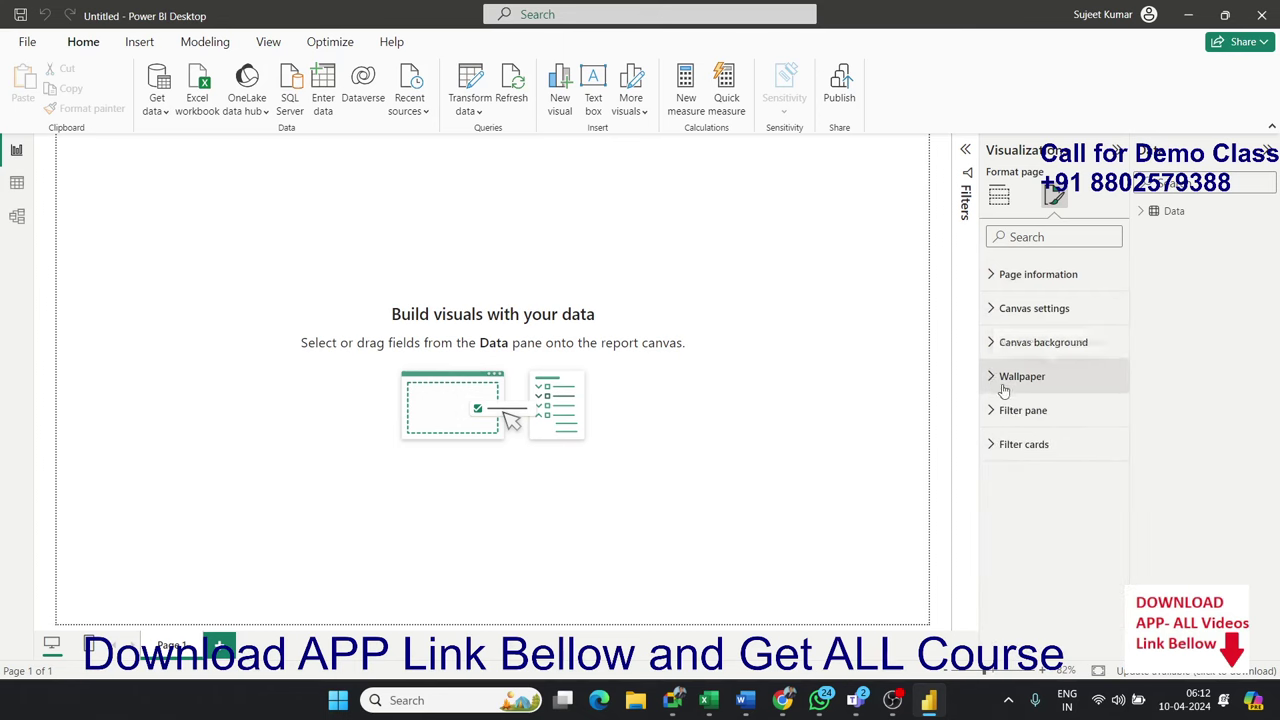
Switch to Chrome and open the Google homepage in a new tab.
click(782, 700)
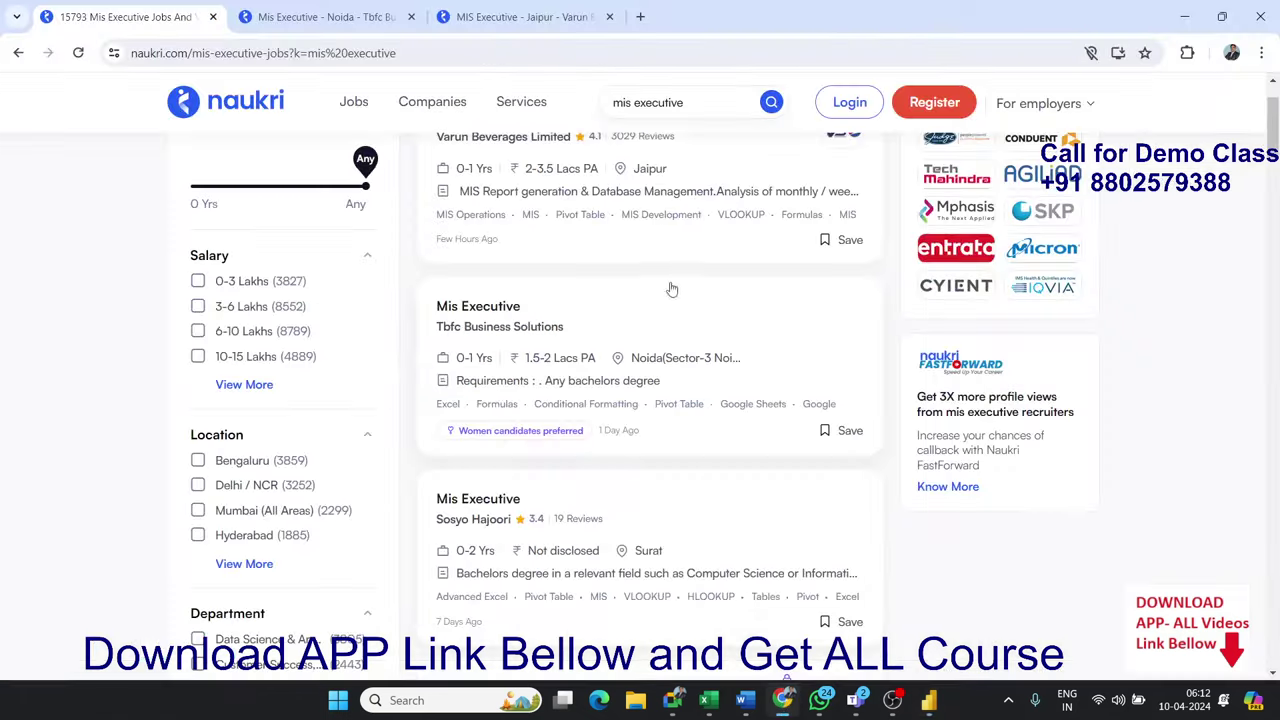
click(640, 17)
text(goo)
key(Return)
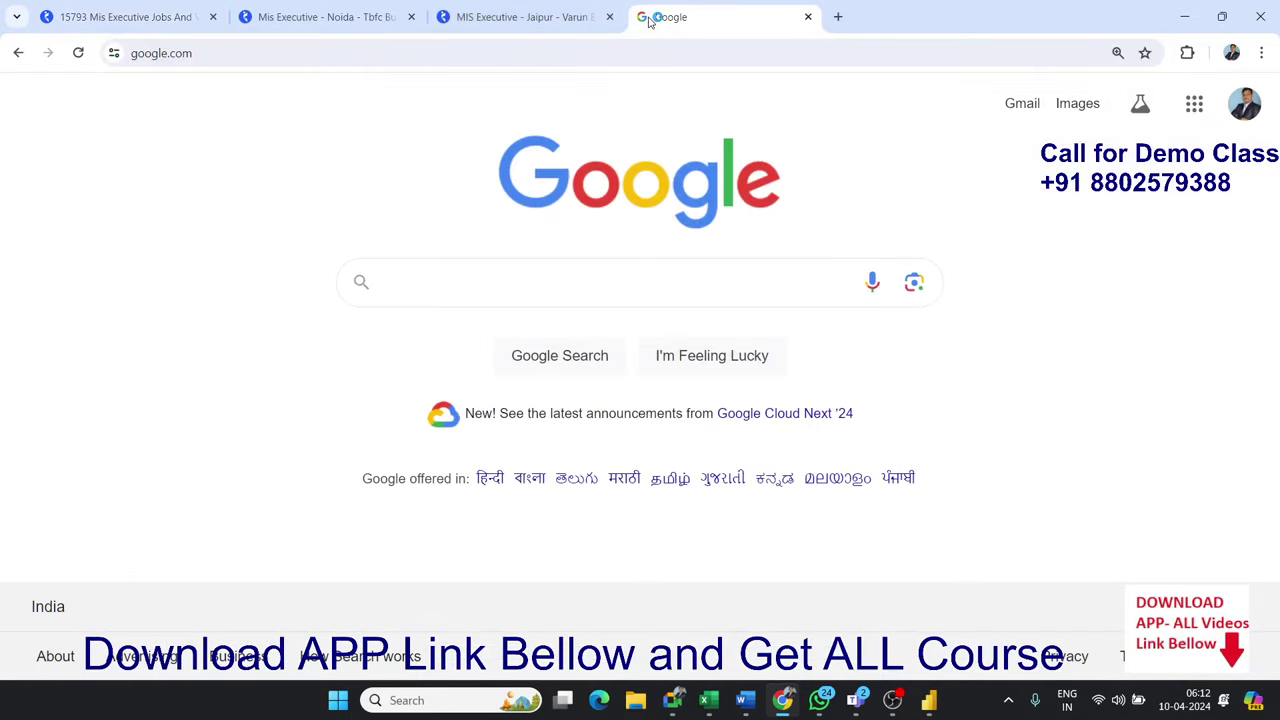
Search 'dashboard wallpaper', filter to Images, and scroll through the results.
text(f)
key(BackSpace)
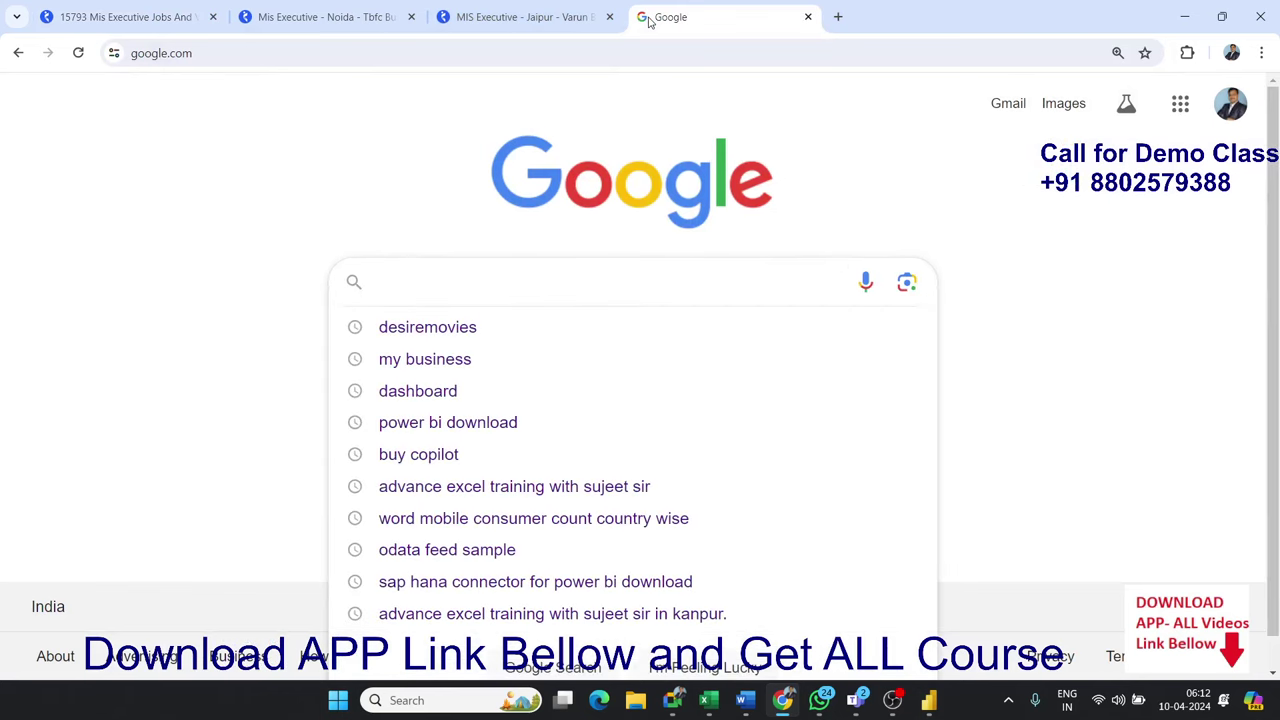
text(dash)
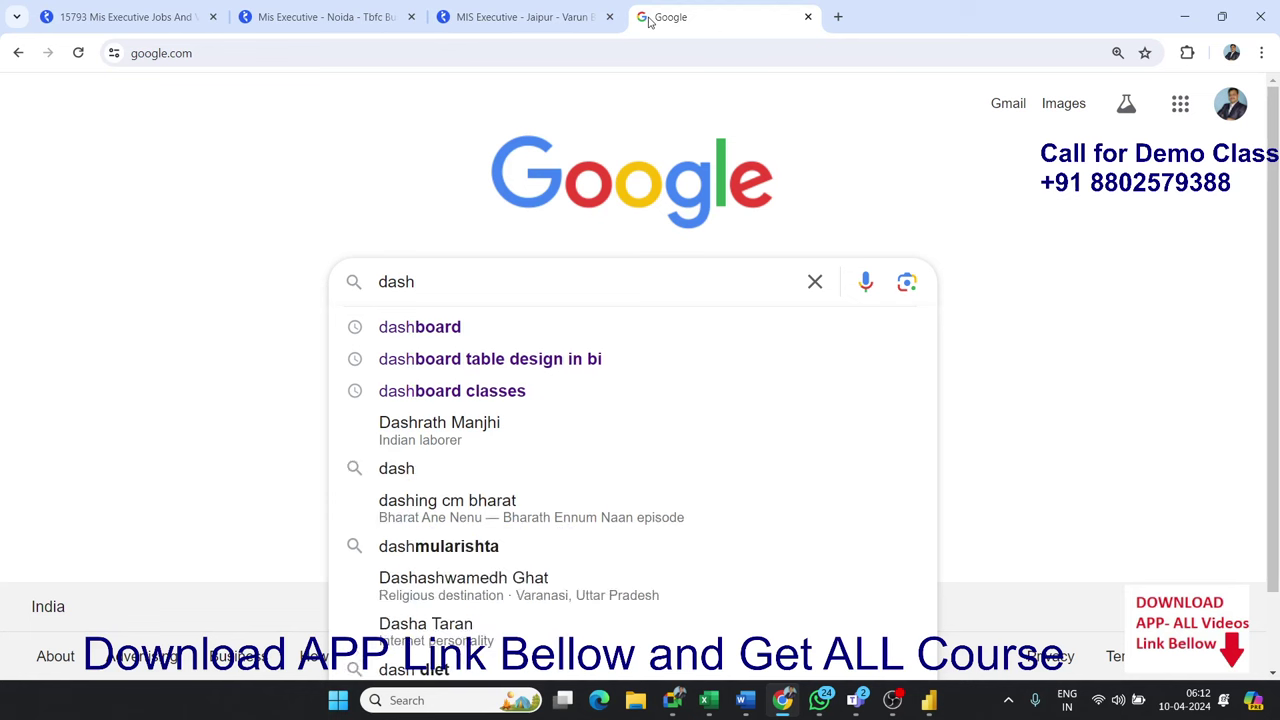
text(board wa)
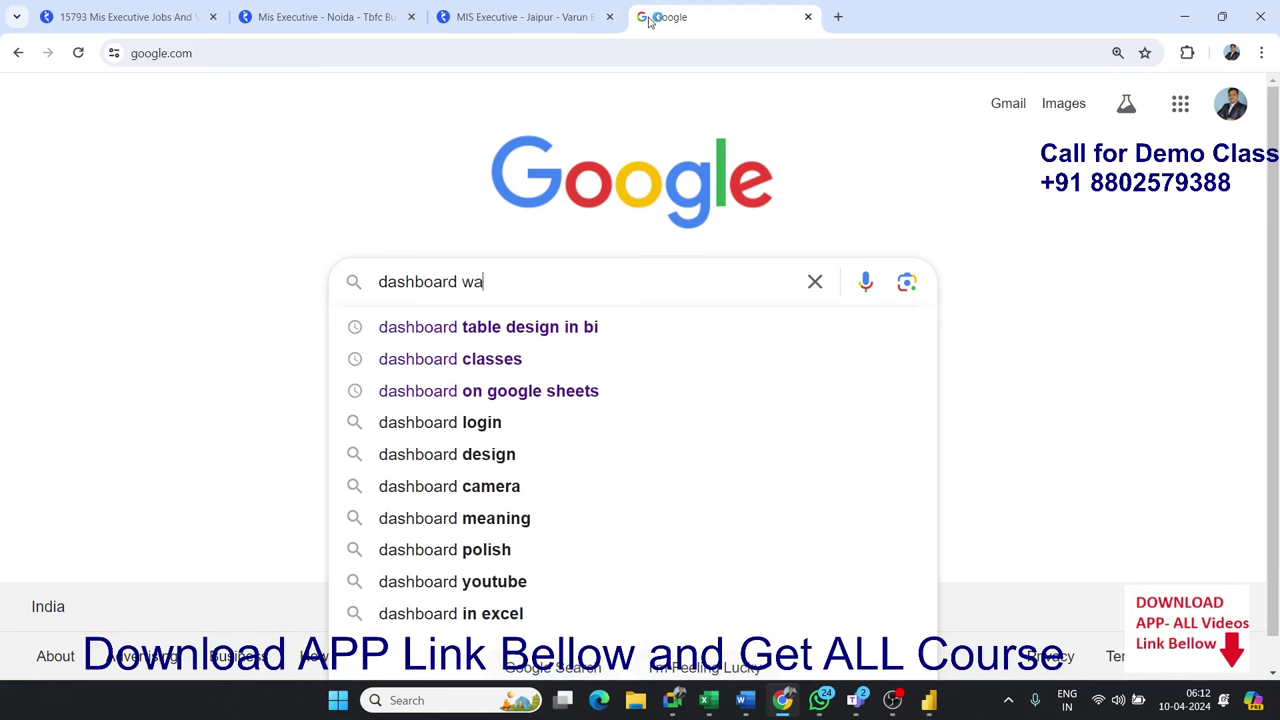
text(ll)
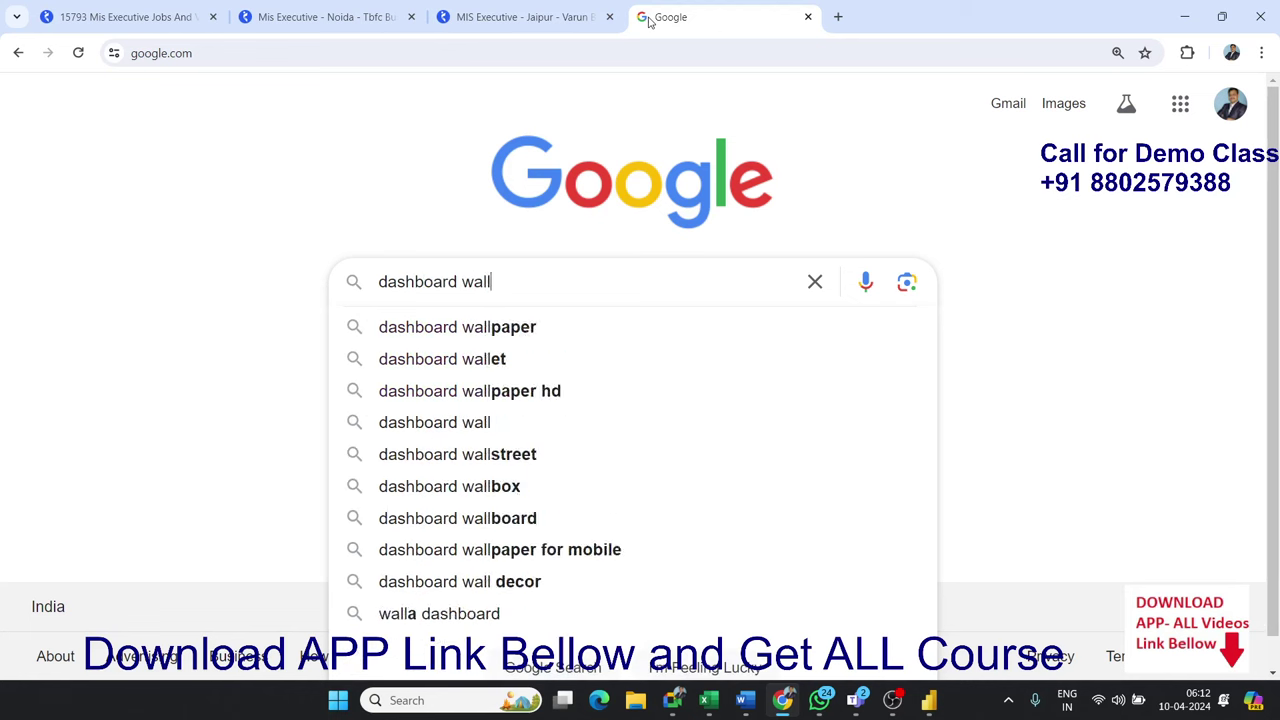
text(paper)
key(Return)
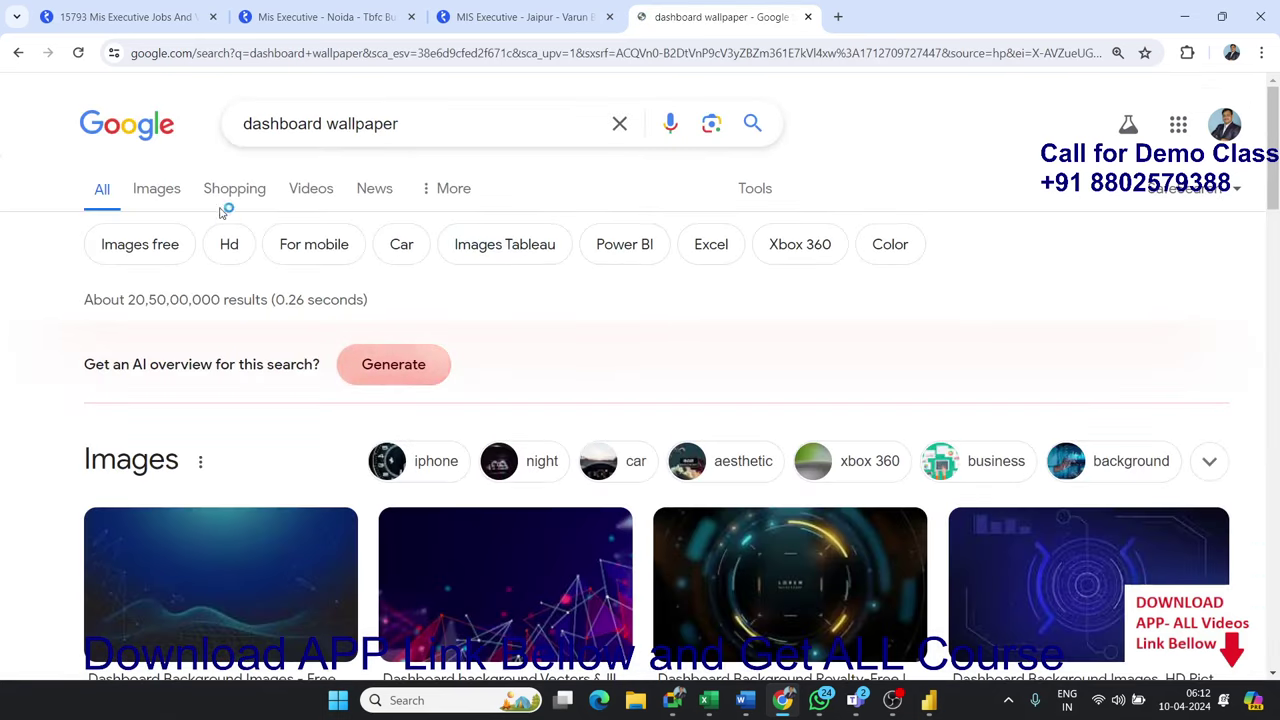
click(176, 195)
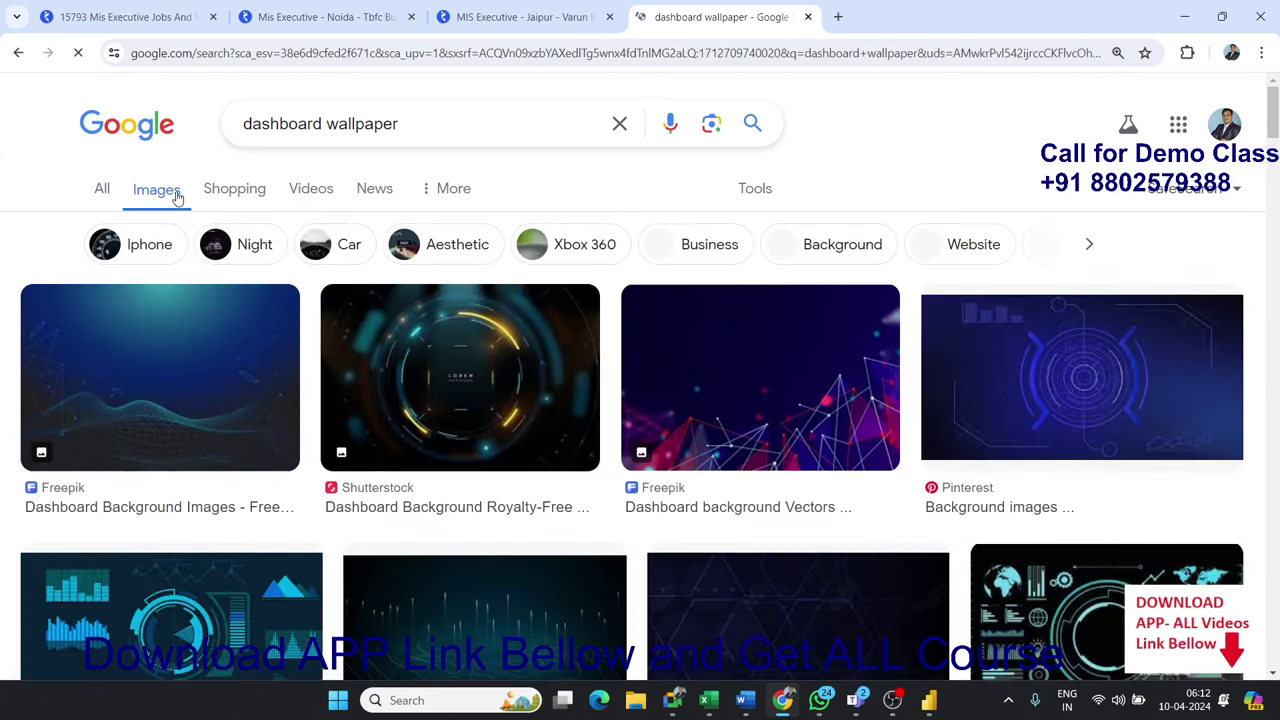
scroll(757, 414, down, 2)
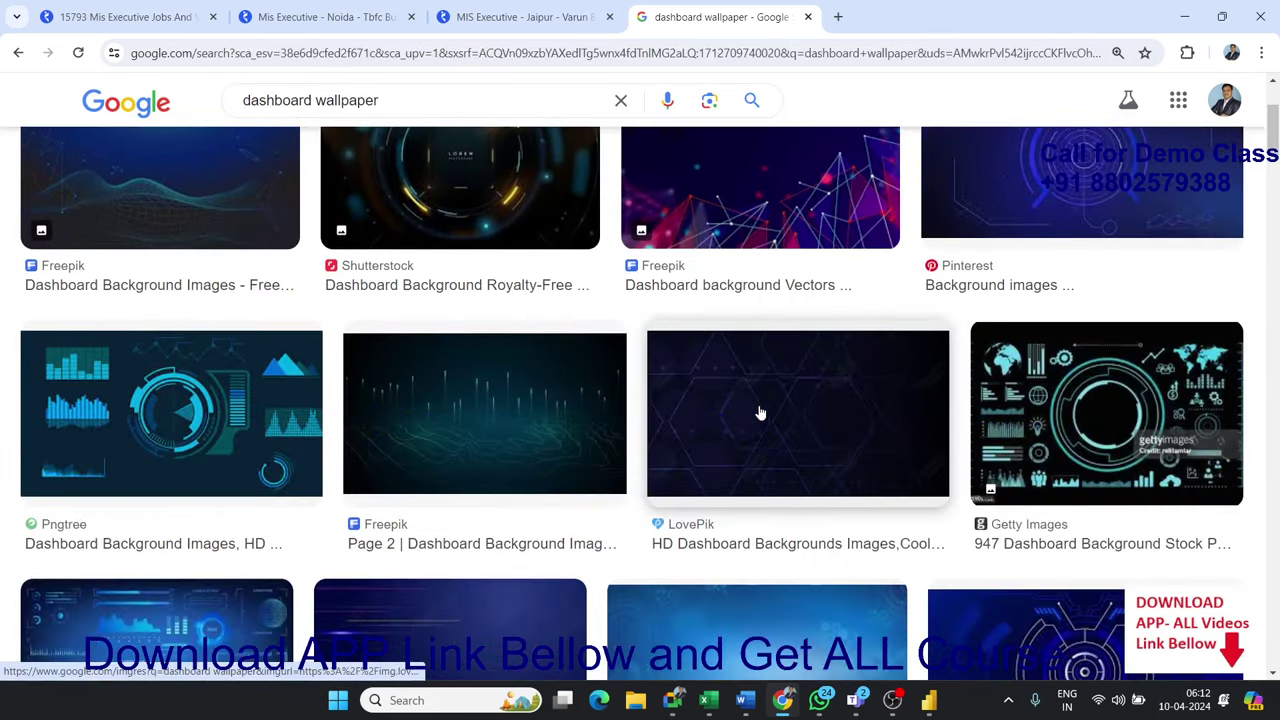
scroll(752, 414, down, 2)
scroll(752, 414, down, 2)
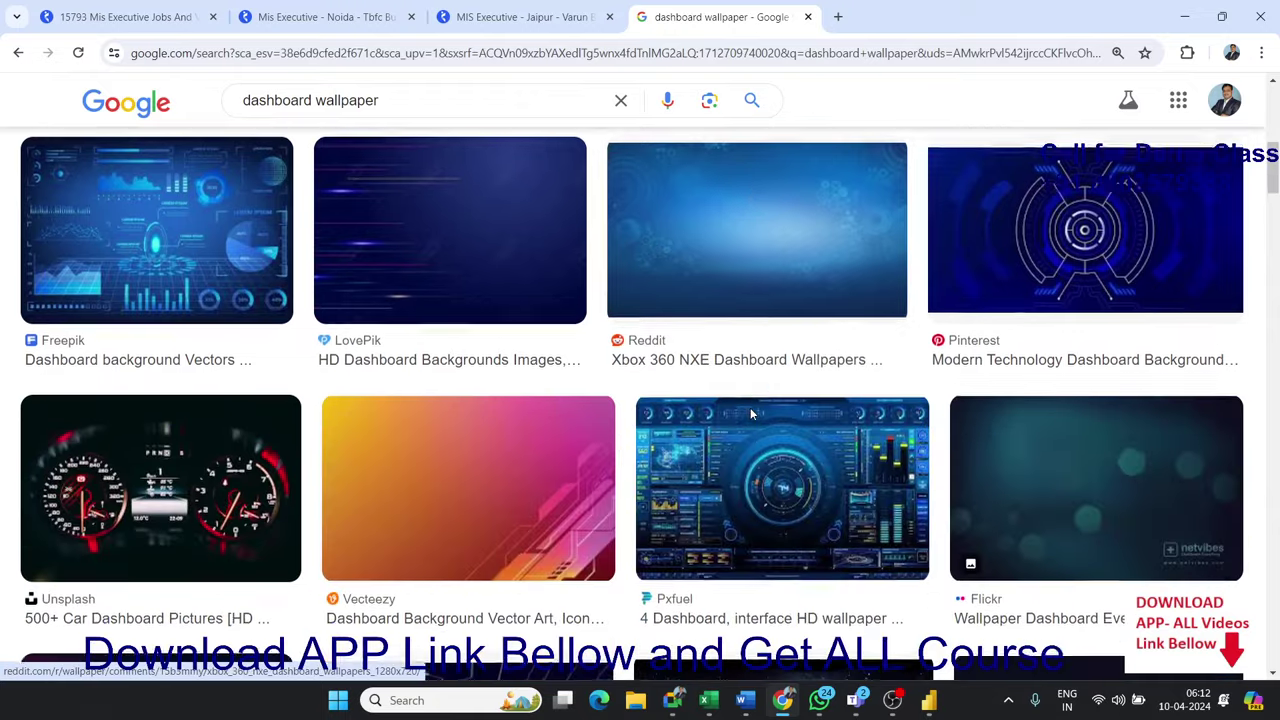
scroll(752, 414, down, 2)
scroll(752, 414, down, 2)
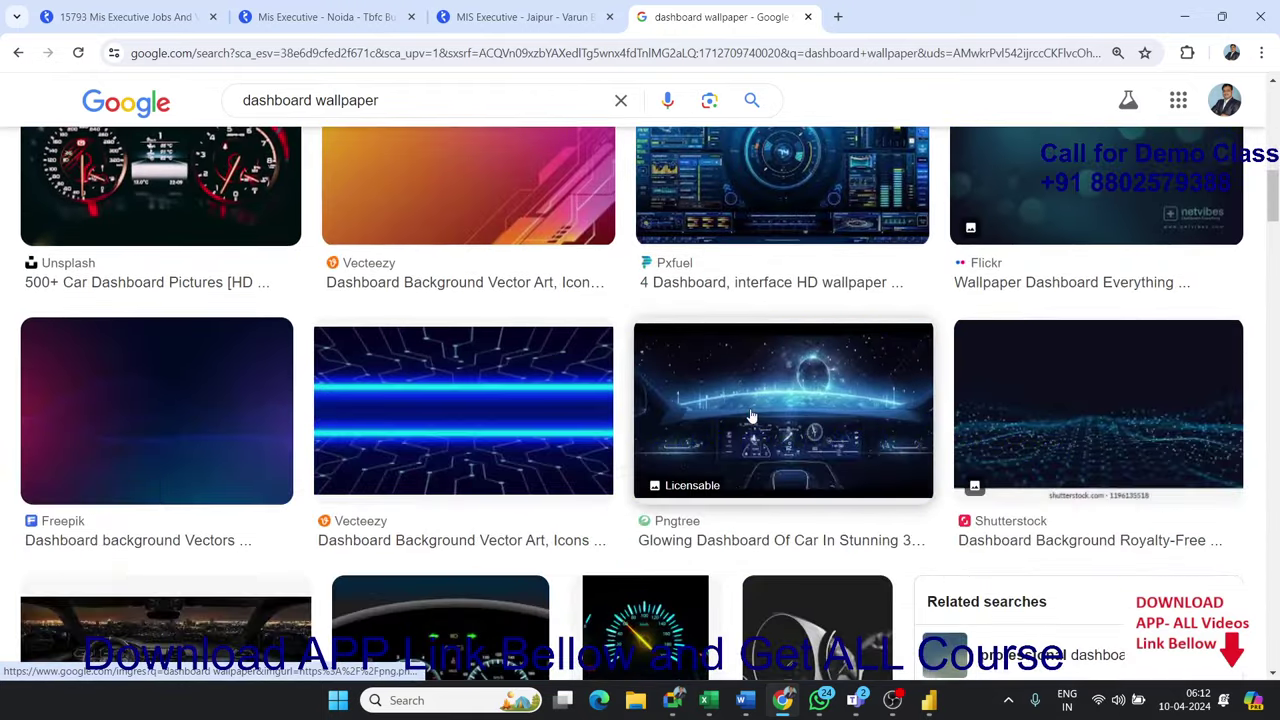
scroll(752, 414, down, 2)
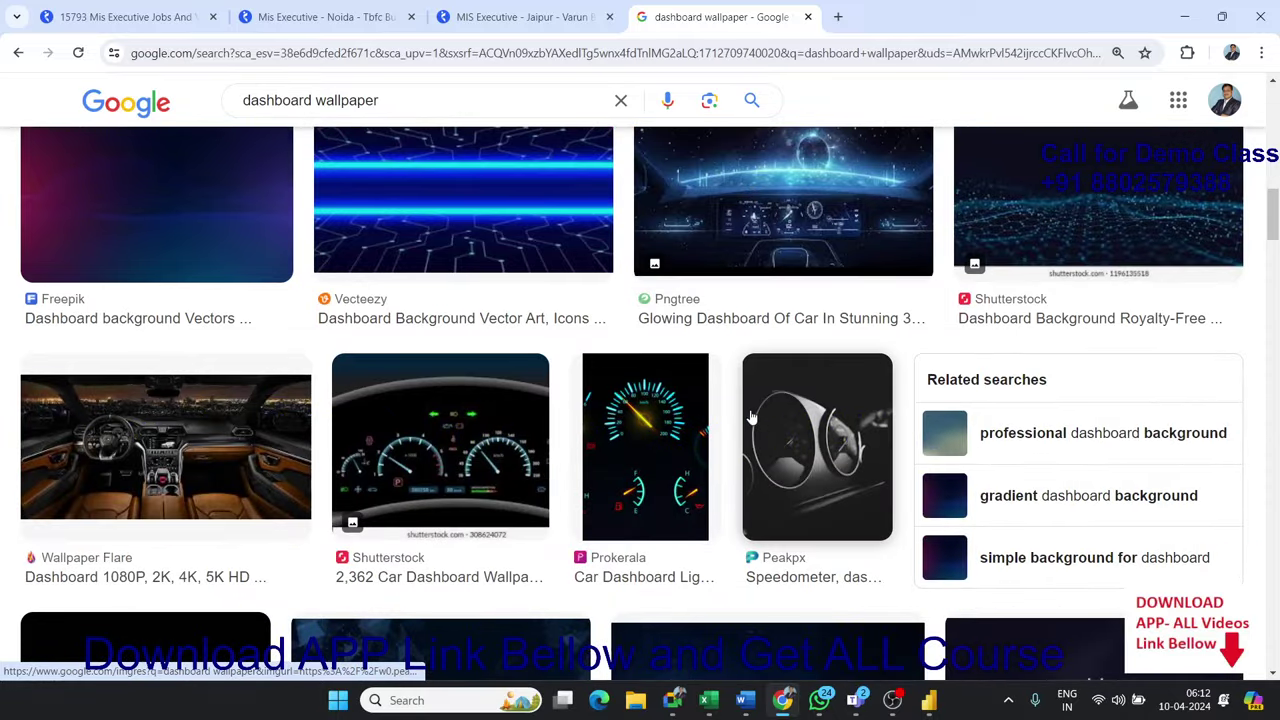
scroll(752, 416, down, 3)
scroll(982, 425, down, 2)
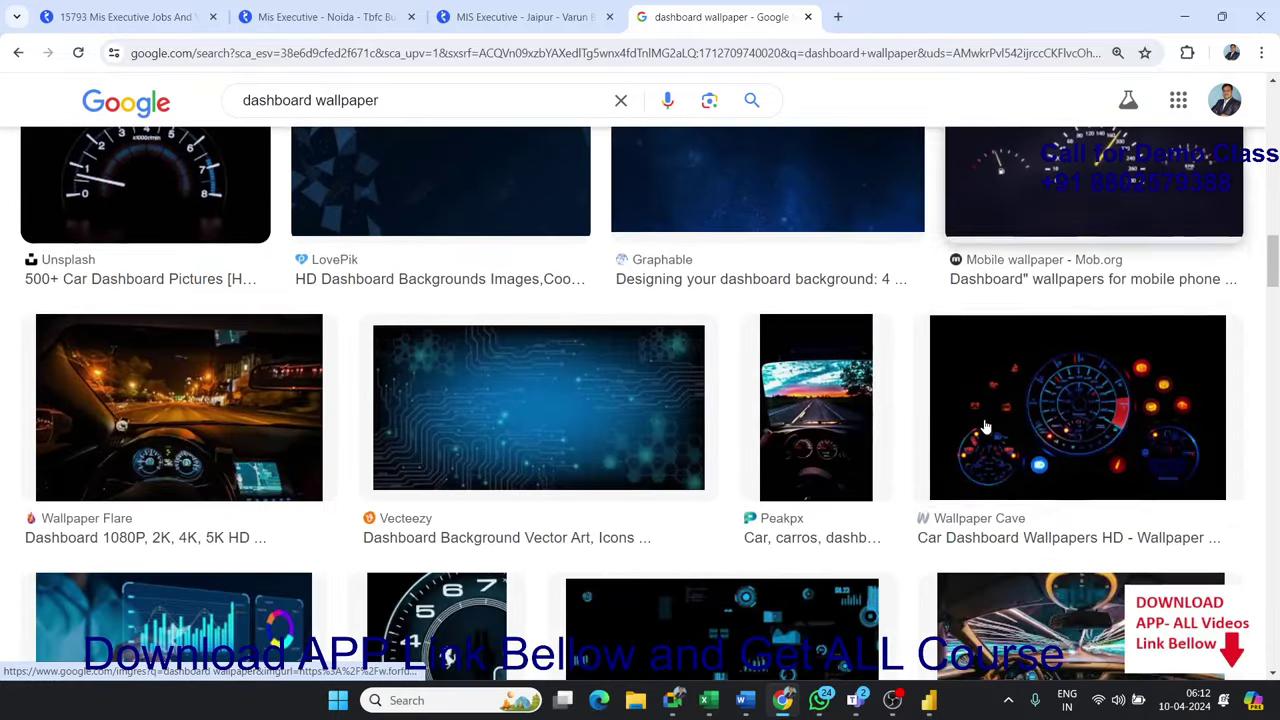
scroll(985, 427, down, 1)
scroll(985, 427, down, 2)
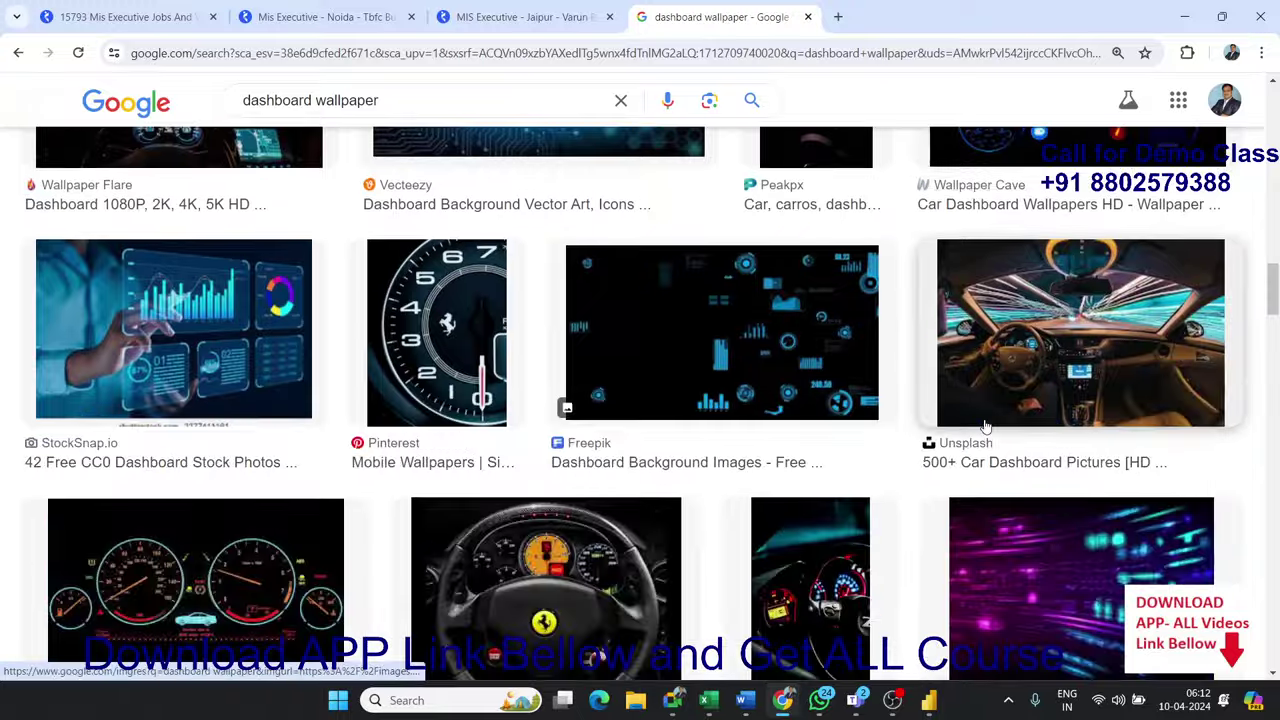
scroll(985, 427, down, 2)
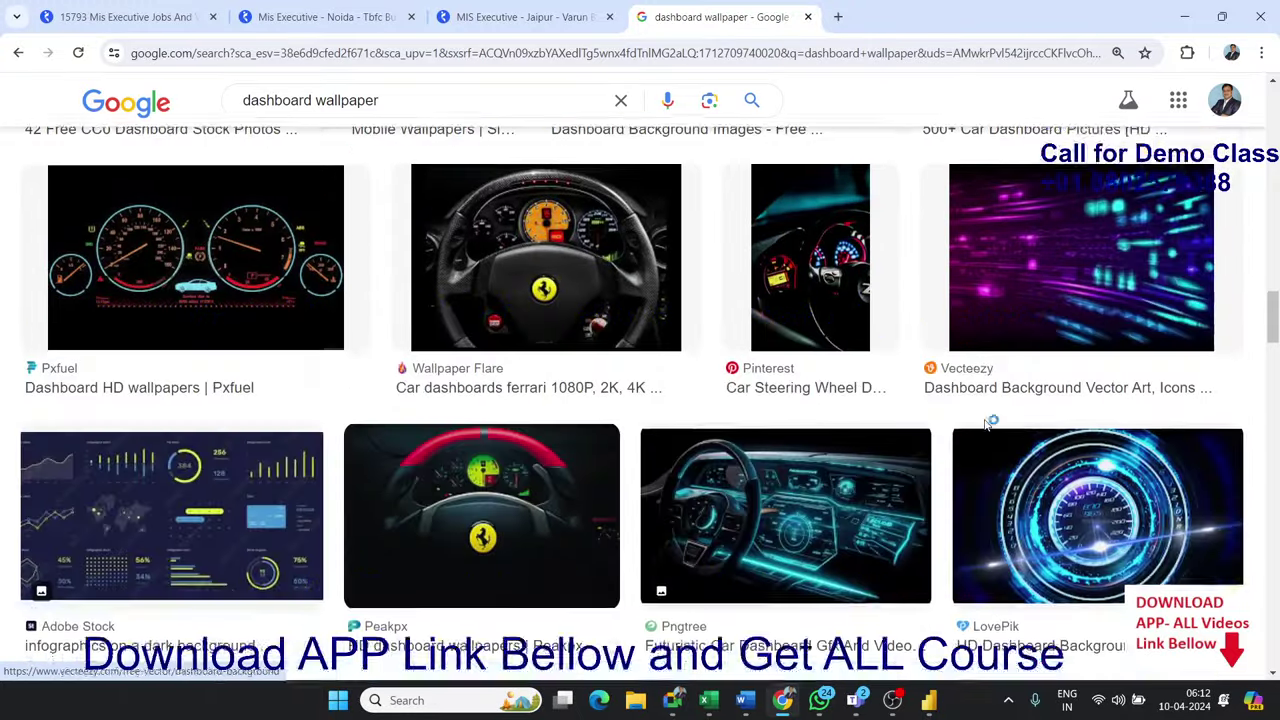
scroll(985, 427, down, 1)
scroll(985, 427, down, 2)
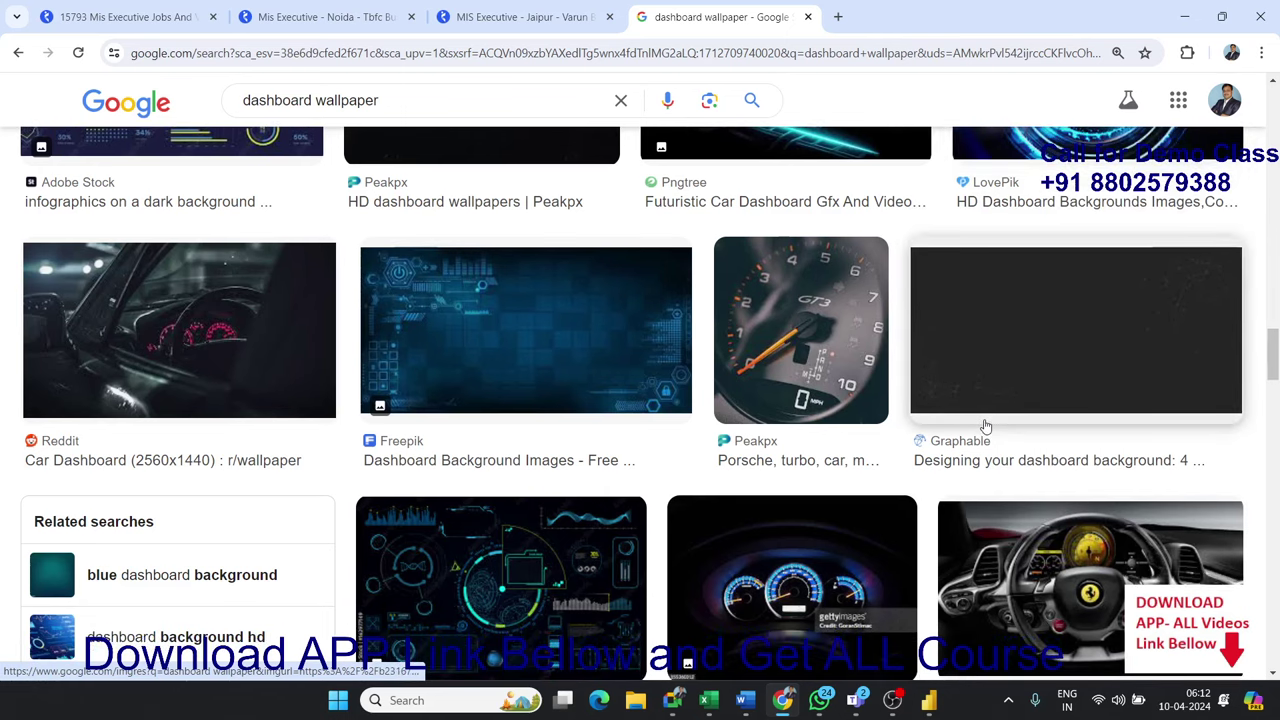
scroll(985, 427, down, 1)
scroll(985, 427, down, 1)
scroll(985, 427, down, 1)
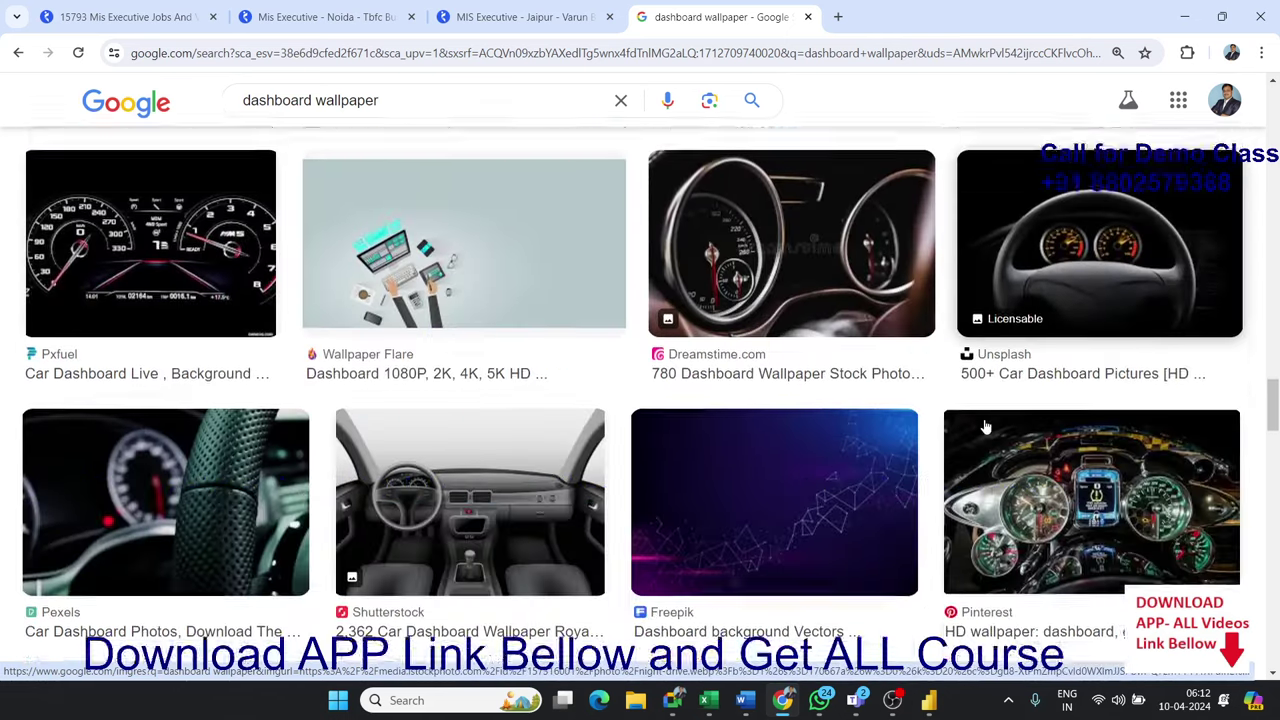
scroll(985, 427, down, 2)
scroll(985, 427, down, 2)
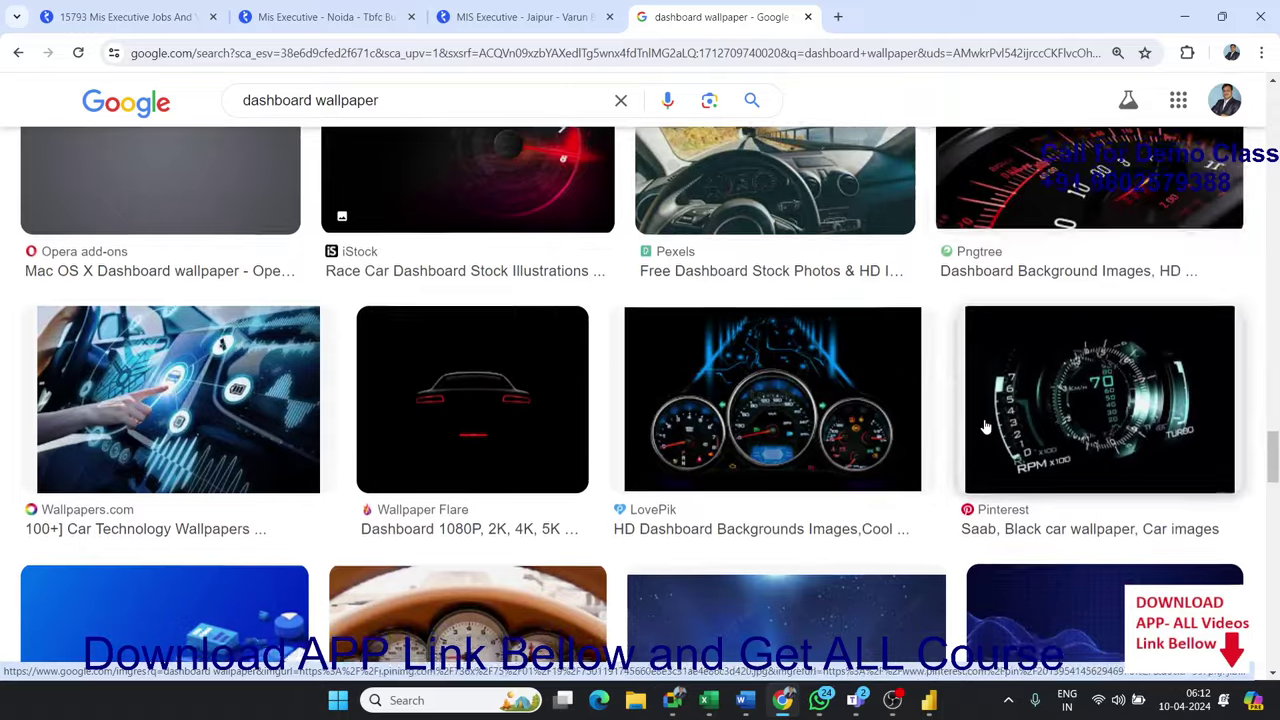
scroll(985, 427, down, 1)
scroll(985, 427, down, 1)
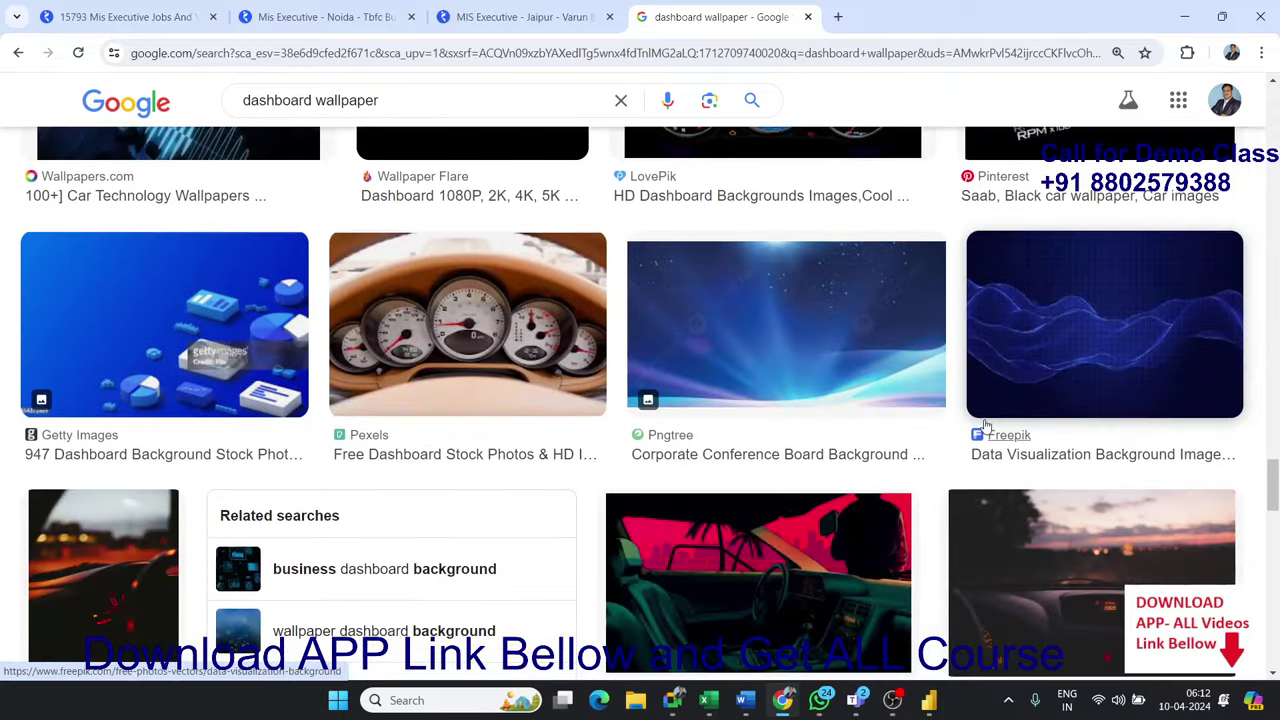
scroll(985, 427, down, 2)
scroll(985, 427, down, 1)
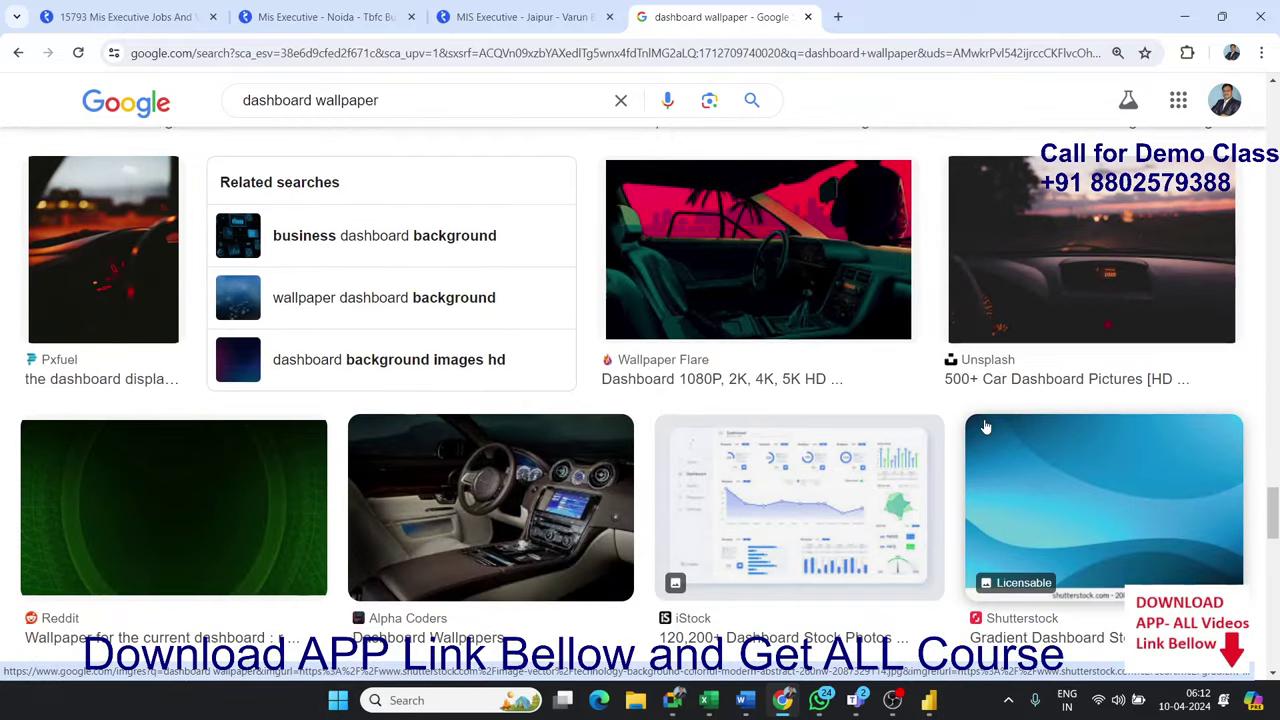
Save the green Reddit dashboard wallpaper as a PNG in Downloads, then return to Power BI.
click(242, 487)
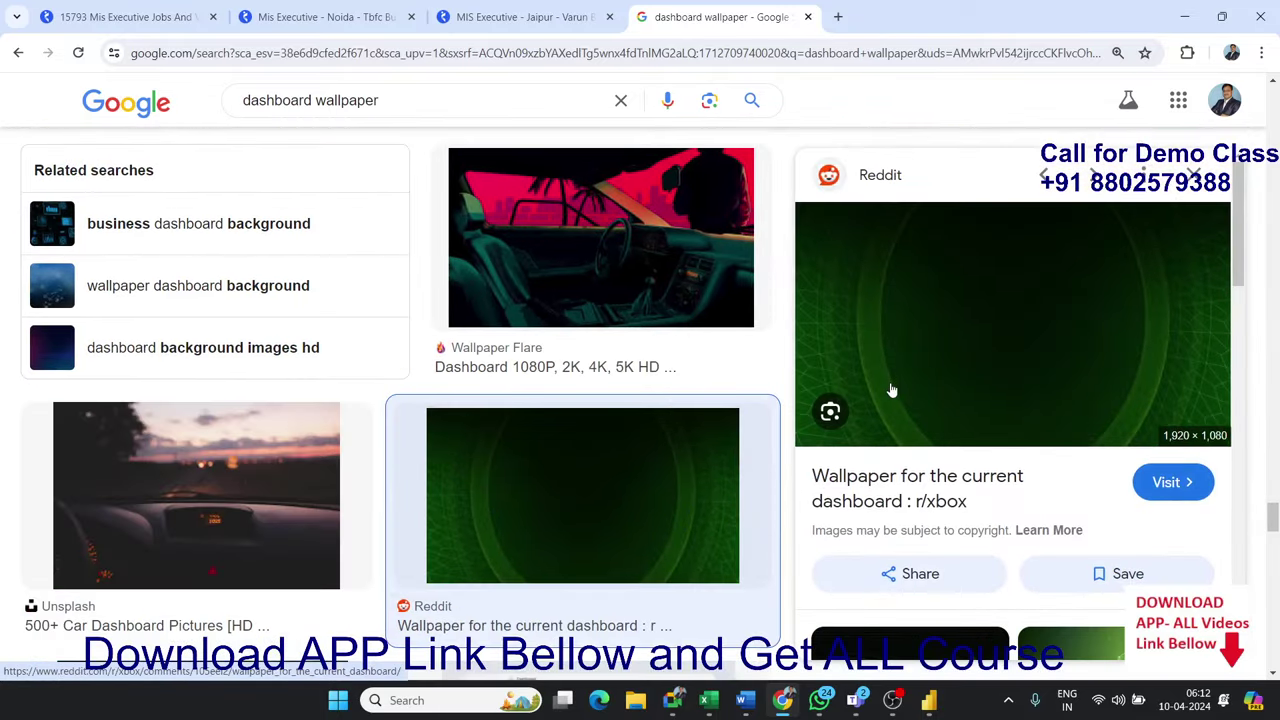
right_click(891, 384)
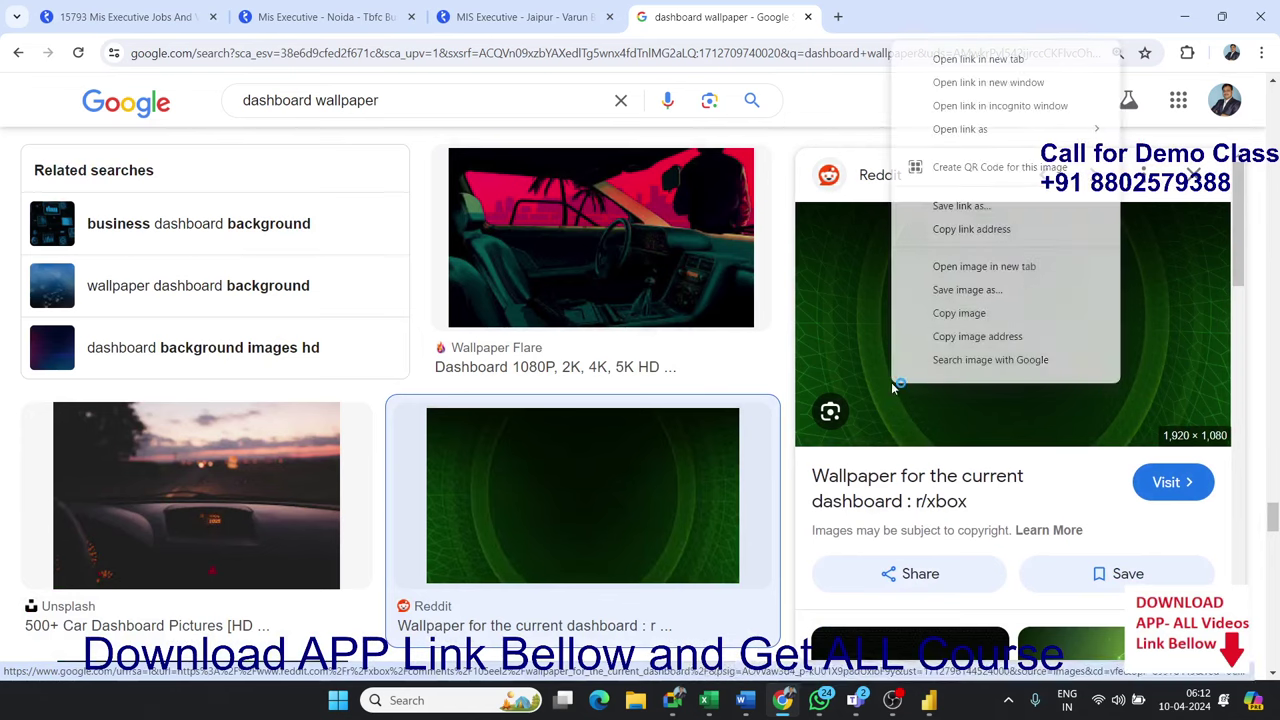
click(966, 292)
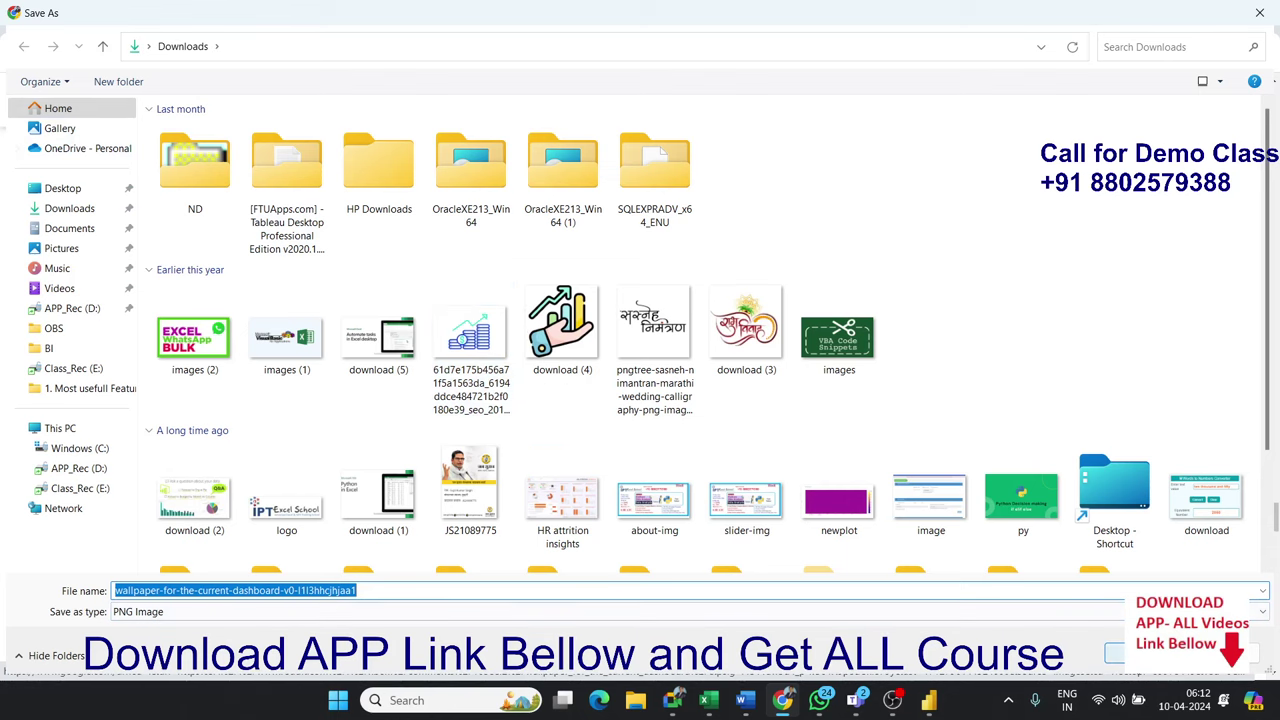
click(1115, 653)
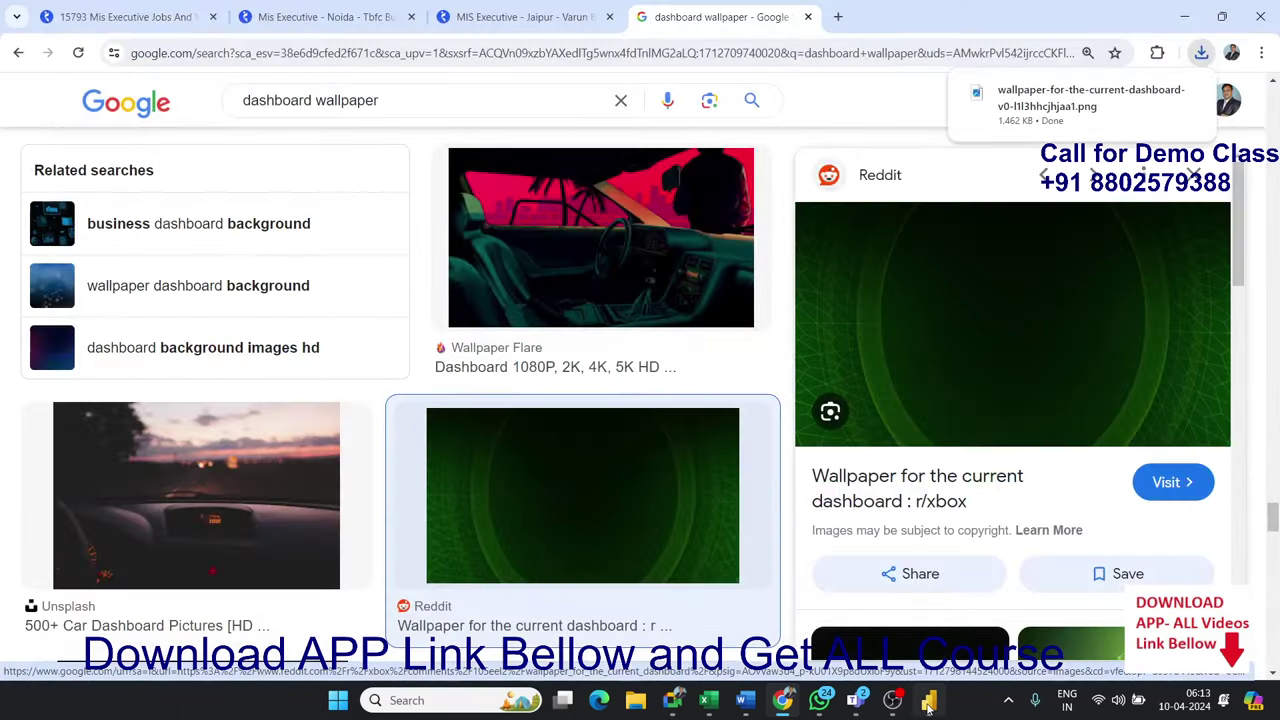
click(929, 700)
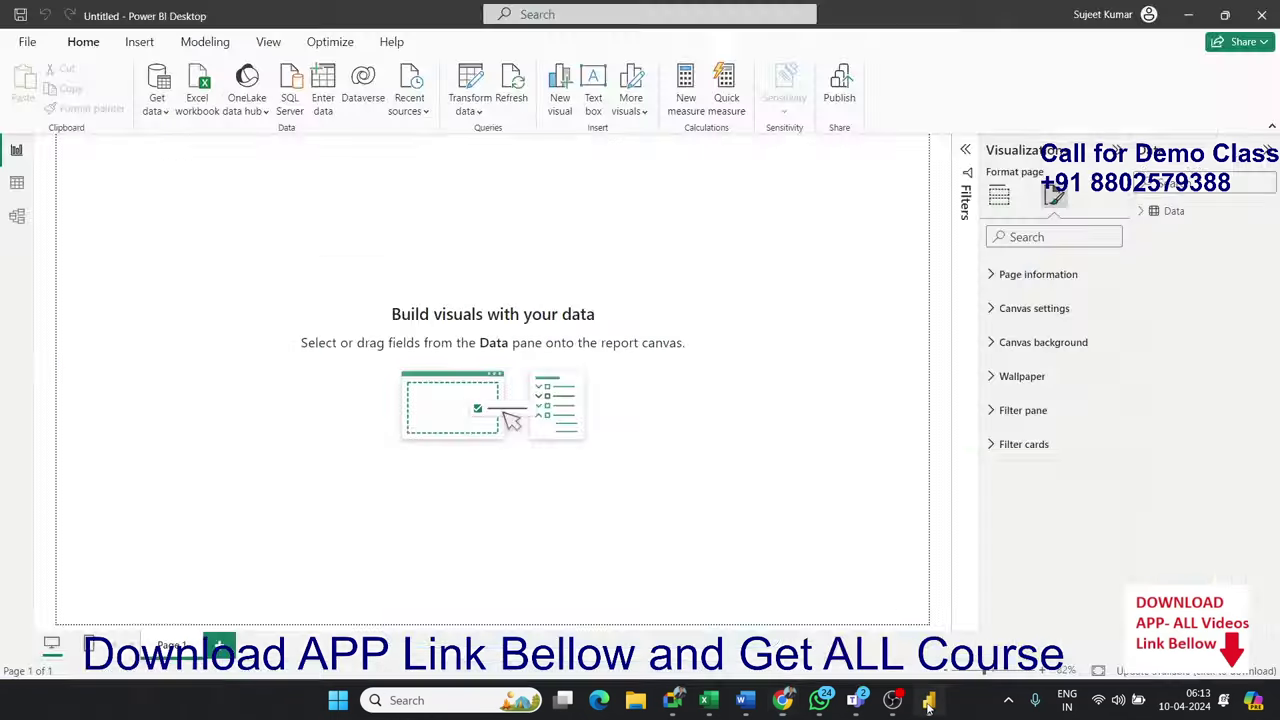
Set the canvas background image to the downloaded wallpaper from Downloads.
click(993, 385)
click(993, 380)
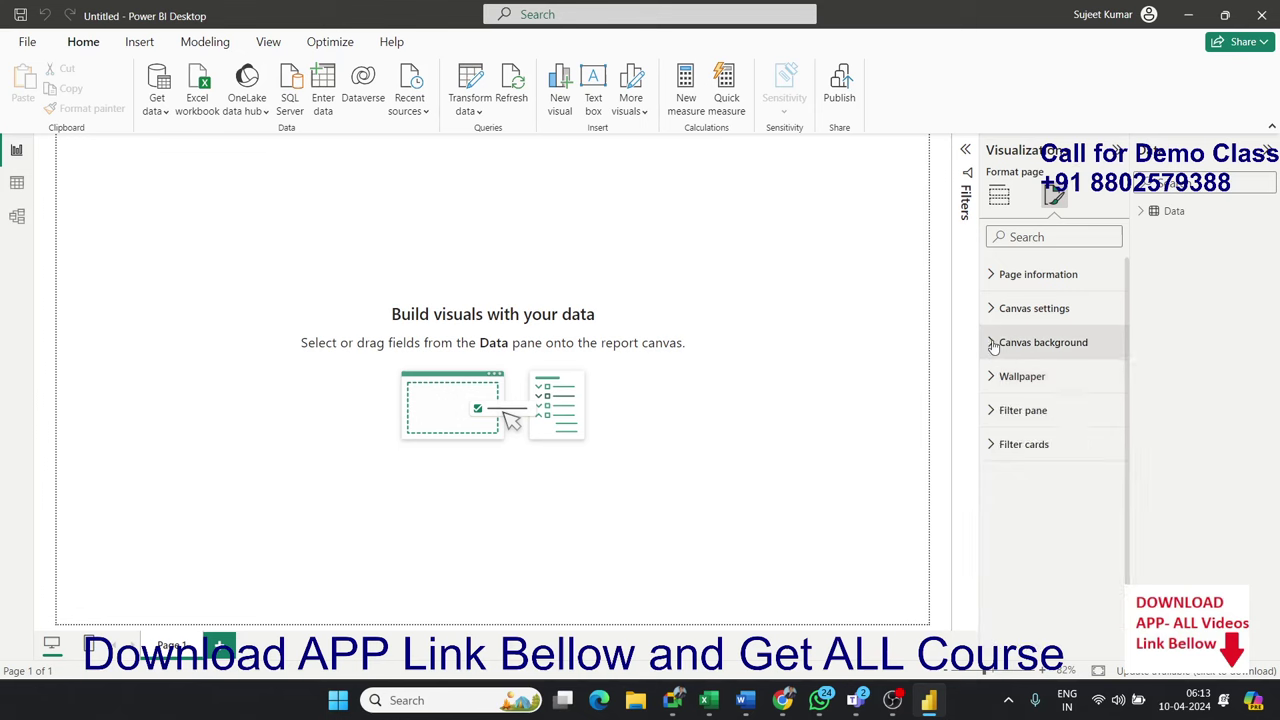
click(995, 342)
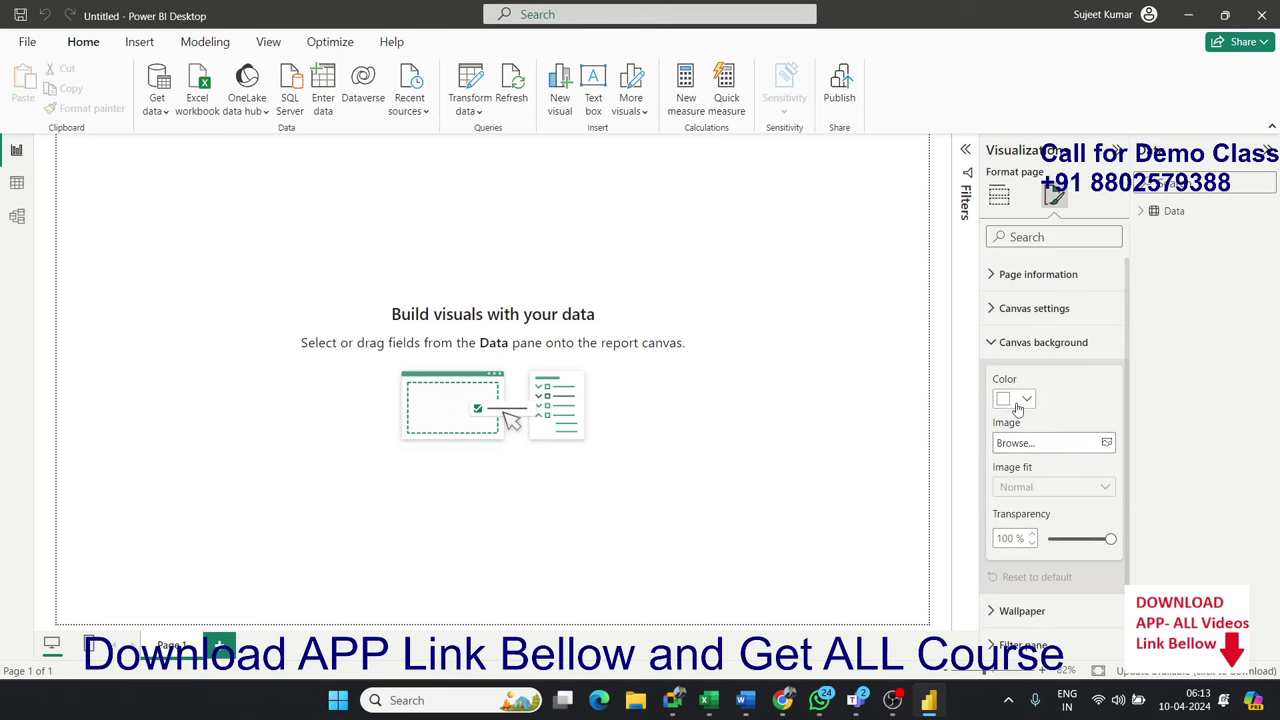
click(1107, 444)
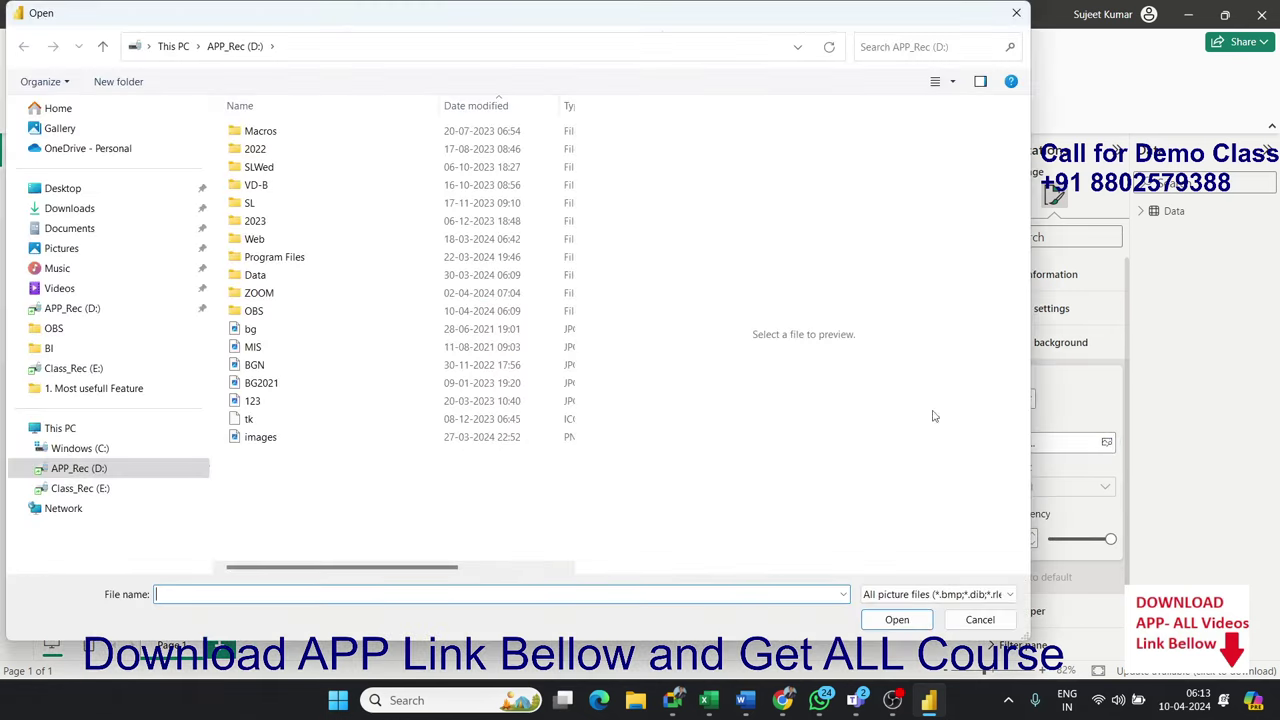
click(62, 212)
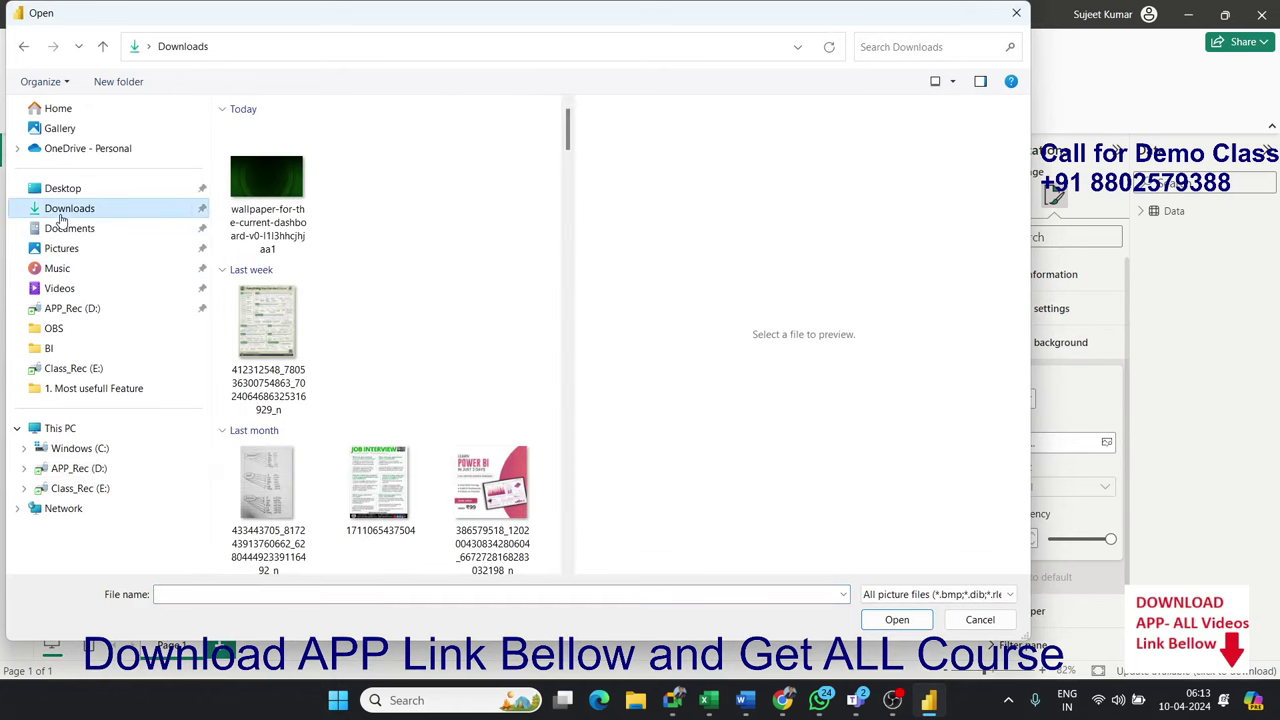
click(252, 204)
click(925, 622)
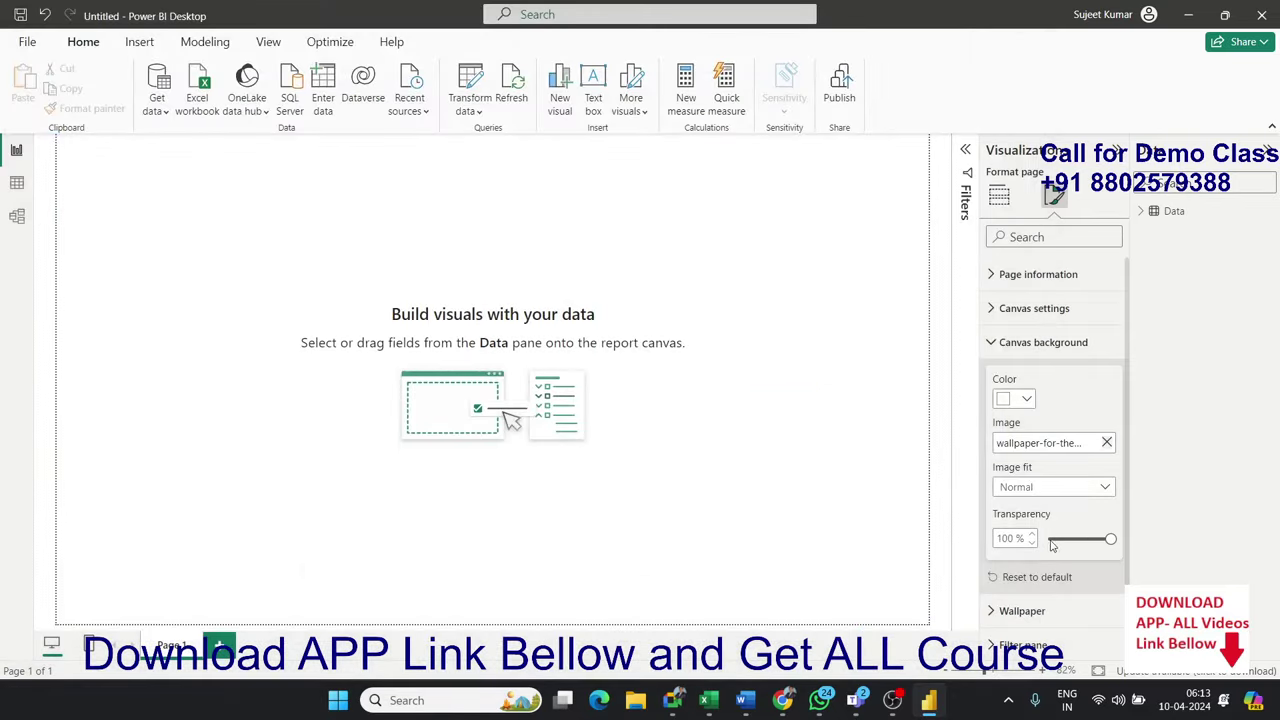
Set the background image transparency to 0% and image fit to Fit.
mouse_move(1085, 547)
mouse_down()
mouse_move(1053, 545)
mouse_move(1108, 539)
mouse_up()
drag(1109, 539, 1046, 539)
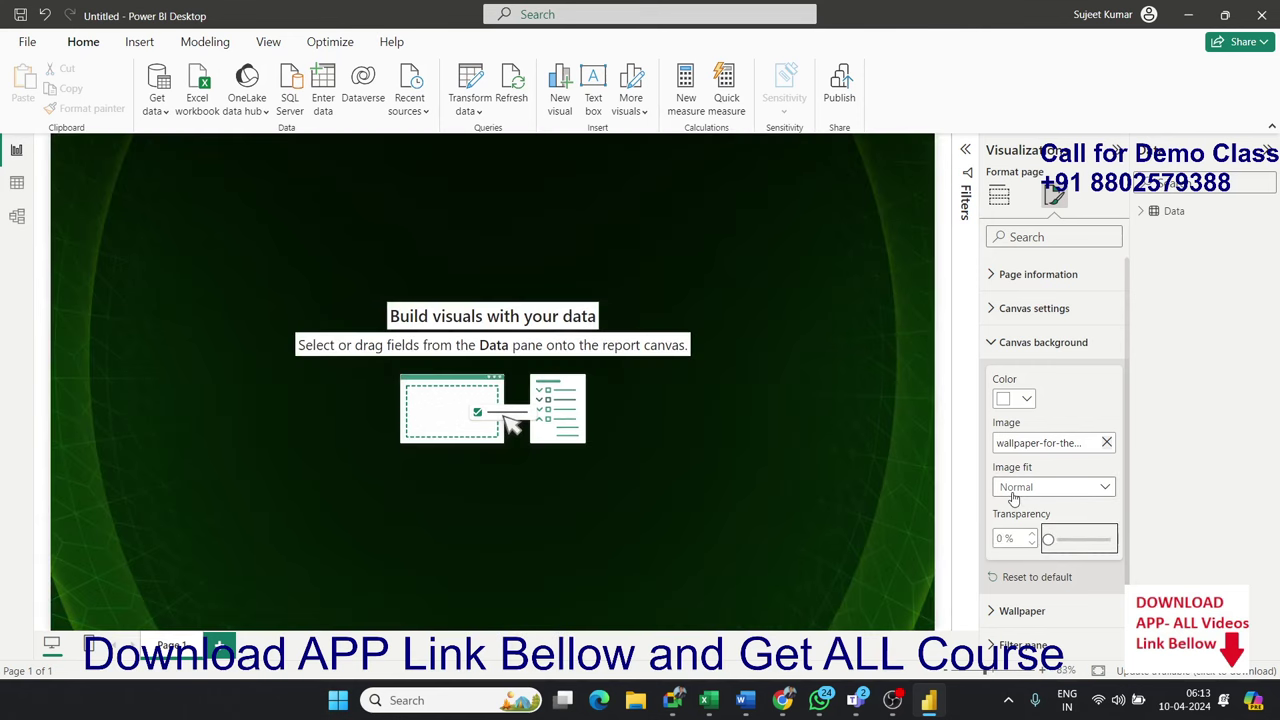
click(1013, 490)
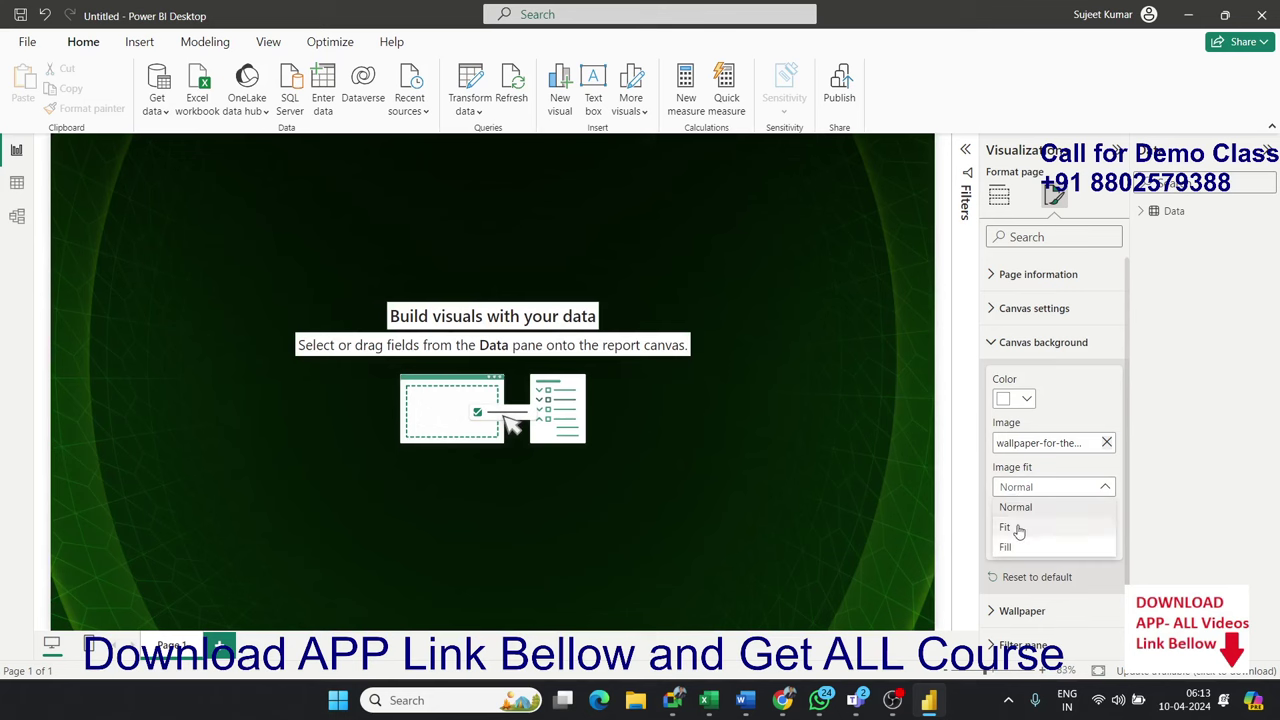
click(1010, 528)
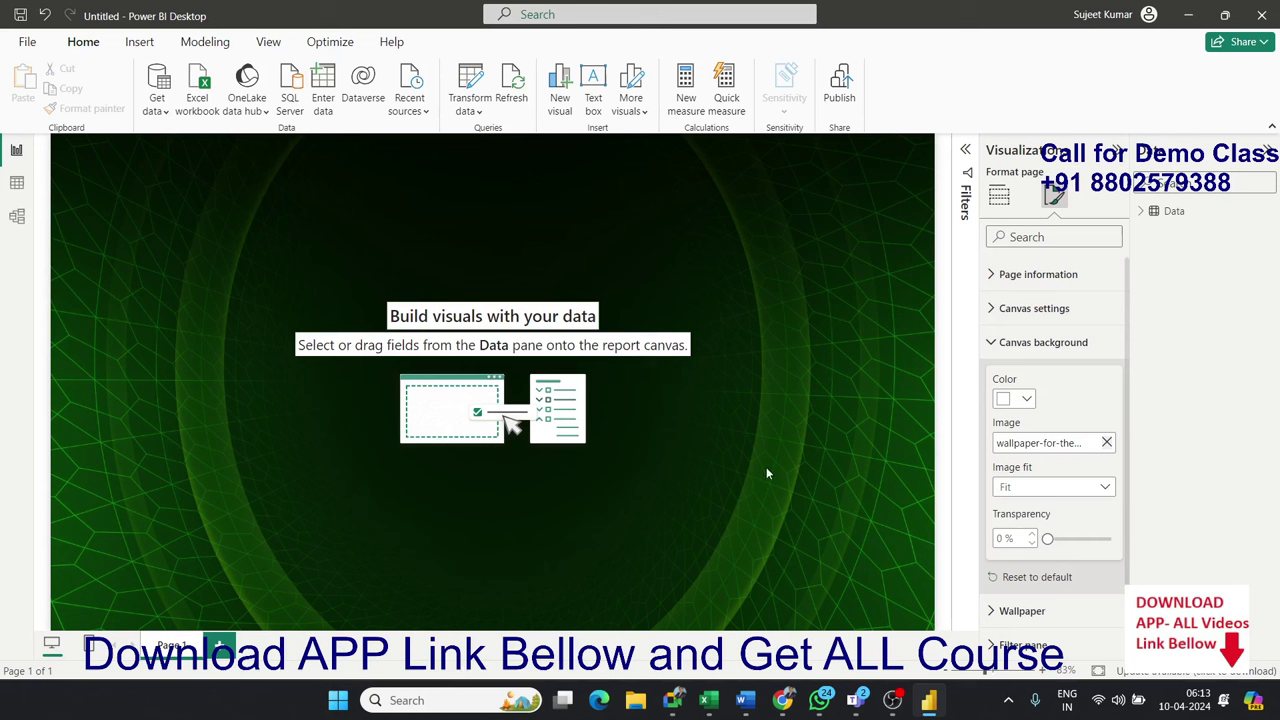
click(989, 343)
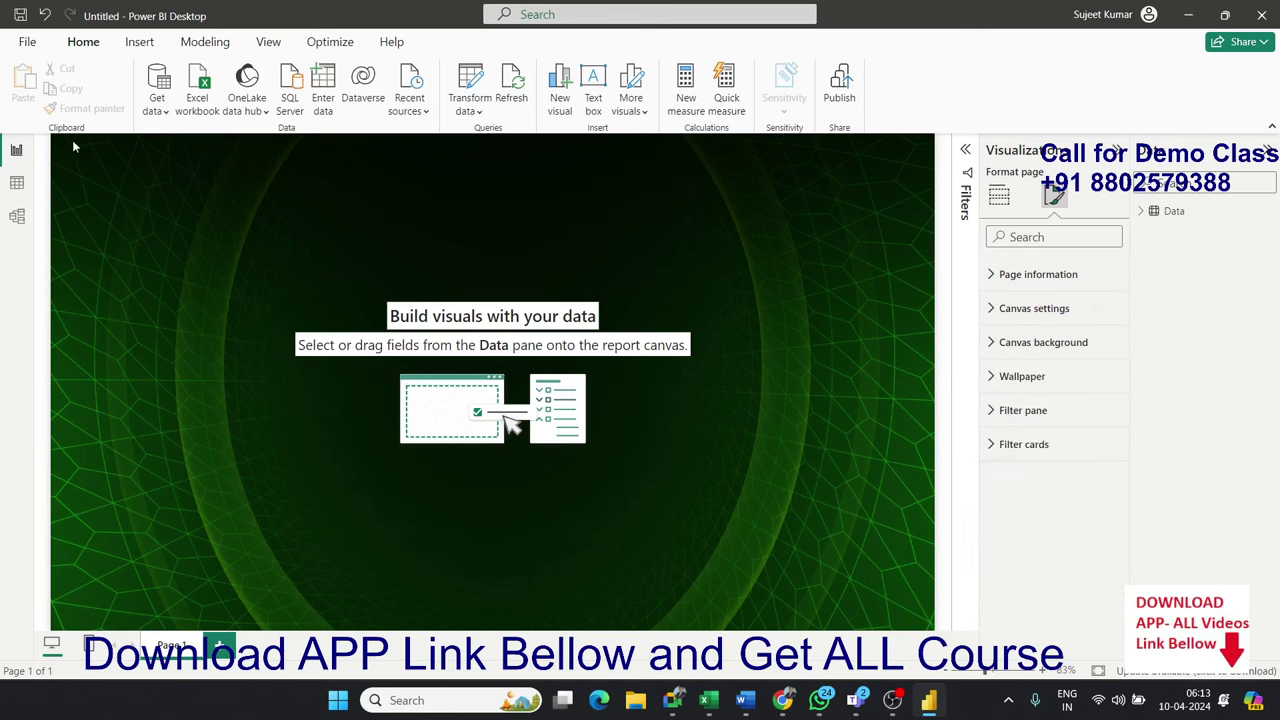
Insert a wide top-left text box and type the title 'Sales Dashboard - 2024'.
drag(59, 149, 285, 186)
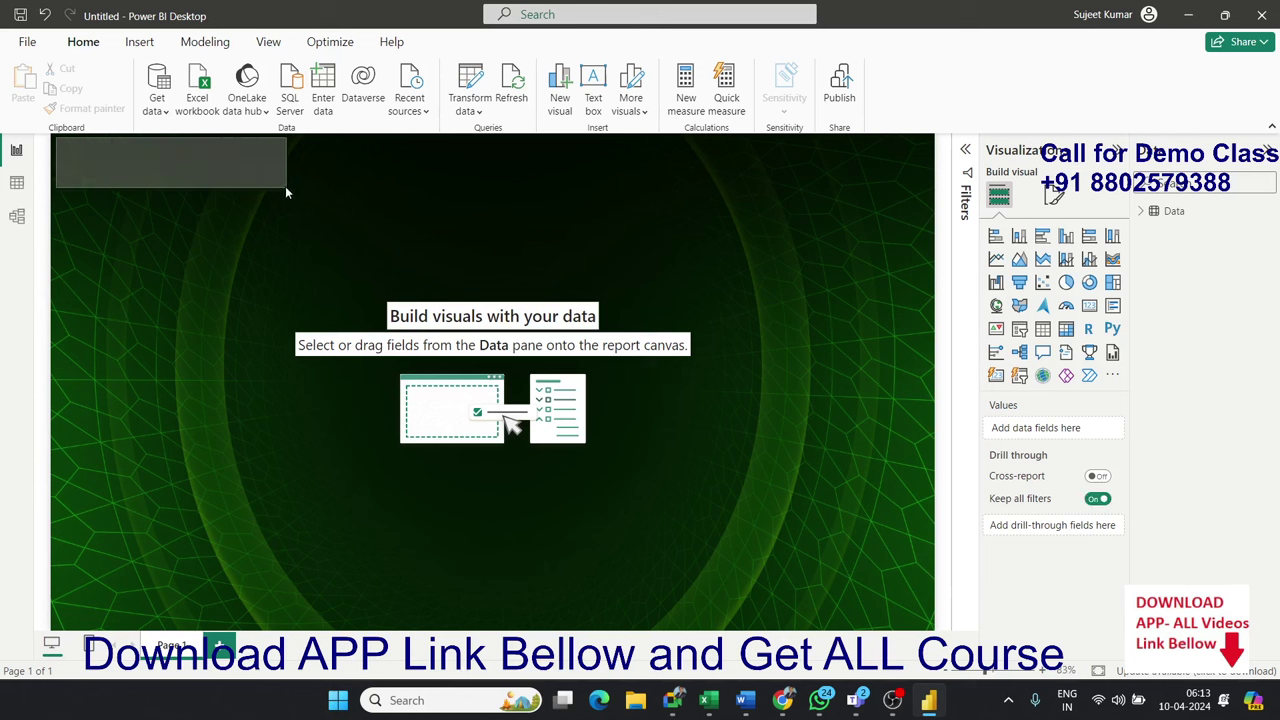
mouse_move(789, 140)
mouse_down()
mouse_move(937, 190)
mouse_move(855, 210)
mouse_up()
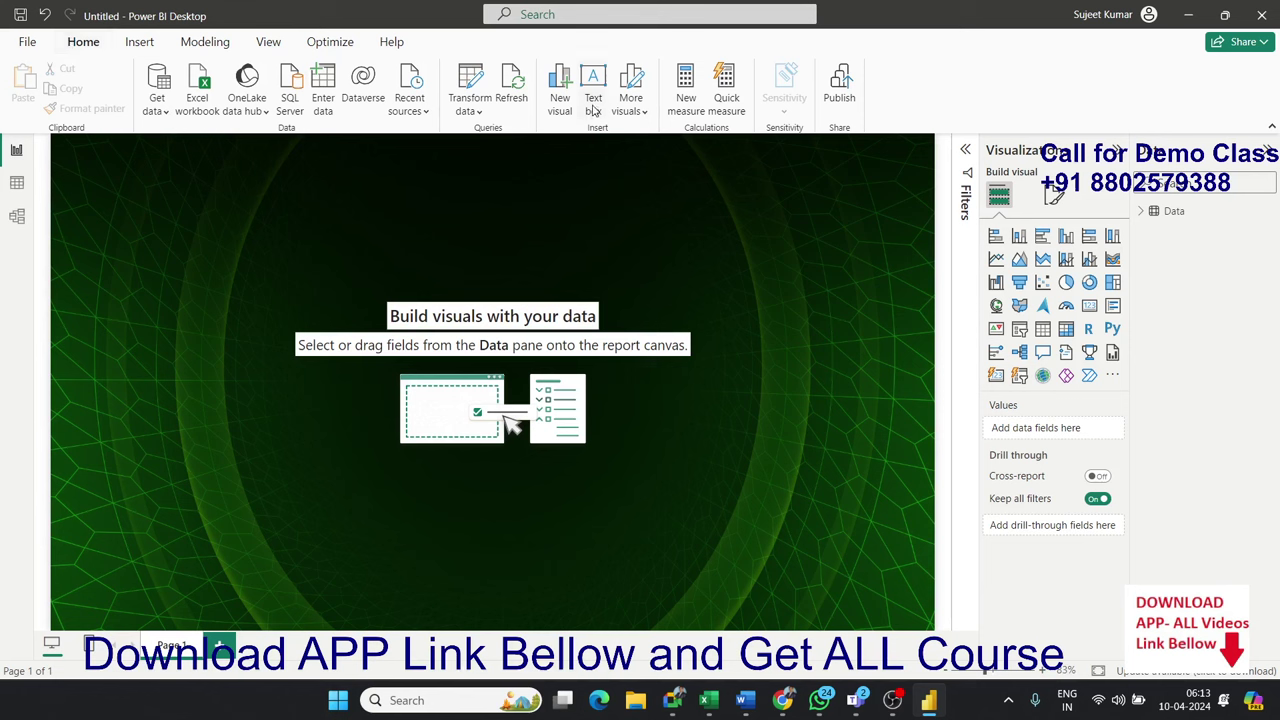
drag(255, 185, 393, 242)
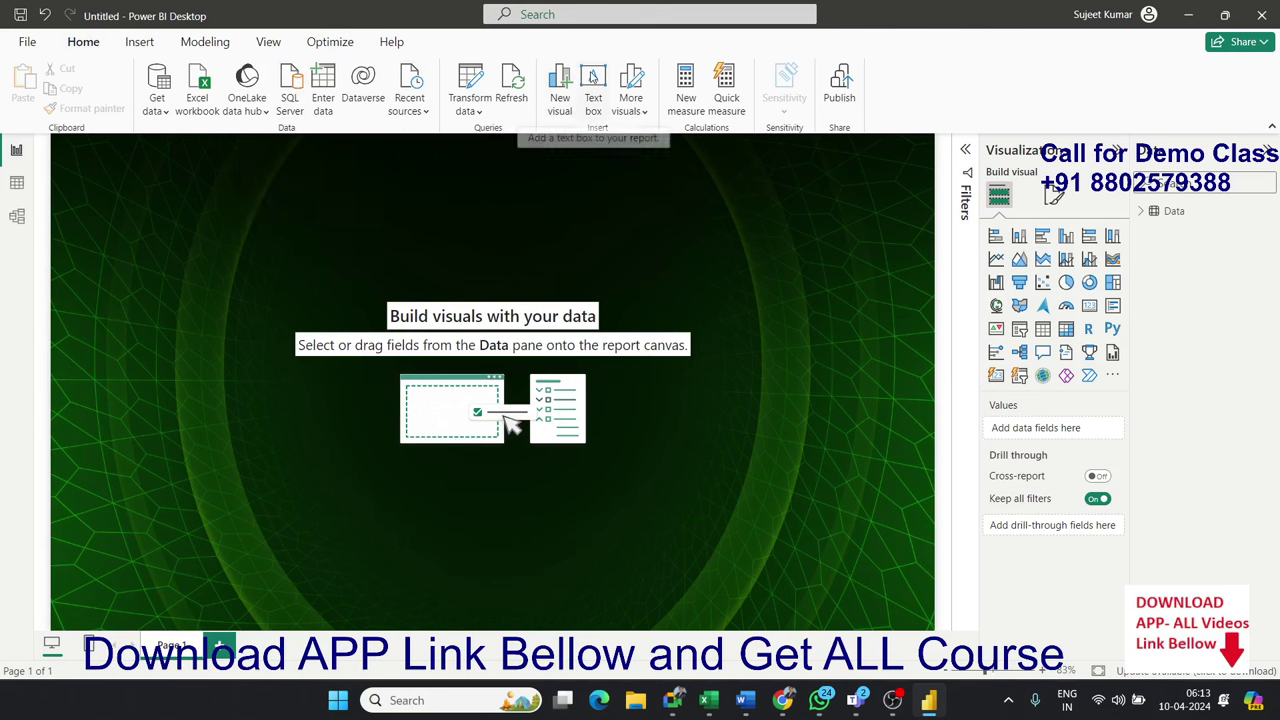
click(592, 92)
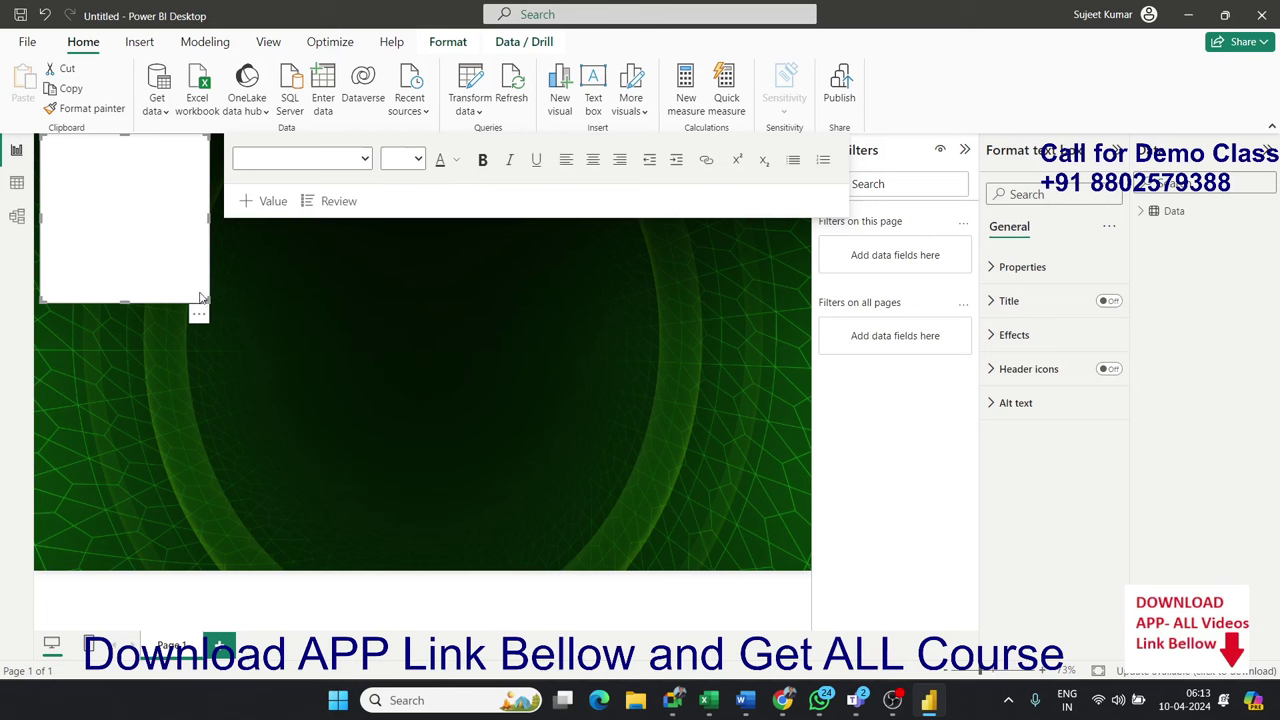
drag(208, 300, 280, 178)
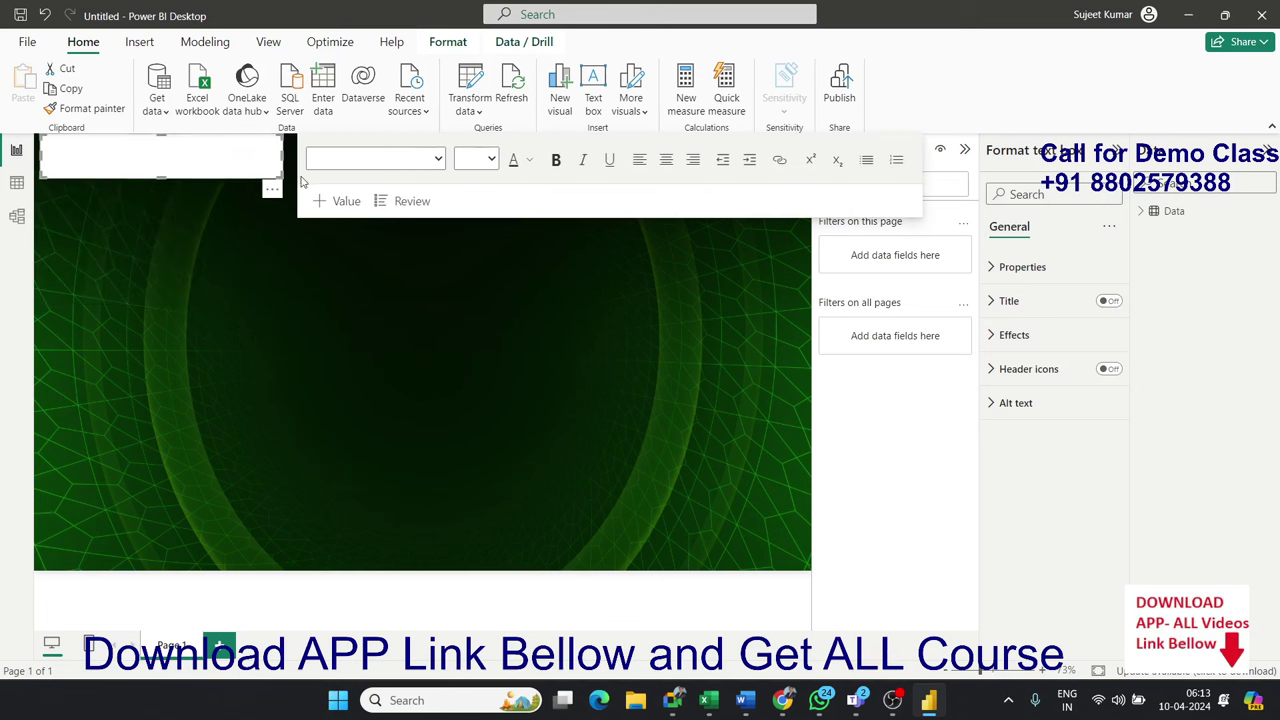
click(223, 166)
text(Sa)
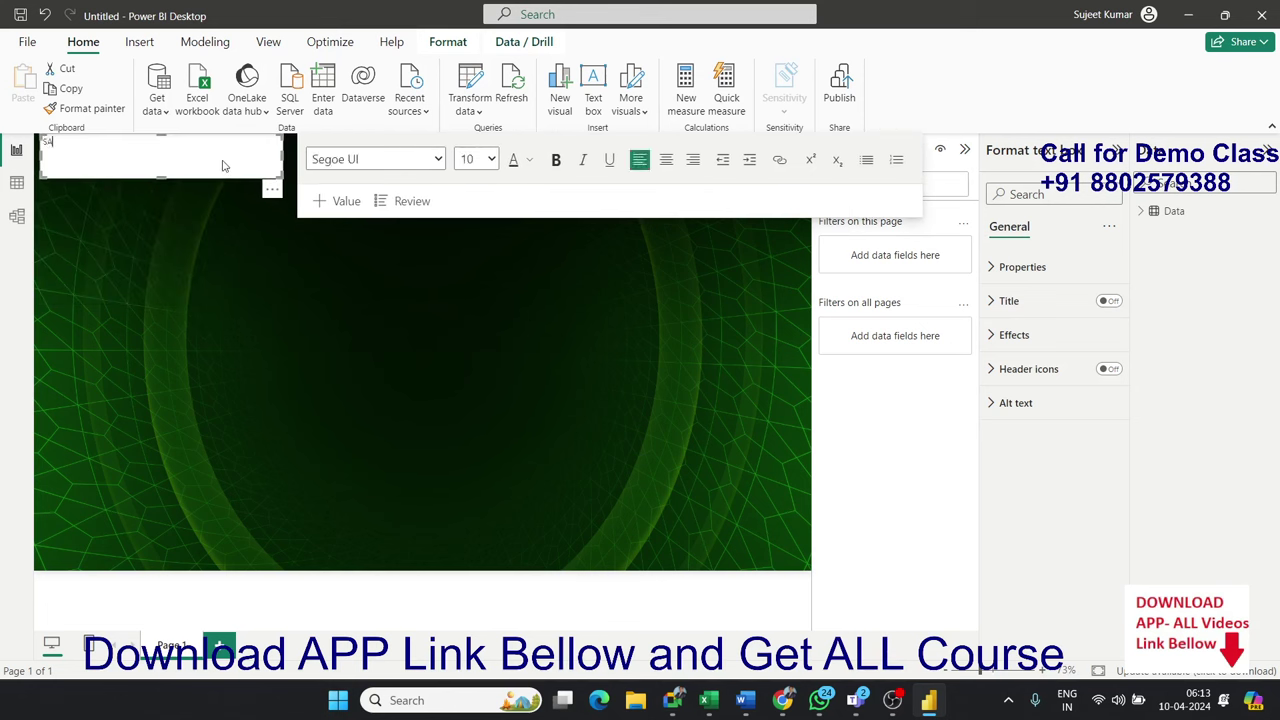
key(BackSpace)
text(shbo)
text(ard - 20)
text(24)
drag(128, 143, 38, 143)
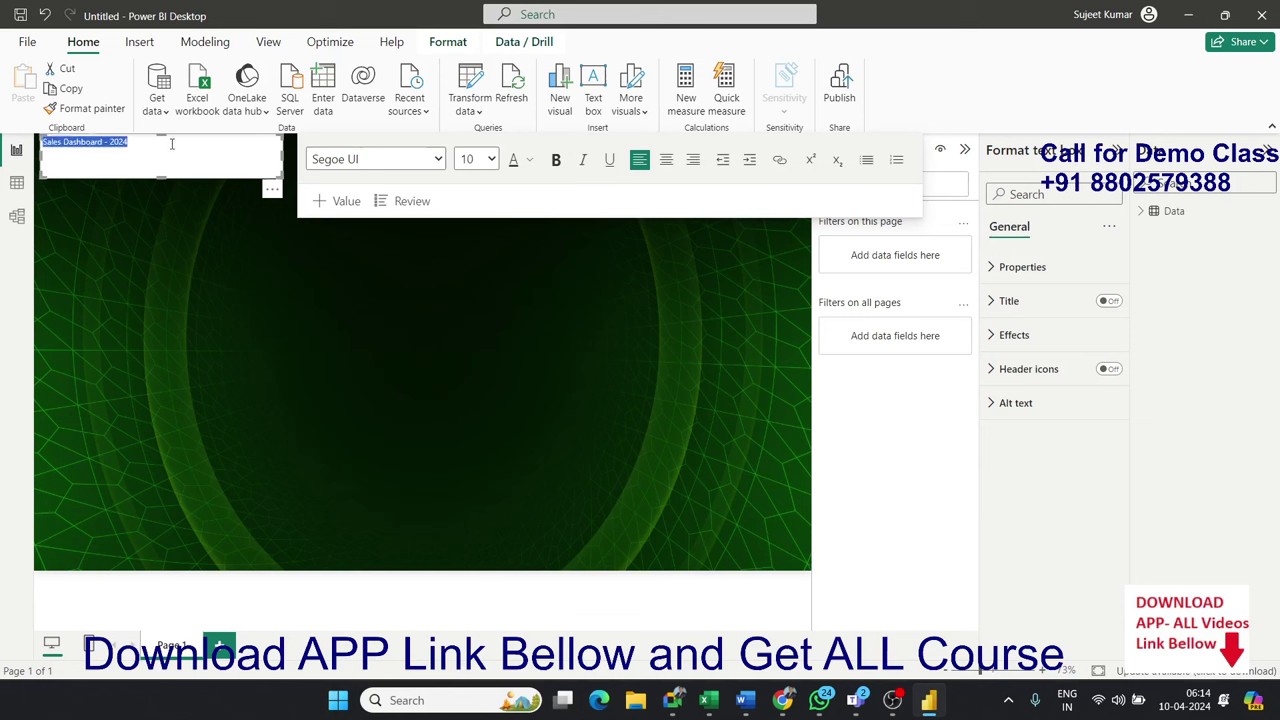
Make the title italic and bold at size 28, widening the box so 2024 fits.
click(580, 164)
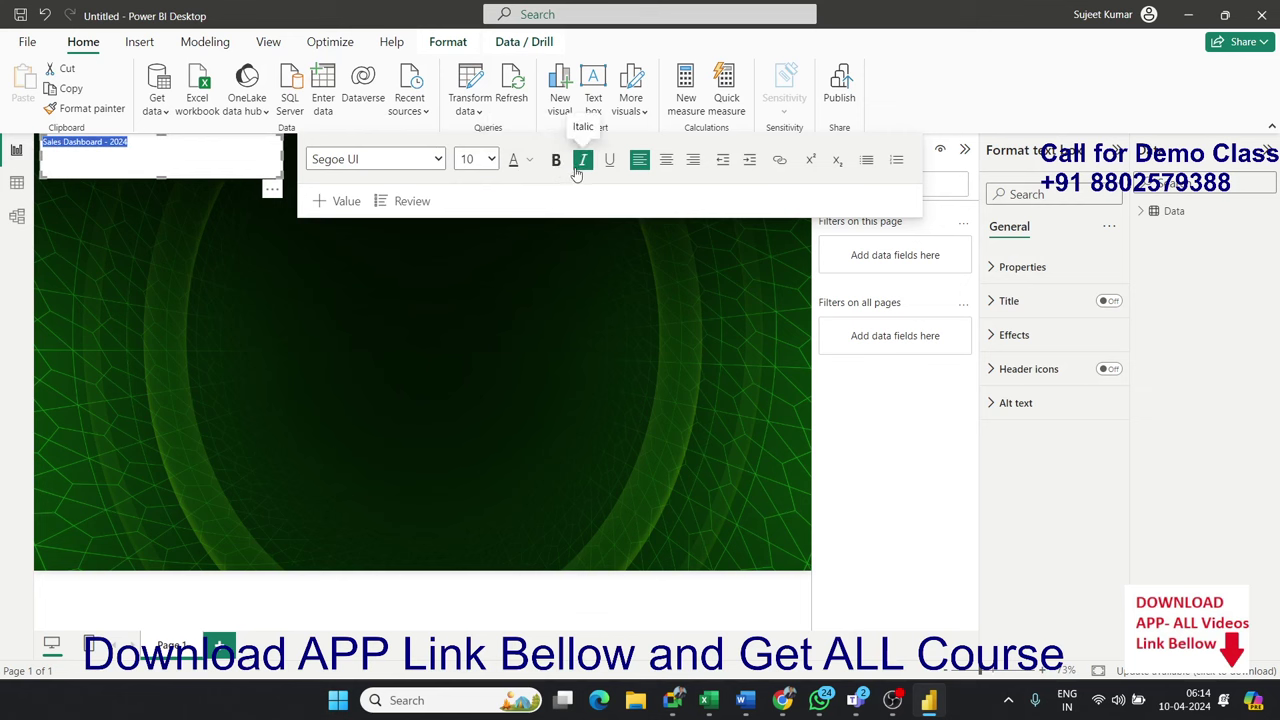
click(491, 160)
click(470, 349)
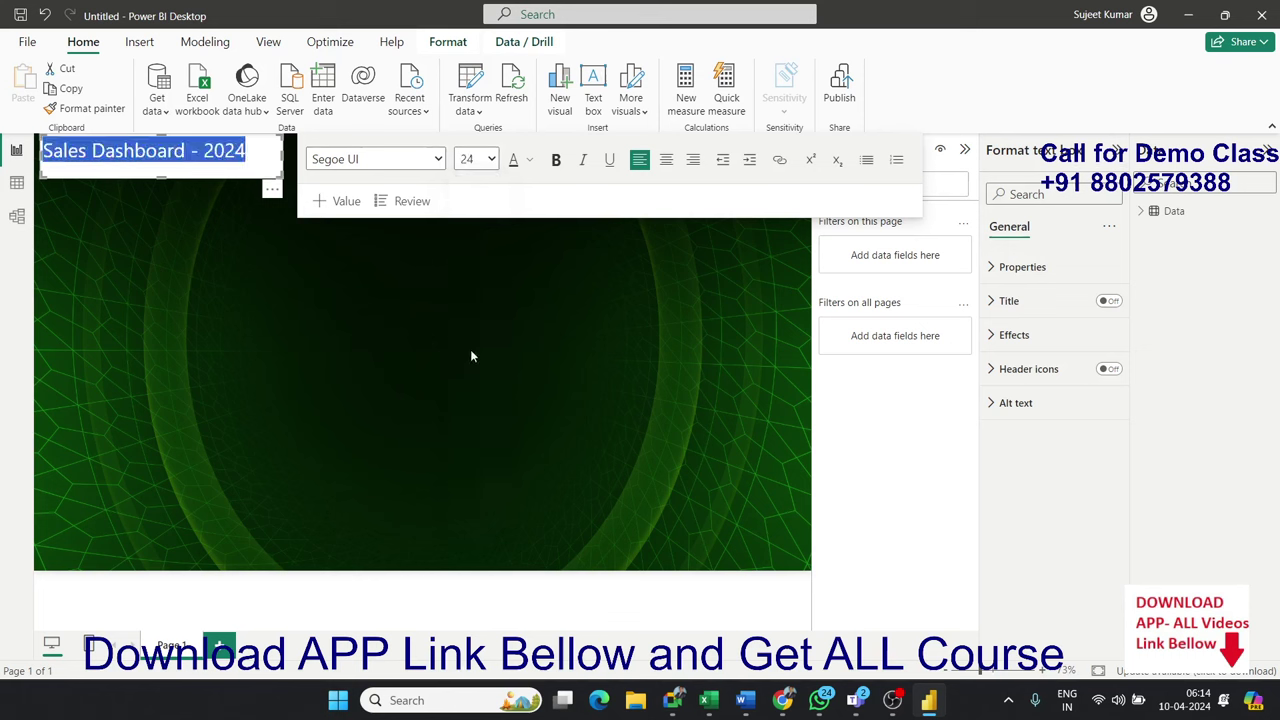
click(491, 160)
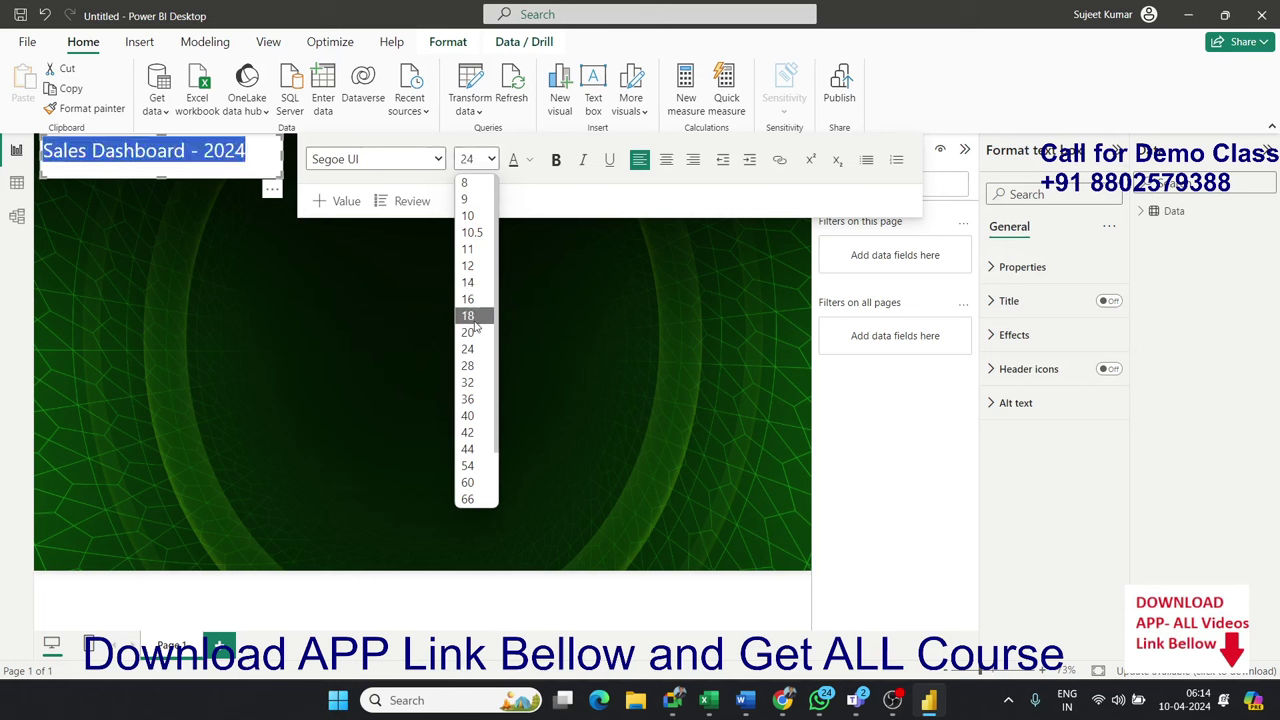
click(470, 366)
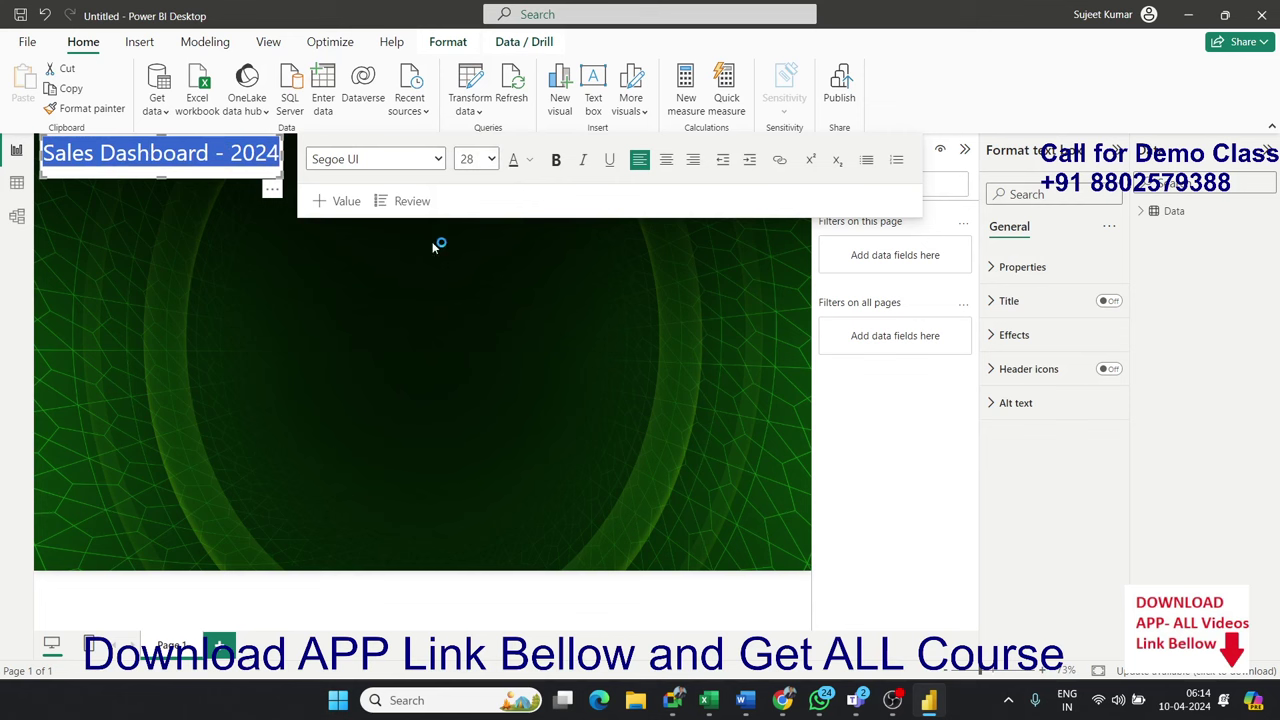
click(556, 162)
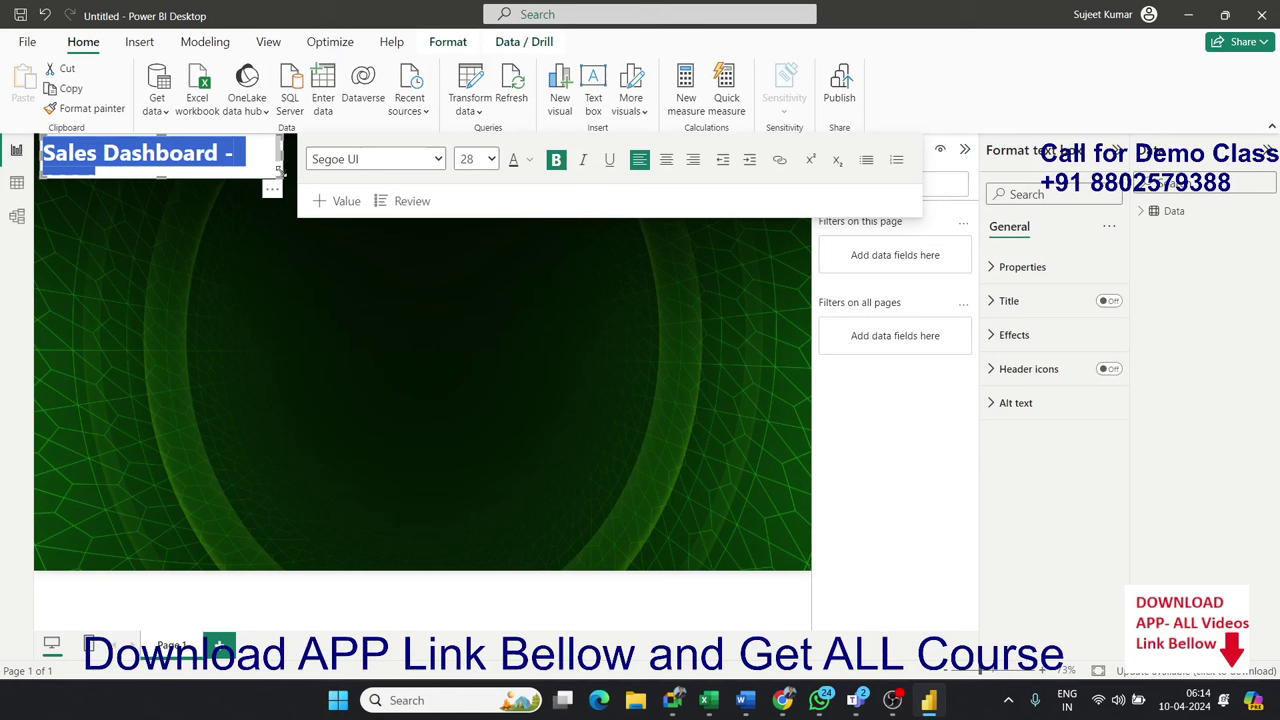
drag(283, 173, 313, 173)
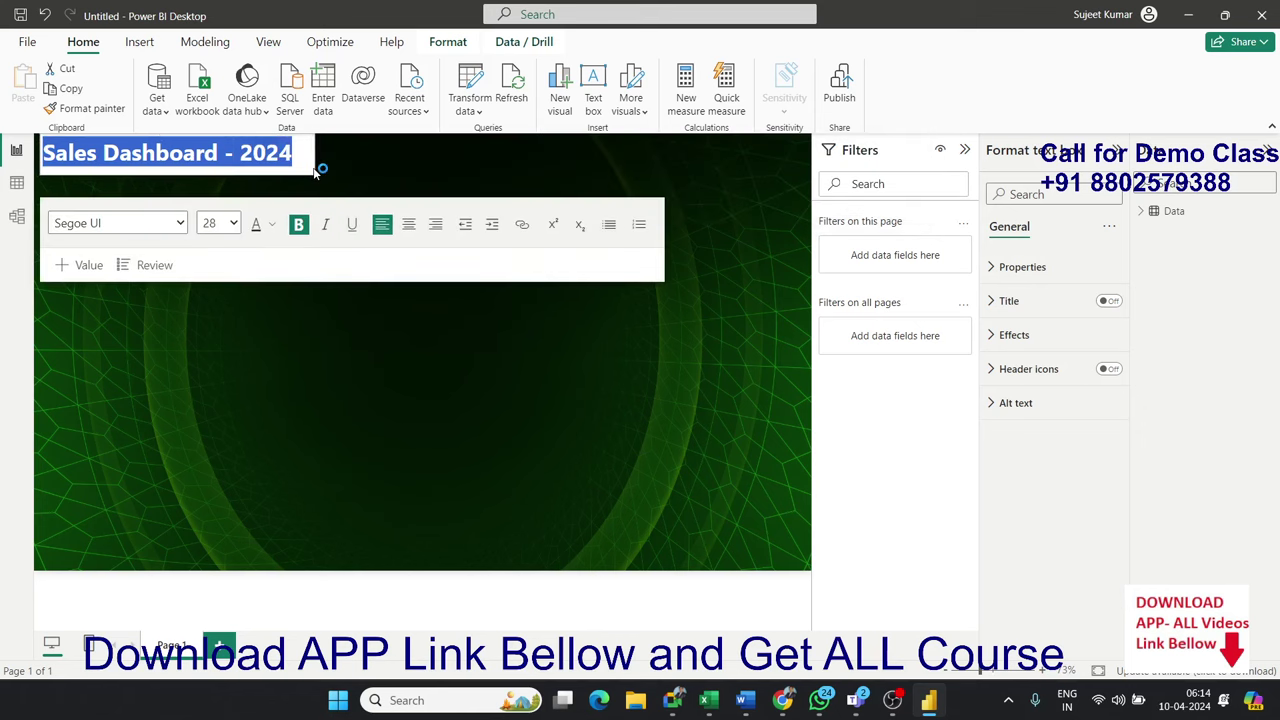
Make the title text white and turn the text box background off.
click(274, 230)
click(289, 281)
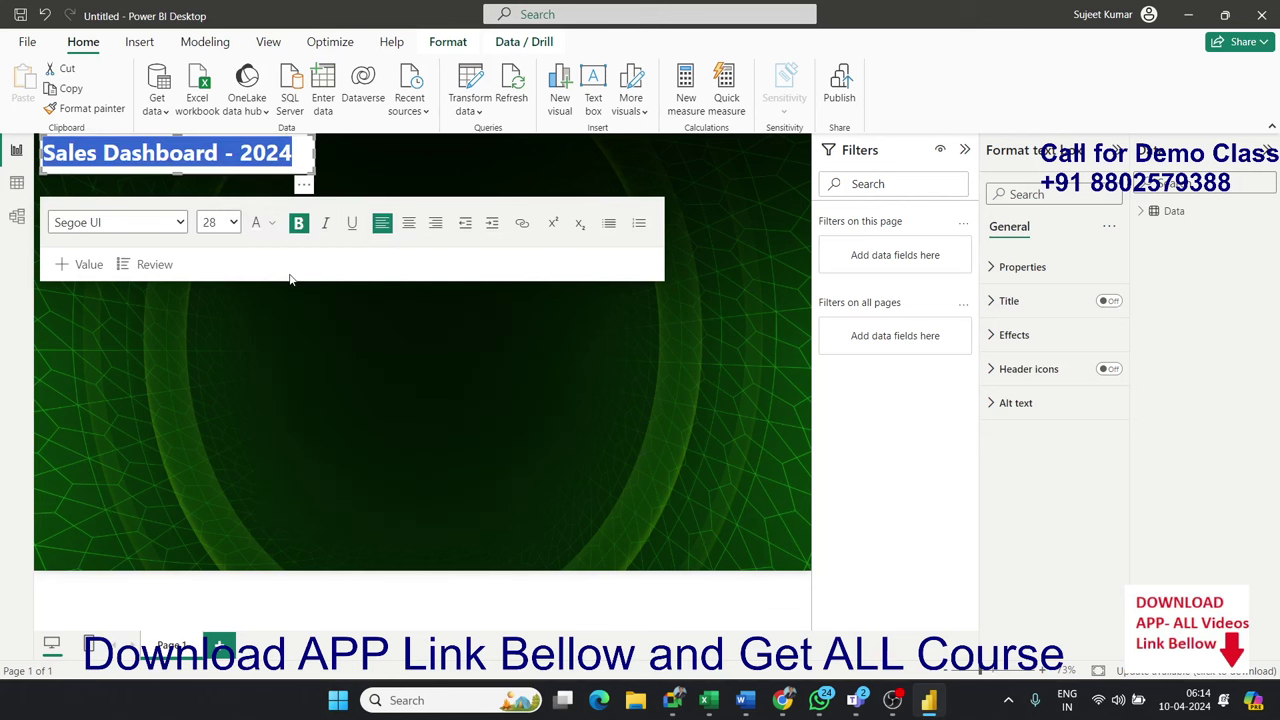
click(286, 320)
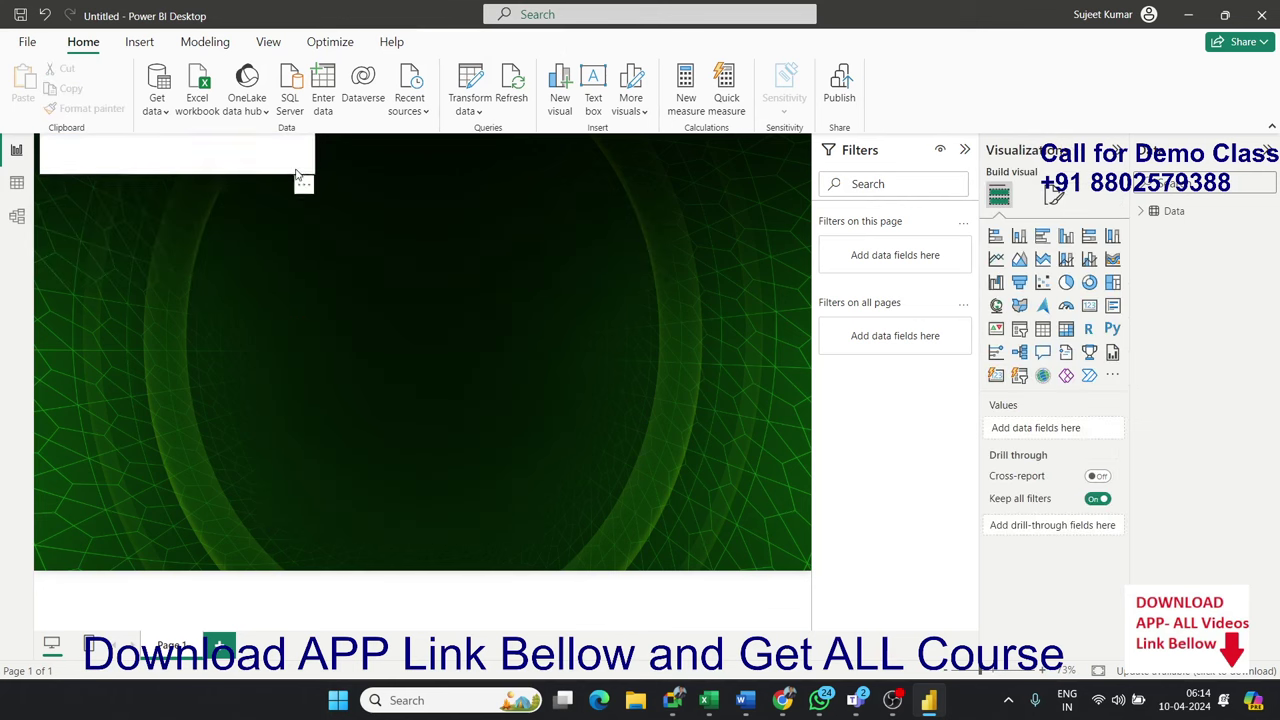
click(296, 175)
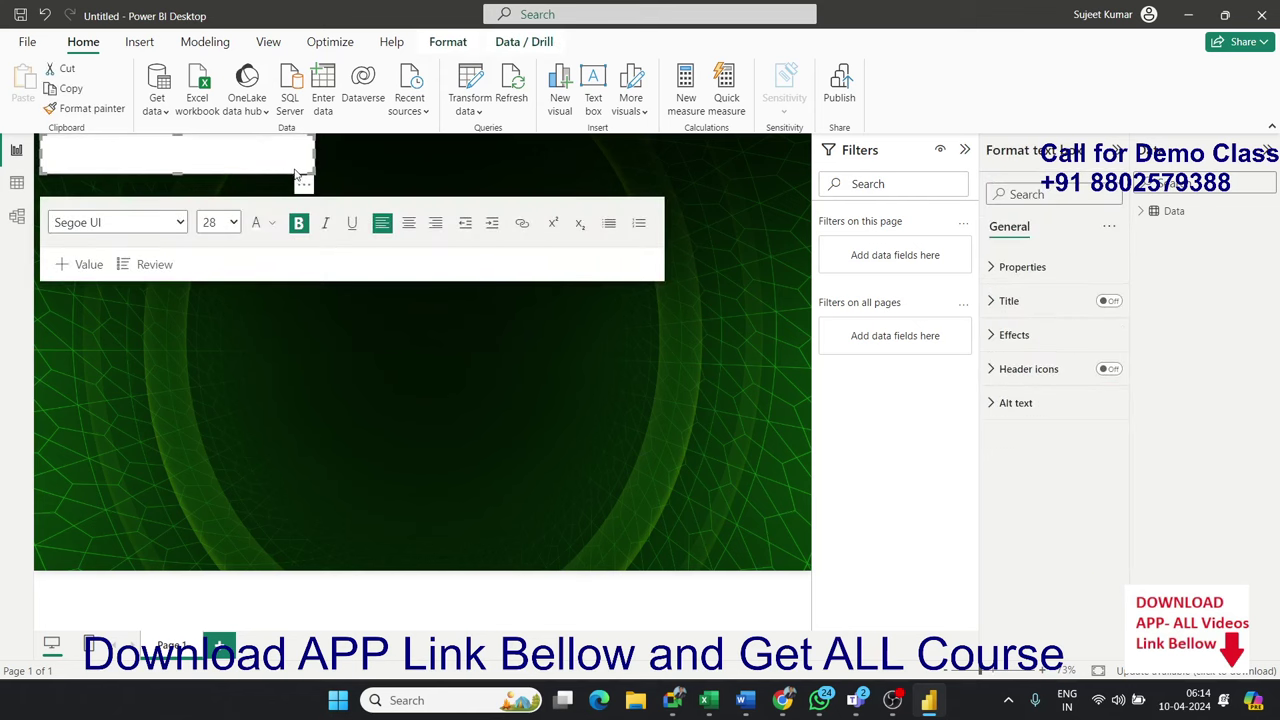
click(995, 337)
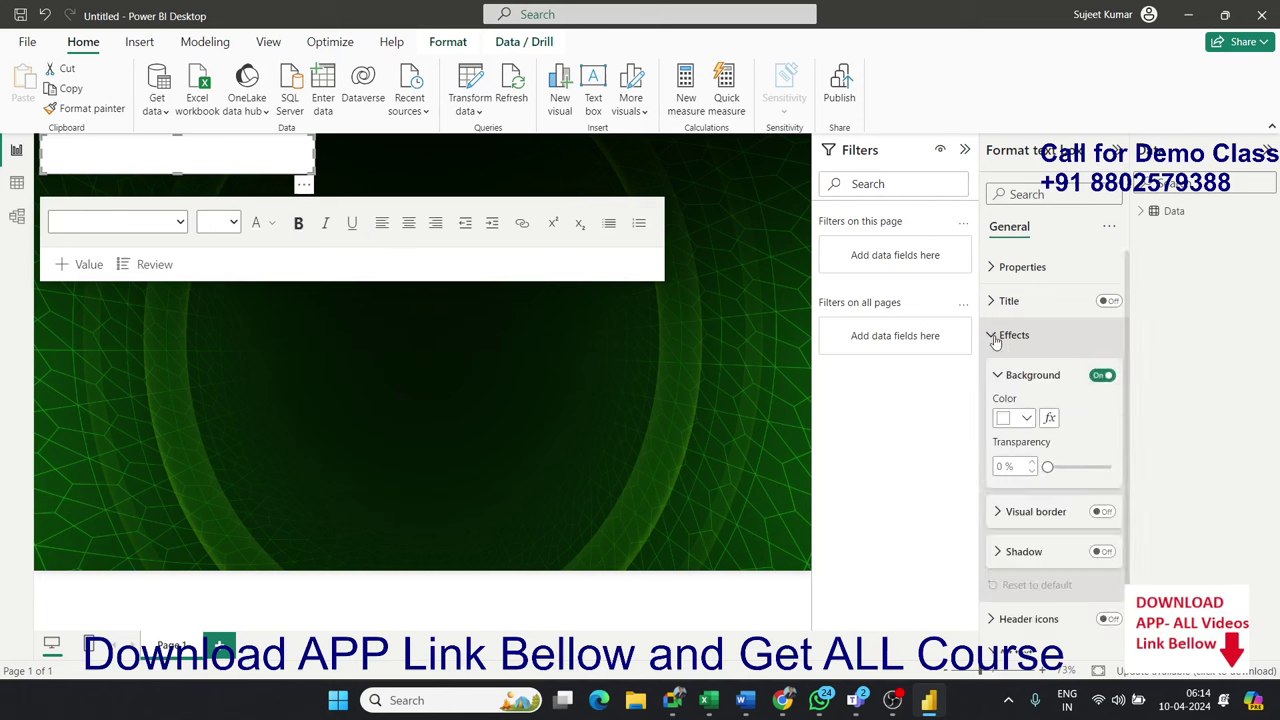
click(1100, 376)
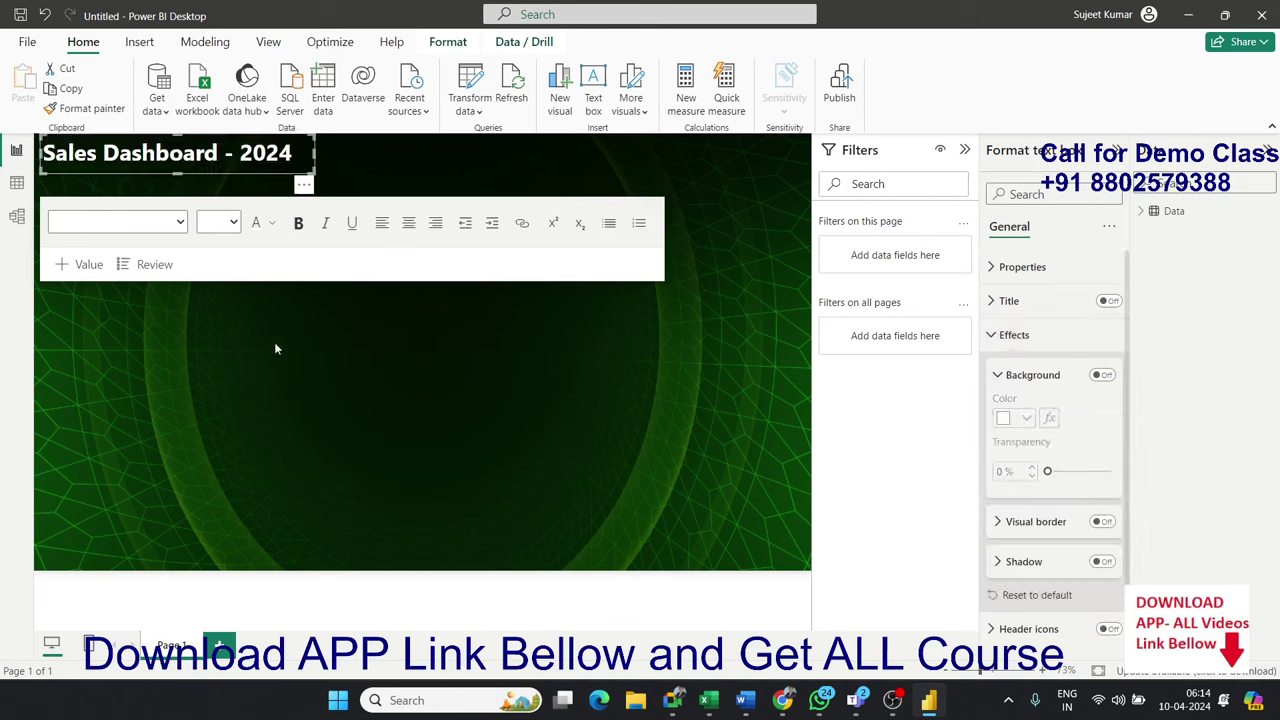
click(303, 330)
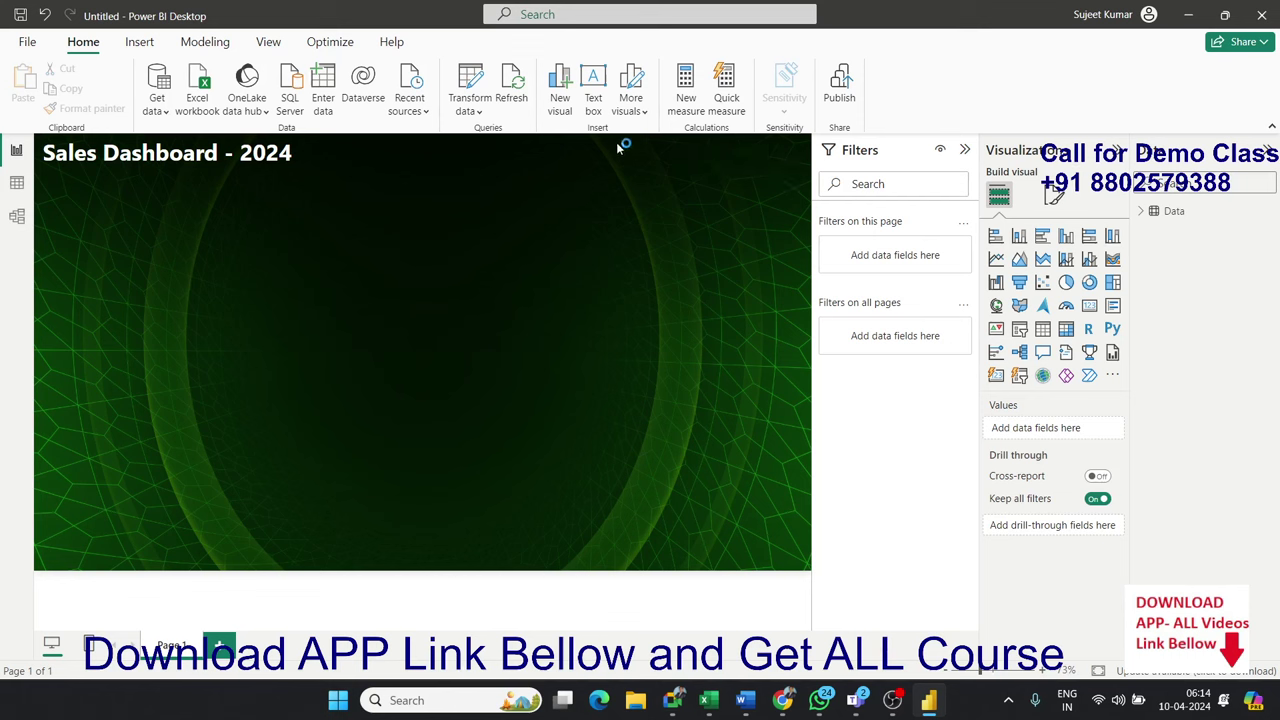
Insert the IPT Excel School logo image from the Pictures folder.
click(139, 42)
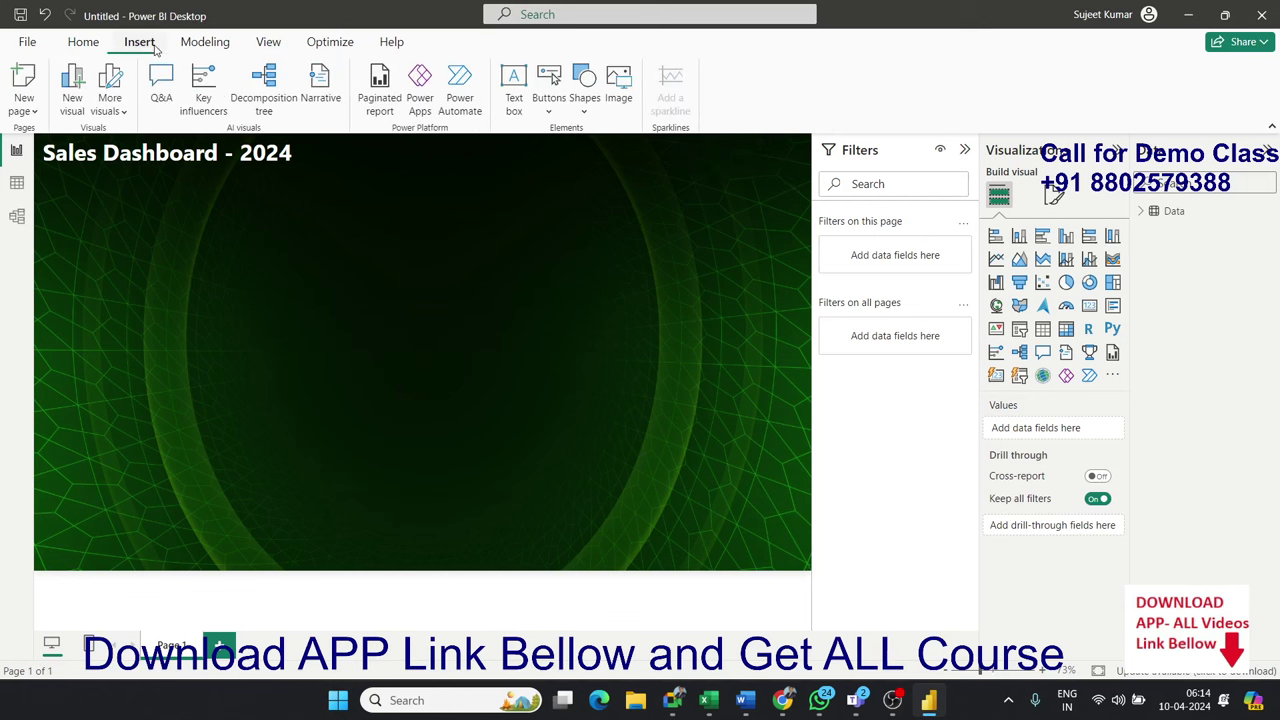
click(626, 97)
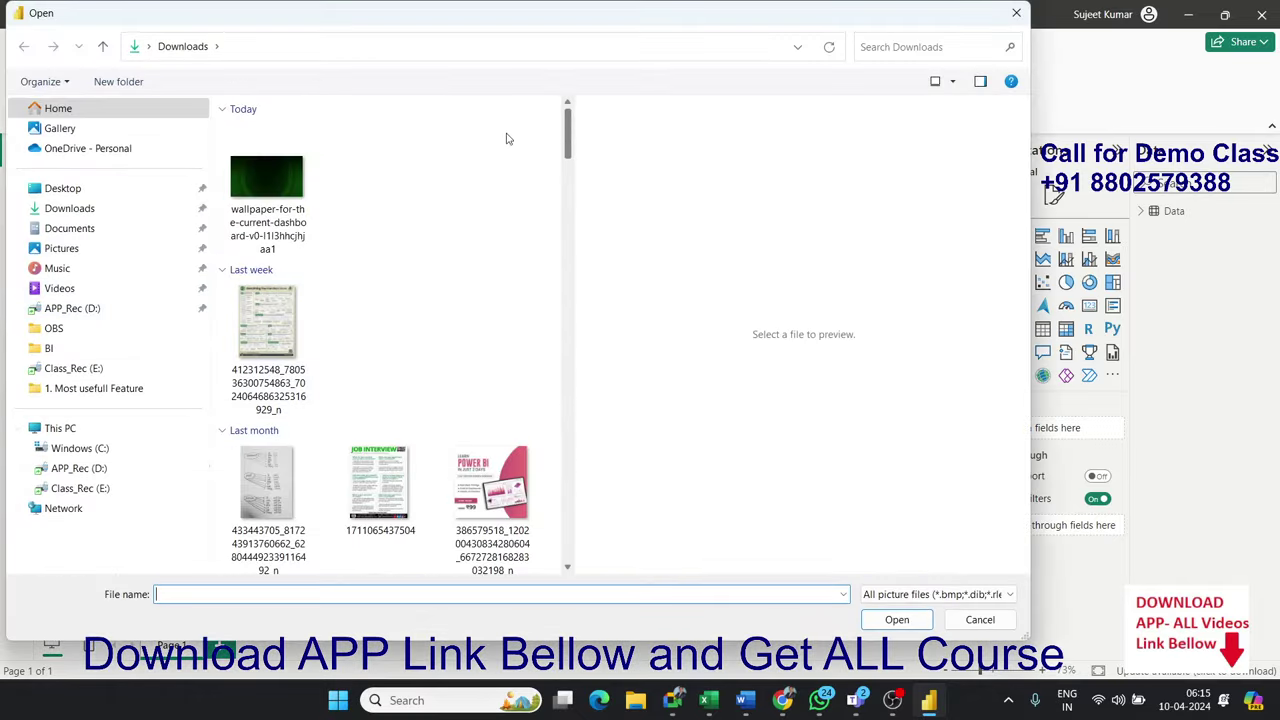
click(62, 248)
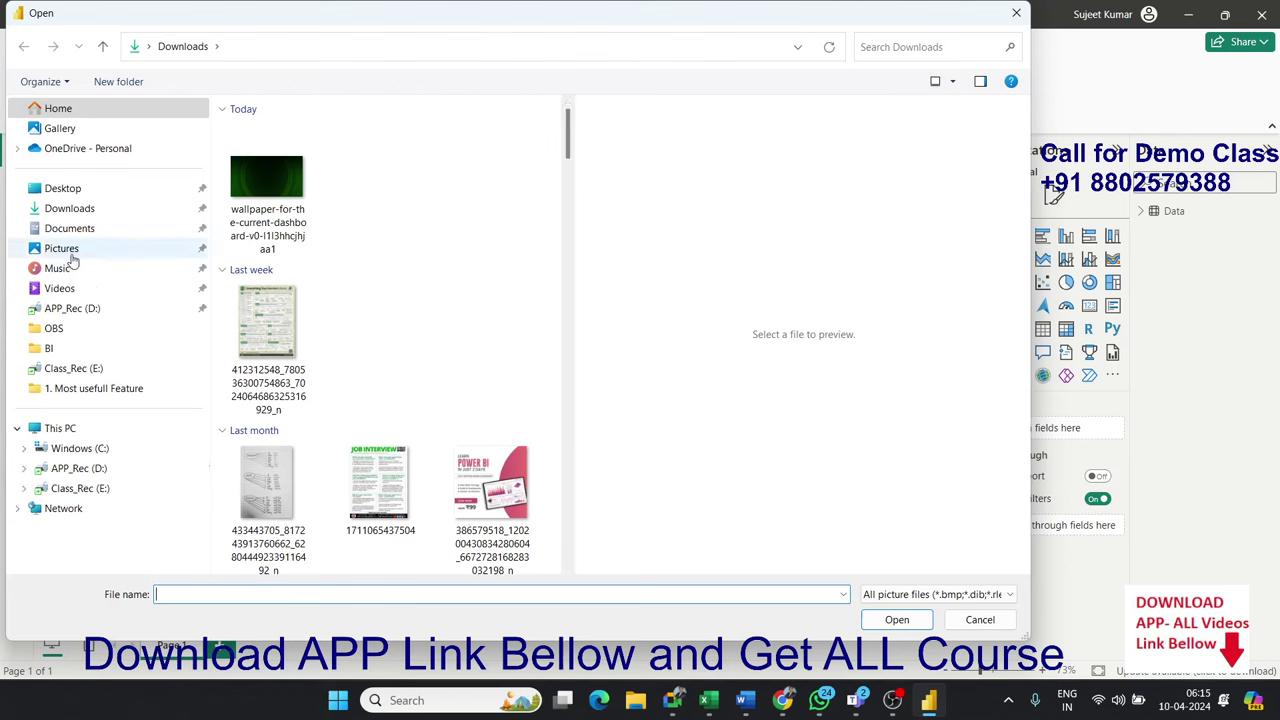
click(886, 46)
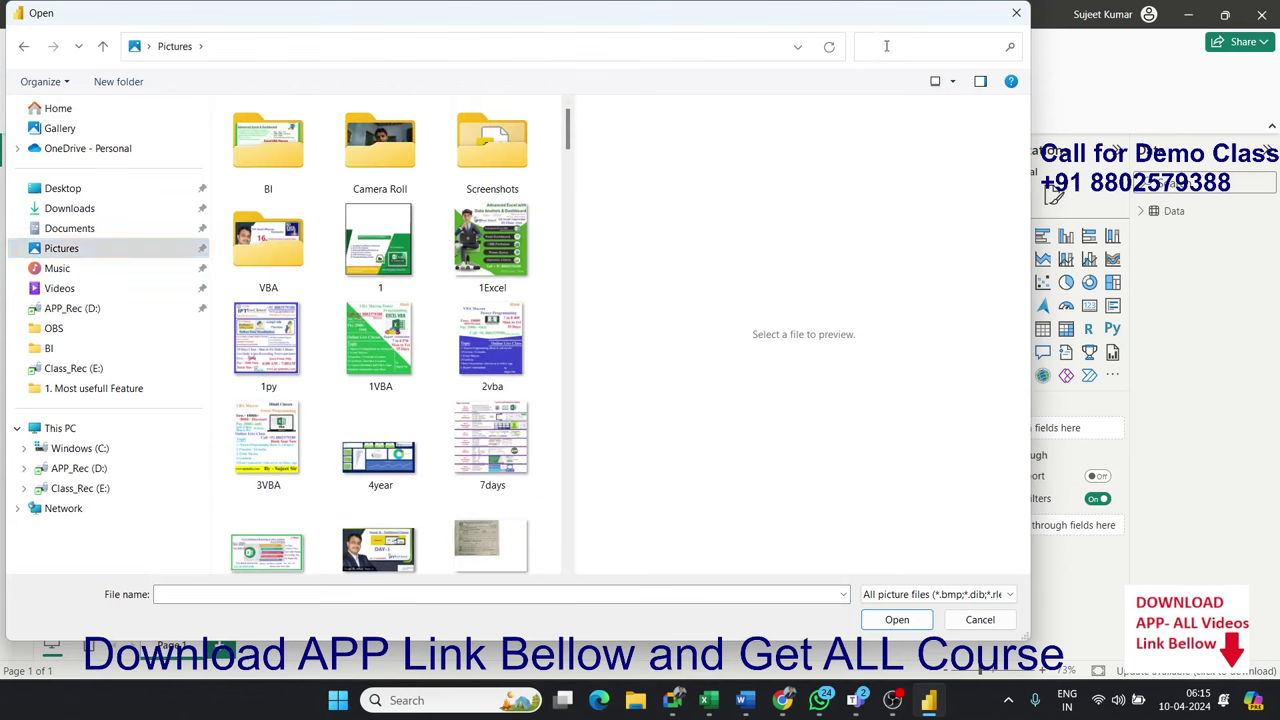
text(logo)
click(500, 175)
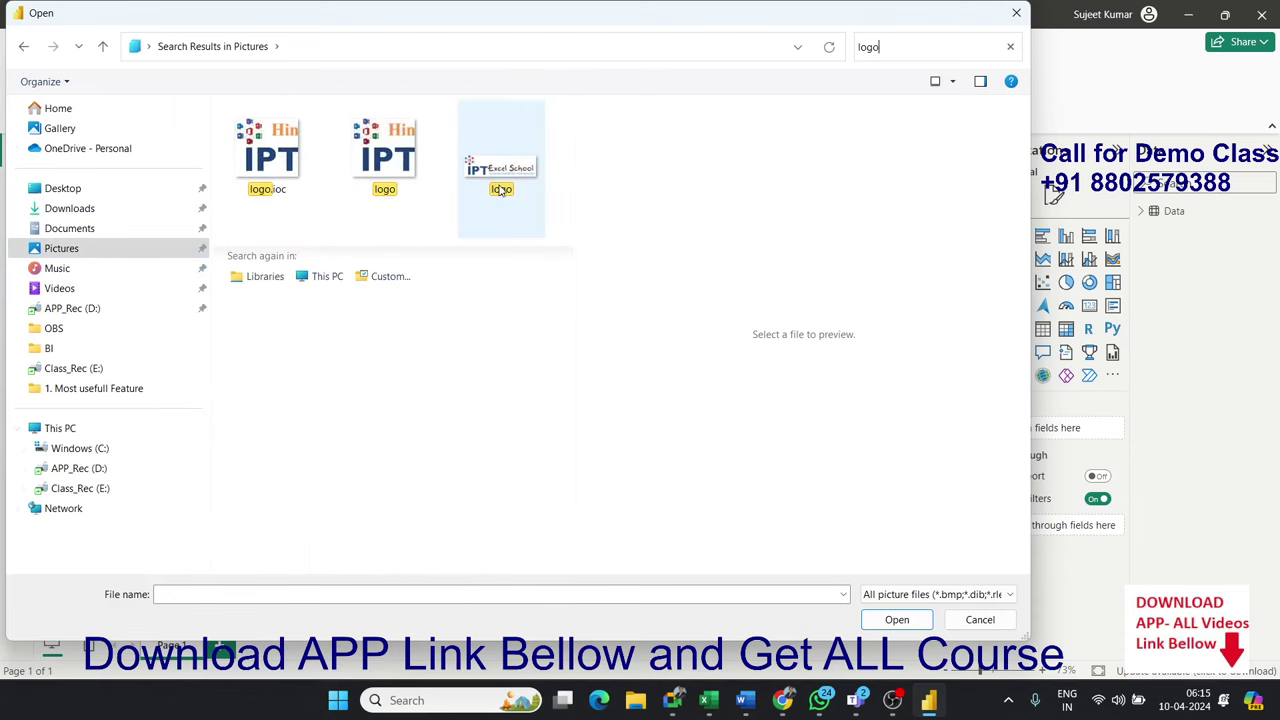
click(911, 628)
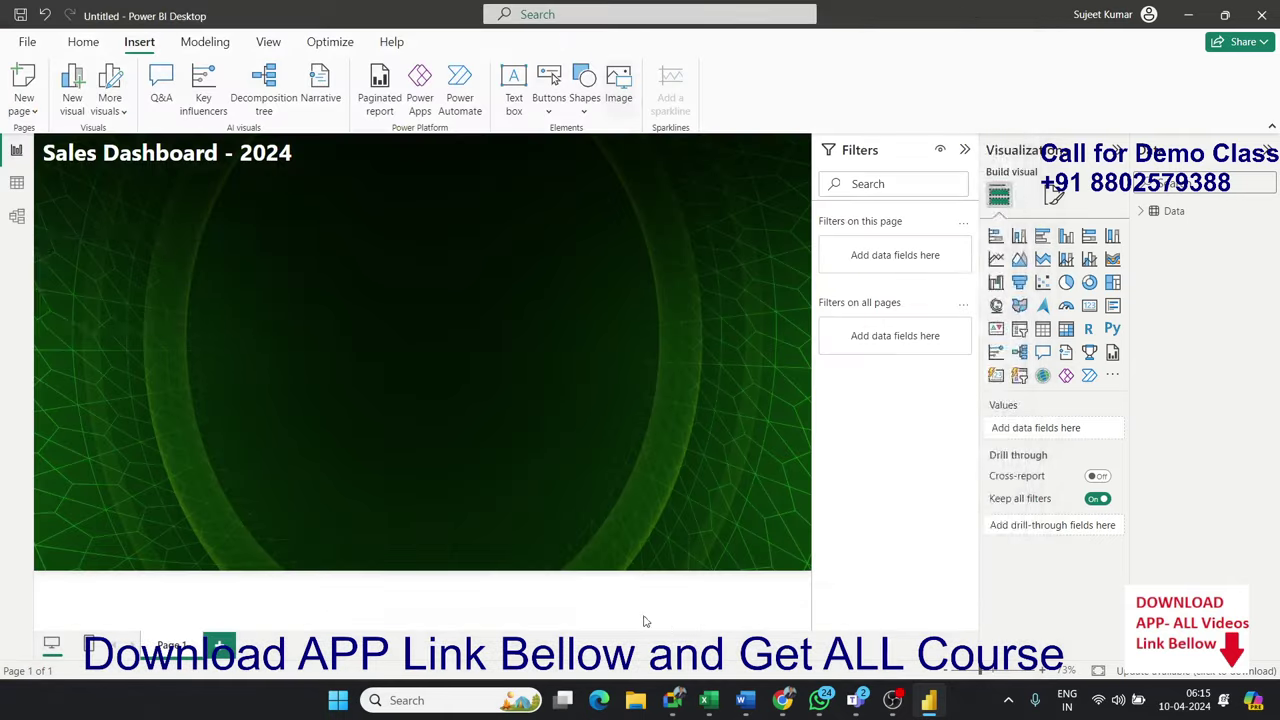
Move the logo to the top-right corner and resize it beside the title.
mouse_move(212, 305)
mouse_down()
mouse_move(667, 278)
mouse_move(709, 198)
mouse_up()
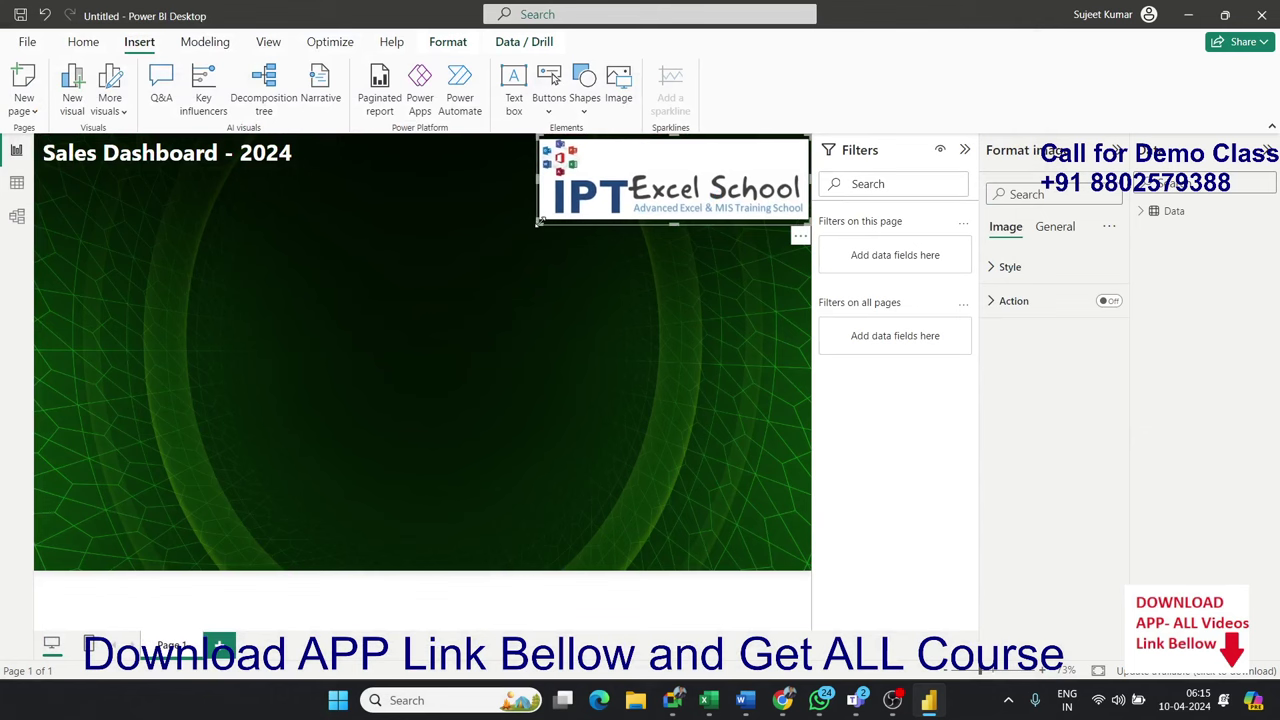
drag(541, 221, 561, 172)
drag(680, 218, 678, 178)
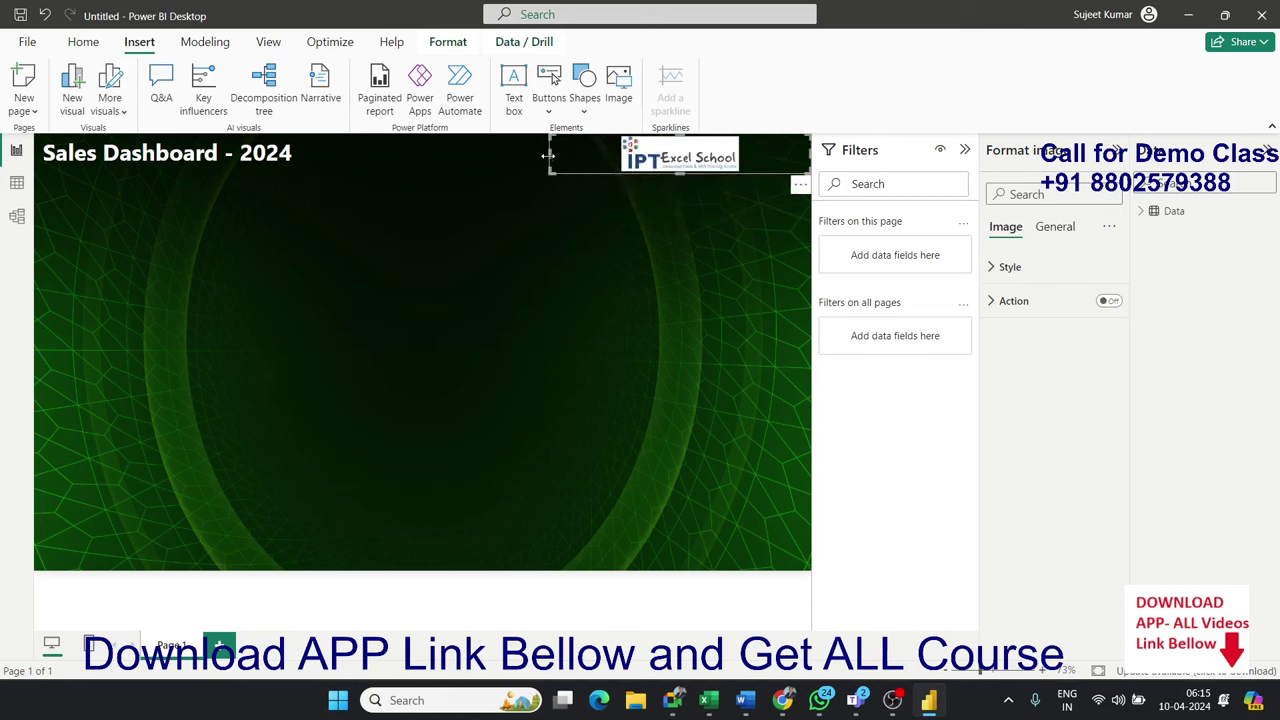
drag(552, 152, 690, 155)
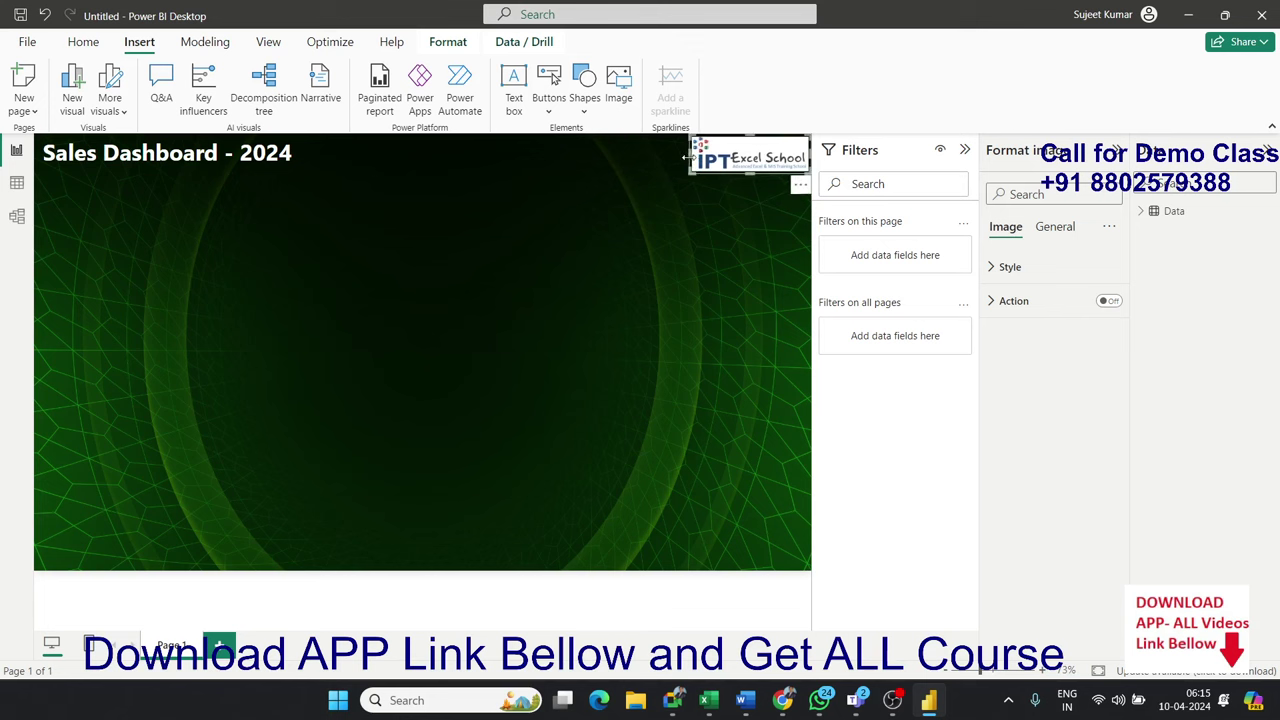
drag(686, 155, 438, 150)
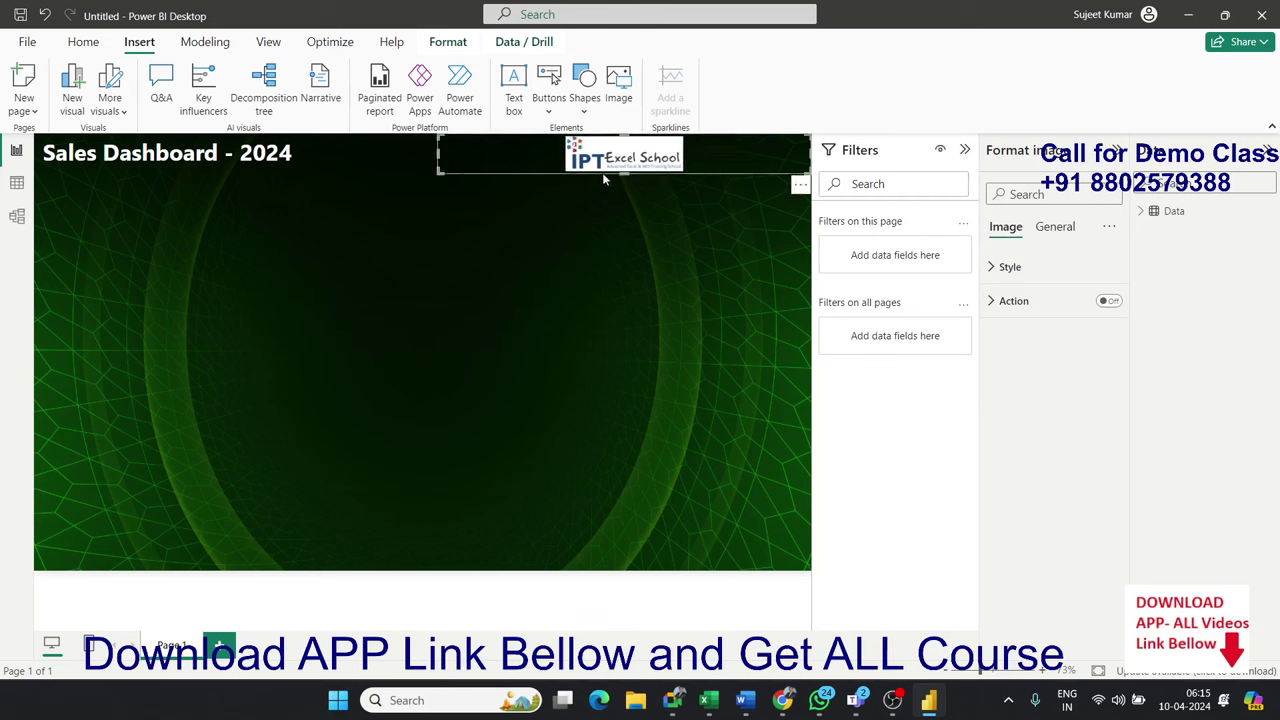
mouse_move(625, 173)
mouse_down()
mouse_move(628, 252)
mouse_move(641, 181)
mouse_up()
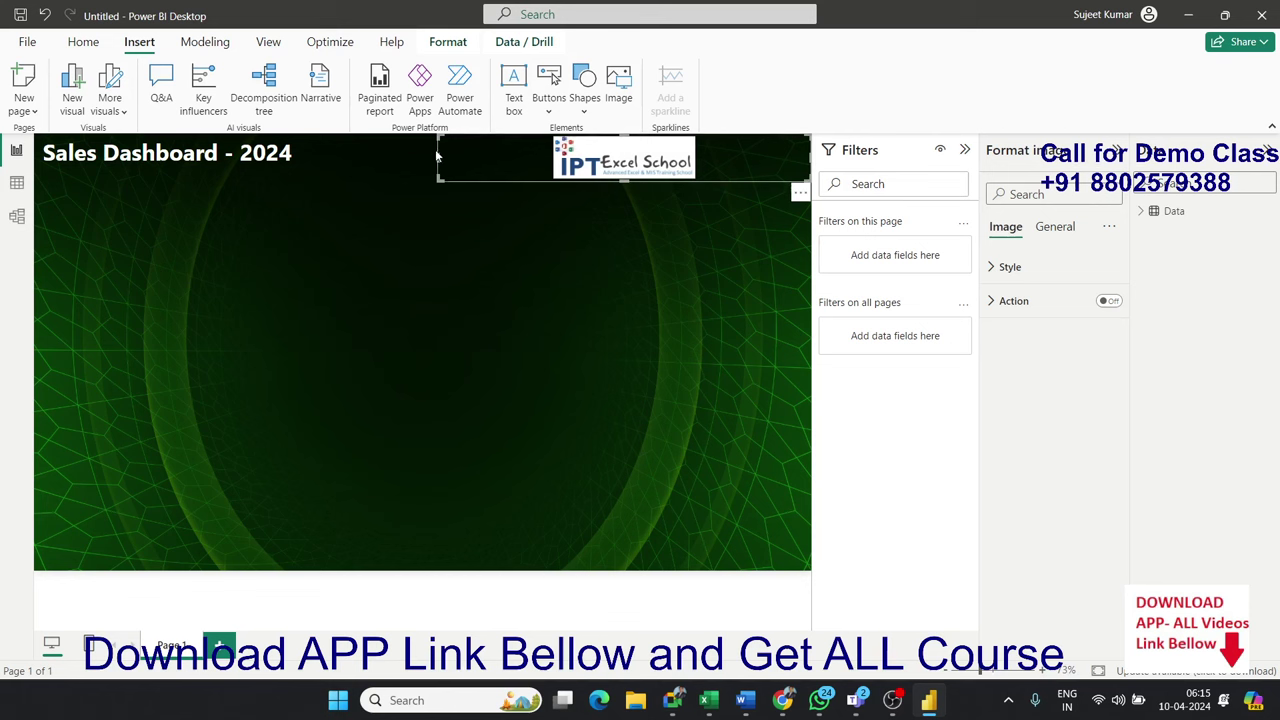
drag(436, 156, 666, 168)
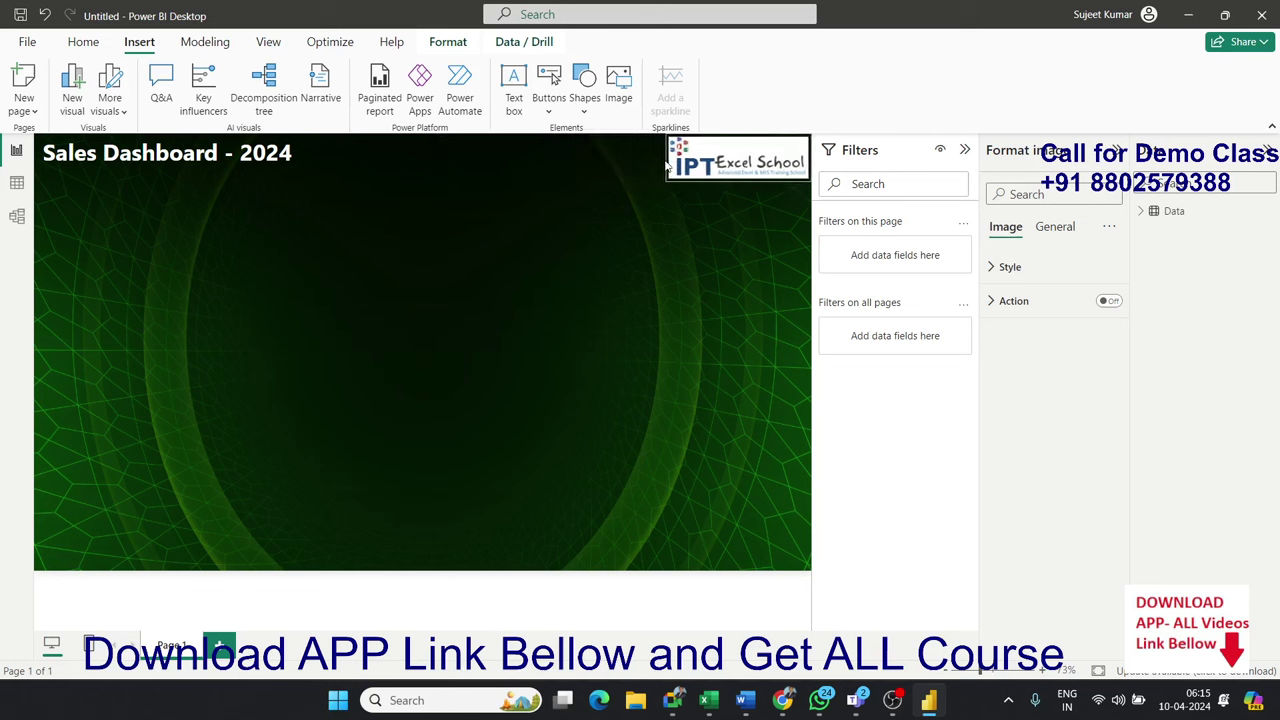
click(479, 243)
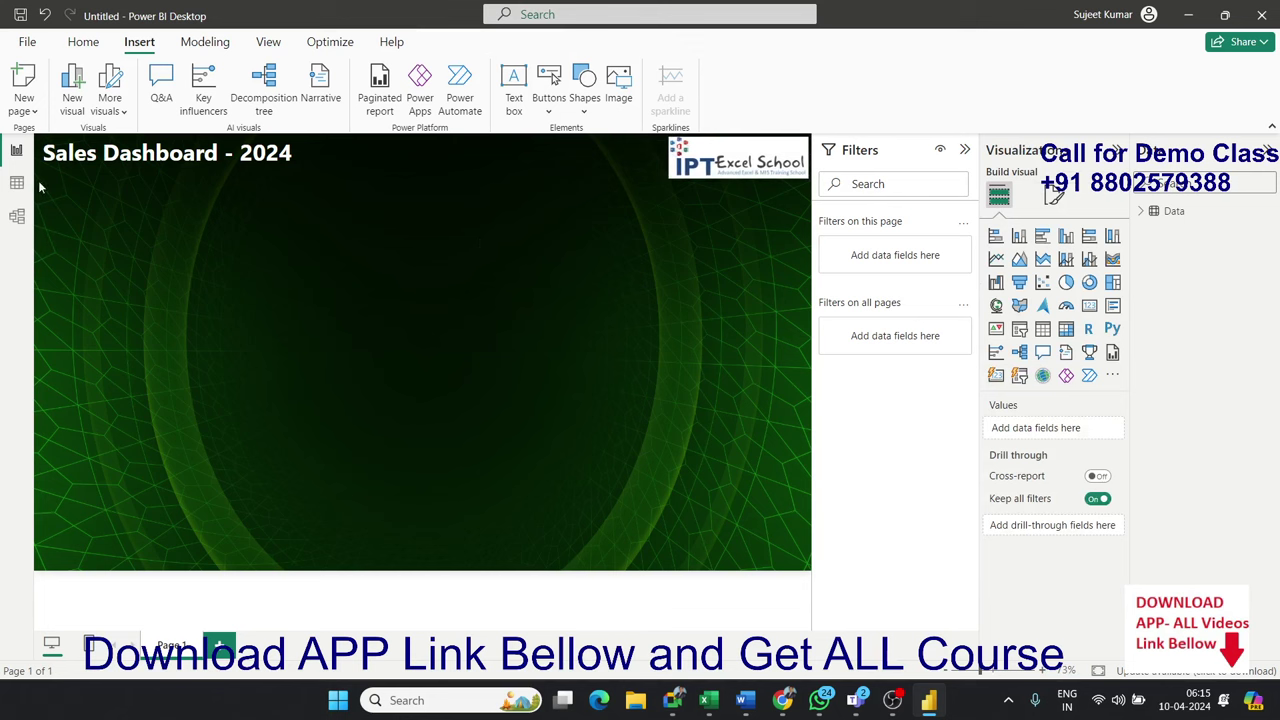
Fine-tune the logo's size slightly so it sits level with the title.
drag(36, 176, 767, 214)
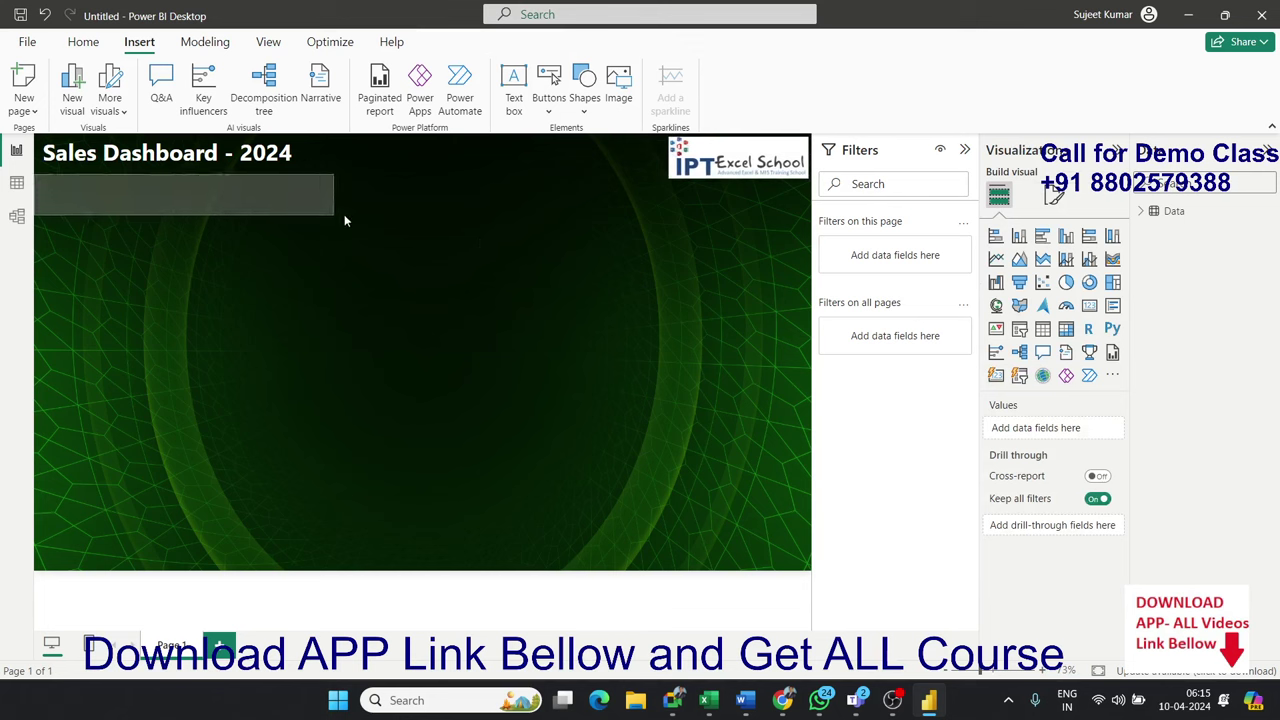
click(678, 172)
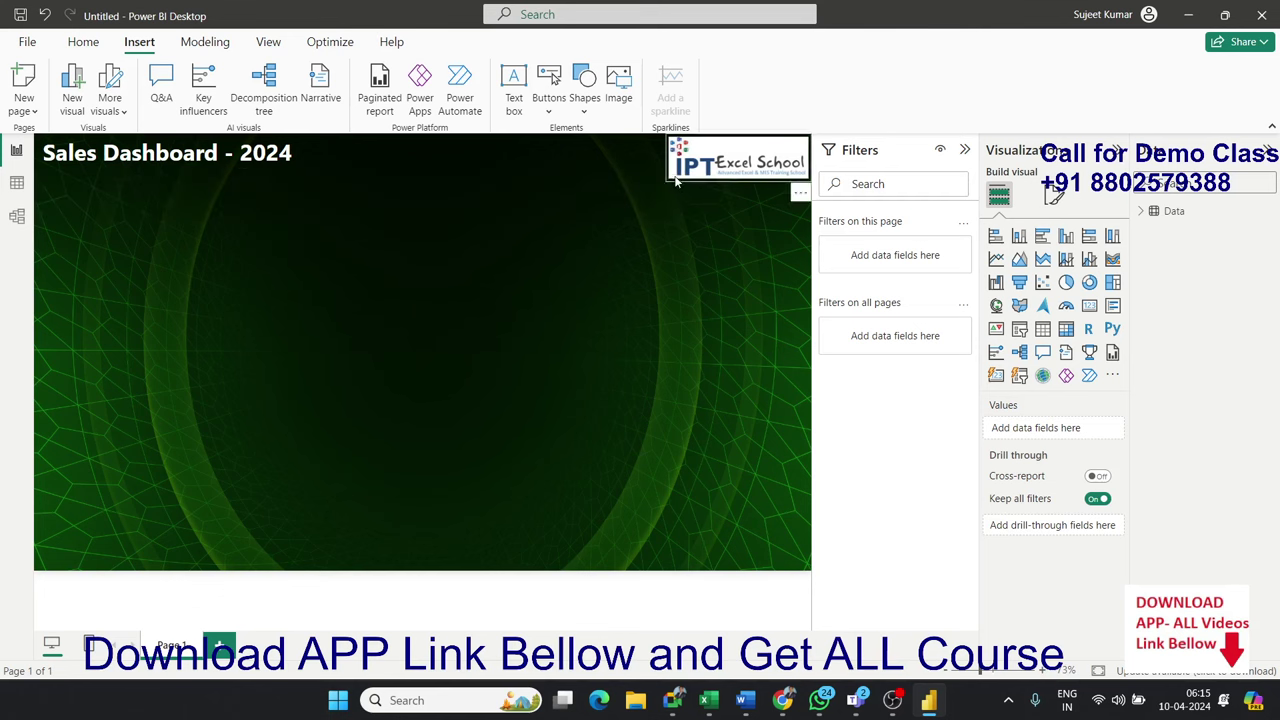
drag(668, 176, 672, 173)
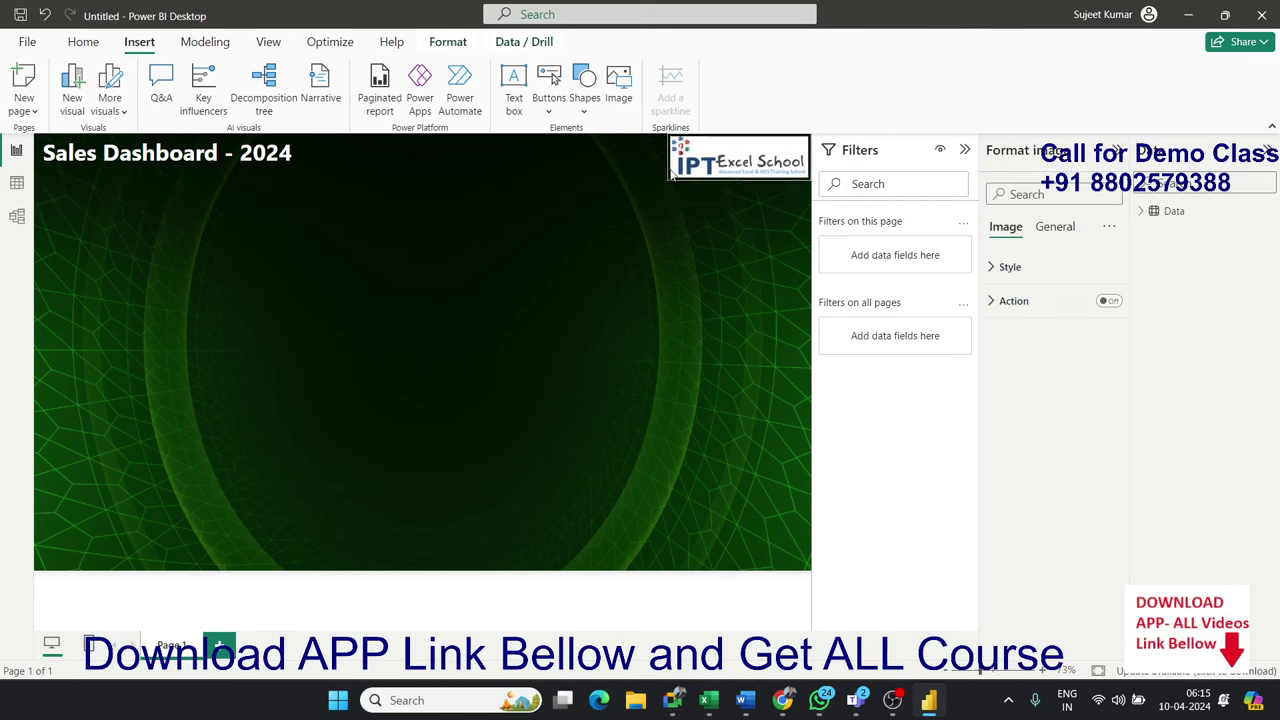
click(398, 228)
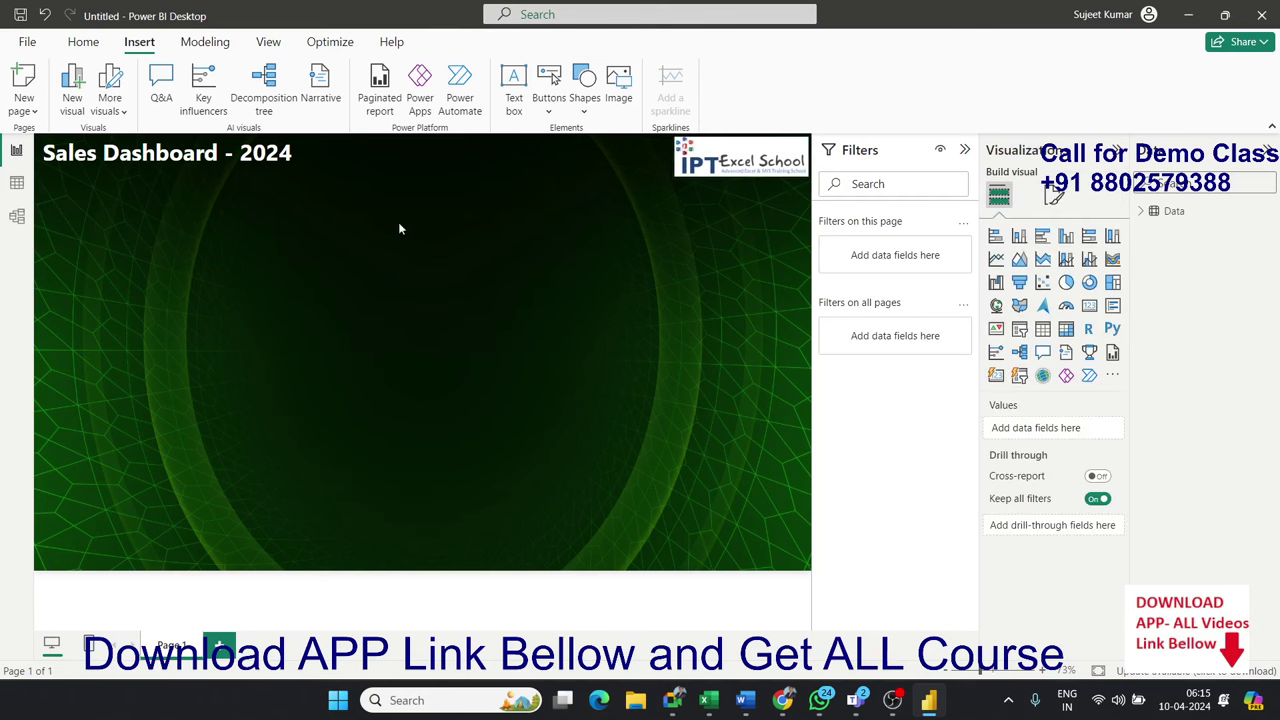
drag(37, 181, 751, 200)
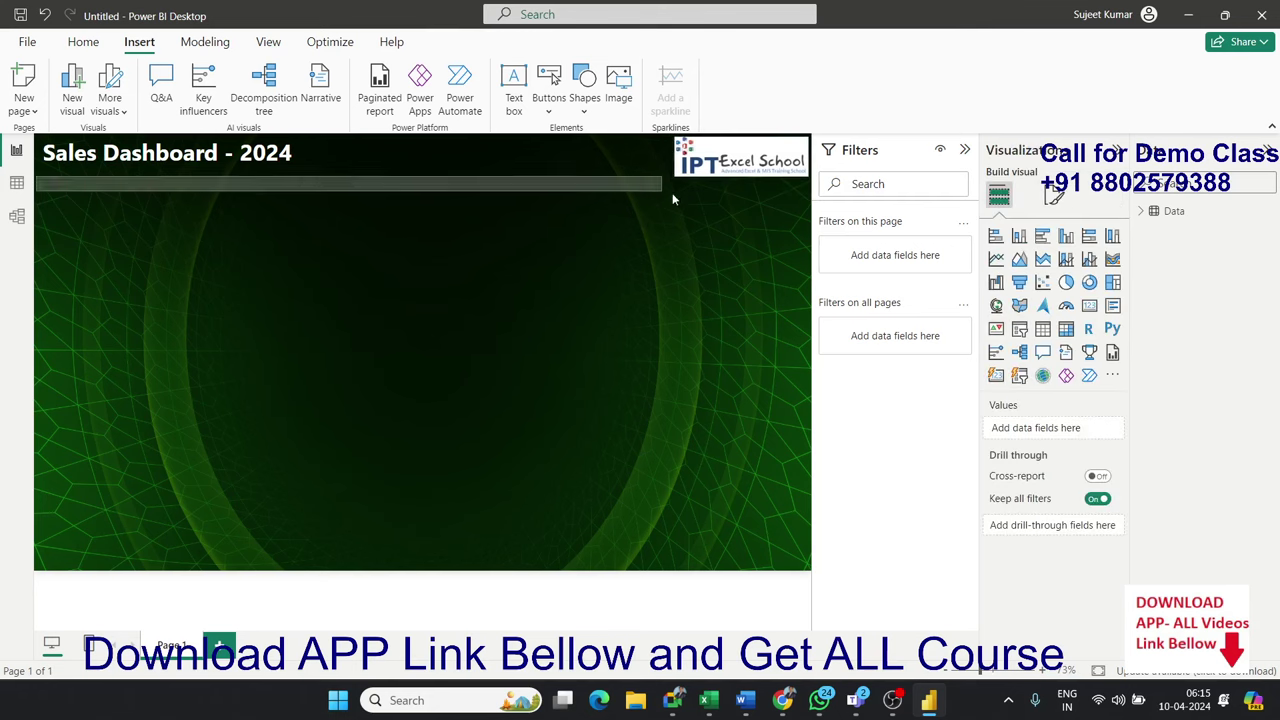
Add a line shape from the Shapes gallery and set its fill colour to white.
click(547, 105)
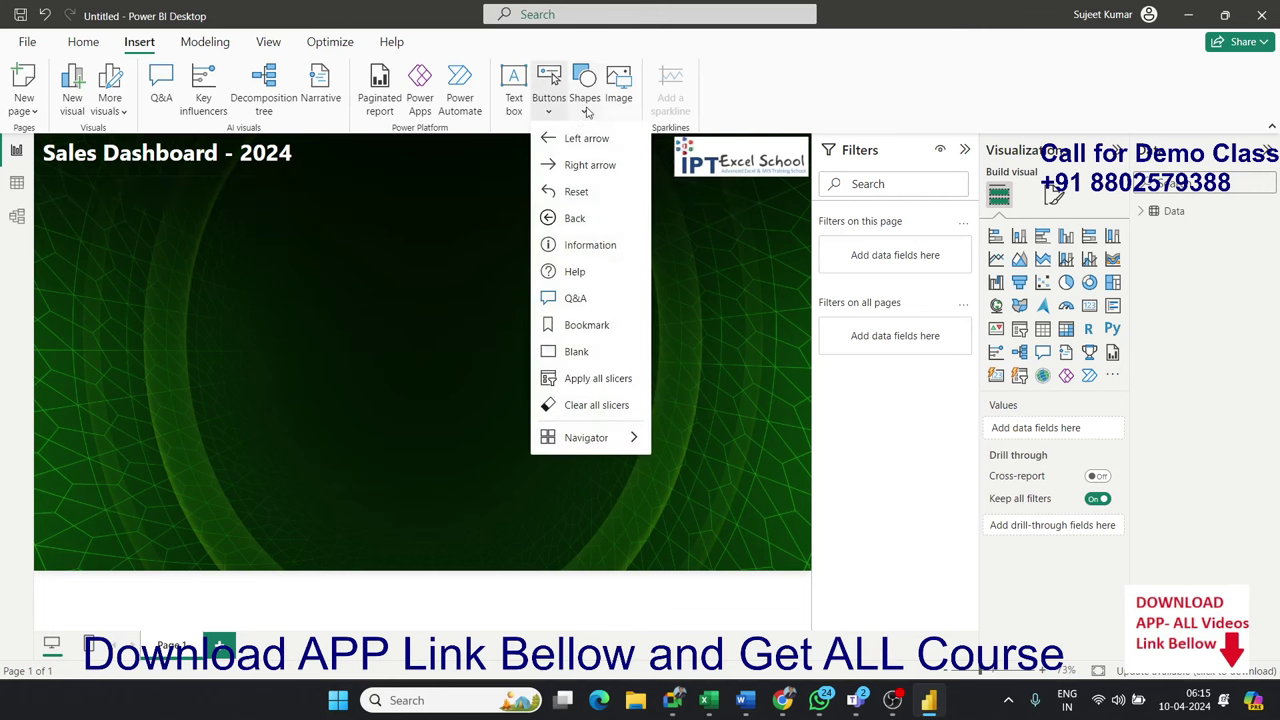
click(586, 110)
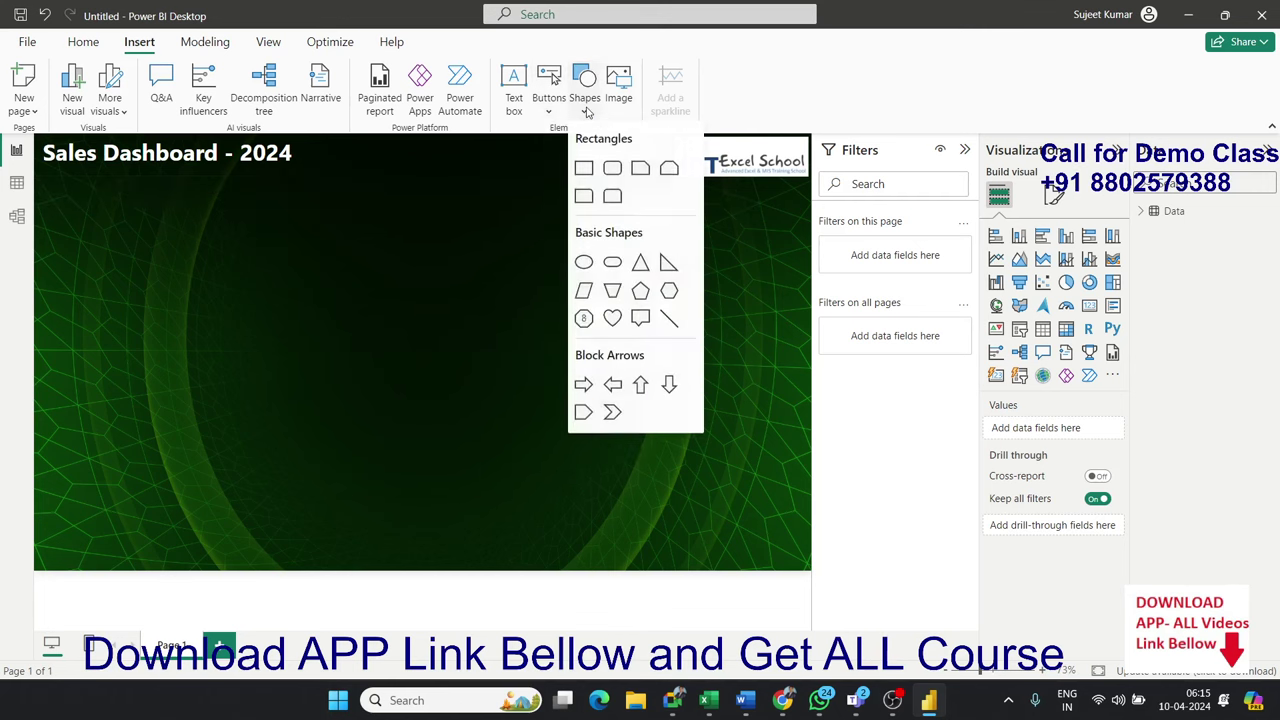
click(669, 318)
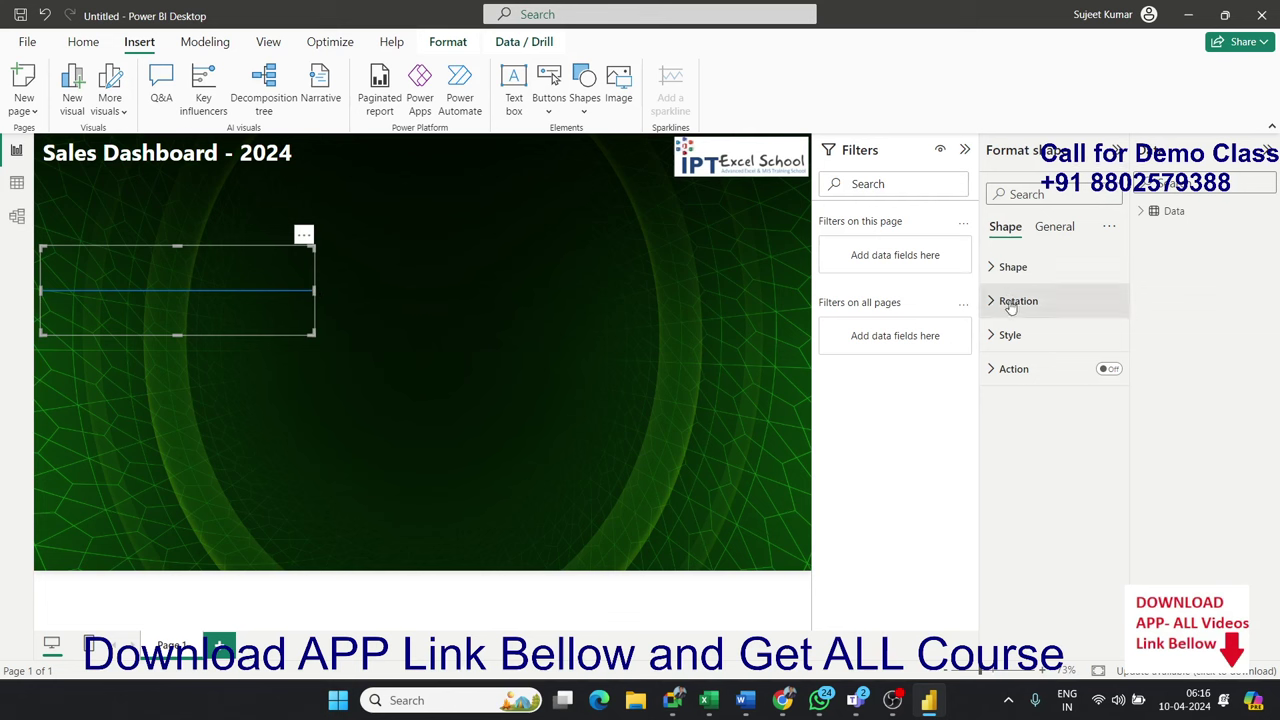
click(1007, 348)
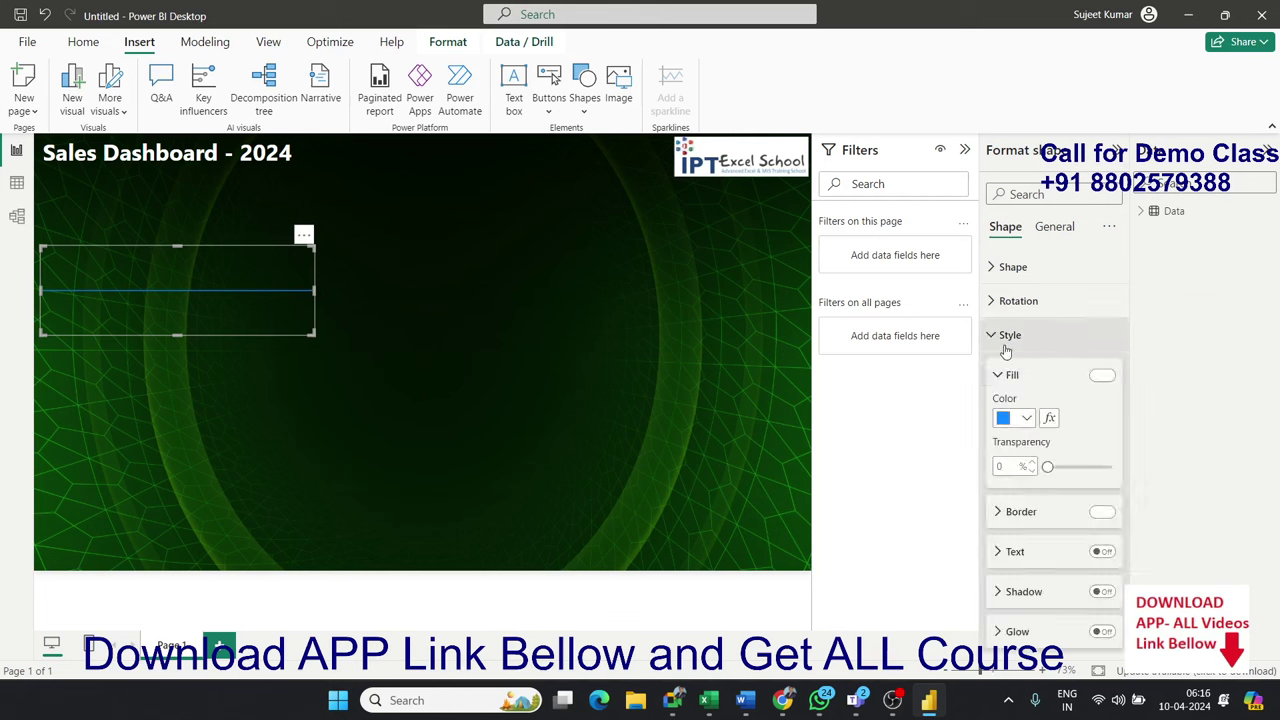
click(1024, 419)
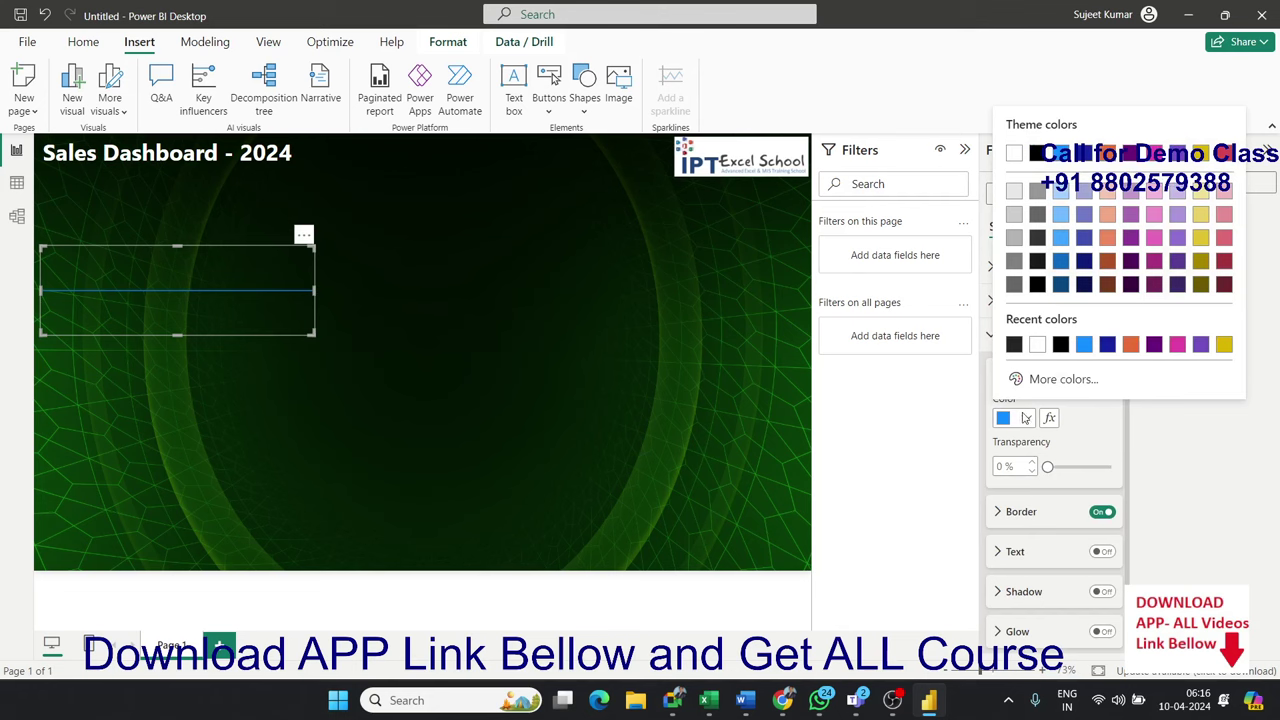
click(1016, 153)
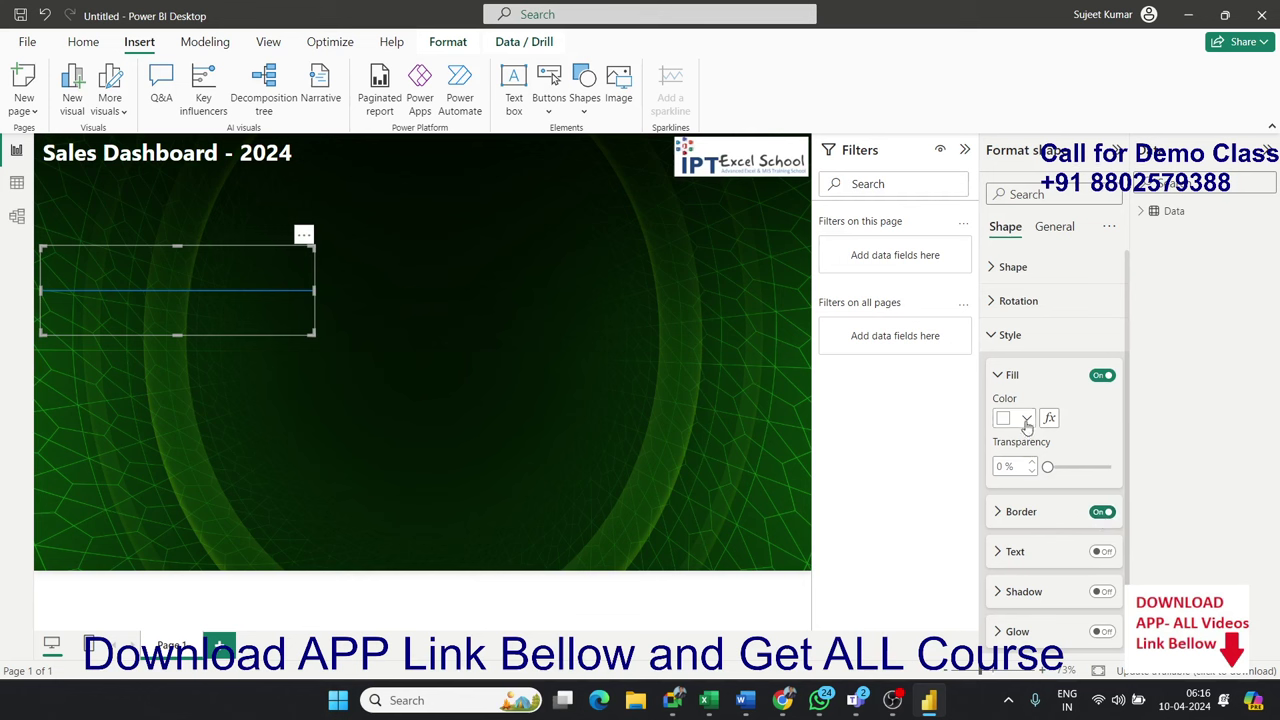
click(1027, 421)
click(1012, 156)
Keep the line's border on and change its border colour to white.
scroll(1007, 528, down, 2)
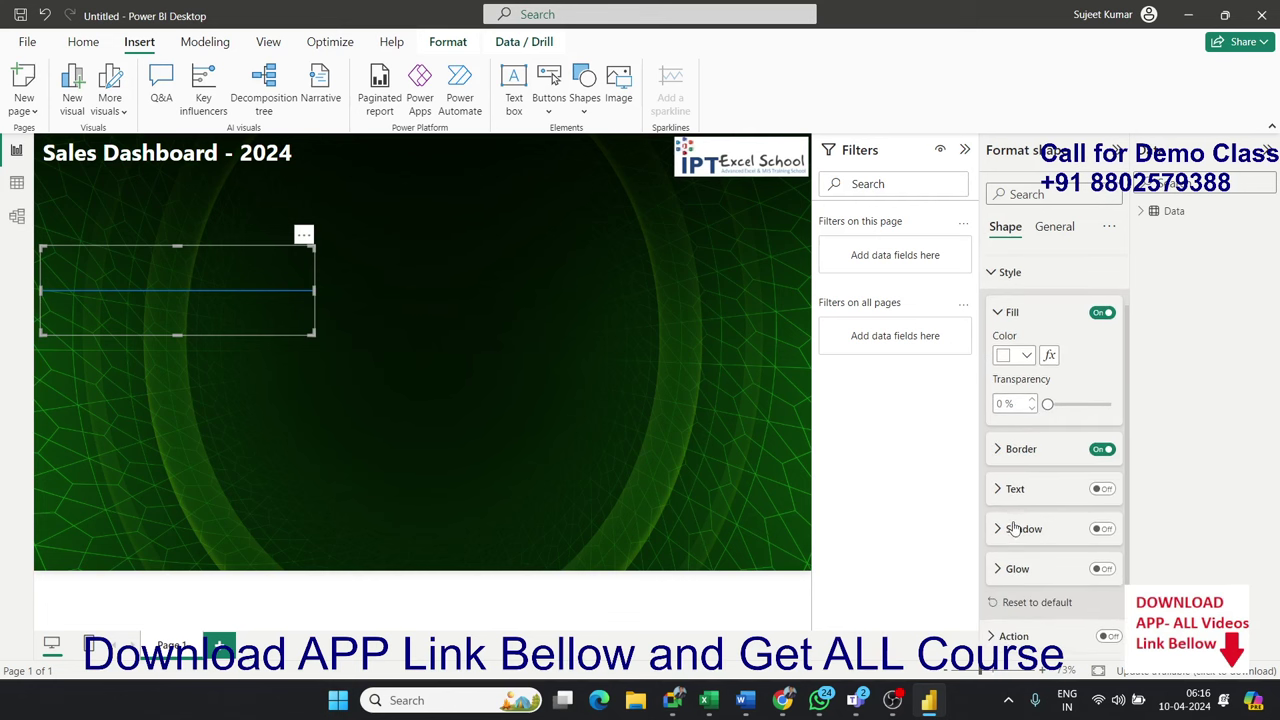
click(1100, 450)
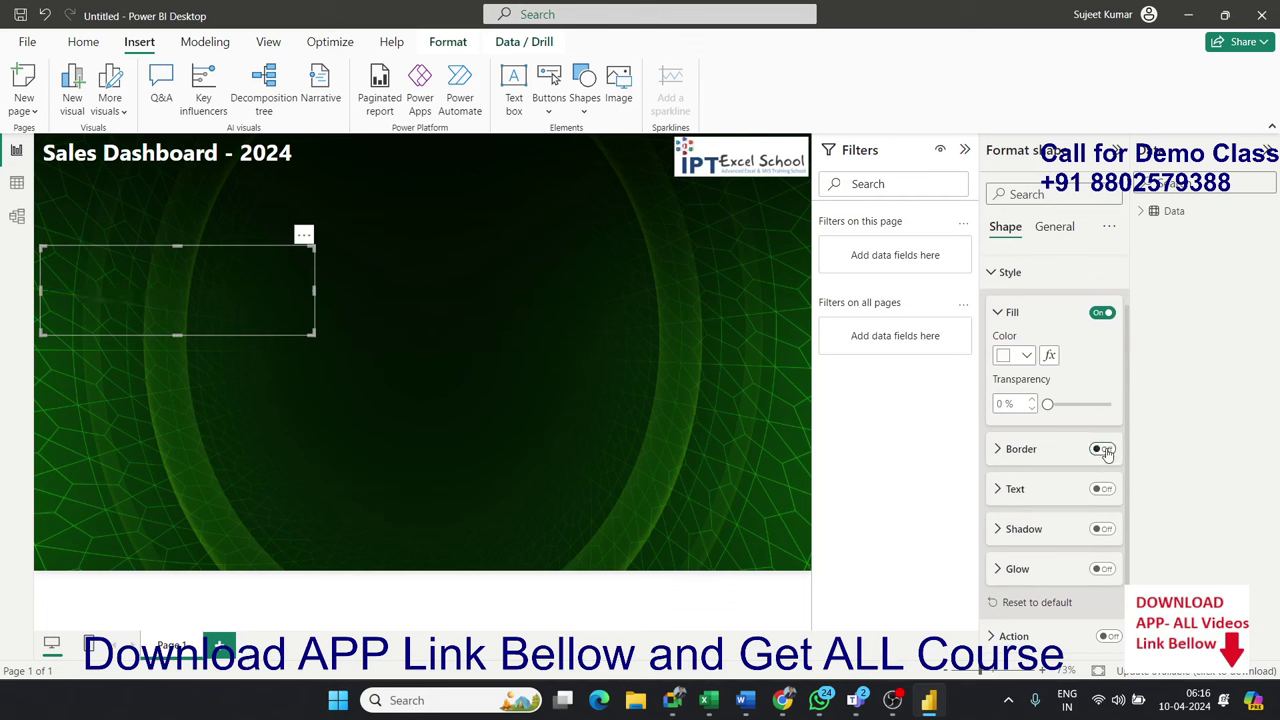
click(1103, 450)
click(1010, 452)
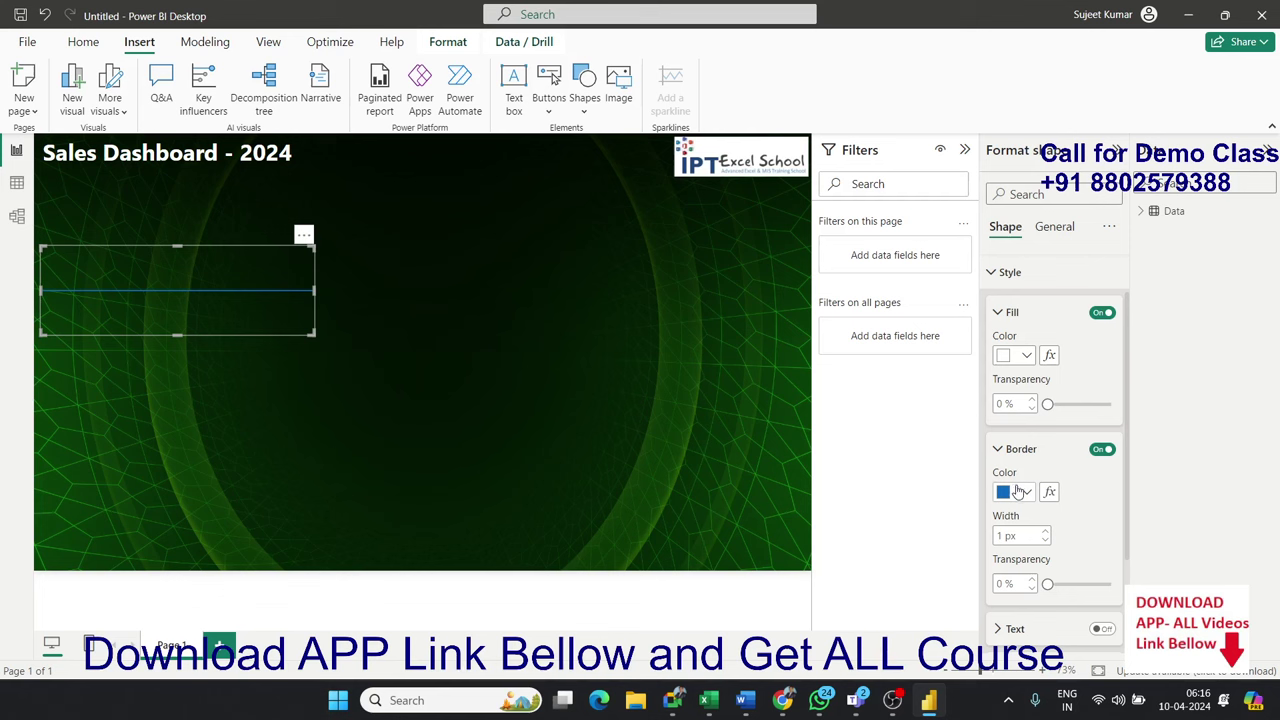
click(1012, 491)
click(1014, 228)
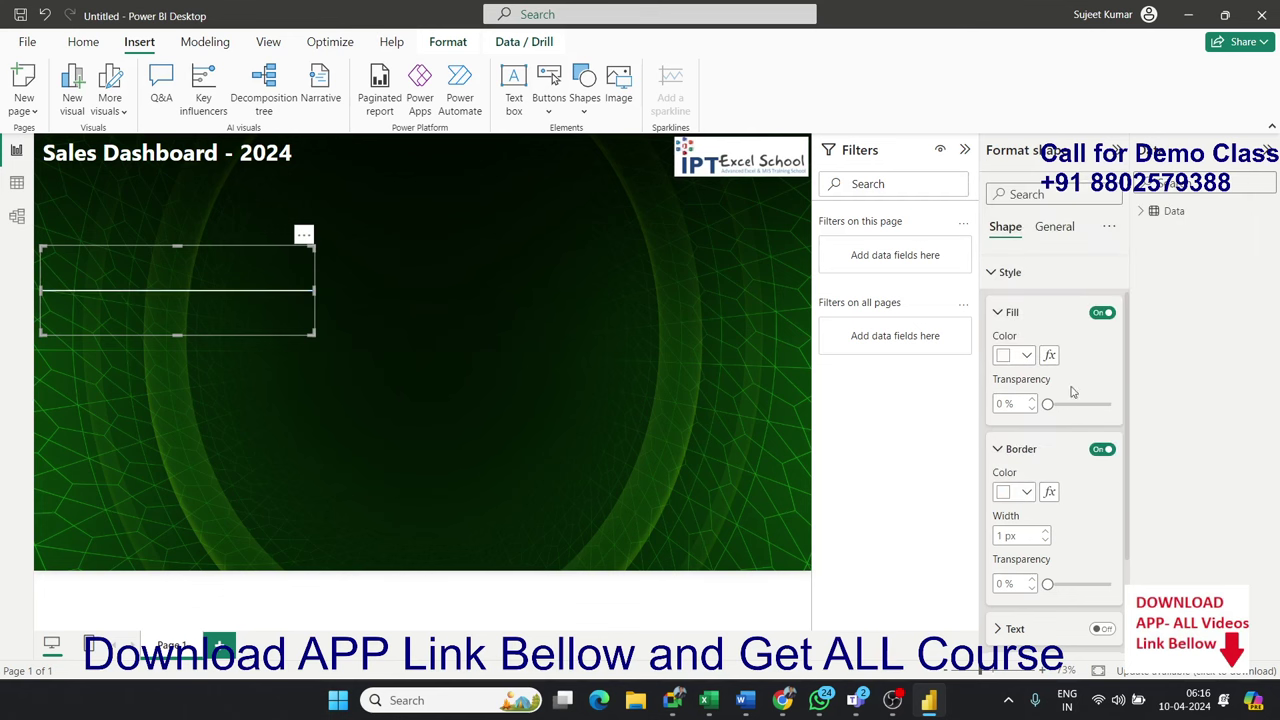
Make the line 4 px thick, stretch it across the page and lift it below the title.
click(1045, 532)
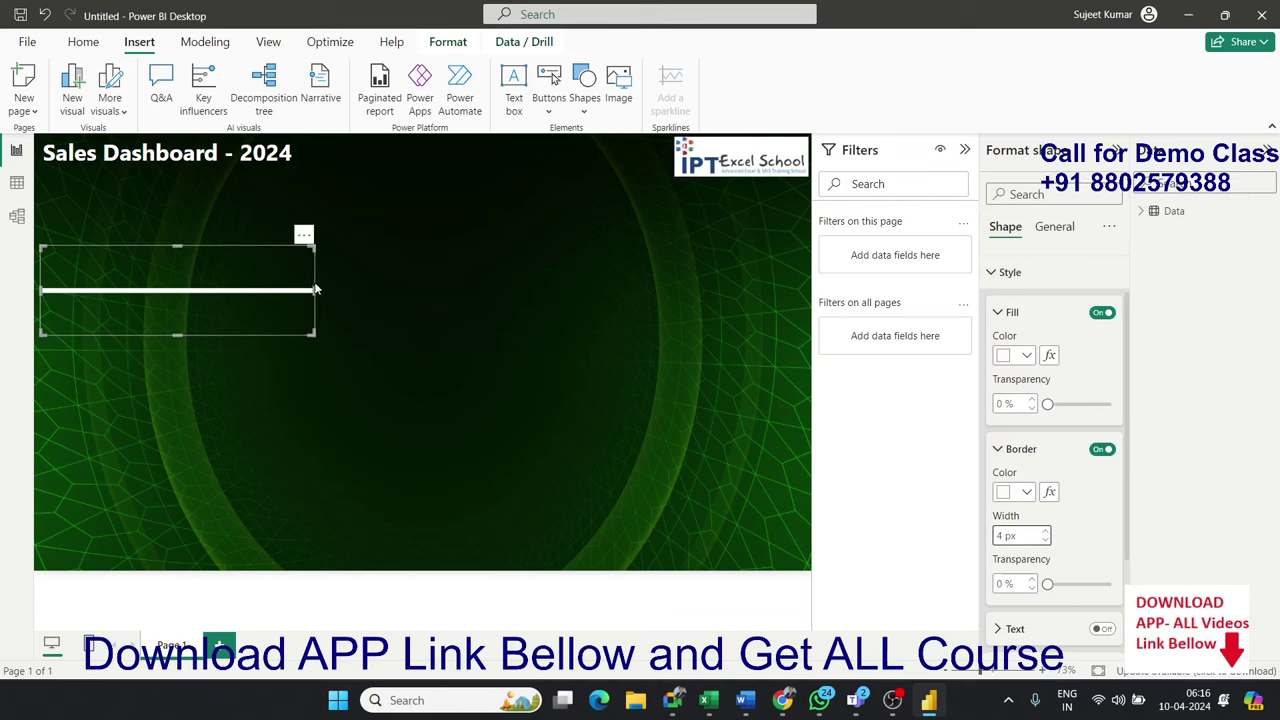
drag(314, 291, 811, 308)
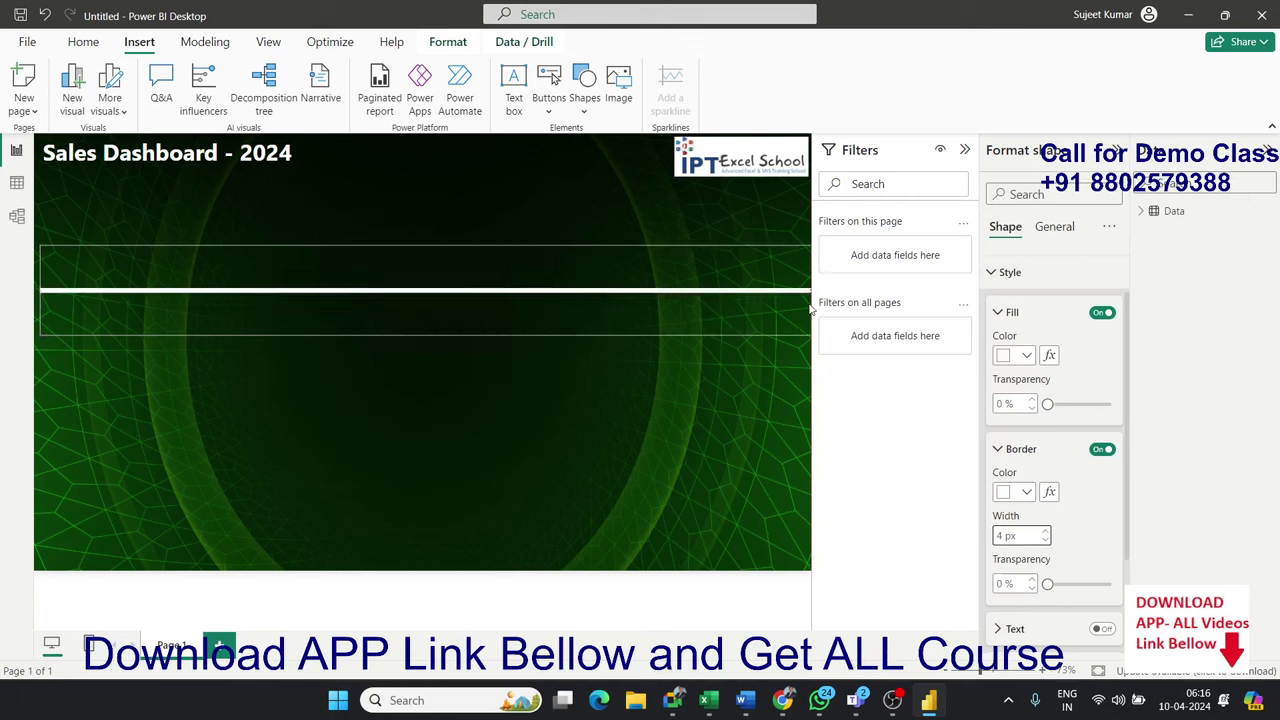
drag(425, 335, 430, 268)
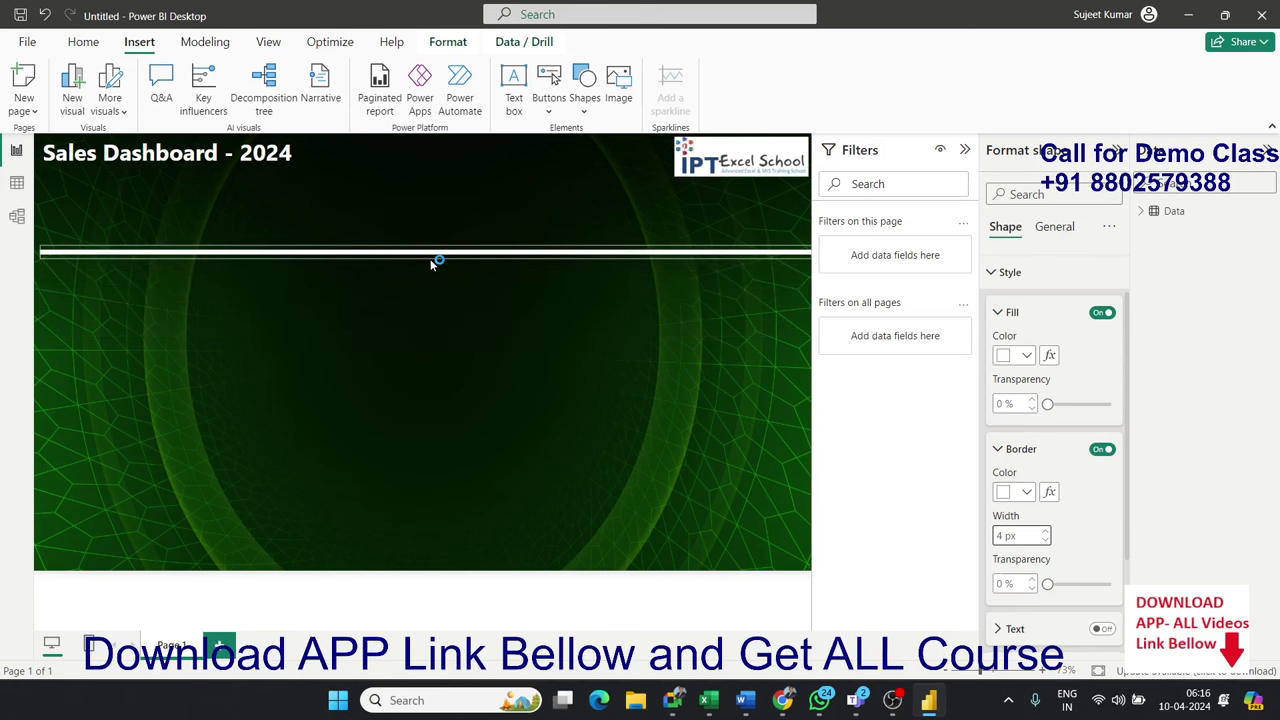
drag(434, 259, 436, 197)
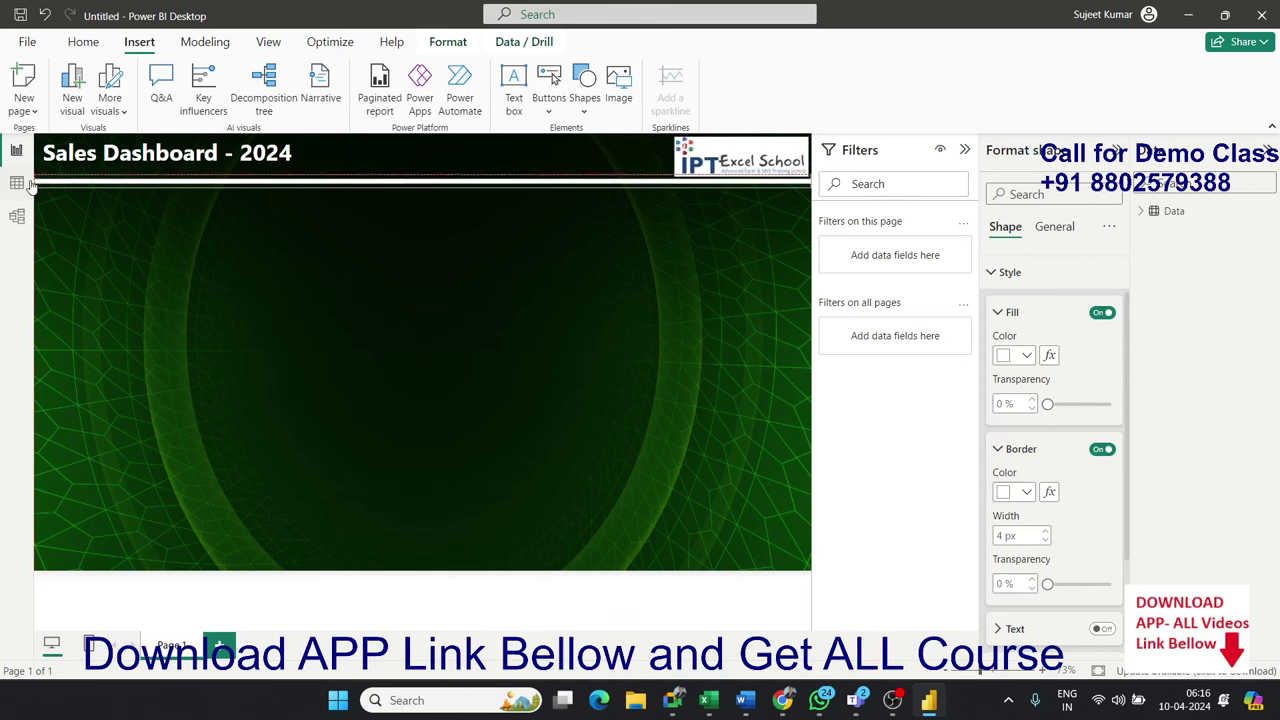
click(330, 270)
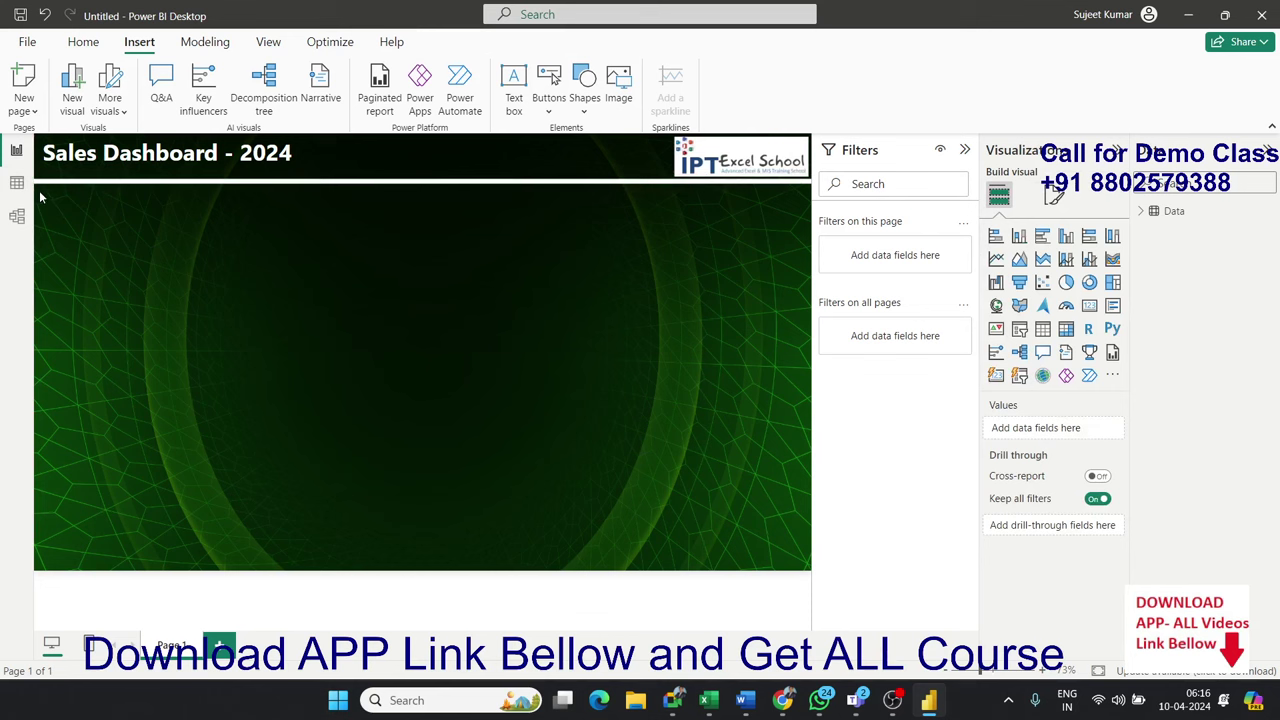
Fine-tune the line's position so it sits just below the header.
drag(40, 196, 409, 555)
drag(508, 226, 808, 415)
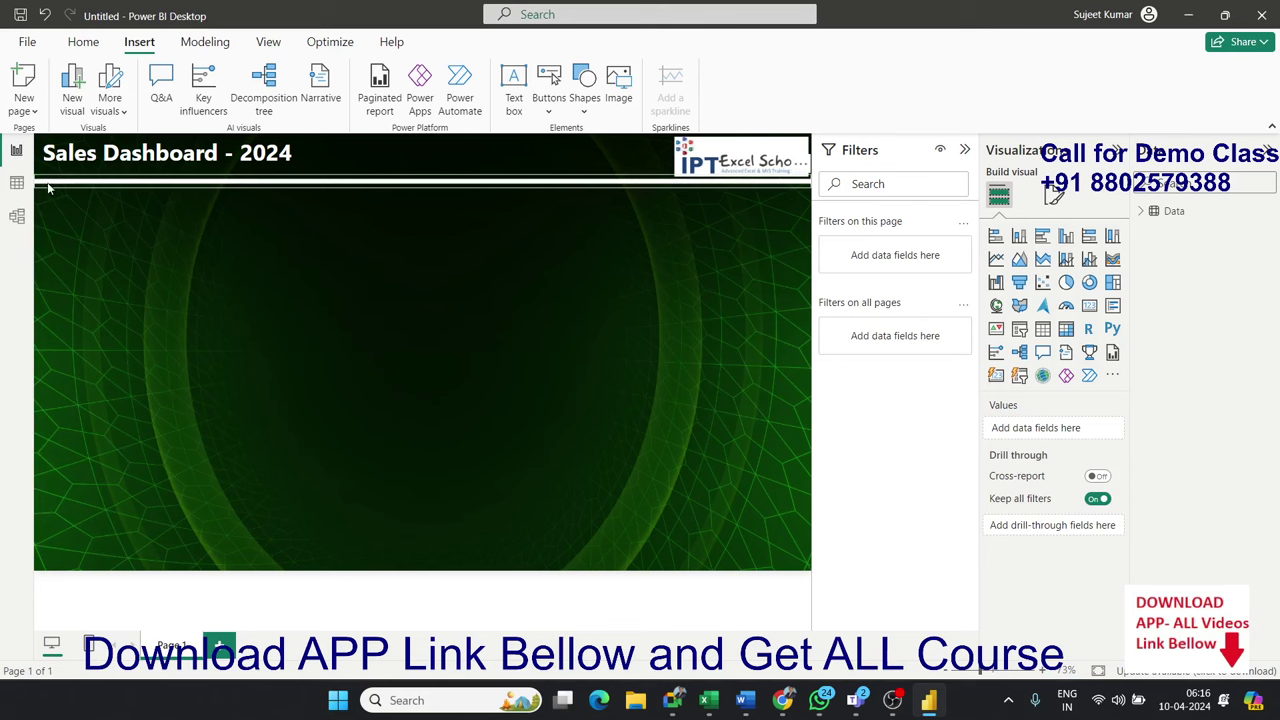
drag(40, 187, 243, 193)
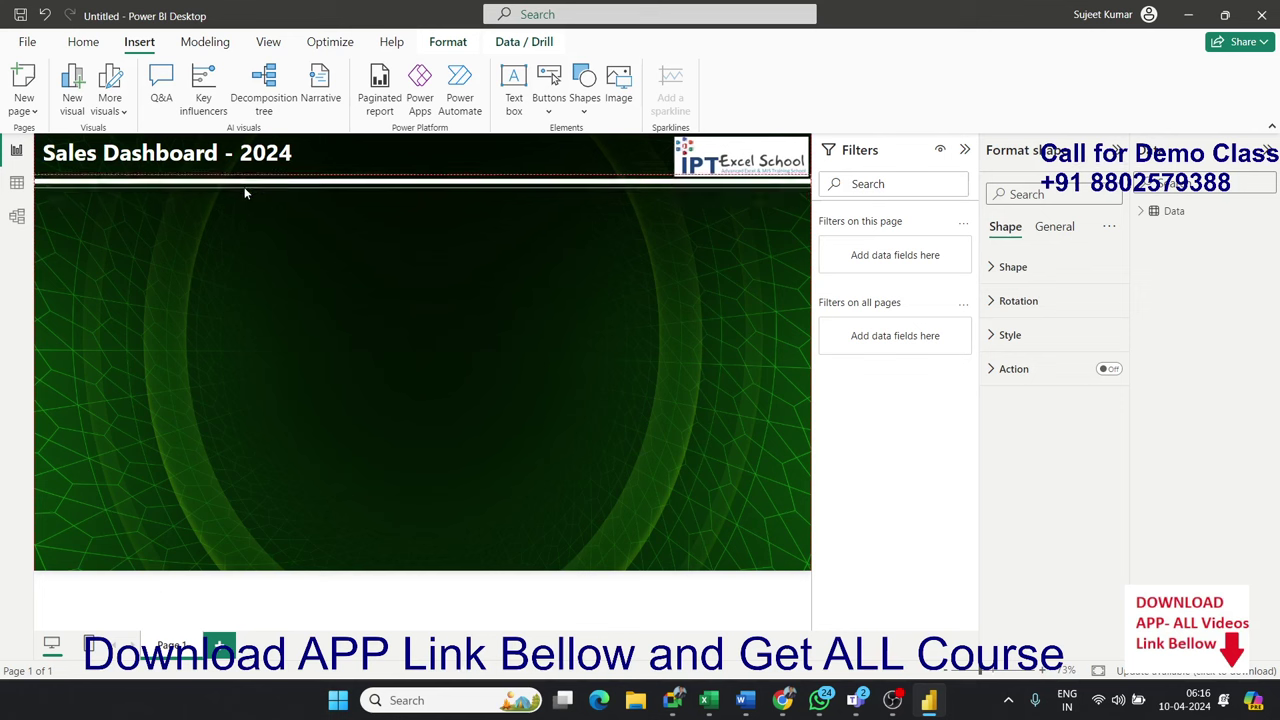
click(257, 247)
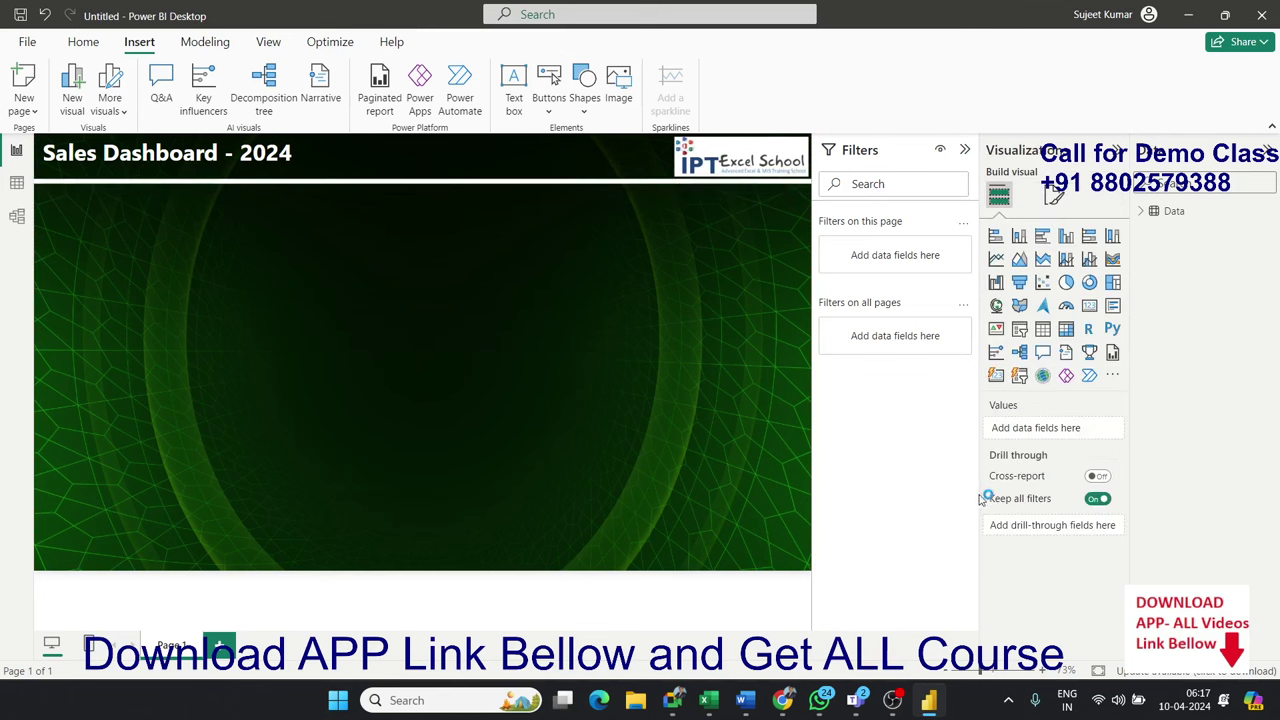
Add a table visual sized to the left side beneath the header line, and expand the Data table's fields.
click(1042, 330)
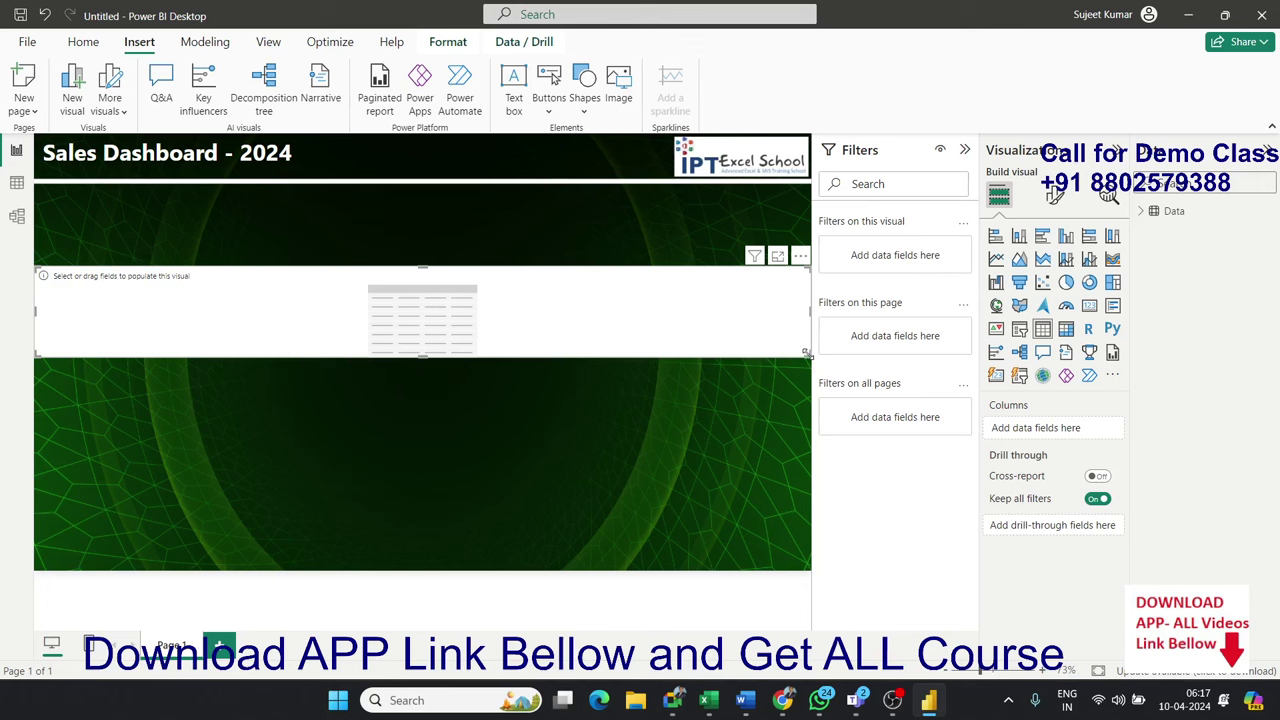
mouse_move(806, 354)
mouse_down()
mouse_move(554, 490)
mouse_move(499, 440)
mouse_up()
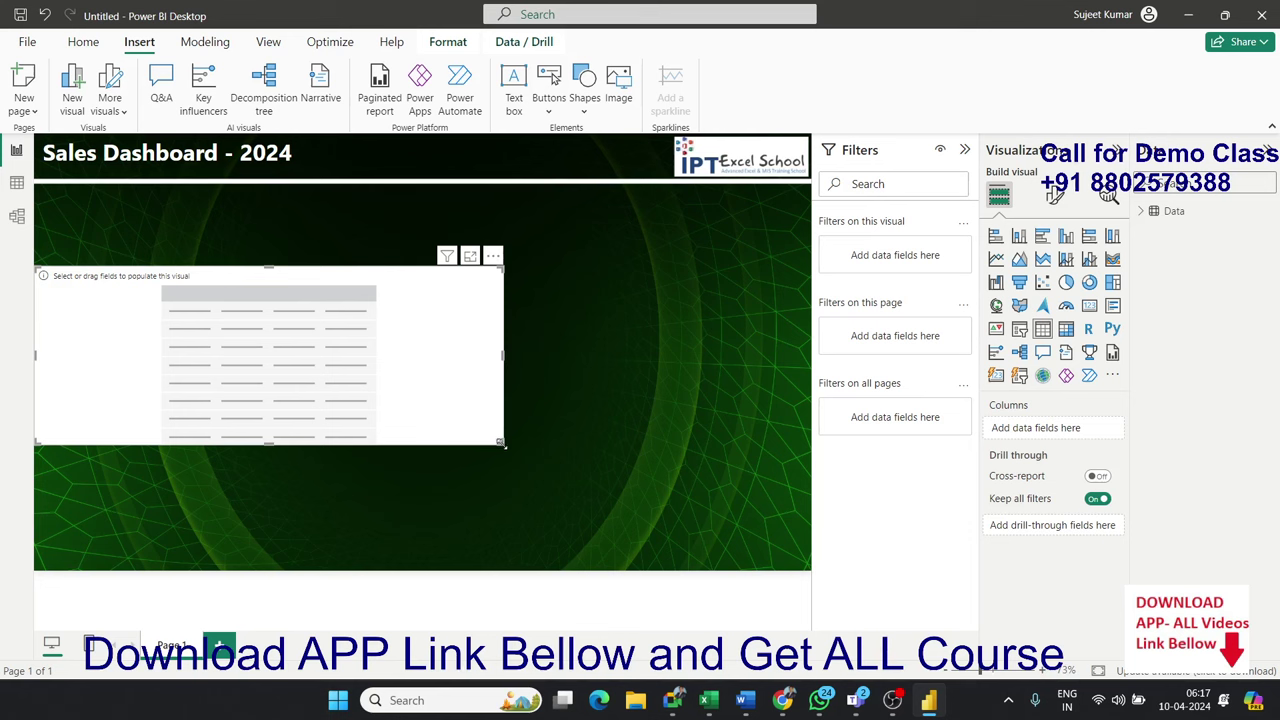
mouse_move(503, 445)
mouse_down()
mouse_move(345, 568)
mouse_move(383, 570)
mouse_up()
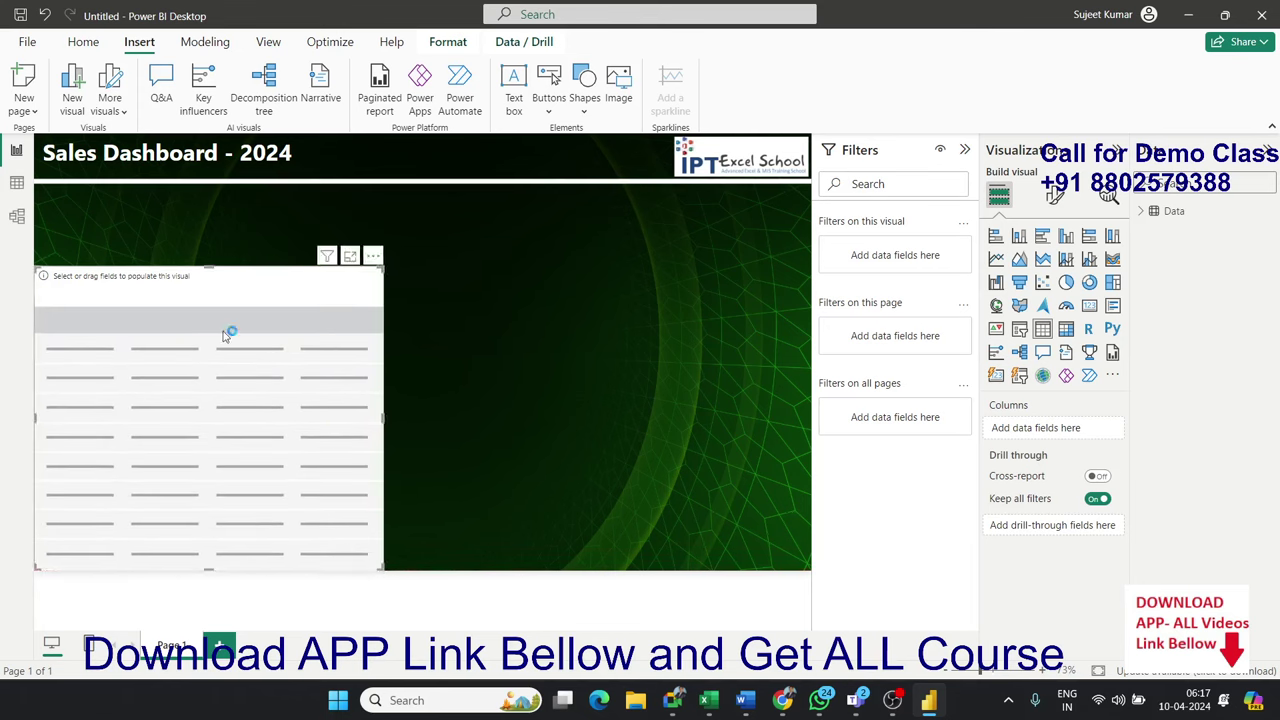
drag(207, 265, 219, 226)
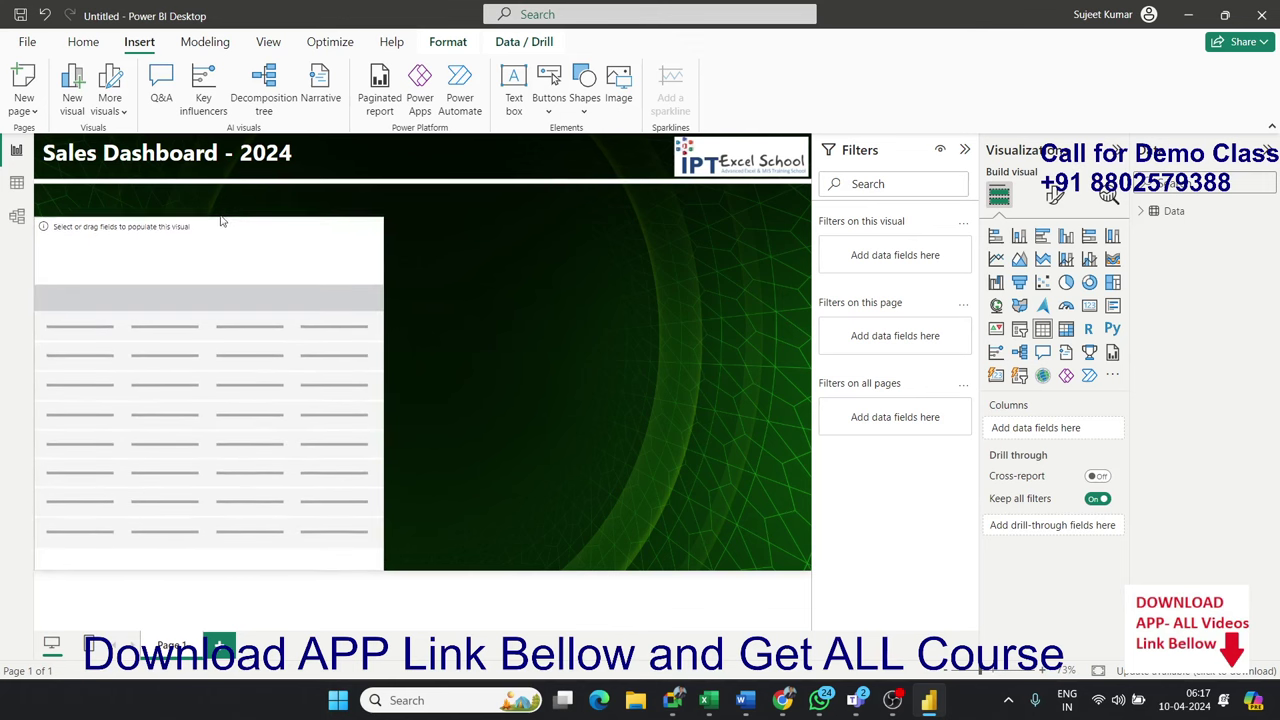
drag(219, 226, 228, 196)
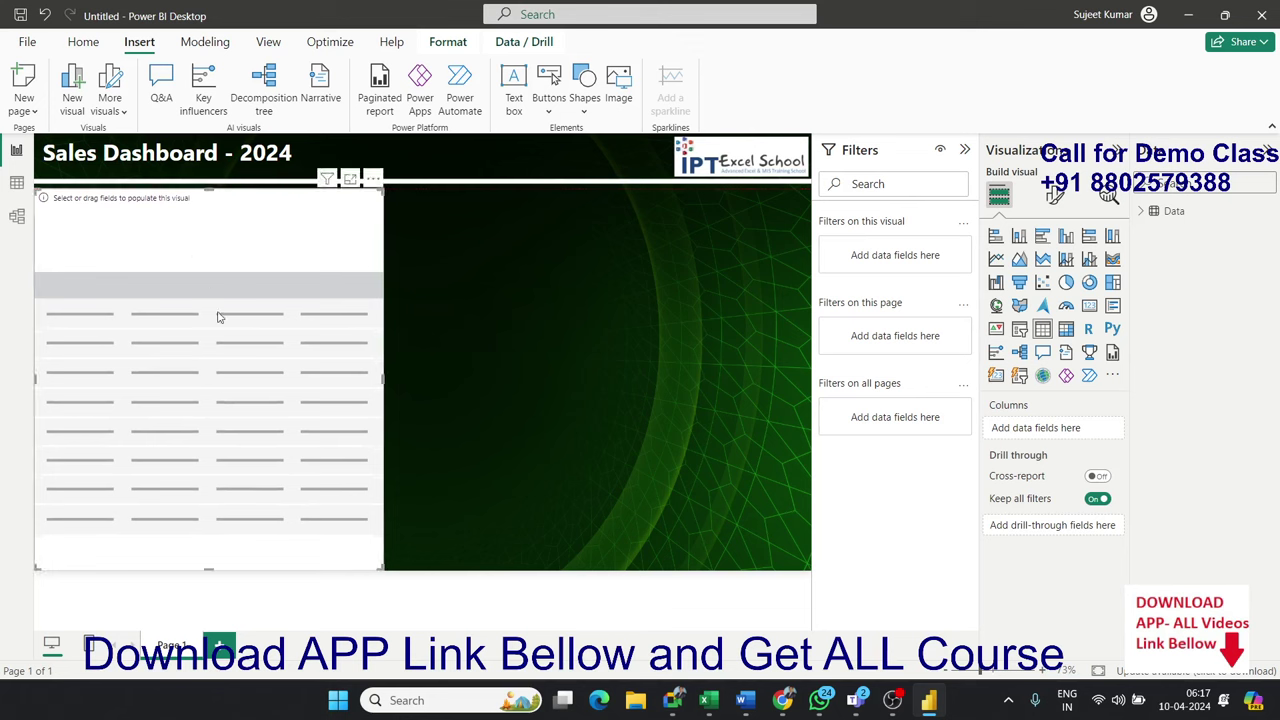
click(1140, 212)
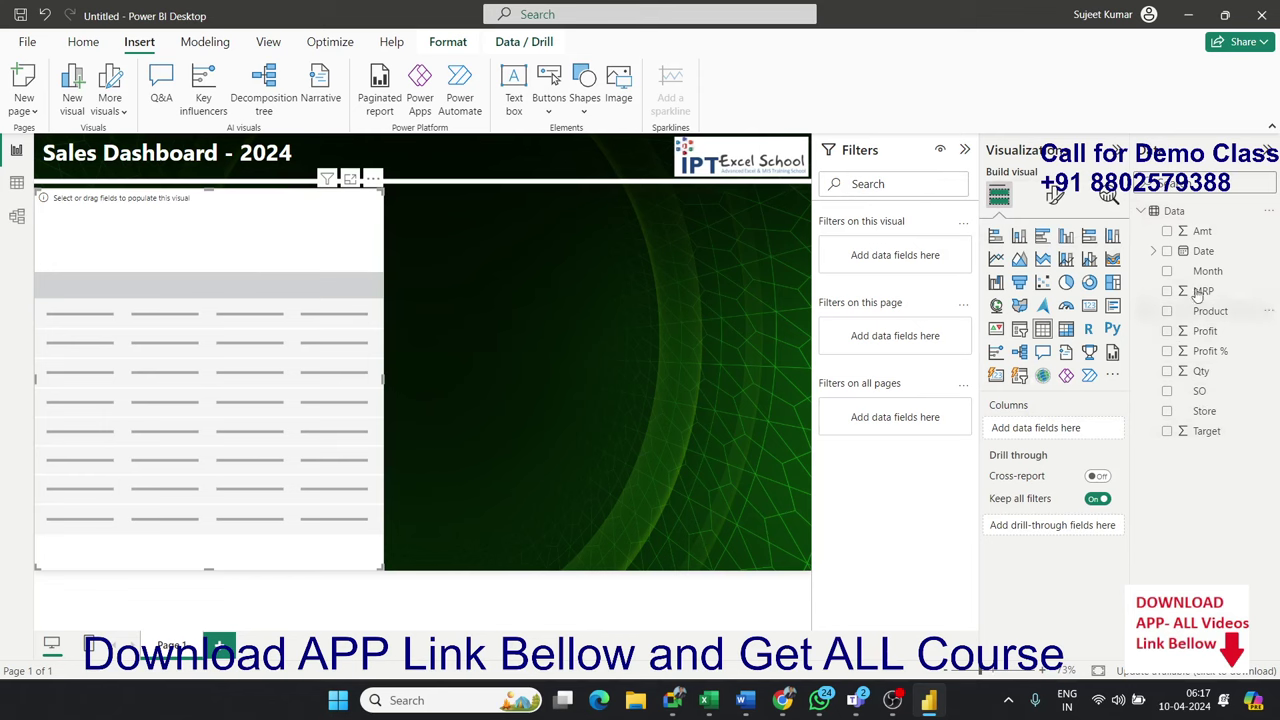
Add Date as a plain date column, then Store and SO, to the table.
drag(1207, 271, 294, 350)
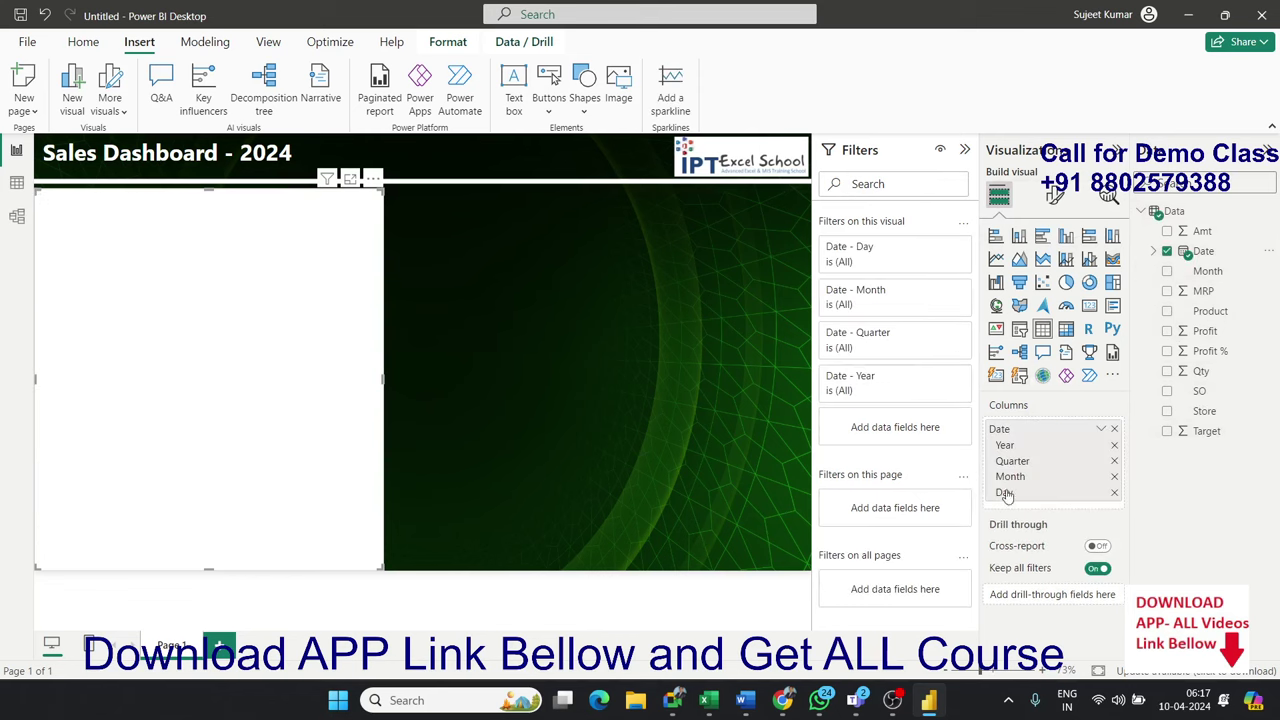
click(1102, 430)
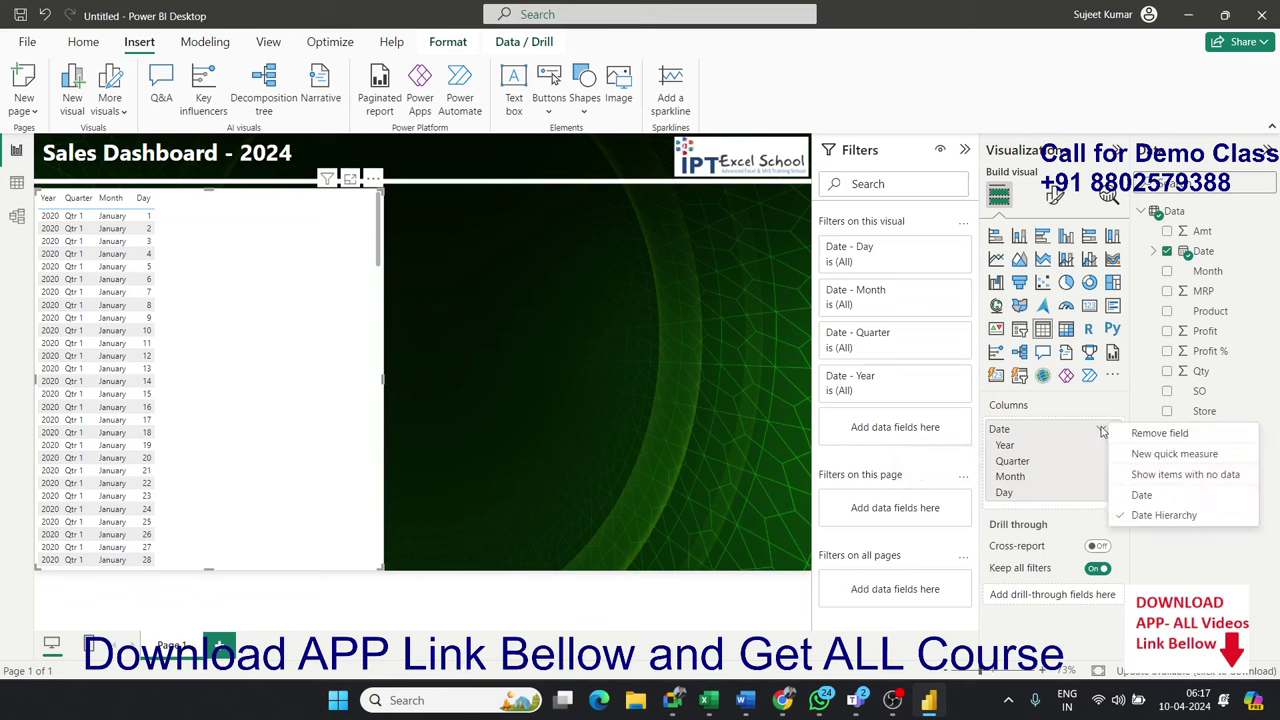
click(1141, 496)
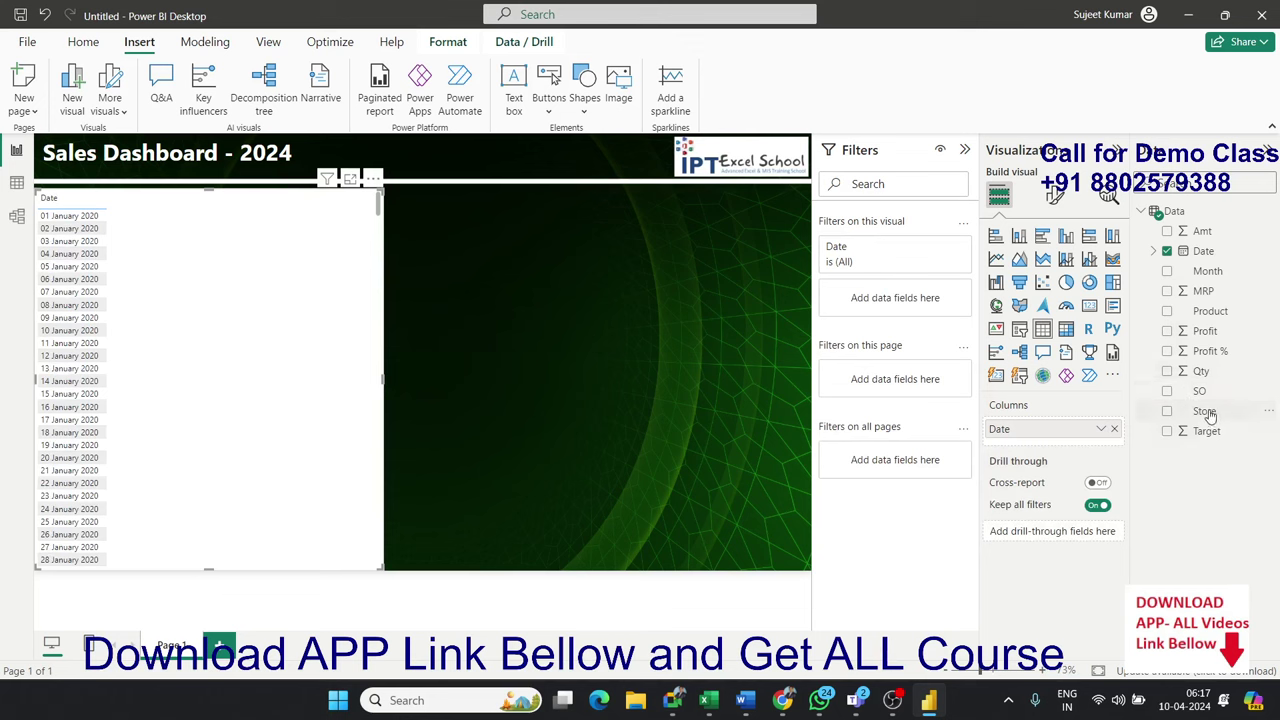
drag(1210, 415, 334, 437)
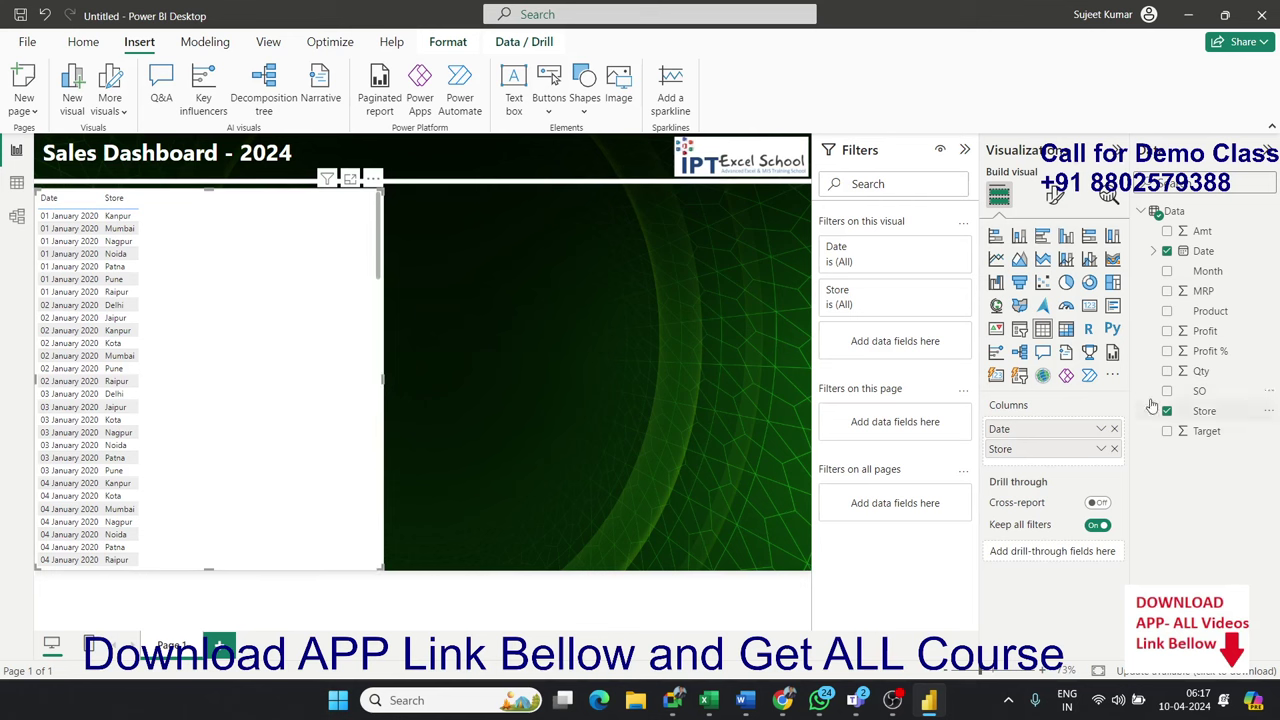
drag(1199, 391, 286, 421)
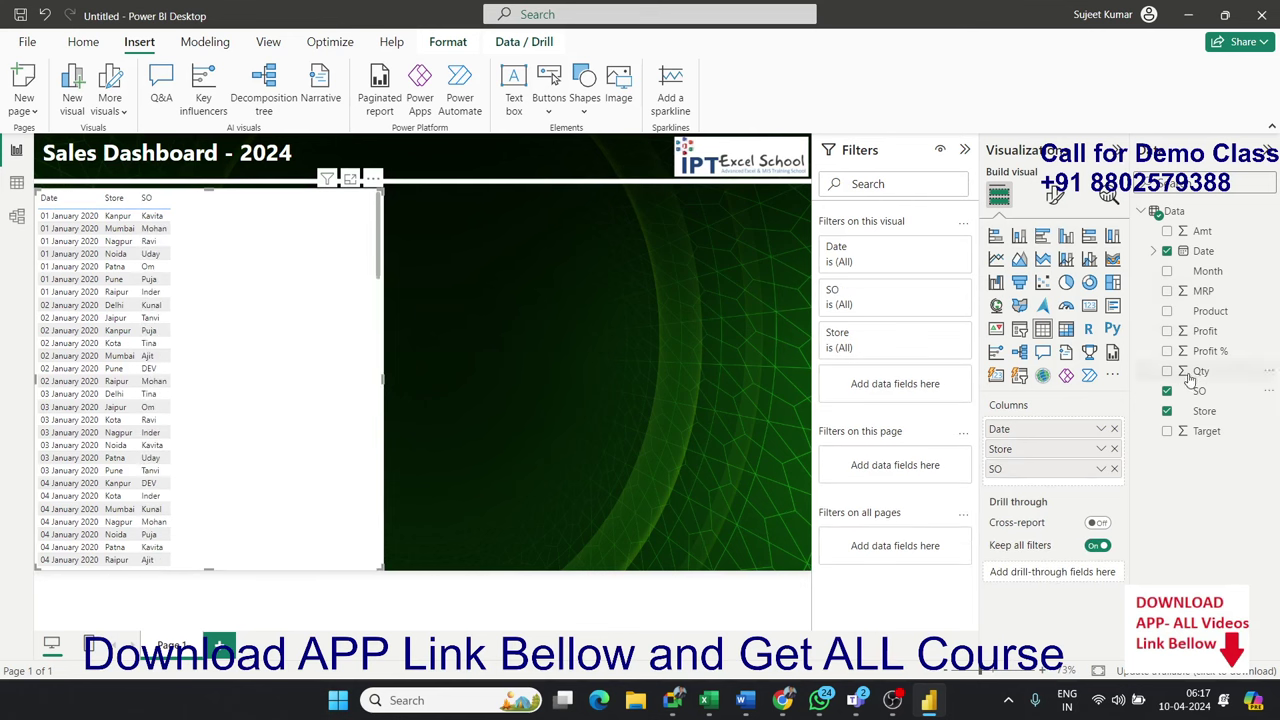
Add Sum of Qty, Sum of MRP, Sum of Amt and Sum of Profit columns to the table.
drag(1190, 375, 357, 410)
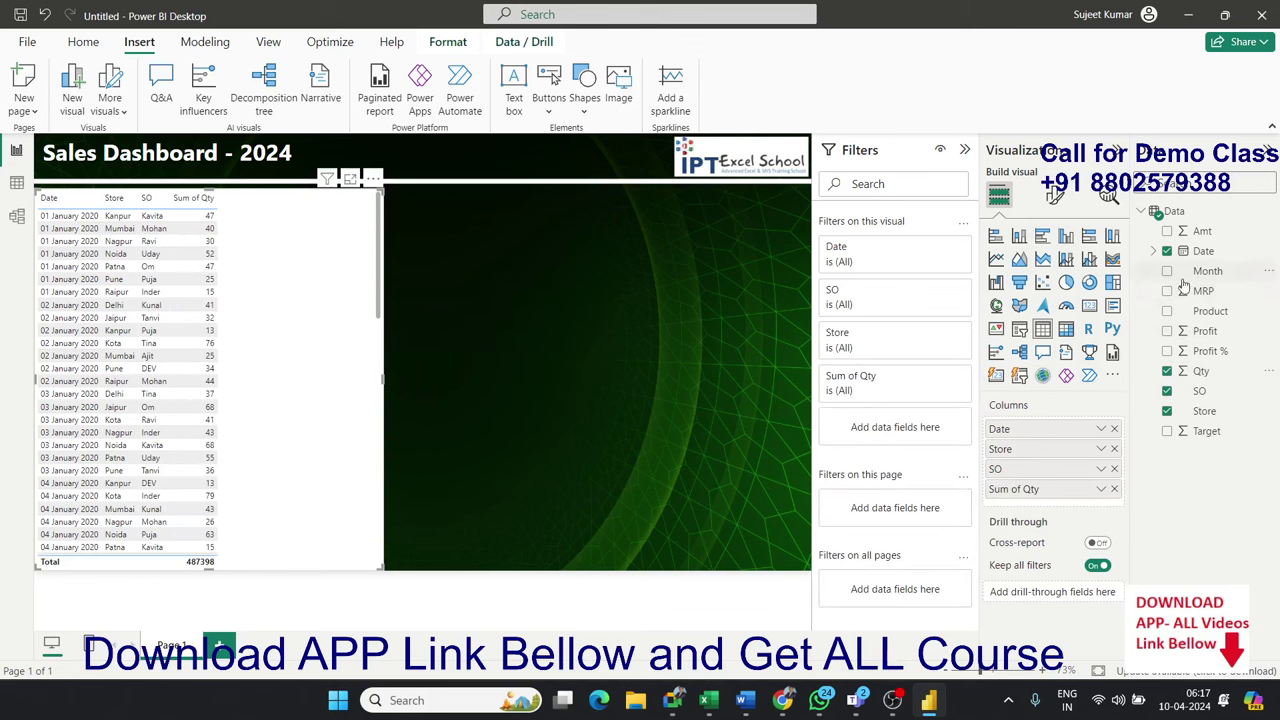
drag(1184, 287, 350, 392)
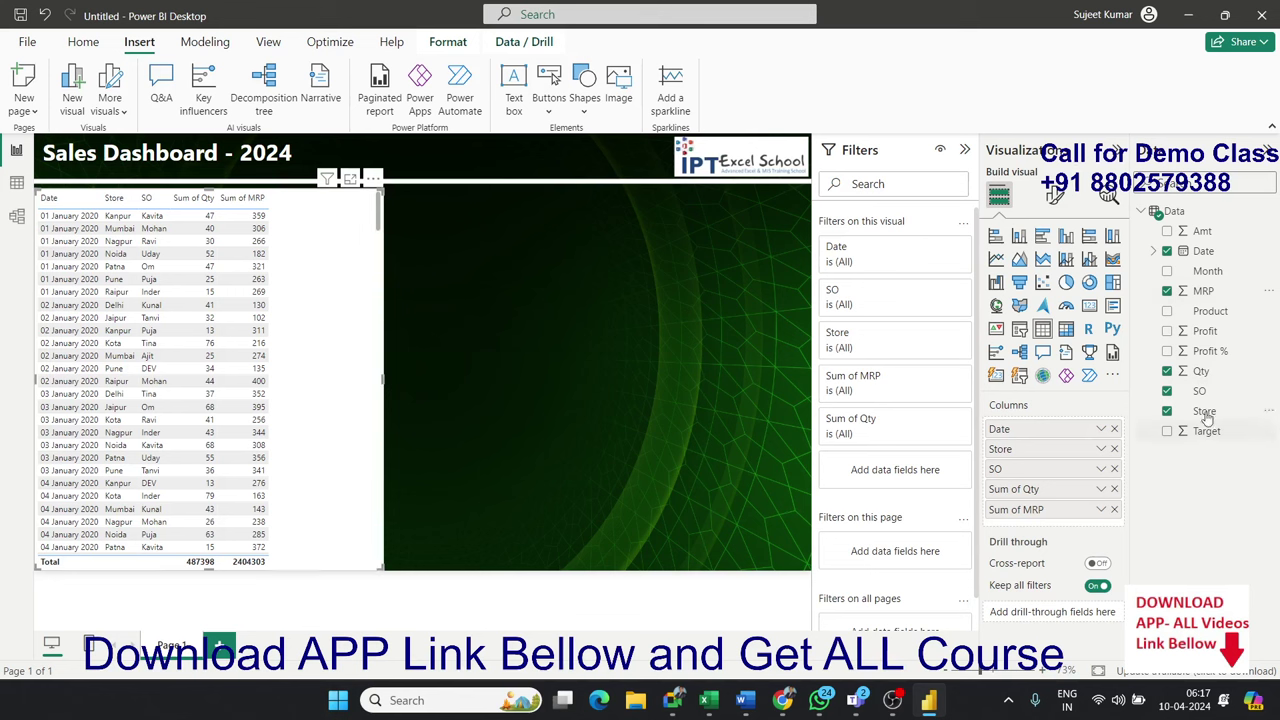
mouse_move(1200, 231)
mouse_down()
mouse_move(490, 427)
mouse_move(385, 430)
mouse_up()
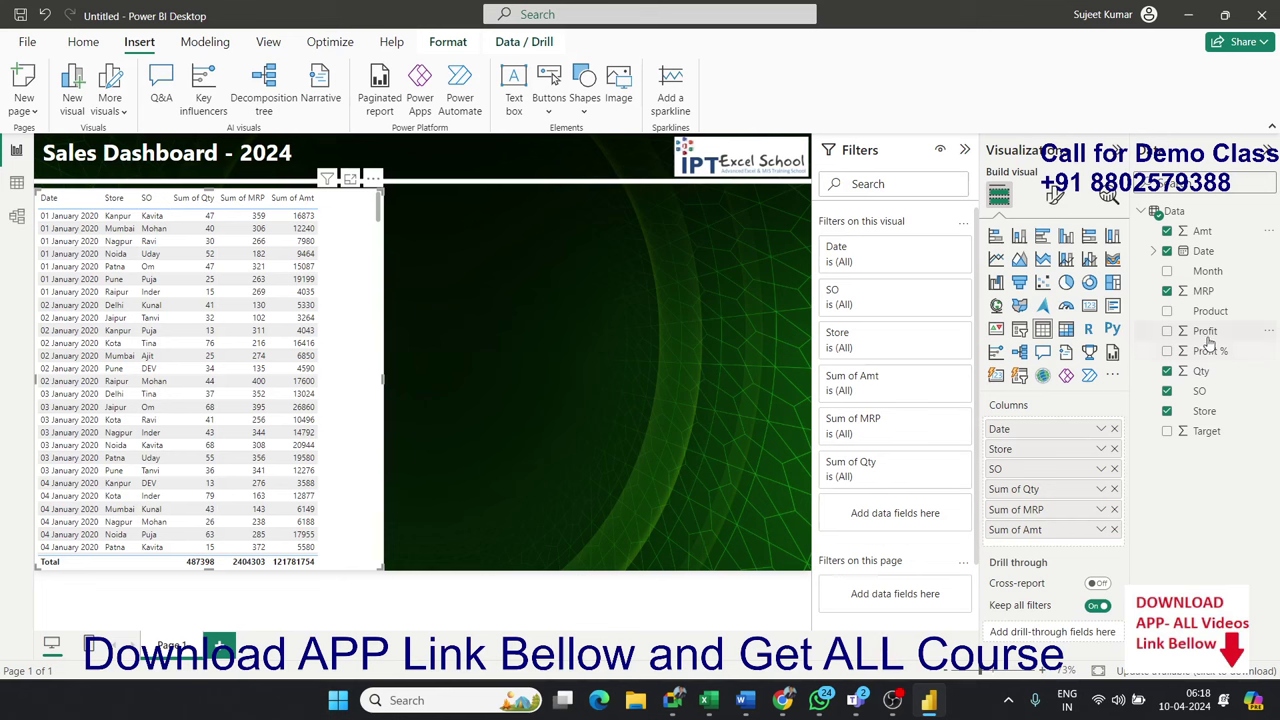
drag(1205, 331, 355, 425)
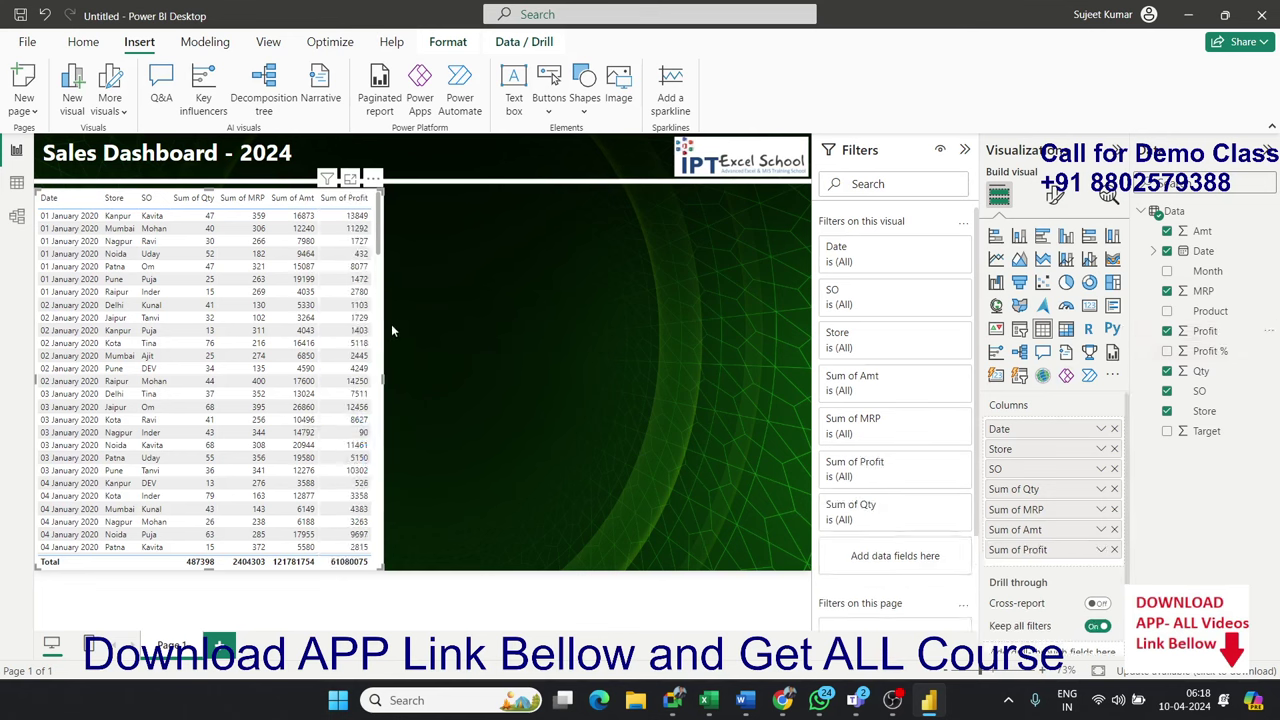
click(455, 271)
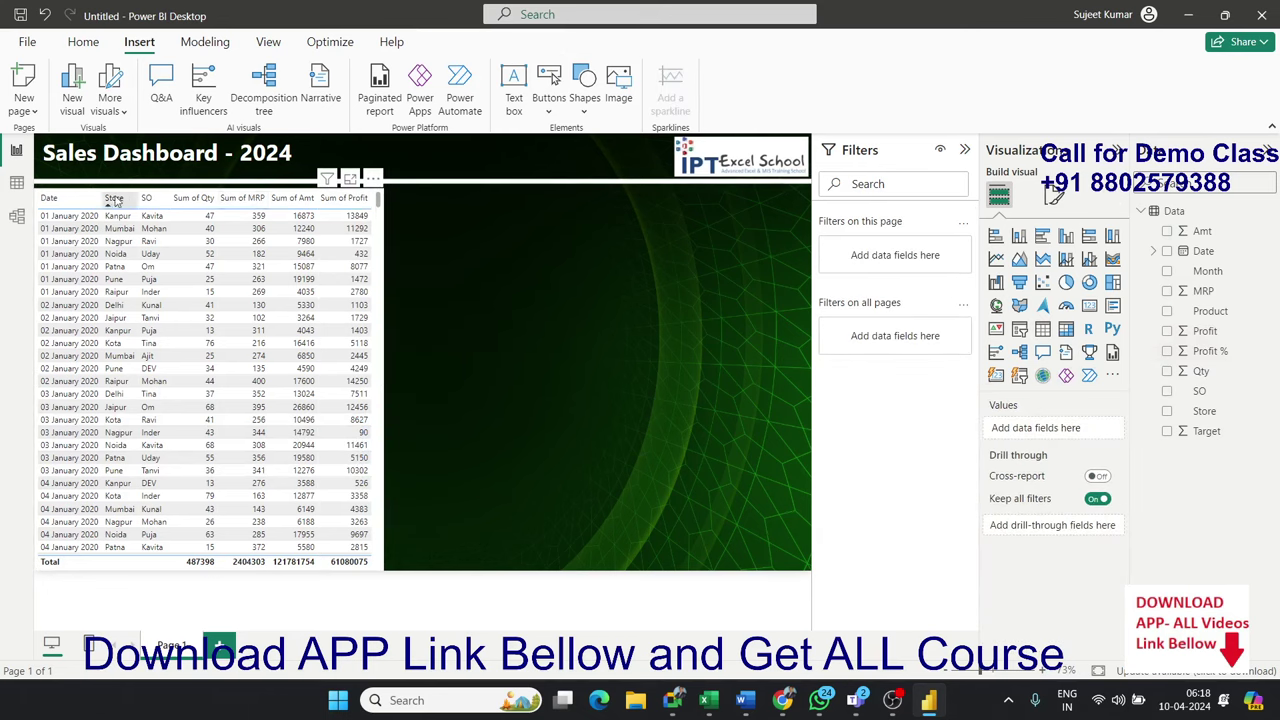
click(379, 263)
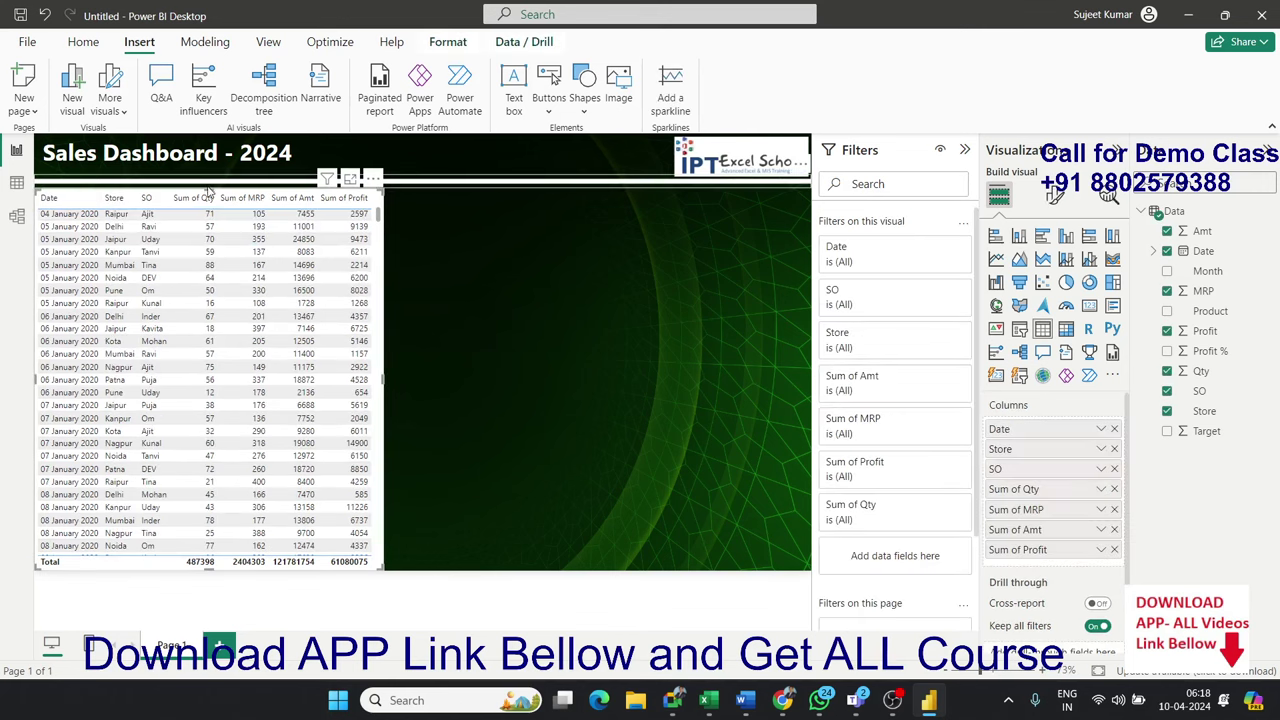
click(475, 252)
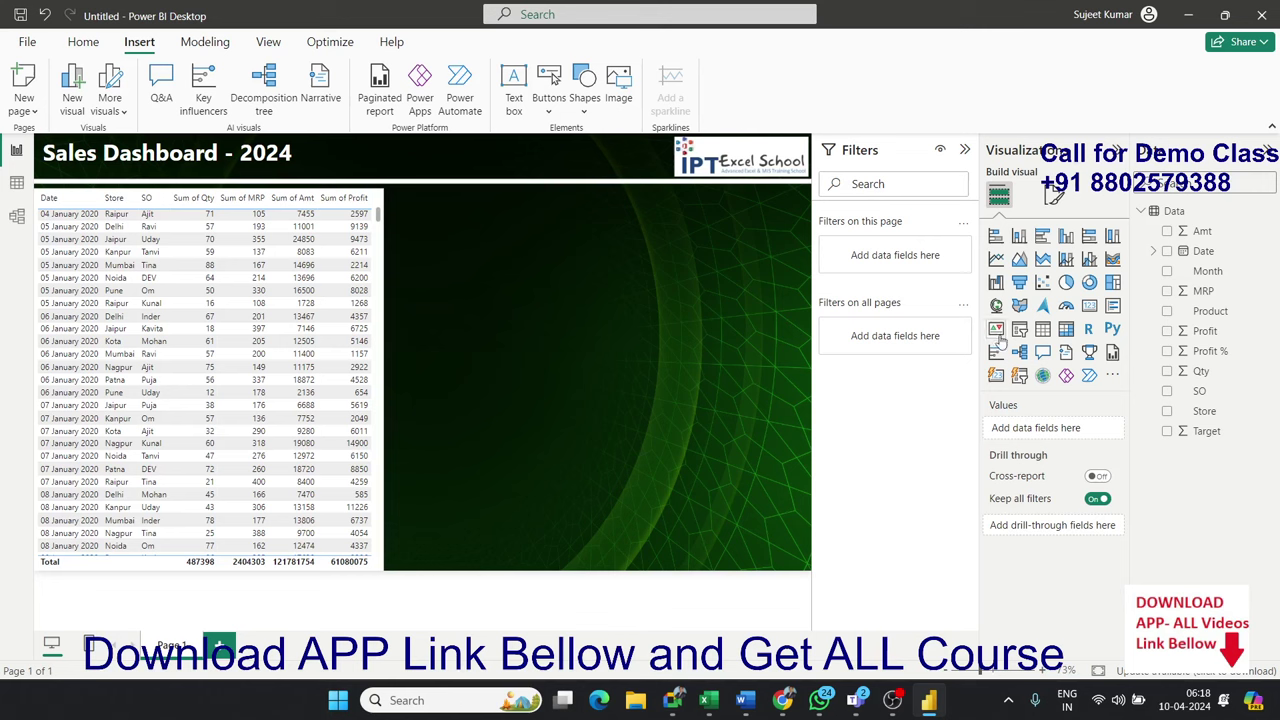
drag(658, 367, 600, 362)
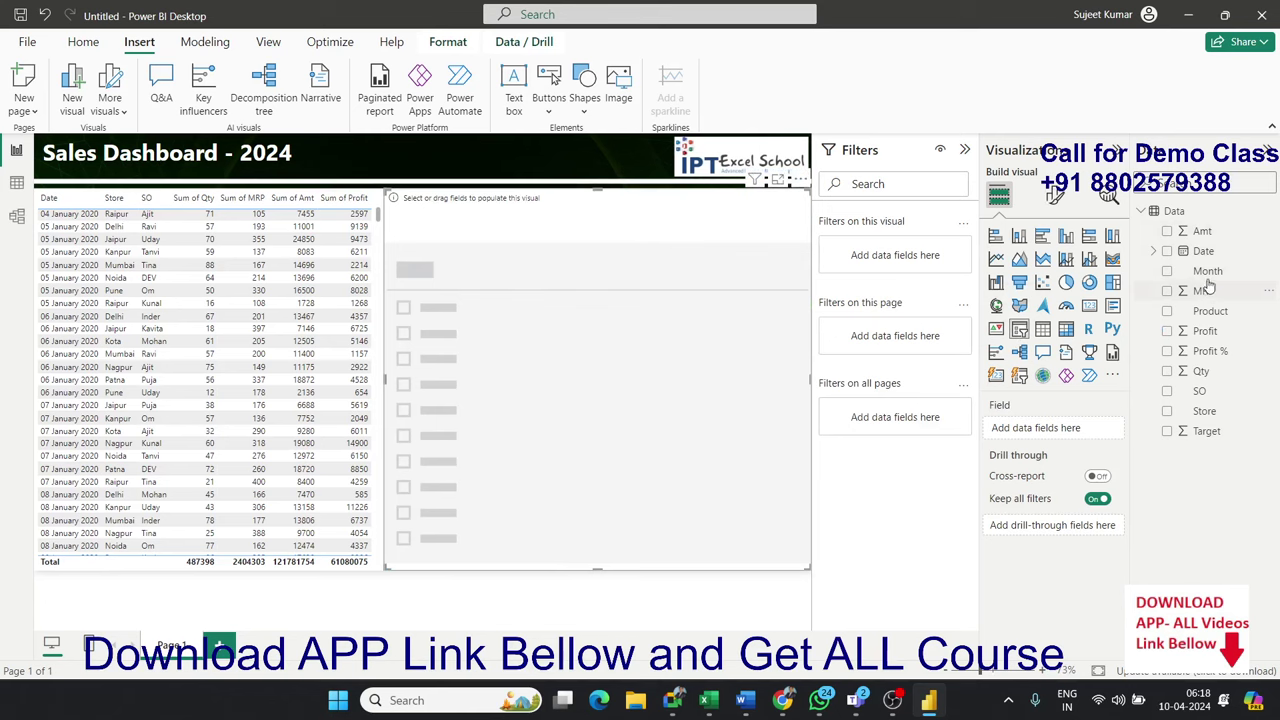
drag(1207, 271, 616, 396)
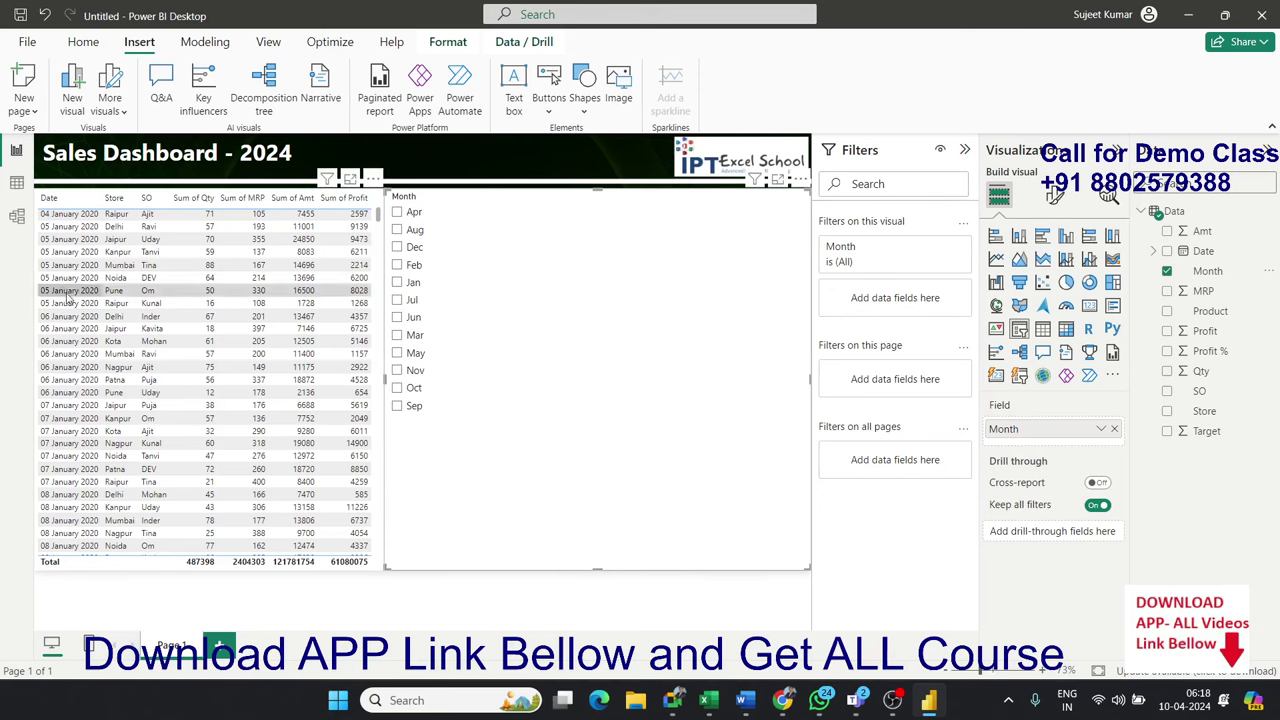
click(17, 184)
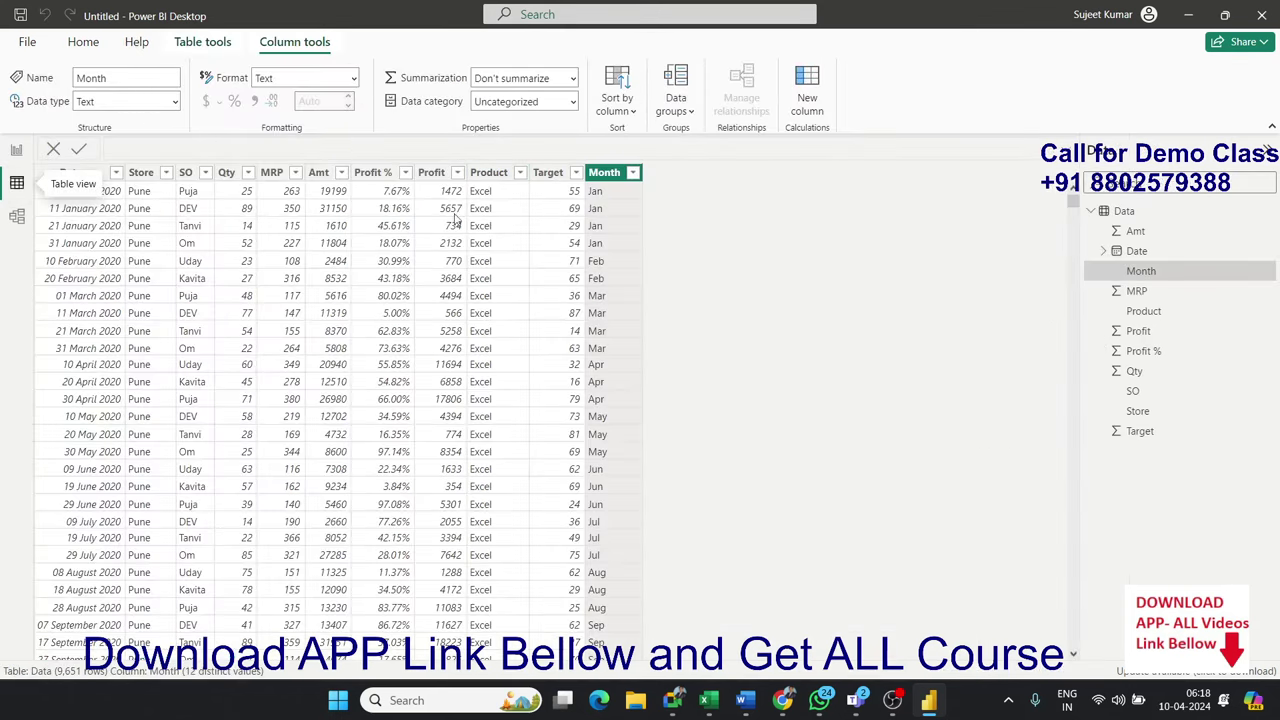
click(16, 150)
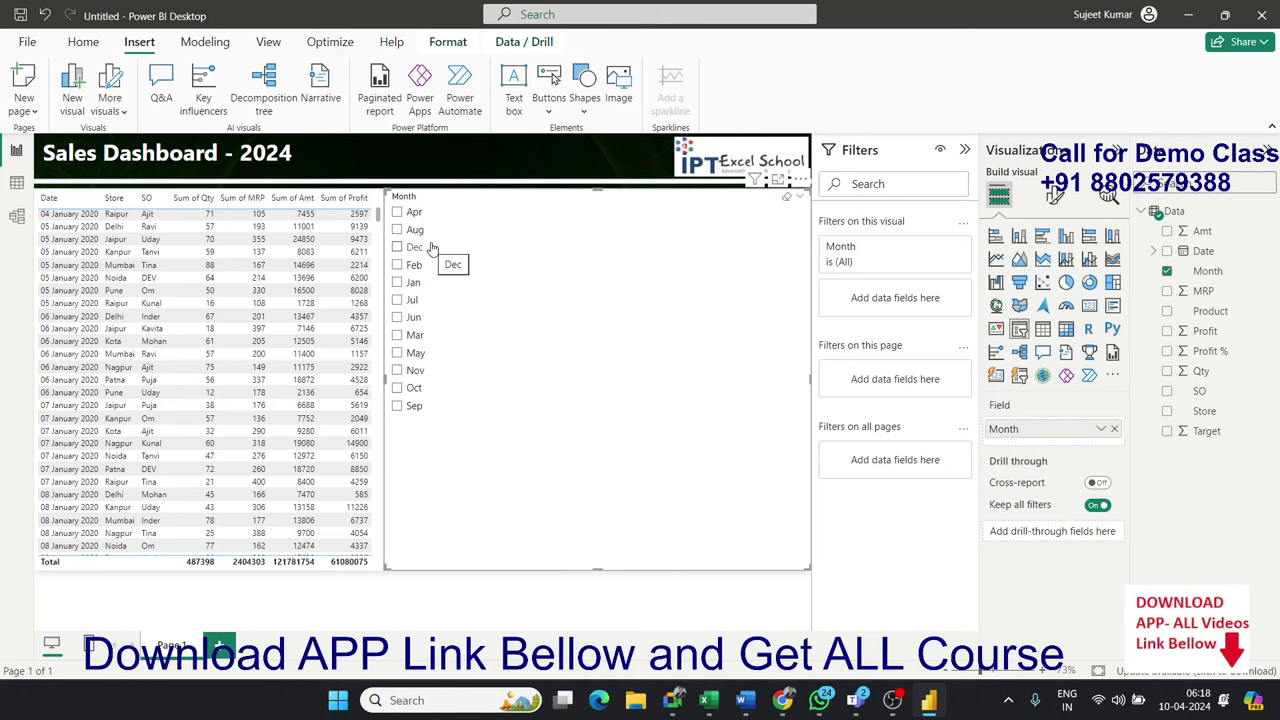
click(798, 181)
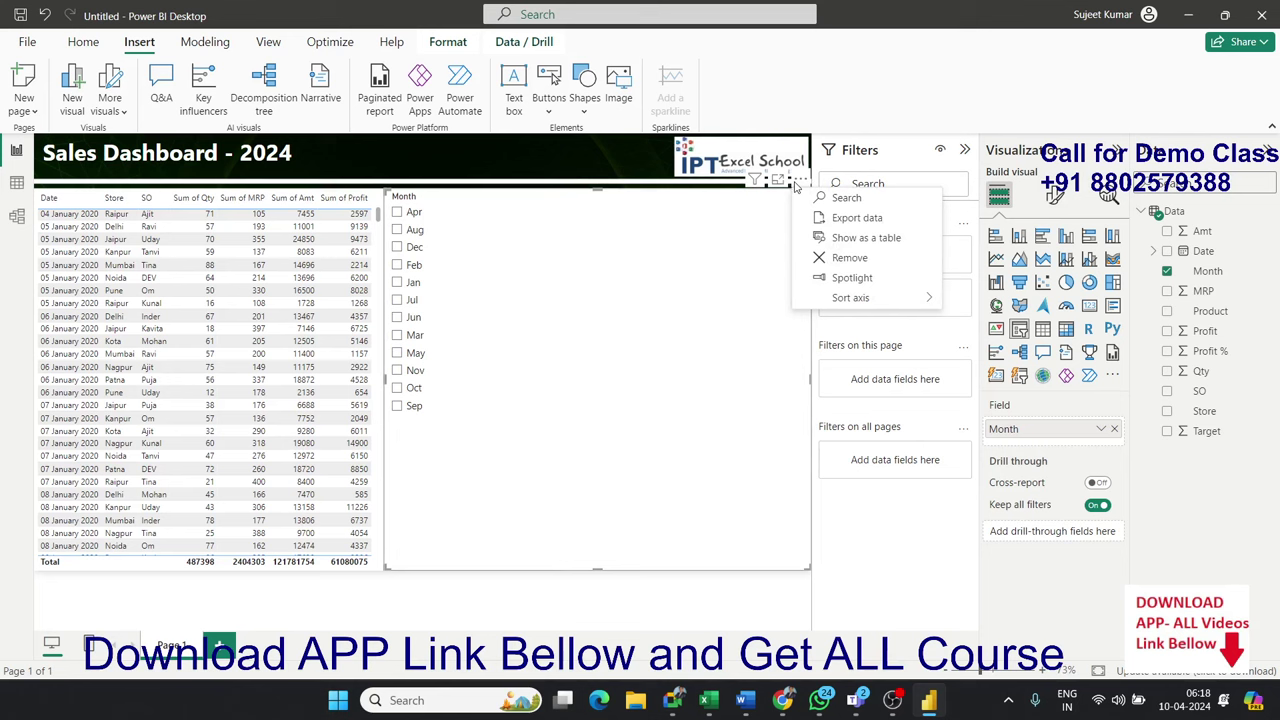
mouse_move(858, 298)
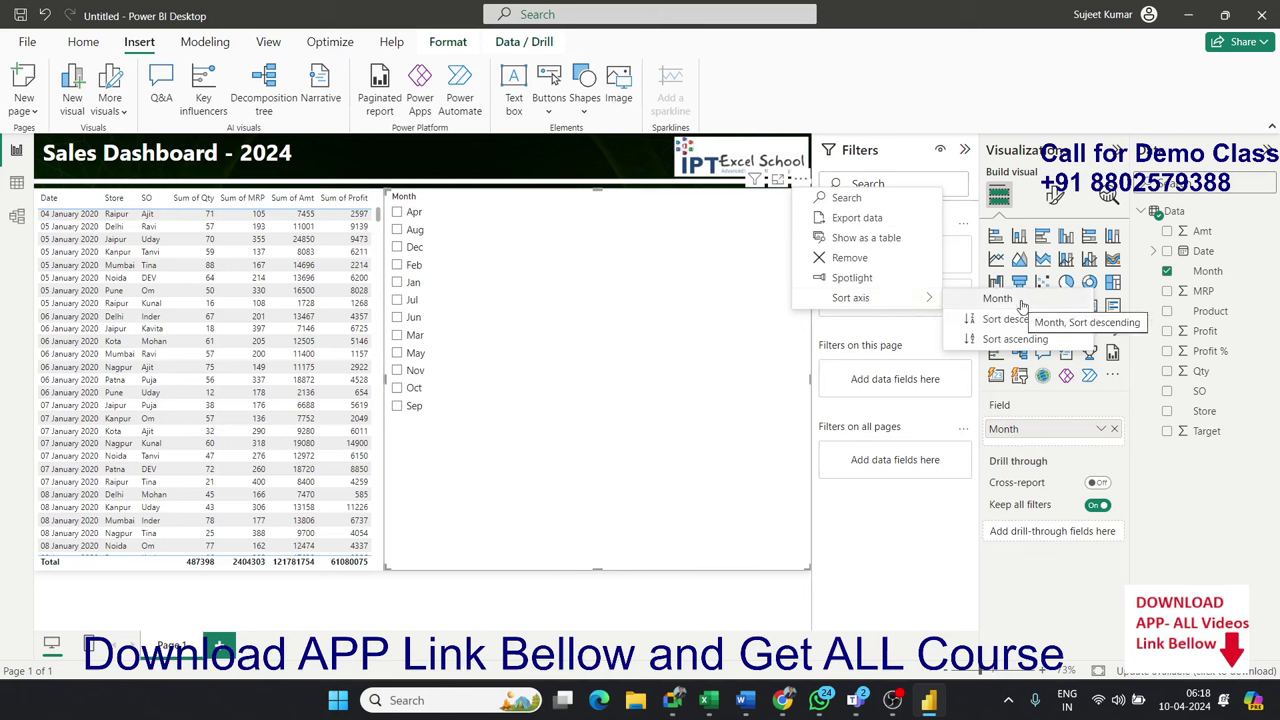
click(1021, 302)
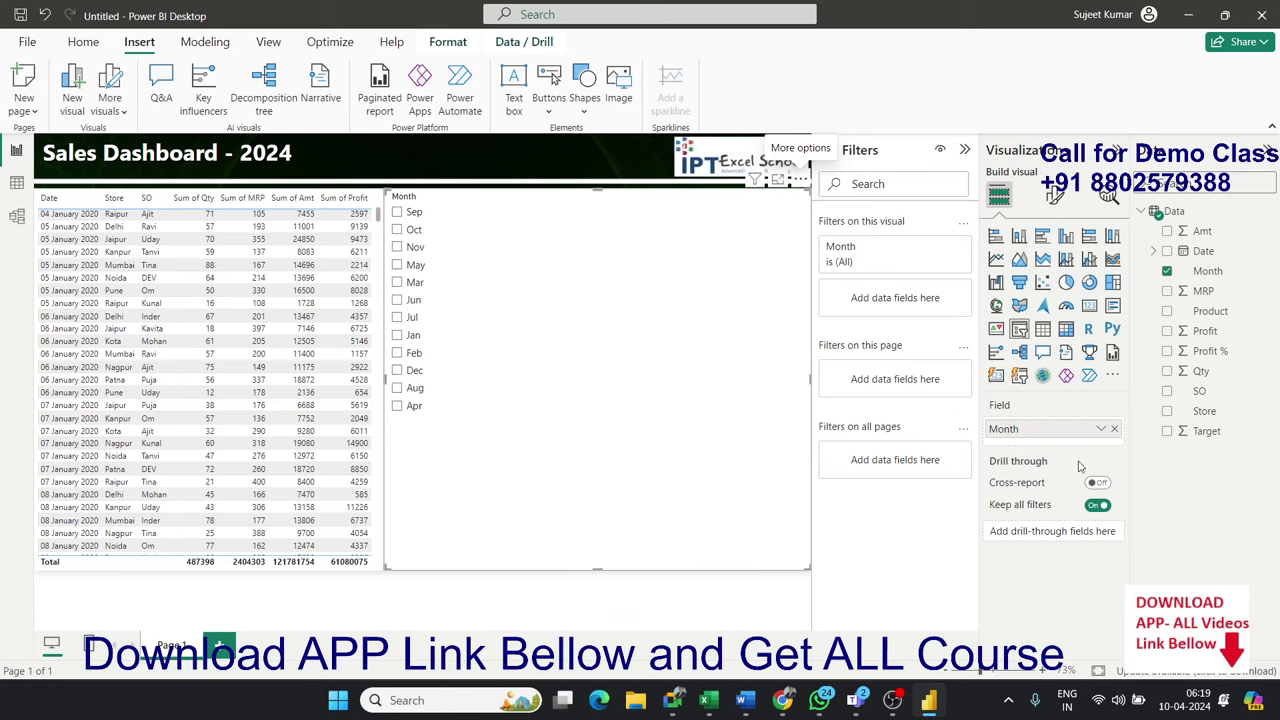
click(1114, 430)
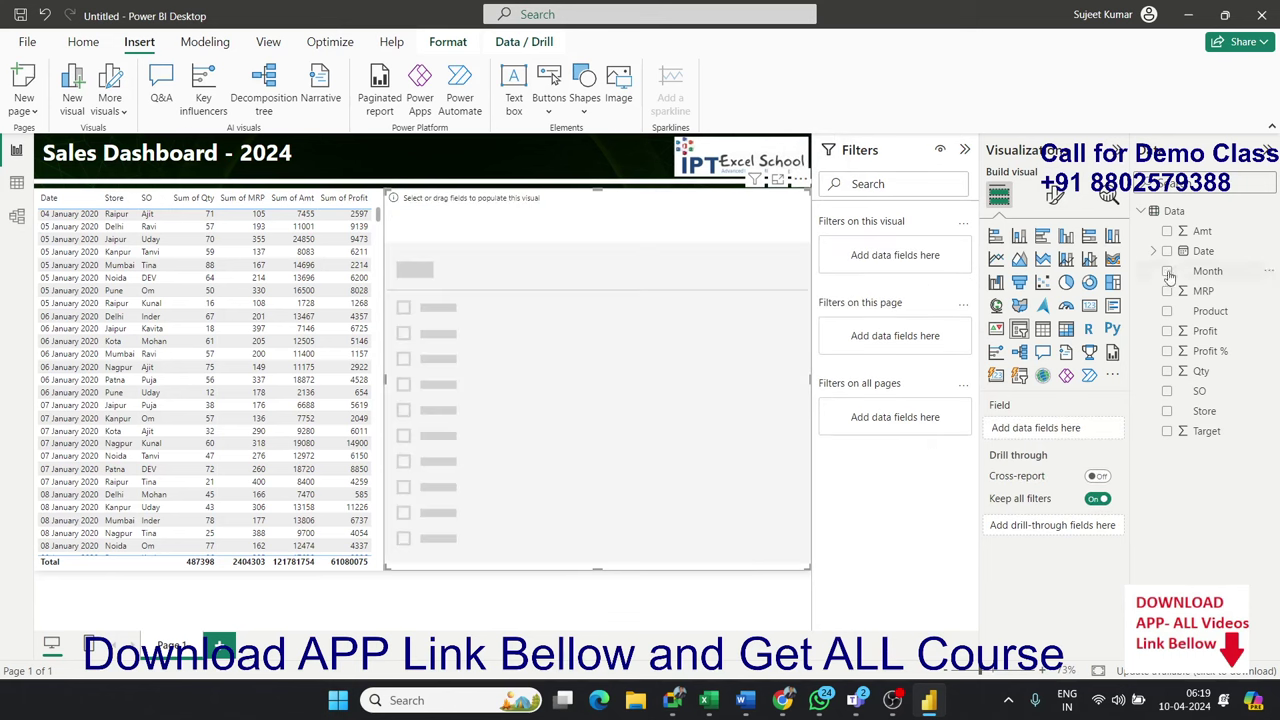
Add Date to the slicer as a Date Hierarchy and remove Quarter and Day.
drag(1205, 258, 693, 430)
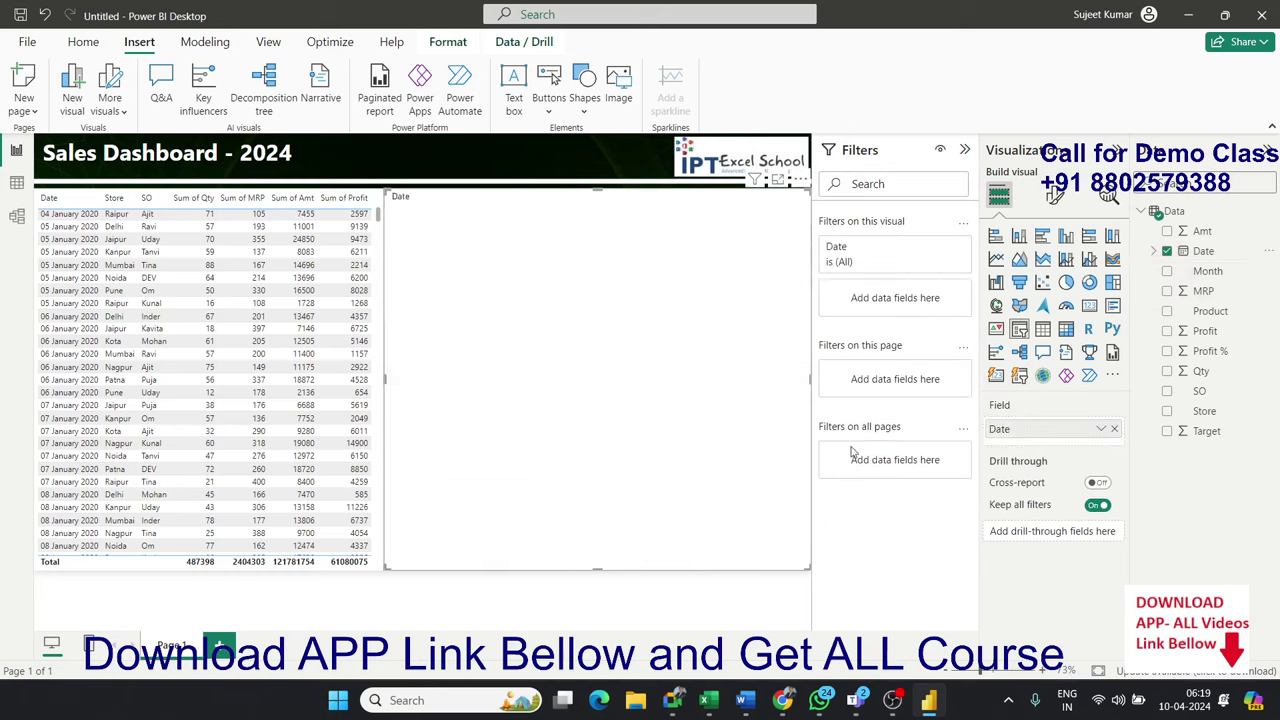
click(1098, 430)
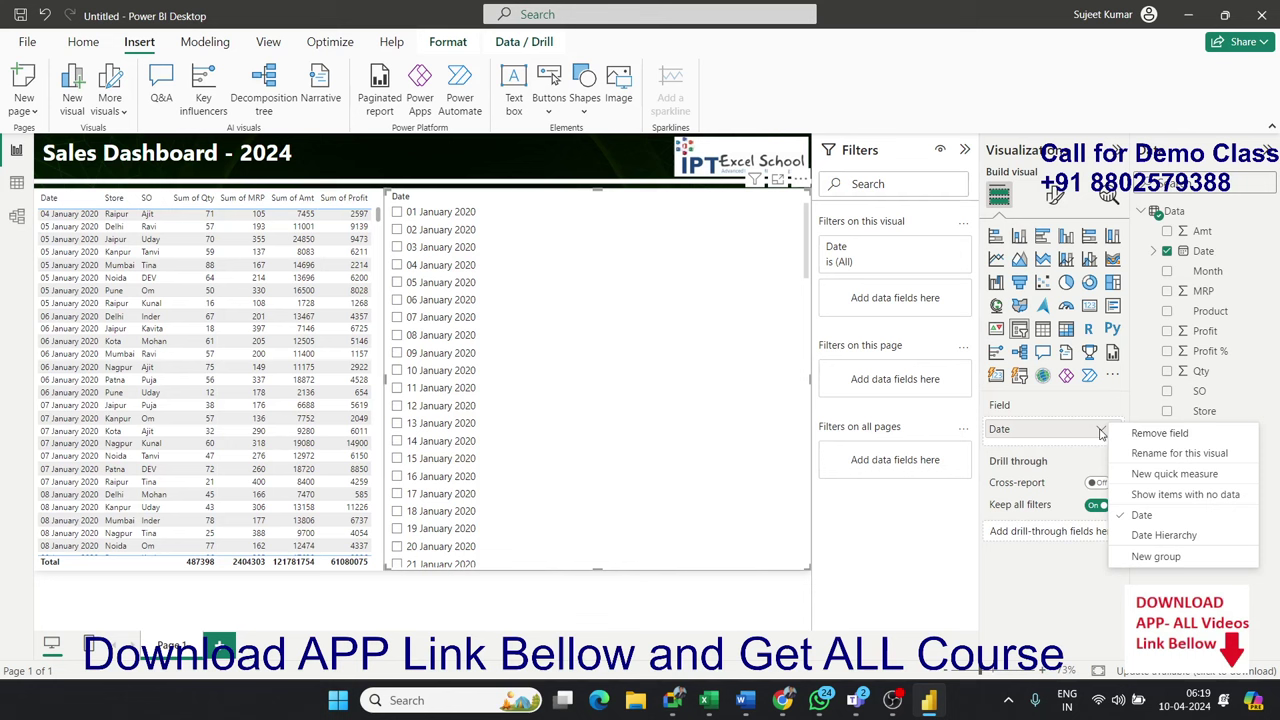
click(1152, 537)
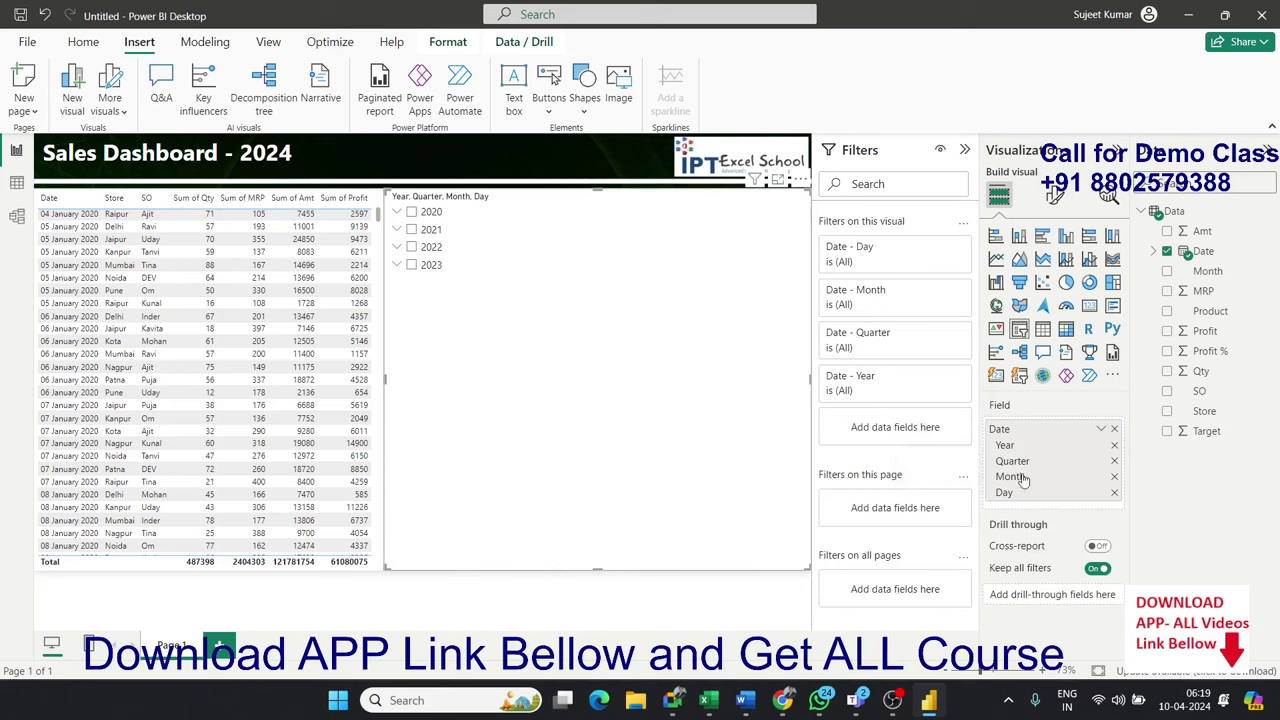
click(1114, 461)
click(1114, 477)
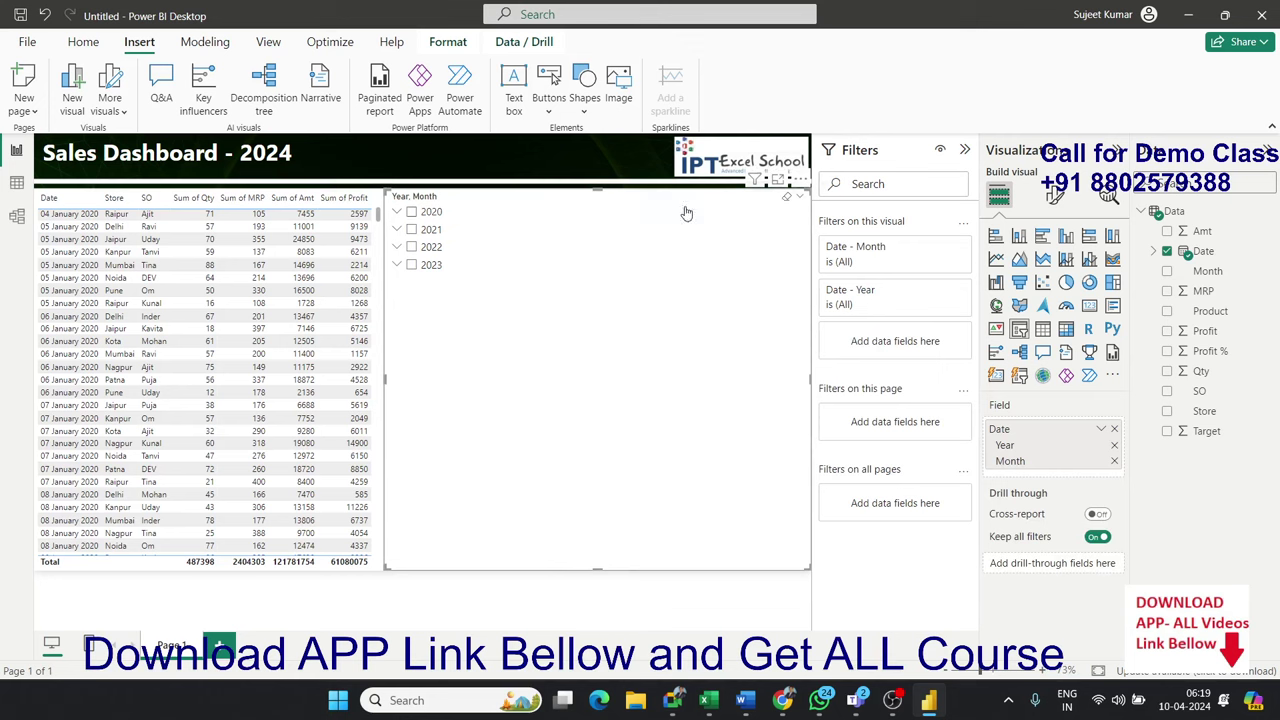
Tick 2021 in the slicer and remove Month so only Year remains.
click(397, 213)
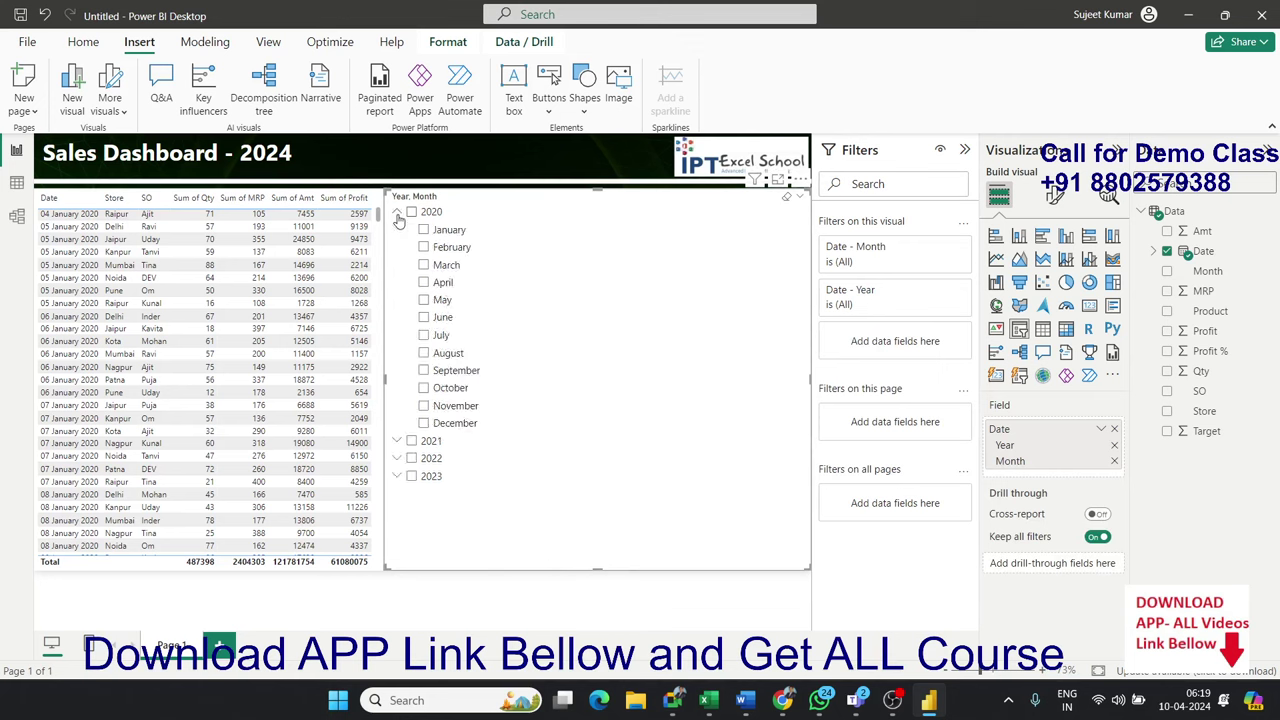
click(397, 214)
click(400, 231)
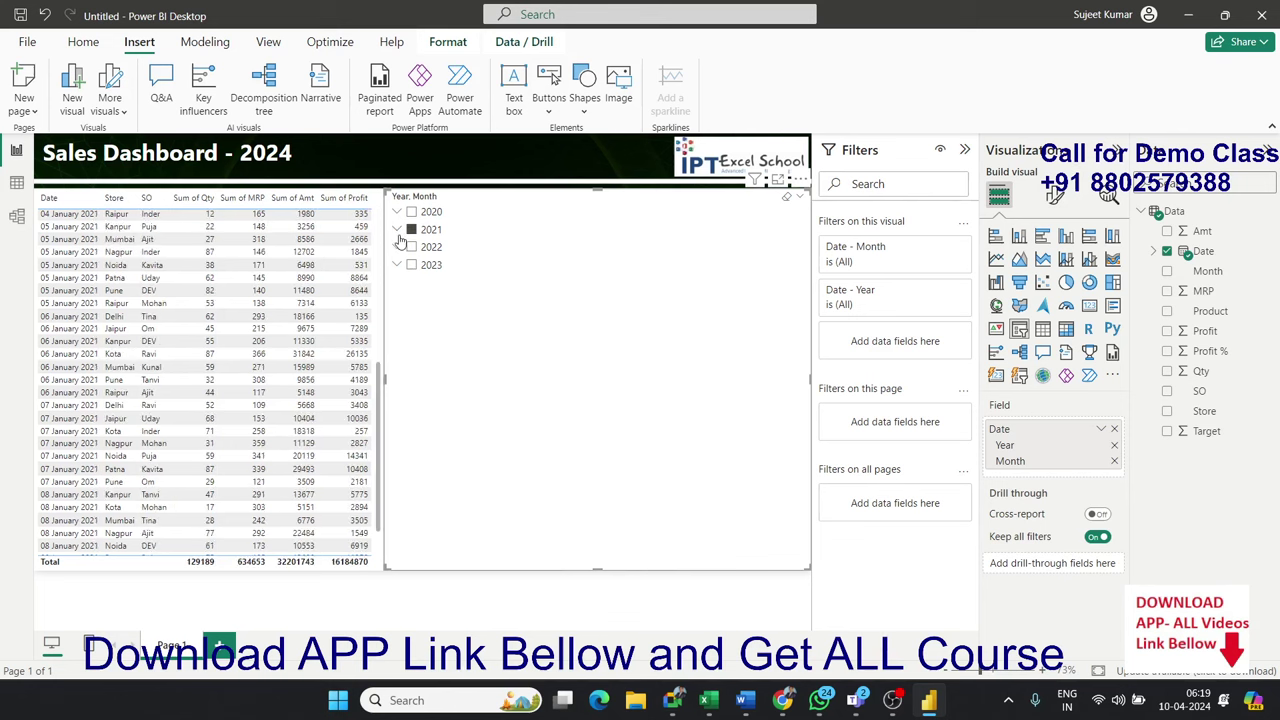
click(397, 230)
click(397, 230)
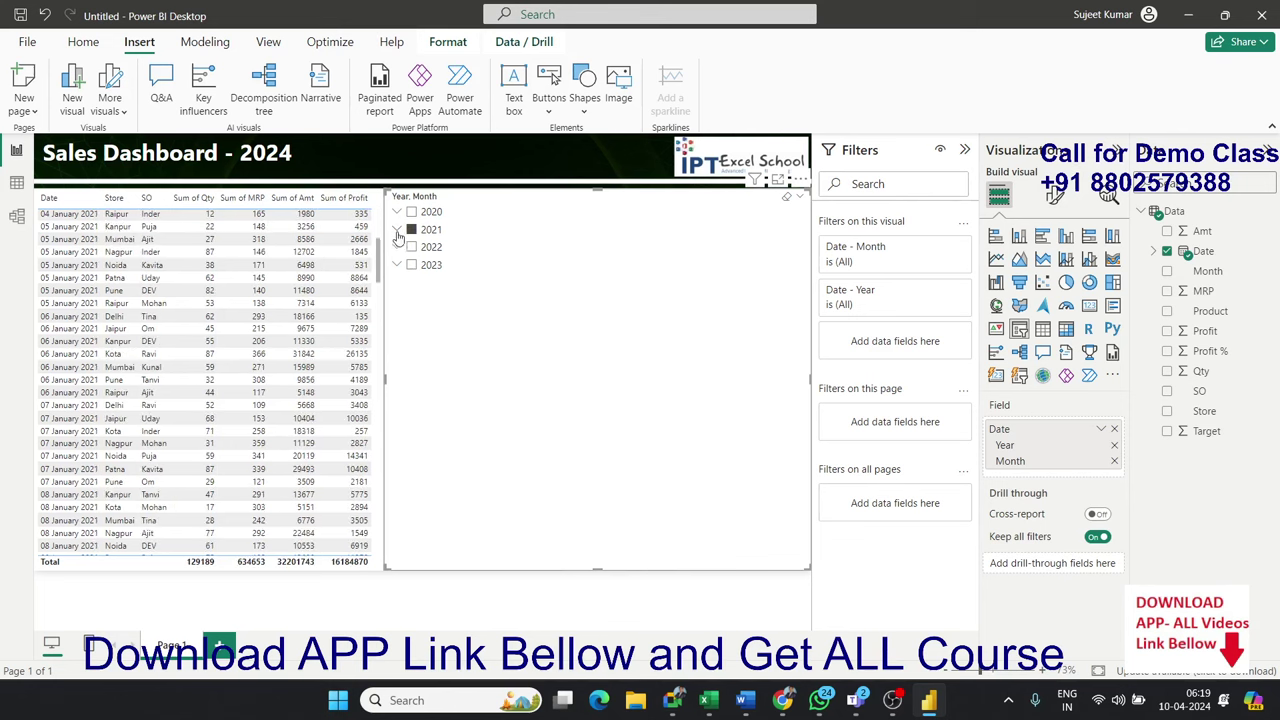
click(1115, 461)
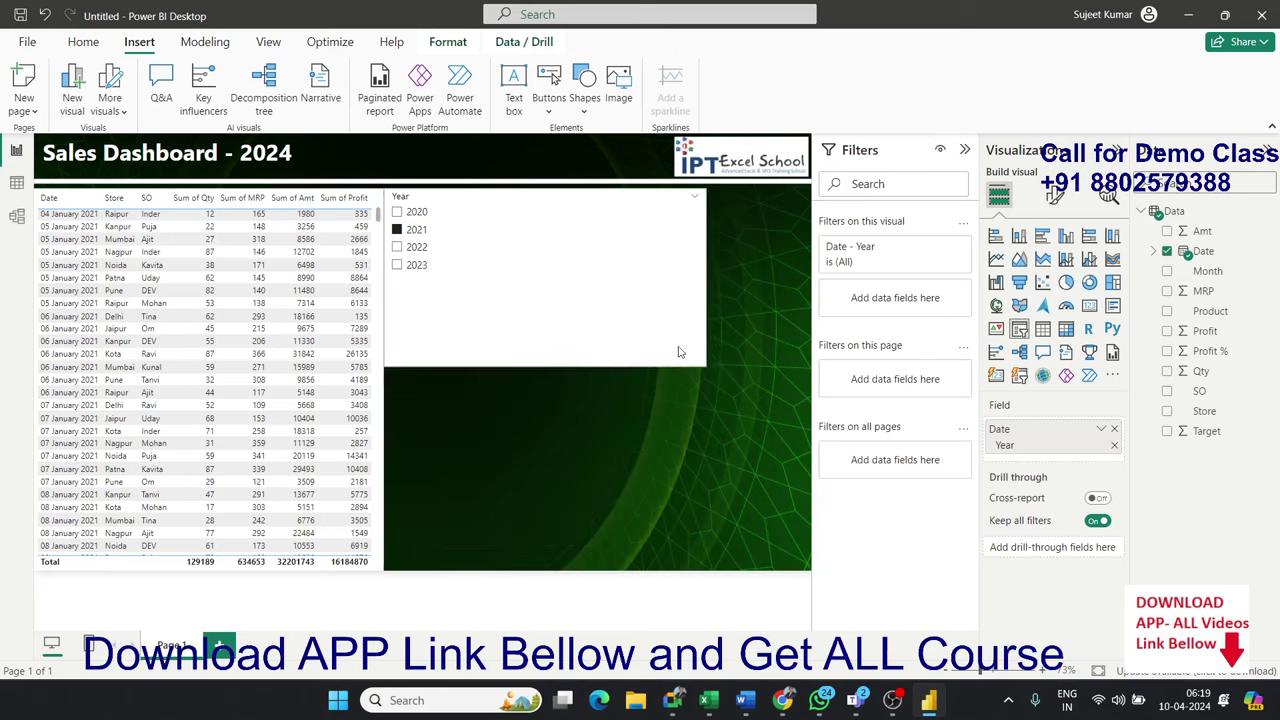
Set the Year slicer's style to Tile and stretch it into a wide, short strip beside the table.
drag(799, 550, 511, 309)
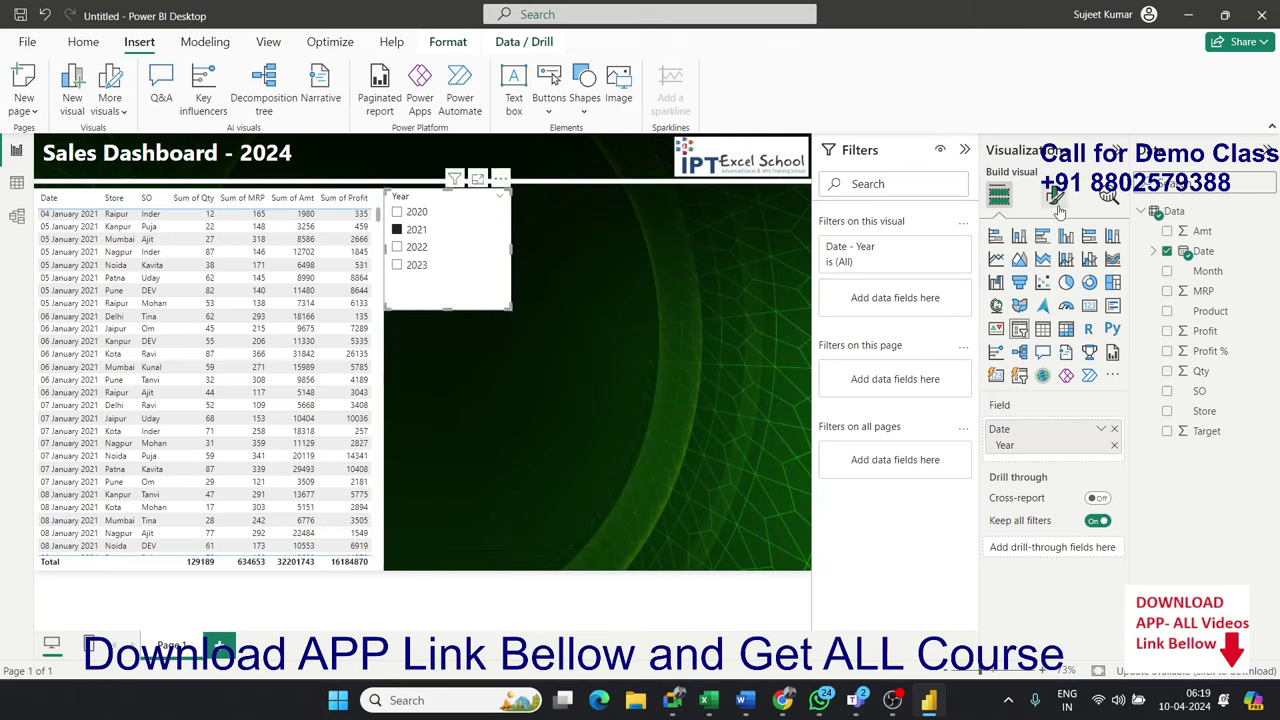
click(1054, 196)
click(1021, 313)
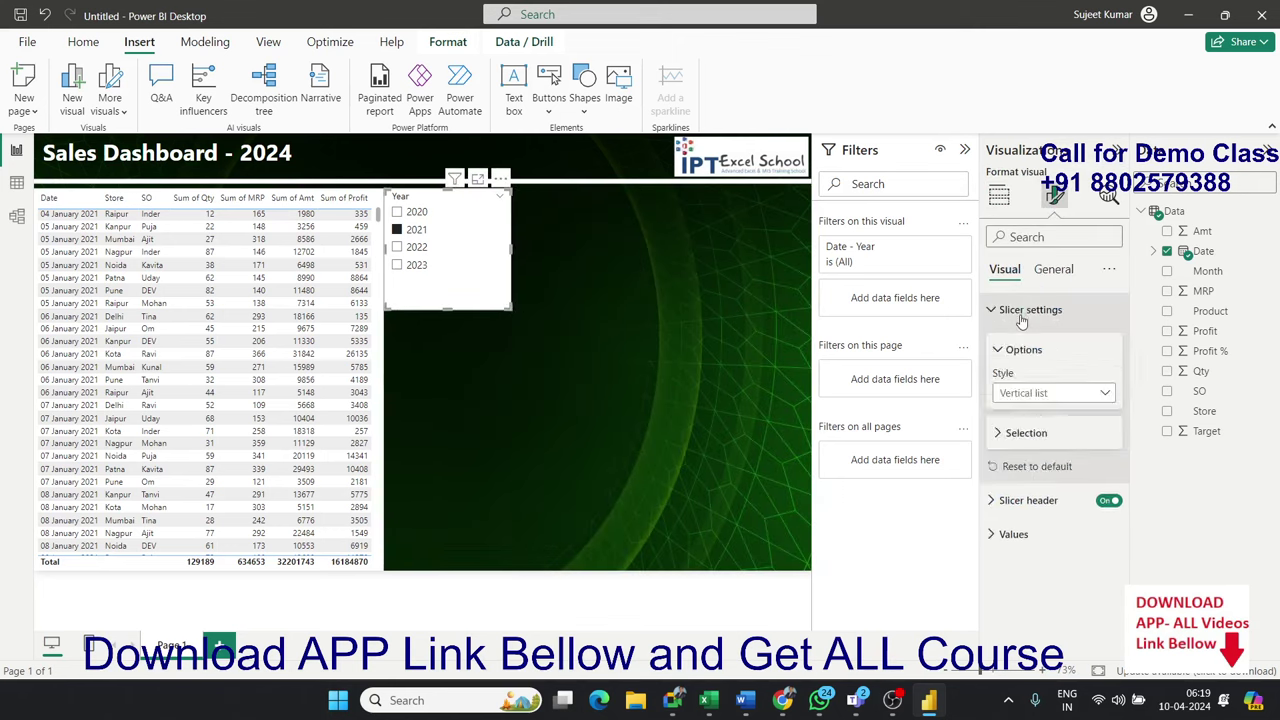
click(1021, 316)
click(1021, 316)
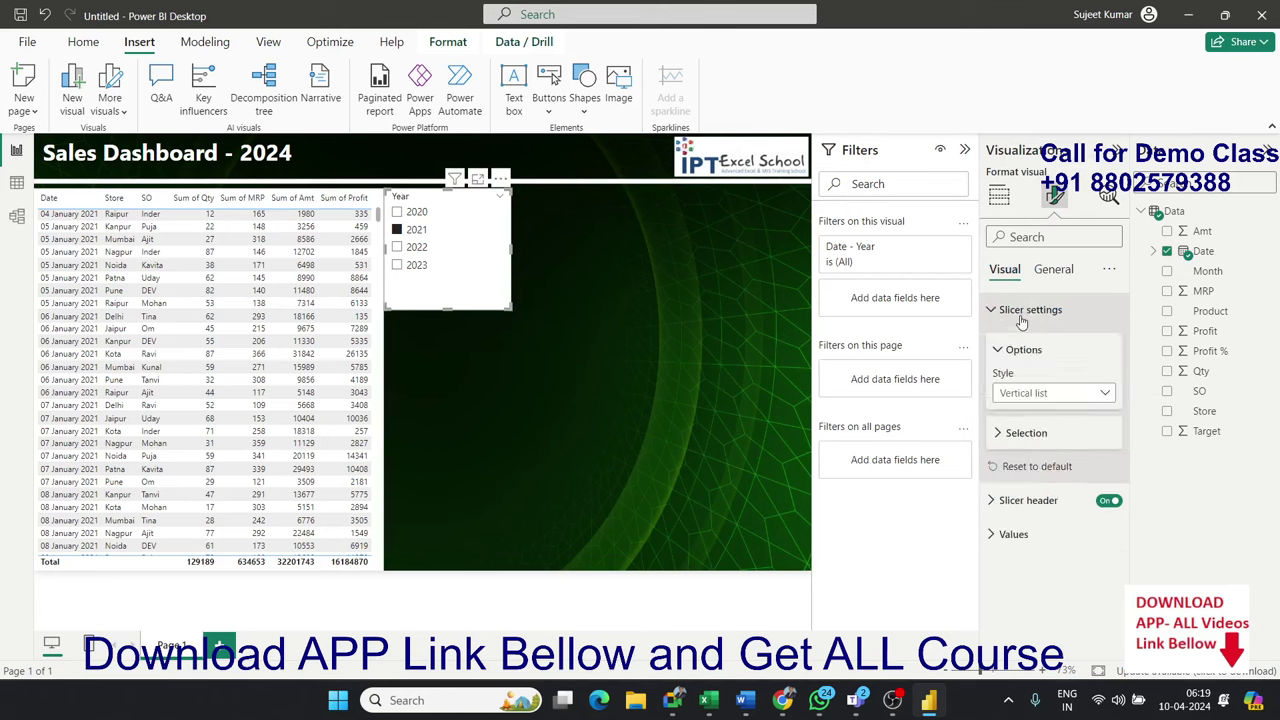
click(1037, 398)
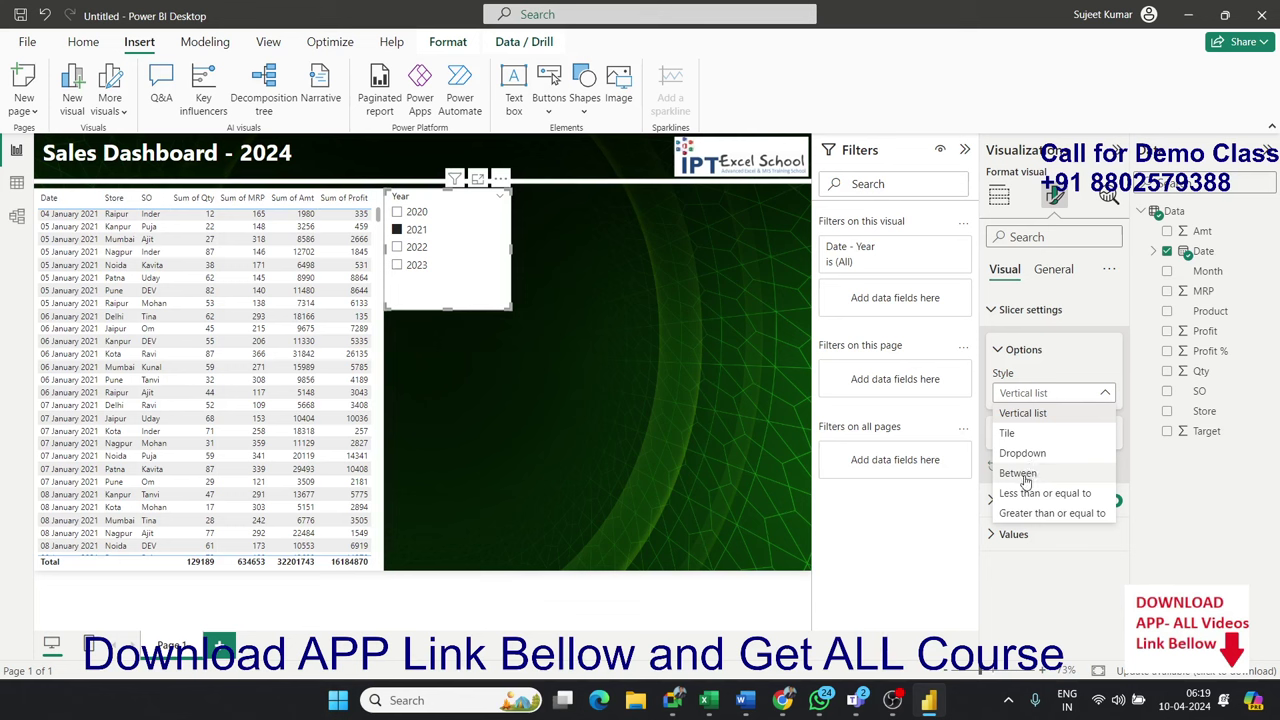
click(1017, 440)
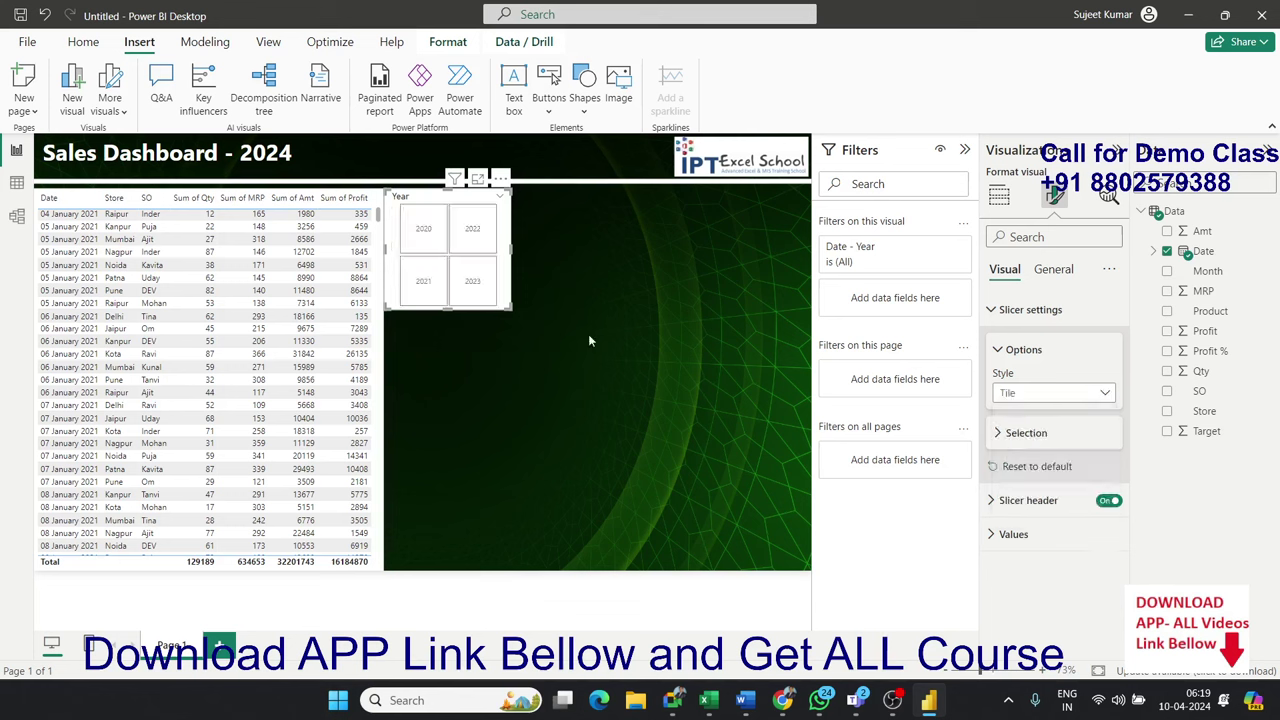
drag(507, 306, 762, 248)
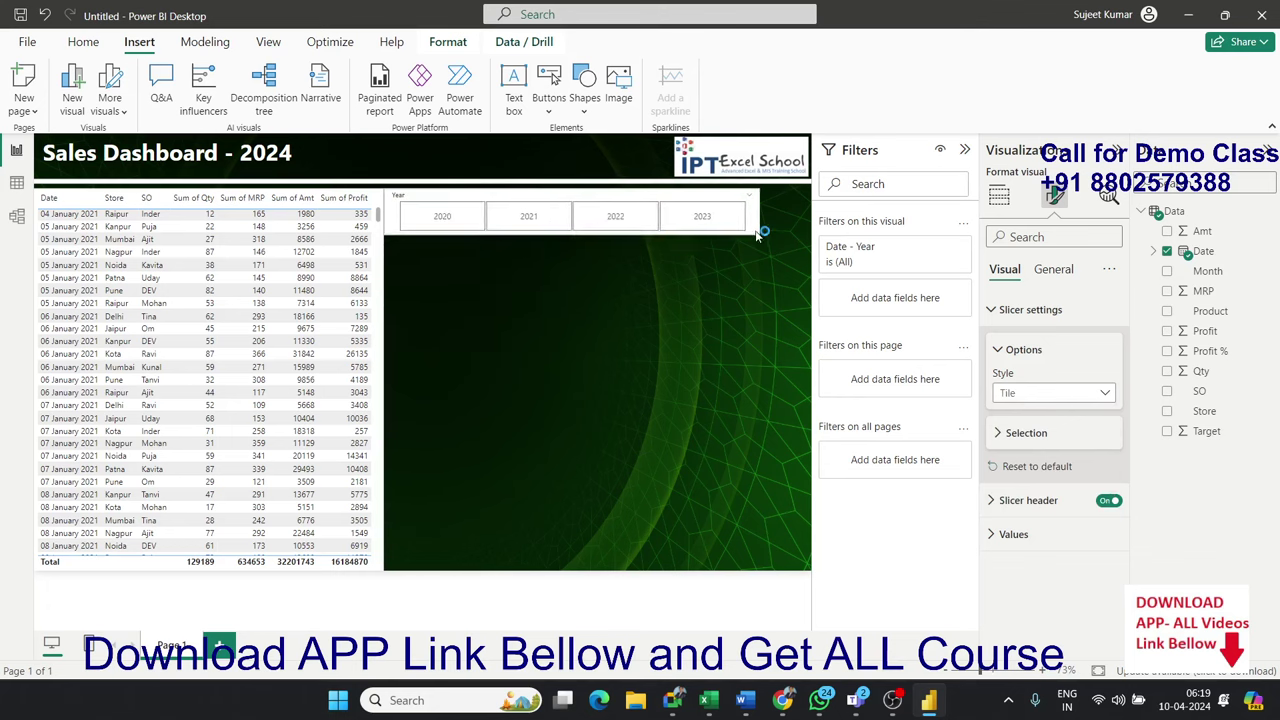
drag(491, 199, 515, 207)
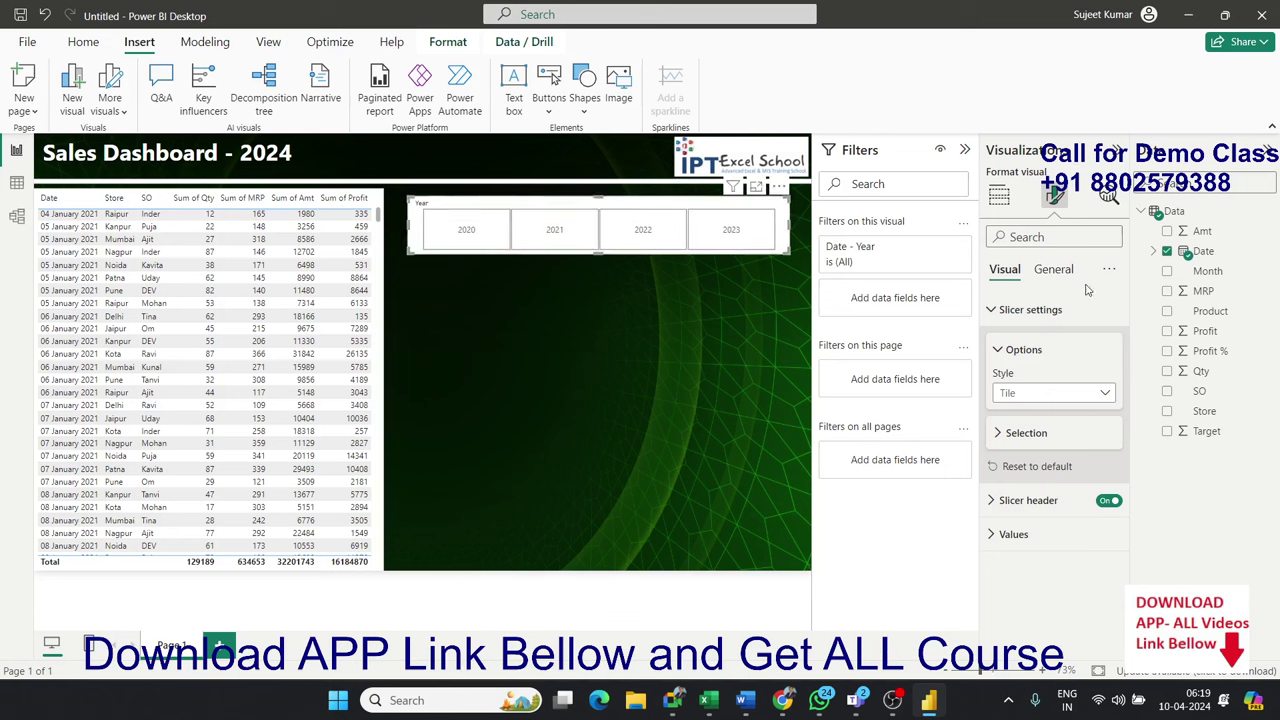
Turn off the year slicer's background and Year header, and make it slightly smaller.
click(1053, 270)
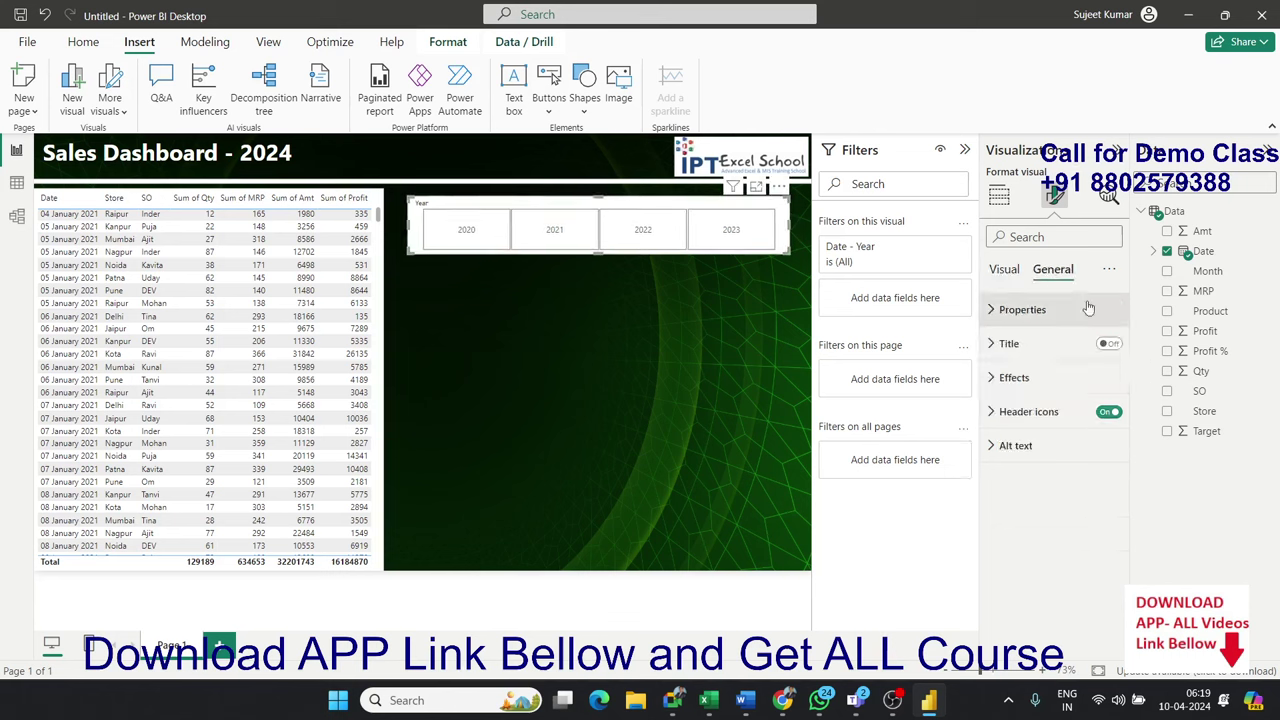
click(1013, 380)
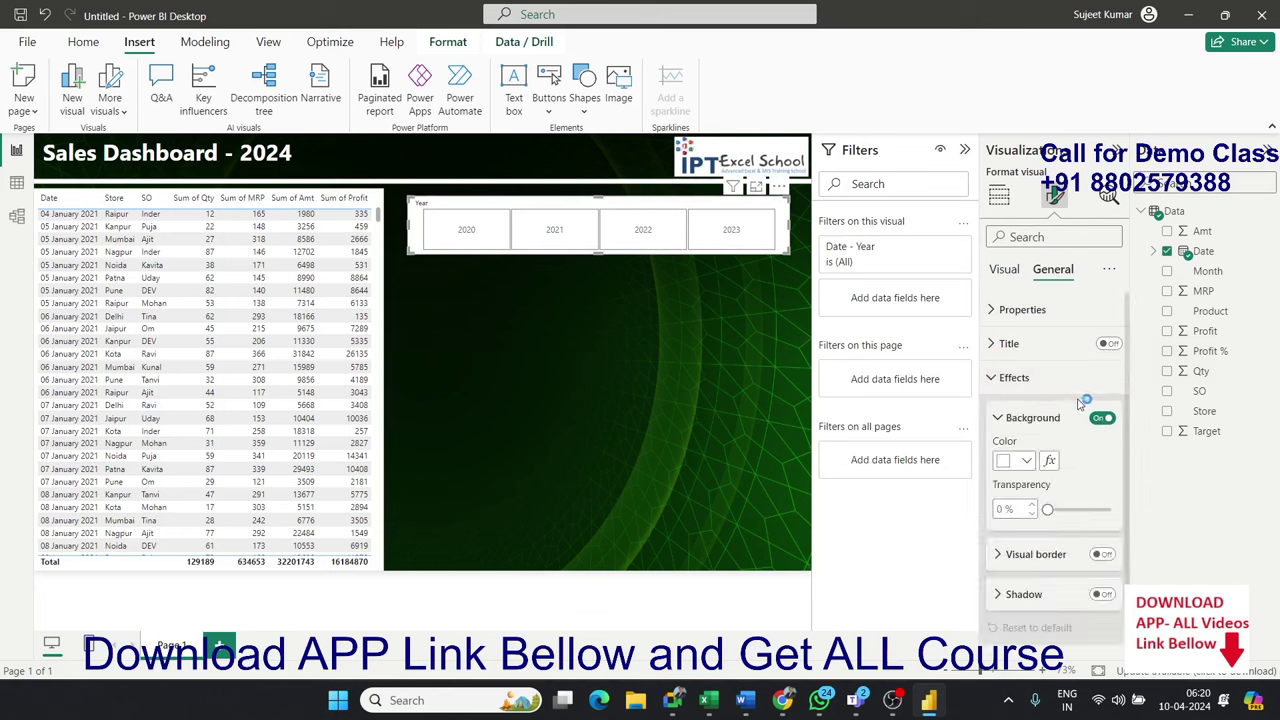
click(1099, 418)
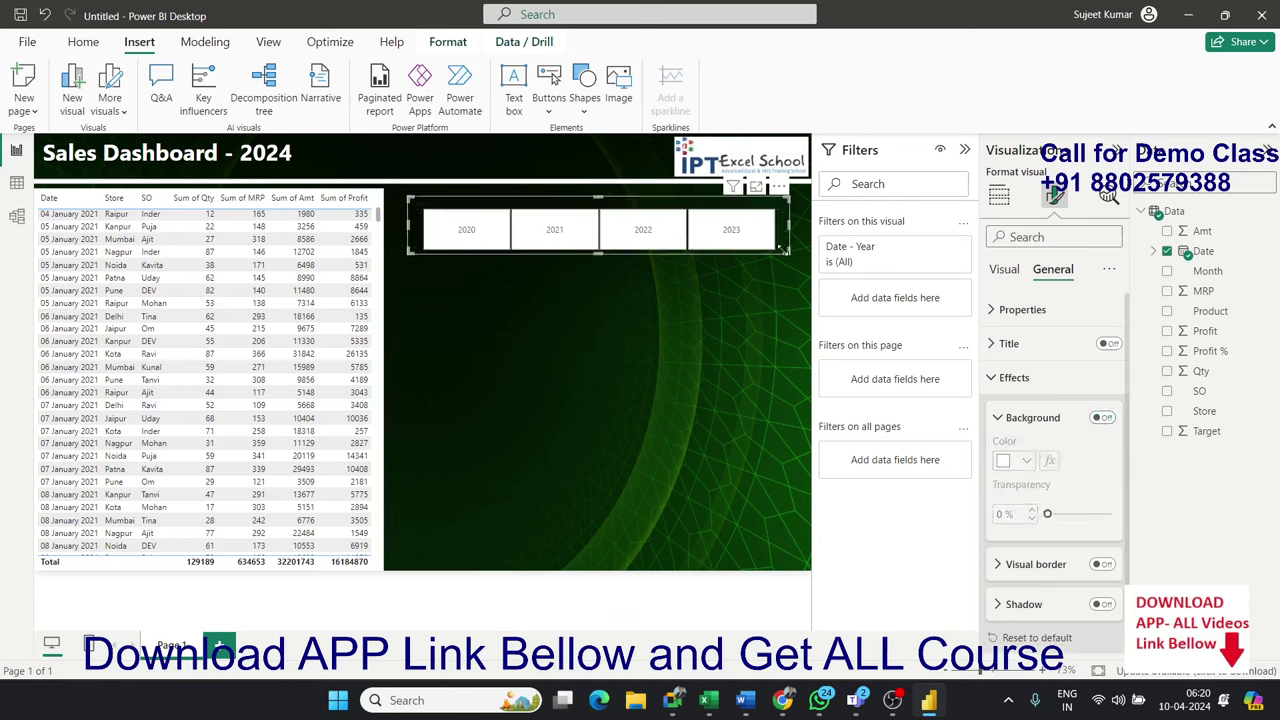
drag(784, 250, 760, 232)
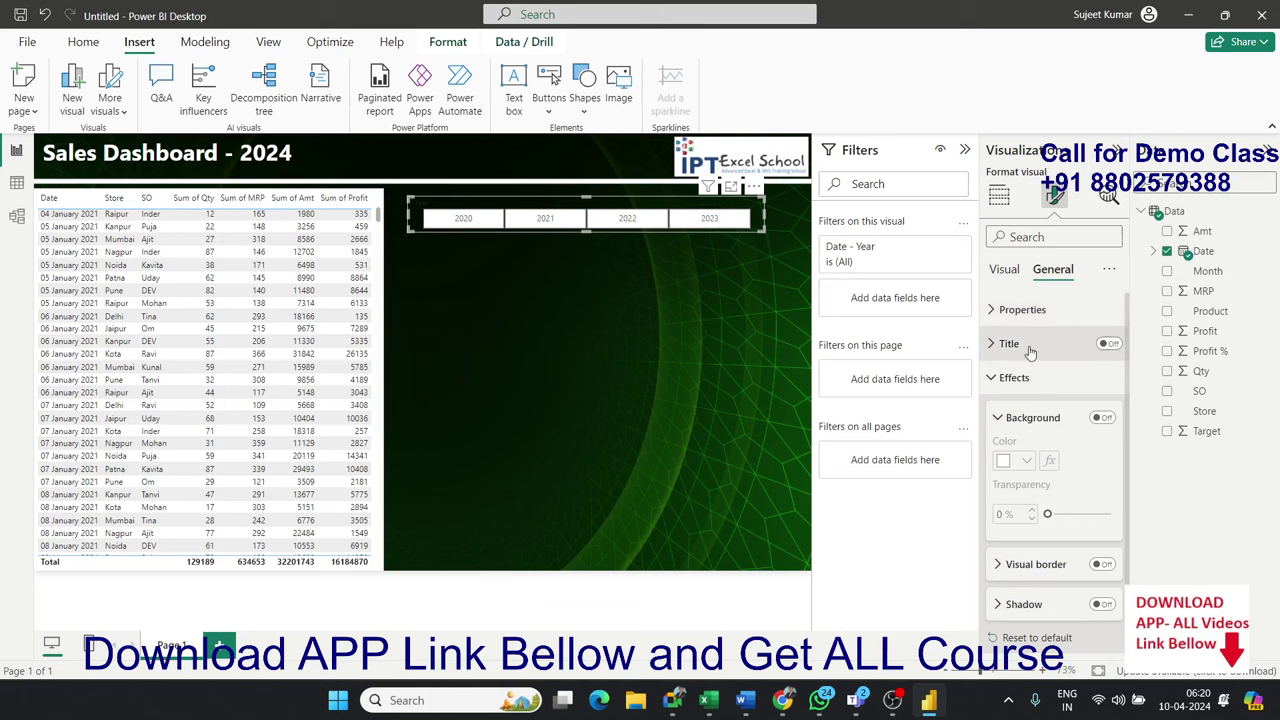
click(1004, 269)
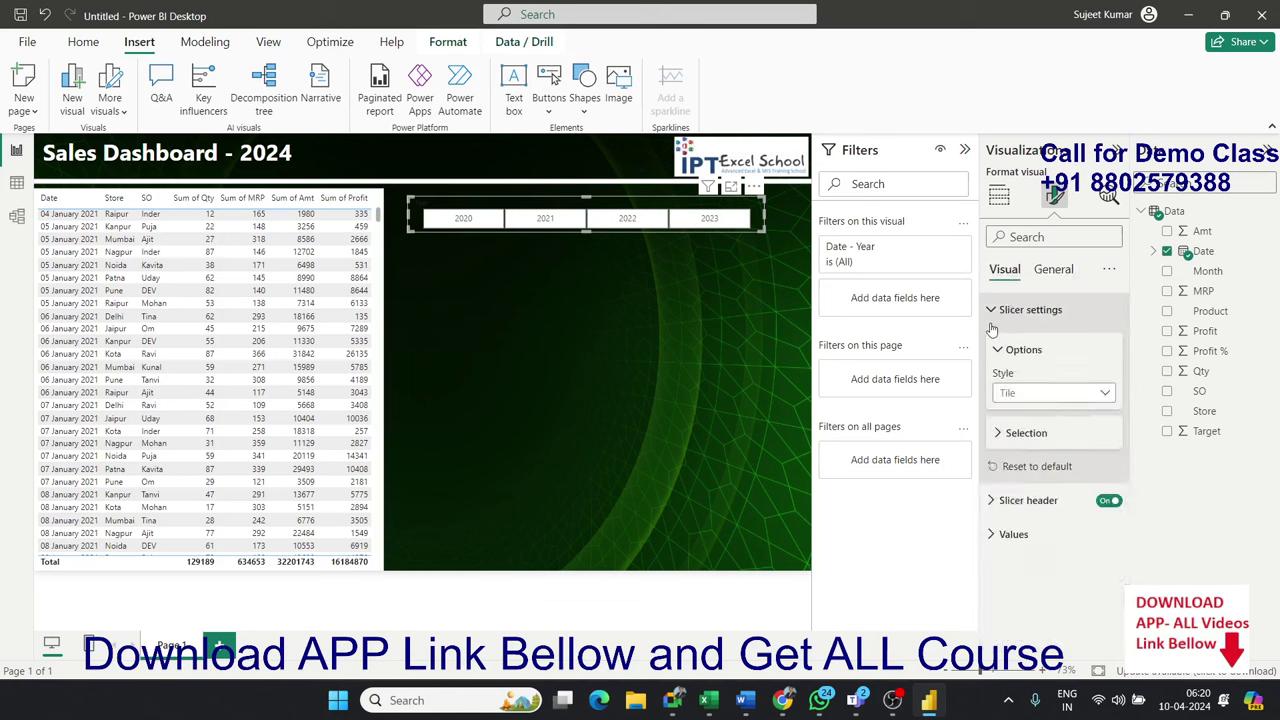
click(1106, 503)
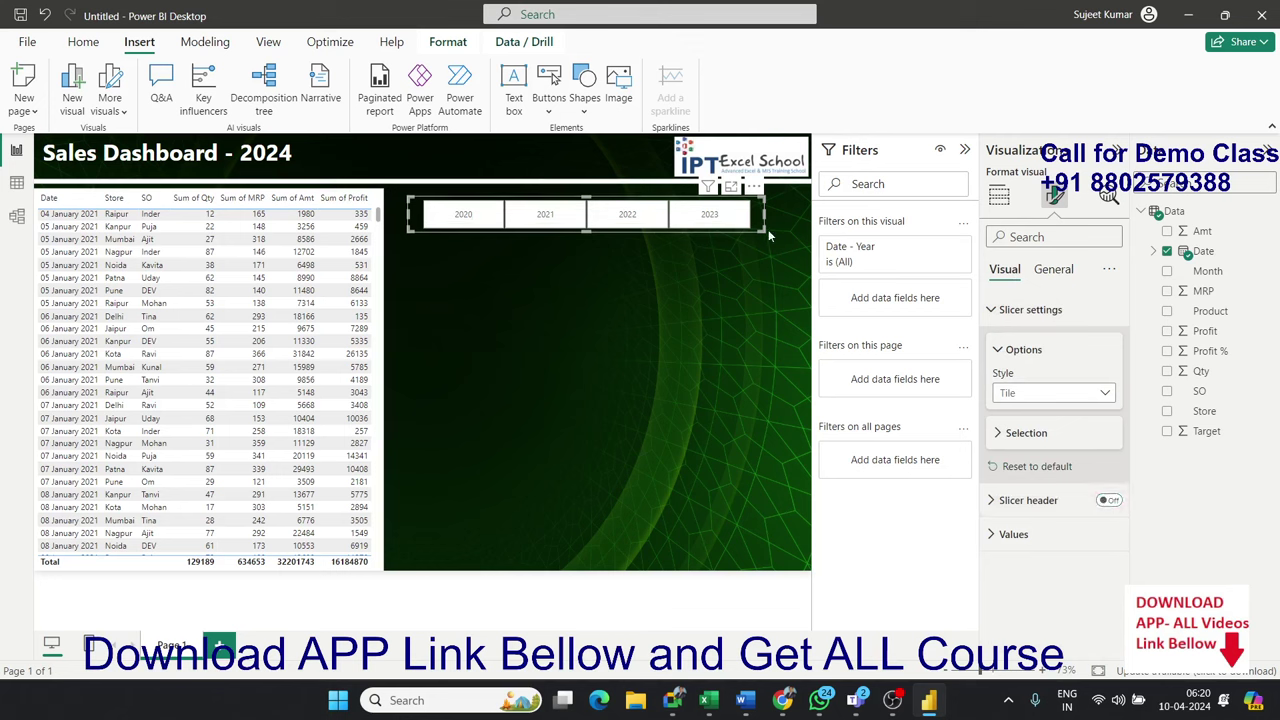
click(998, 311)
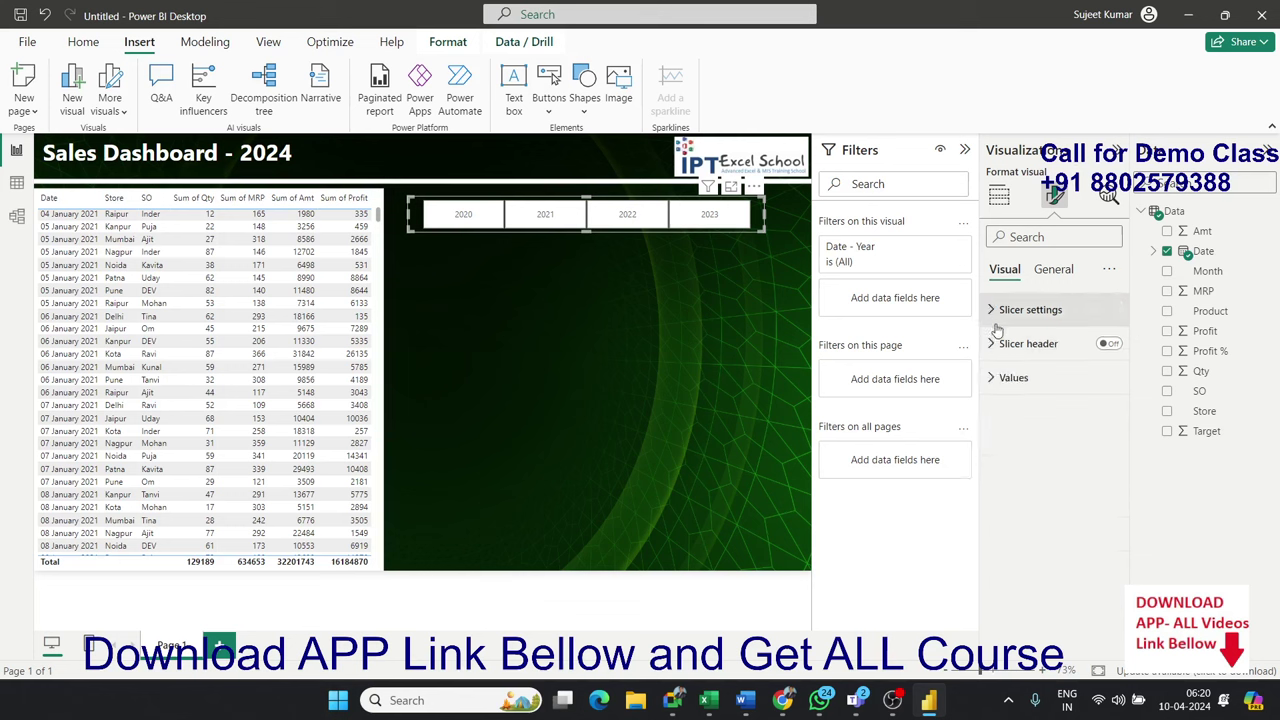
Give the year tiles a dark blue background with bold white labels, and narrow the slicer.
click(990, 380)
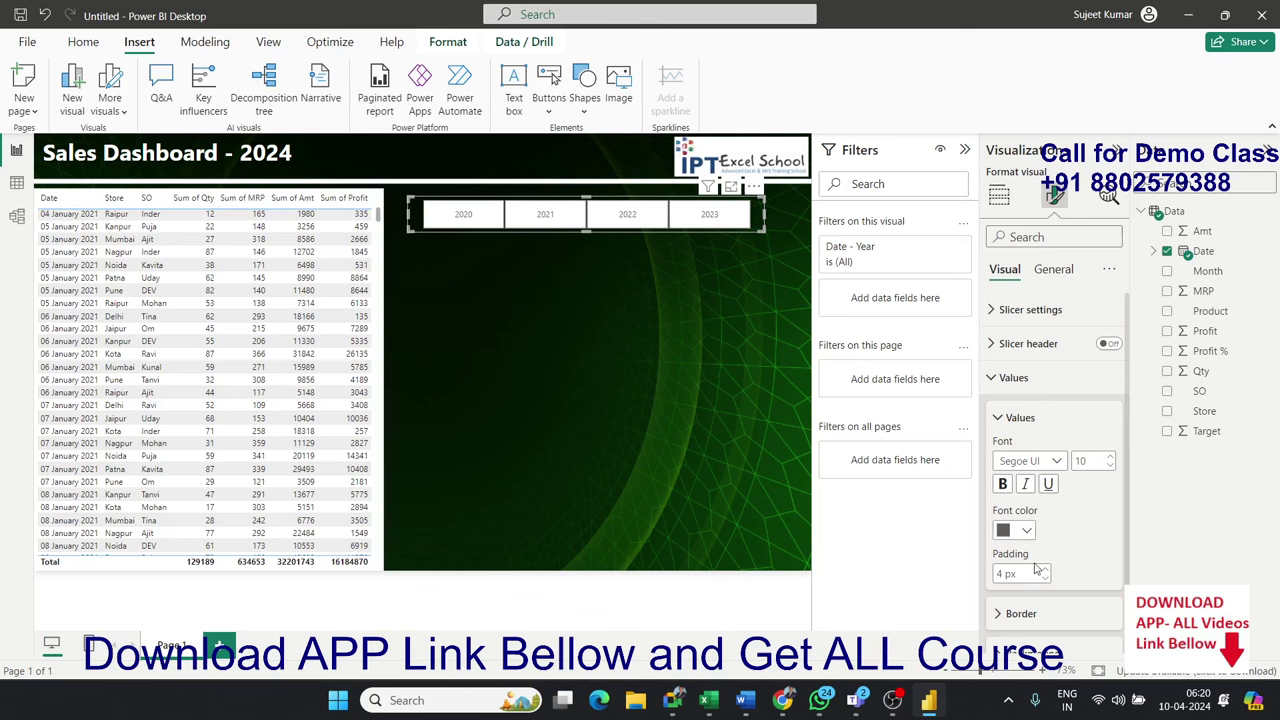
scroll(1040, 566, down, 1)
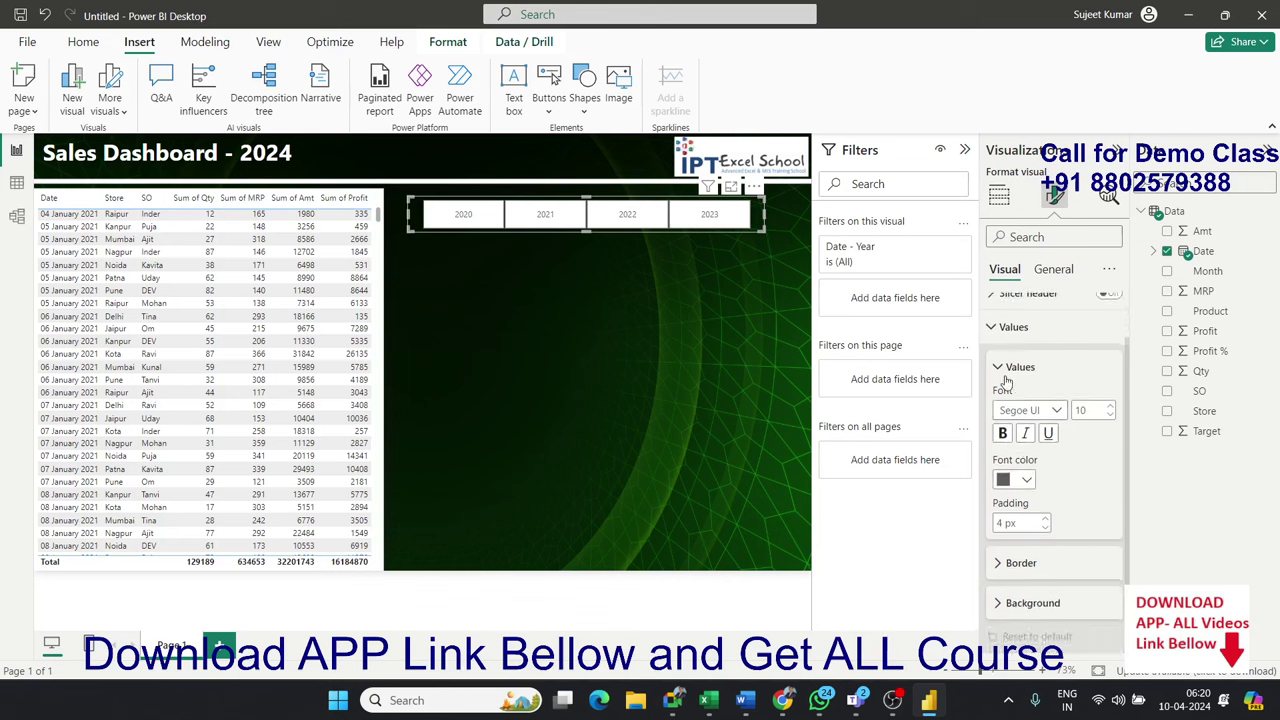
click(1016, 608)
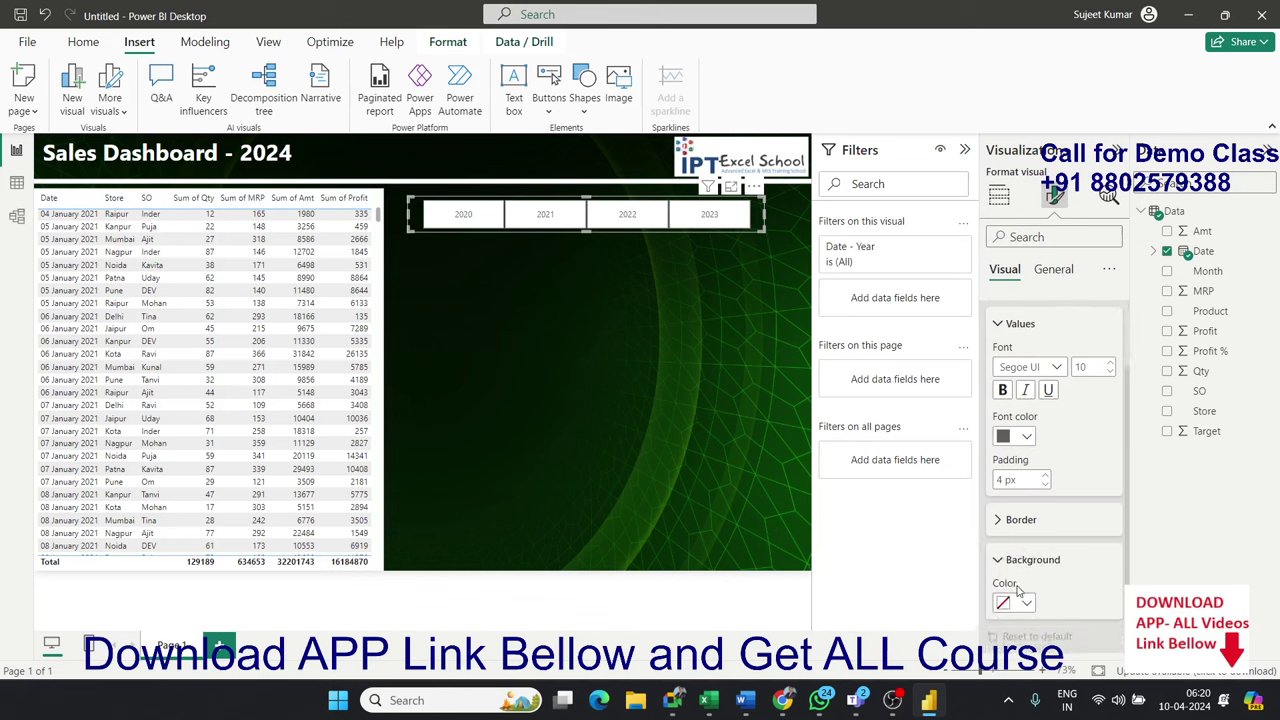
click(1026, 604)
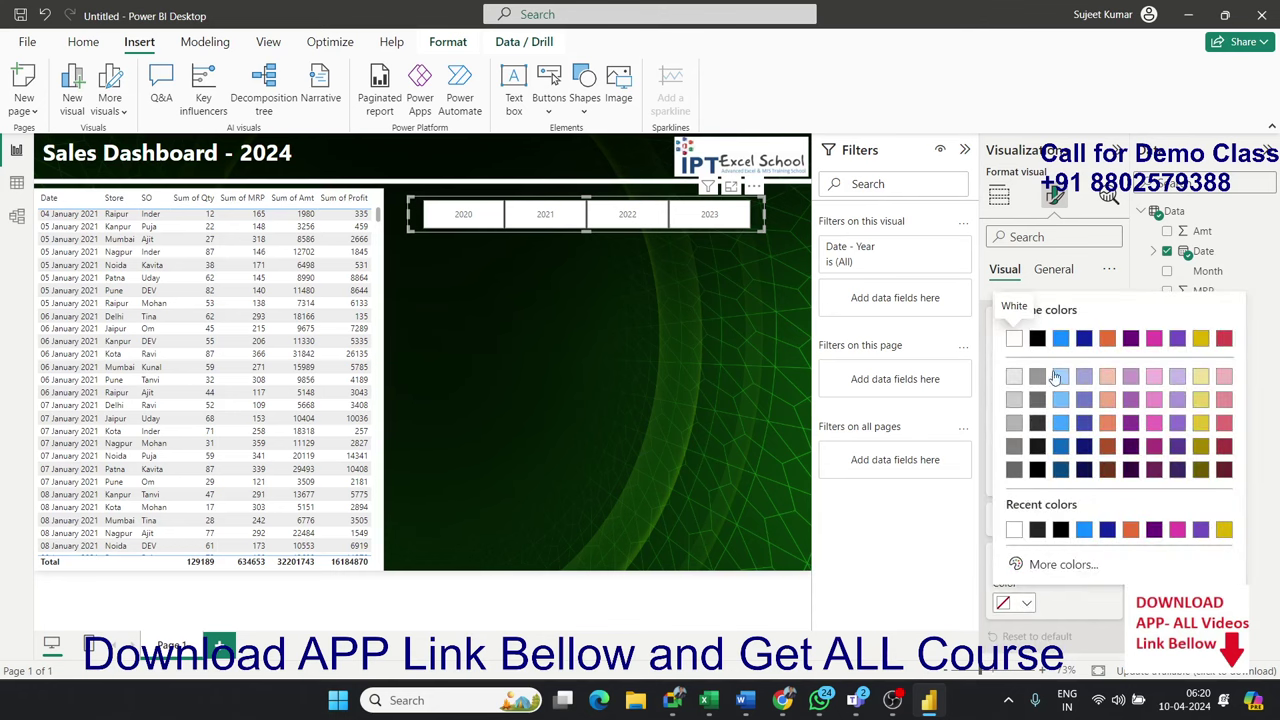
click(1084, 339)
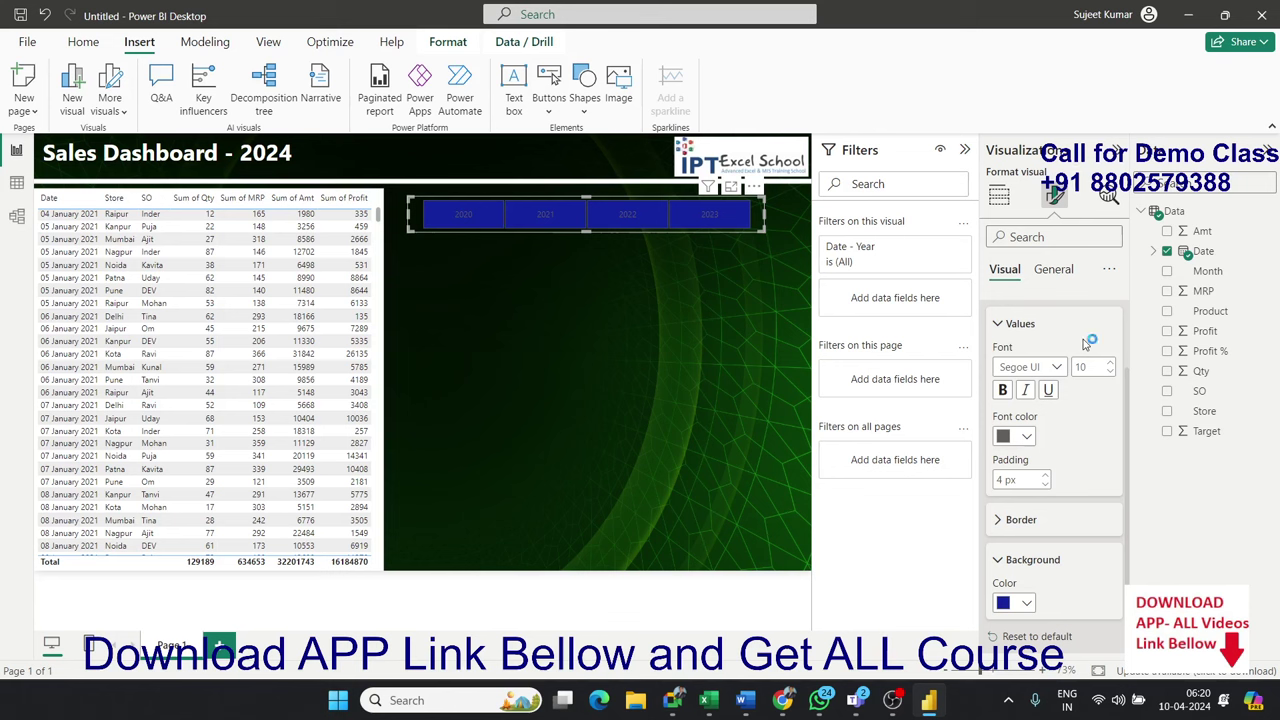
click(1030, 440)
click(1016, 174)
click(1003, 389)
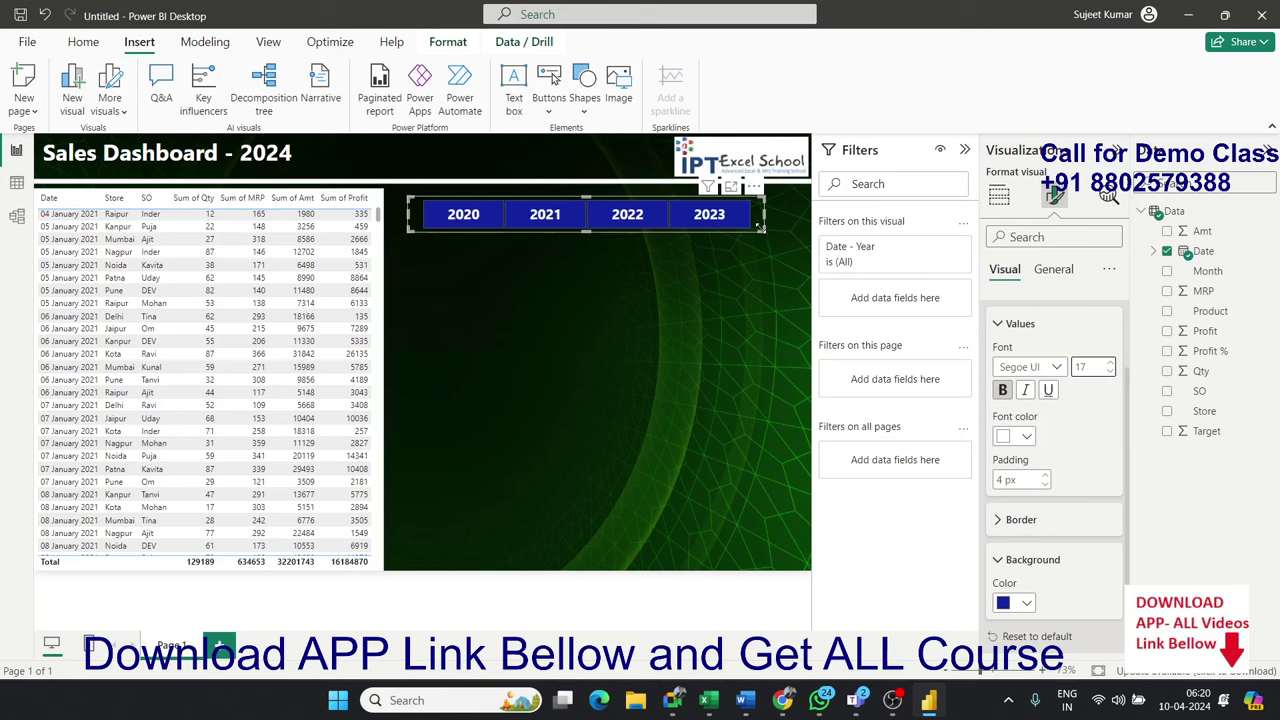
mouse_move(760, 227)
mouse_down()
mouse_move(652, 232)
mouse_move(537, 177)
mouse_up()
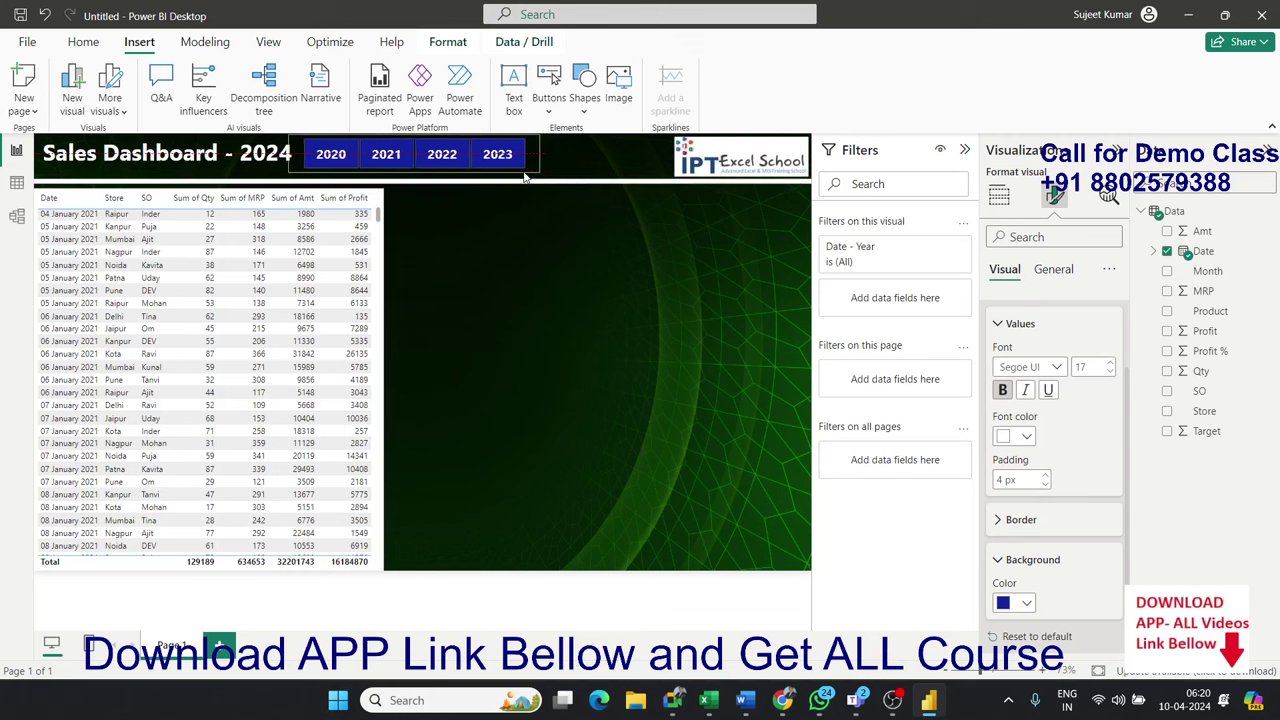
Move the year slicer beside the title and delete '- 2024' from the title text.
drag(535, 177, 521, 176)
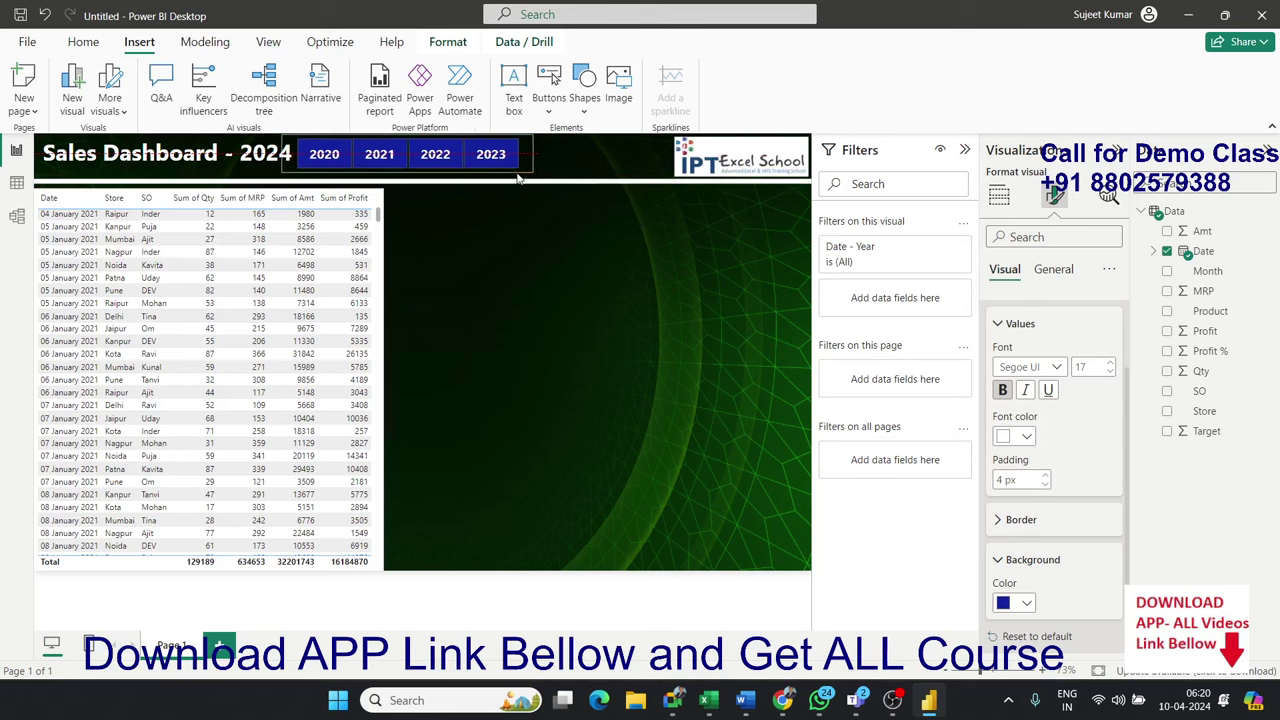
click(551, 291)
click(200, 155)
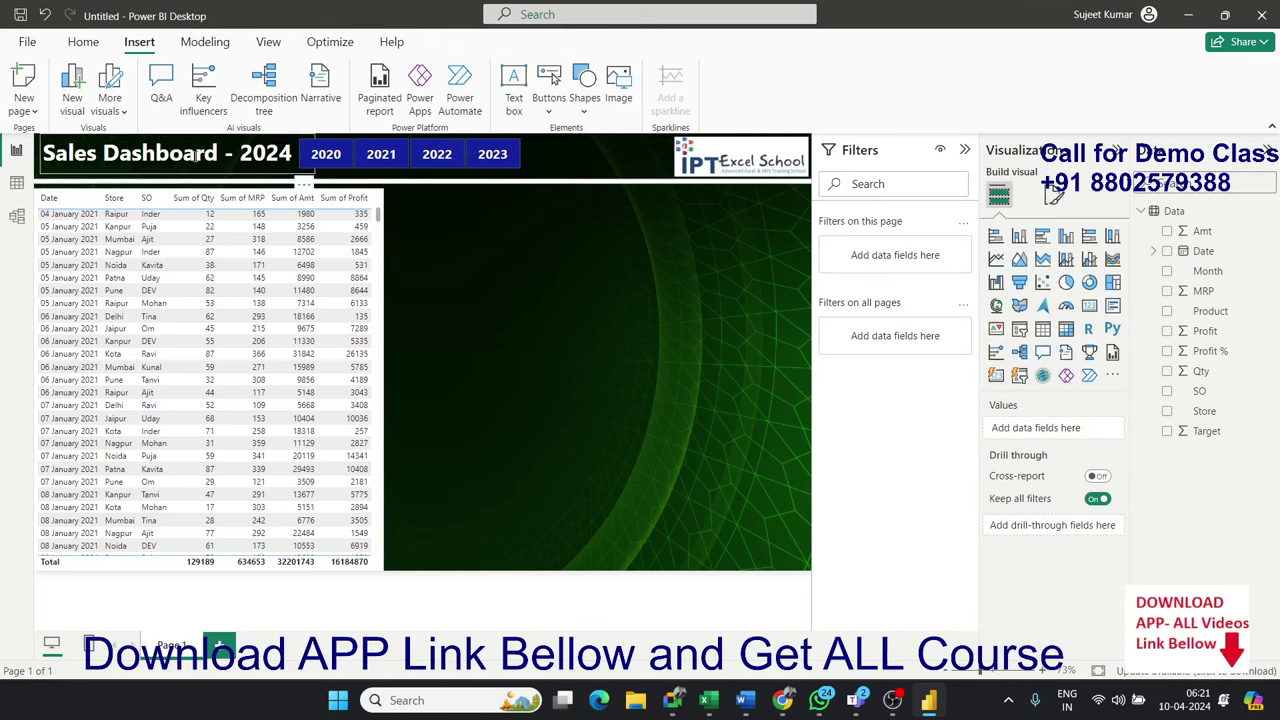
click(233, 155)
drag(233, 155, 291, 154)
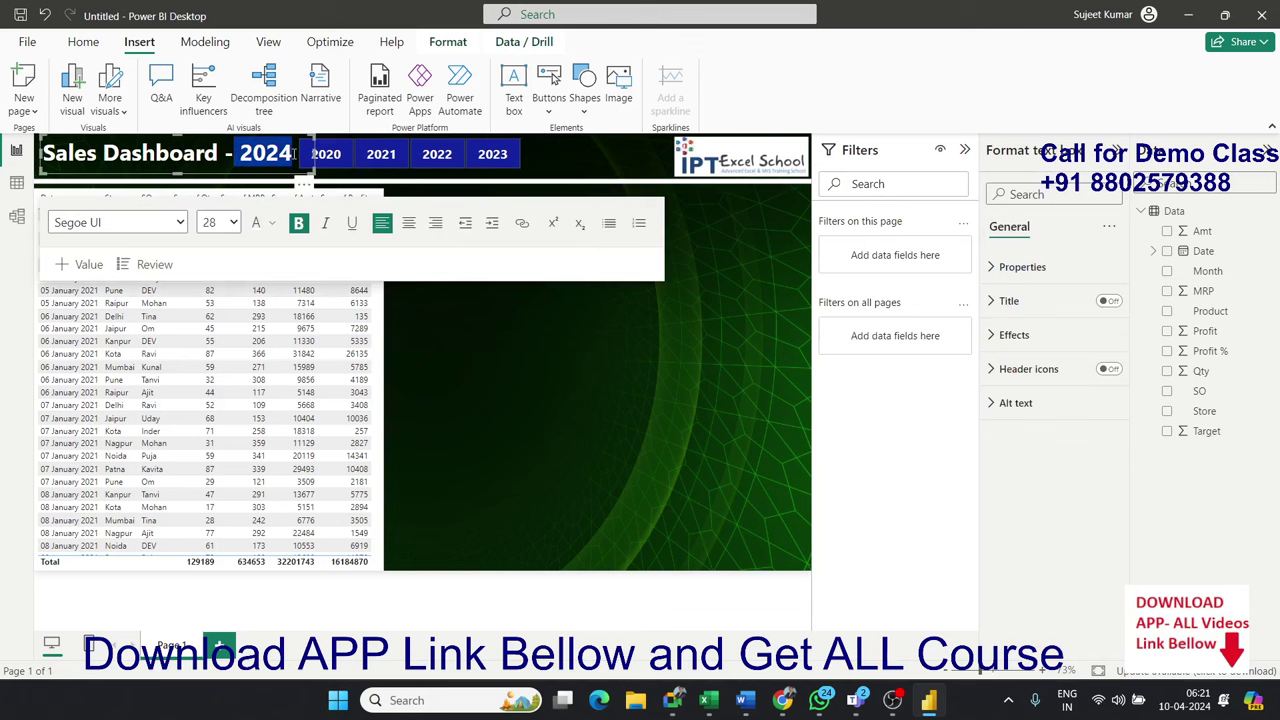
key(Delete)
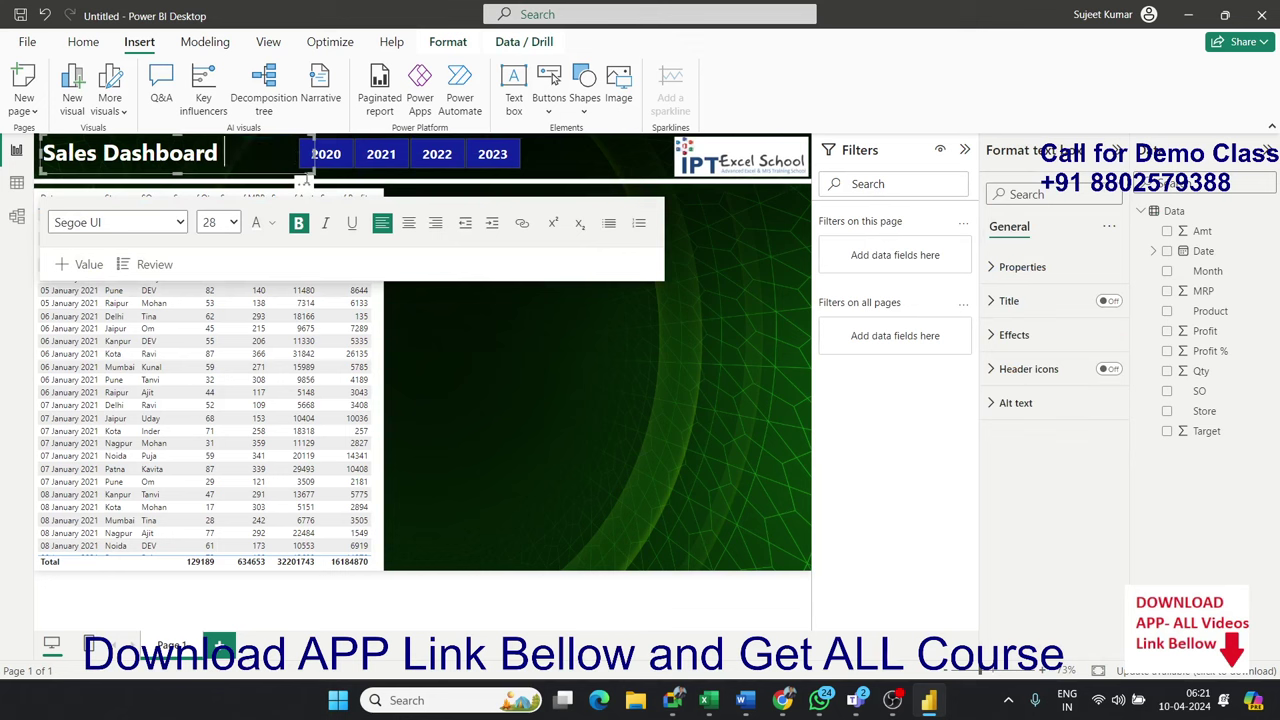
click(574, 395)
Test the slicer by selecting and clearing 2023, then widen it leftward toward the title.
click(538, 168)
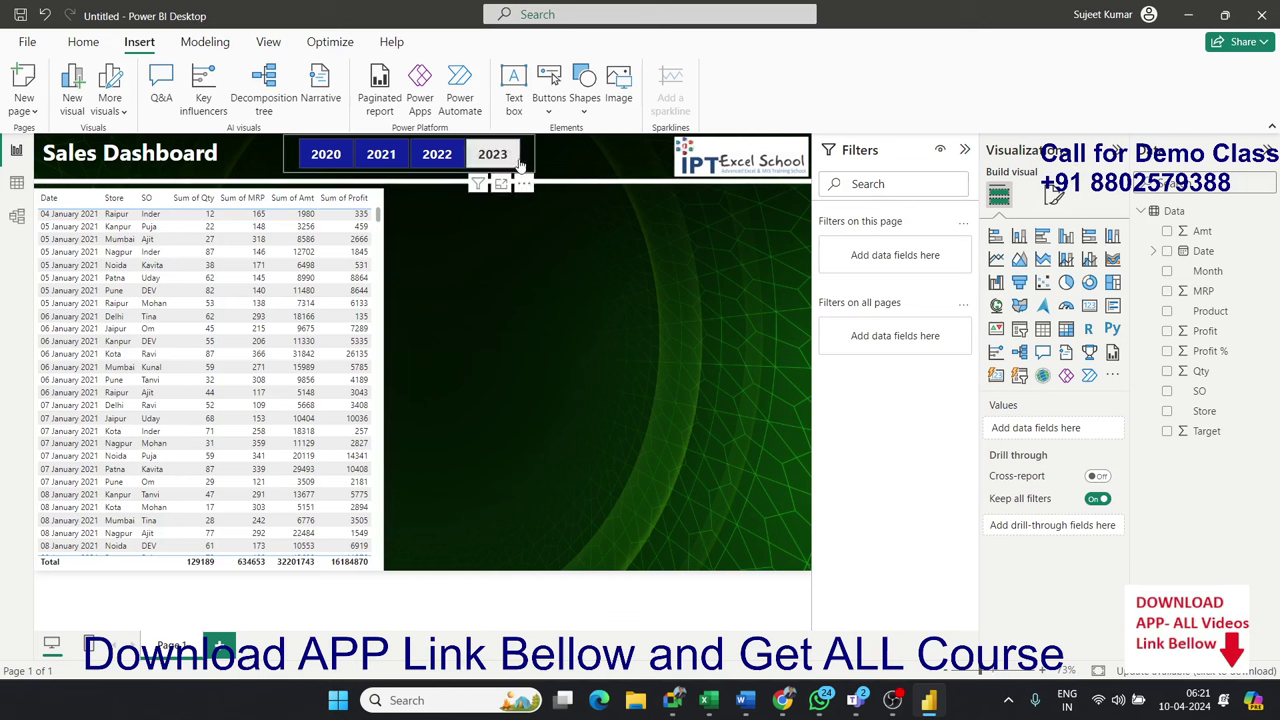
click(487, 157)
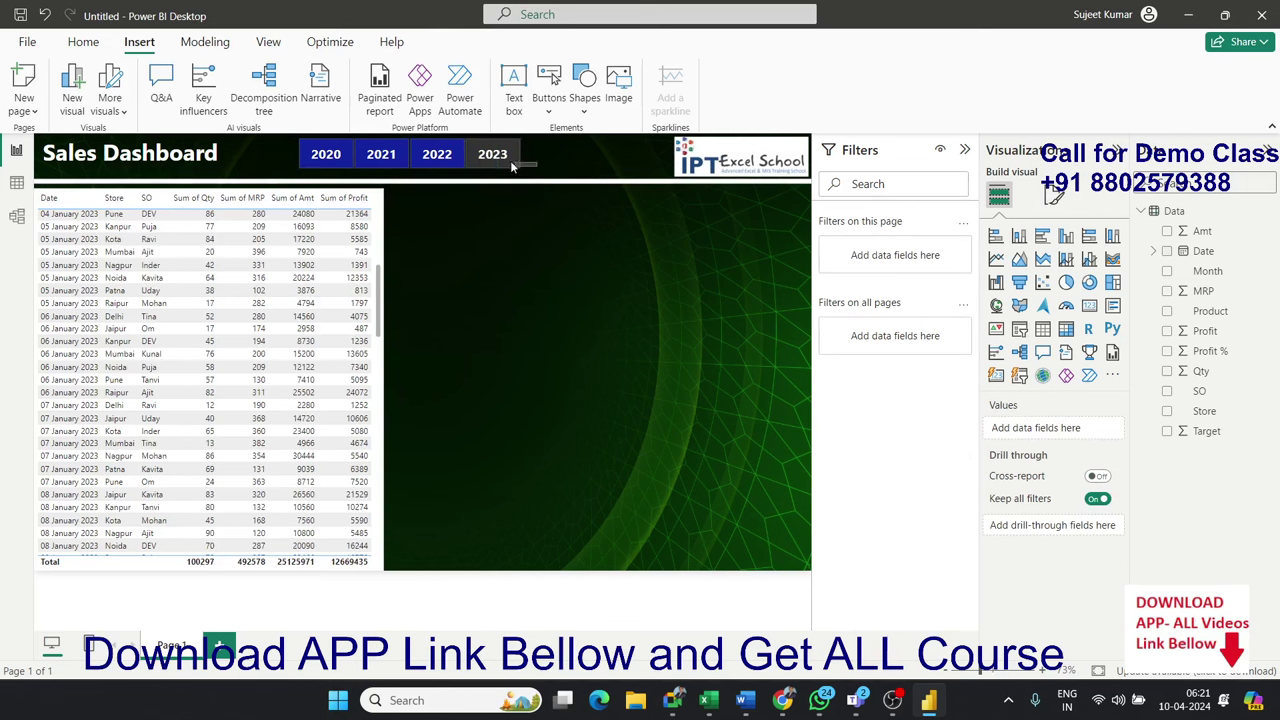
click(484, 158)
click(532, 167)
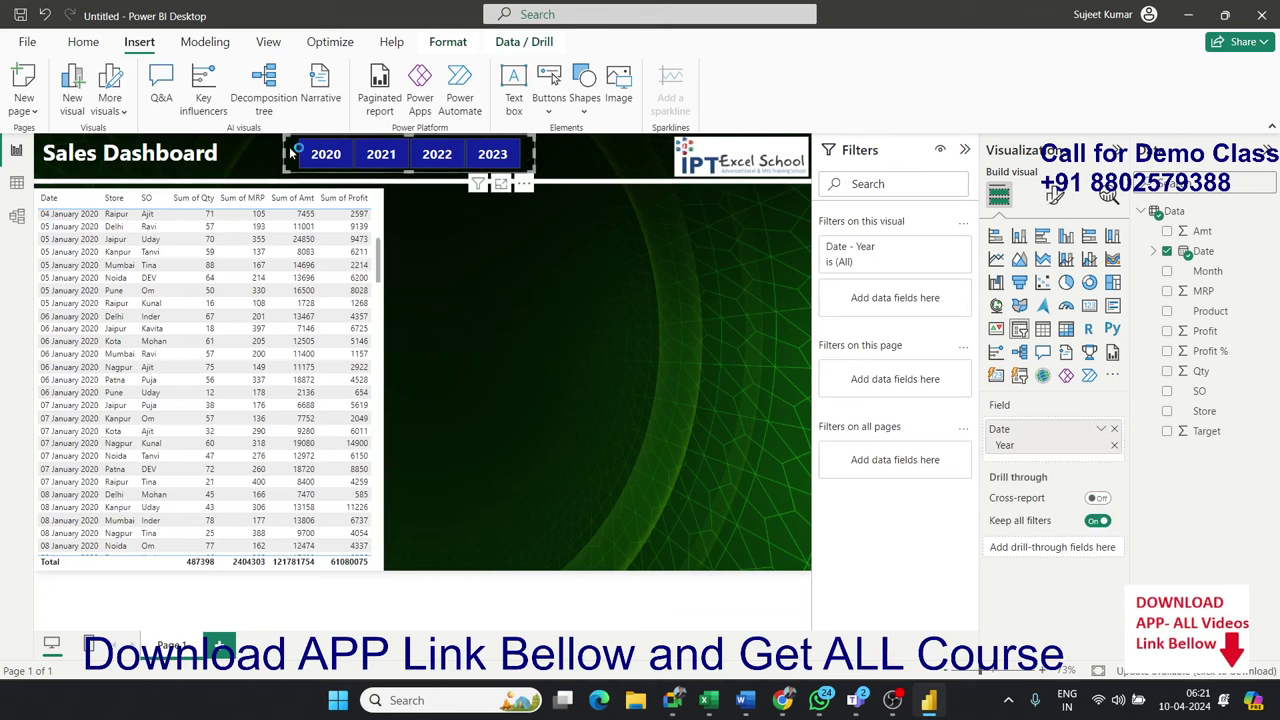
drag(279, 153, 236, 153)
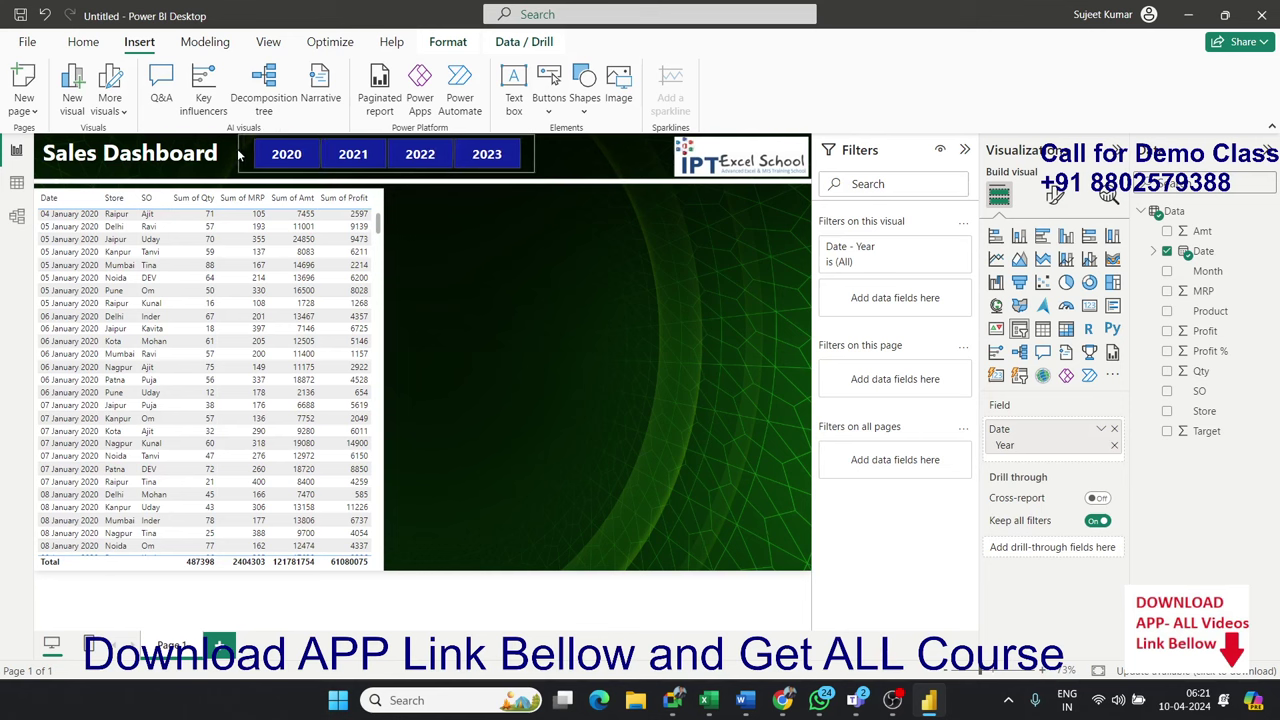
Review the year slicer's effects and values formatting options in Format visual.
click(1055, 195)
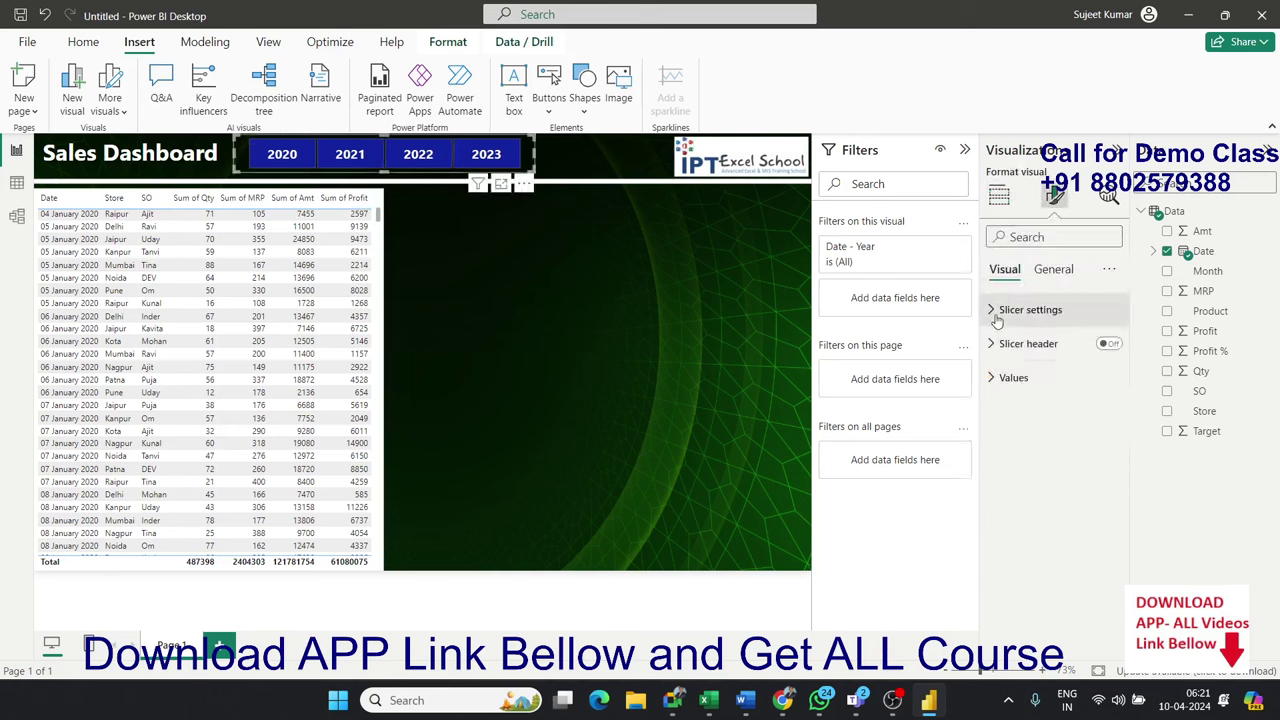
click(1054, 272)
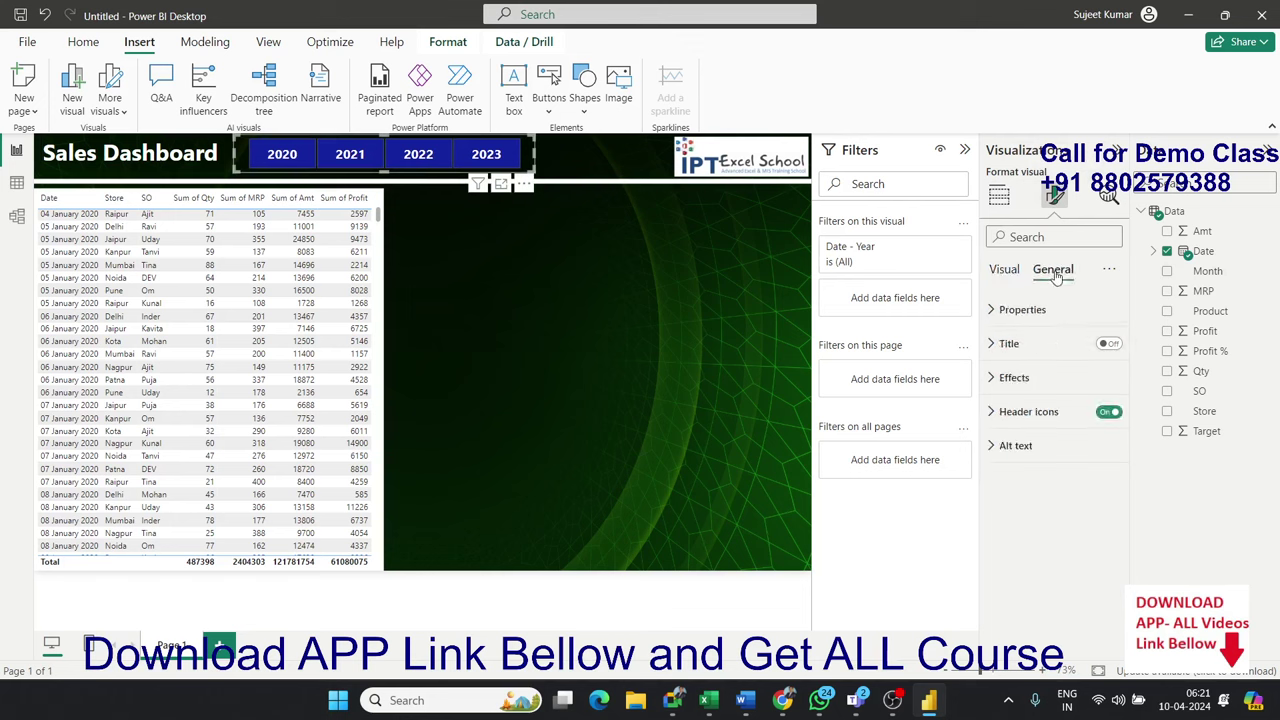
click(994, 382)
scroll(1090, 458, down, 1)
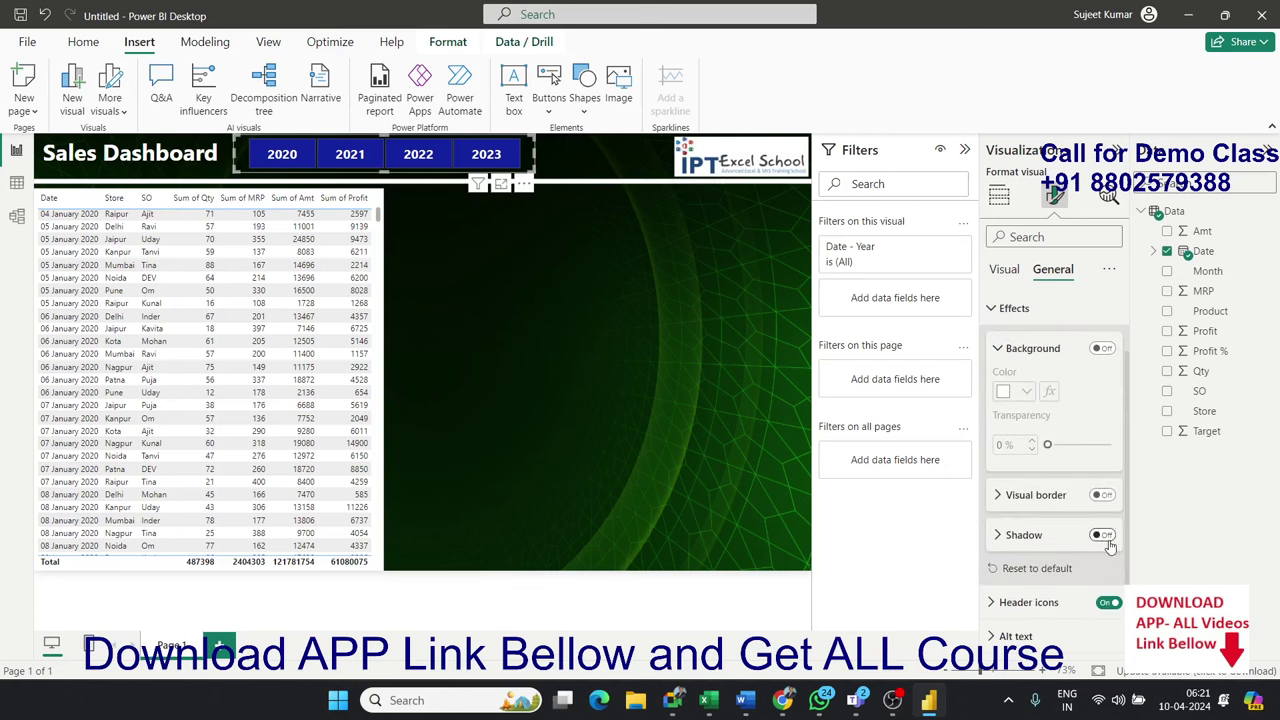
click(630, 400)
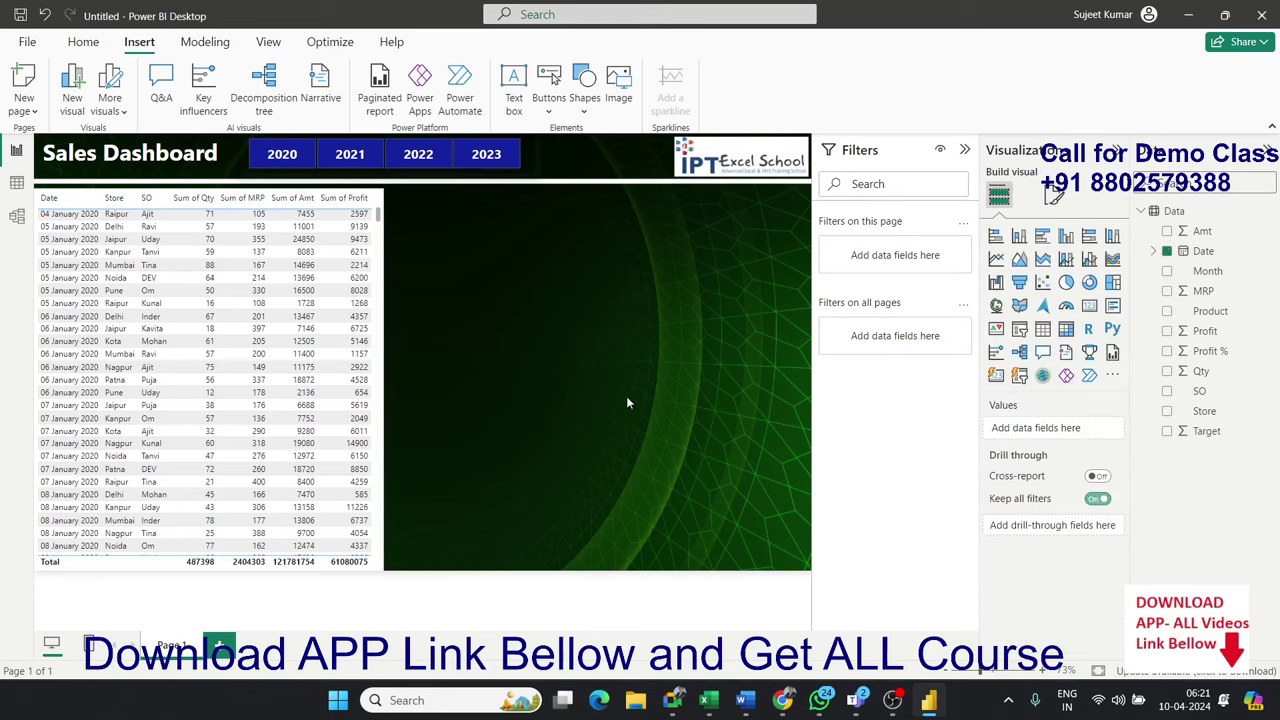
click(533, 168)
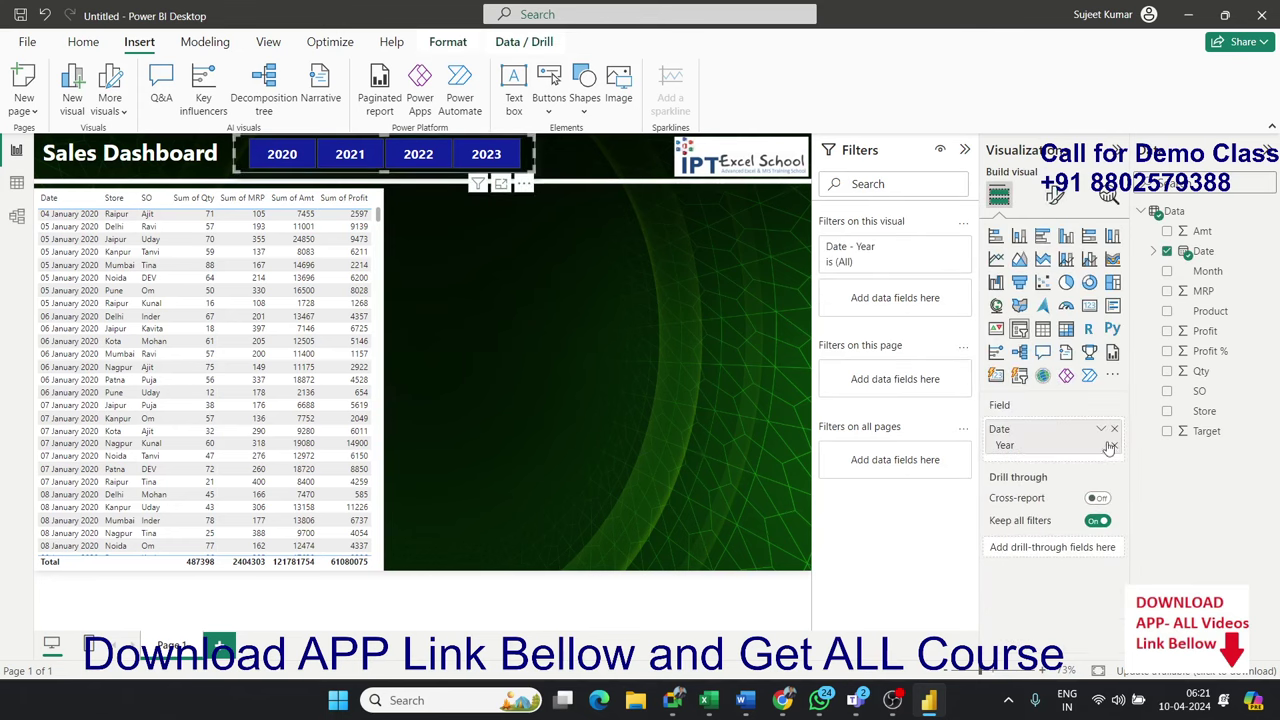
click(1056, 196)
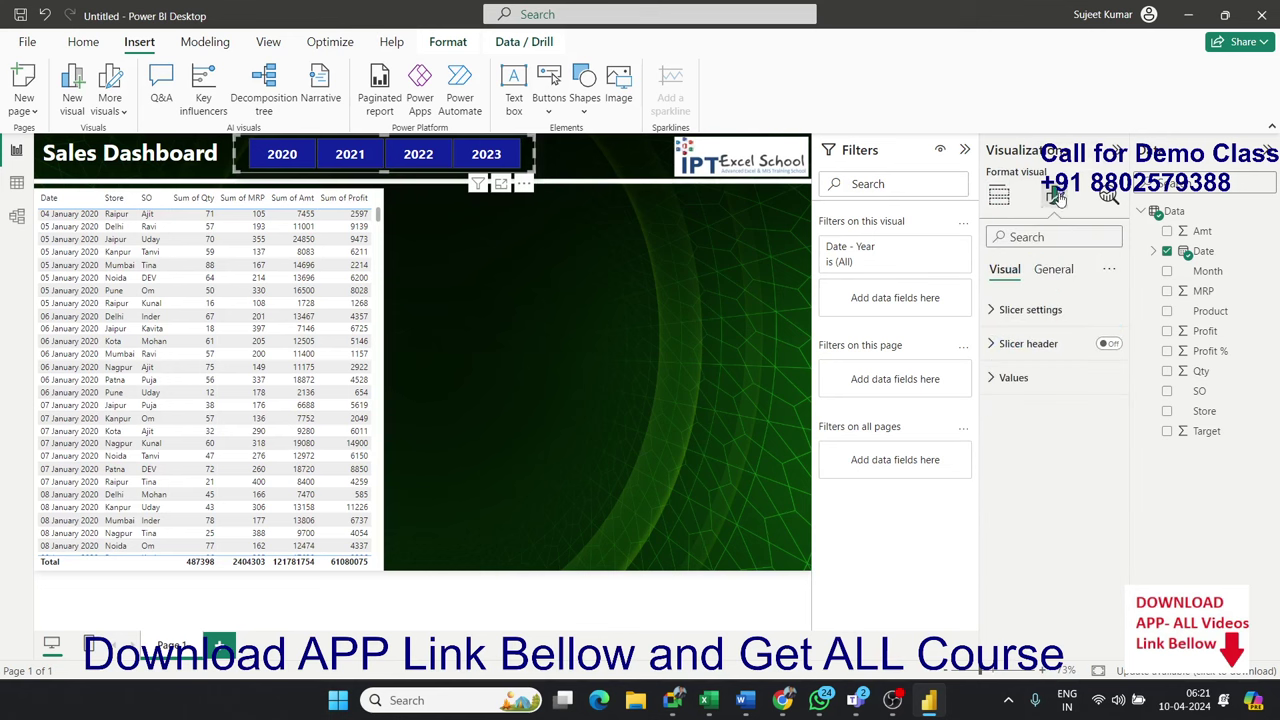
click(998, 380)
scroll(1072, 460, down, 1)
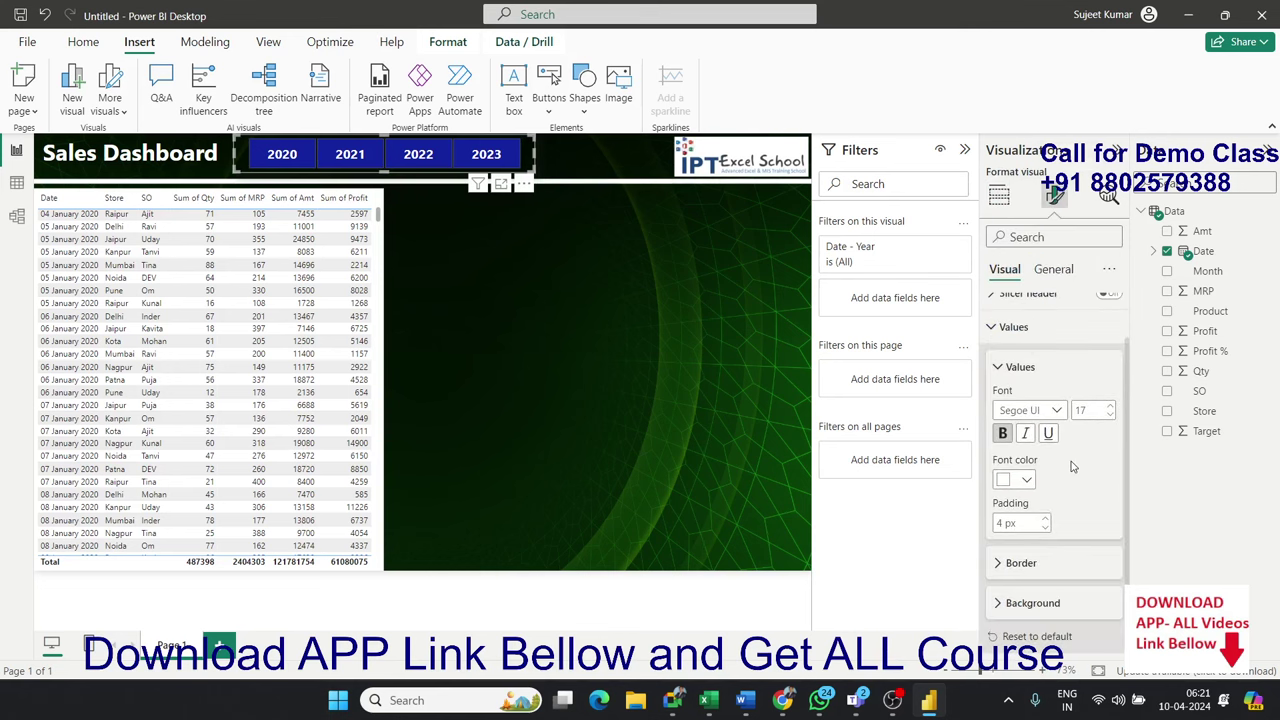
scroll(1072, 466, up, 1)
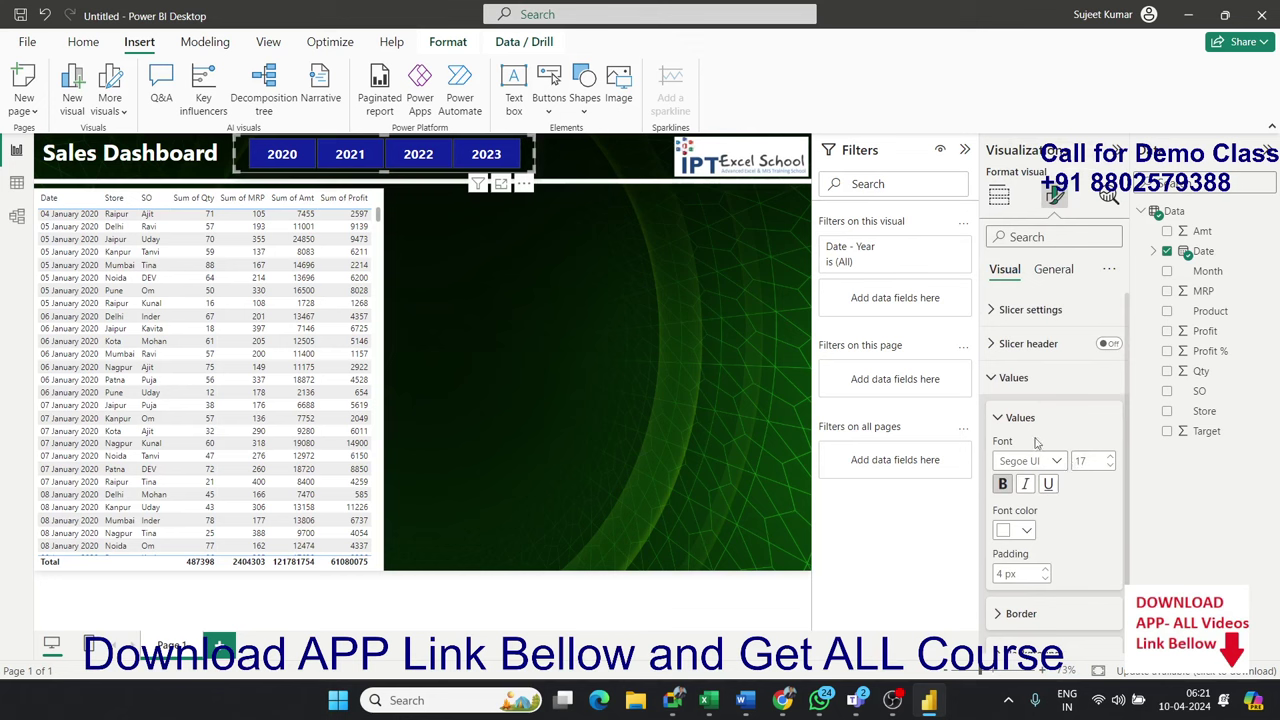
scroll(1072, 496, down, 1)
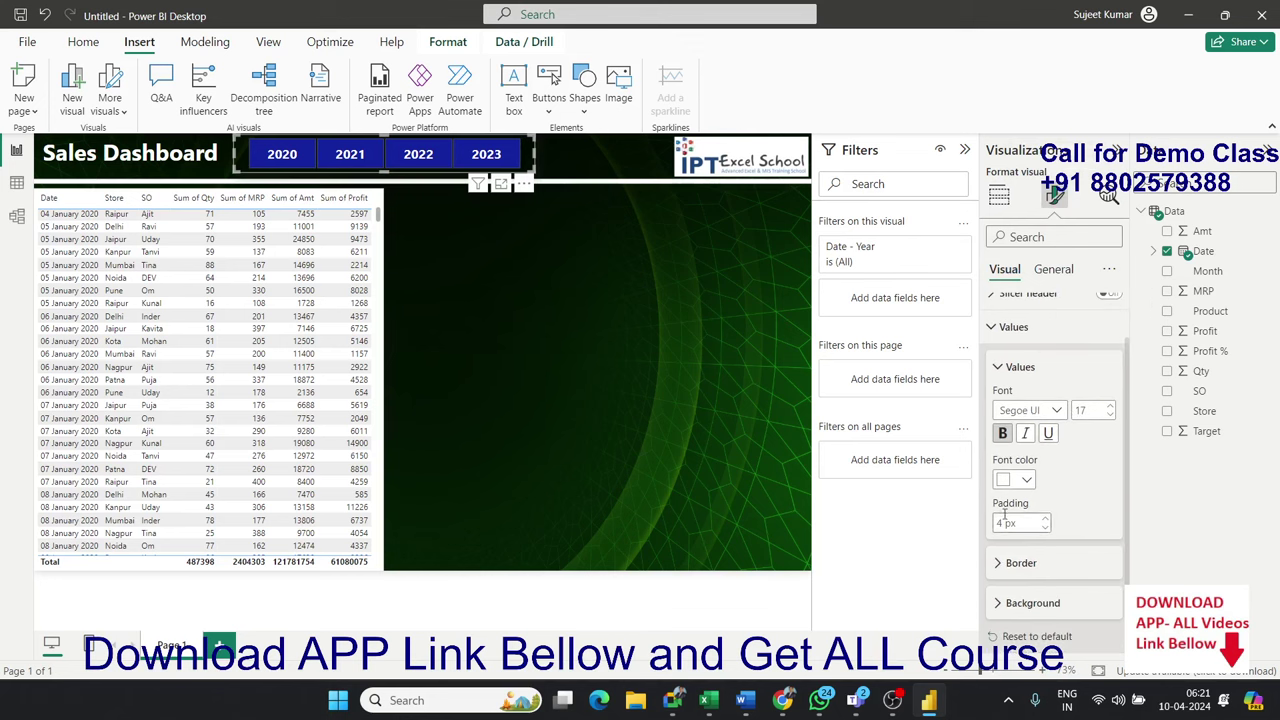
Turn off the Select all option under Selection and narrow the slicer to its 2020–2023 tiles.
click(994, 330)
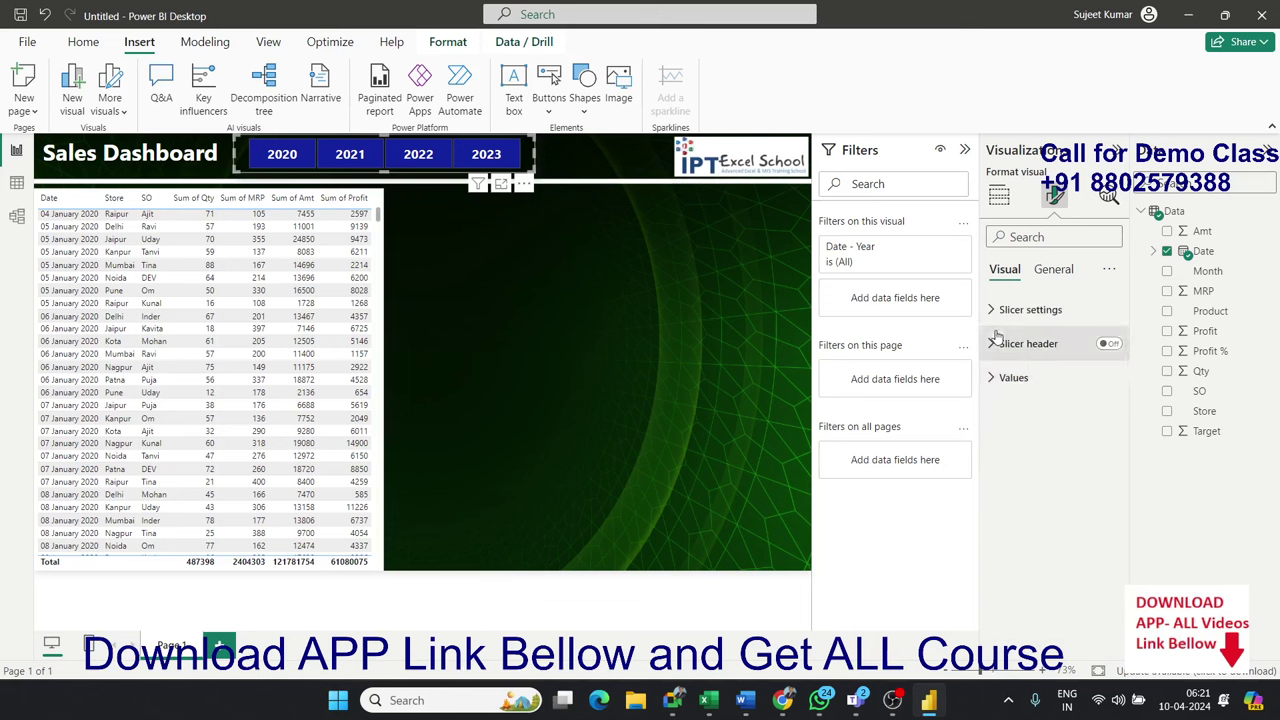
click(1025, 310)
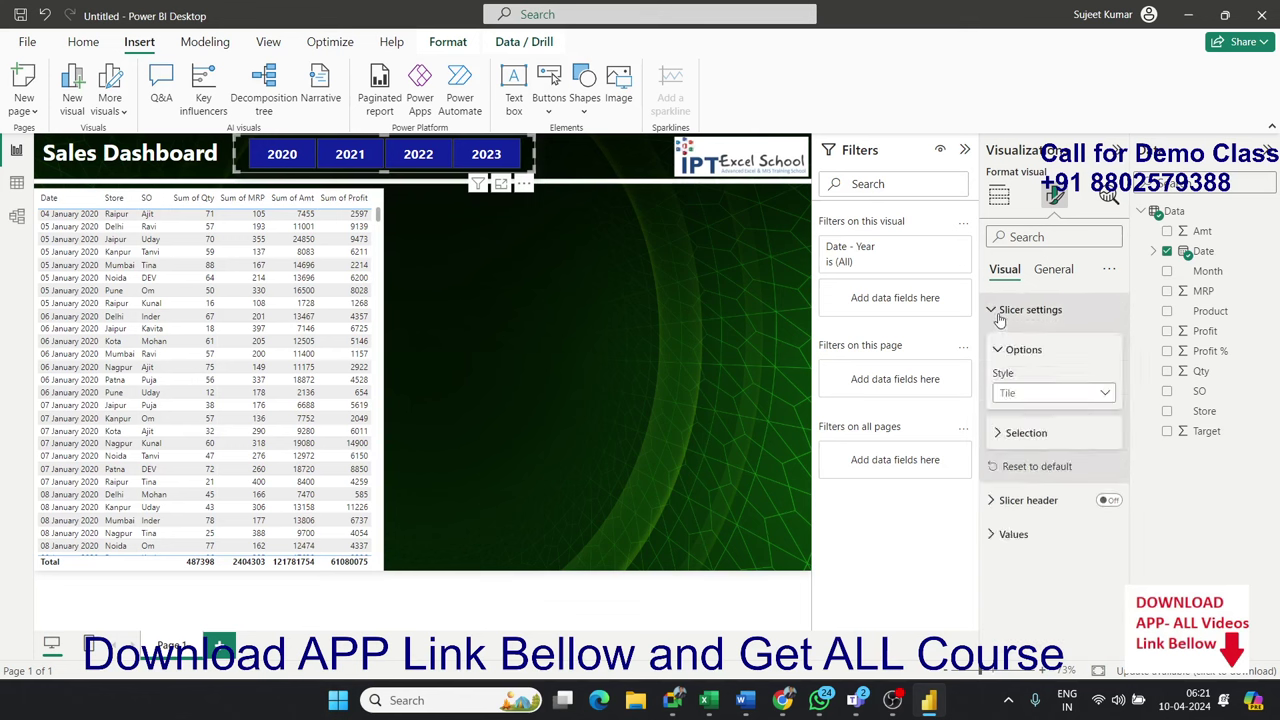
click(996, 440)
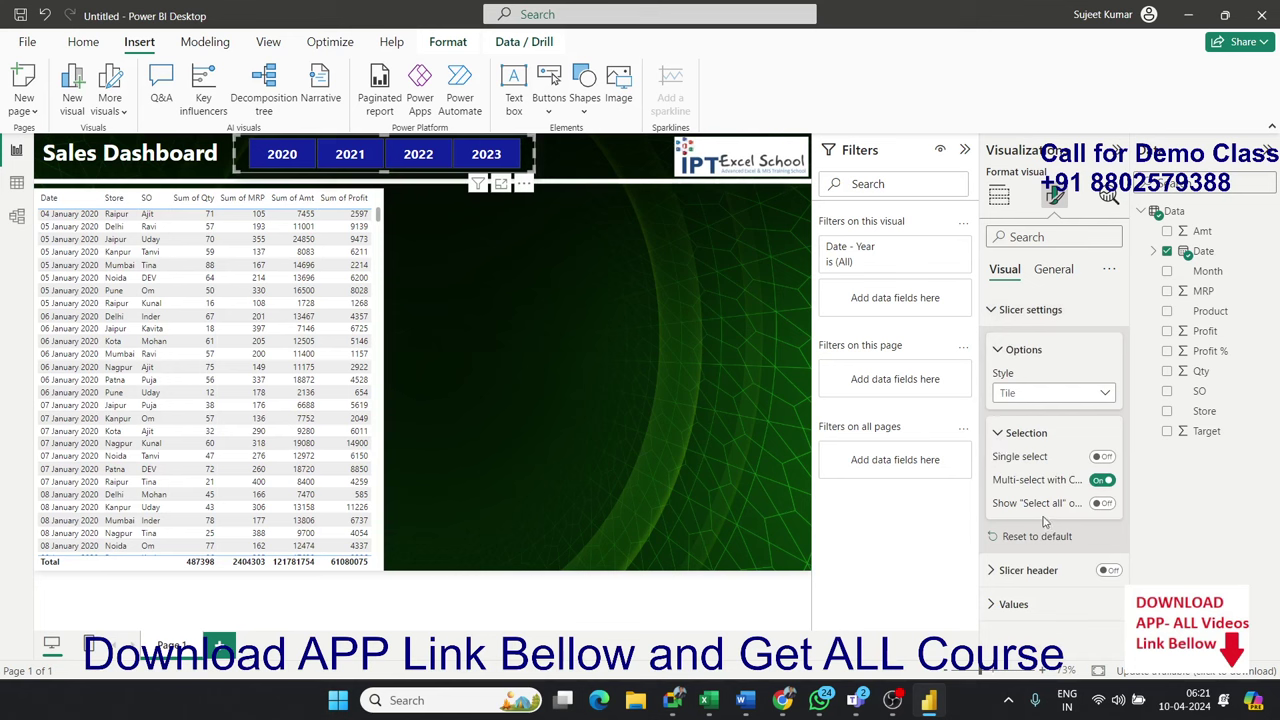
click(1102, 504)
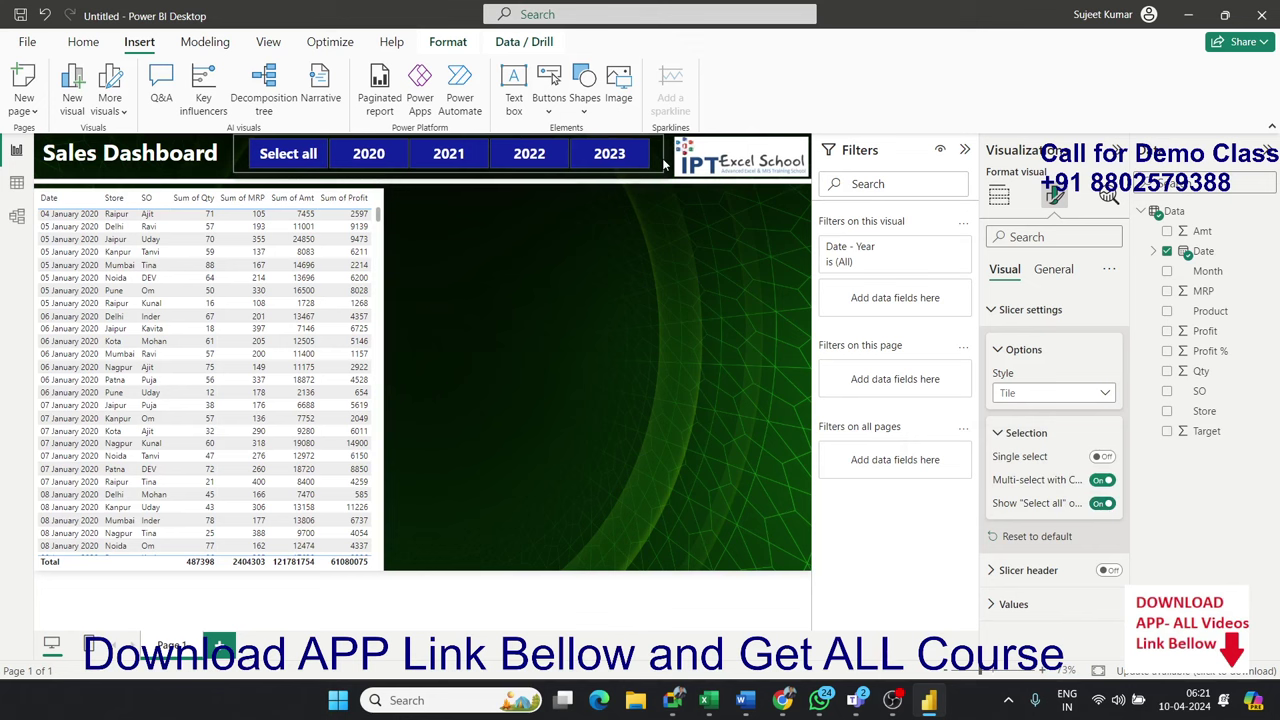
drag(537, 153, 637, 160)
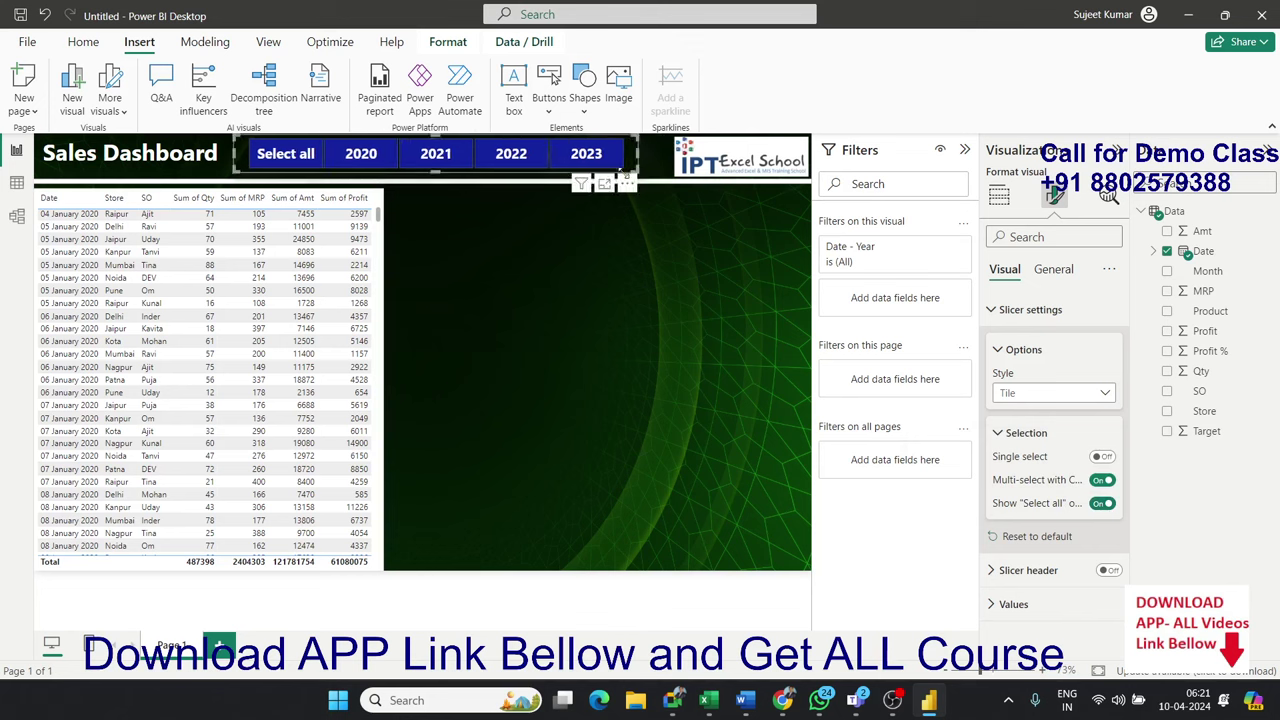
click(1098, 505)
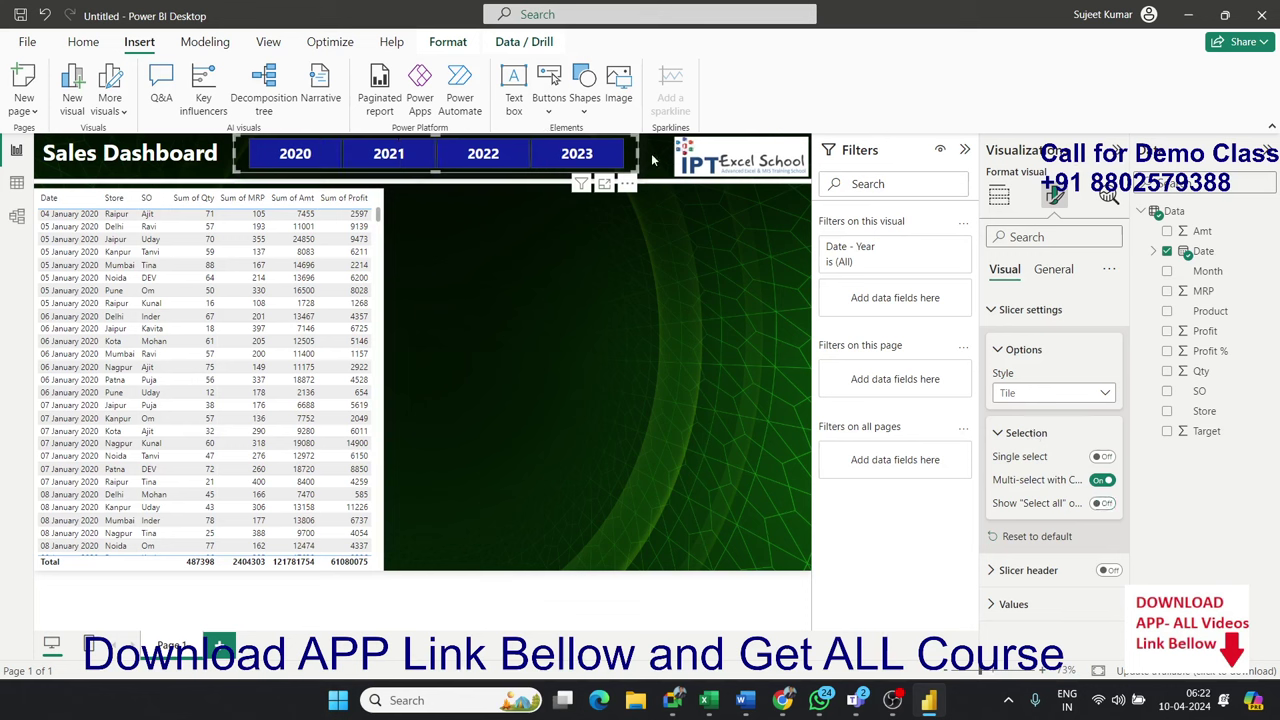
drag(637, 150, 467, 155)
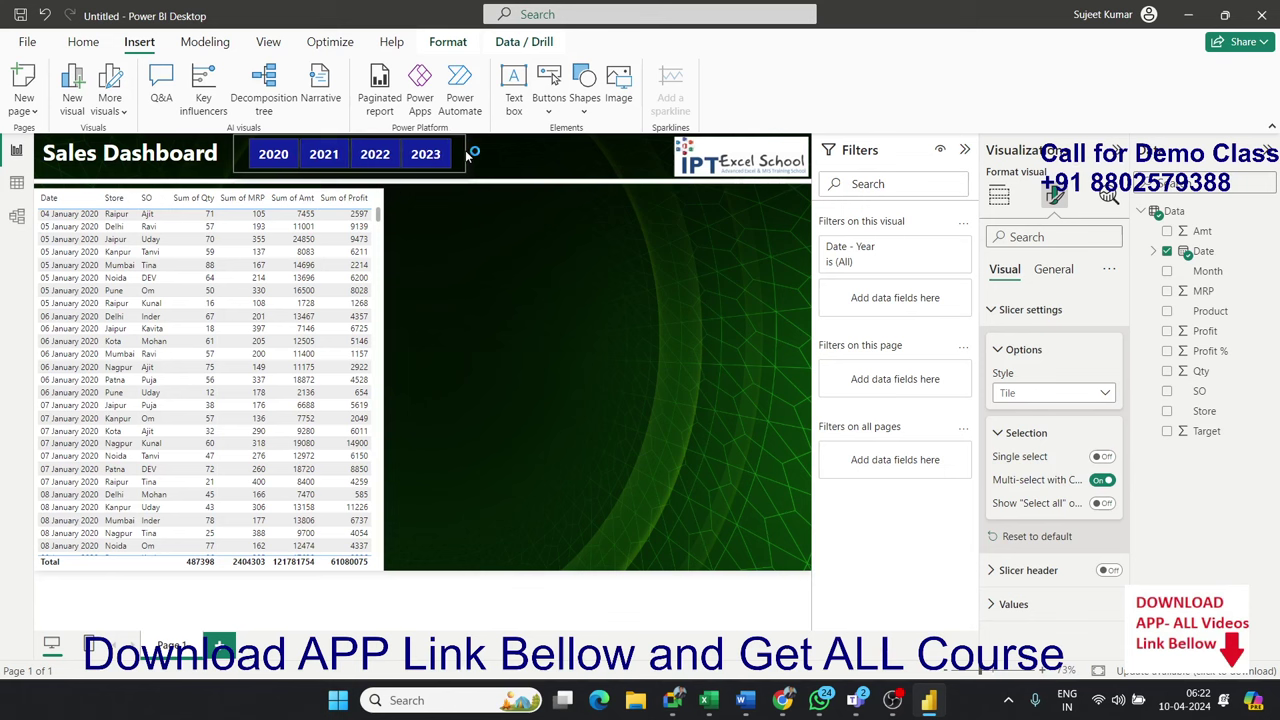
click(516, 233)
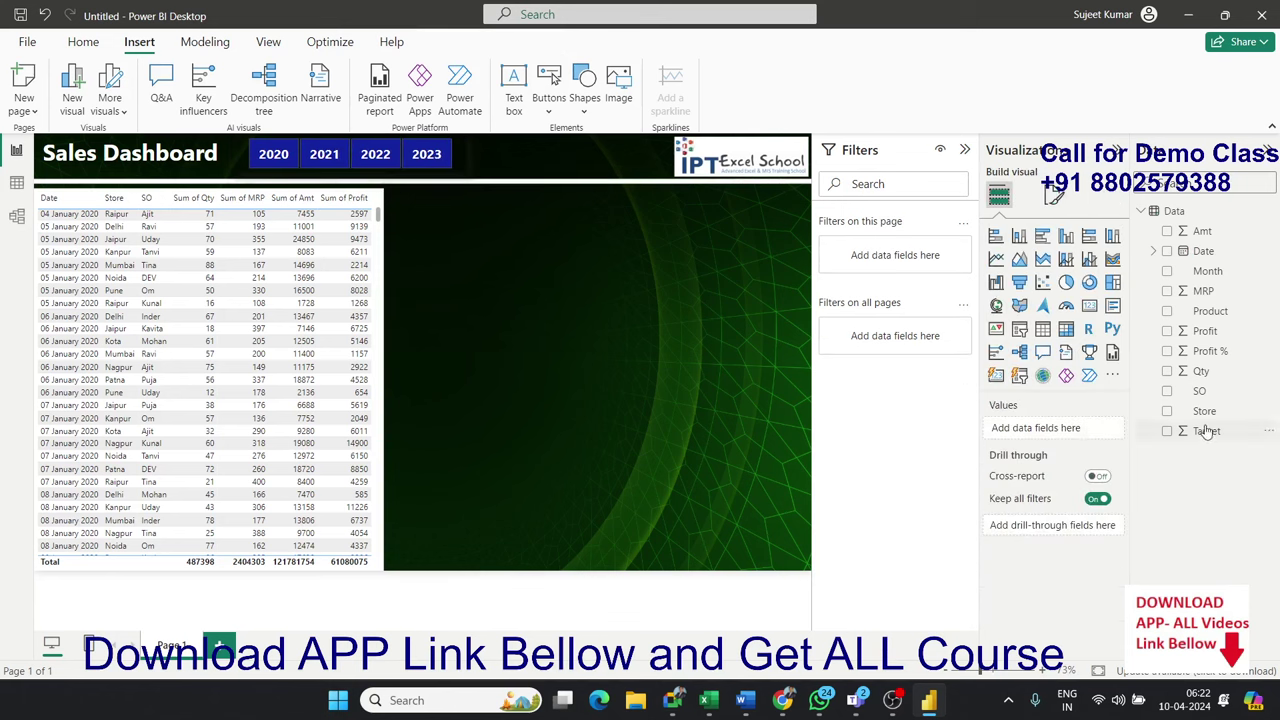
Insert a slicer on the Date hierarchy with Year, Quarter and Day removed, leaving only Month.
click(1019, 329)
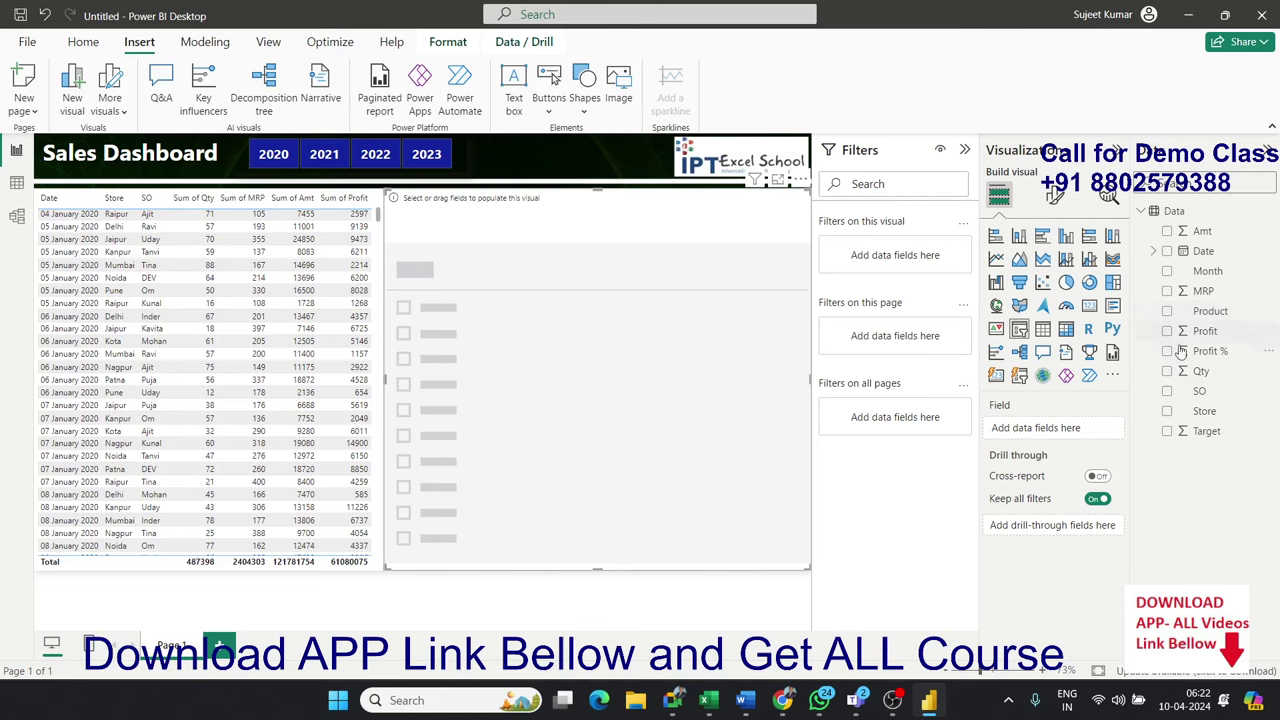
drag(1210, 260, 595, 361)
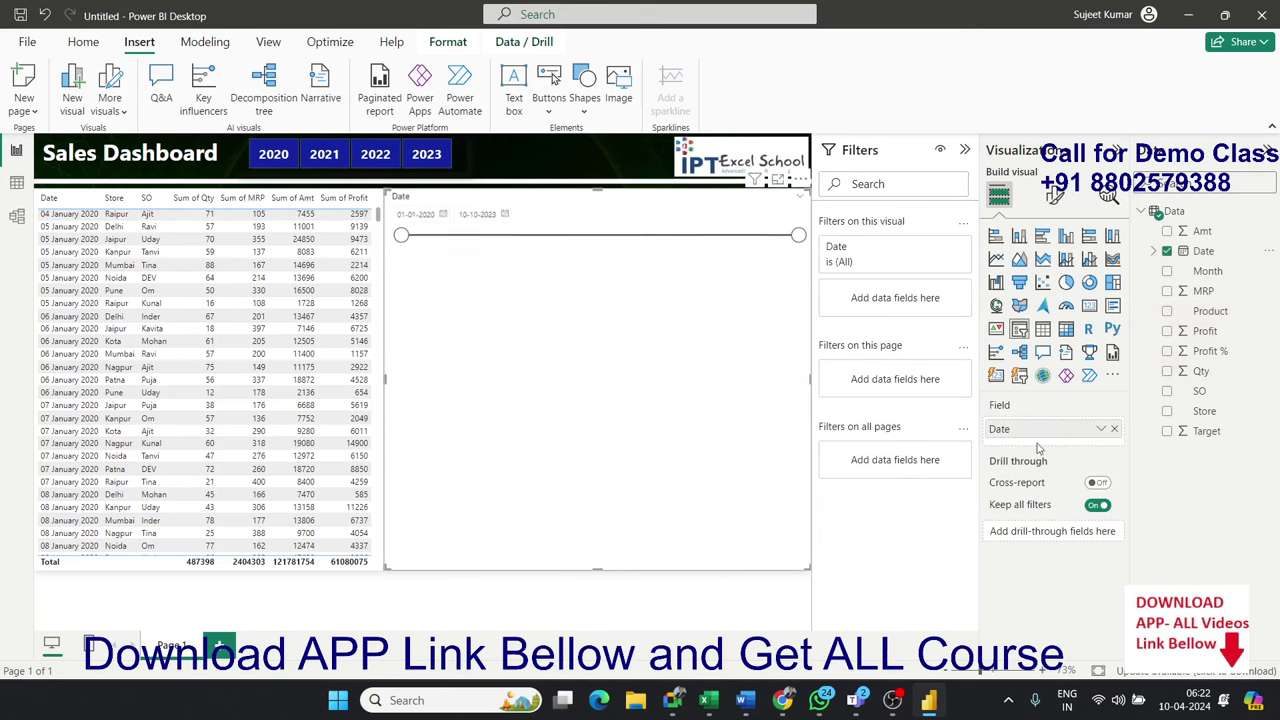
click(1101, 432)
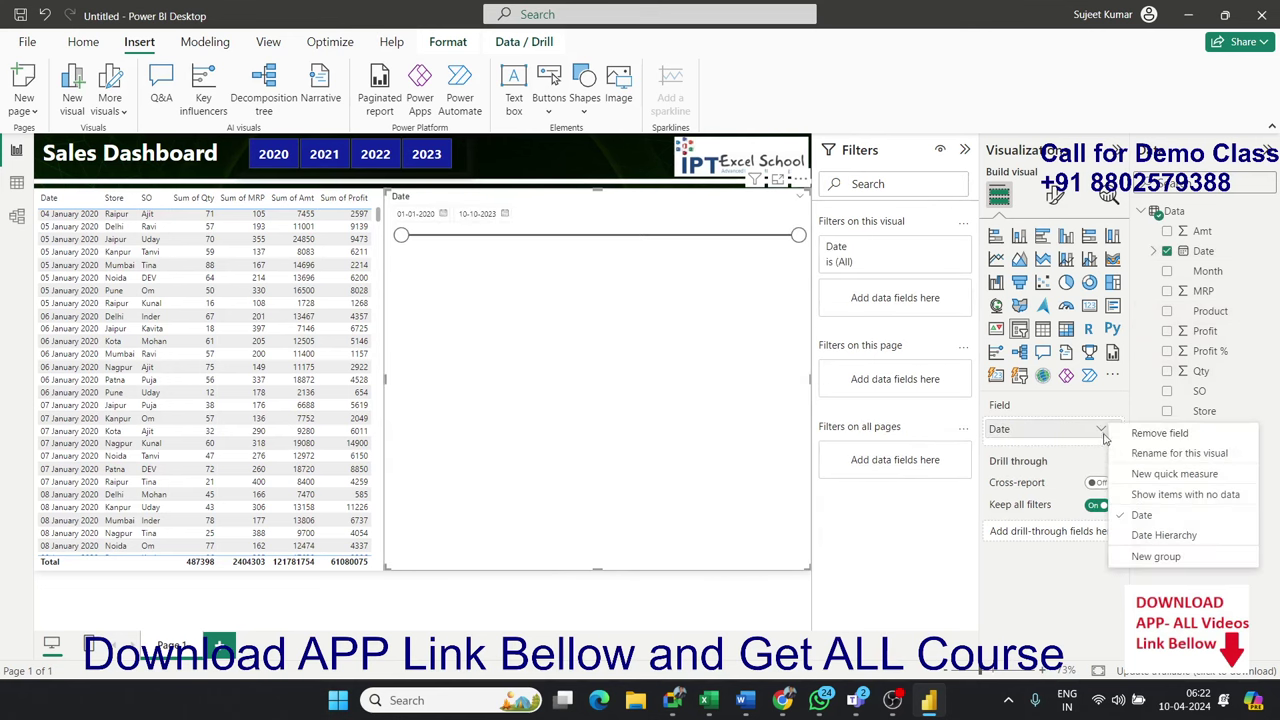
click(1150, 535)
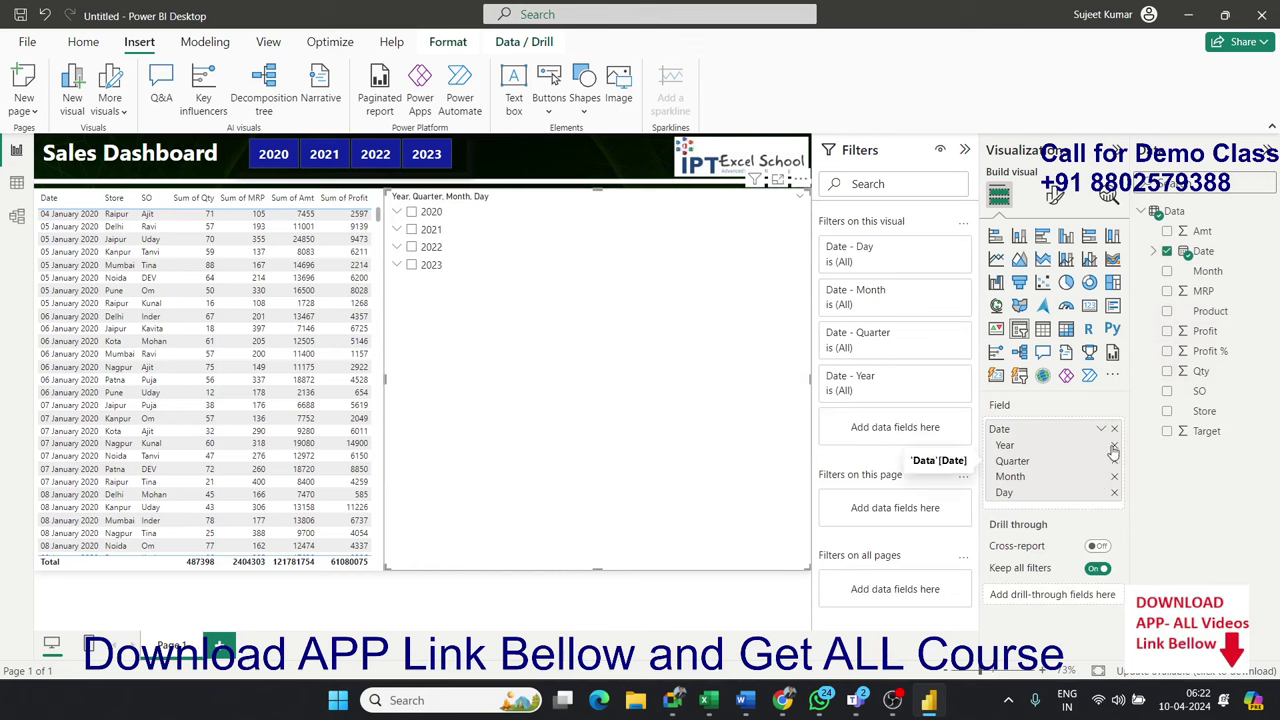
click(1114, 445)
click(1114, 446)
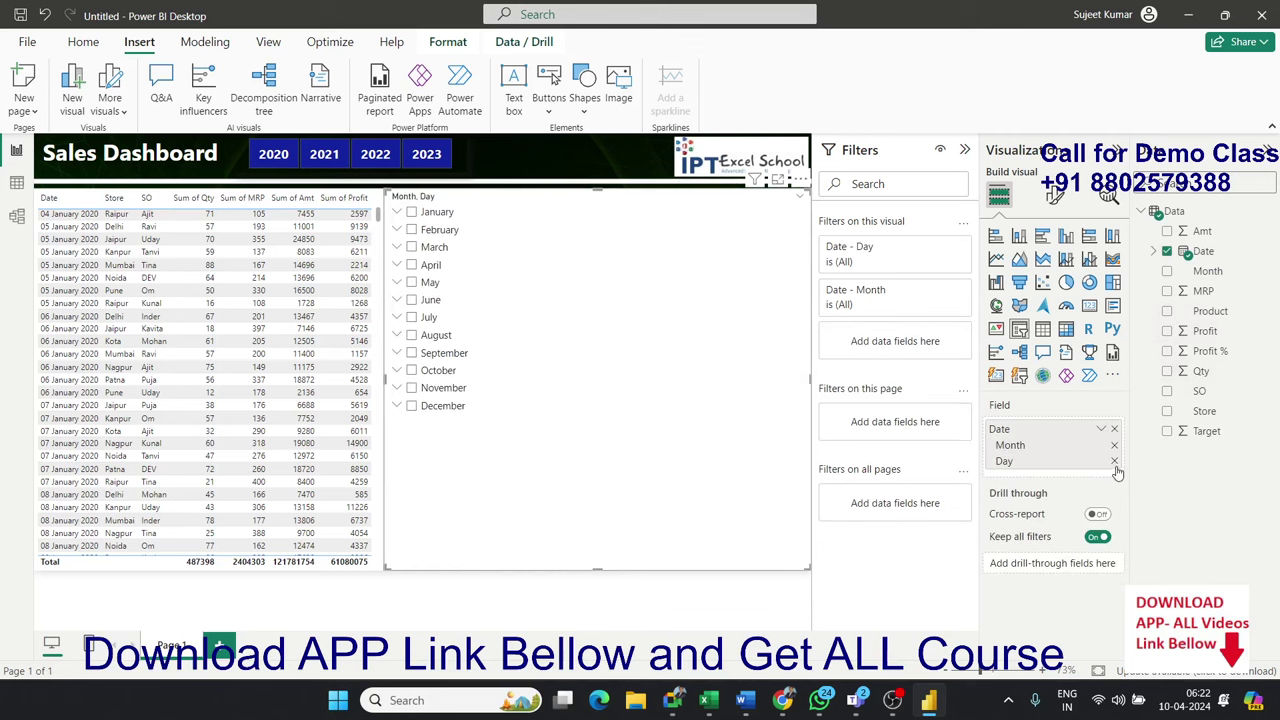
click(1114, 462)
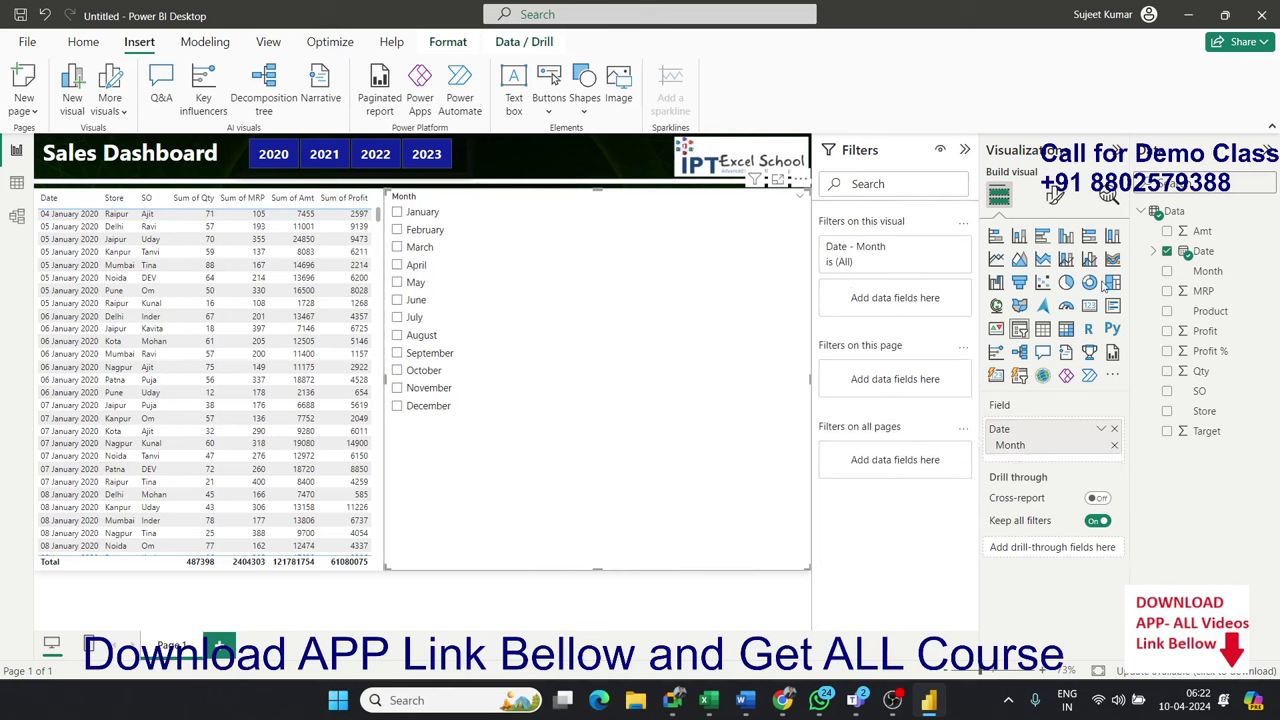
Set the Month slicer's style to Dropdown.
click(1055, 195)
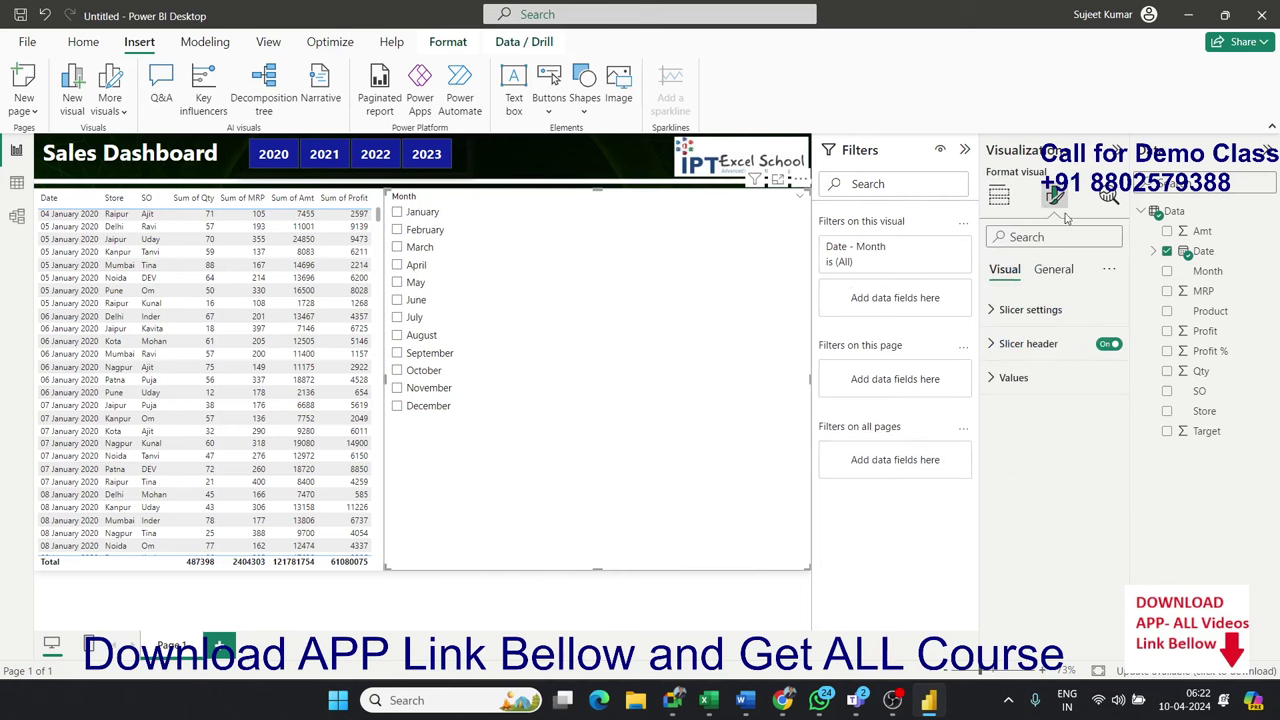
click(995, 312)
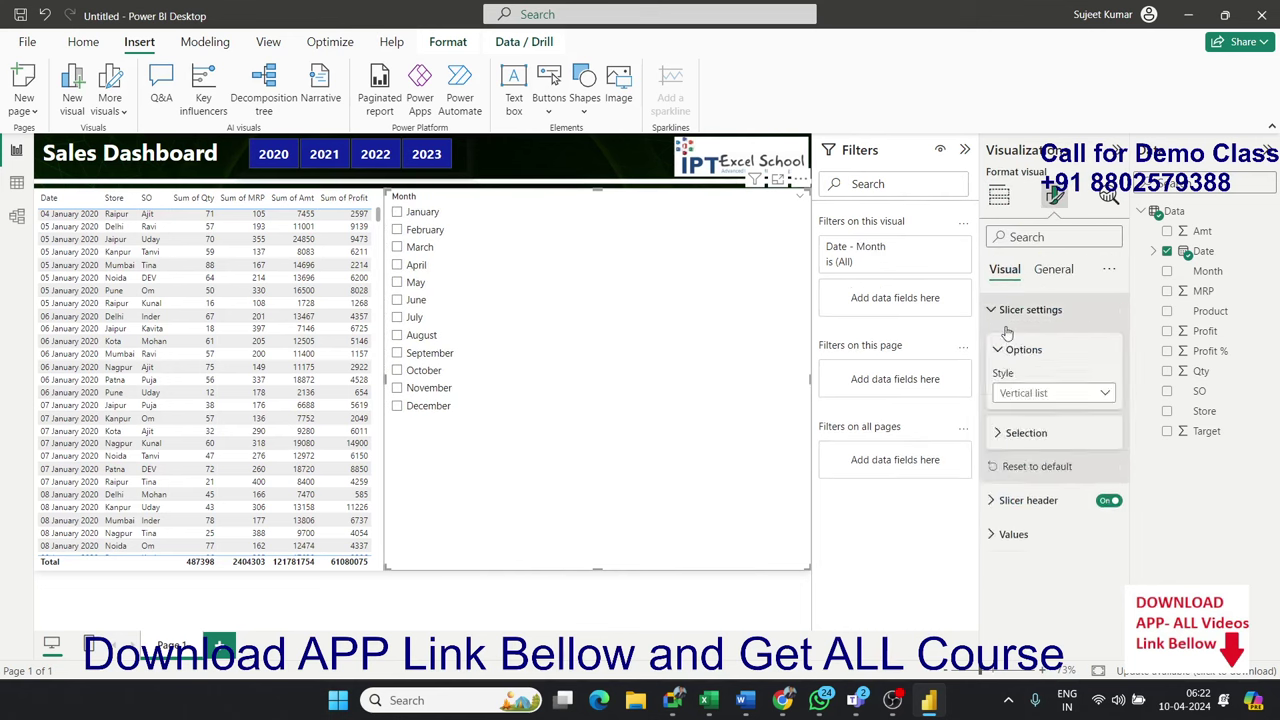
click(1030, 395)
click(1033, 452)
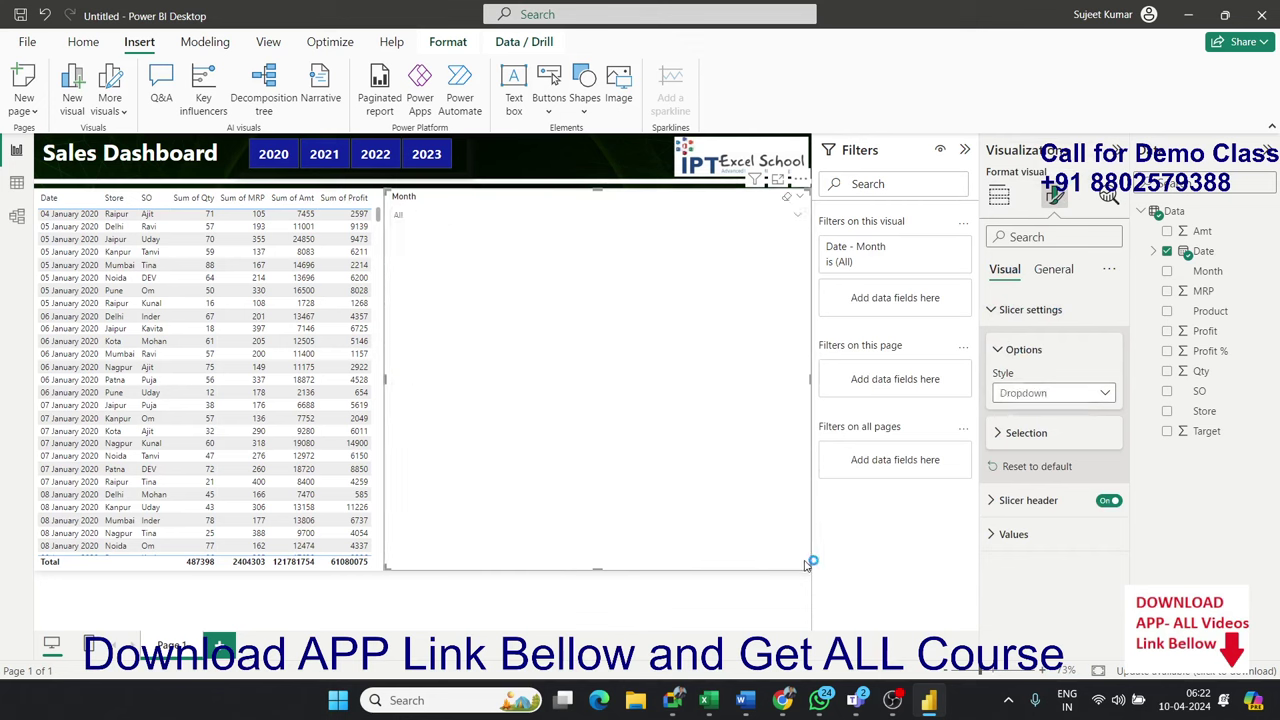
Shrink the Month slicer into a small box and widen it in the header beside the year tiles.
mouse_move(810, 565)
mouse_down()
mouse_move(553, 242)
mouse_move(525, 233)
mouse_move(582, 175)
mouse_up()
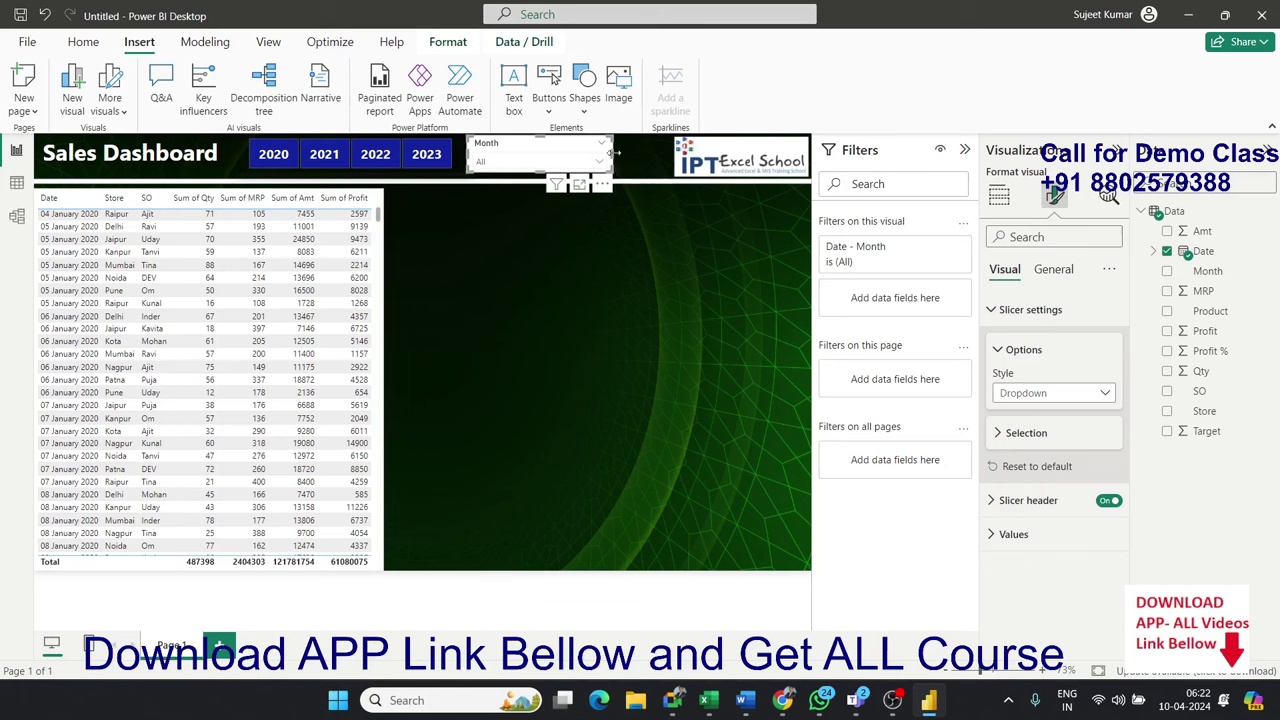
drag(612, 152, 633, 152)
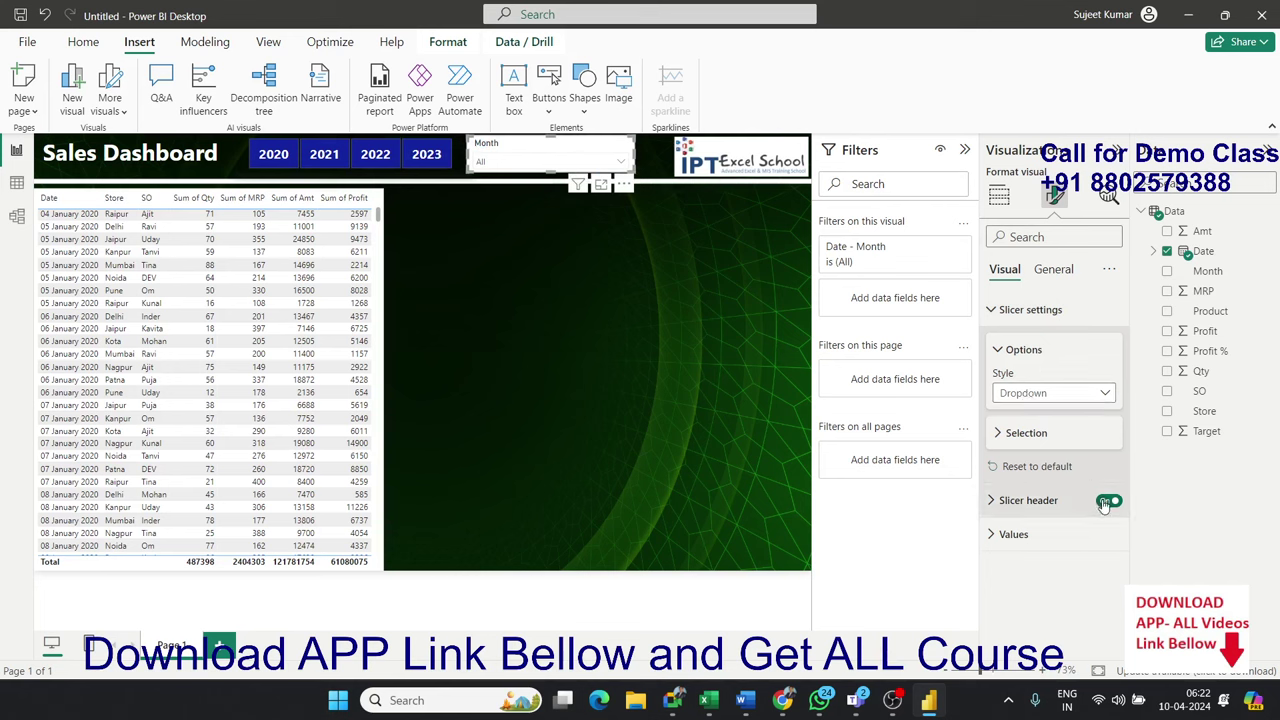
click(1053, 272)
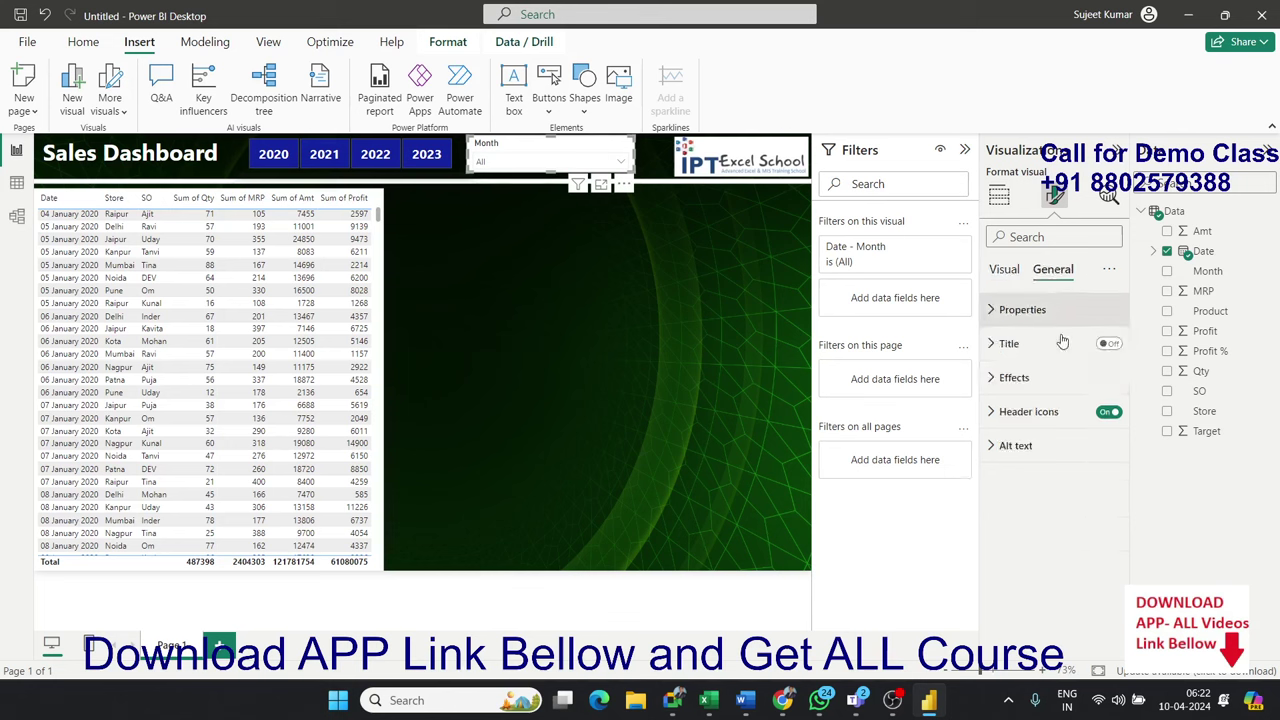
Turn off the Month slicer's background.
click(1003, 379)
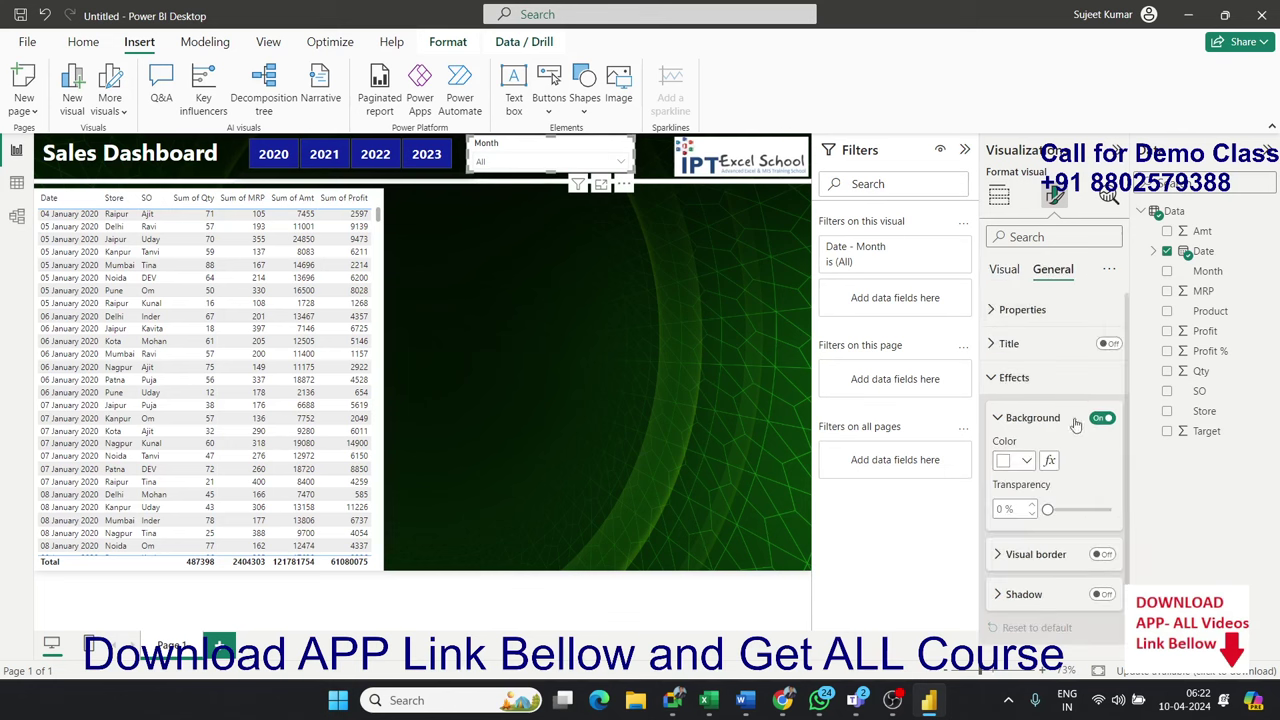
click(1101, 419)
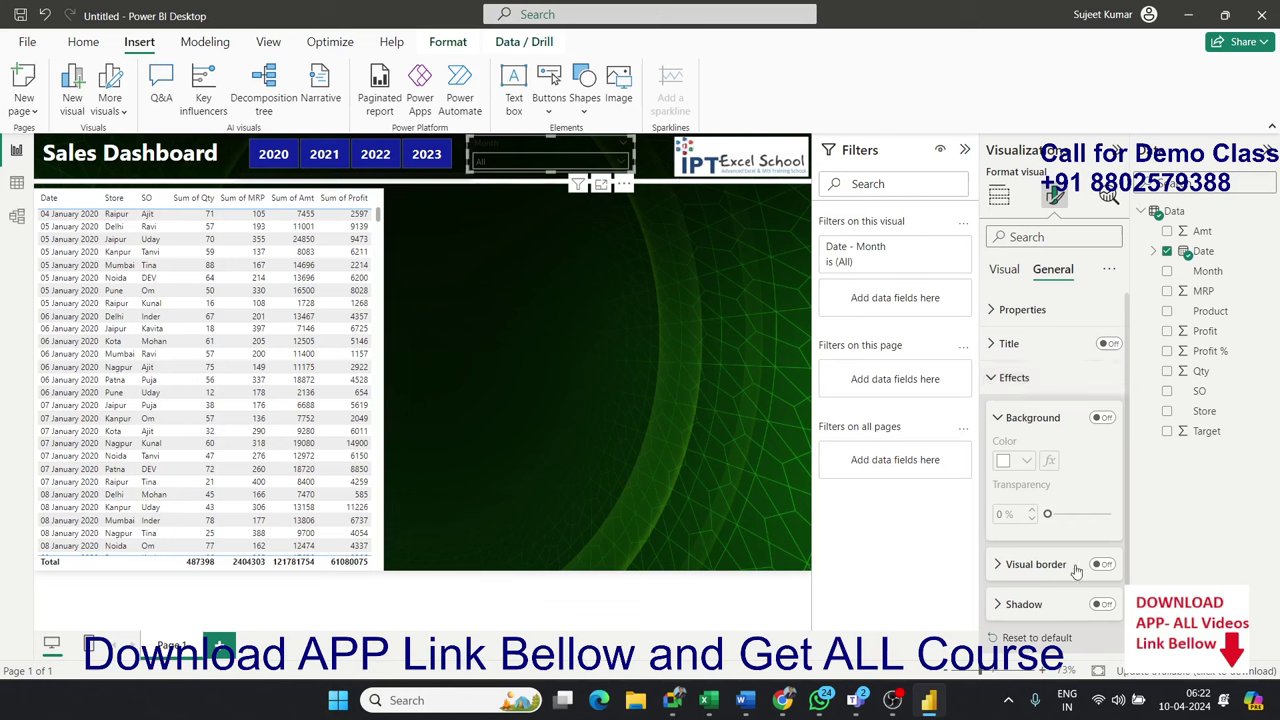
click(991, 377)
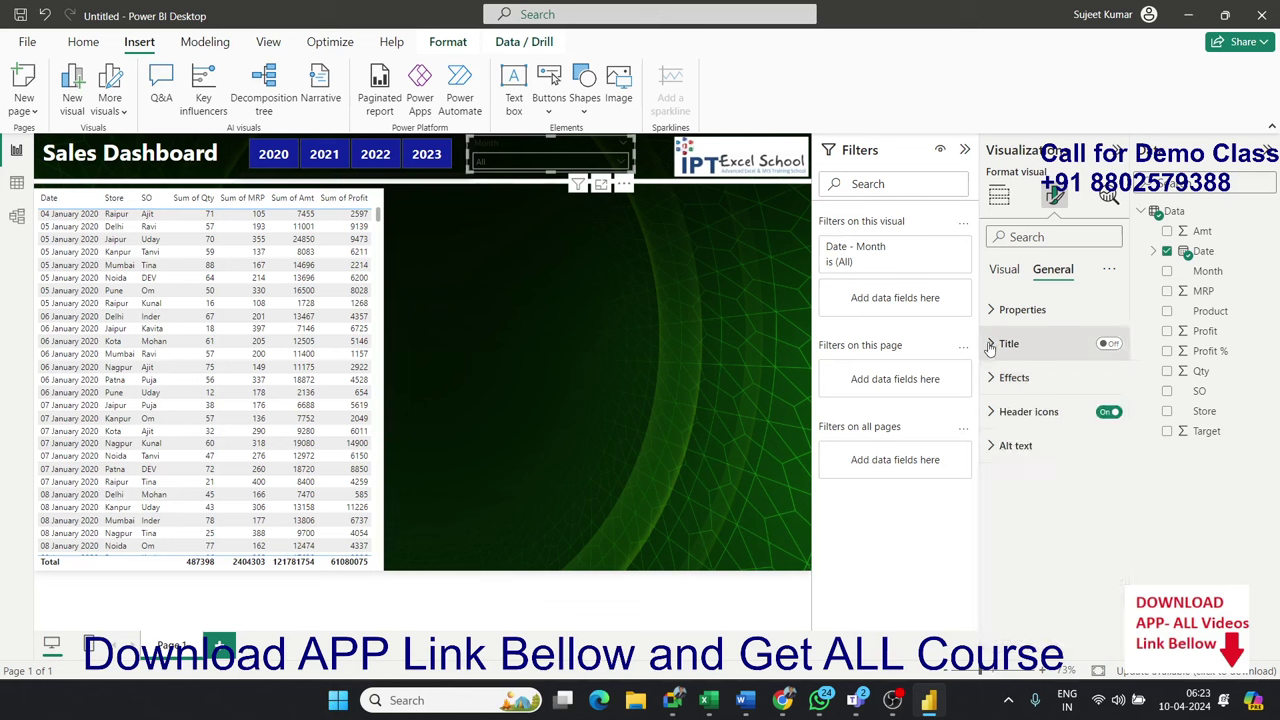
click(995, 272)
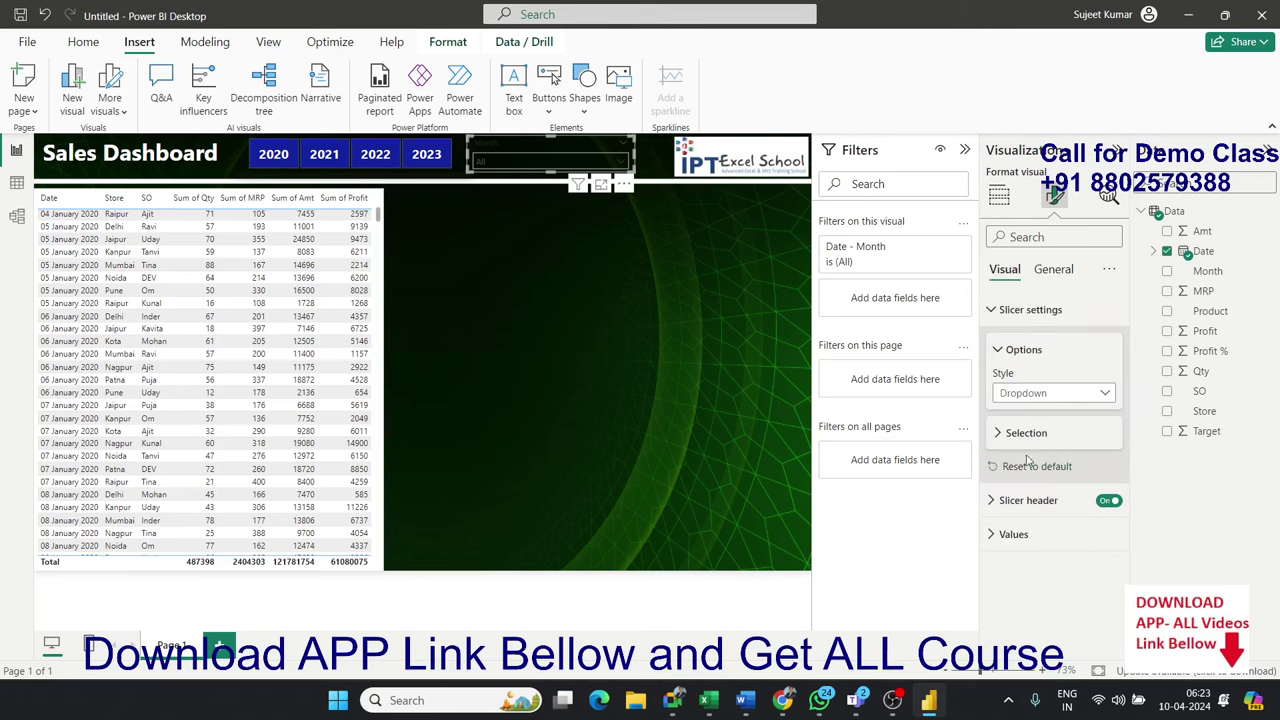
click(991, 310)
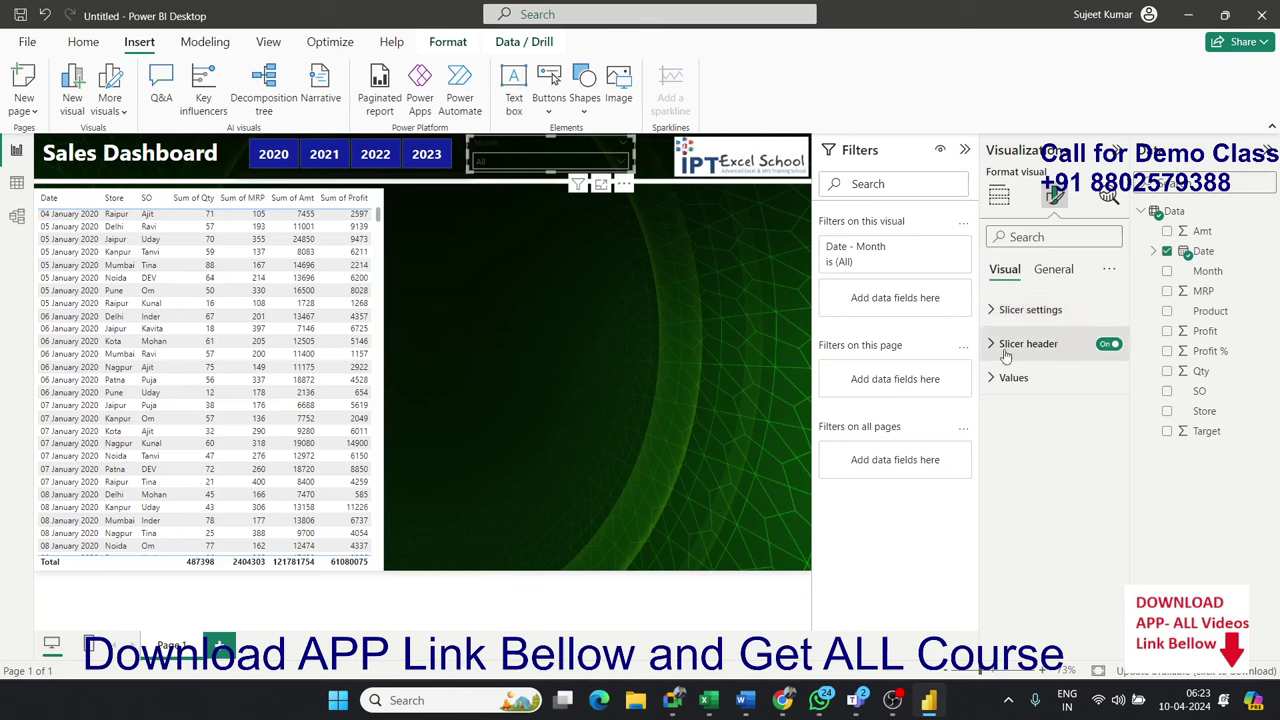
Make the Month slicer's header text white.
click(993, 344)
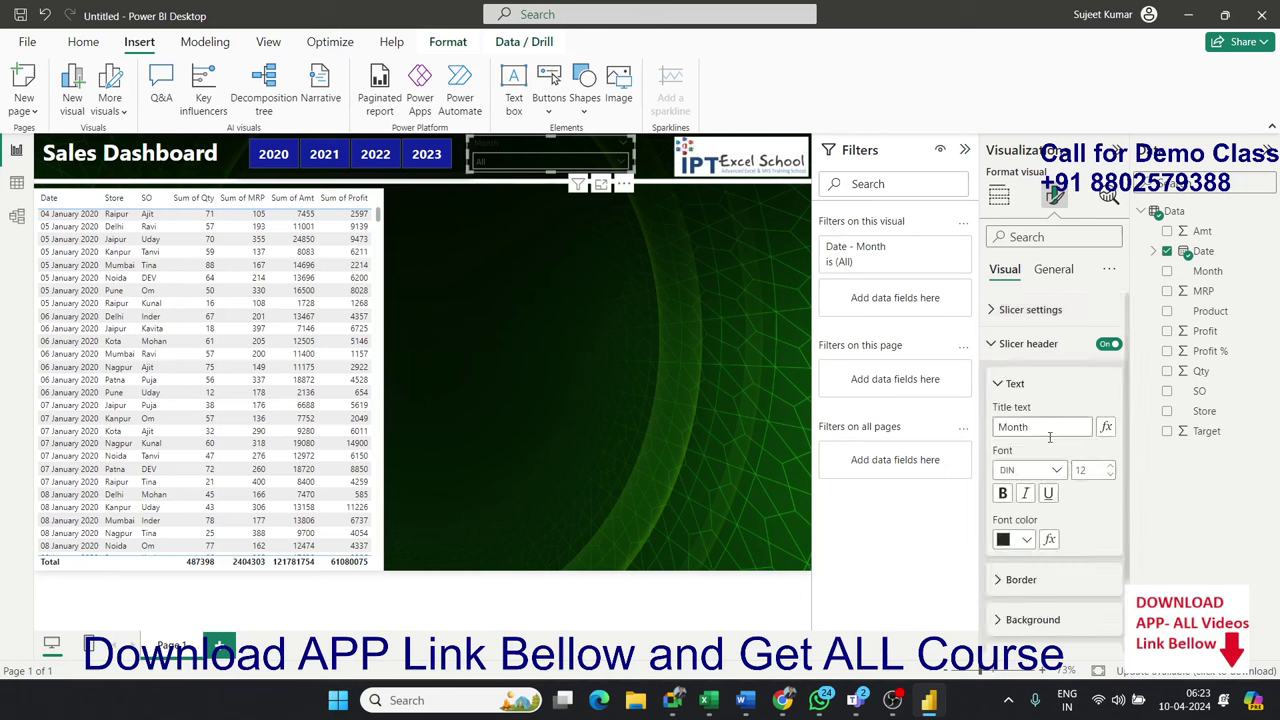
click(1015, 540)
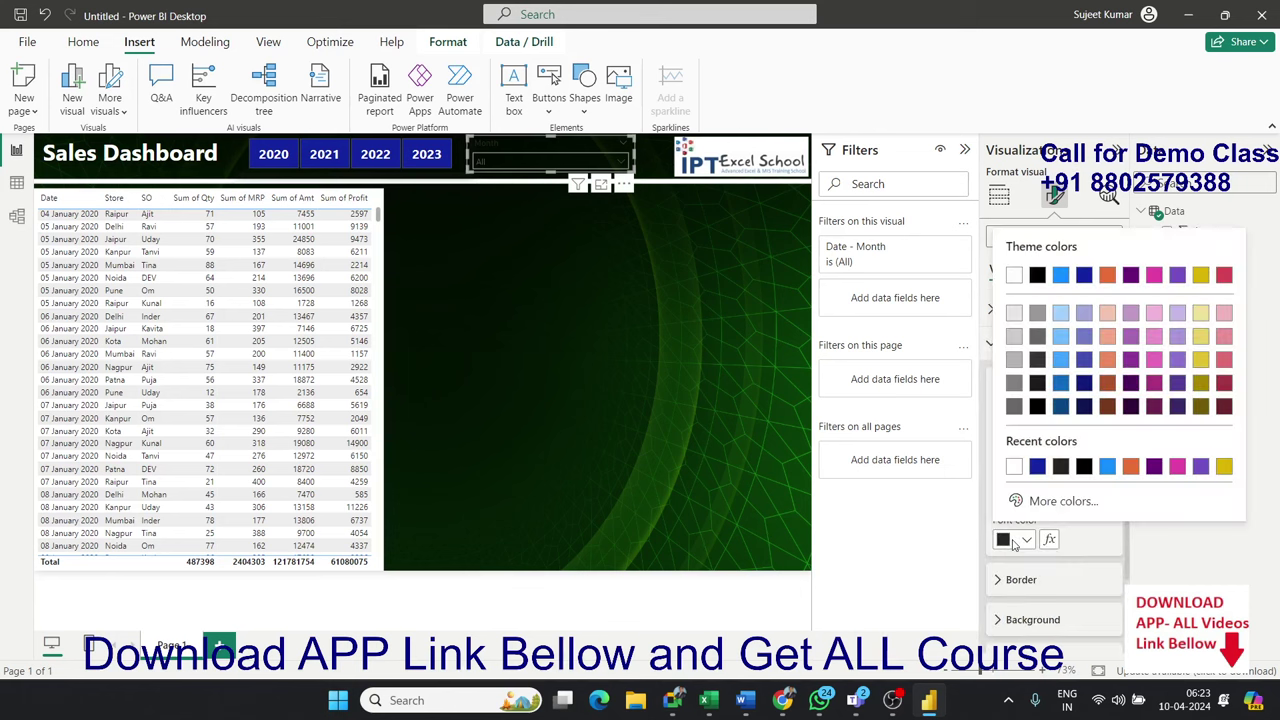
click(1016, 284)
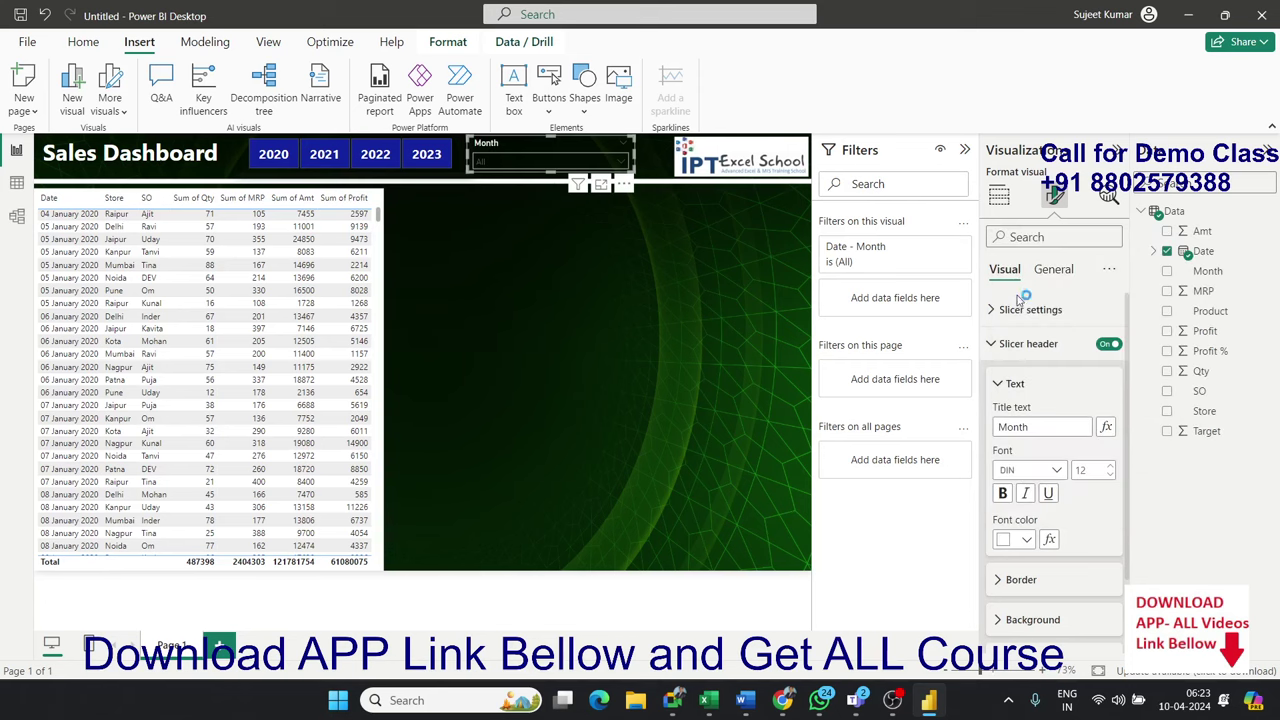
scroll(1066, 574, down, 1)
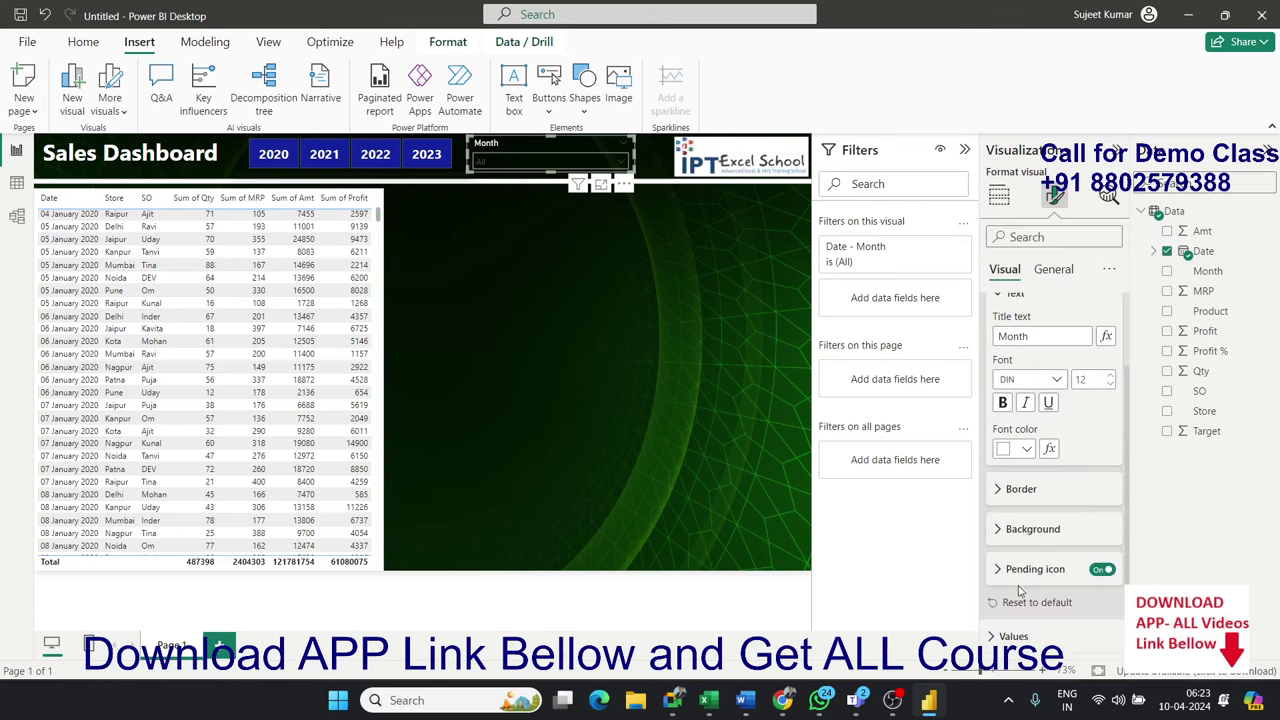
Make the Month slicer's value text white.
click(1013, 636)
scroll(1045, 535, down, 3)
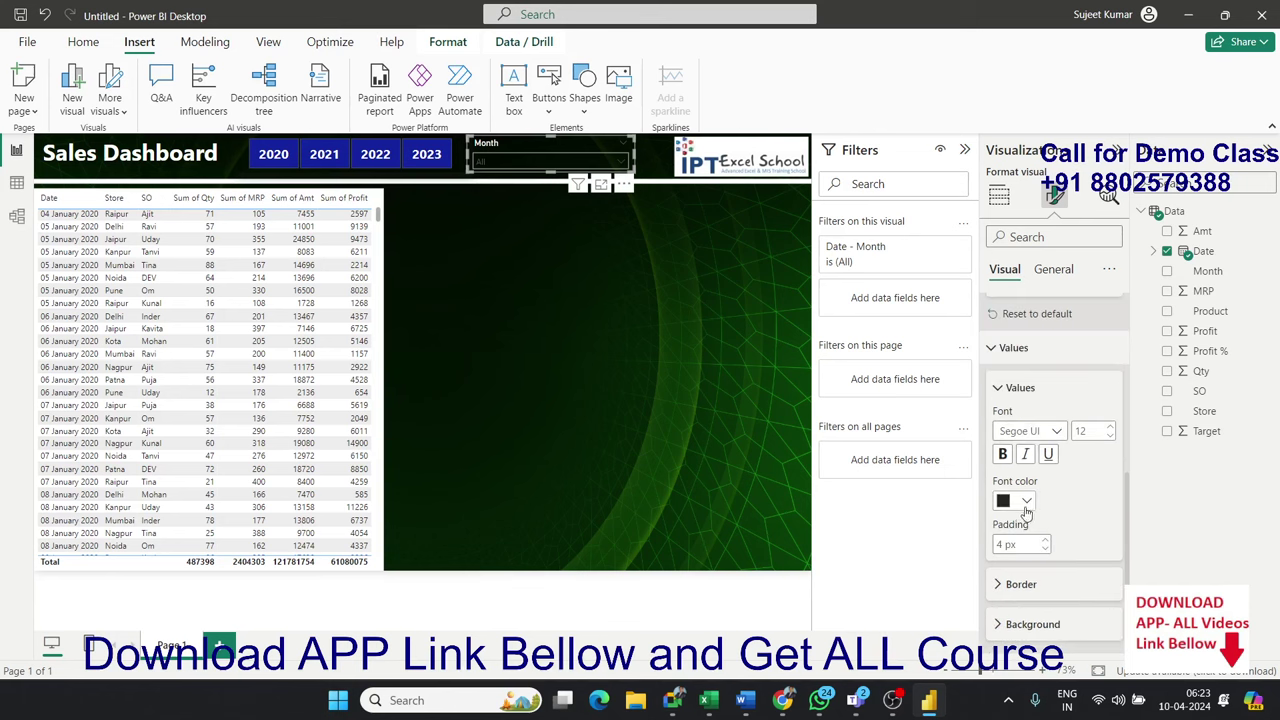
click(1026, 505)
click(1012, 236)
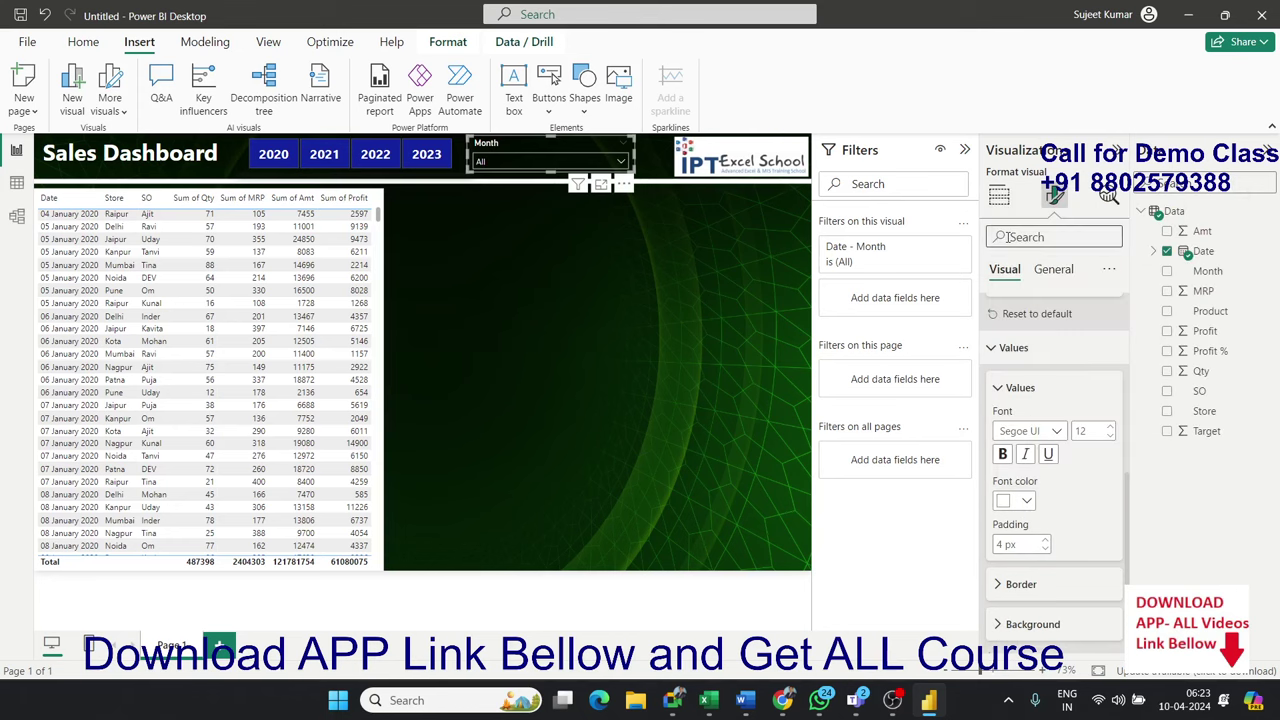
click(577, 436)
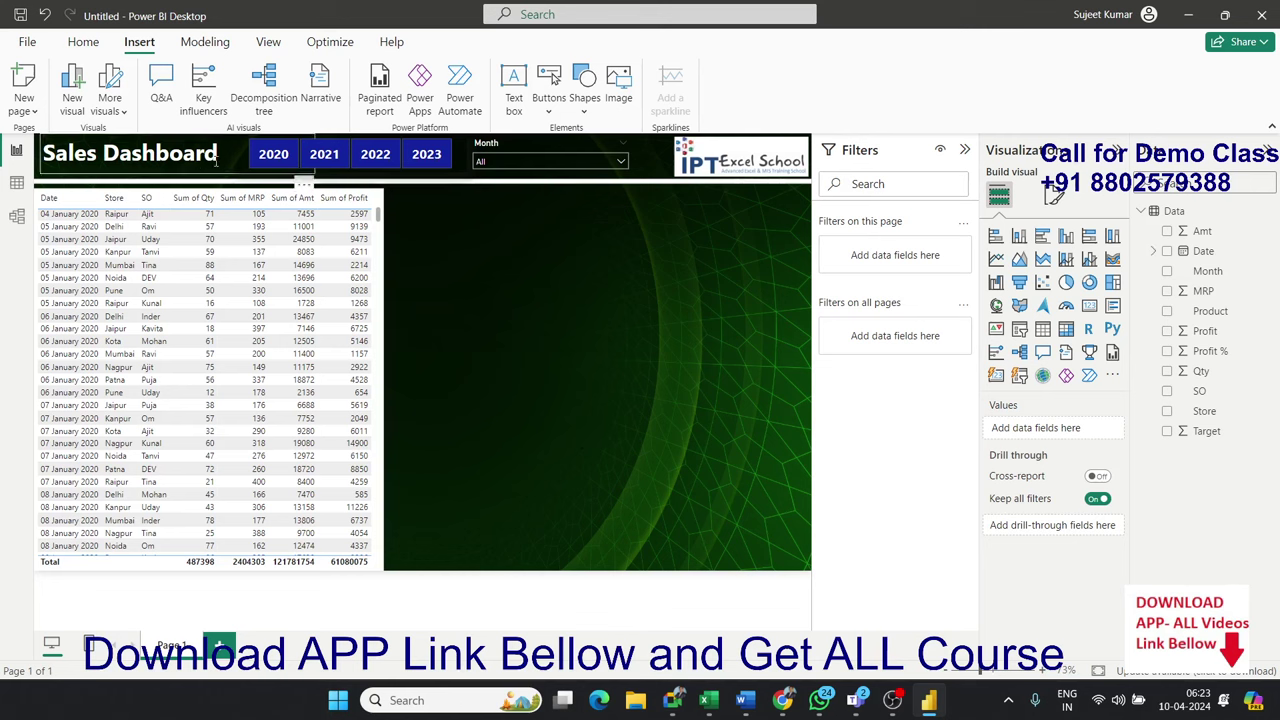
click(460, 172)
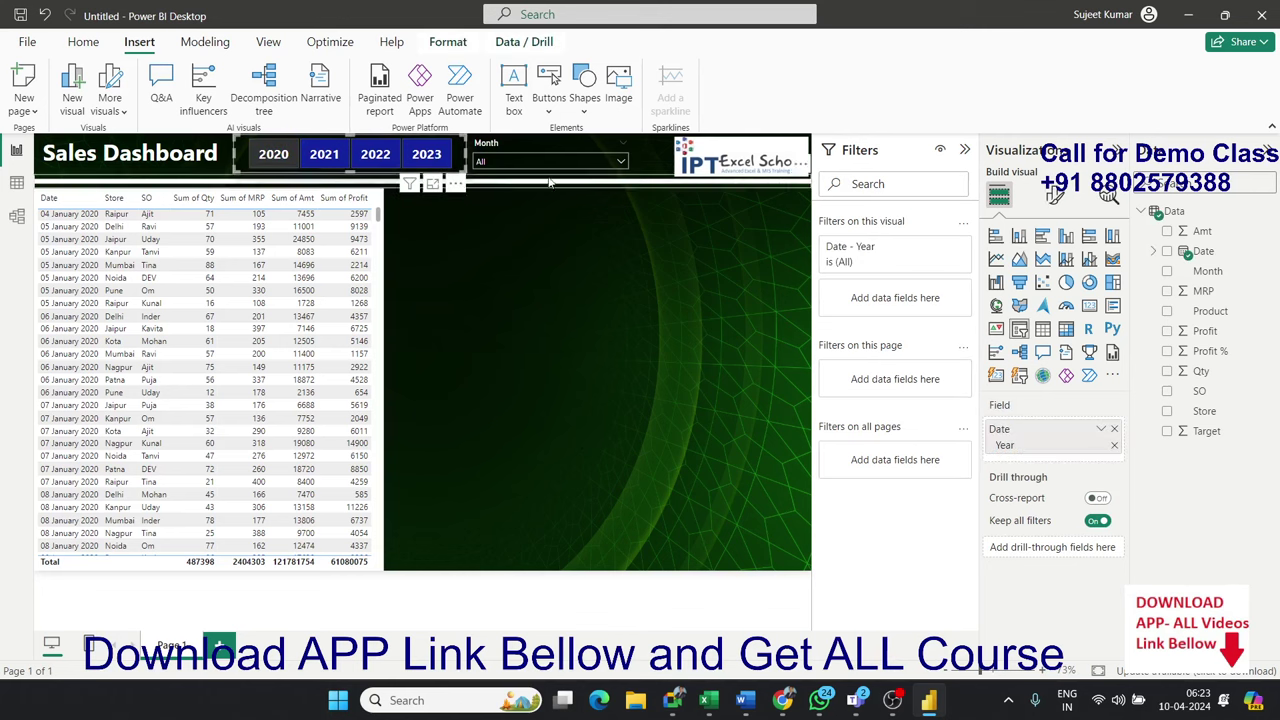
click(270, 162)
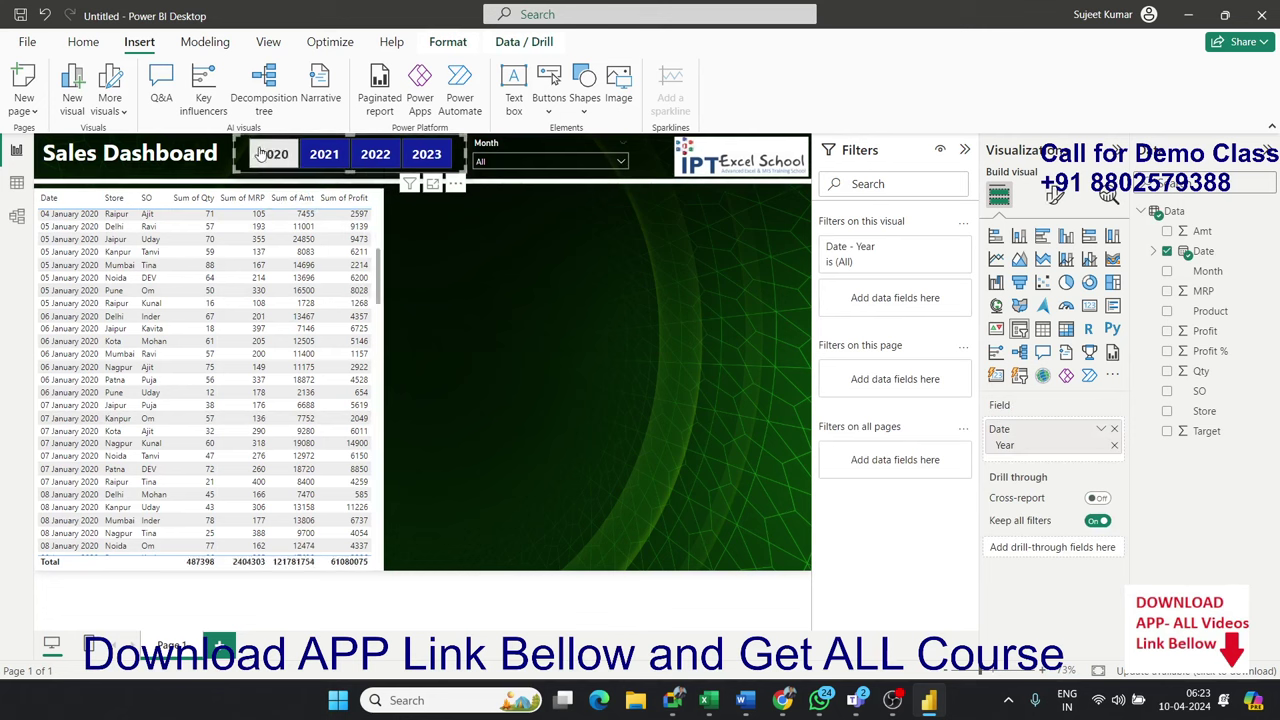
click(265, 155)
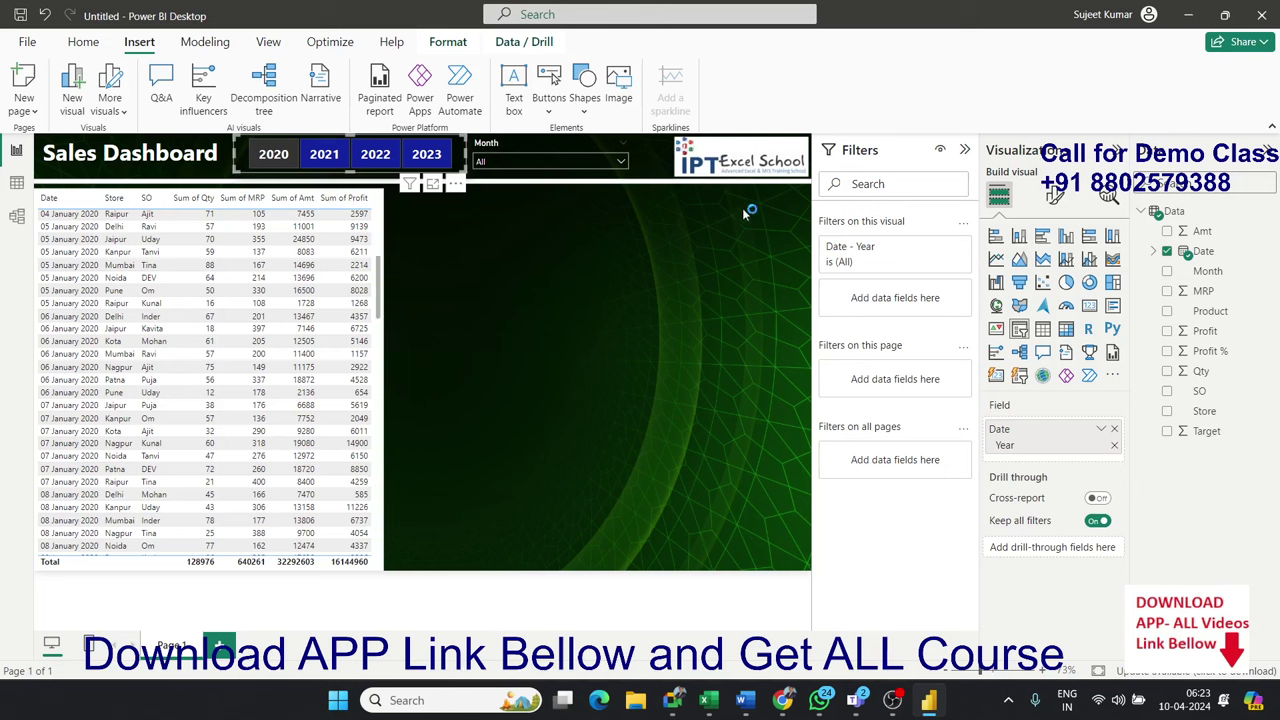
click(622, 163)
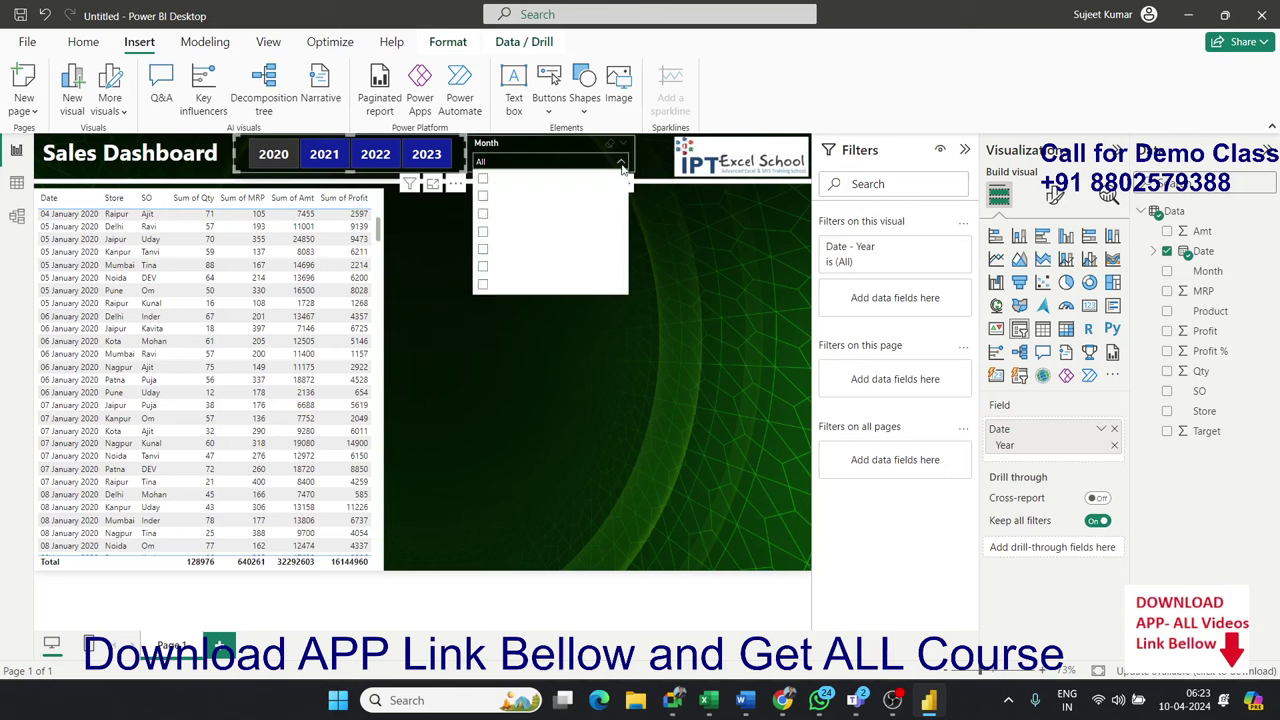
click(238, 168)
click(1058, 200)
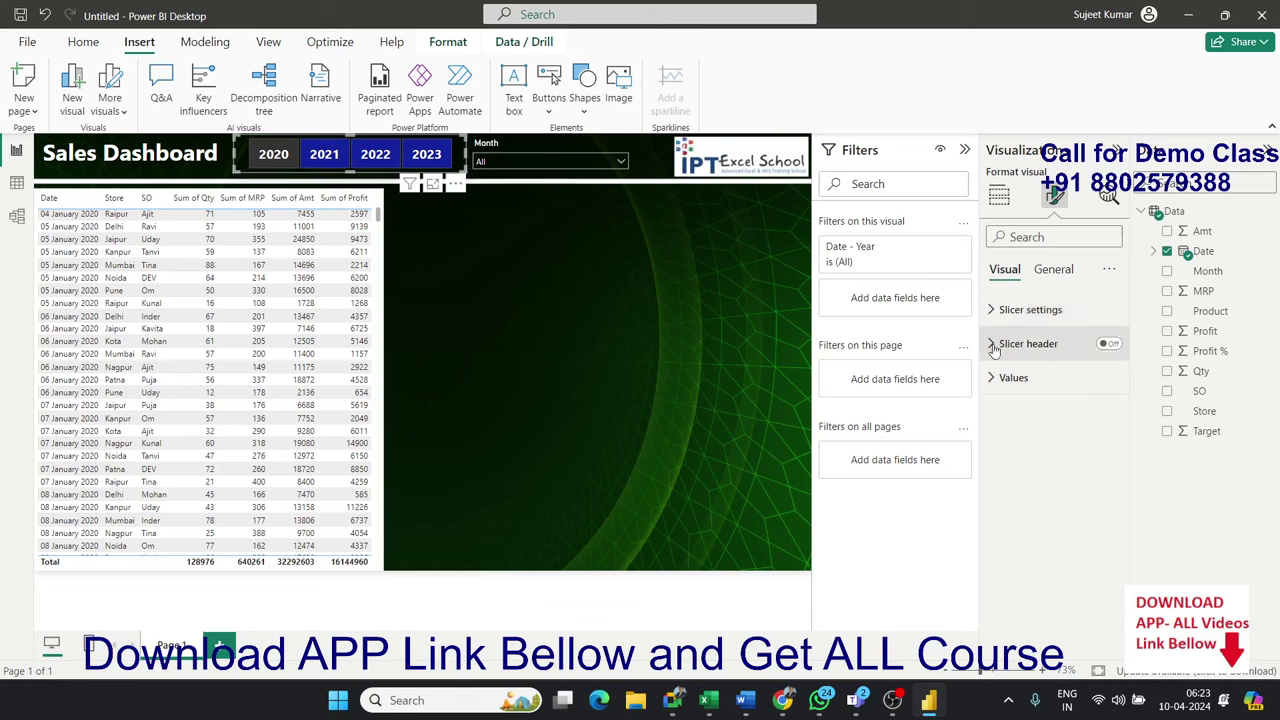
click(1000, 377)
scroll(1029, 456, down, 1)
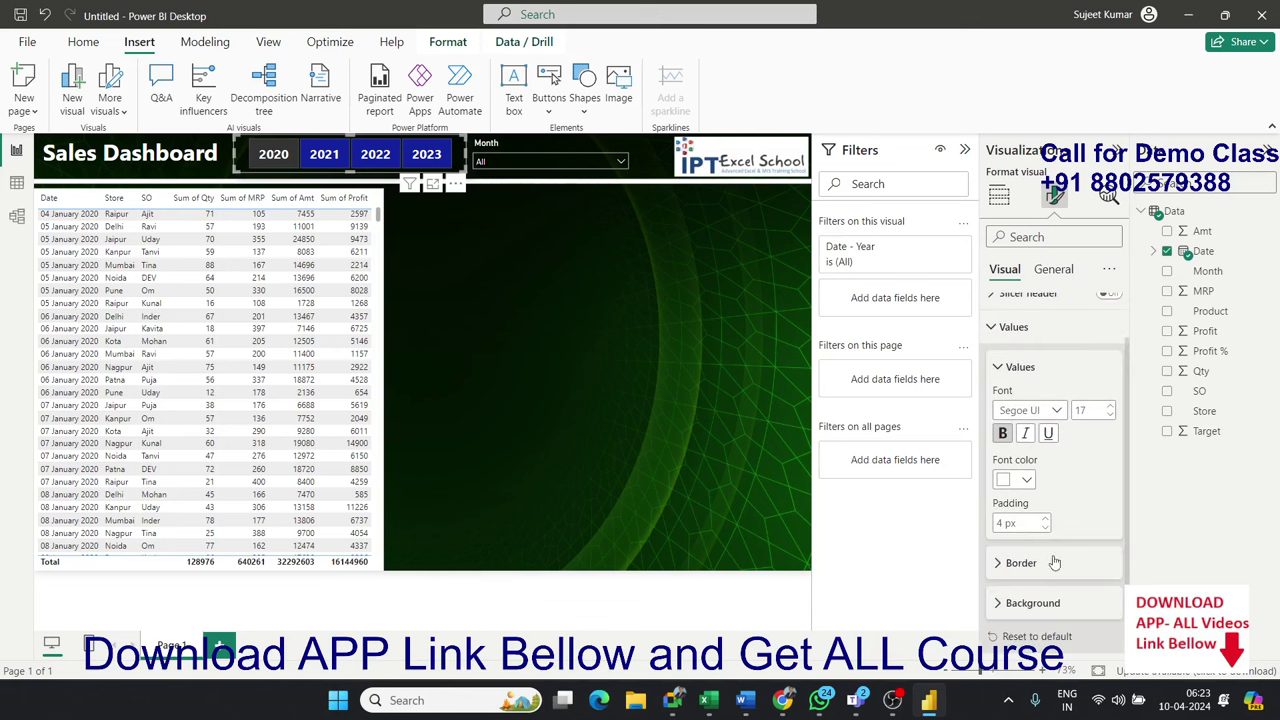
scroll(1015, 485, up, 1)
click(996, 378)
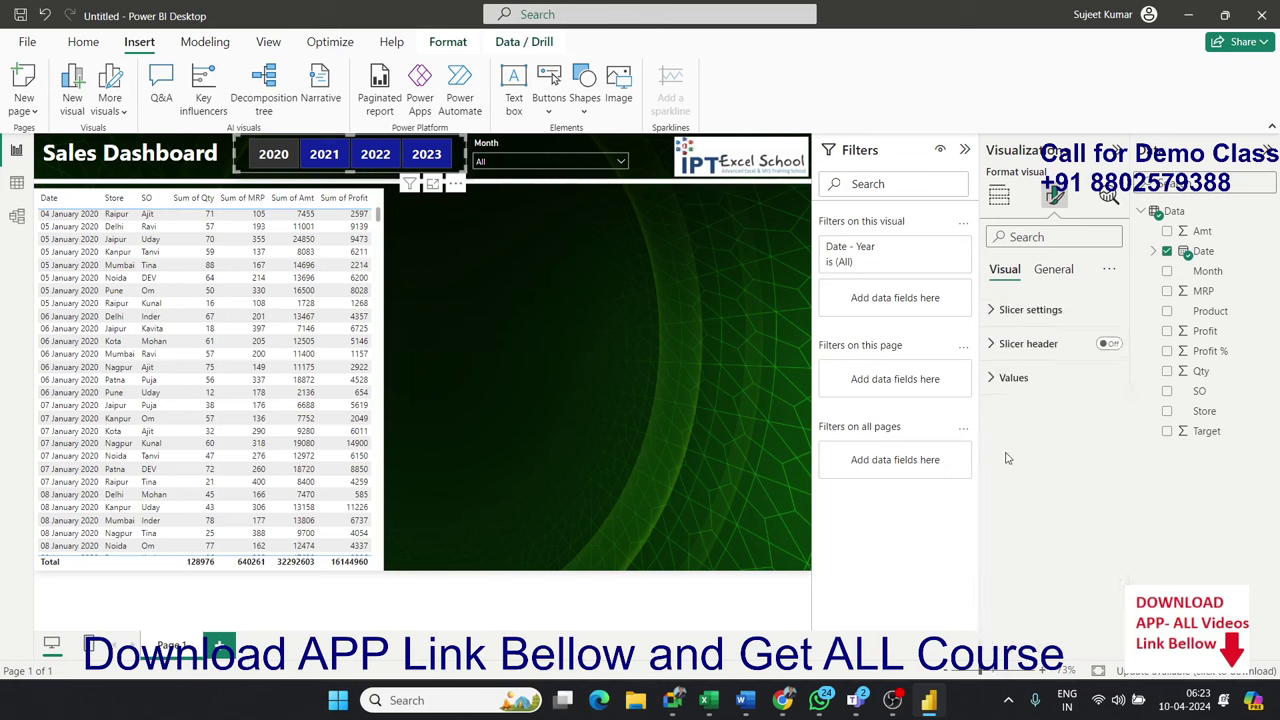
click(993, 350)
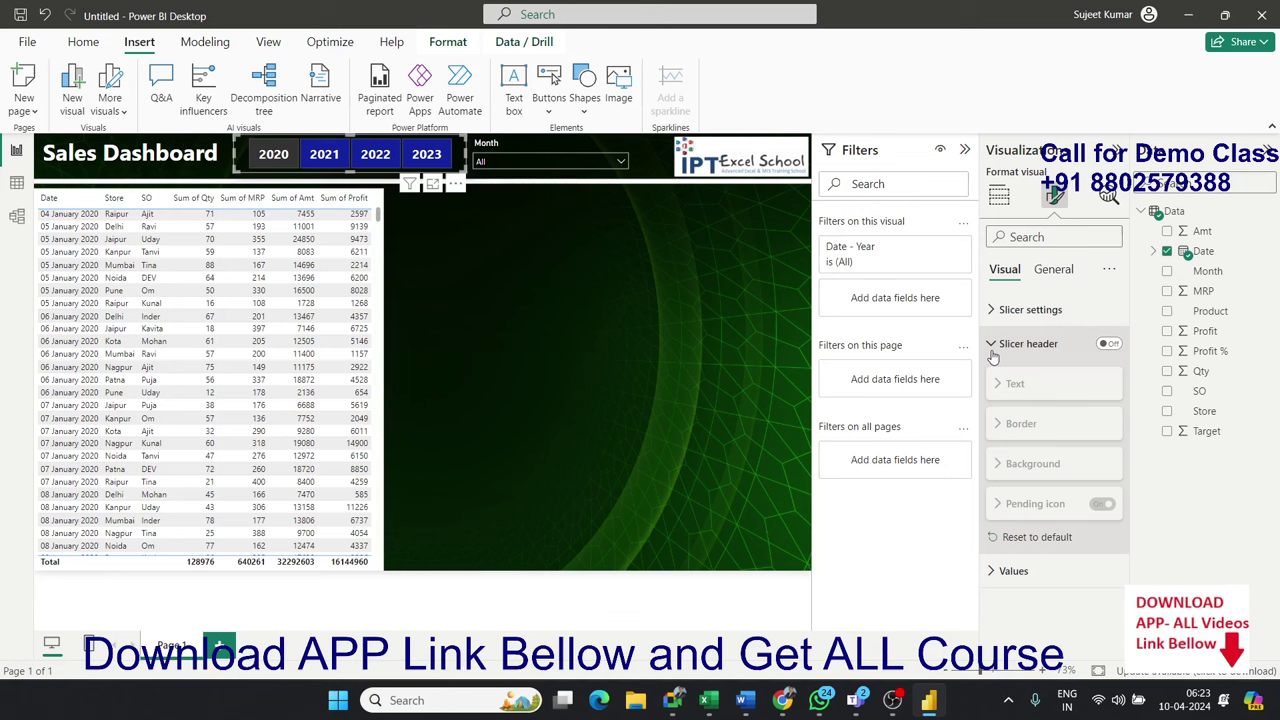
click(992, 345)
click(988, 311)
click(990, 310)
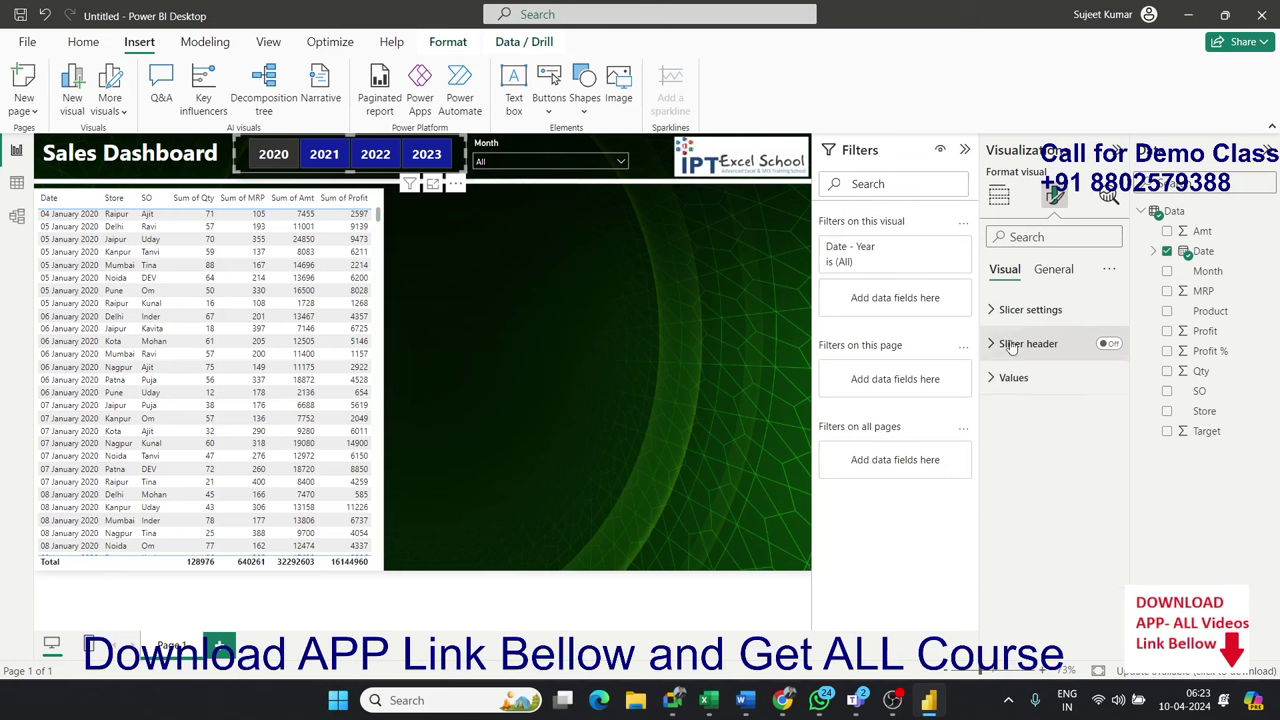
click(280, 152)
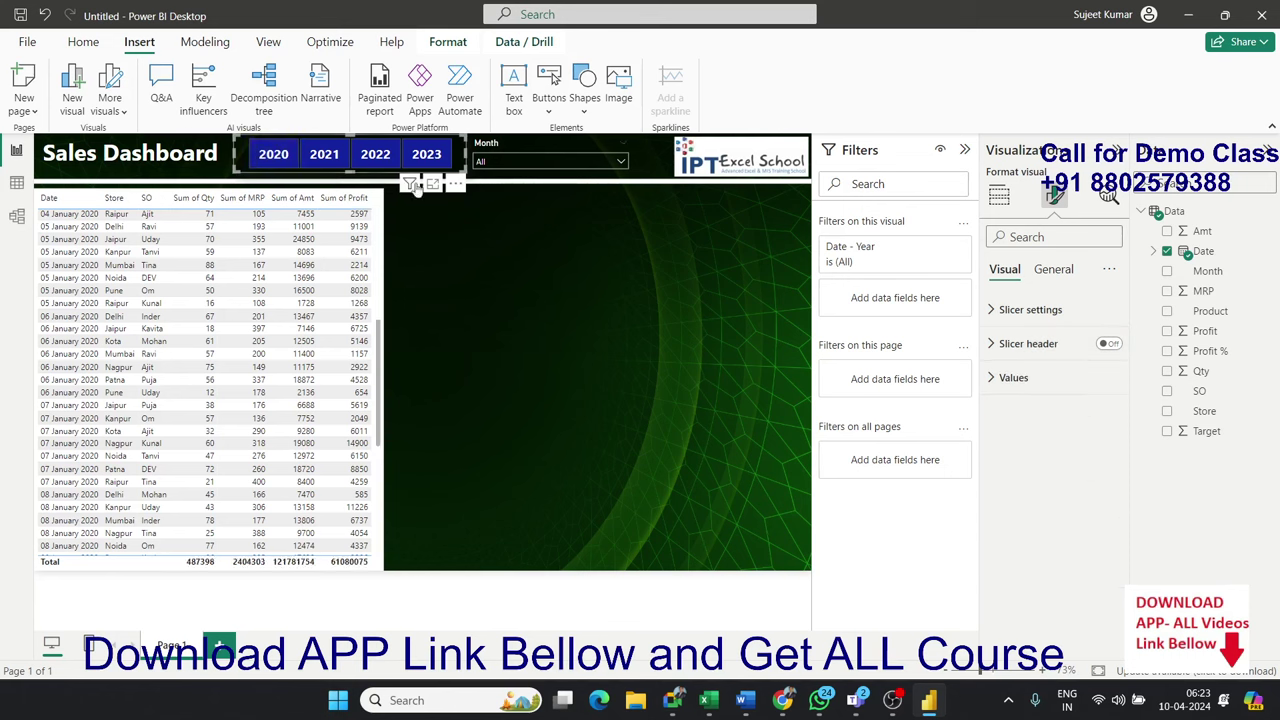
click(528, 288)
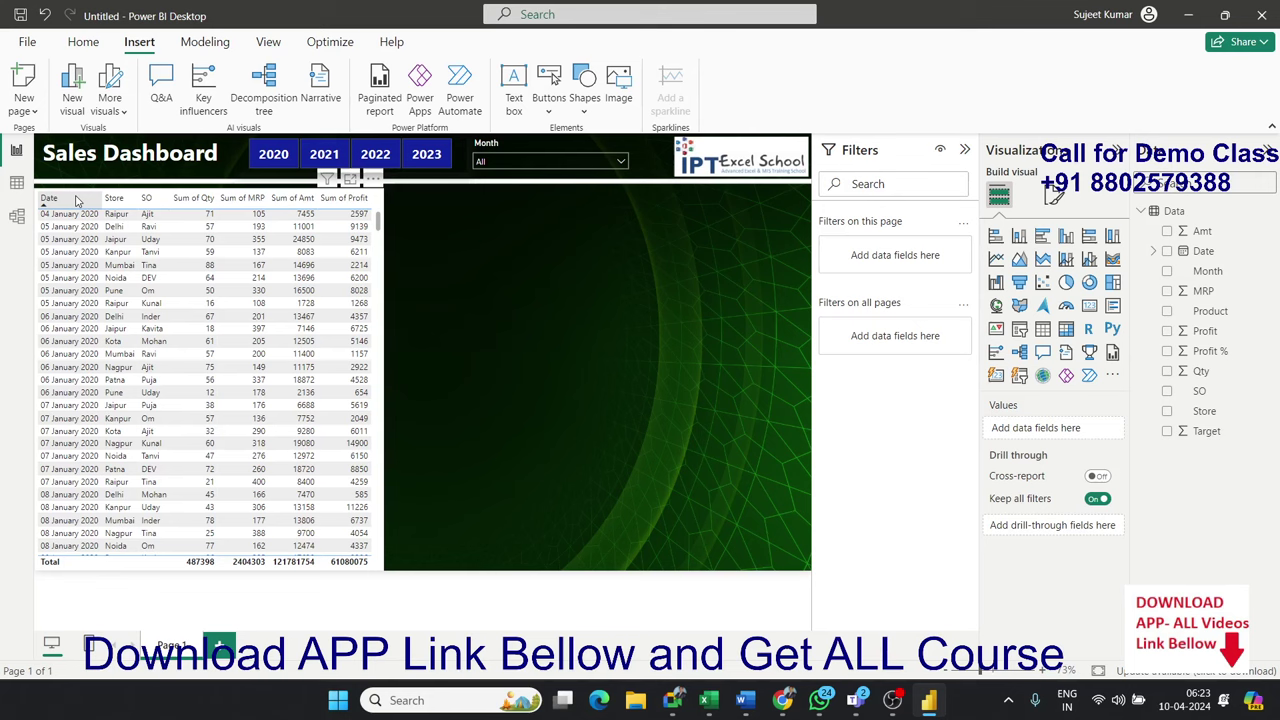
Apply the Minimal style preset to the sales data table.
scroll(76, 200, up, 5)
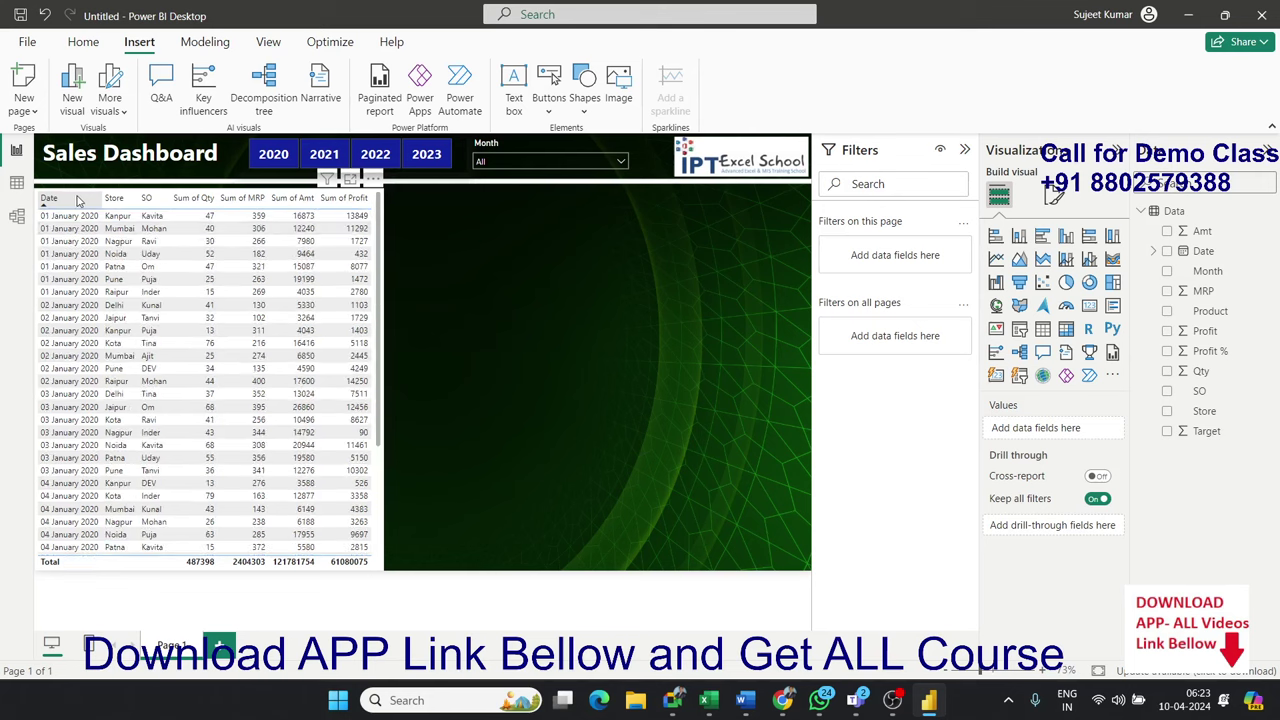
click(380, 205)
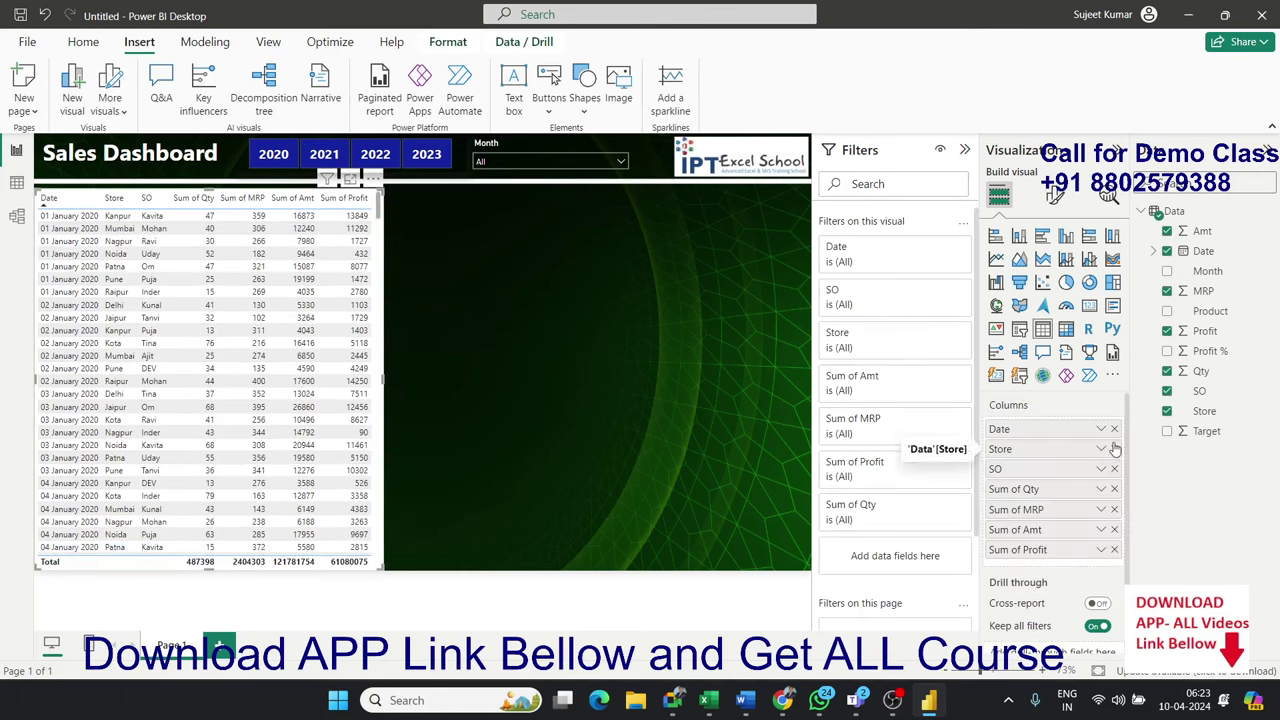
click(1055, 198)
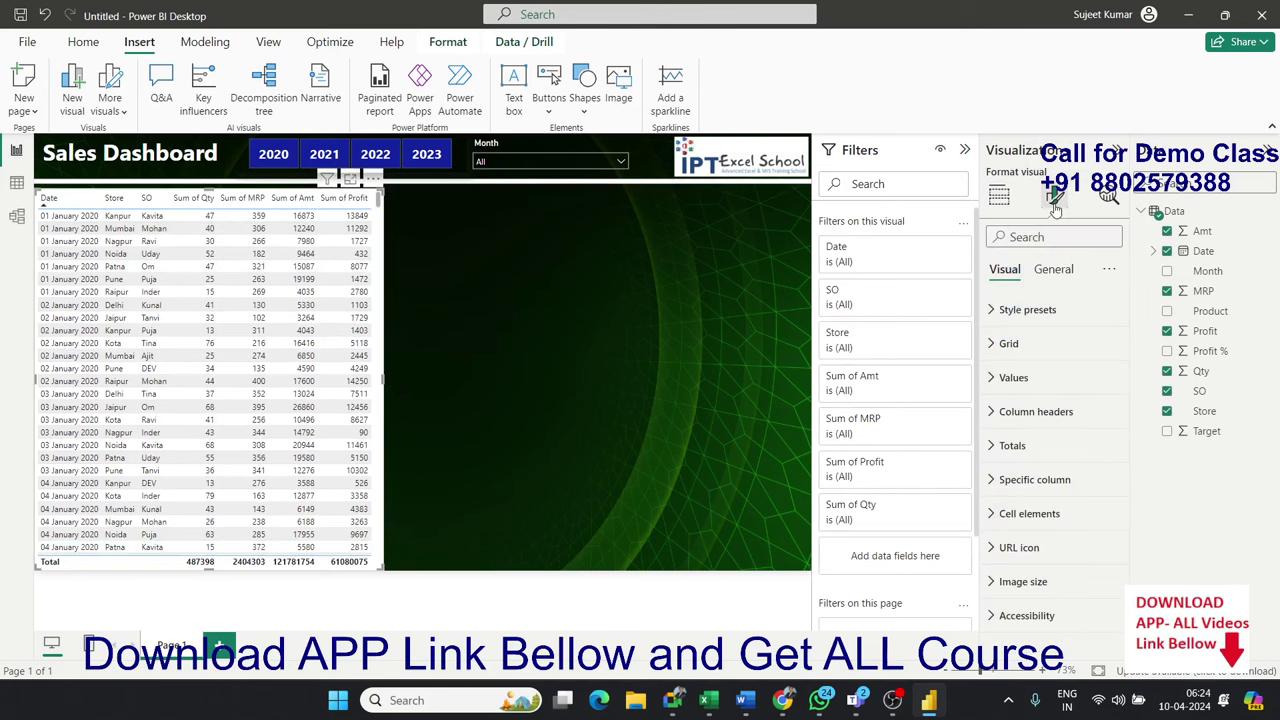
click(1010, 309)
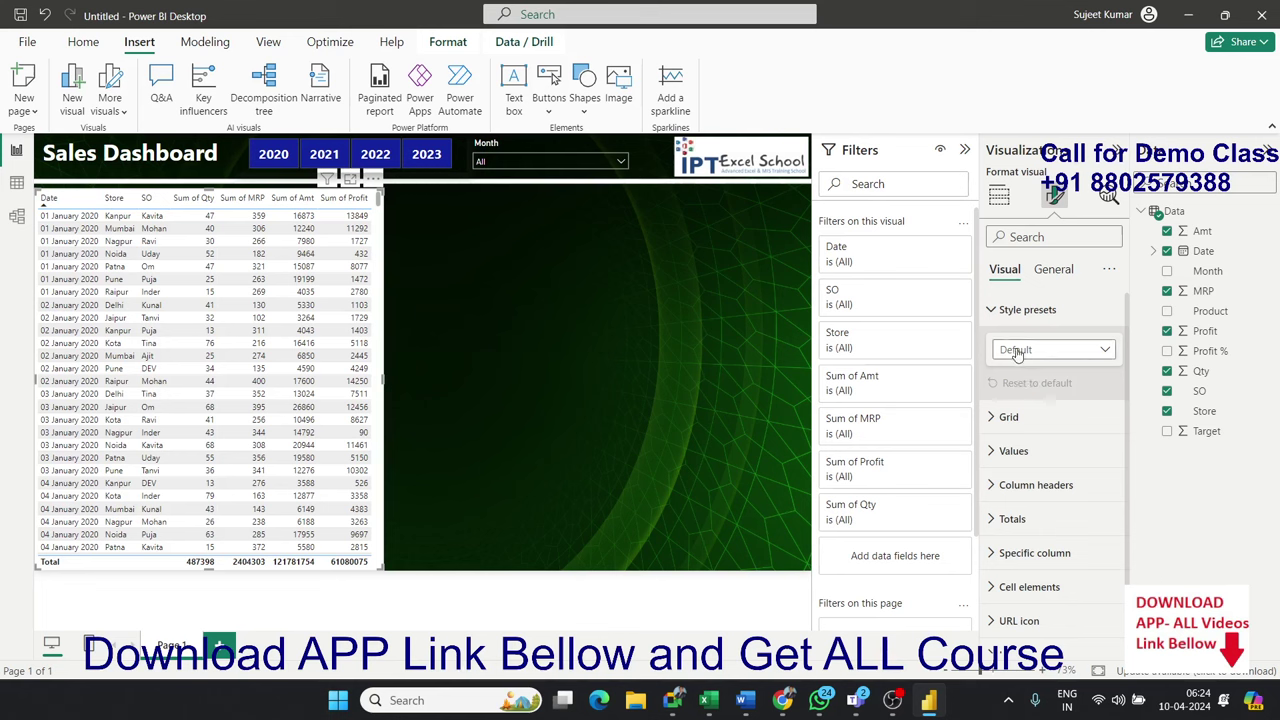
click(1017, 350)
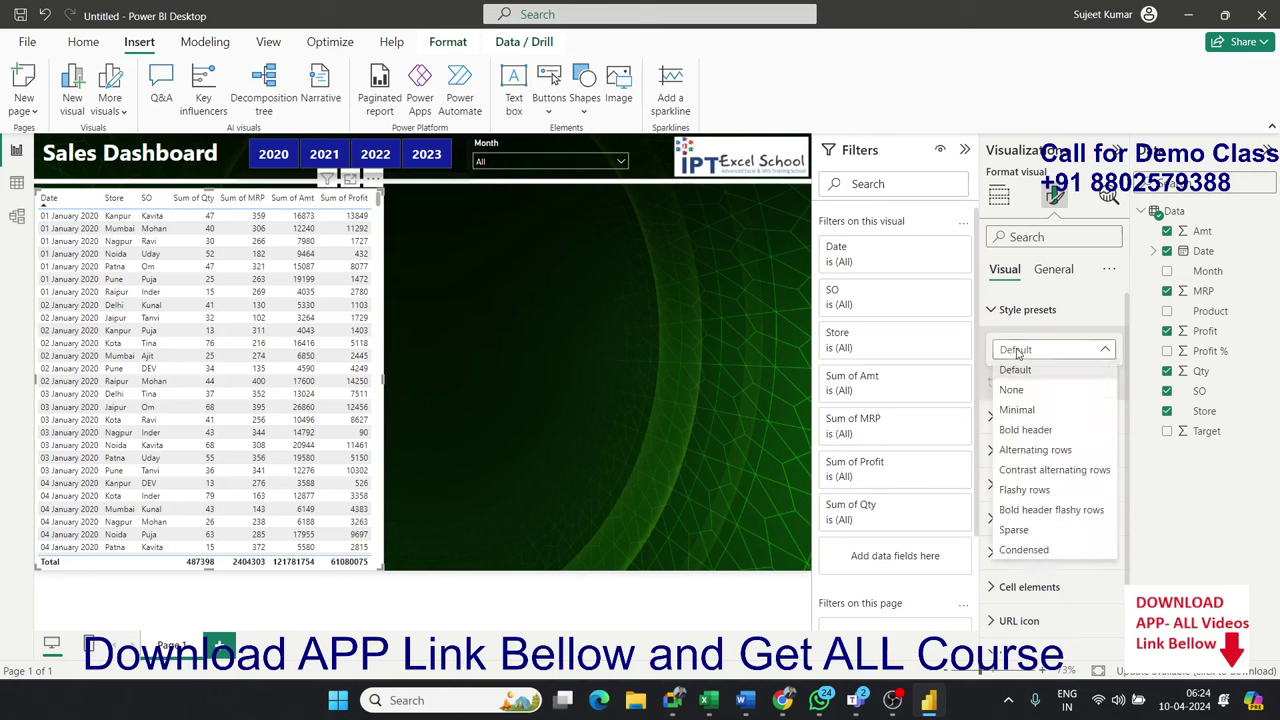
click(1017, 410)
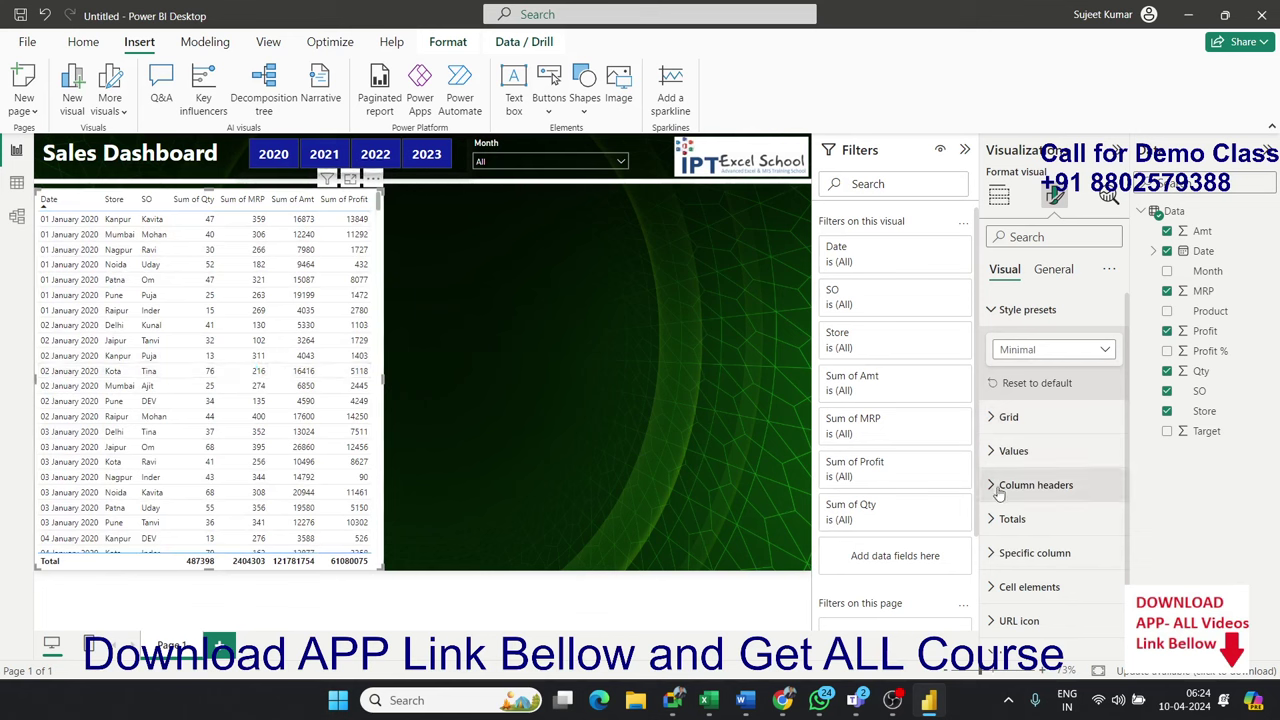
Turn on vertical gridlines for the sales table.
click(997, 420)
scroll(996, 410, down, 1)
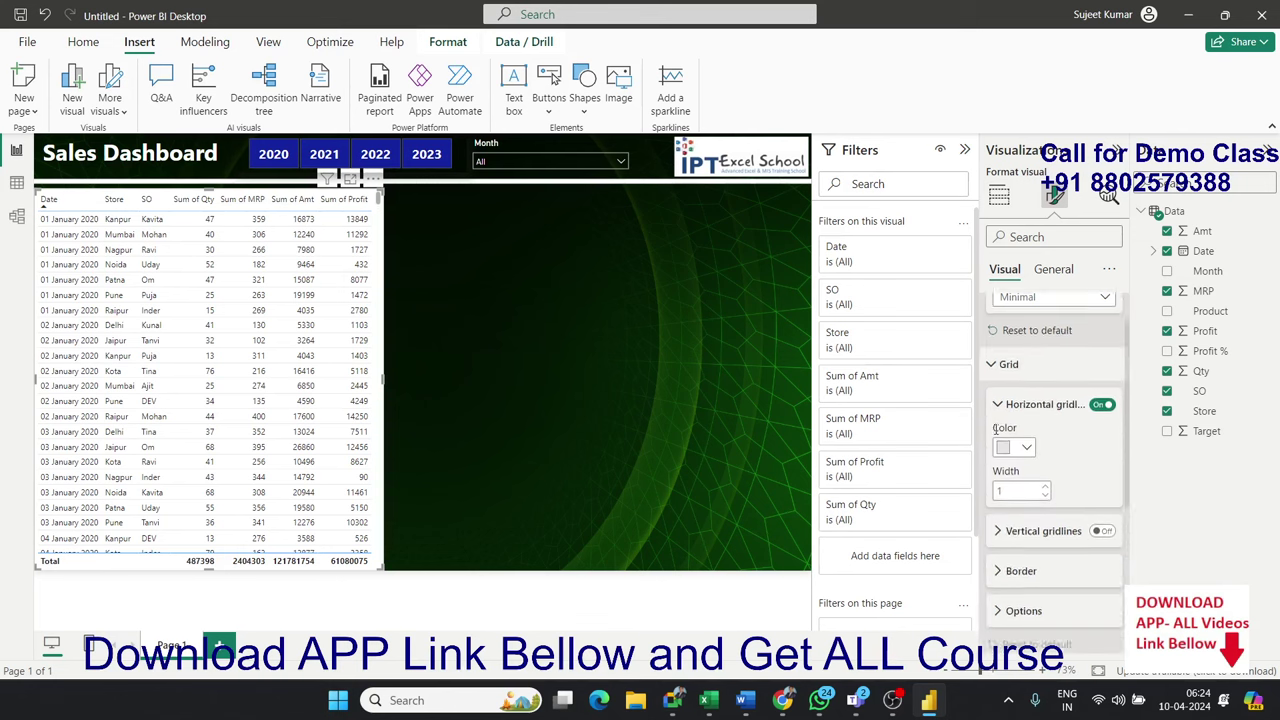
scroll(996, 400, down, 2)
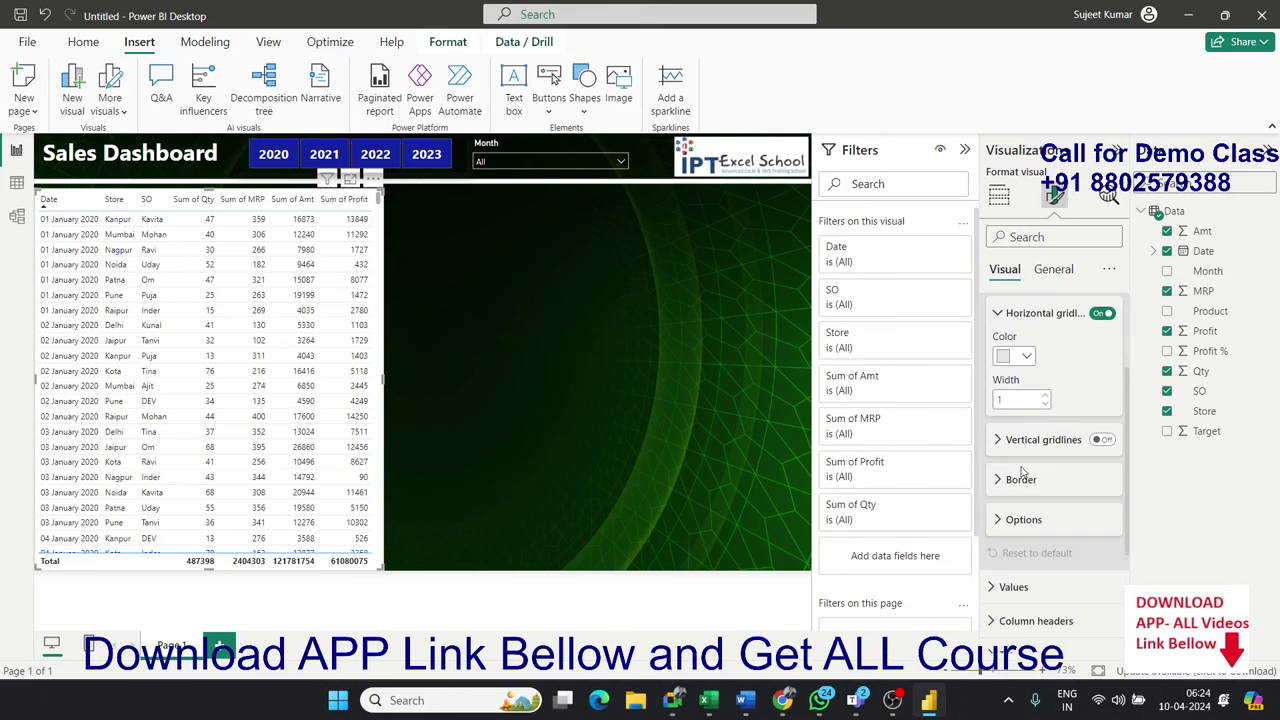
click(1104, 440)
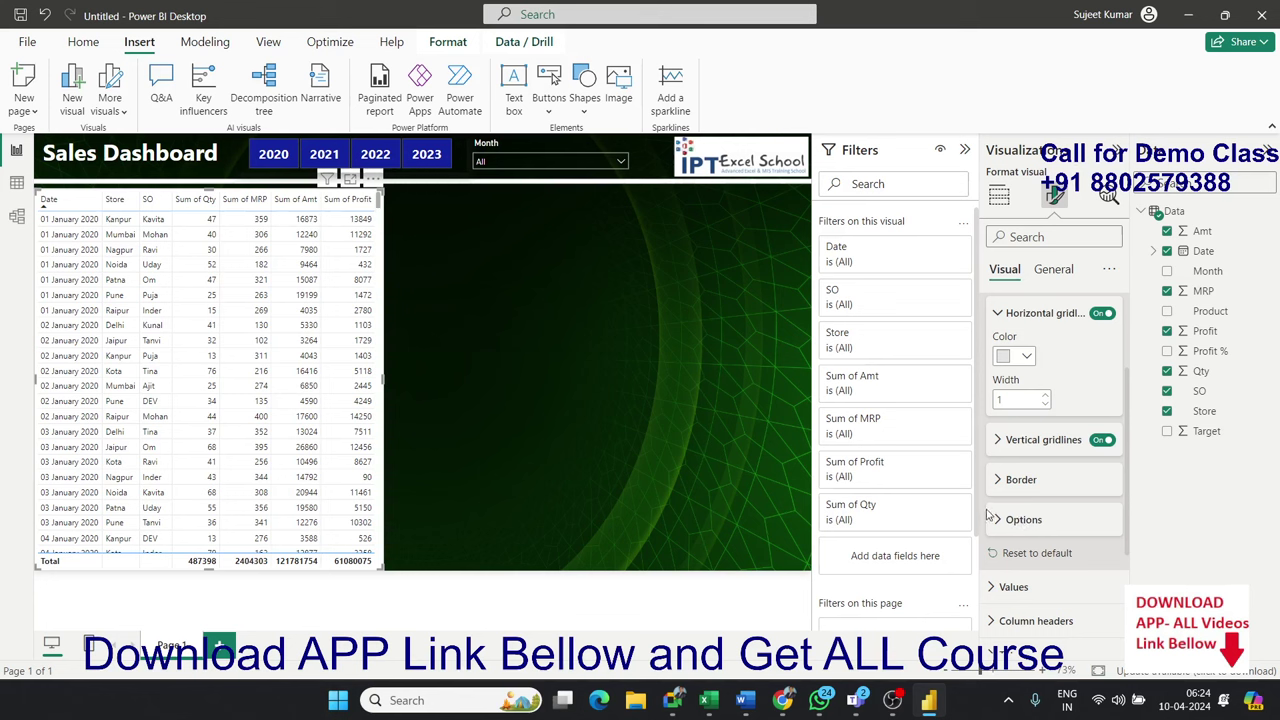
scroll(998, 522, down, 4)
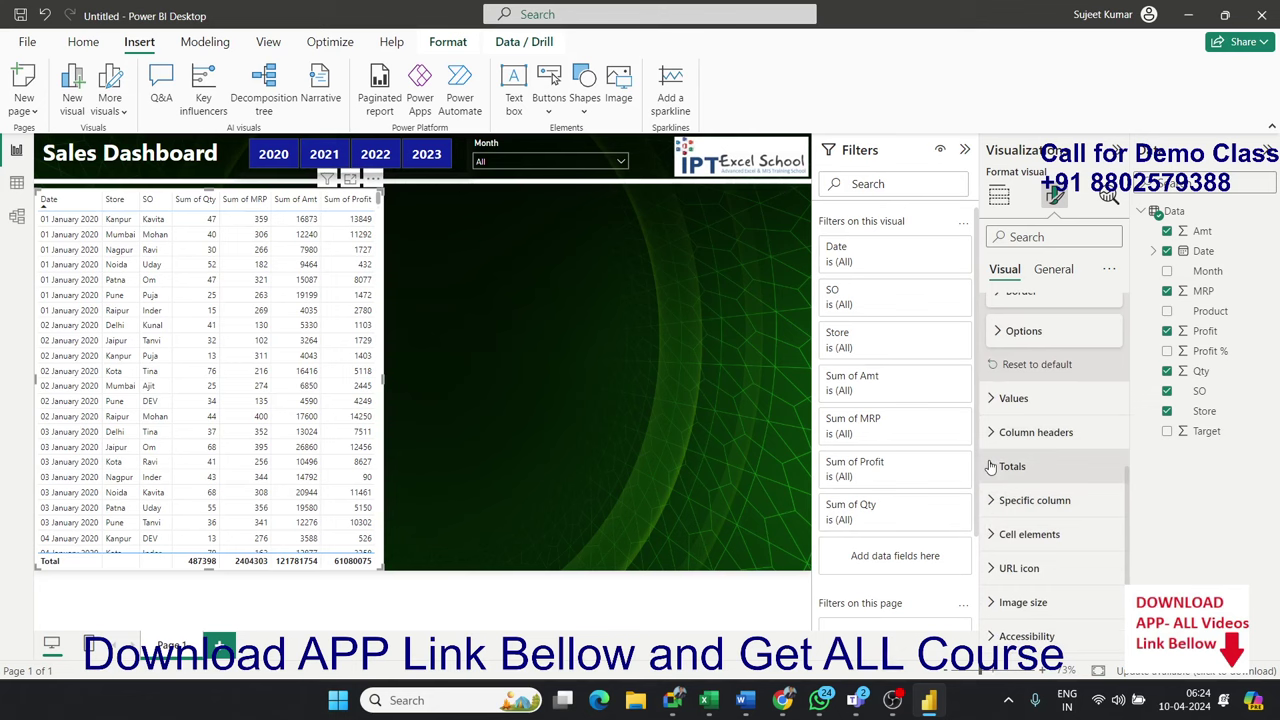
scroll(994, 455, up, 3)
scroll(992, 465, up, 3)
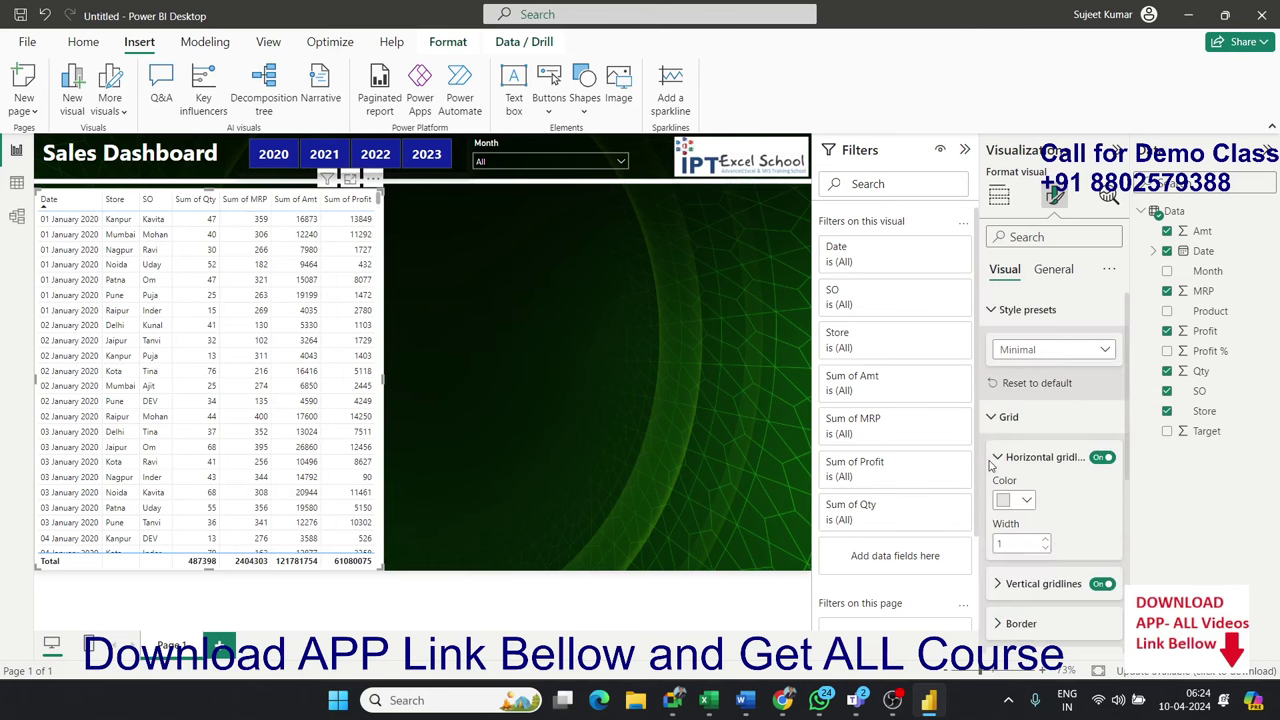
Title the sales table 'Sales Row Data' and enable a divider beneath the title.
click(1047, 272)
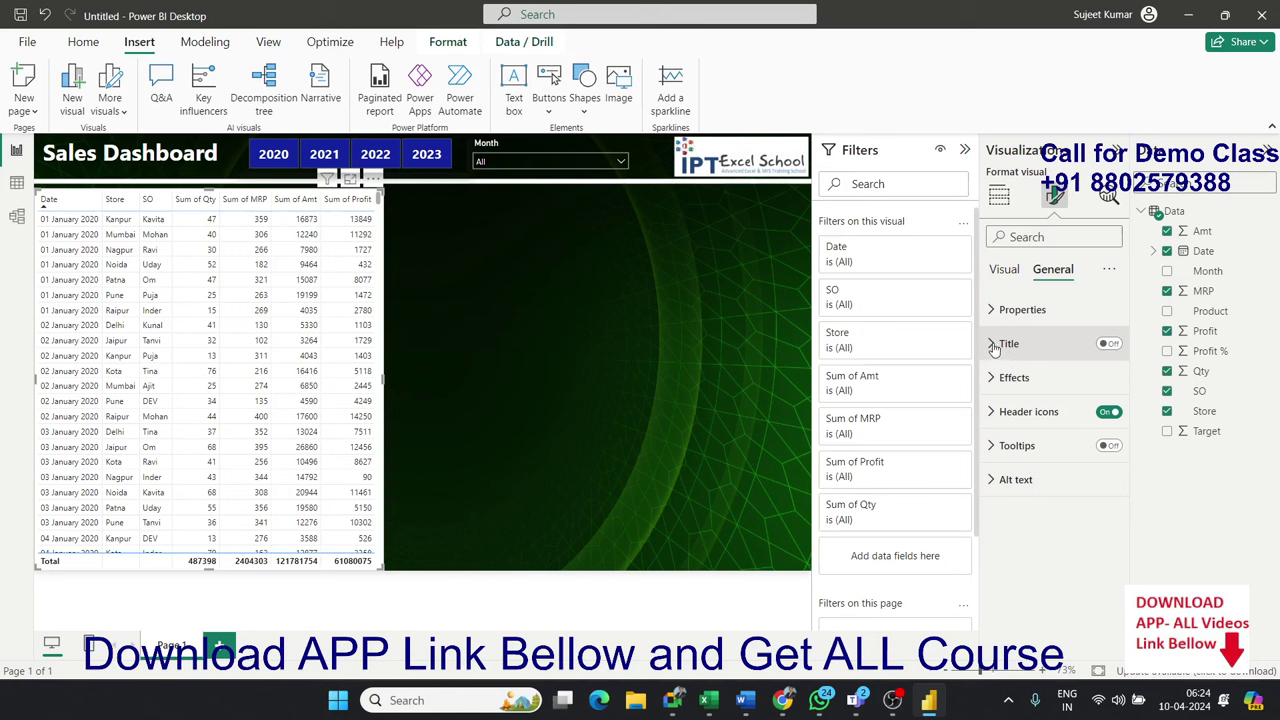
click(1110, 344)
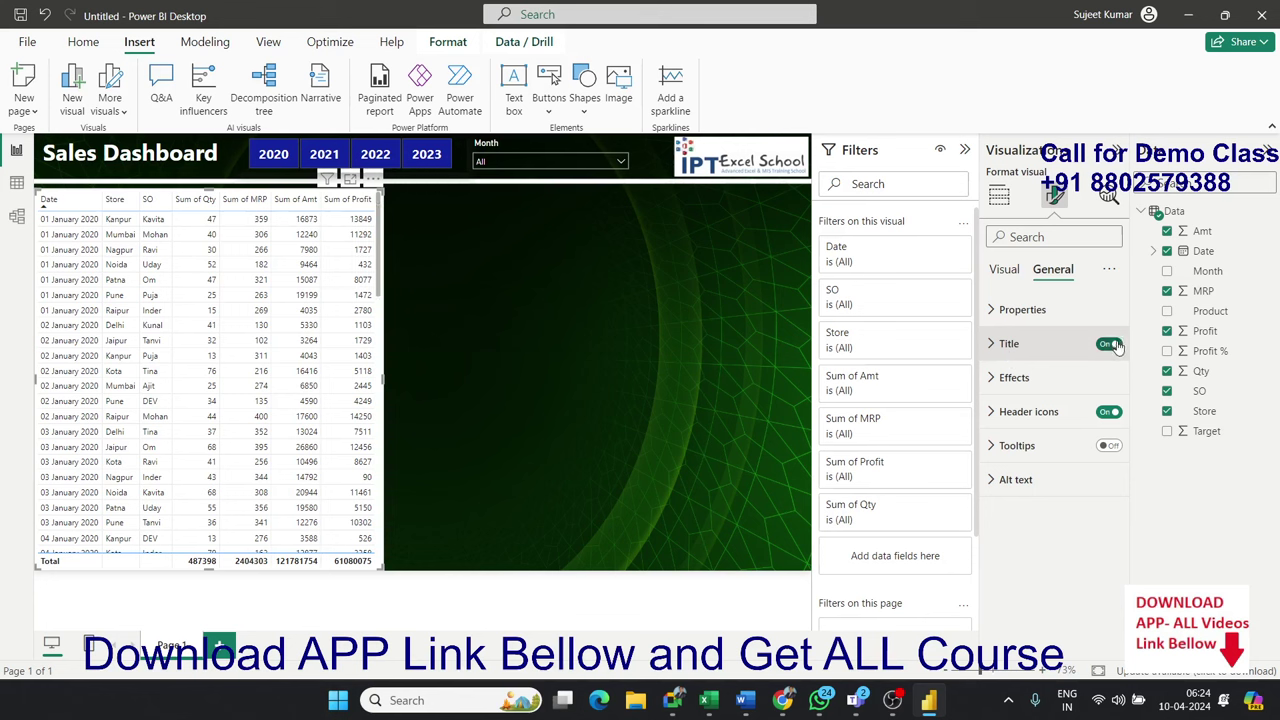
click(995, 352)
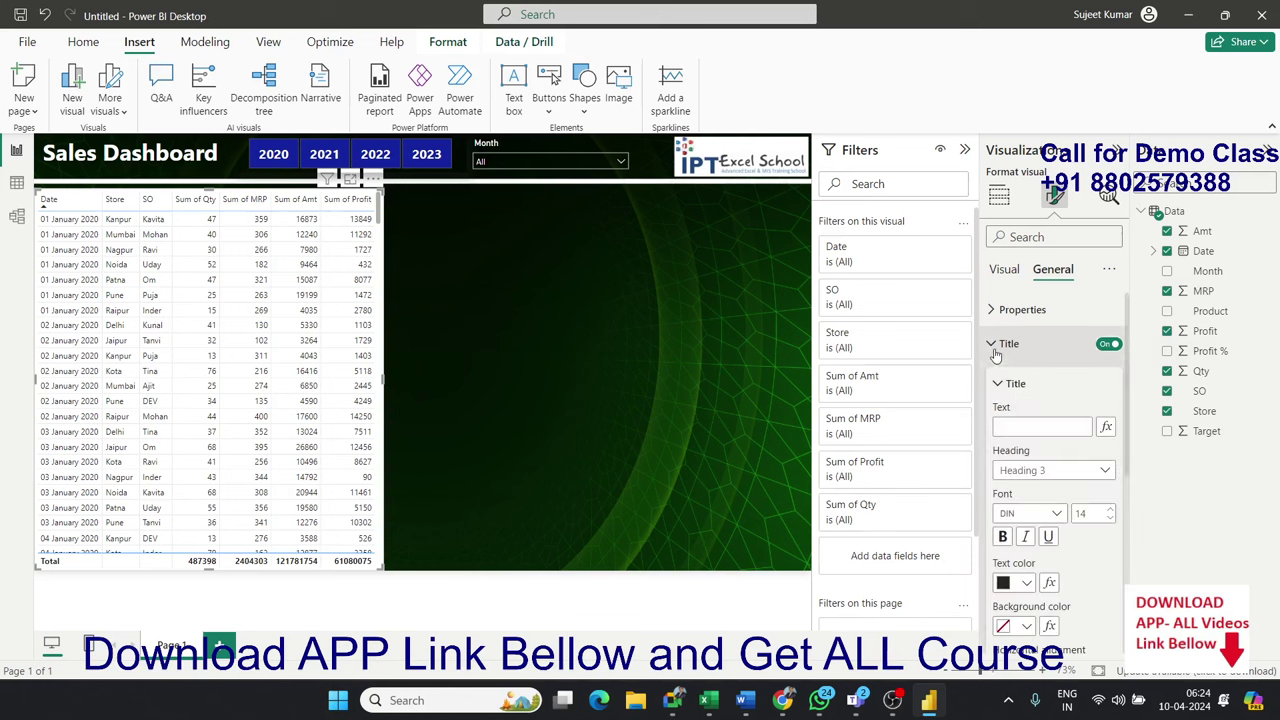
click(1022, 429)
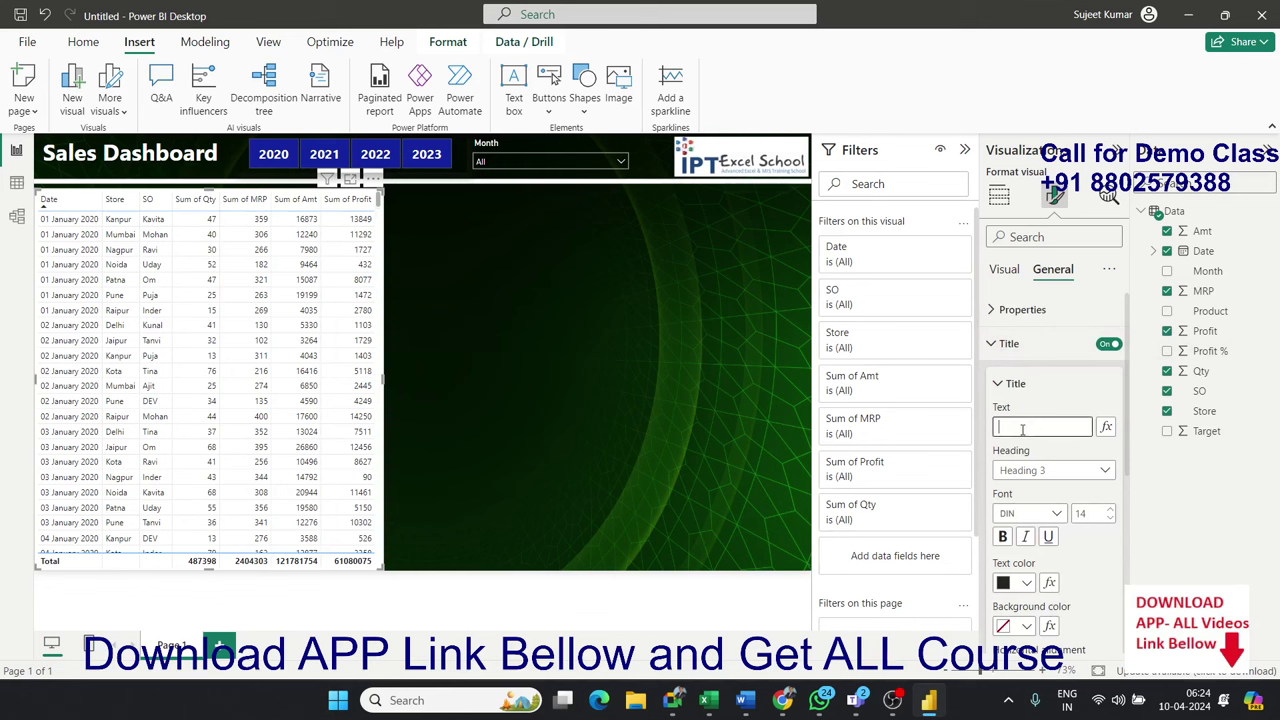
text(Sales)
text( Row )
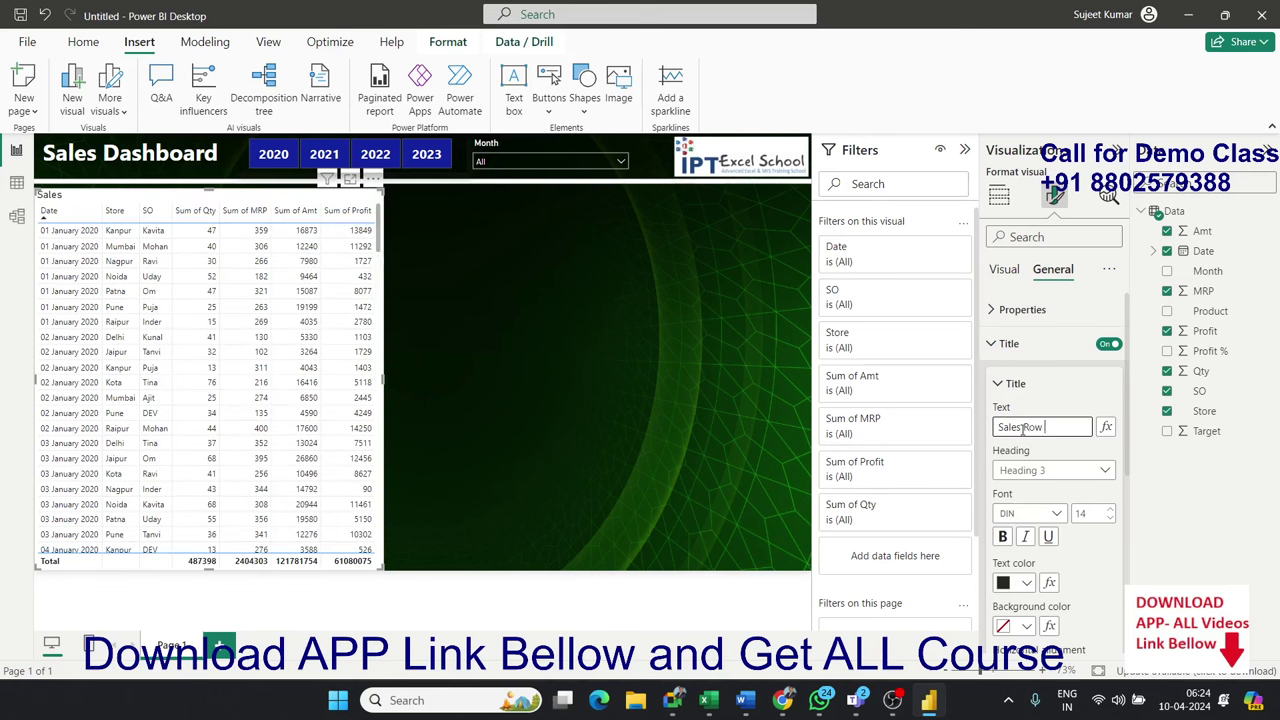
text(Data)
scroll(1103, 542, down, 3)
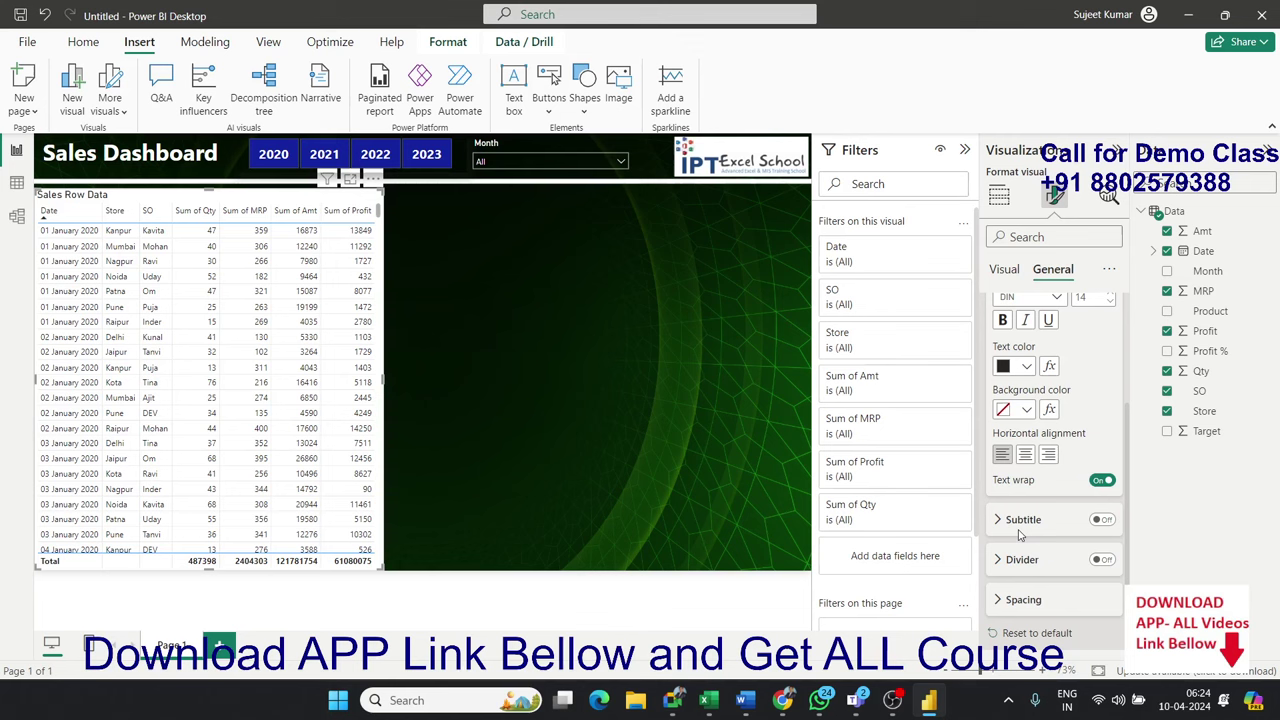
click(1104, 561)
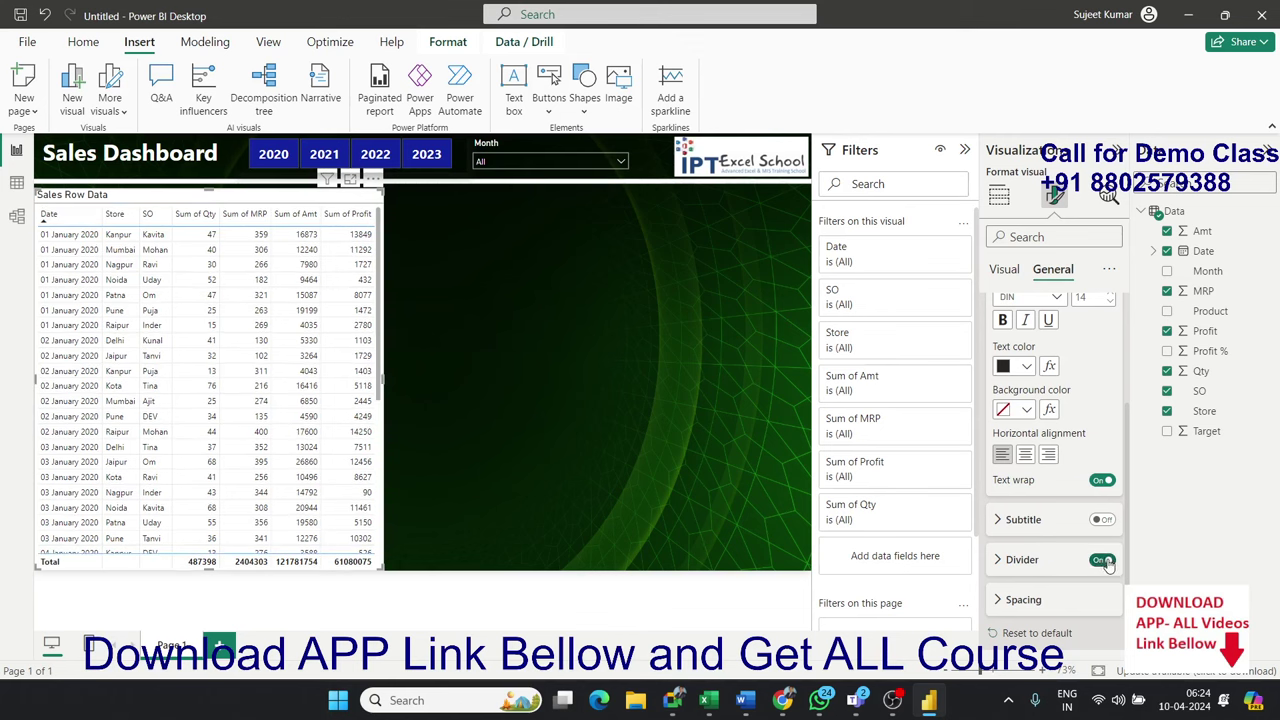
click(657, 357)
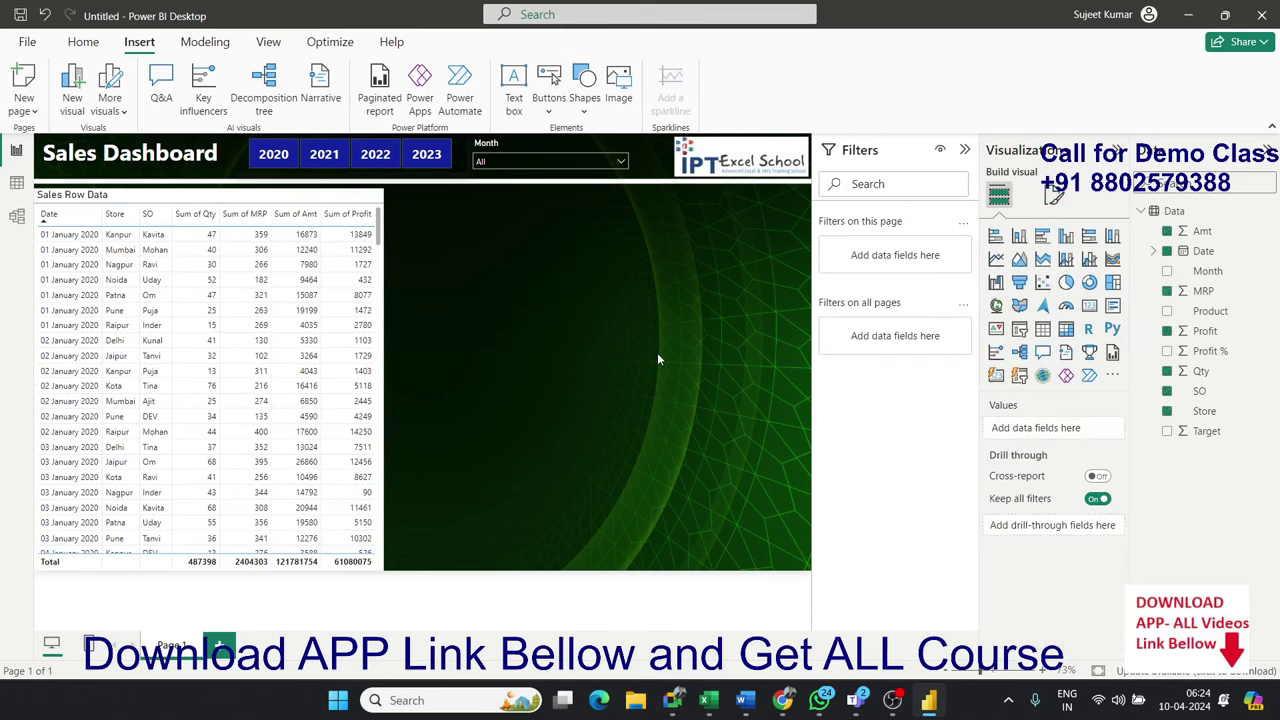
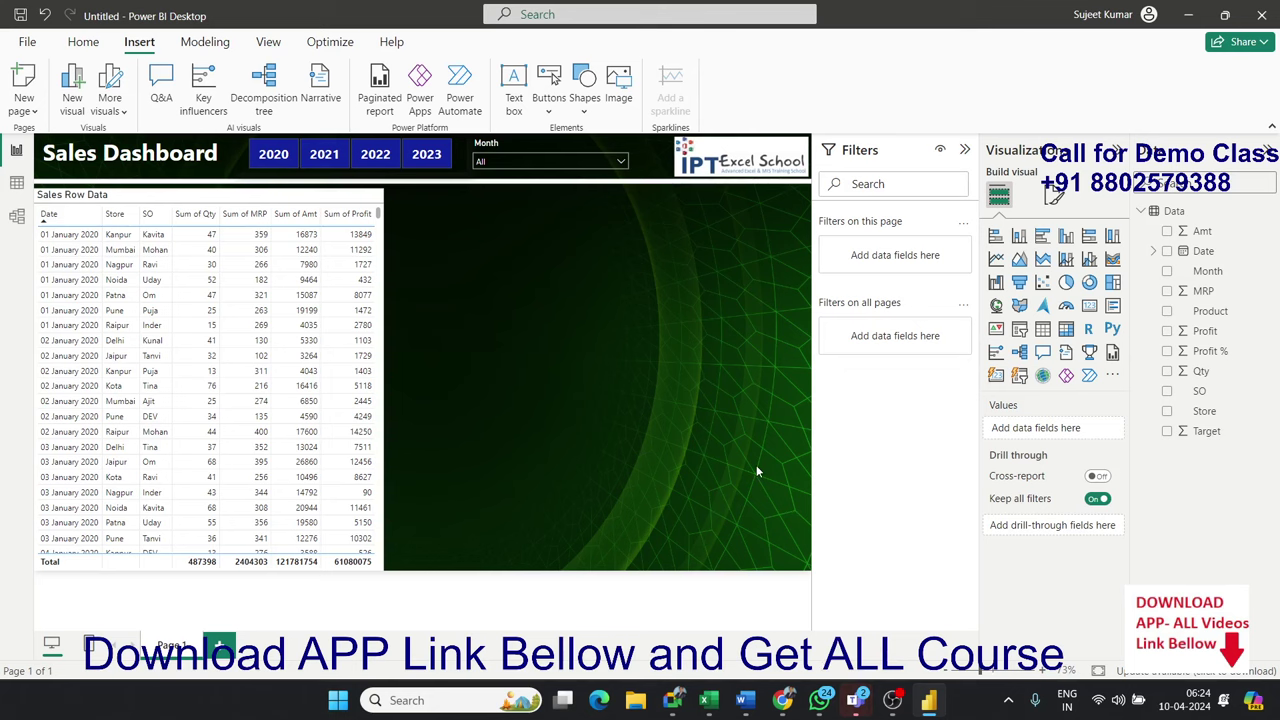
Hide the Filters pane to widen the canvas and place an empty visual beside the Sales Row Data table.
click(965, 151)
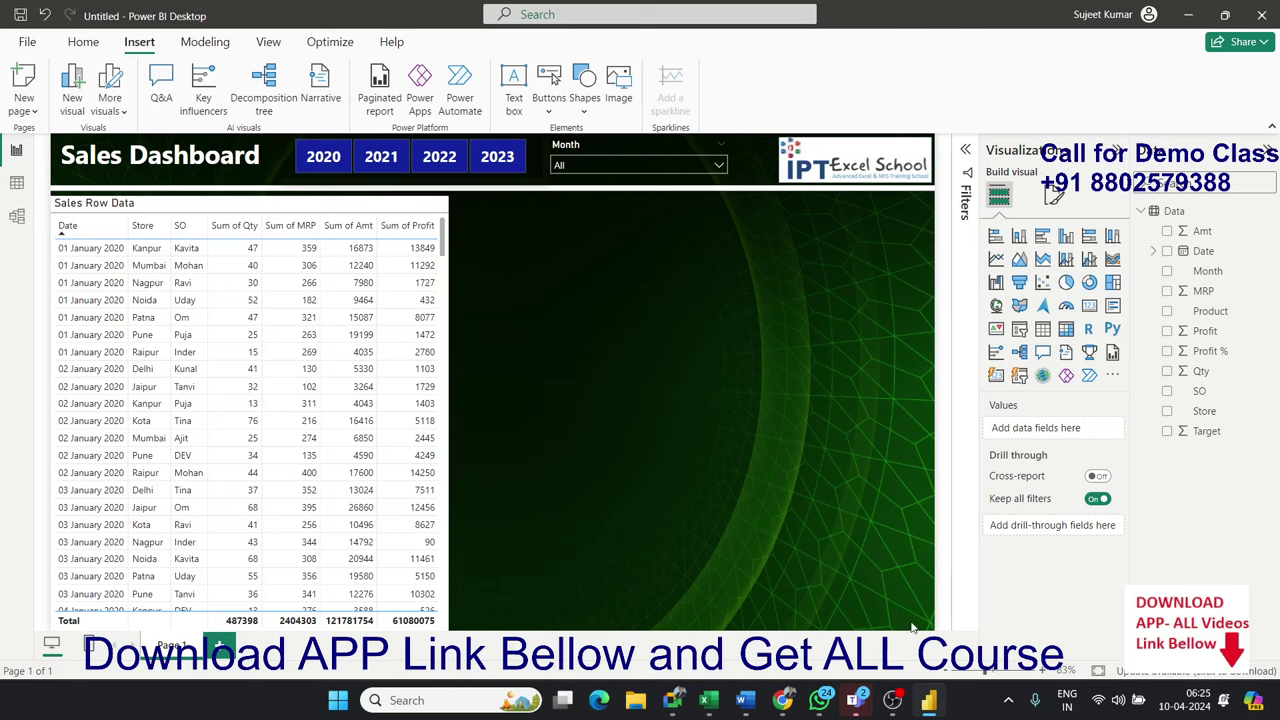
click(862, 706)
drag(482, 206, 636, 292)
drag(492, 204, 588, 268)
Insert a small card near the top of the canvas showing Sum of Qty (487K).
click(1089, 305)
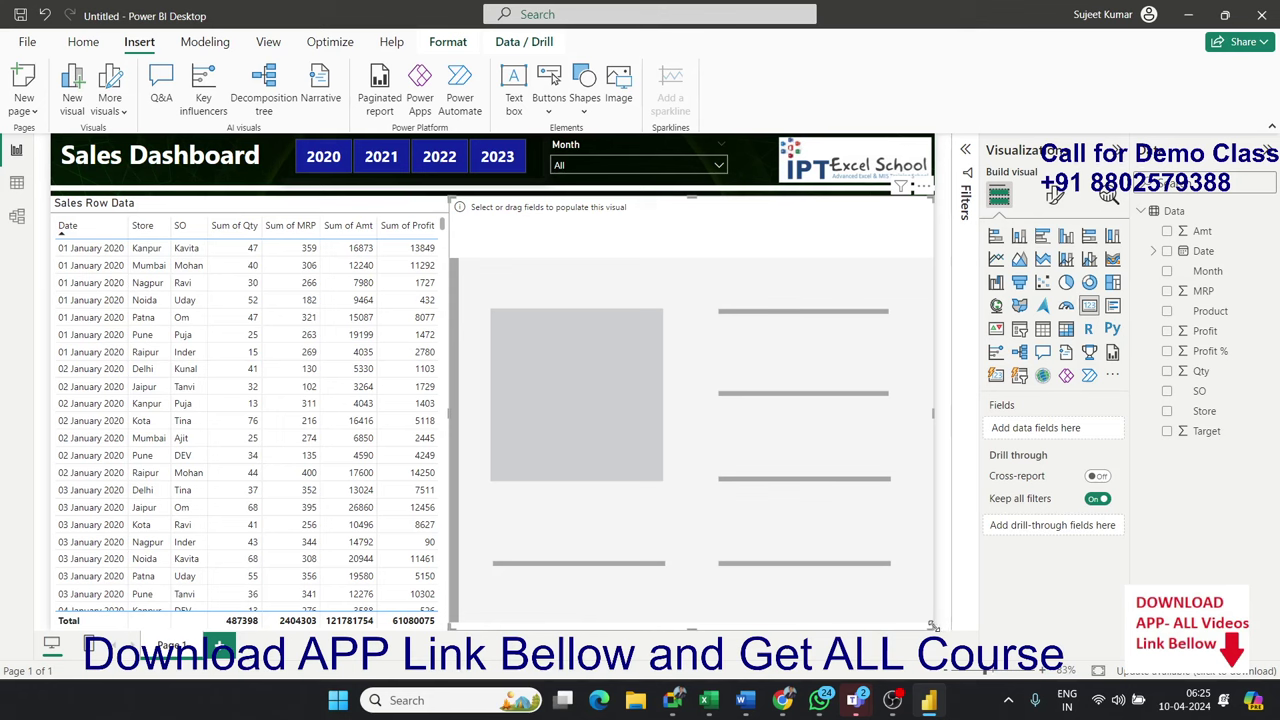
drag(931, 626, 600, 279)
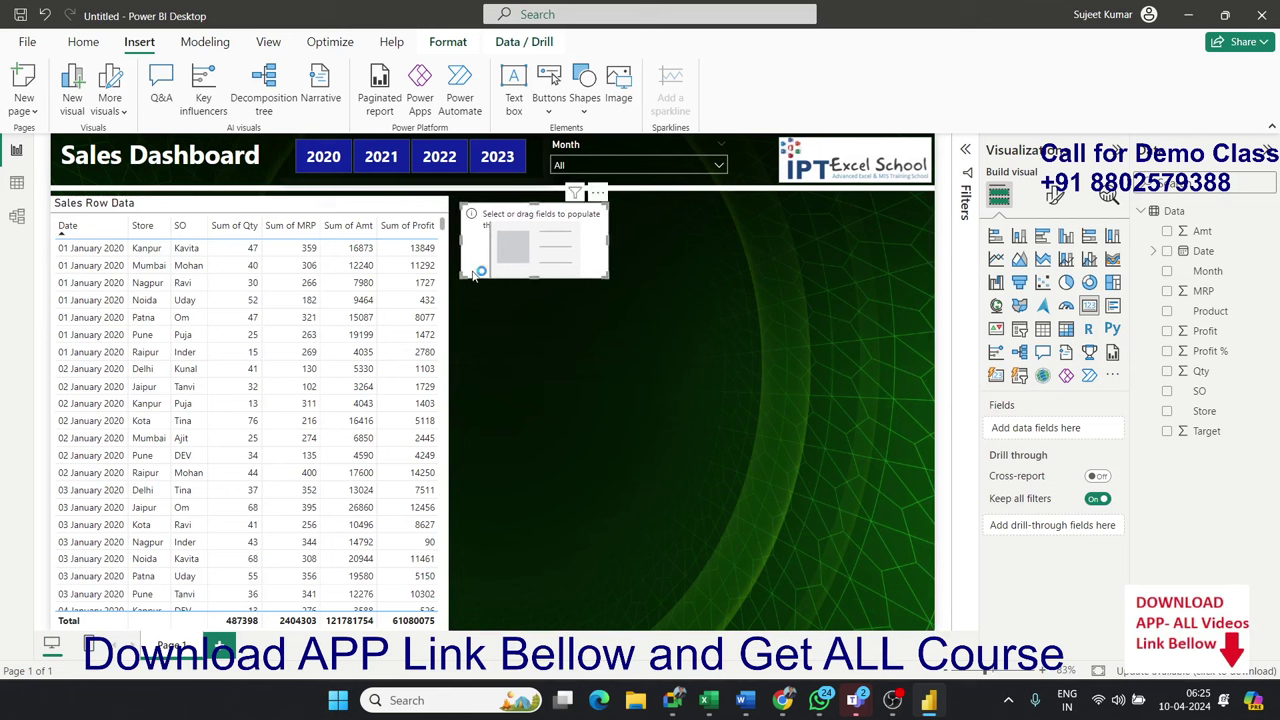
drag(472, 274, 477, 269)
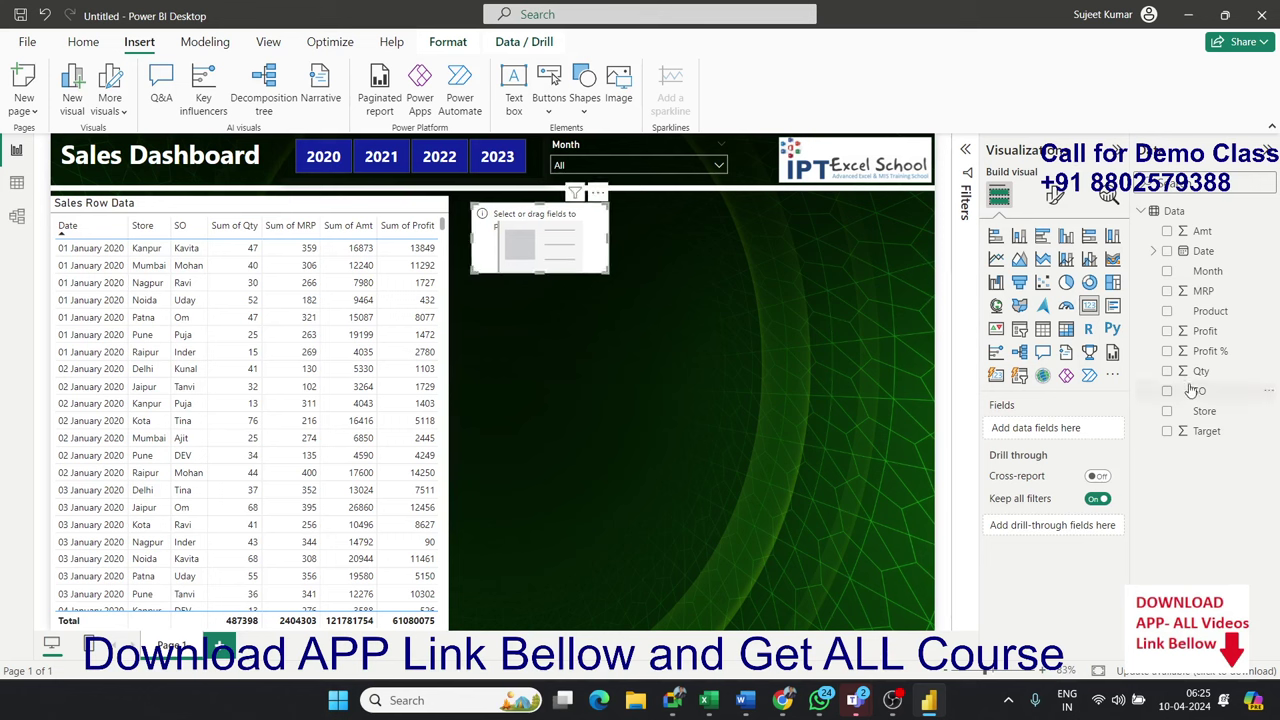
drag(1198, 383, 565, 250)
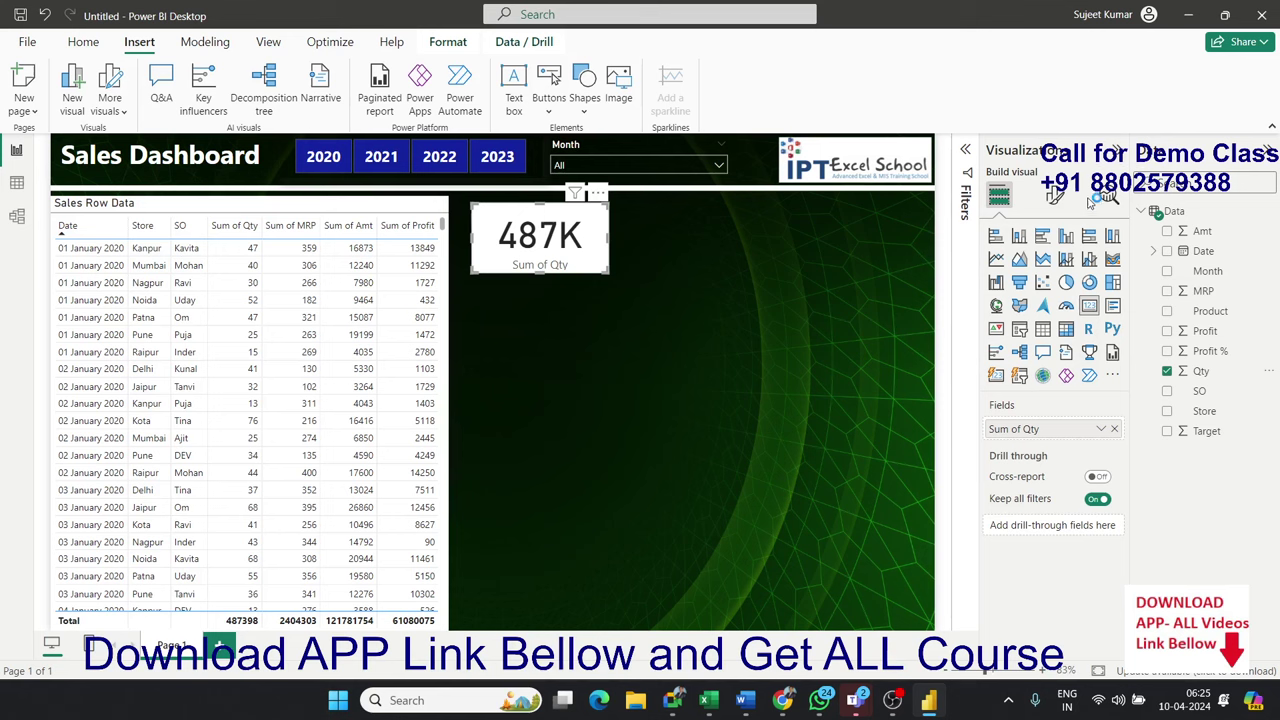
Hide the card's Sum of Qty label and make the 487K callout value white.
click(1055, 196)
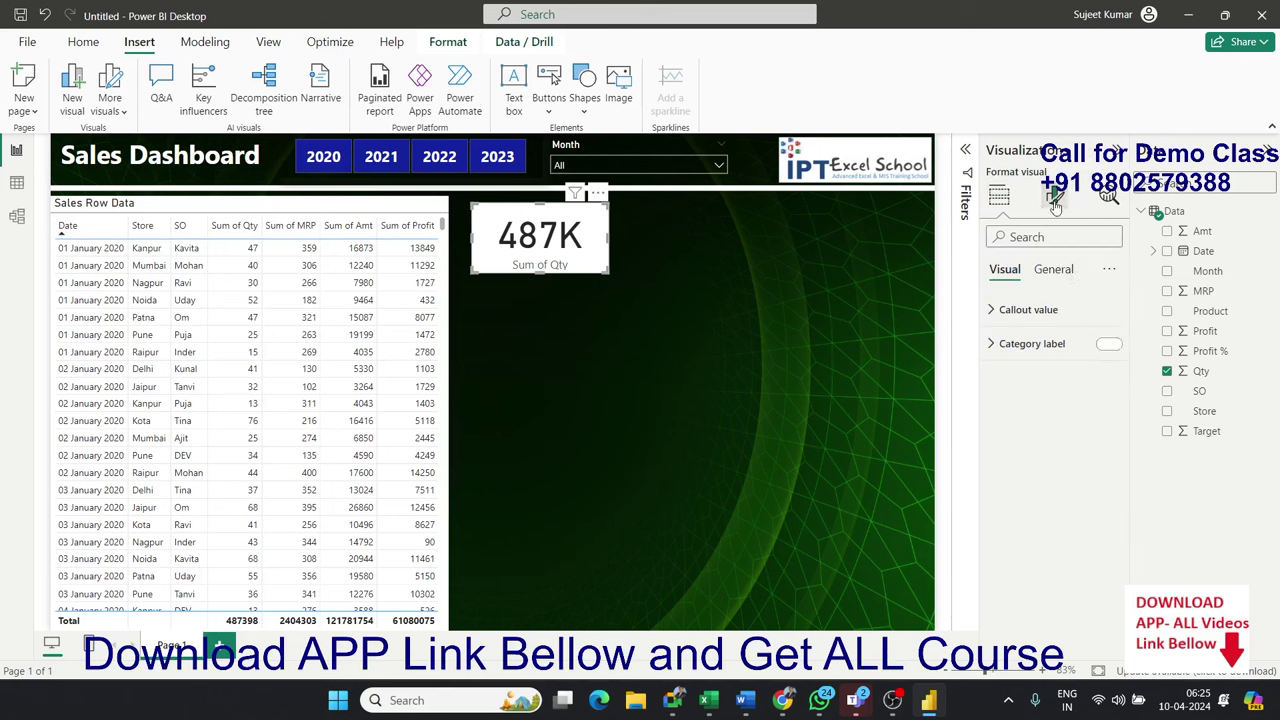
click(1106, 344)
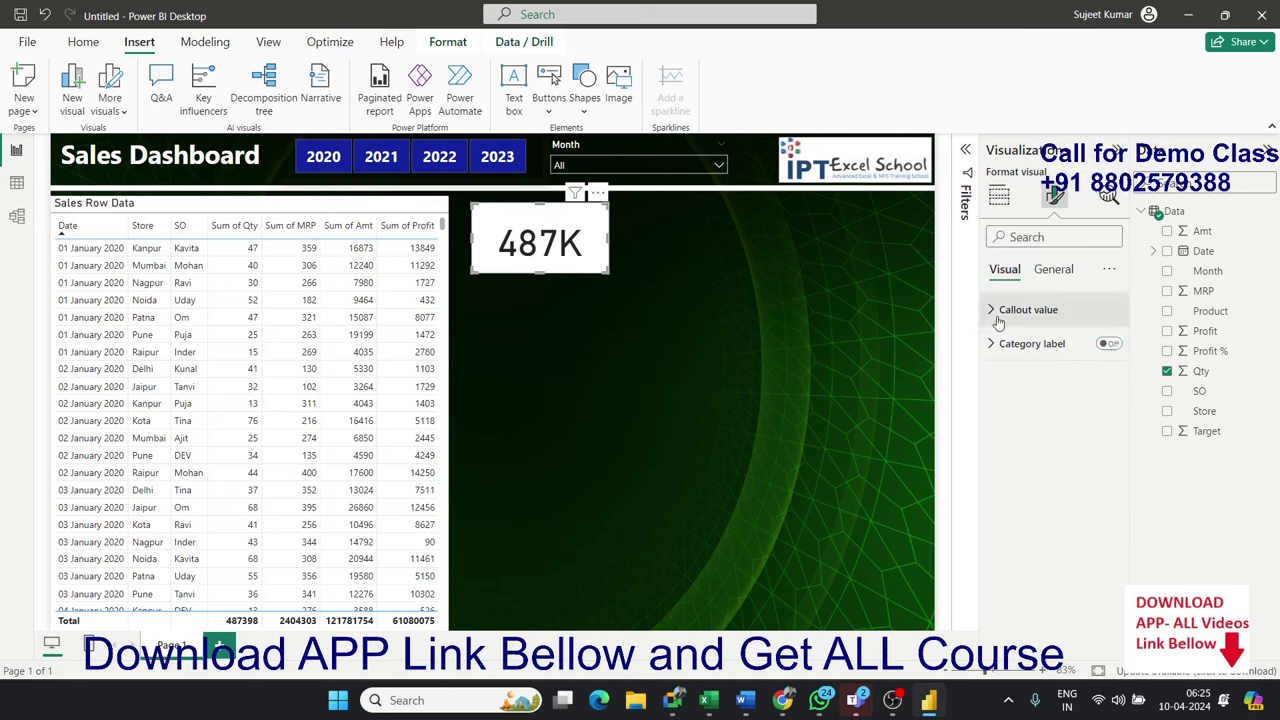
click(1053, 269)
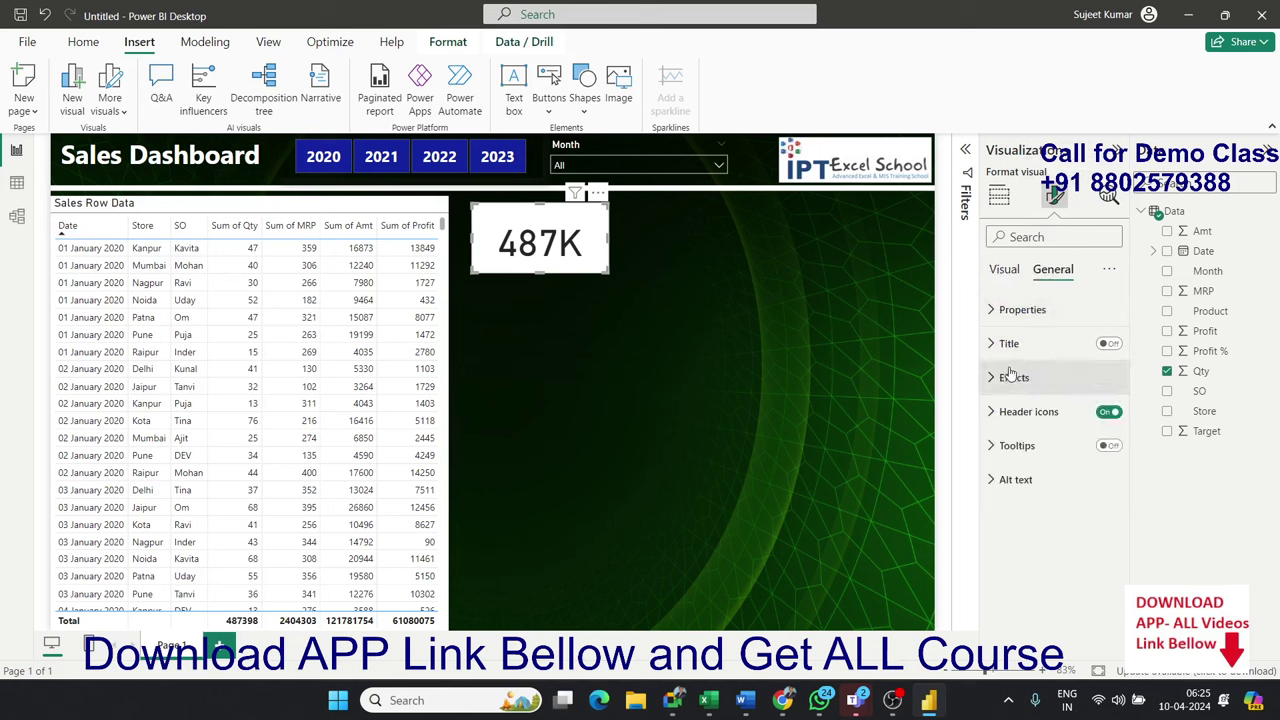
click(1004, 270)
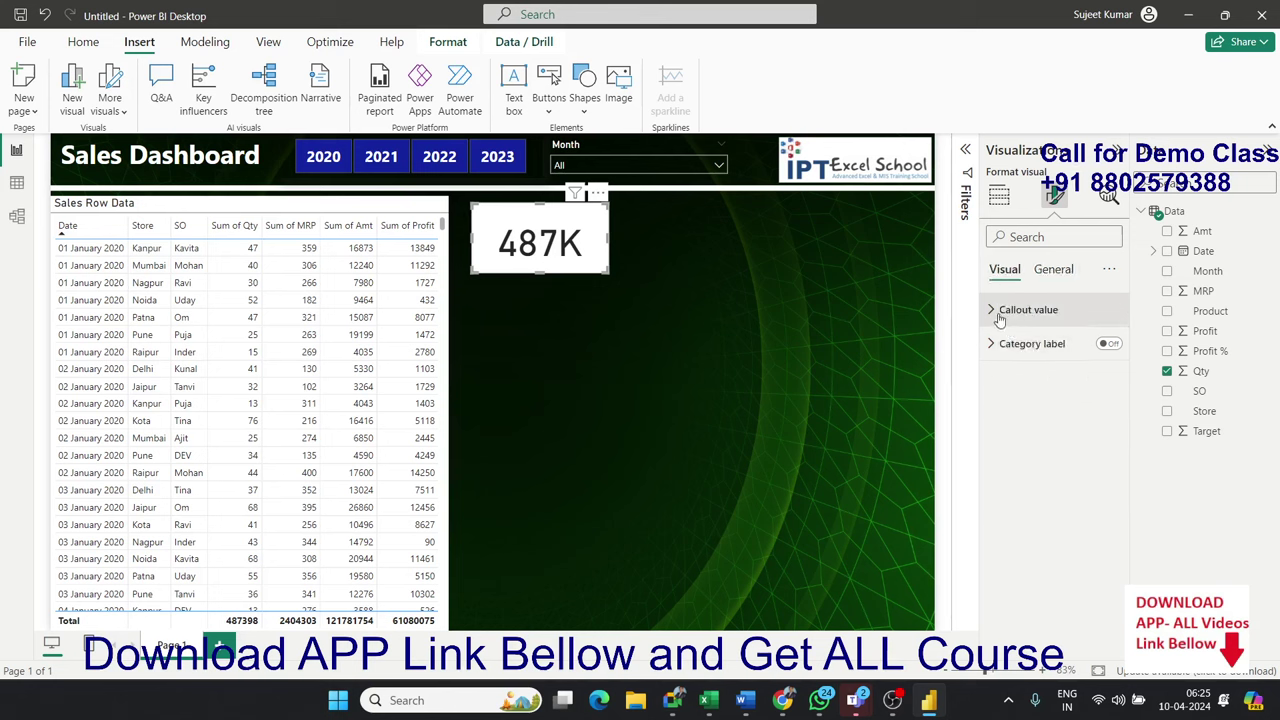
click(1003, 312)
click(1026, 436)
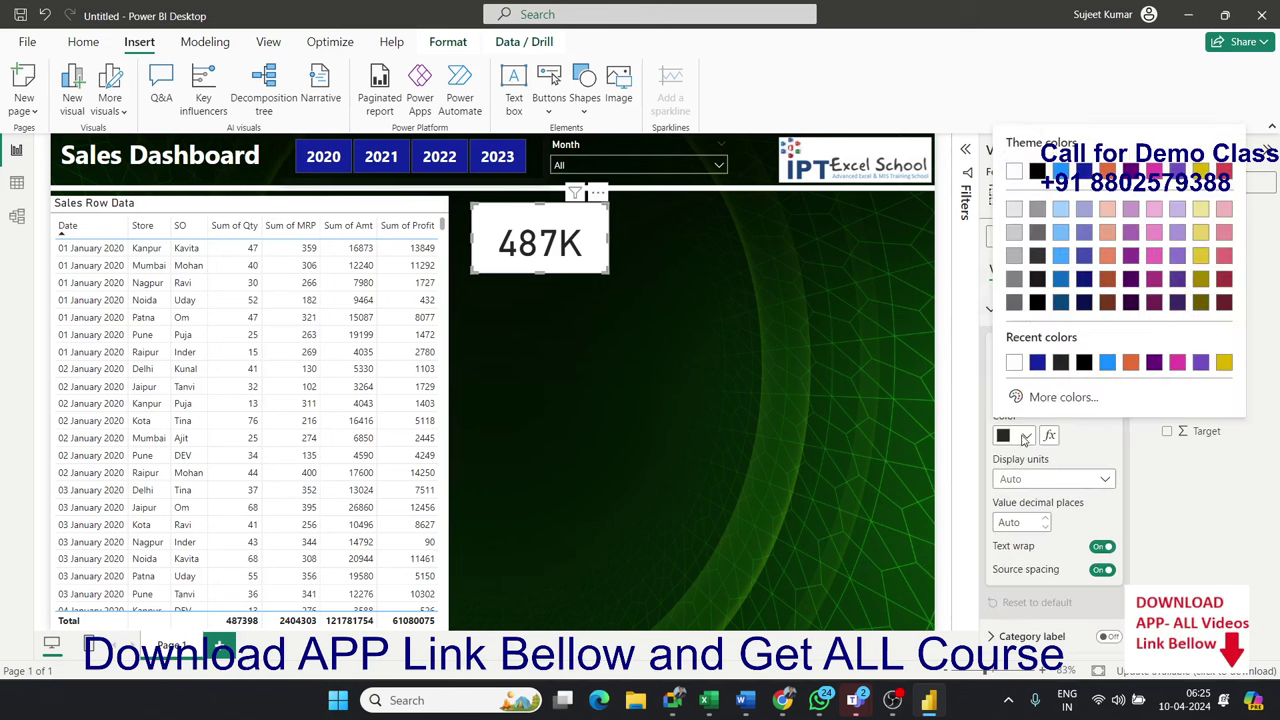
click(1014, 173)
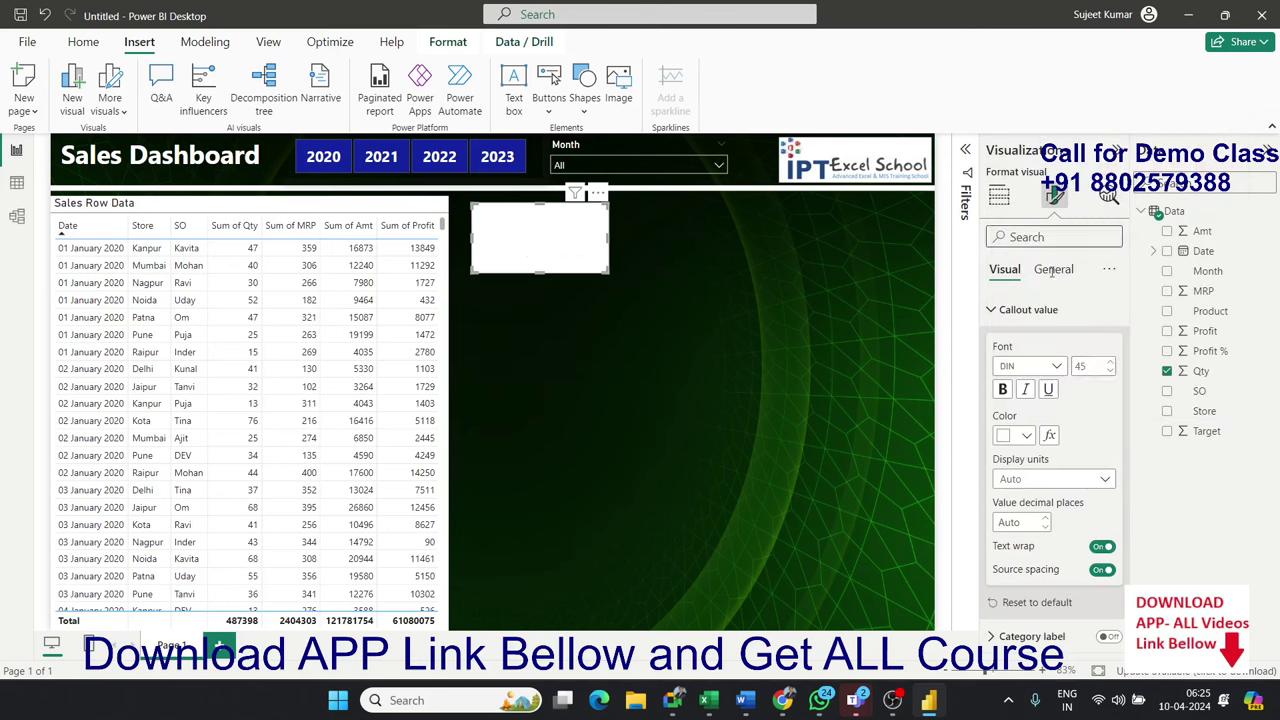
click(997, 312)
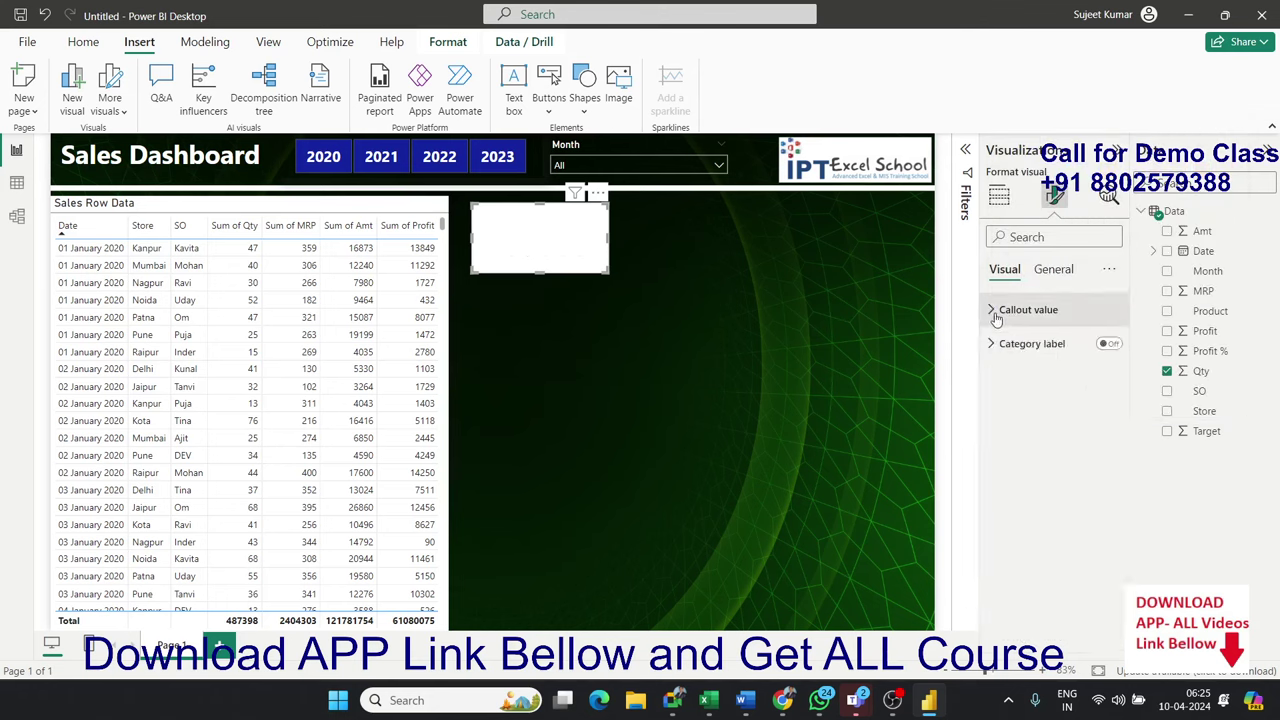
Turn off the card's background and switch its title on.
click(1056, 272)
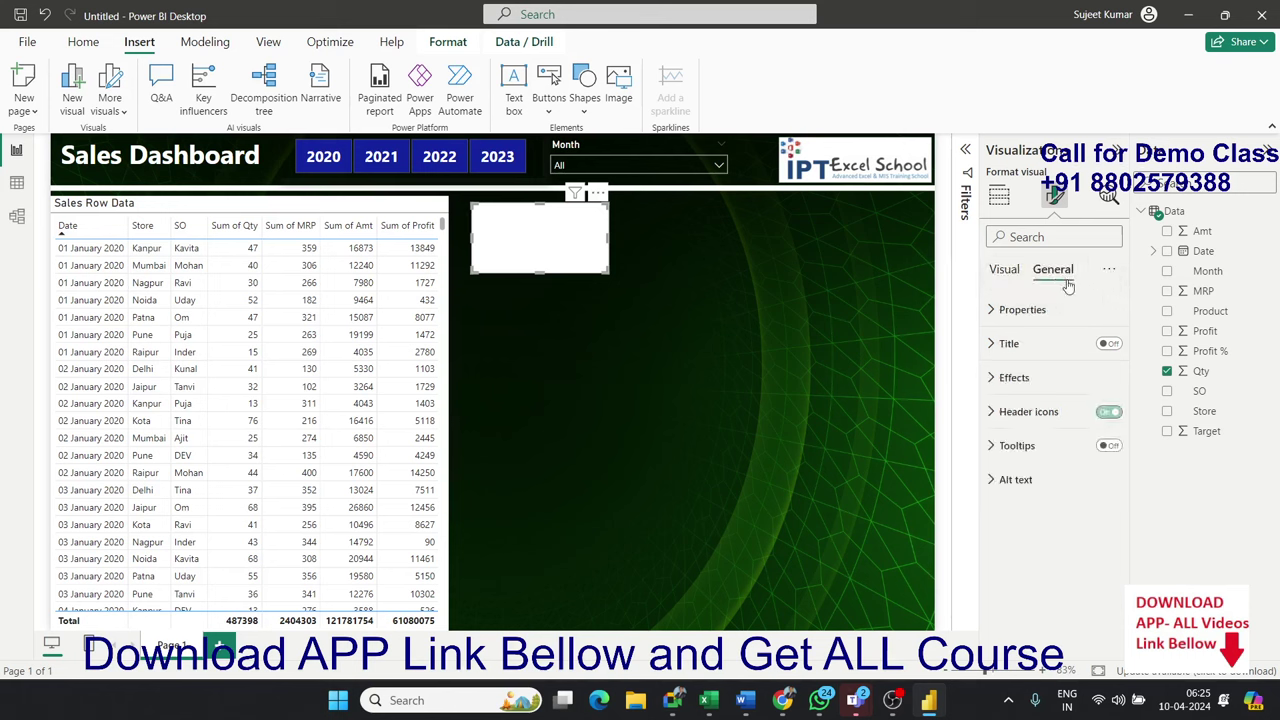
click(1094, 376)
click(1100, 418)
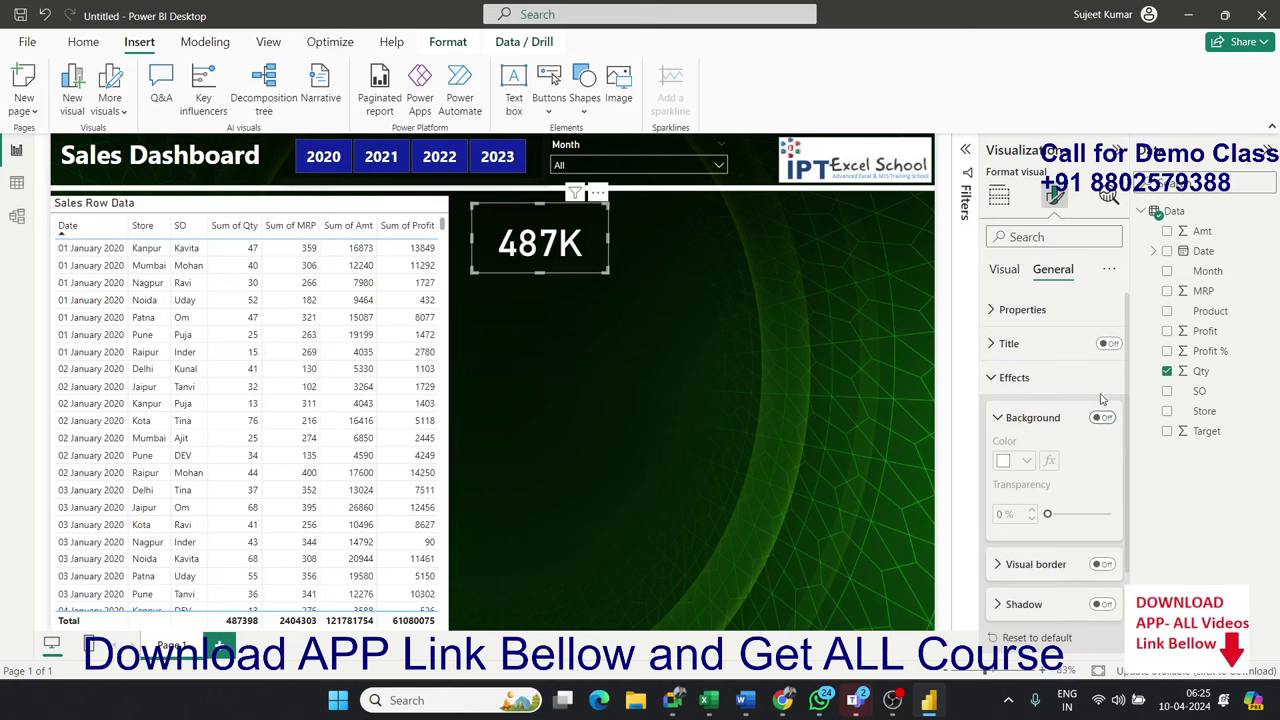
click(1110, 344)
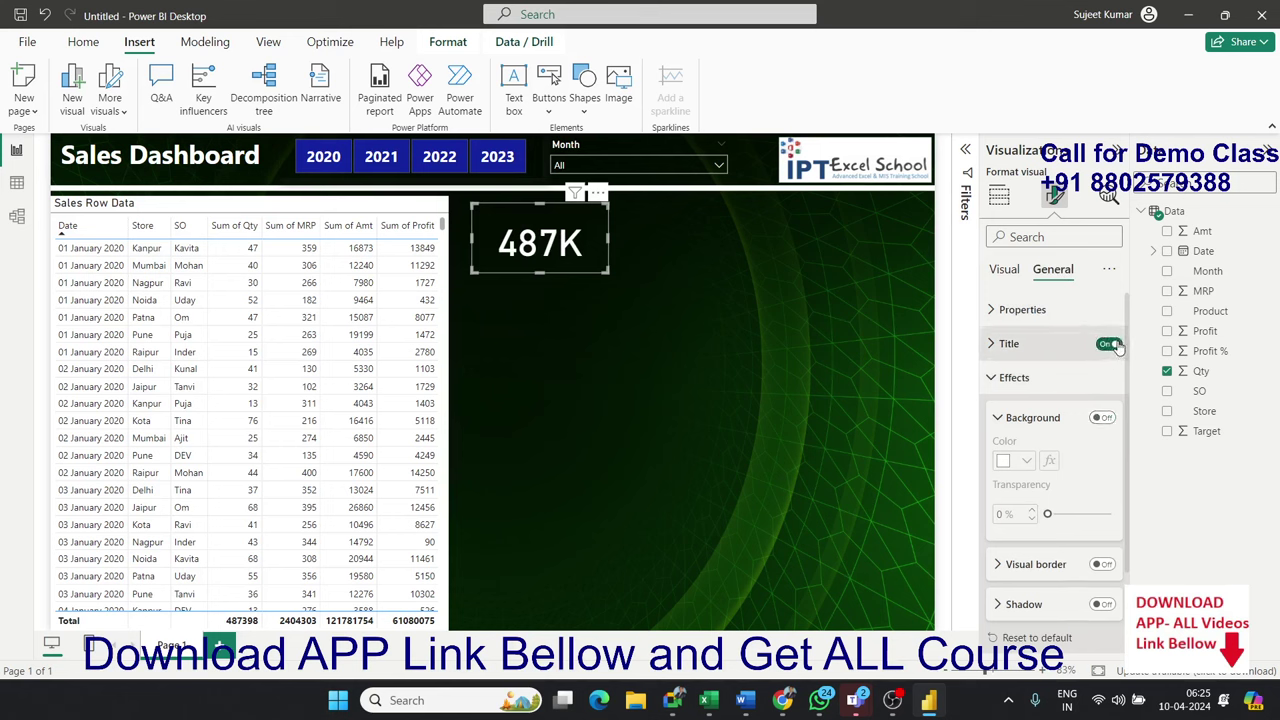
click(1012, 352)
Title the card 'Sold Qty' in bold white text.
click(1020, 428)
text(Sold Qty)
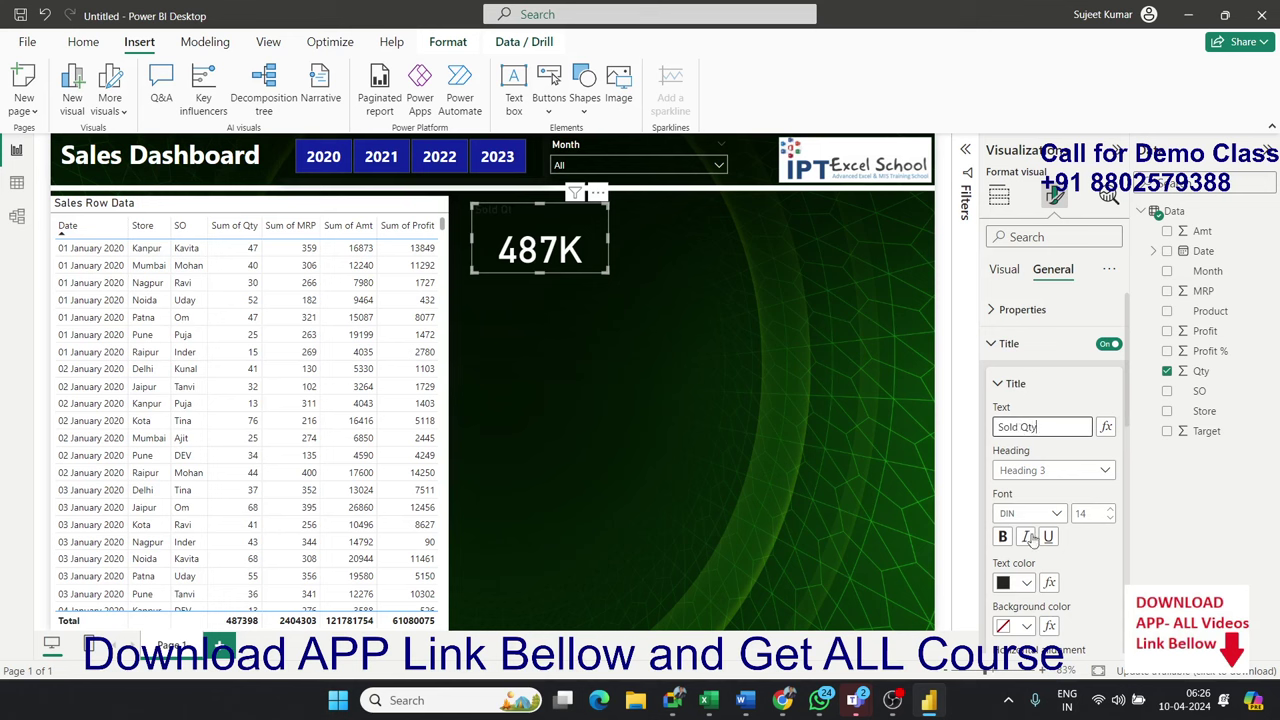
click(1022, 584)
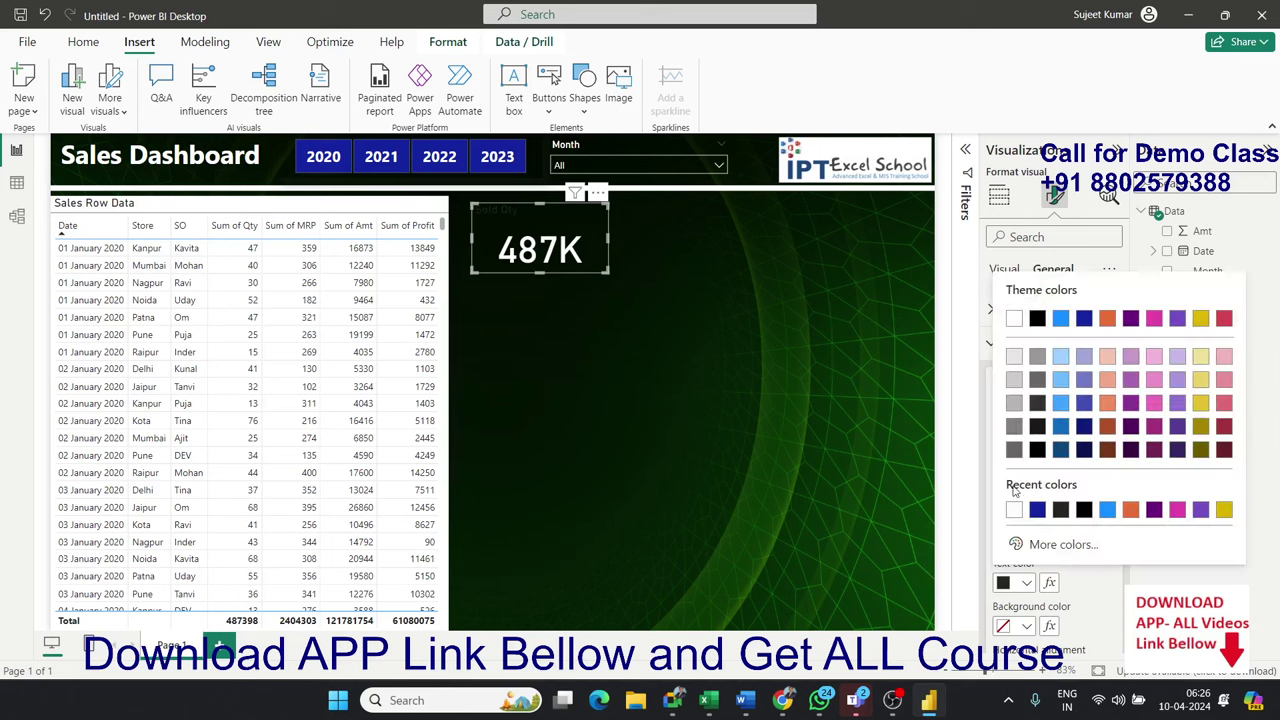
click(1015, 322)
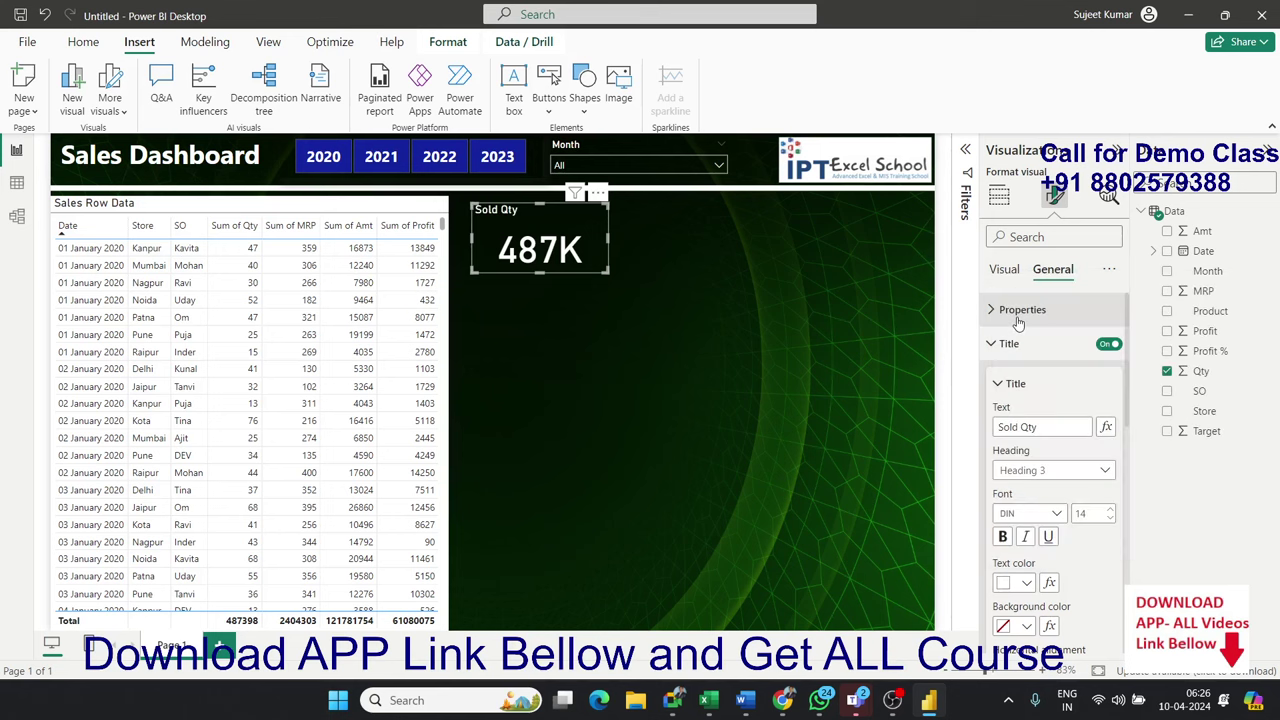
click(1003, 537)
Turn on a white divider line beneath the Sold Qty title.
scroll(1101, 562, down, 3)
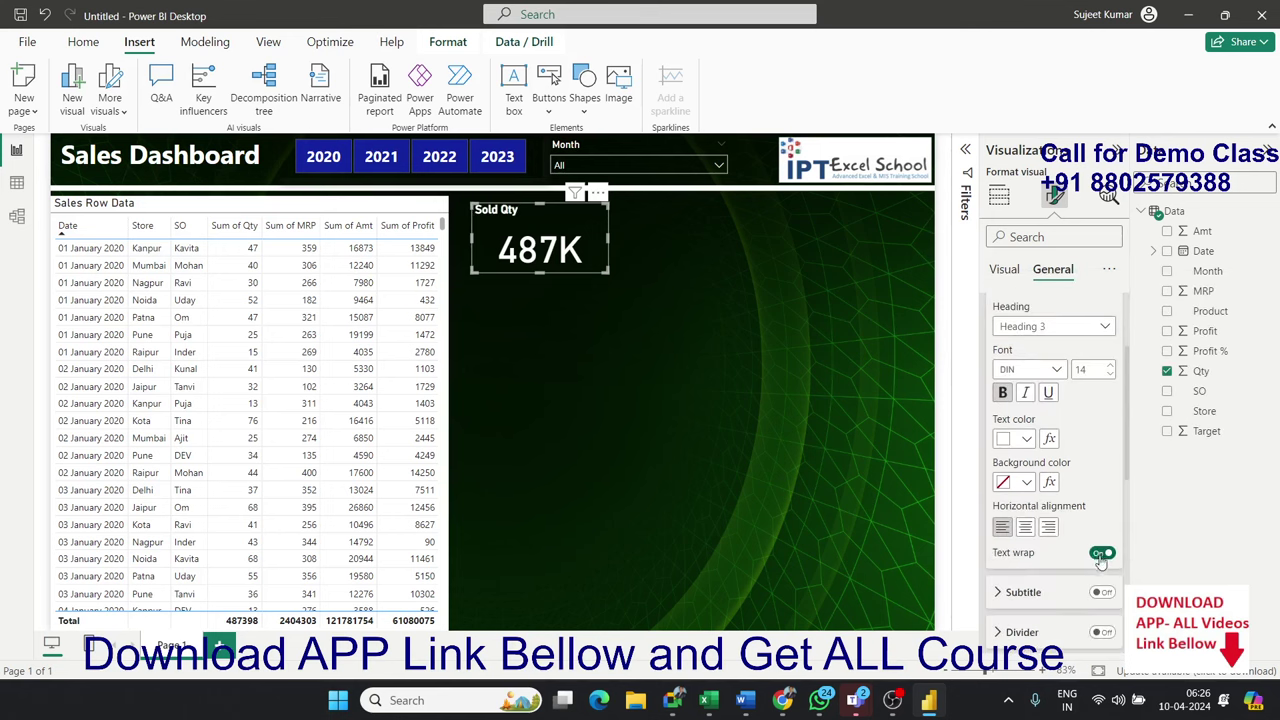
scroll(1101, 565, down, 2)
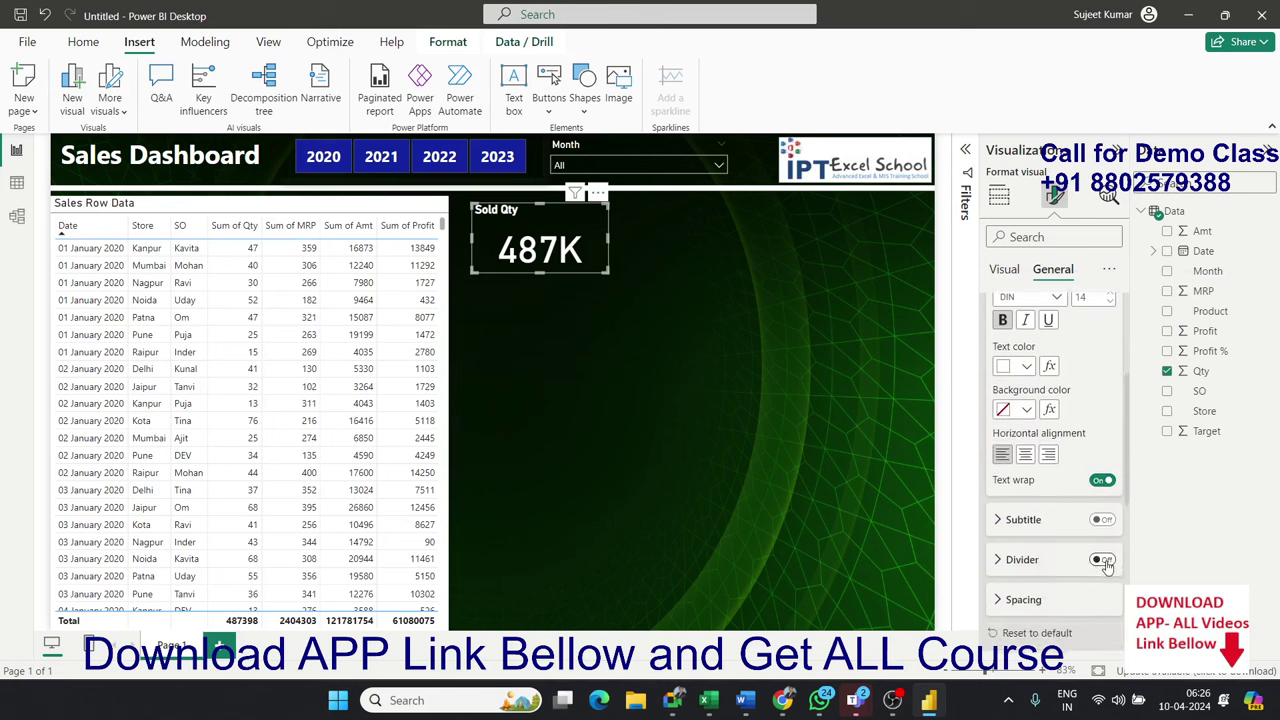
click(1102, 560)
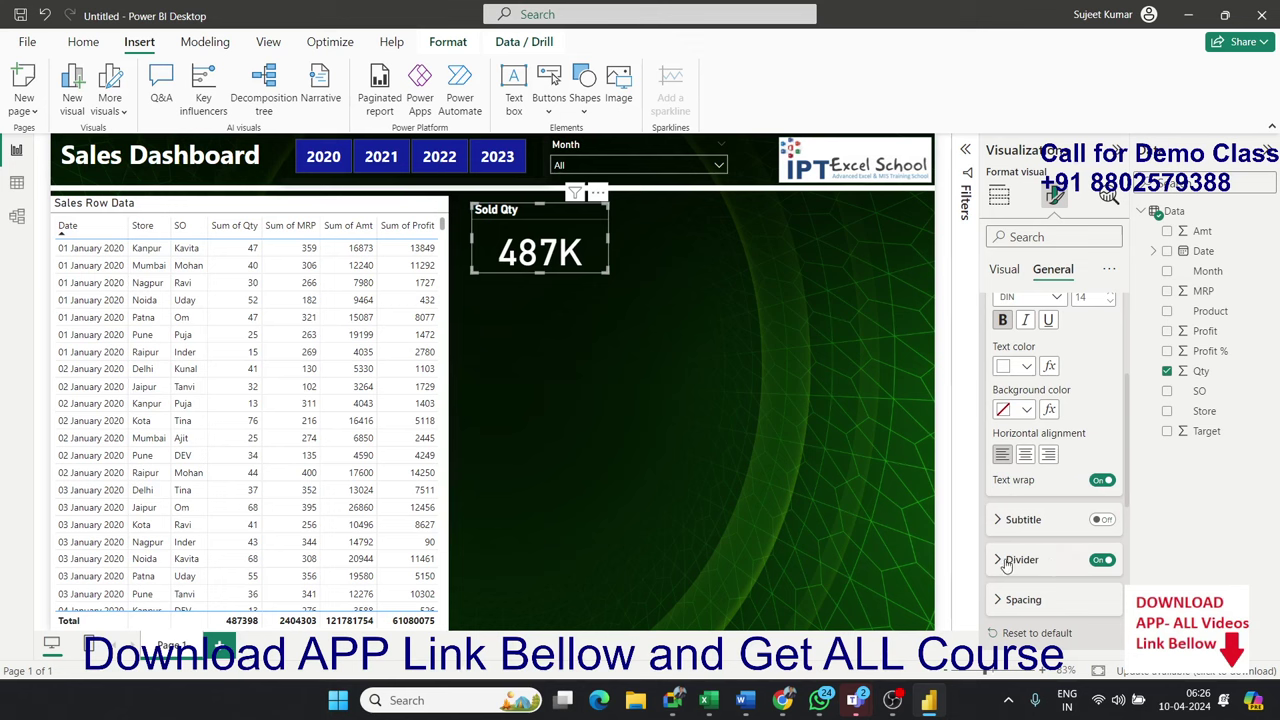
click(1052, 566)
click(1026, 531)
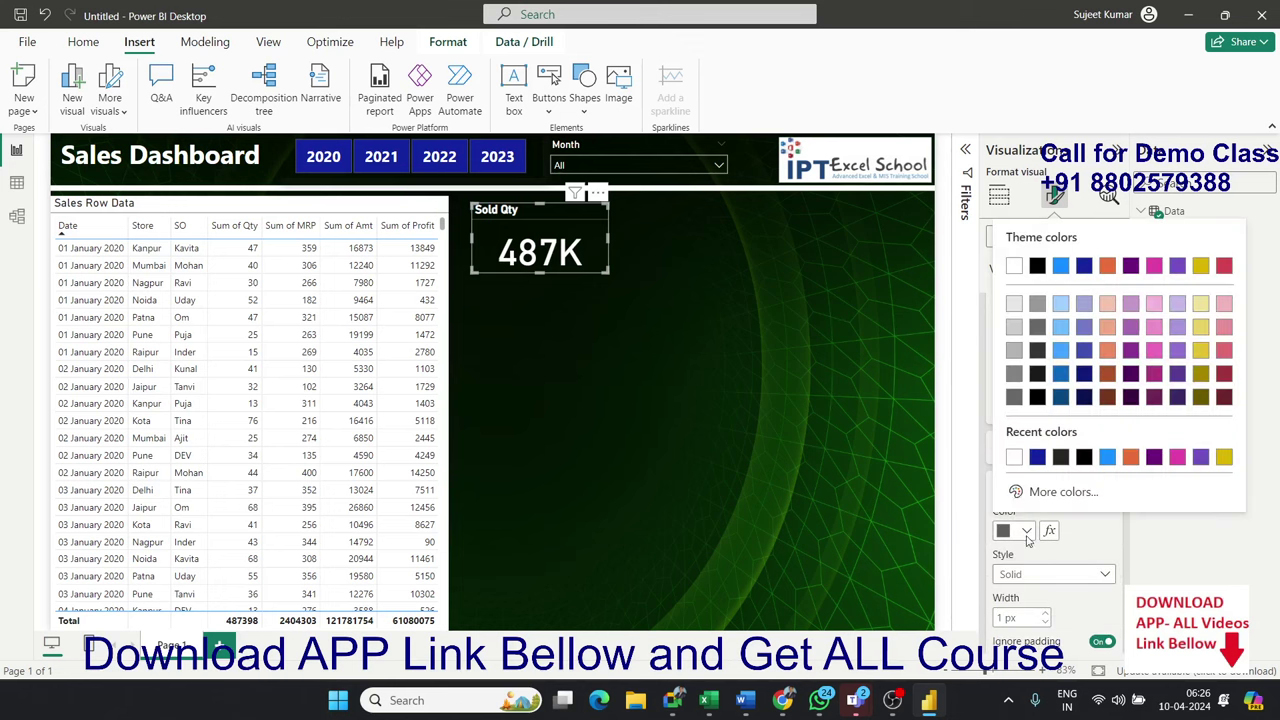
click(1020, 273)
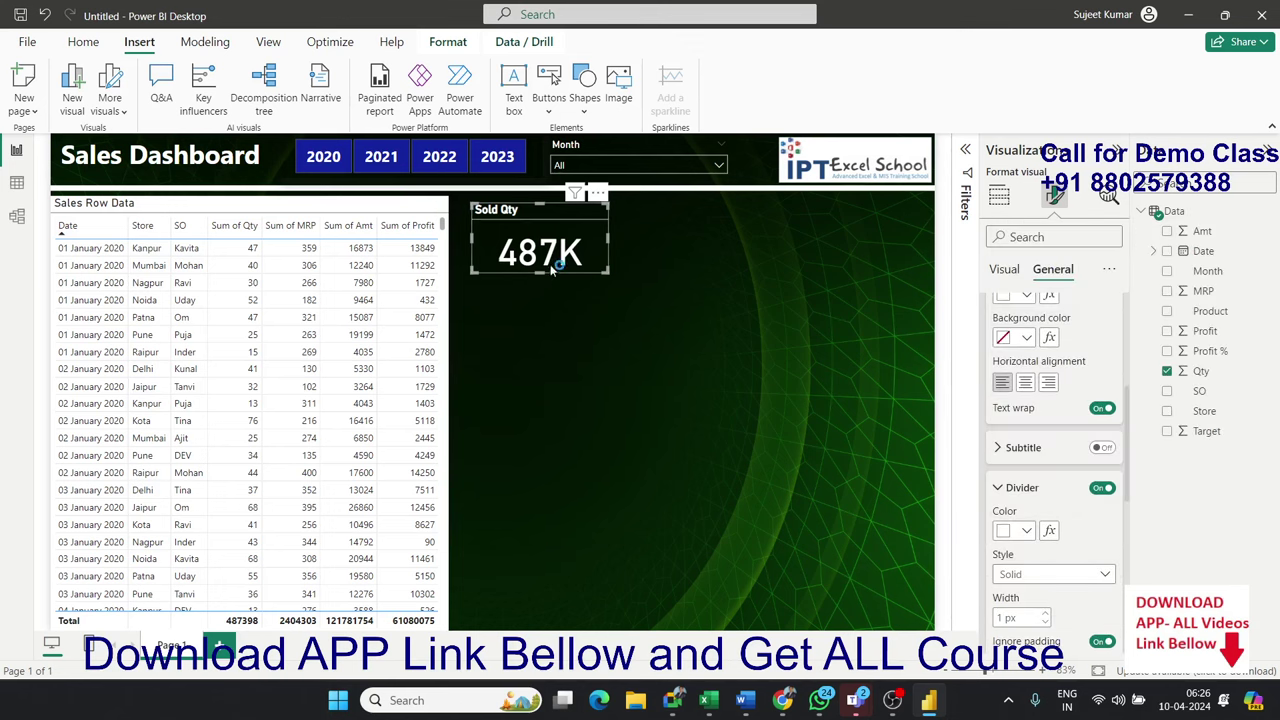
Narrow the Sold Qty card slightly, collapse the title settings and deselect the card.
drag(603, 268, 596, 273)
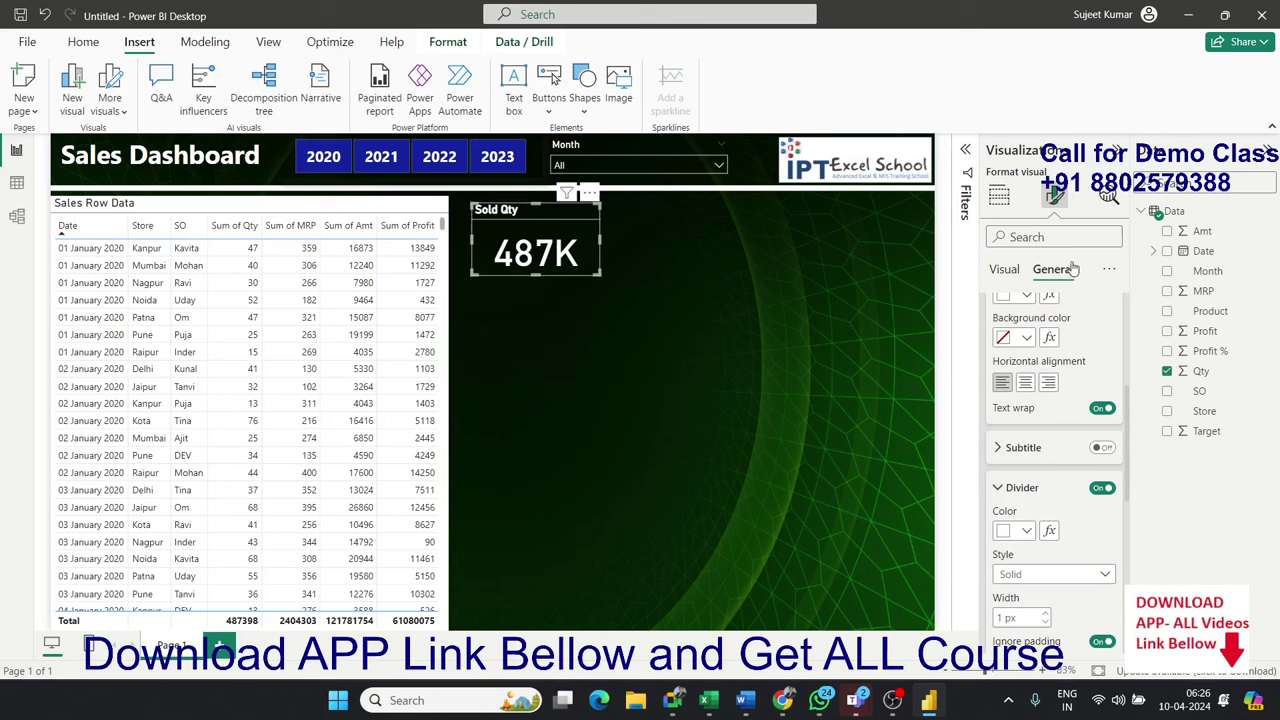
scroll(1010, 345, up, 4)
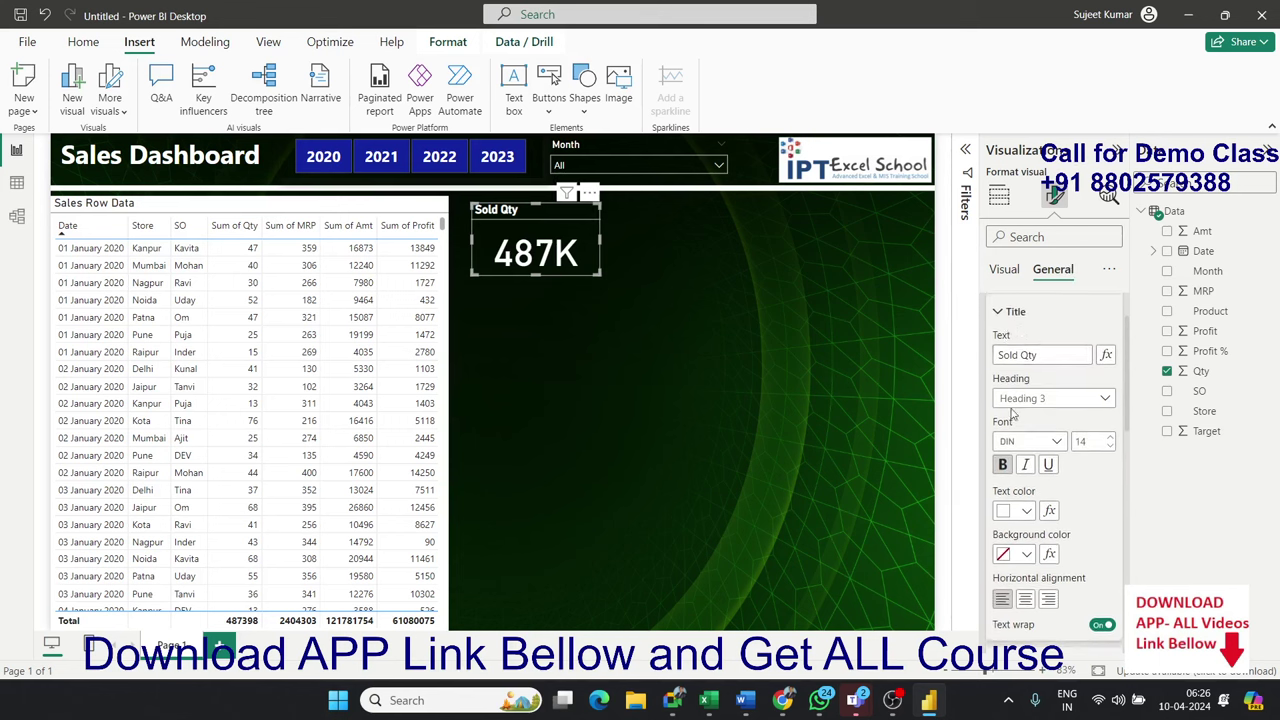
scroll(1000, 355, up, 1)
click(992, 348)
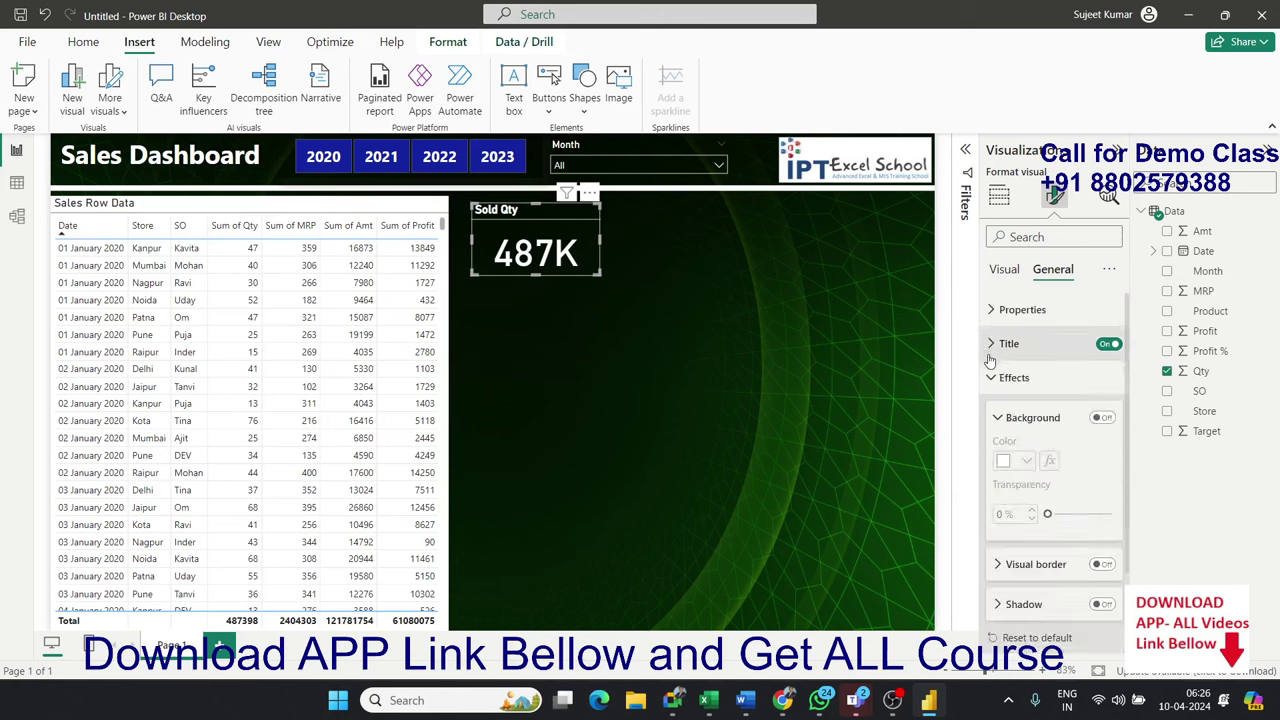
scroll(1030, 480, down, 1)
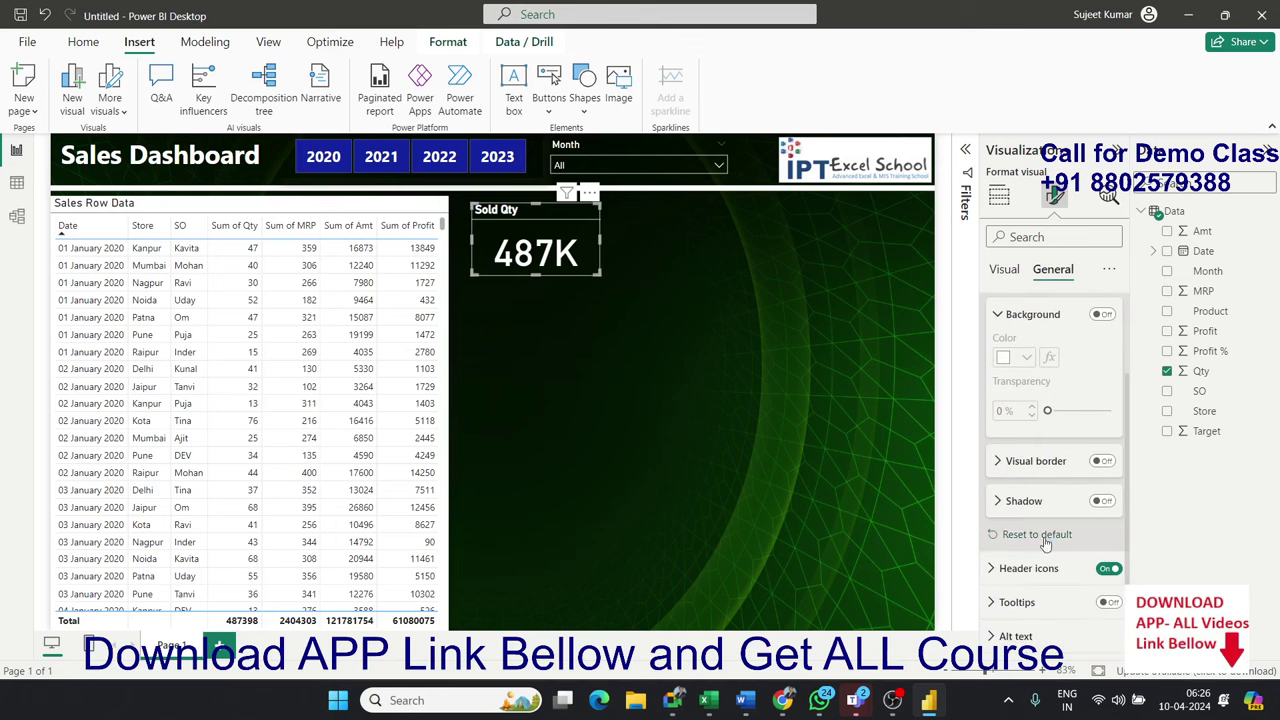
click(1107, 512)
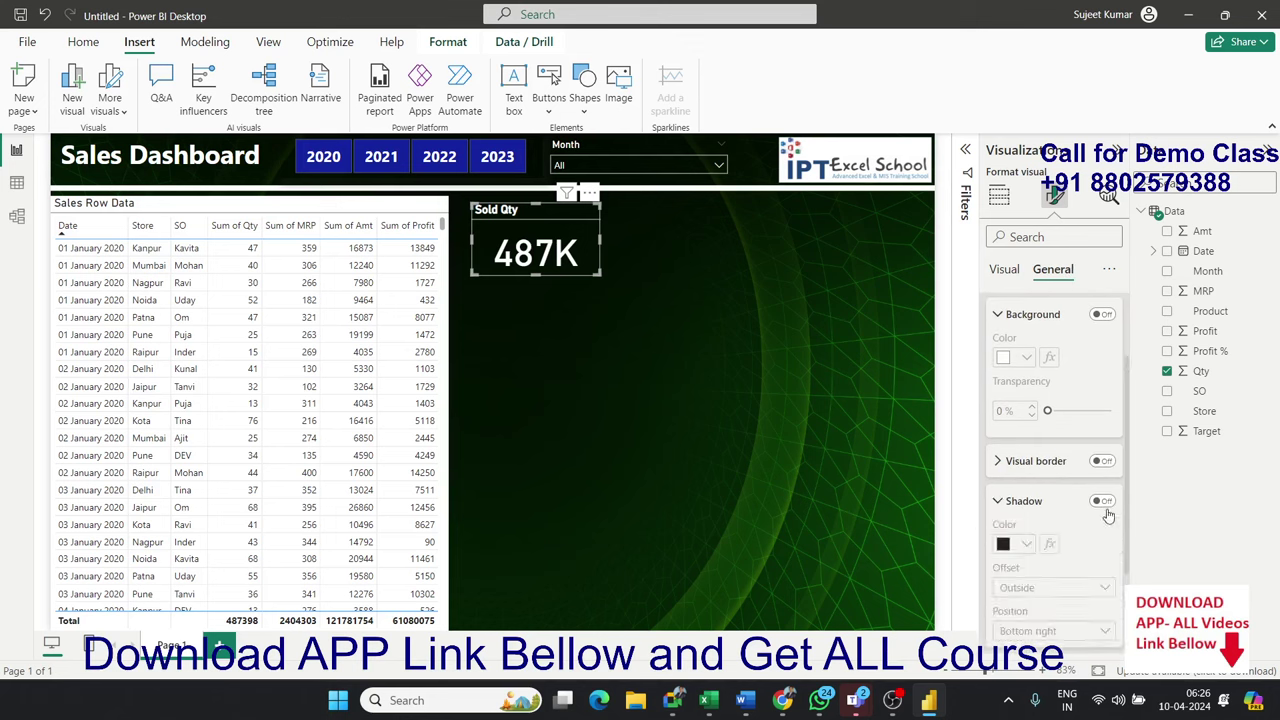
click(787, 438)
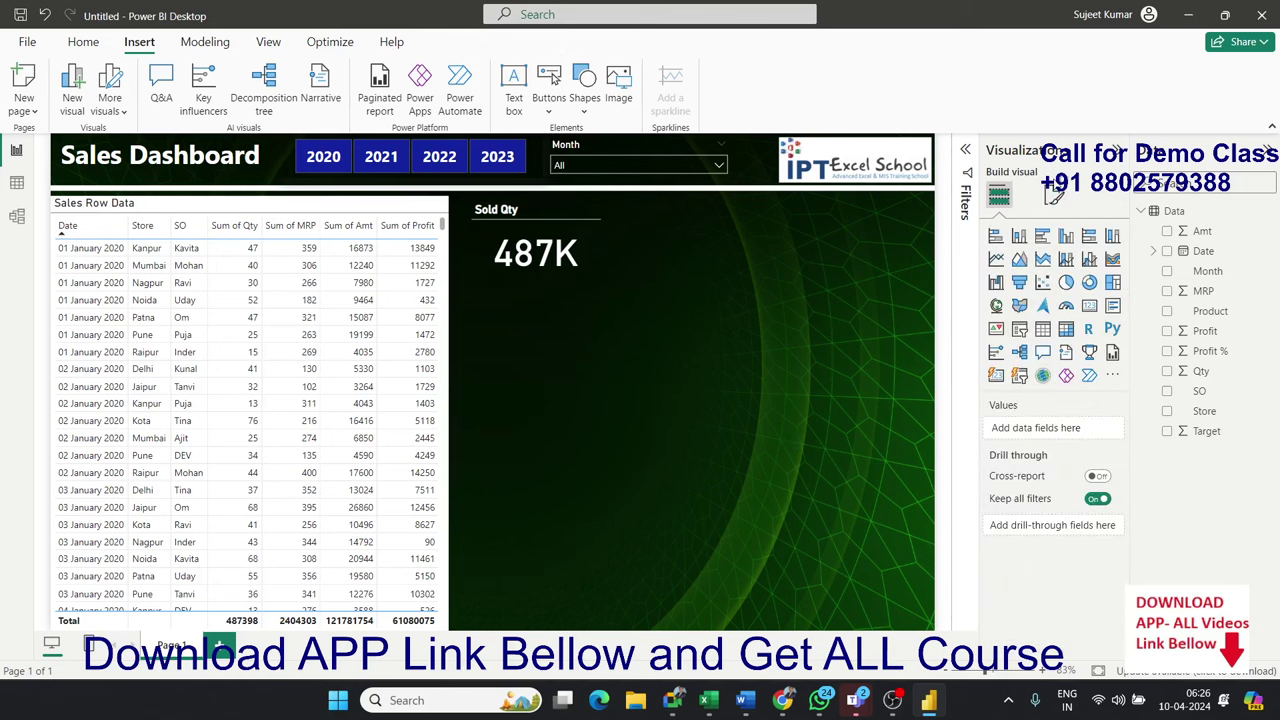
Give the Sold Qty card a light grey shadow under General > Effects.
click(595, 248)
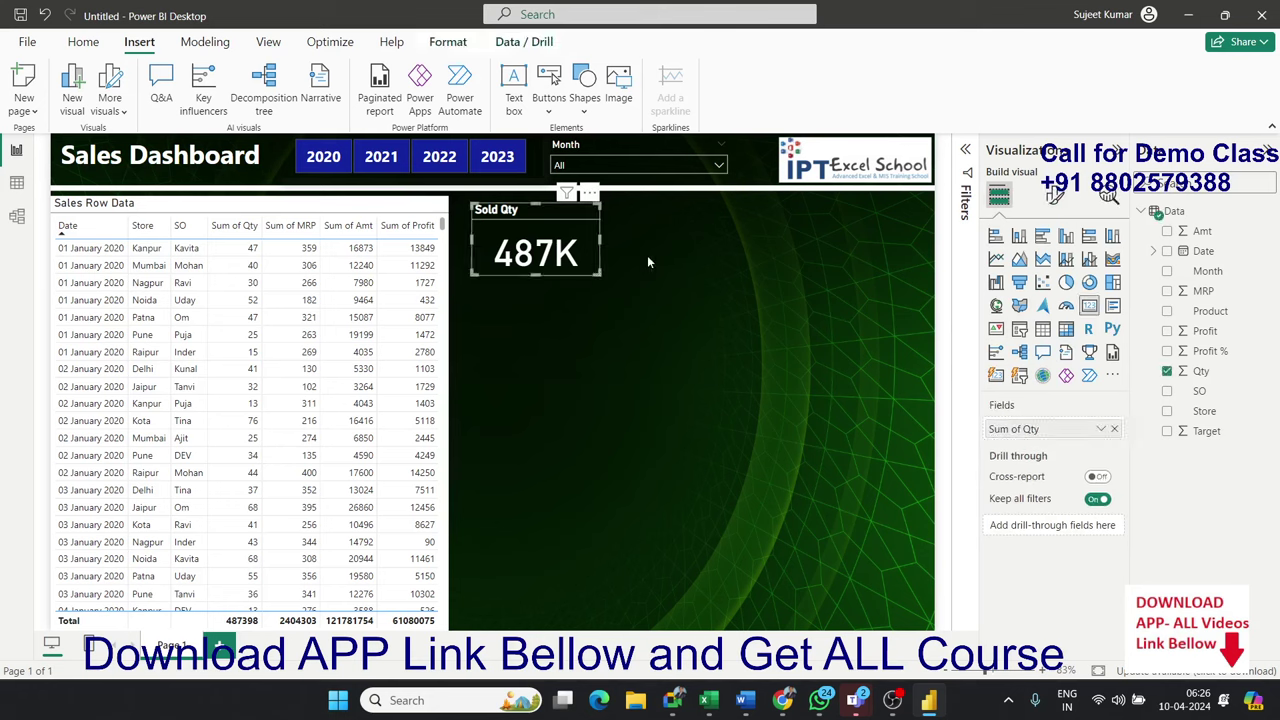
click(1056, 198)
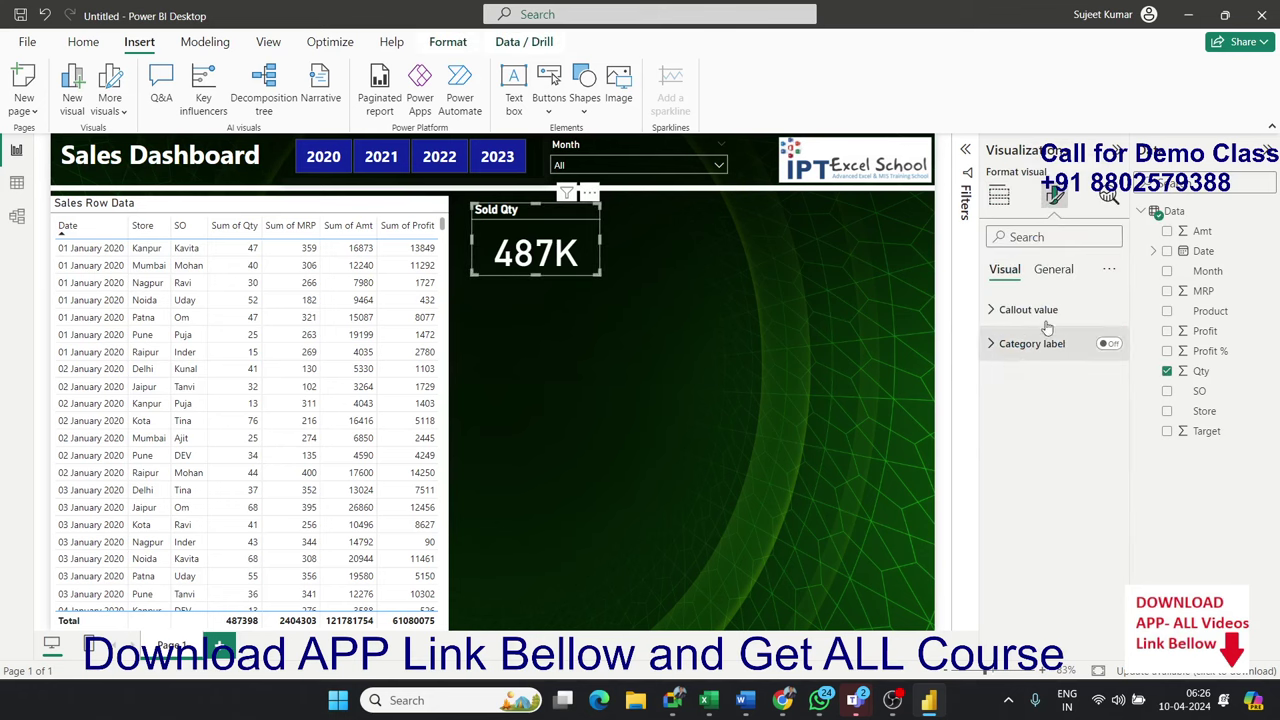
click(1054, 272)
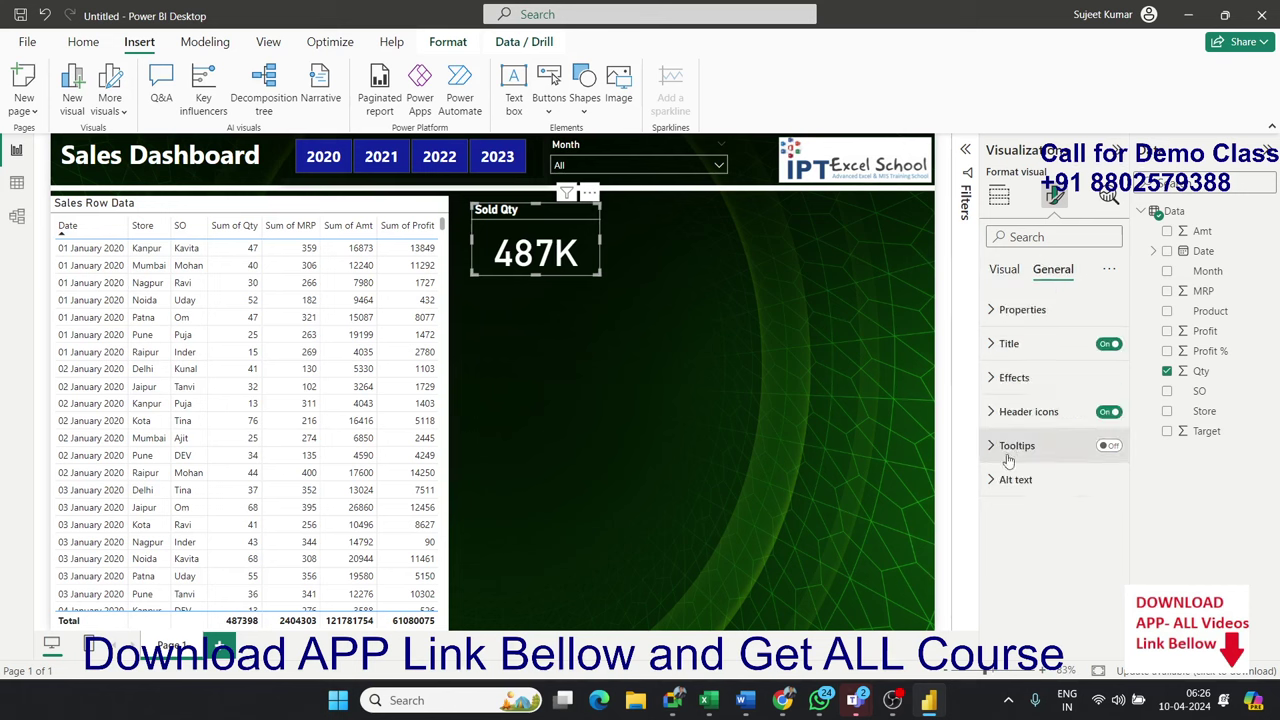
click(992, 380)
scroll(995, 410, down, 2)
click(1001, 503)
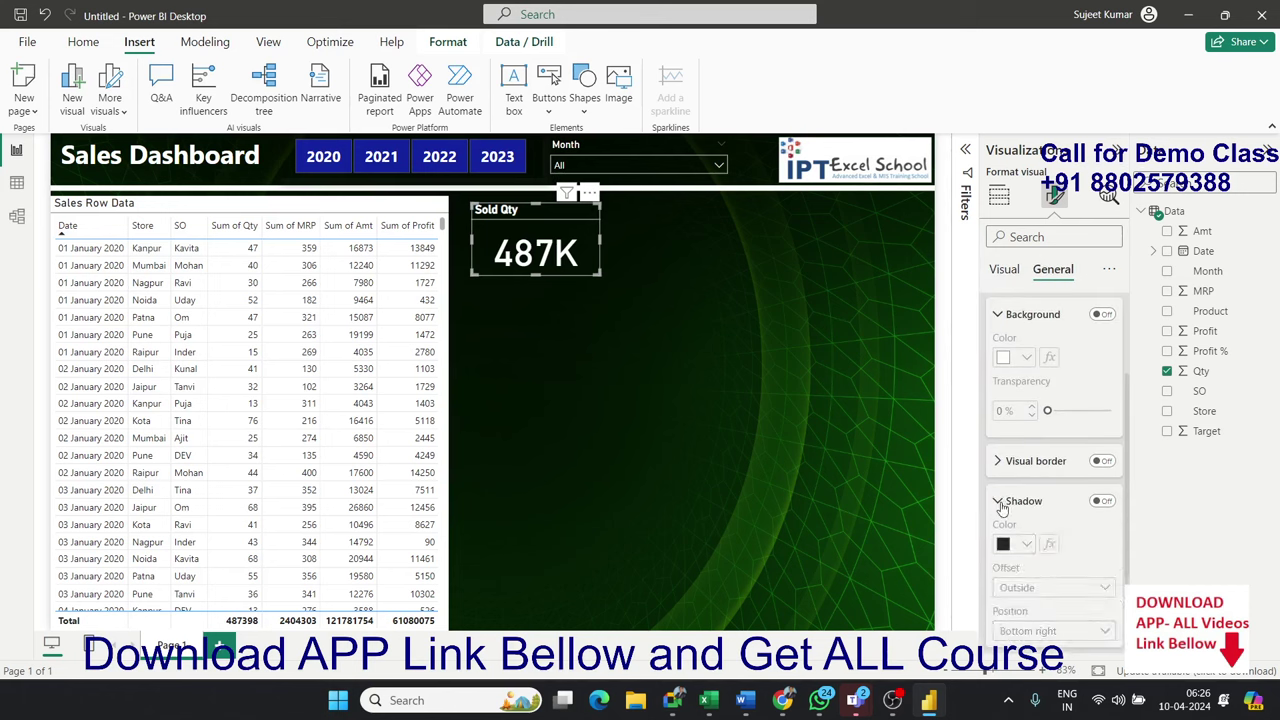
click(1104, 502)
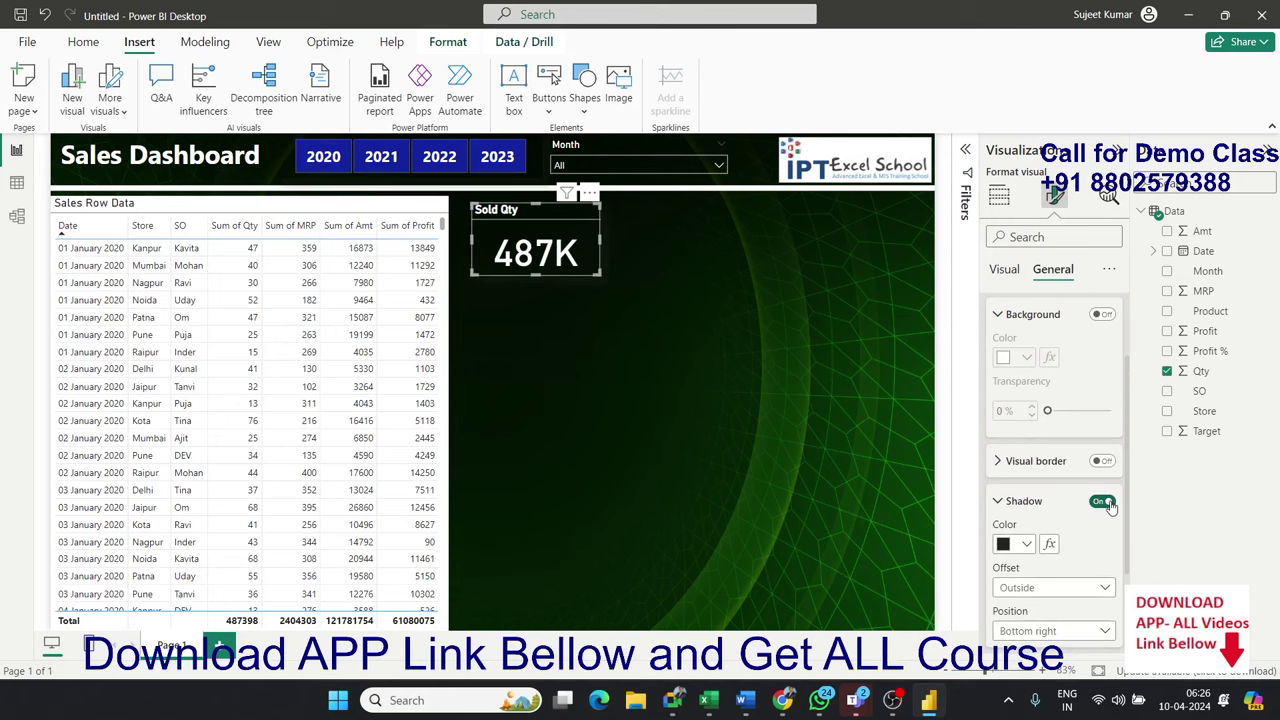
scroll(1080, 510, down, 1)
click(1028, 474)
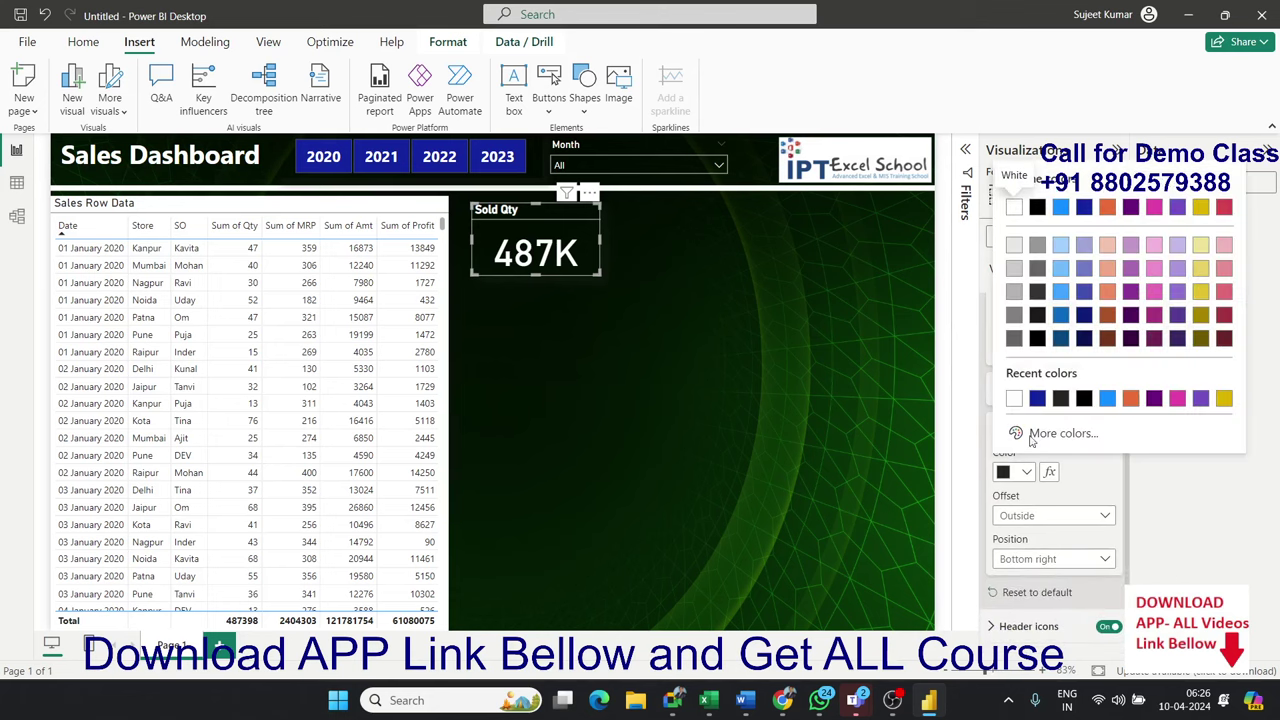
click(1014, 245)
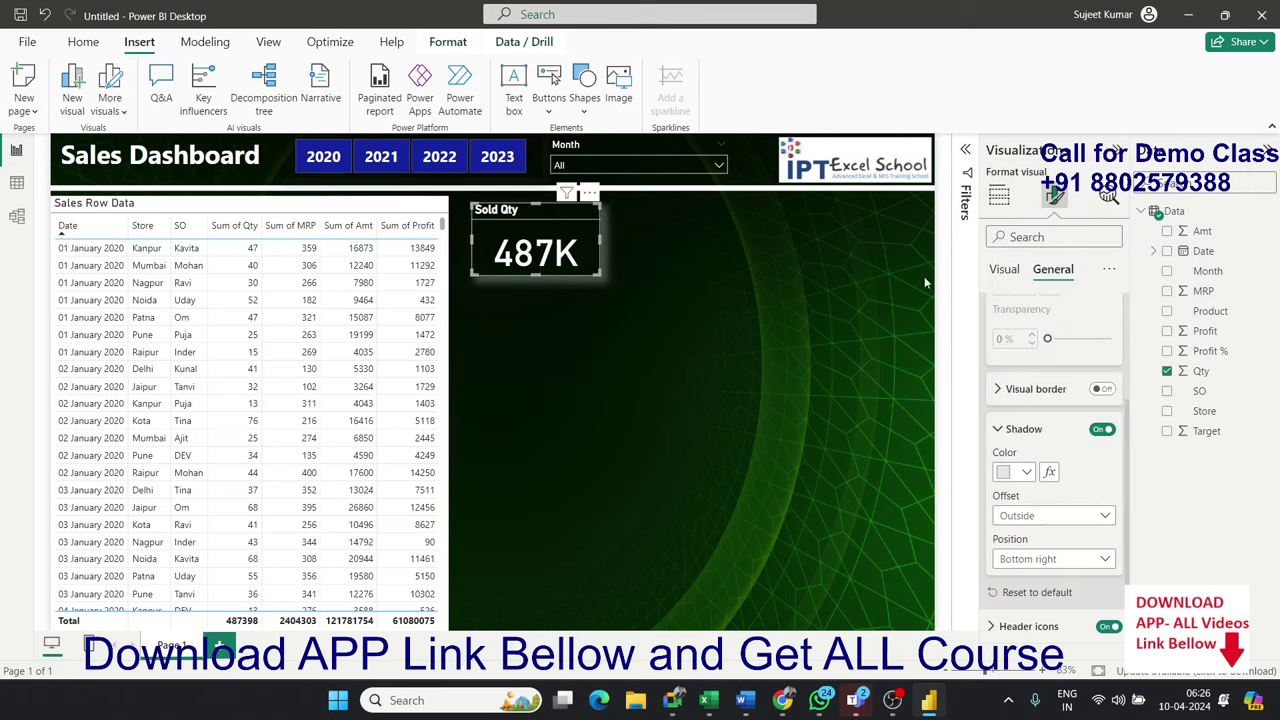
click(719, 295)
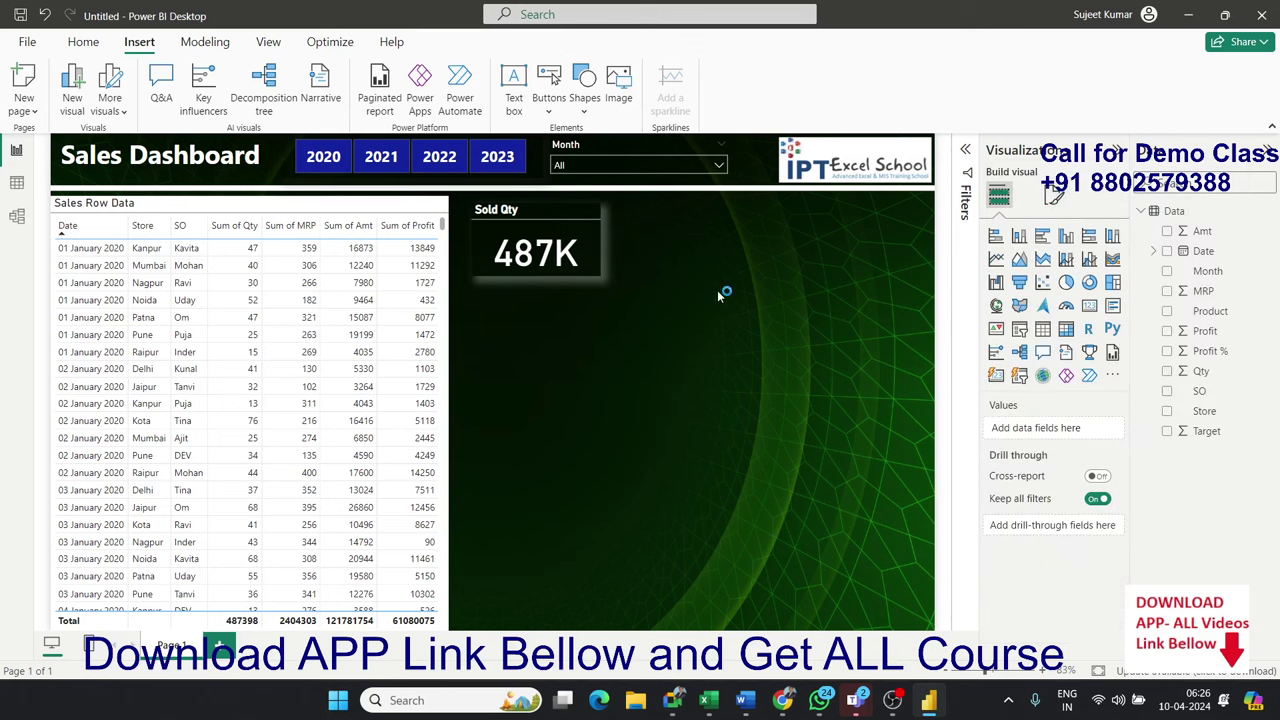
Copy the Sold Qty card beside the original and swap its field from Qty to Amt (122M).
click(600, 271)
drag(598, 272, 595, 288)
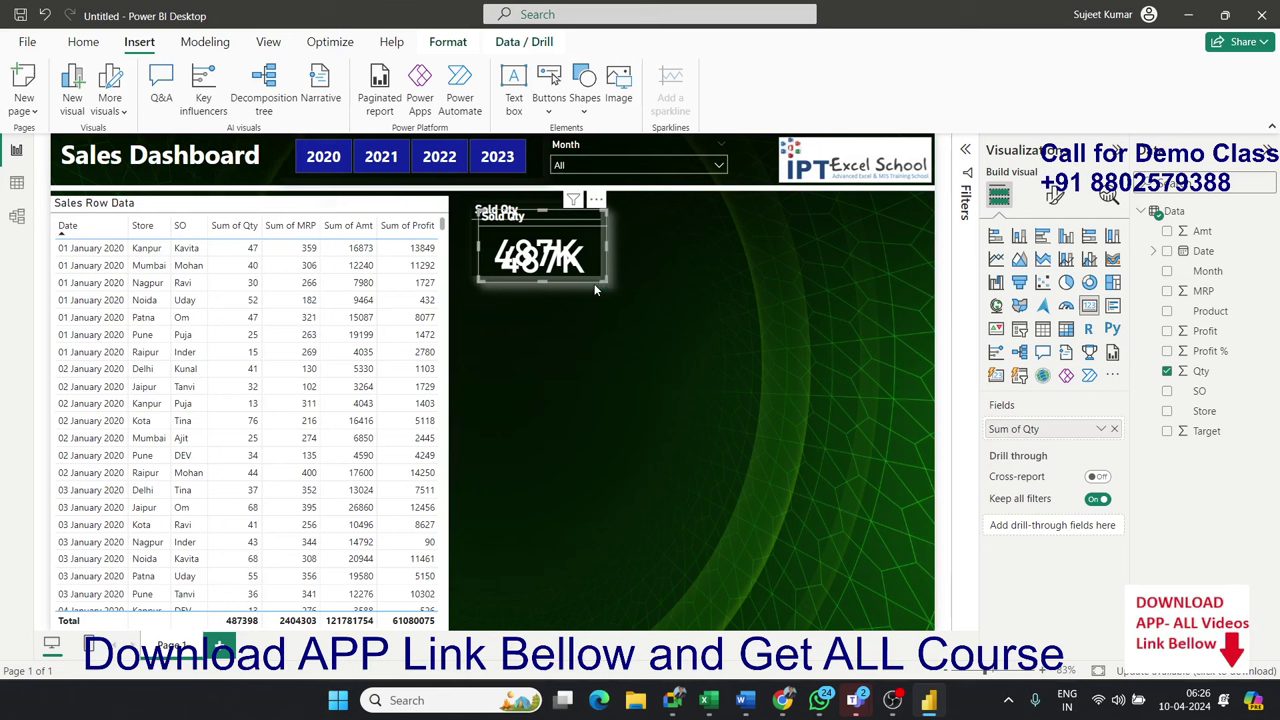
click(594, 283)
click(604, 281)
mouse_move(584, 286)
mouse_down()
mouse_move(733, 280)
mouse_move(724, 273)
mouse_up()
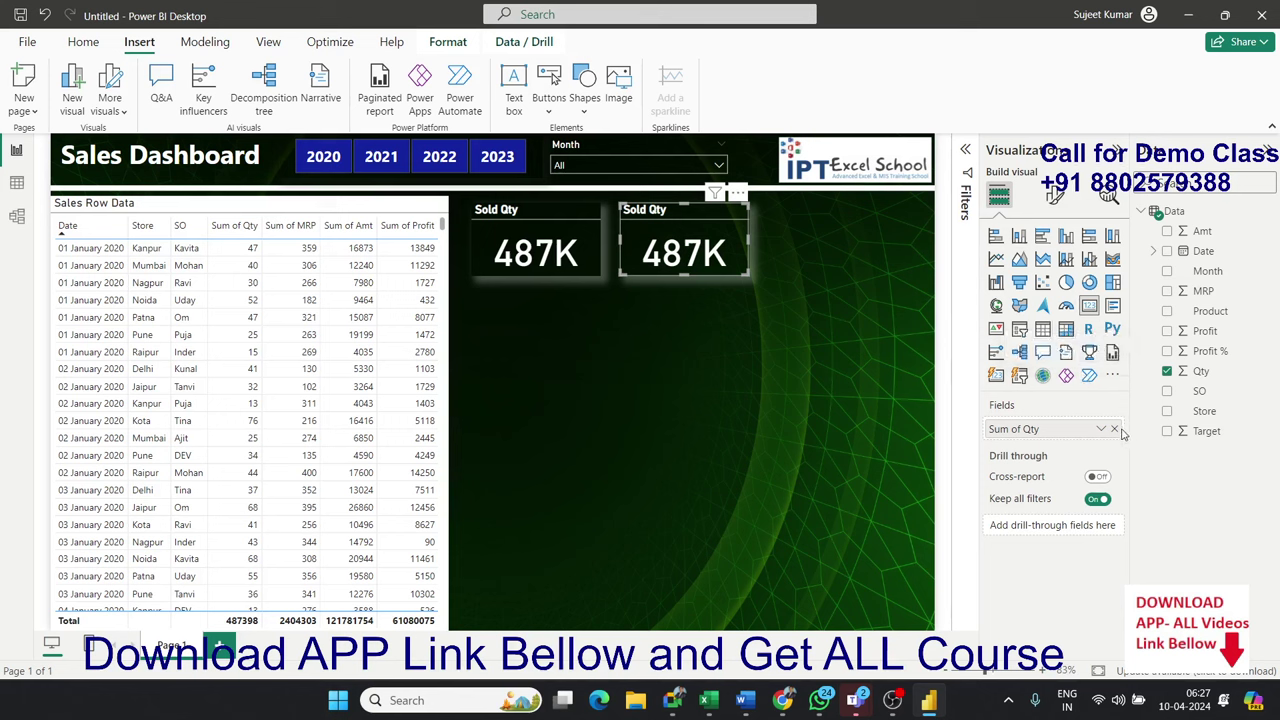
click(1116, 429)
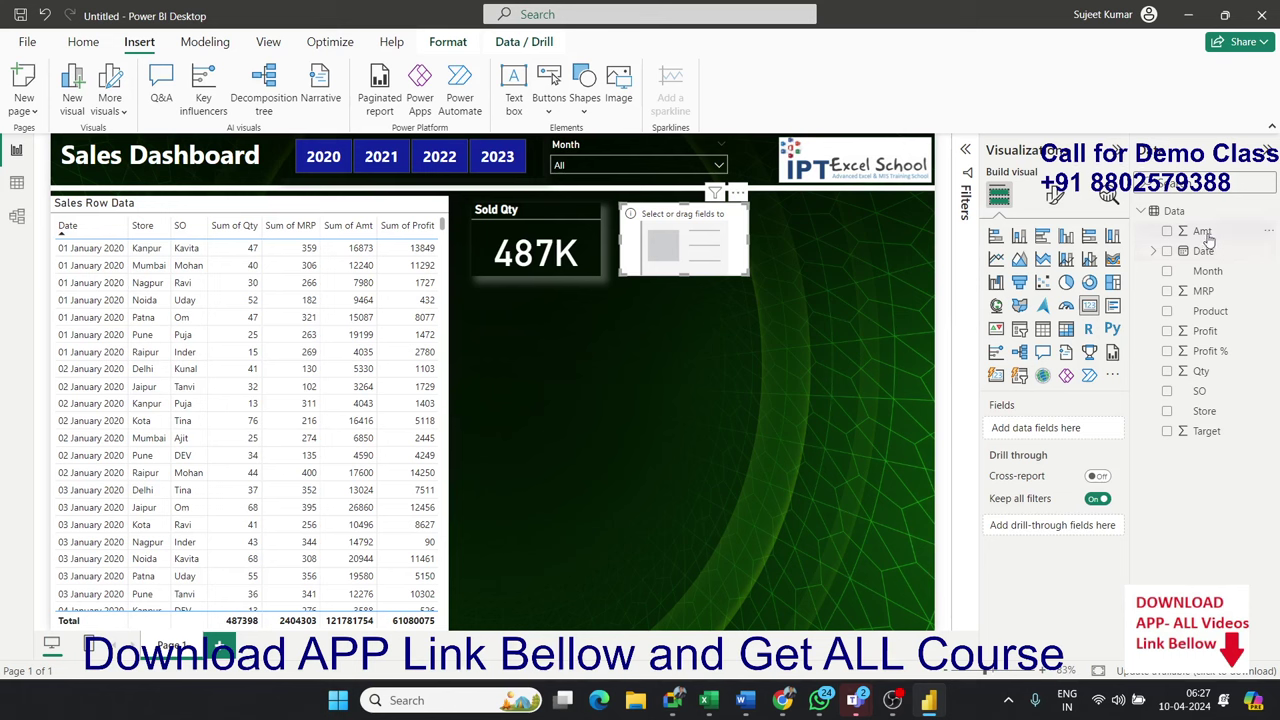
mouse_move(1202, 231)
mouse_down()
mouse_move(727, 287)
mouse_move(737, 284)
mouse_up()
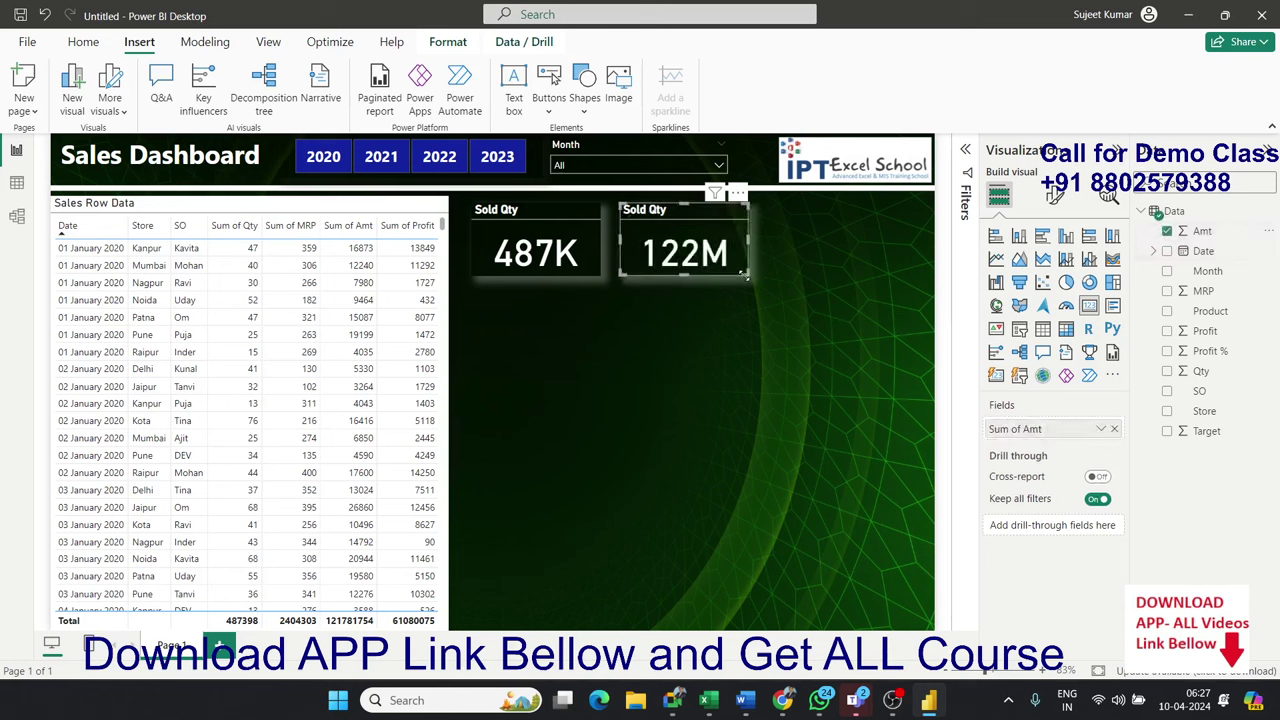
click(810, 297)
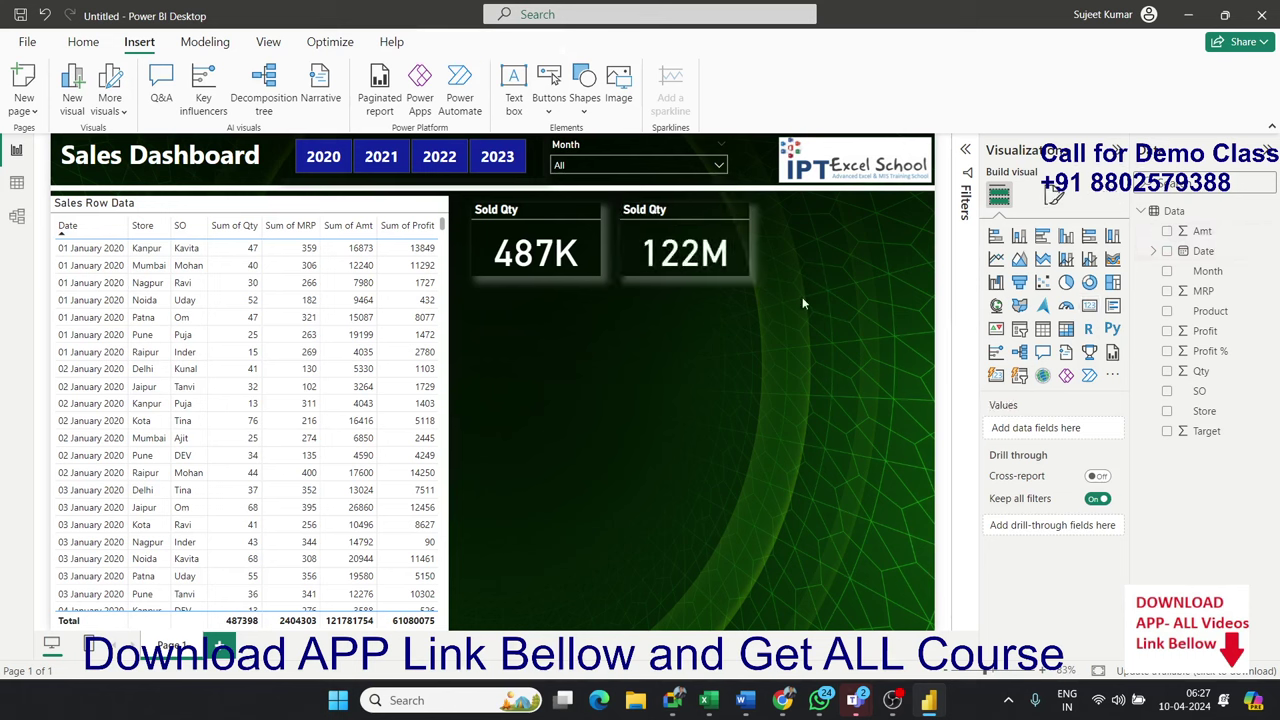
Retitle the 122M card 'Rev. in RS'.
click(736, 275)
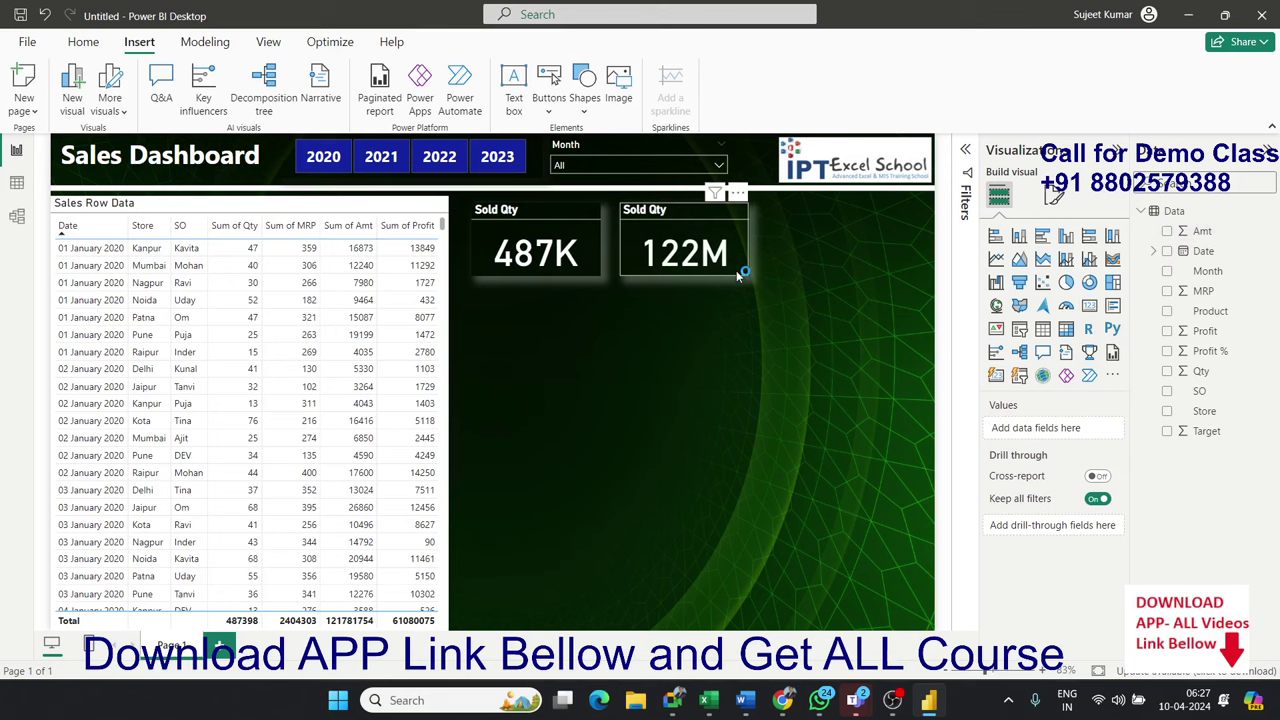
click(1055, 195)
click(1053, 270)
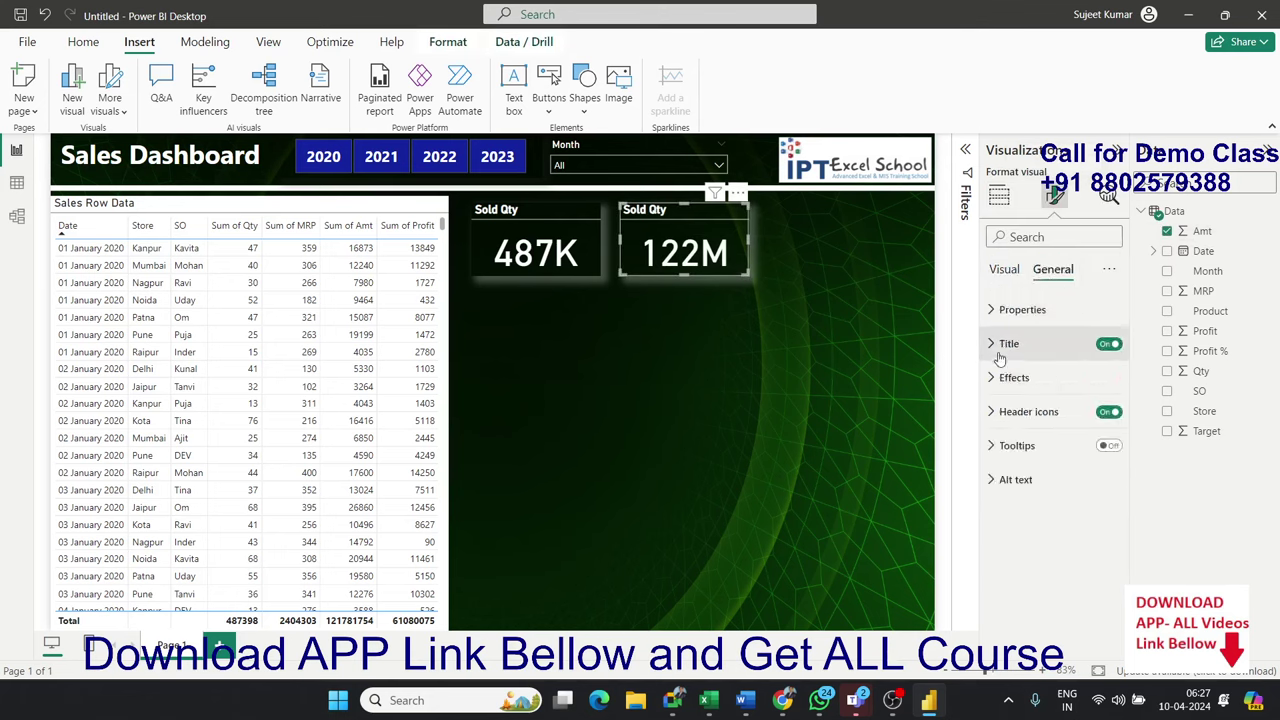
click(1005, 345)
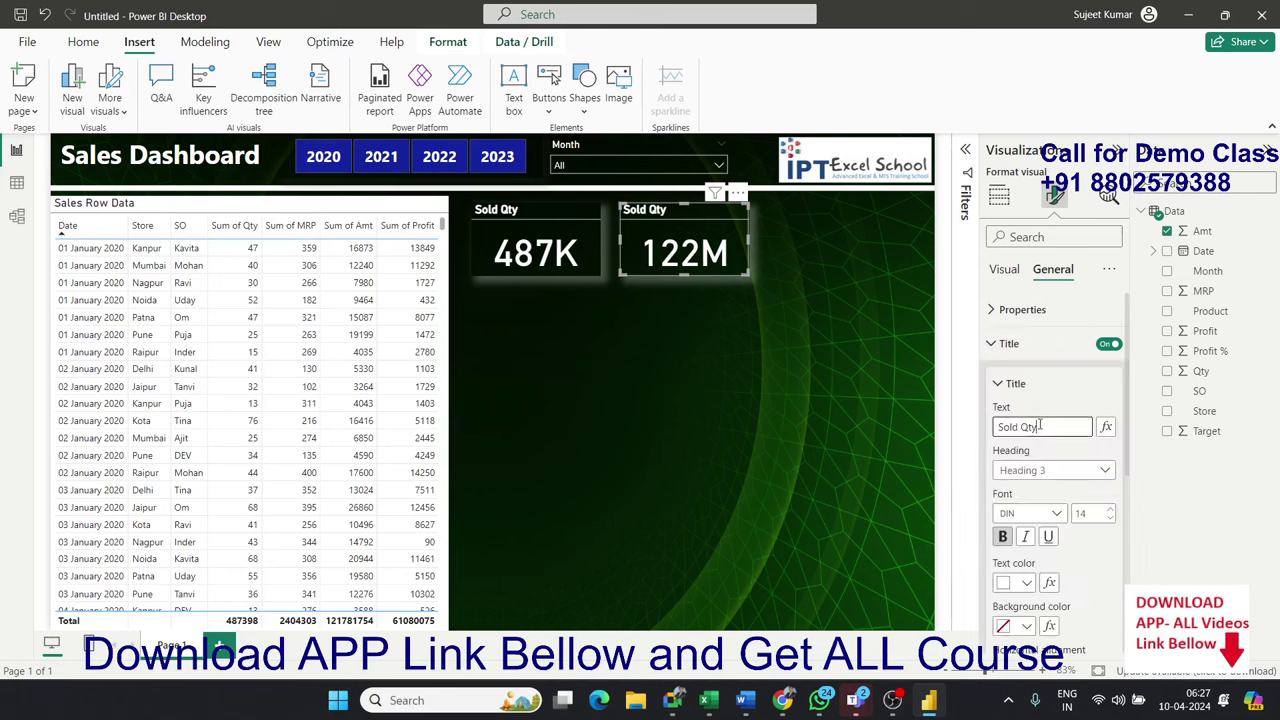
drag(1040, 427, 988, 420)
text(Rev. in RS)
click(813, 375)
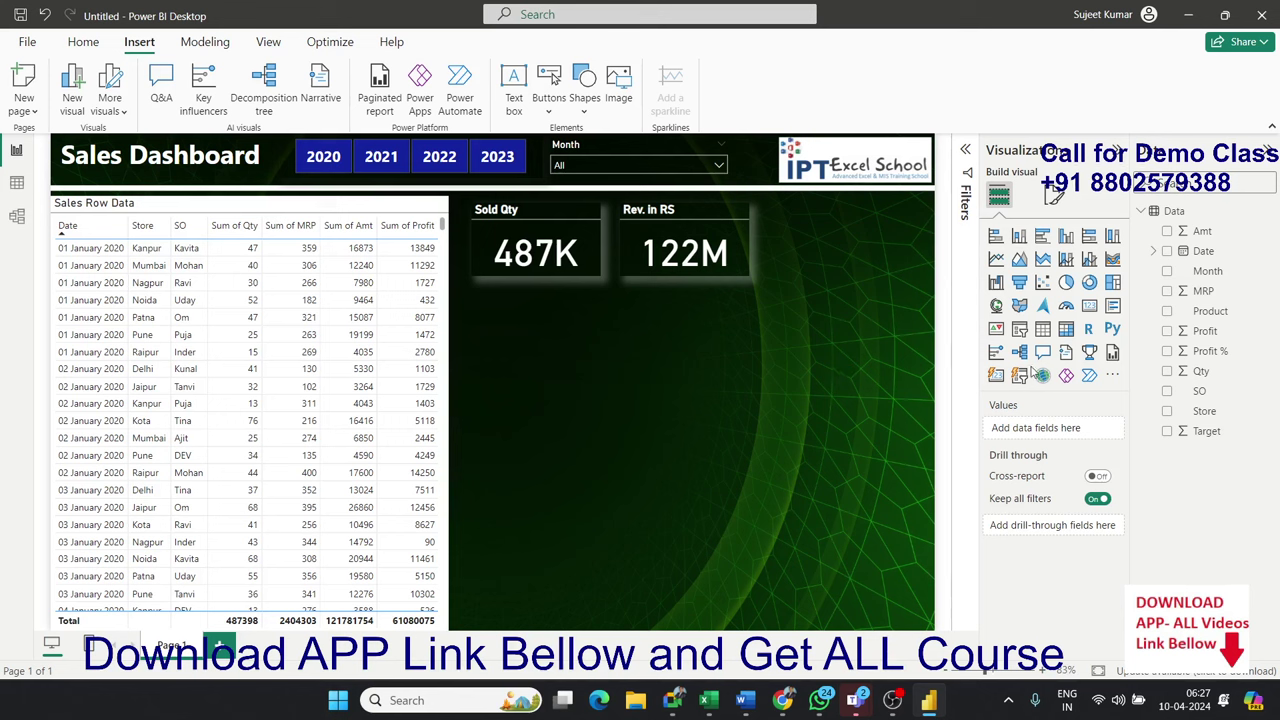
Copy the Rev. in RS card to its right and replace Amt with Profit (61M).
click(747, 270)
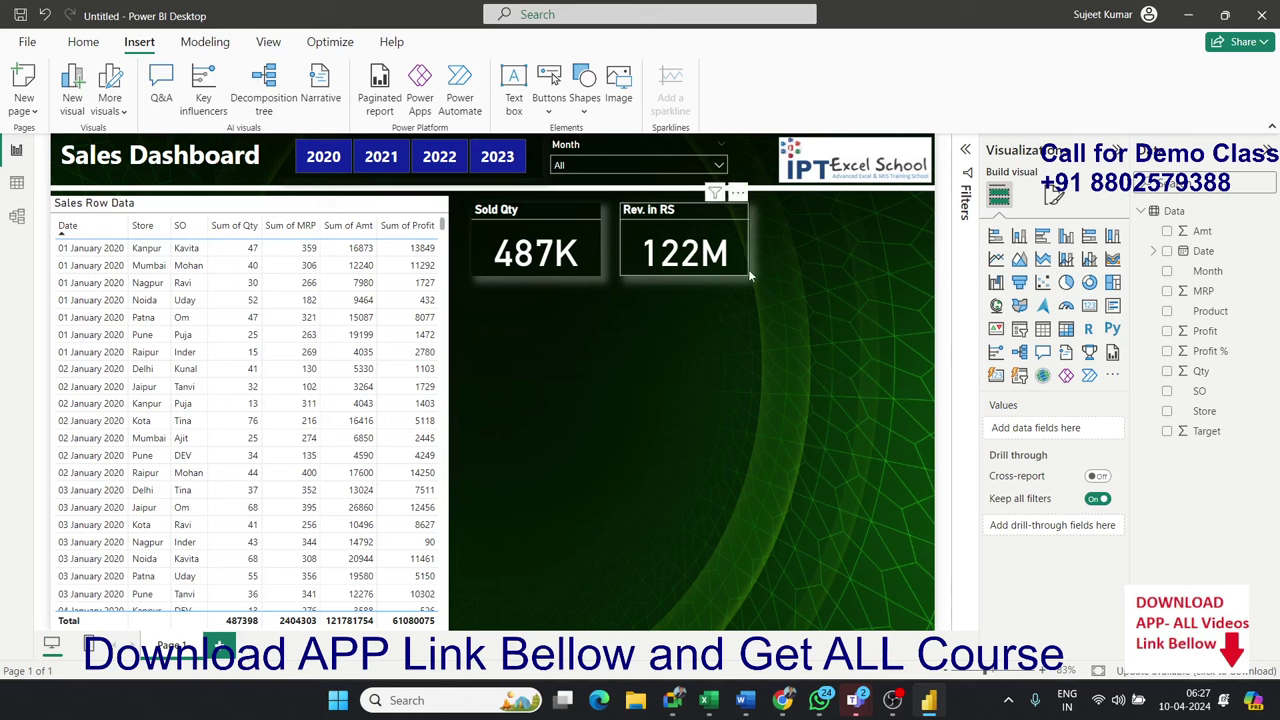
click(760, 322)
drag(656, 272, 776, 271)
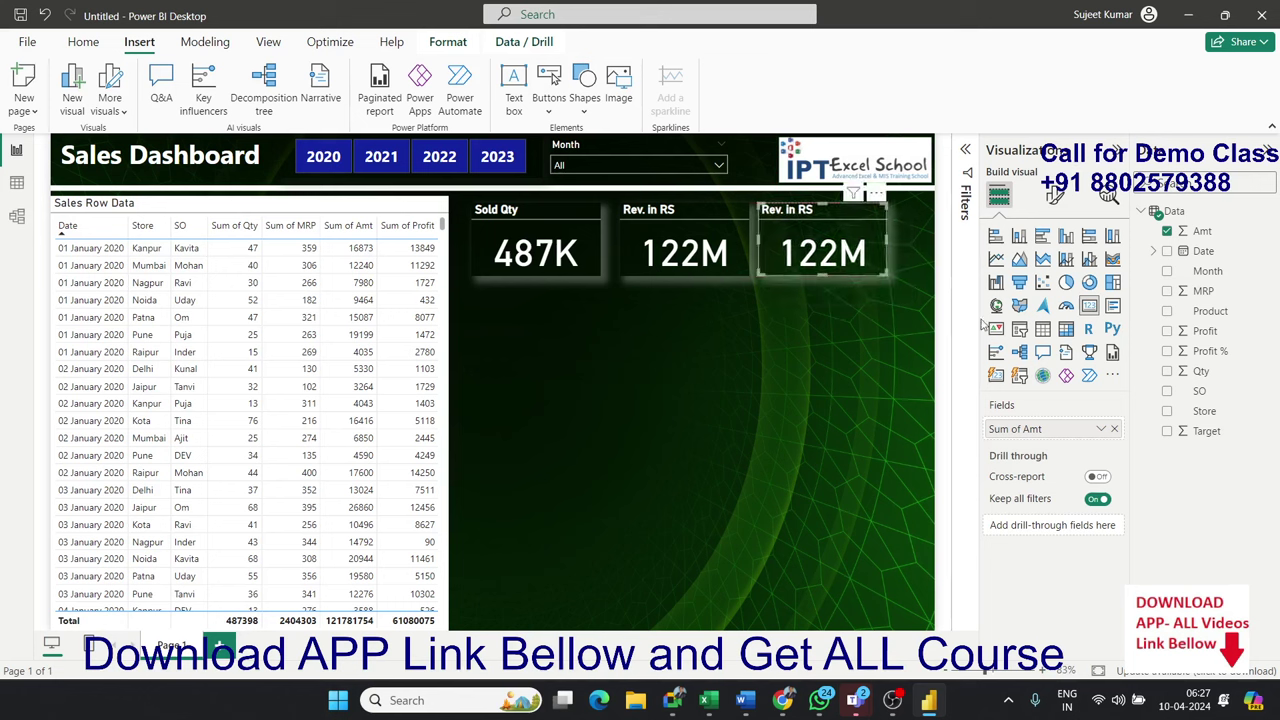
click(1115, 430)
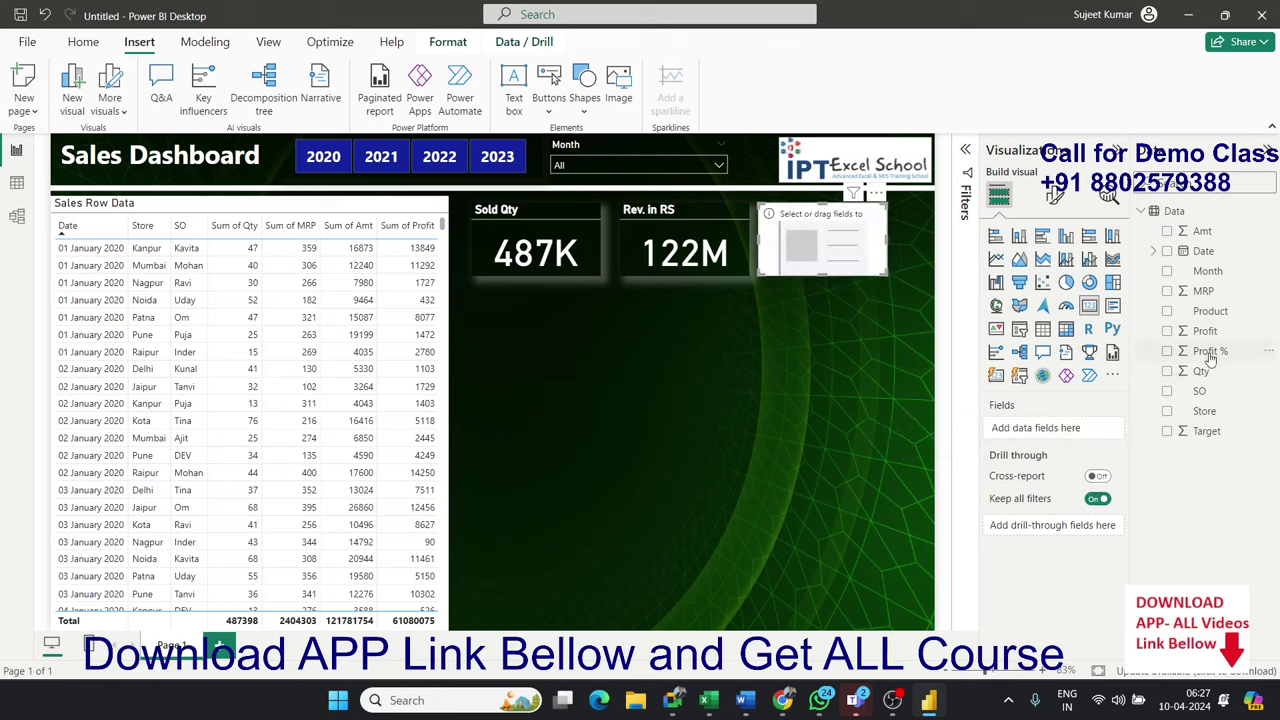
drag(1204, 331, 1051, 441)
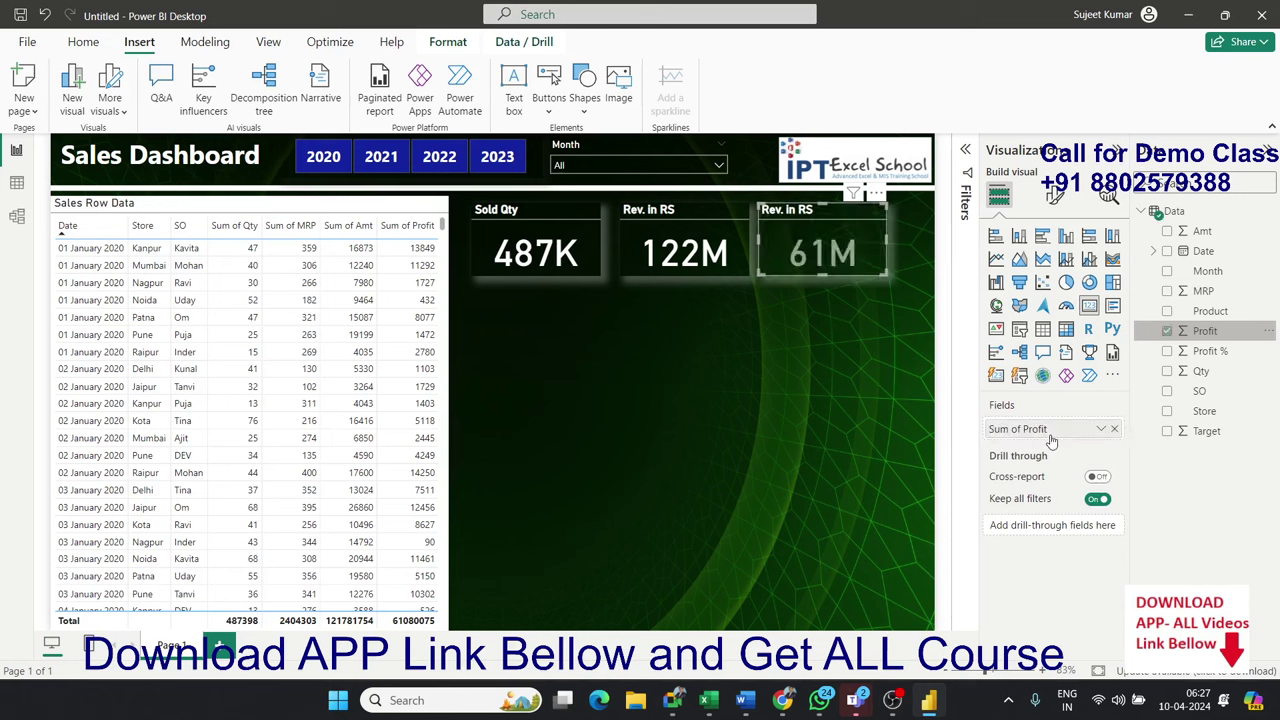
Retitle the profit card 'Profit in INR'.
click(1055, 197)
click(1053, 270)
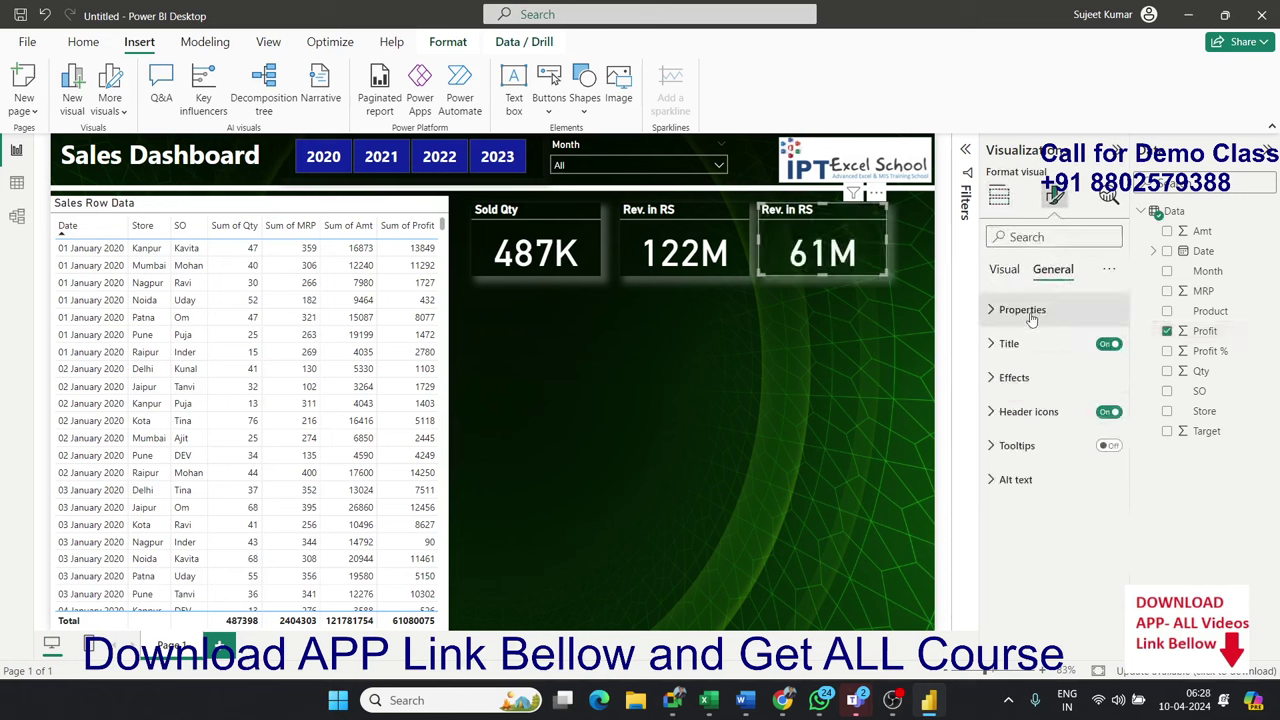
click(1015, 345)
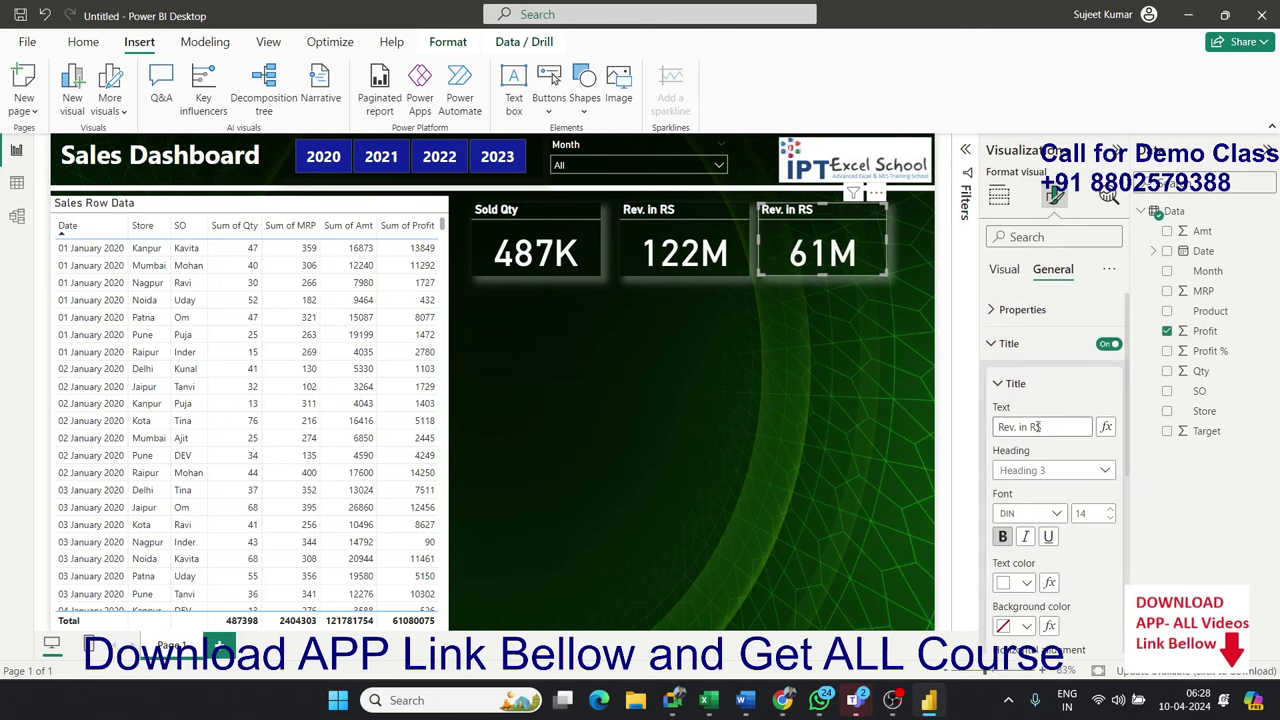
triple_click(1037, 426)
text(Pr)
text(ofit i)
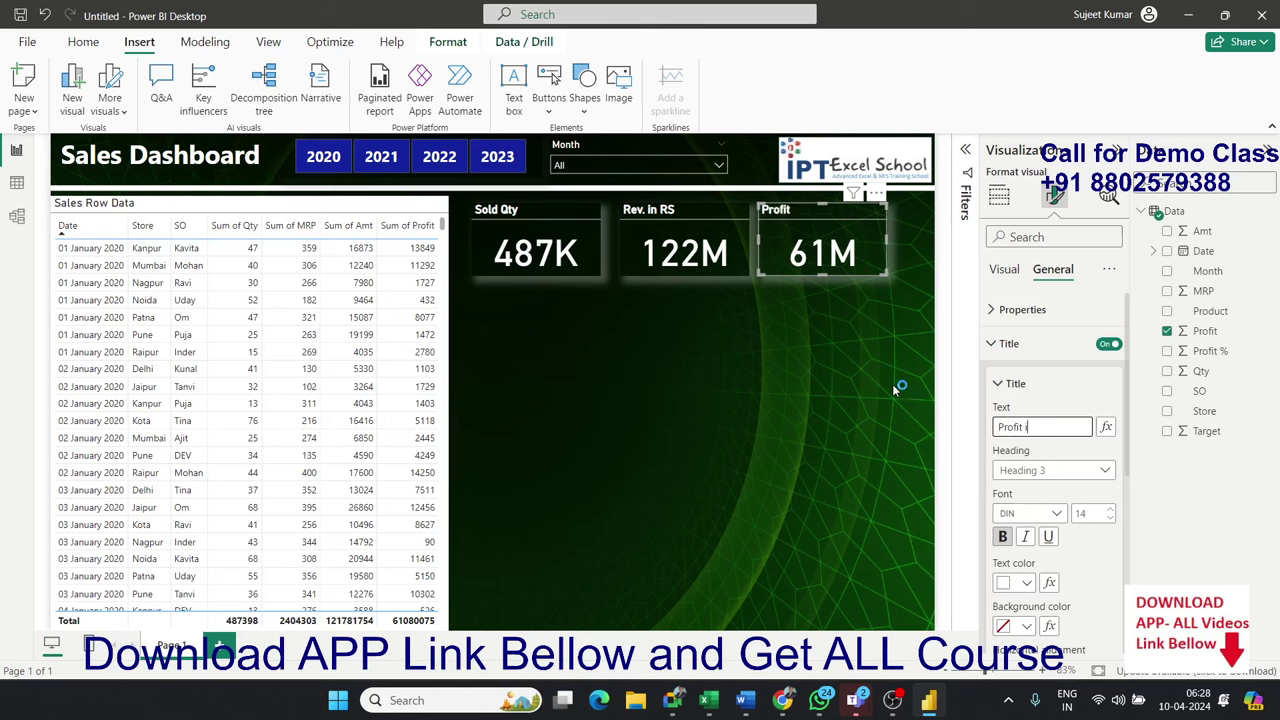
text(n RS)
key(BackSpace)
key(BackSpace)
text(INS)
key(BackSpace)
text(R)
click(830, 360)
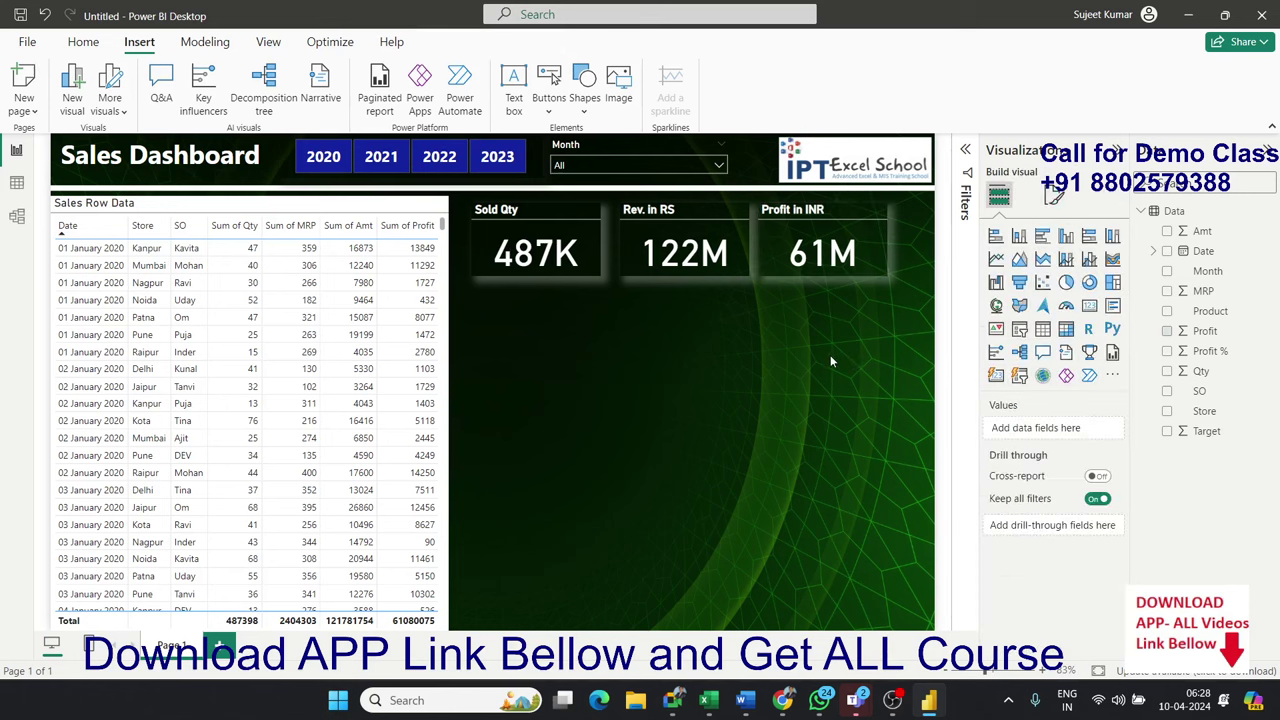
click(847, 282)
click(772, 326)
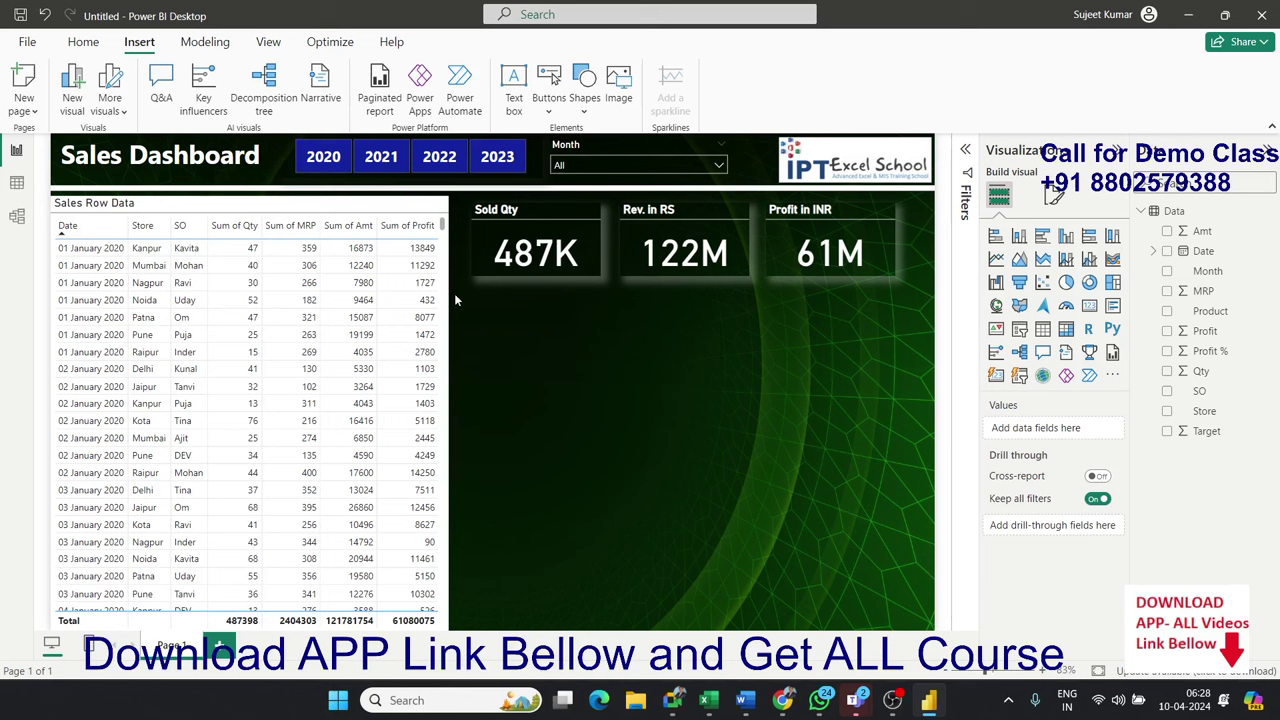
Insert a white line shape and stretch it across the canvas beneath the three KPI cards.
drag(454, 293, 930, 297)
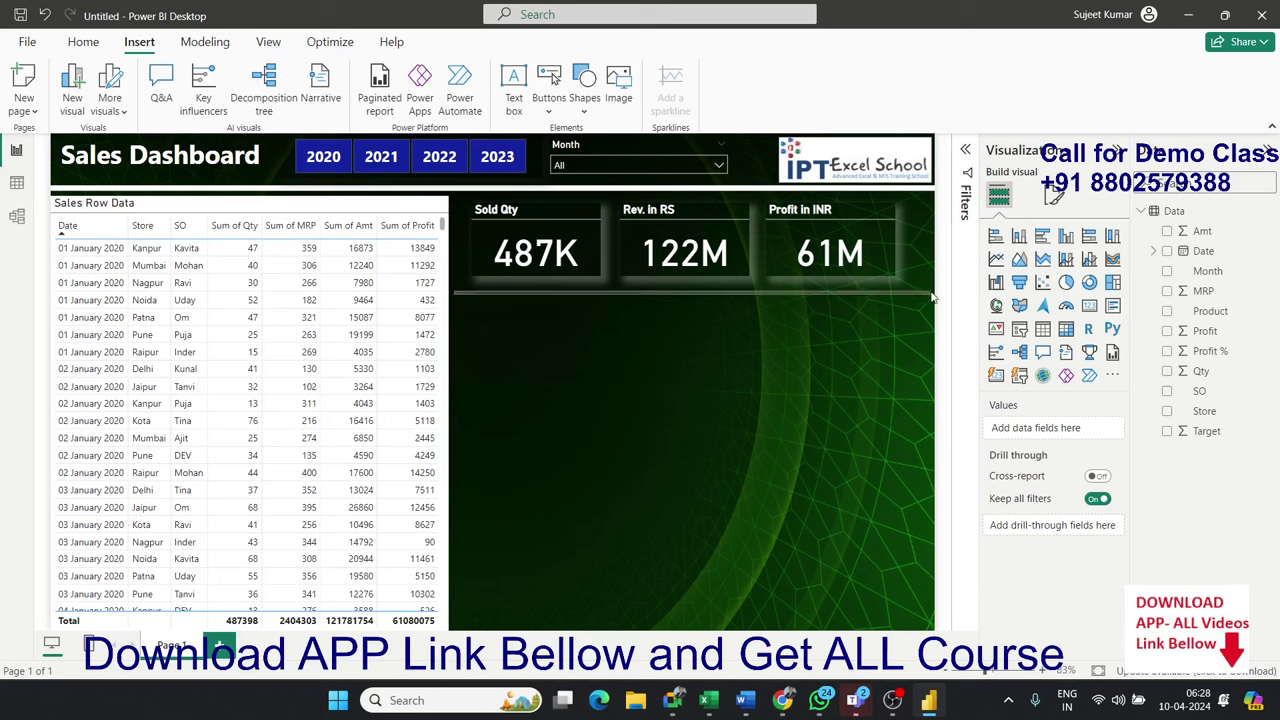
click(585, 112)
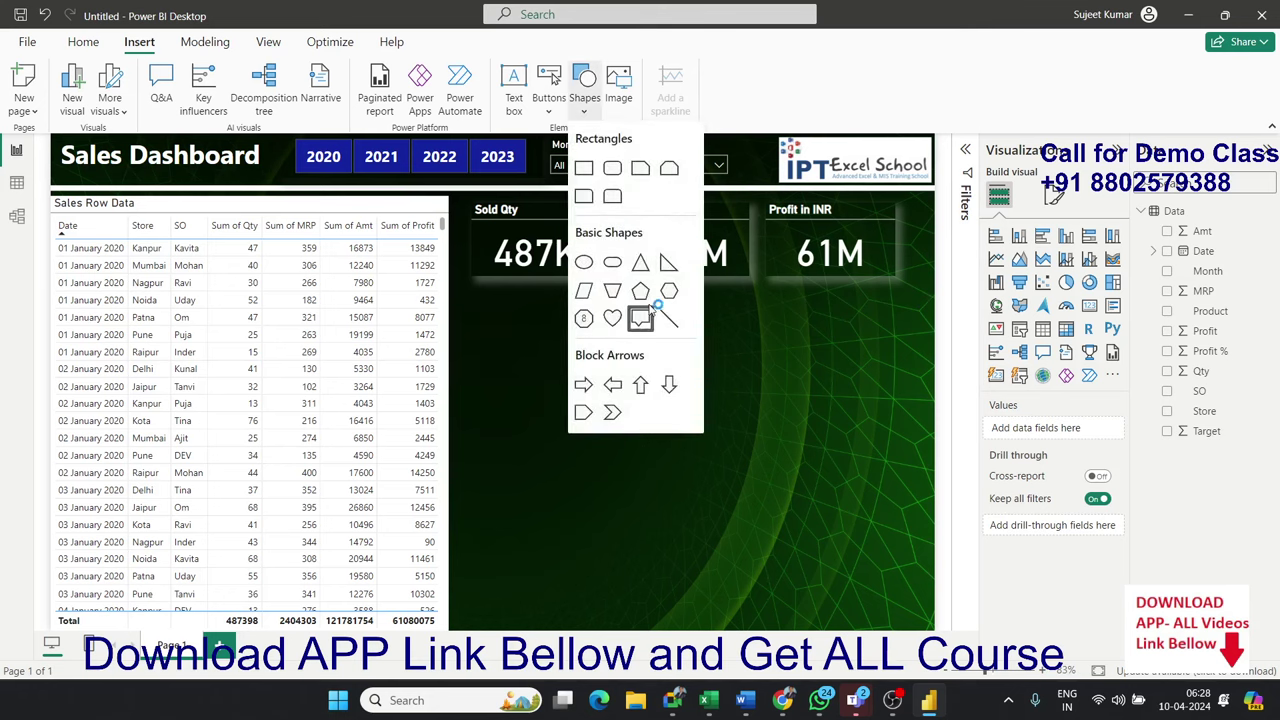
click(668, 317)
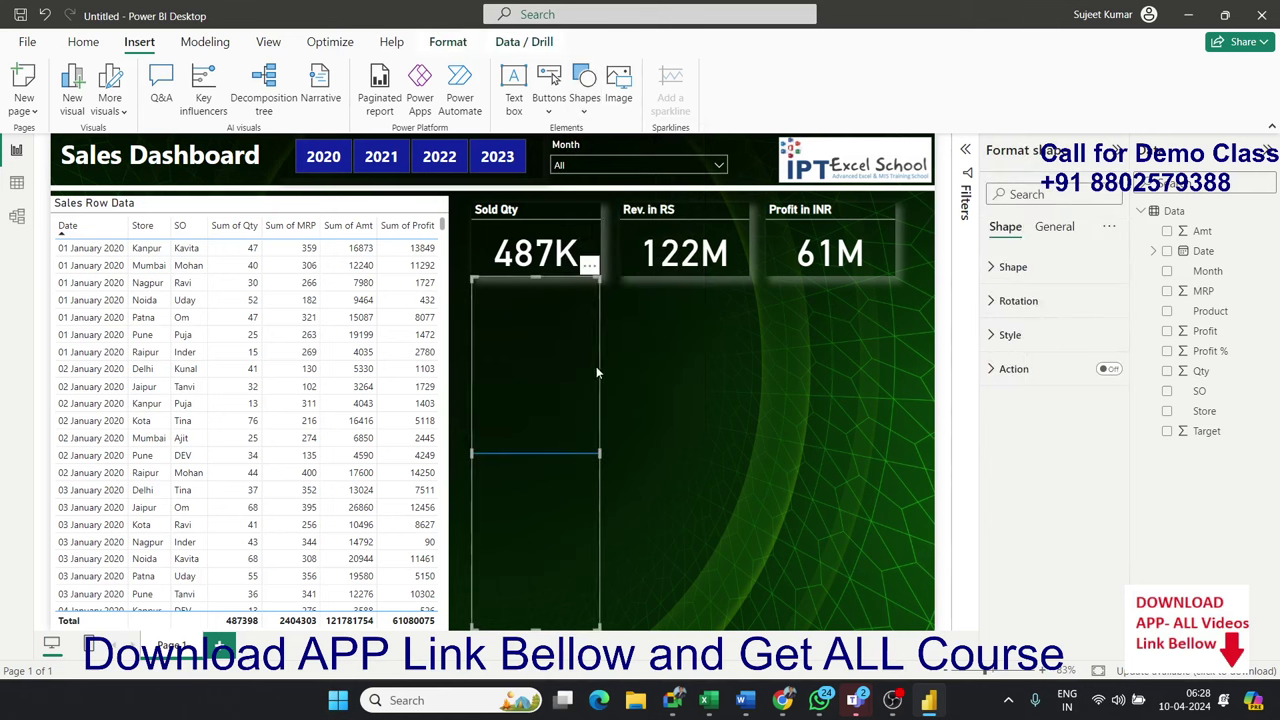
key(Delete)
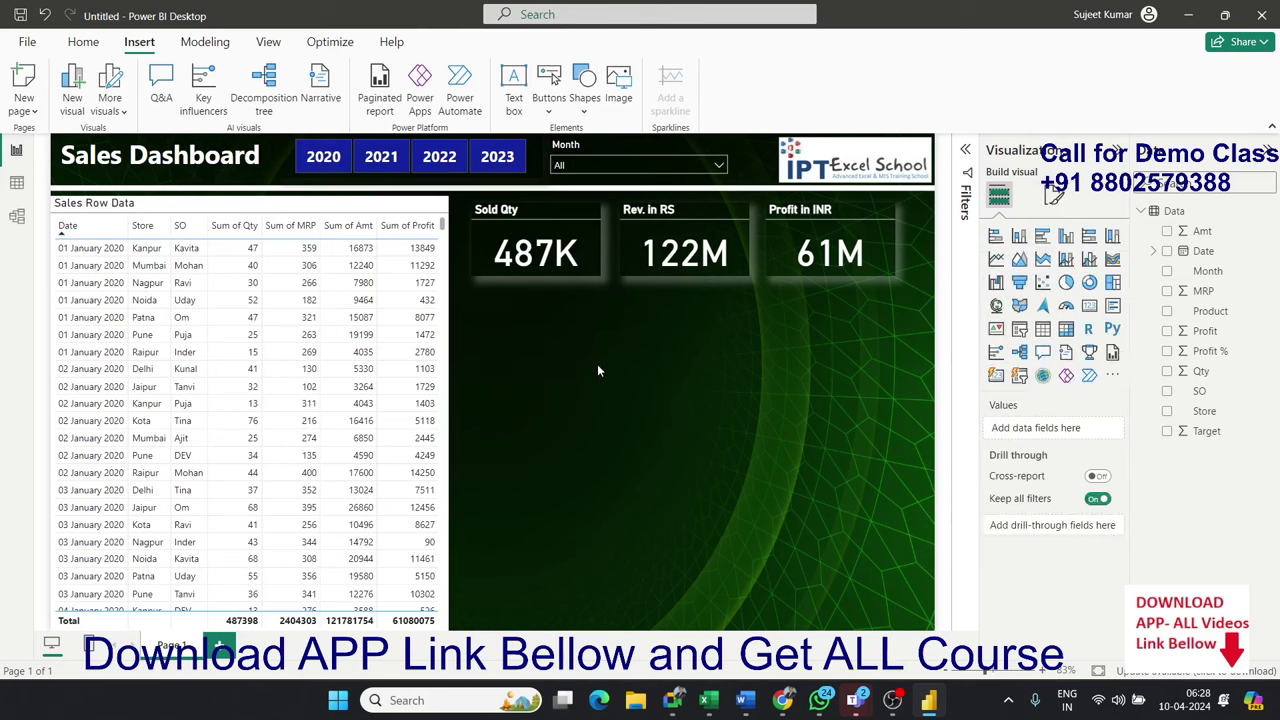
key(ctrl+z)
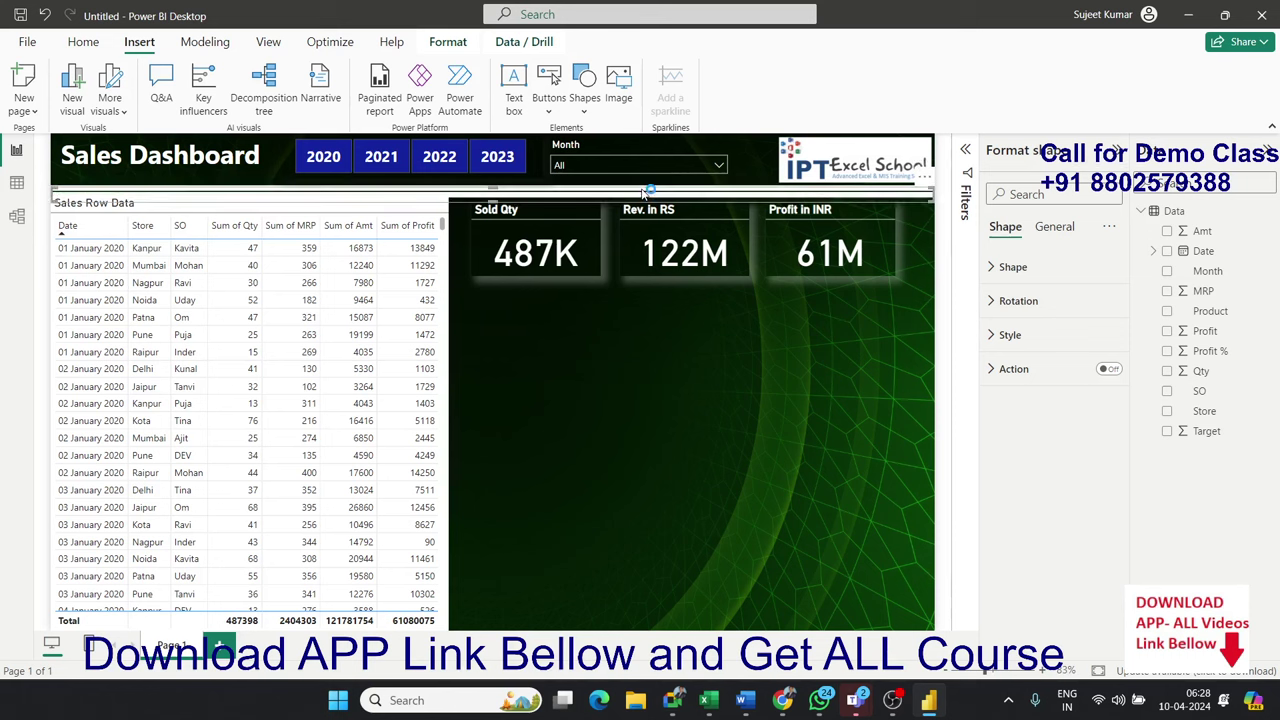
drag(643, 193, 662, 354)
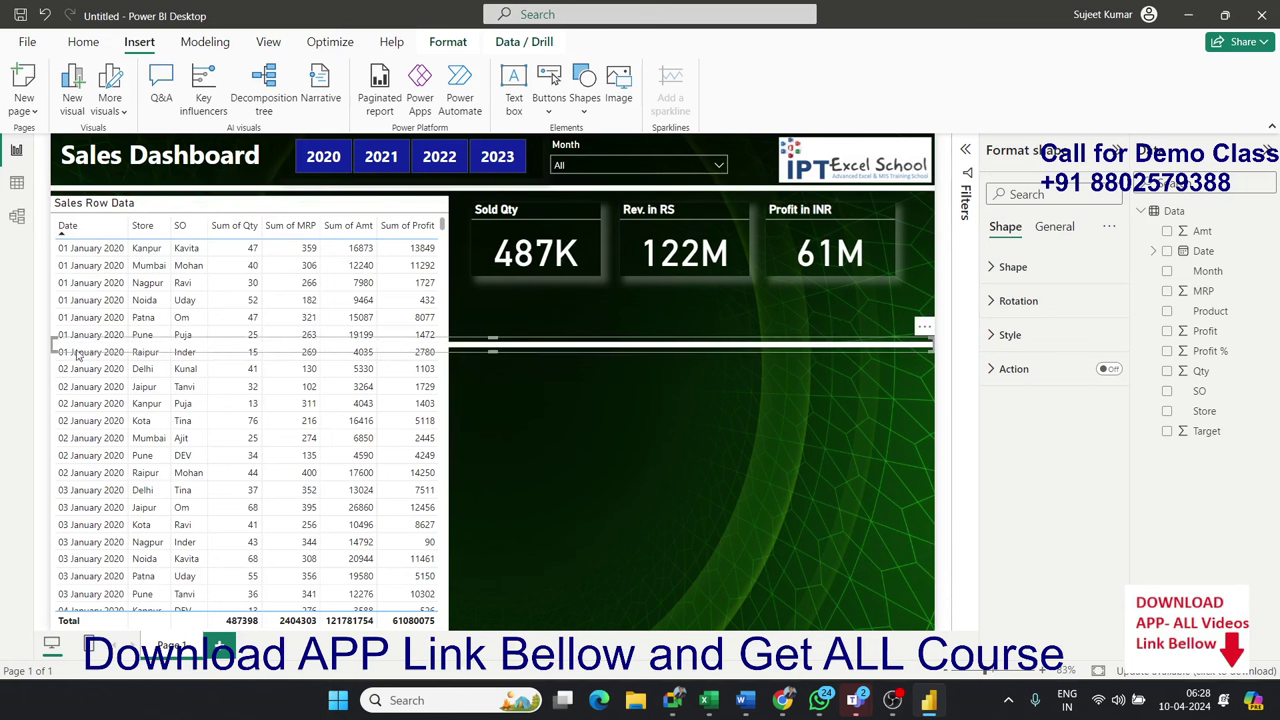
drag(52, 350, 611, 355)
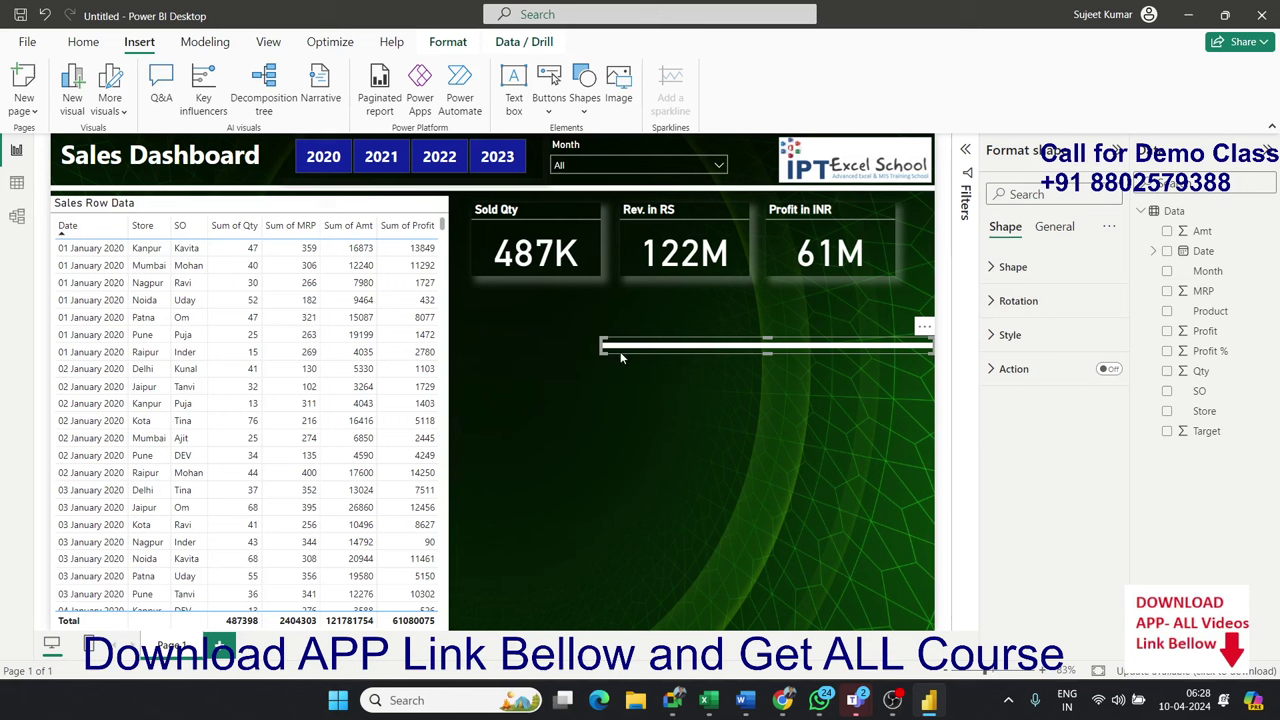
drag(620, 351, 477, 306)
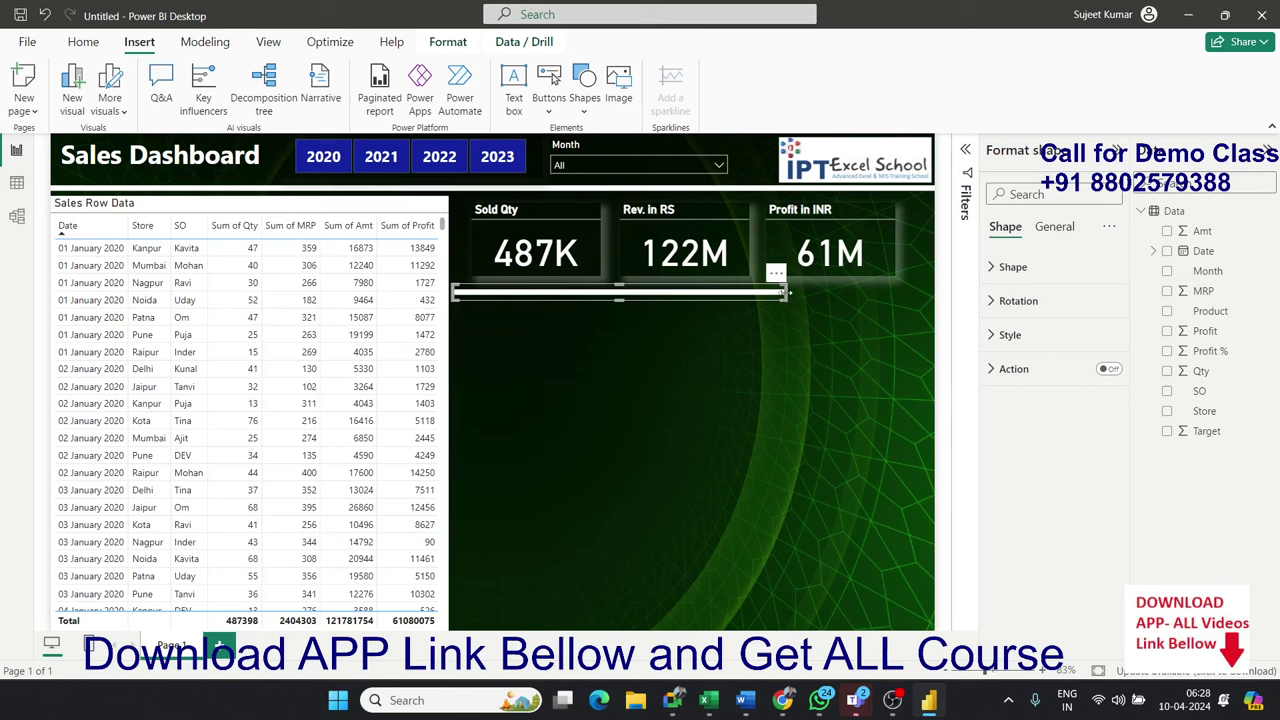
drag(786, 292, 932, 296)
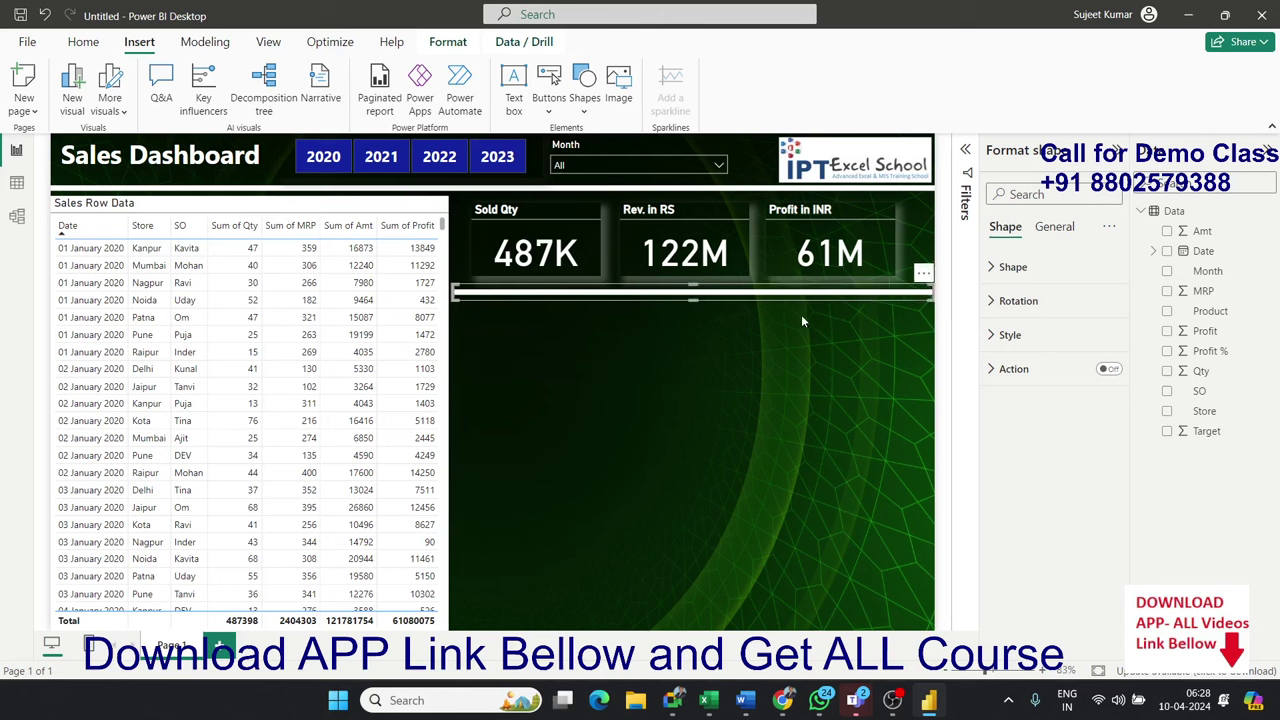
click(789, 346)
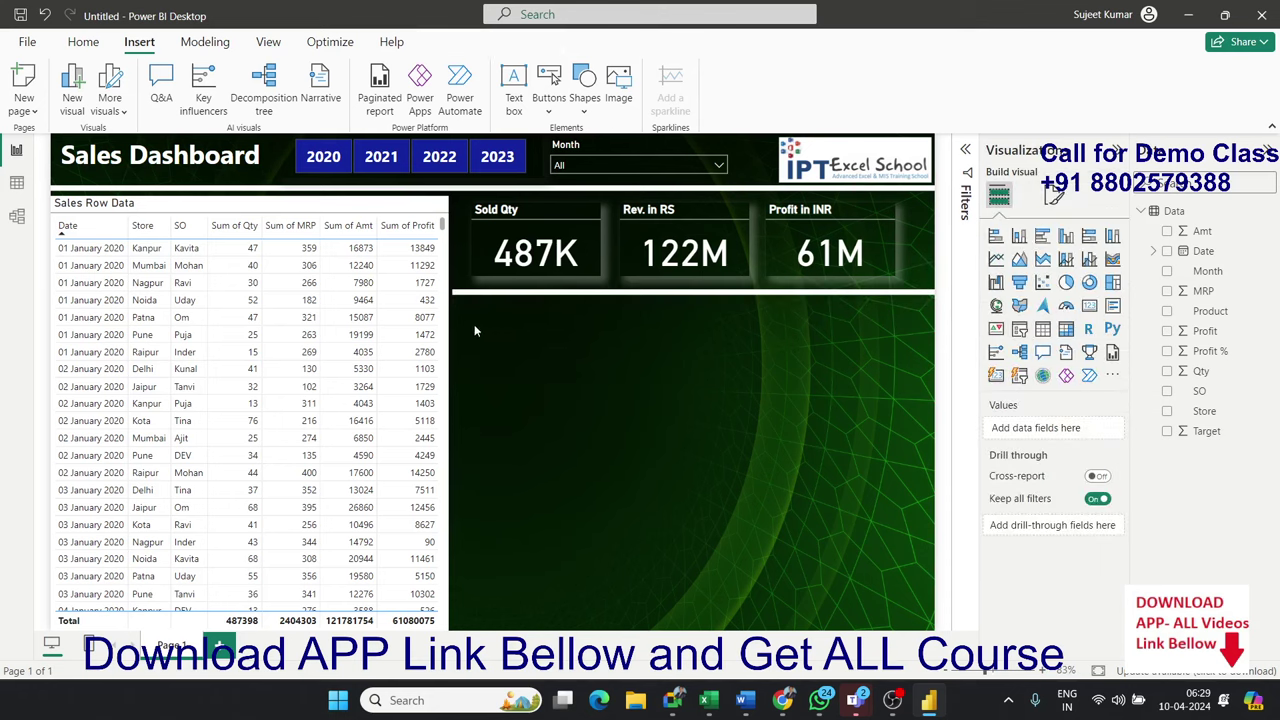
Add a small gauge below the cards with Sum of Qty as value and Sum of Target as maximum.
drag(474, 324, 605, 428)
click(1066, 305)
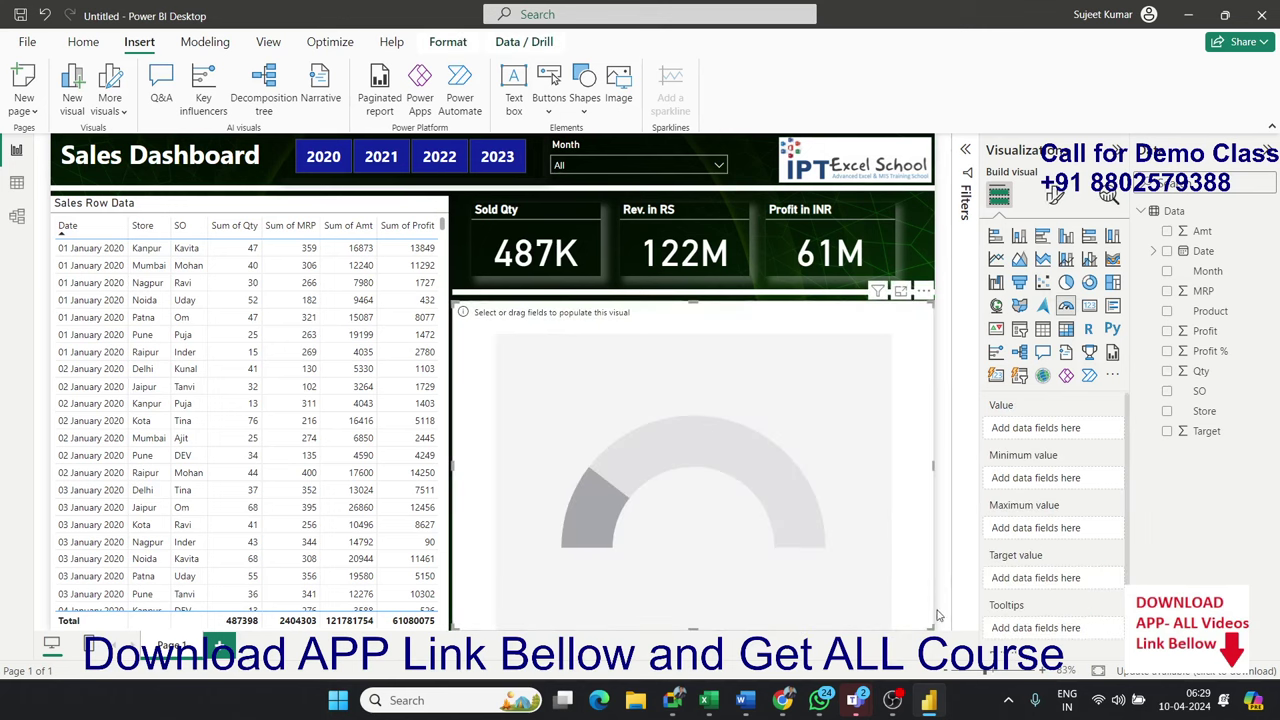
drag(932, 627, 650, 435)
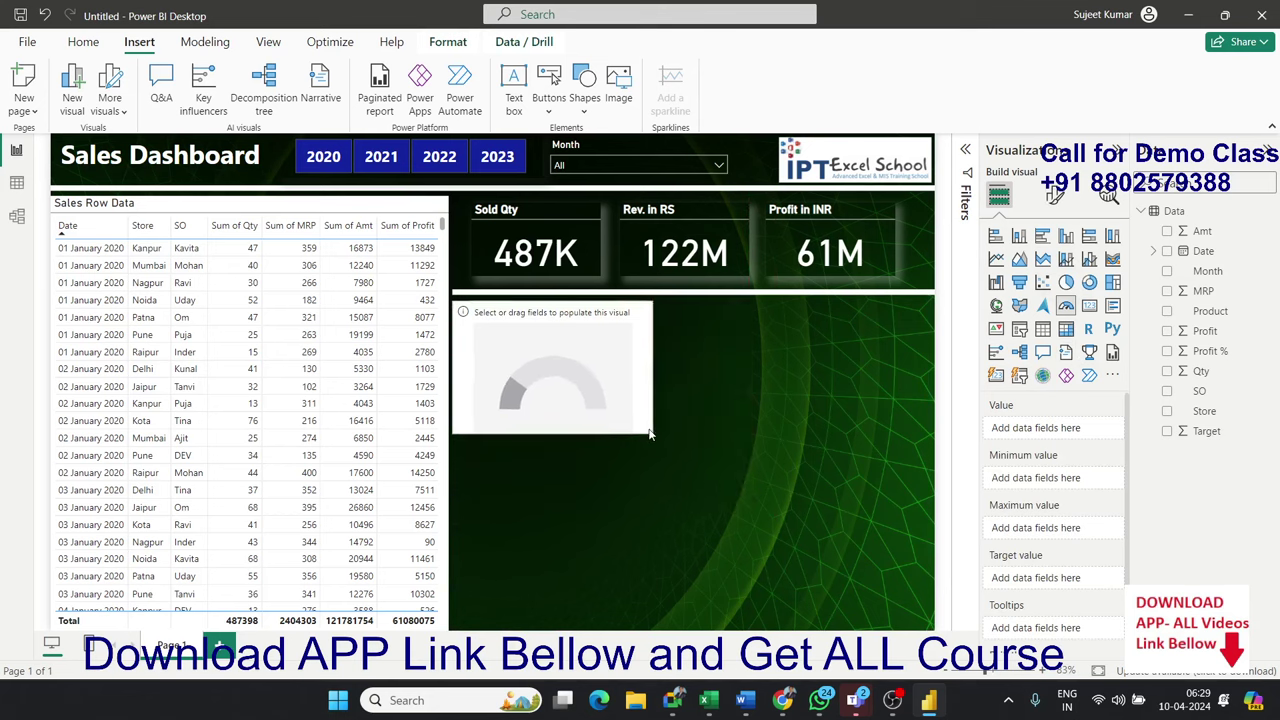
drag(1186, 375, 1017, 425)
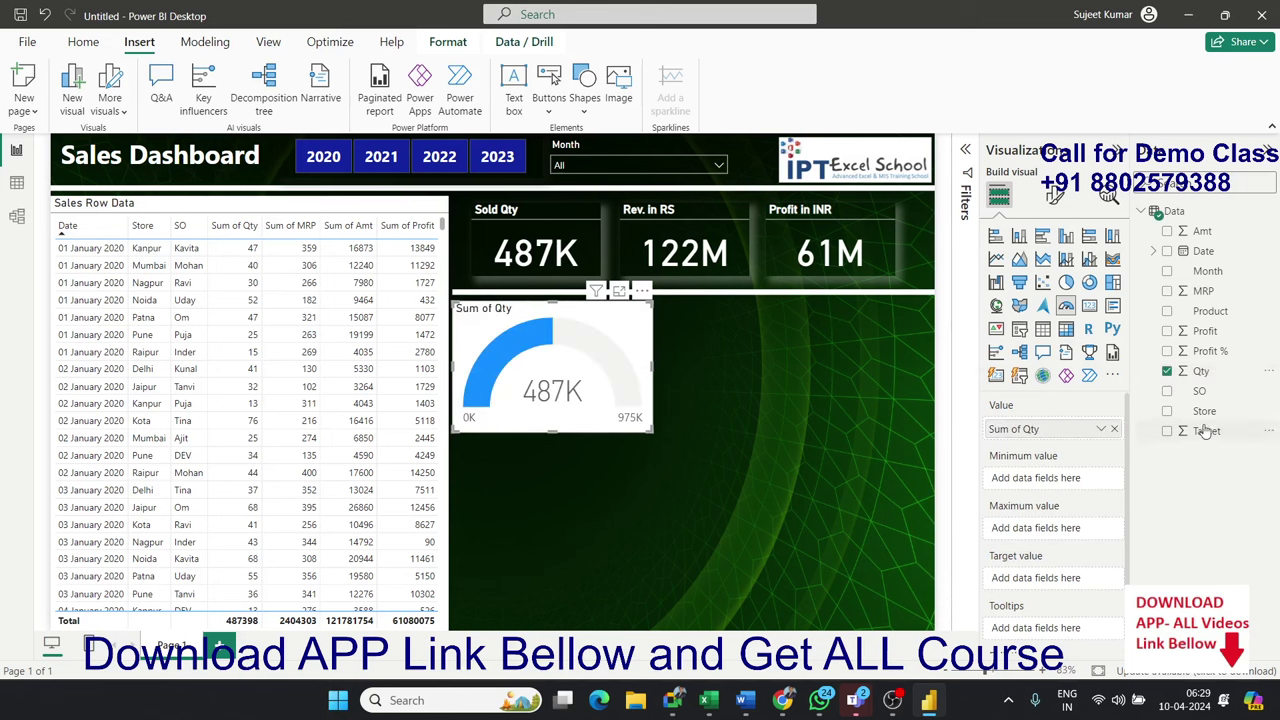
mouse_move(1208, 440)
mouse_down()
mouse_move(1063, 566)
mouse_move(1055, 535)
mouse_up()
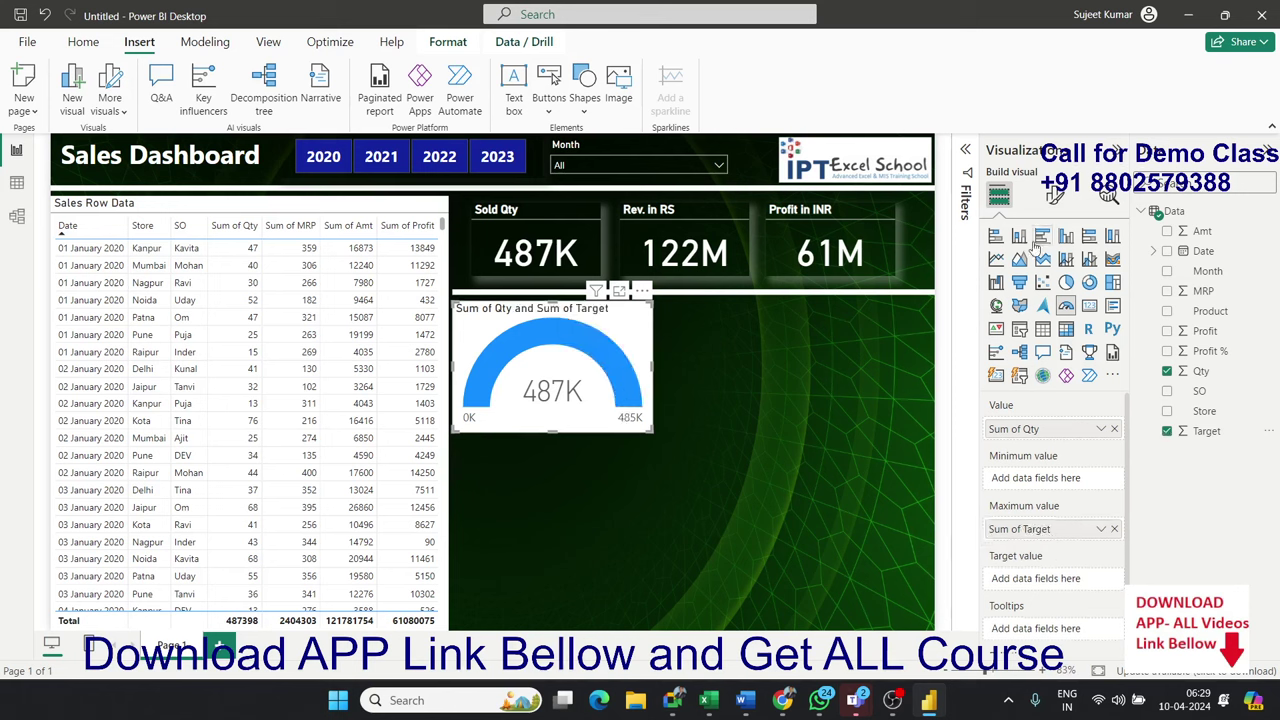
click(1054, 195)
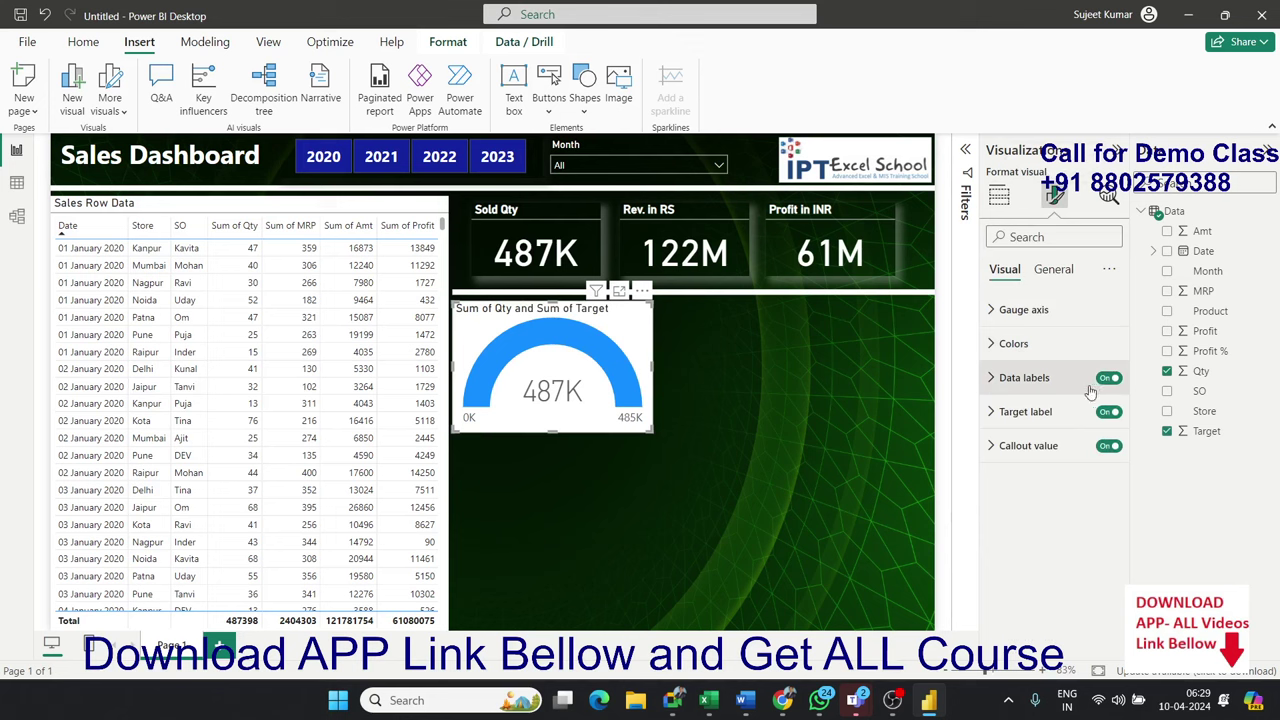
Turn off the gauge's background so it is transparent.
click(1052, 270)
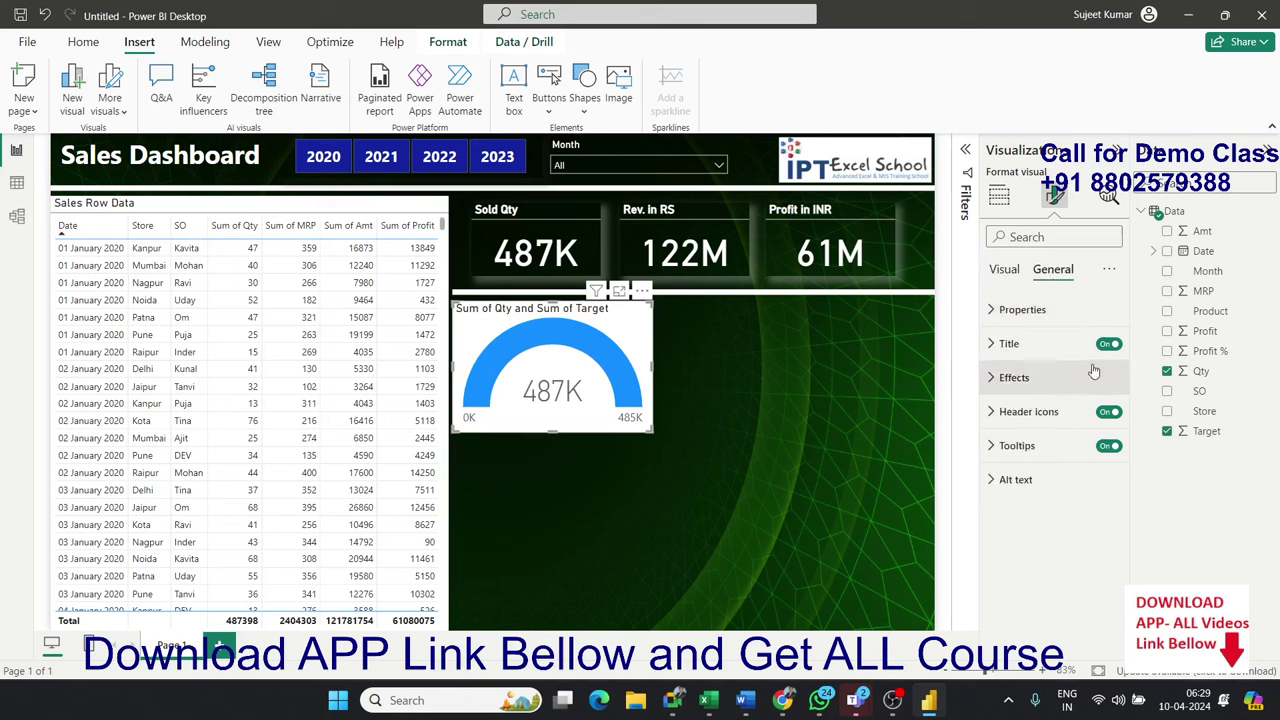
click(1003, 381)
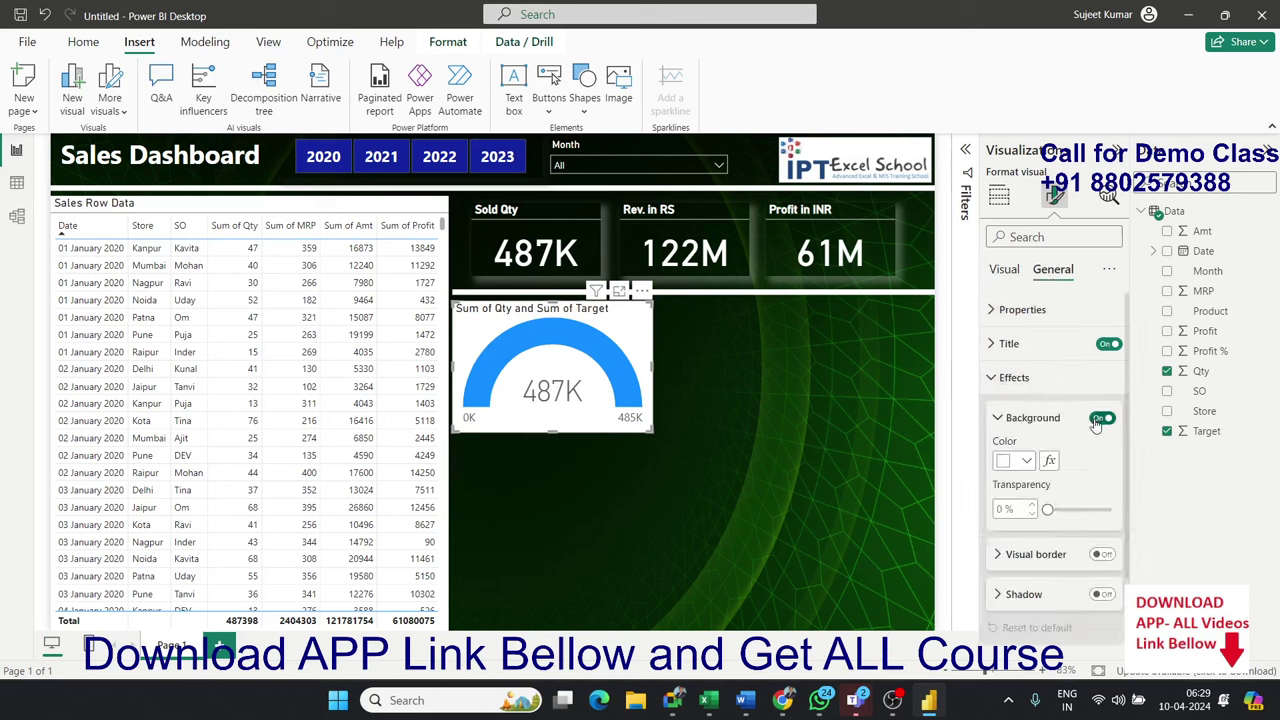
click(1100, 418)
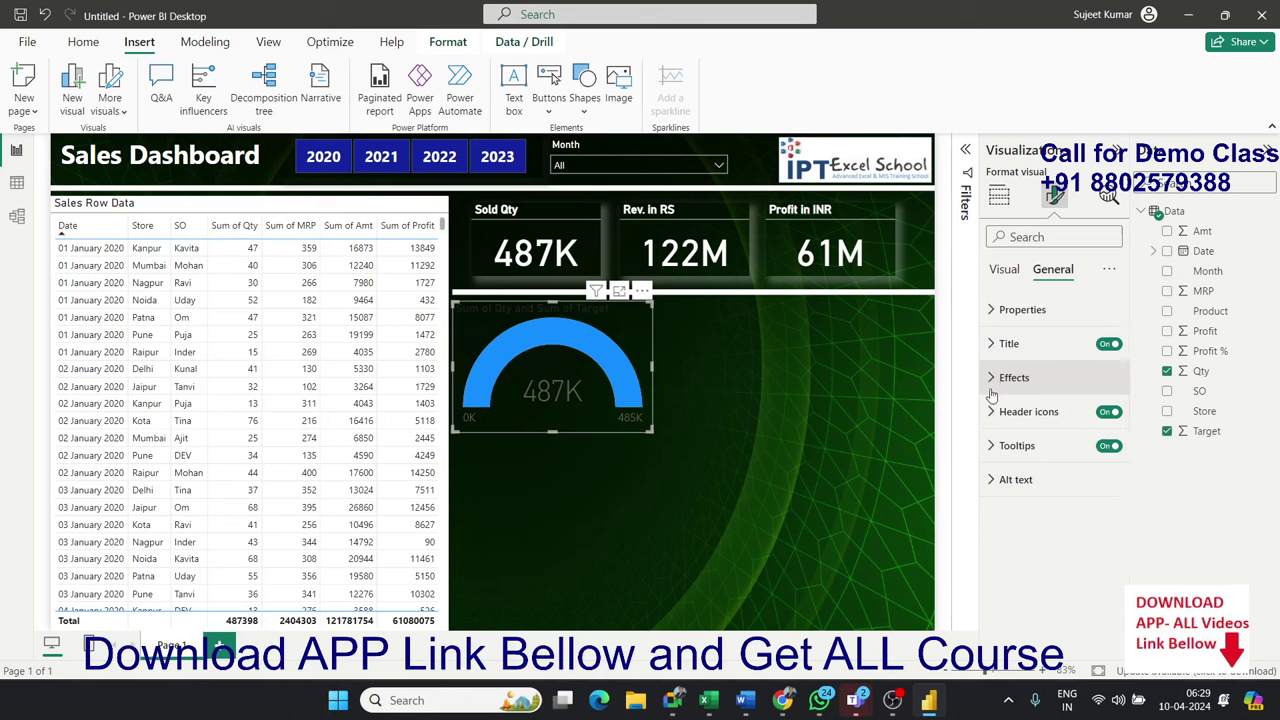
Change the gauge's fill color to bright green #10FF14.
click(1001, 281)
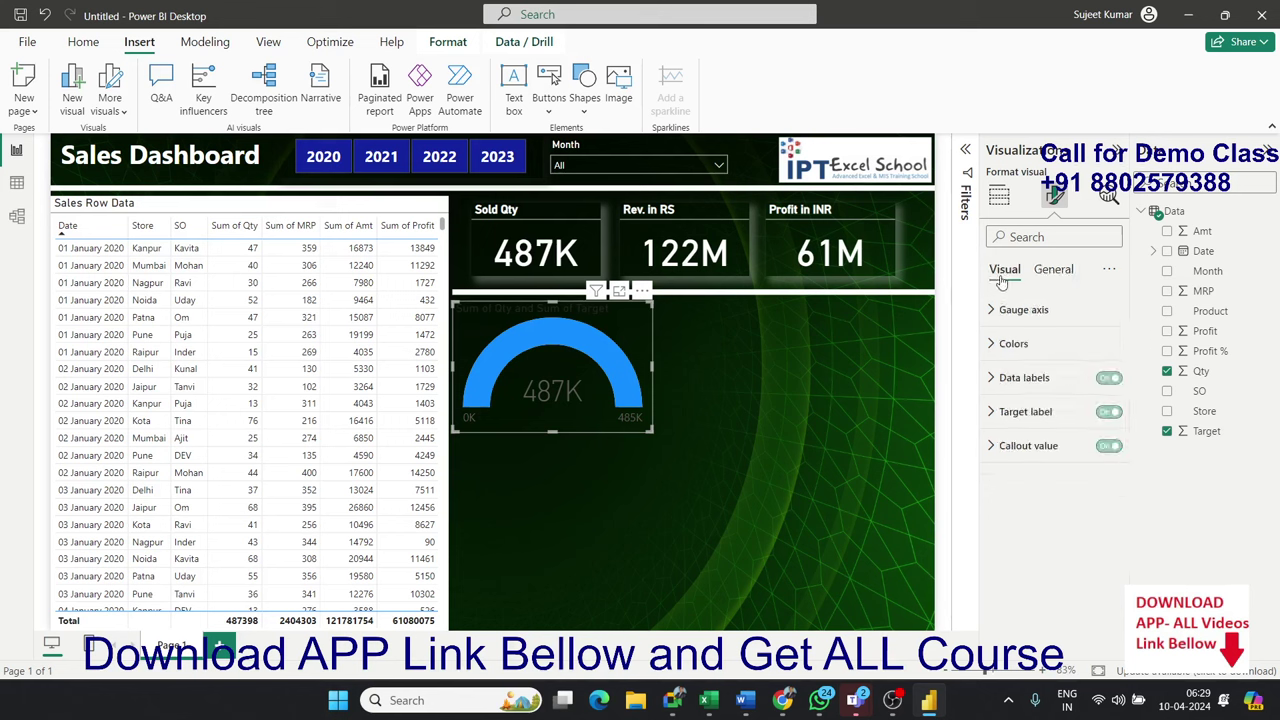
click(995, 343)
click(1027, 402)
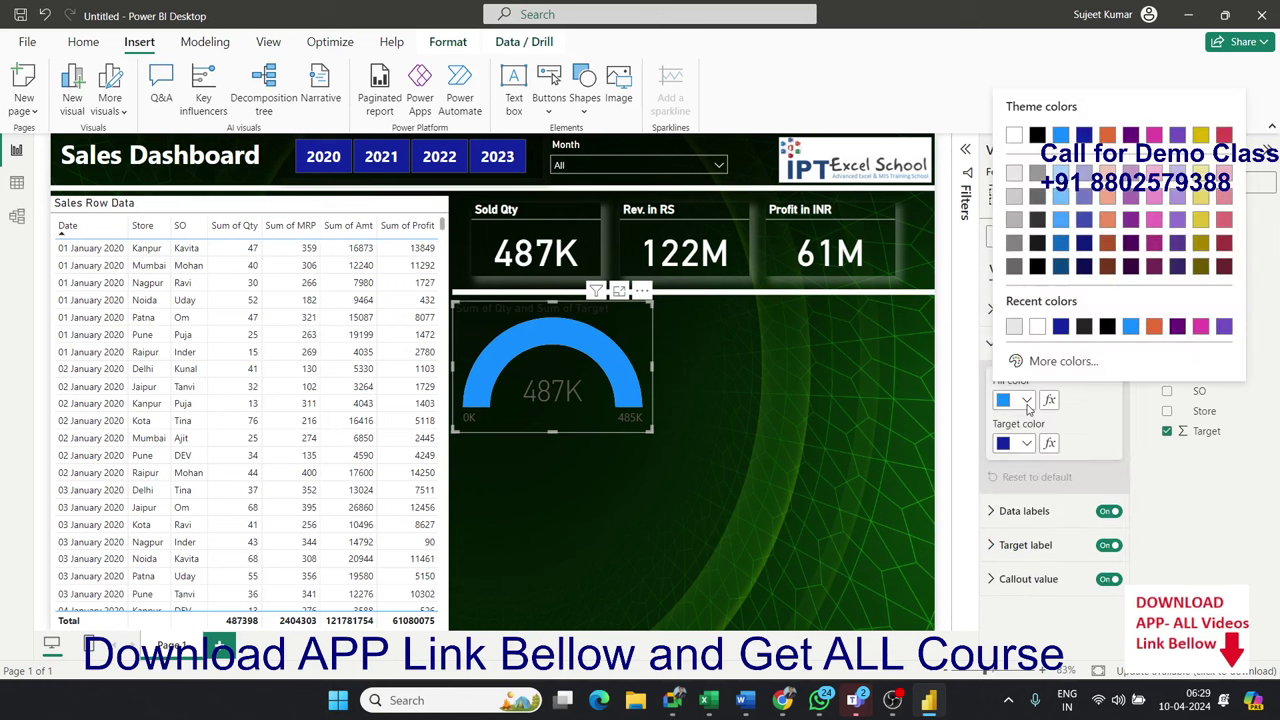
click(1034, 361)
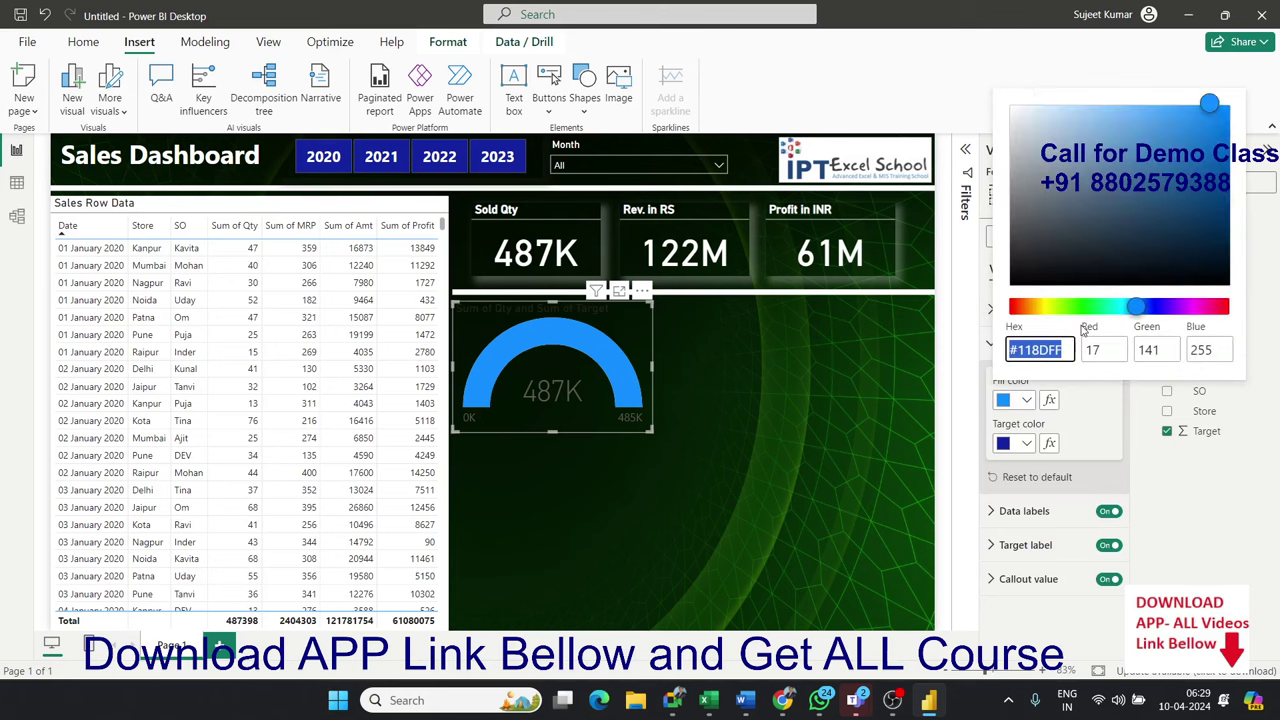
click(1058, 308)
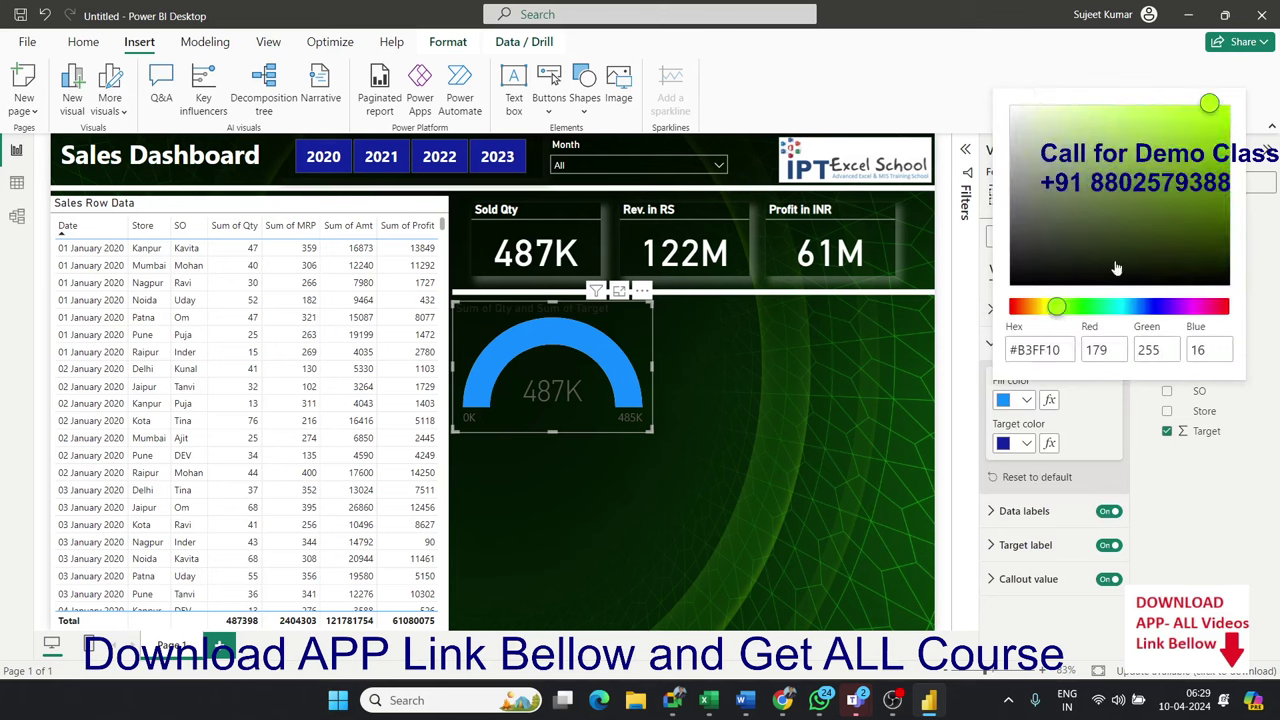
click(1083, 308)
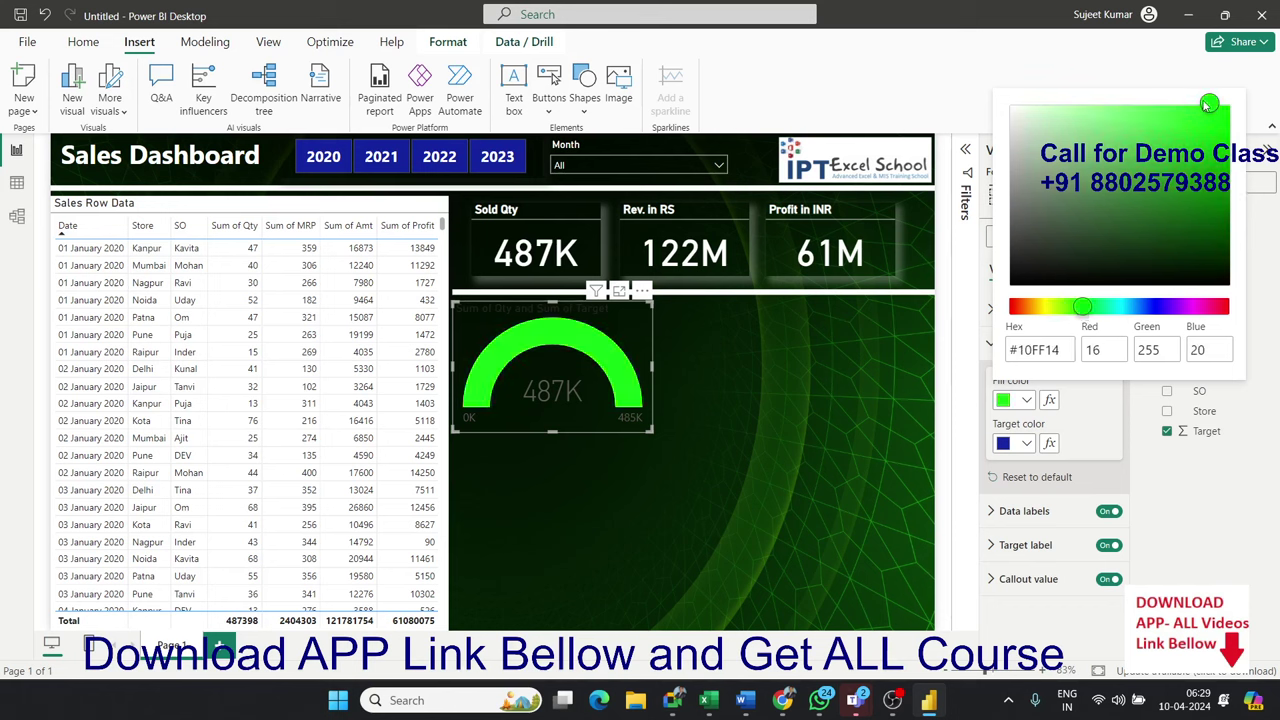
click(838, 357)
click(1000, 343)
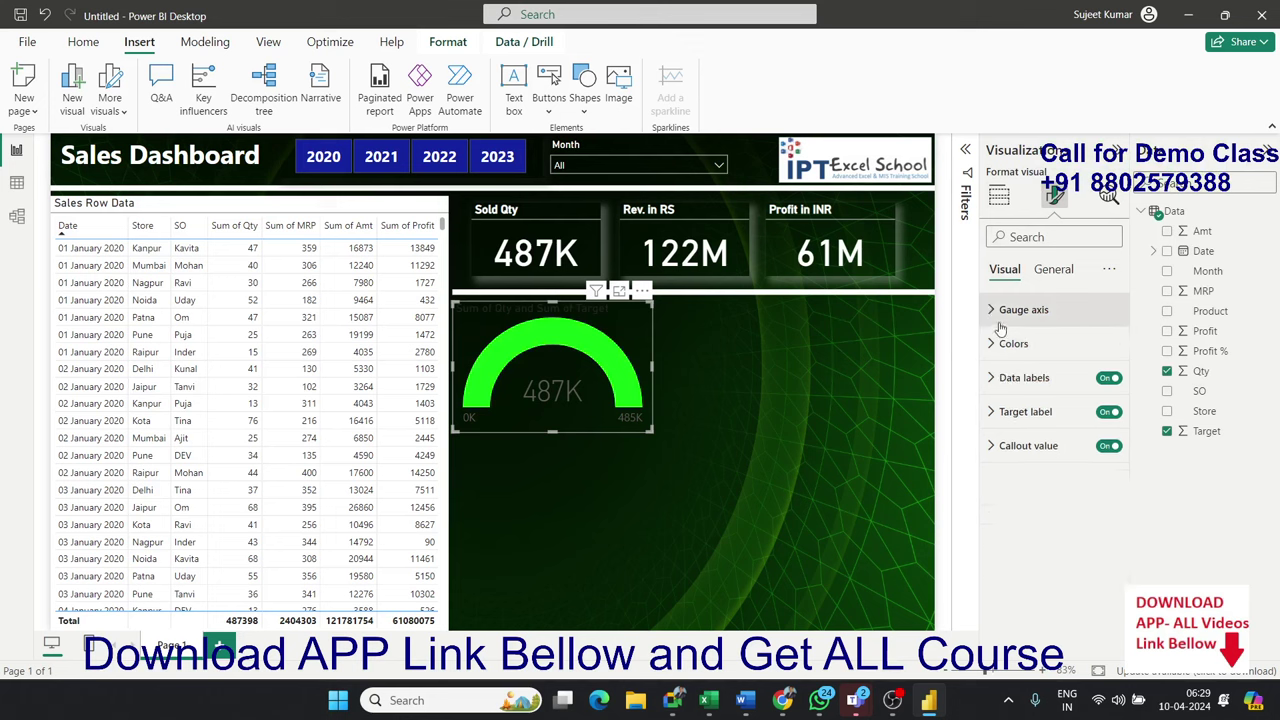
Set the gauge's data labels color to White so the 0K and 485K labels turn white.
click(1000, 310)
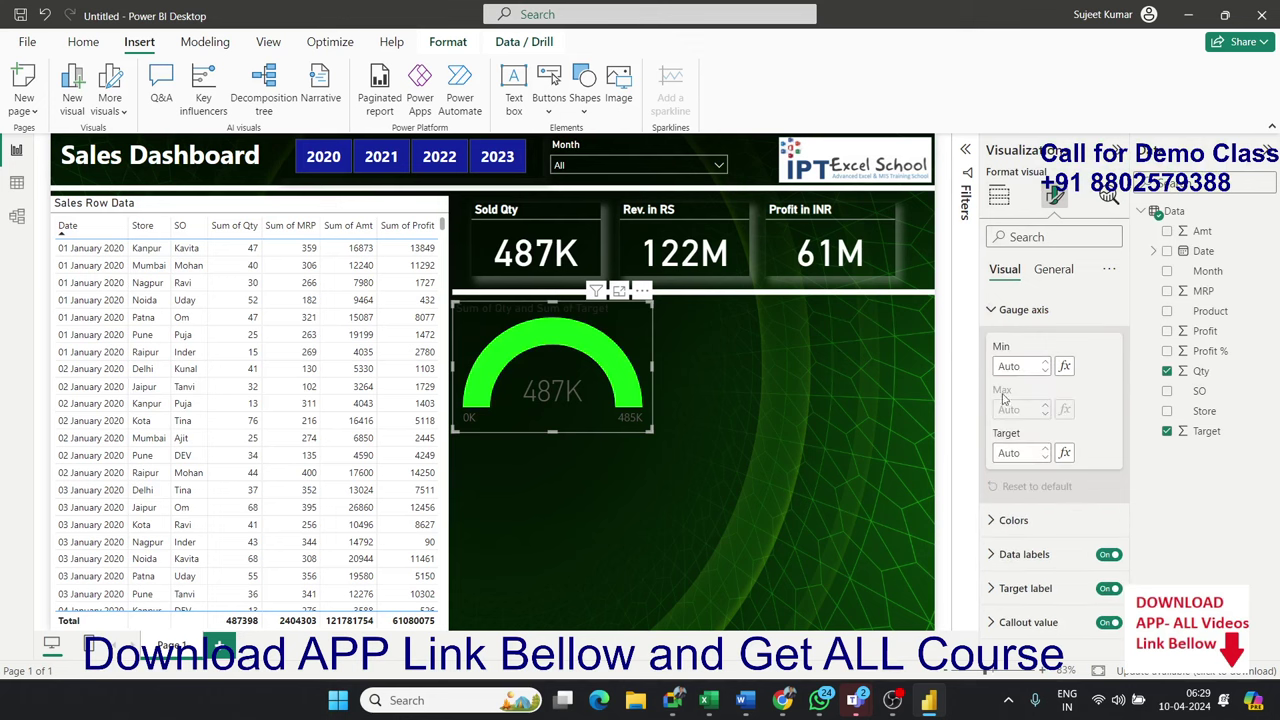
click(996, 310)
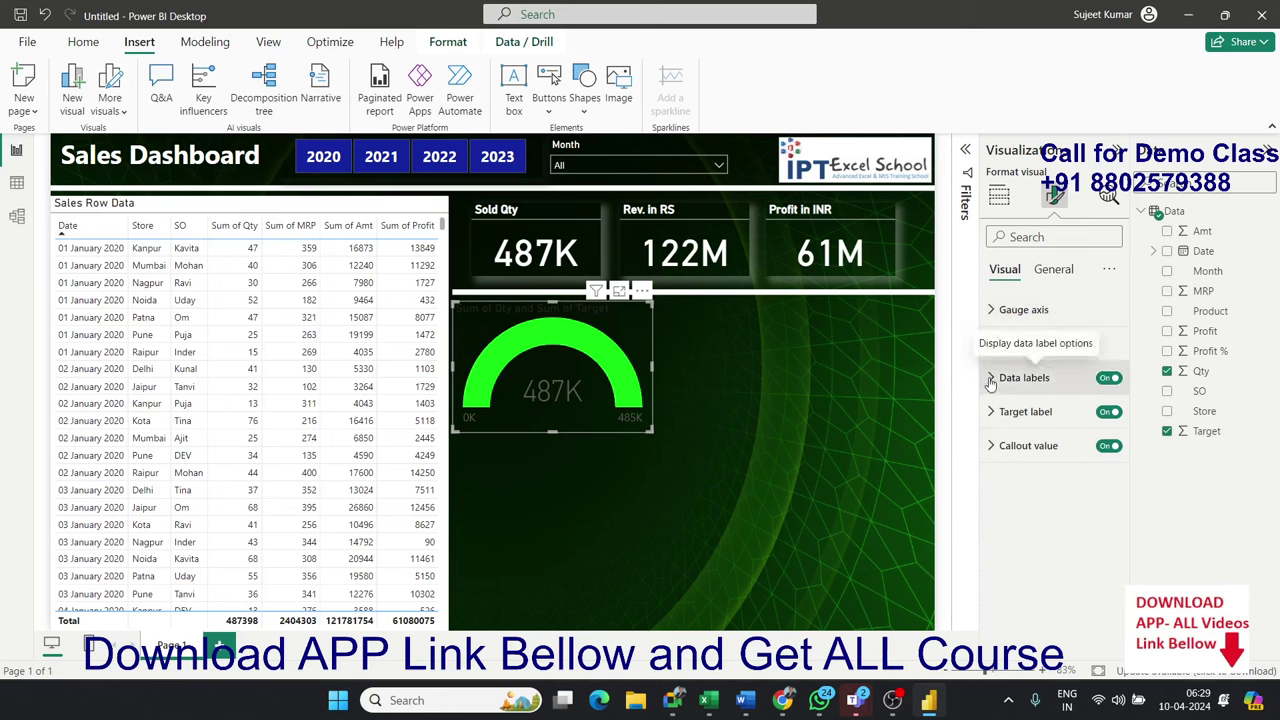
click(990, 378)
click(1025, 531)
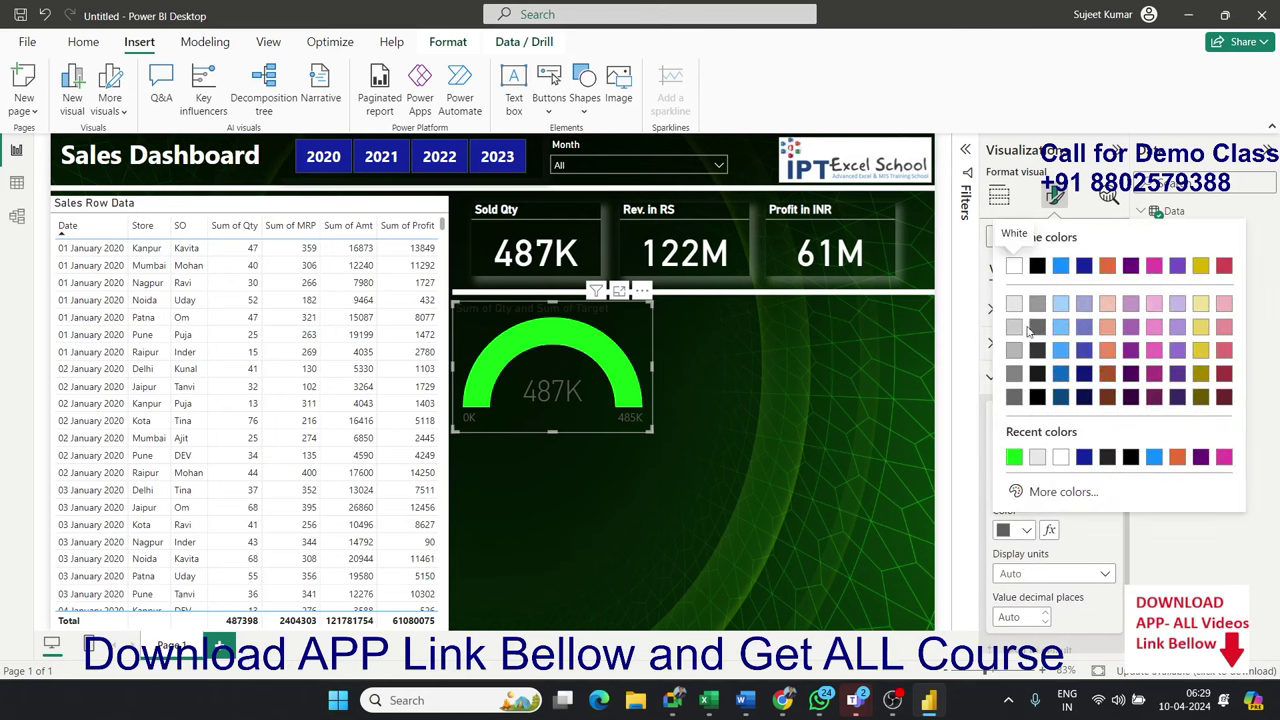
click(1015, 270)
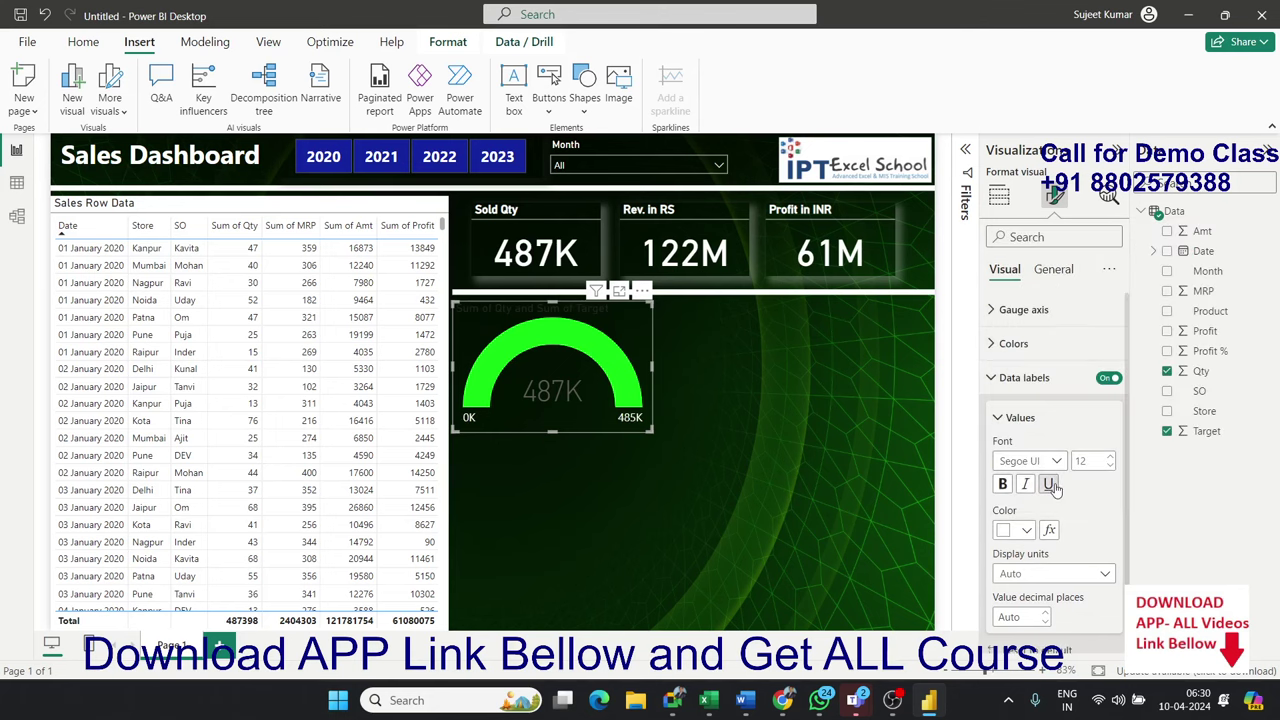
click(993, 380)
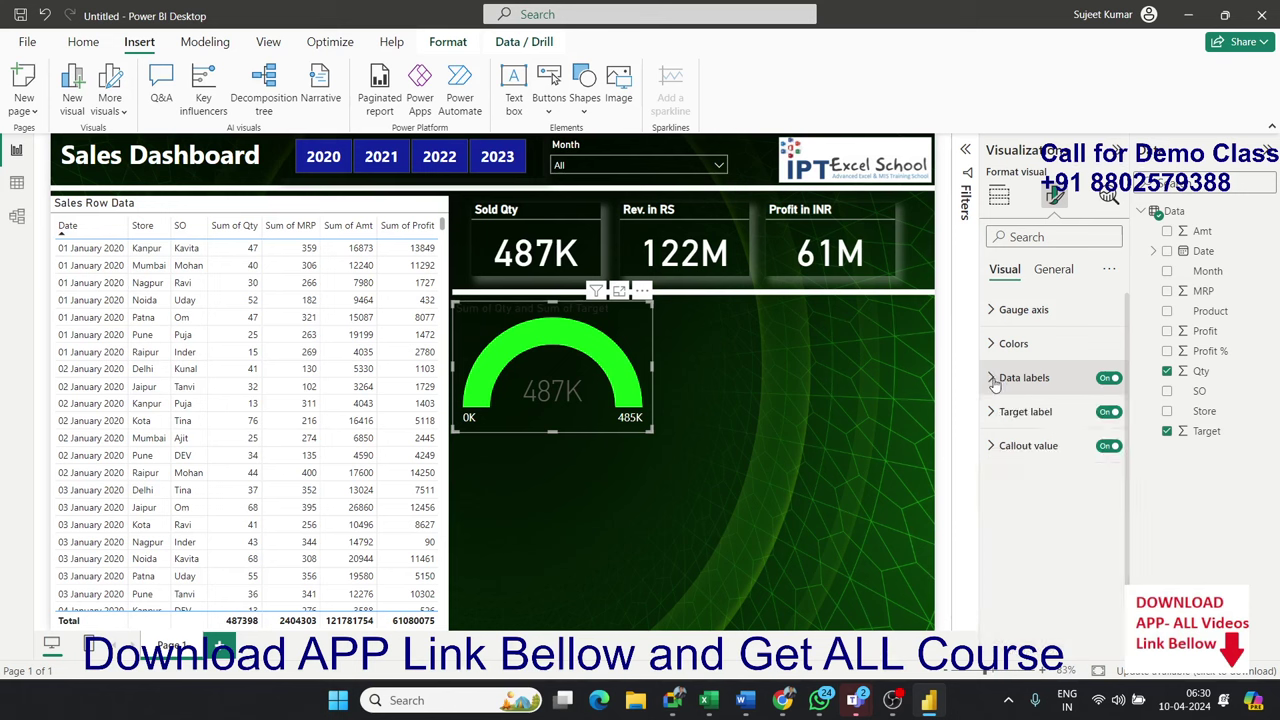
Set the gauge's callout value color to White so 487K shows in white.
click(992, 446)
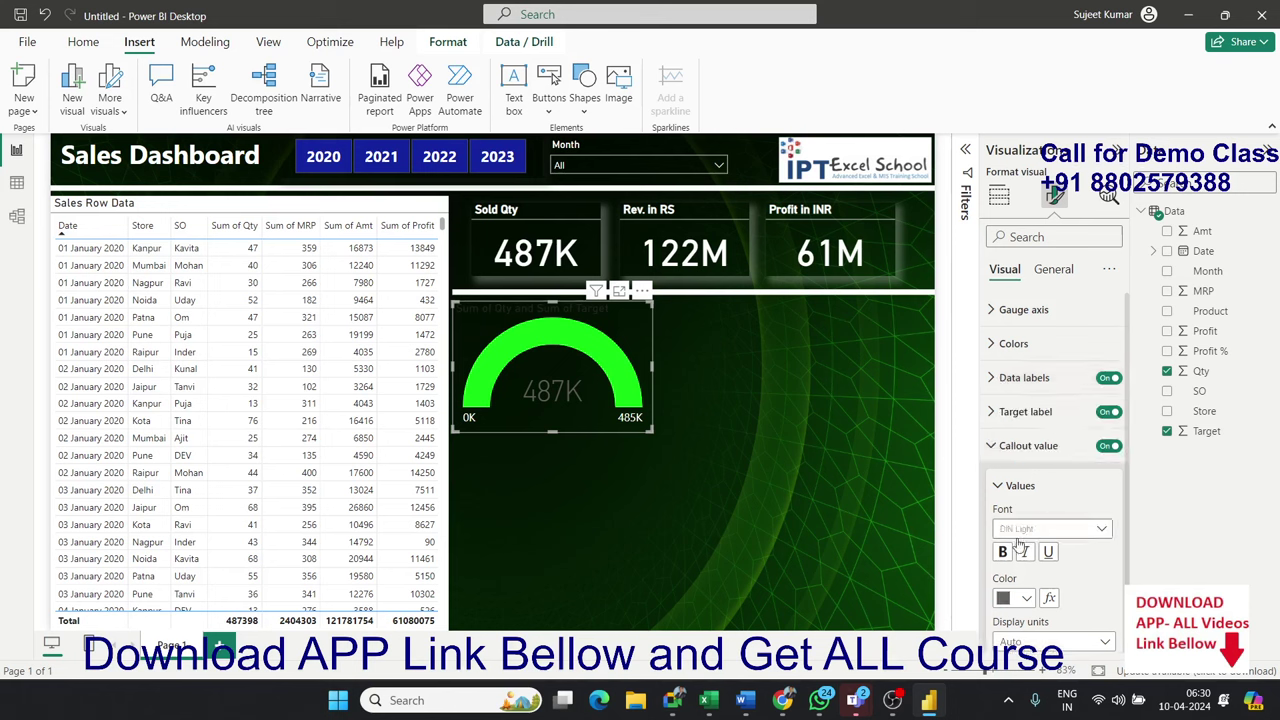
click(1013, 599)
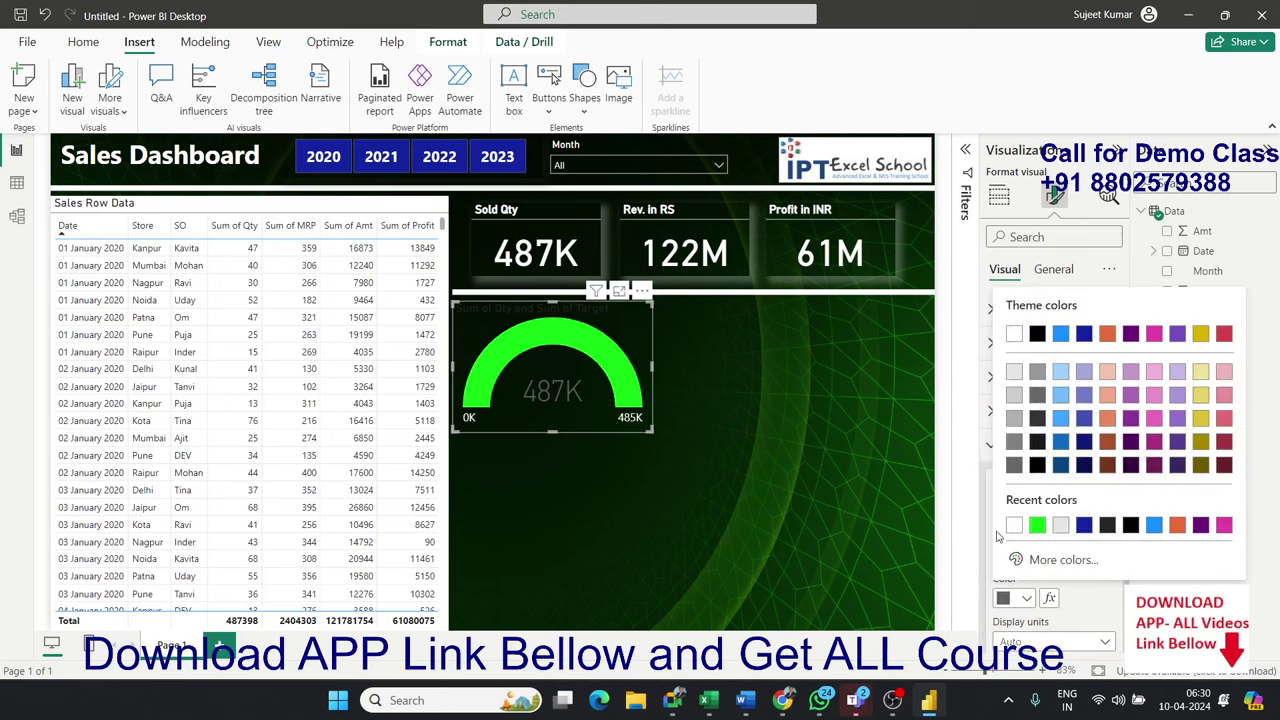
click(1015, 335)
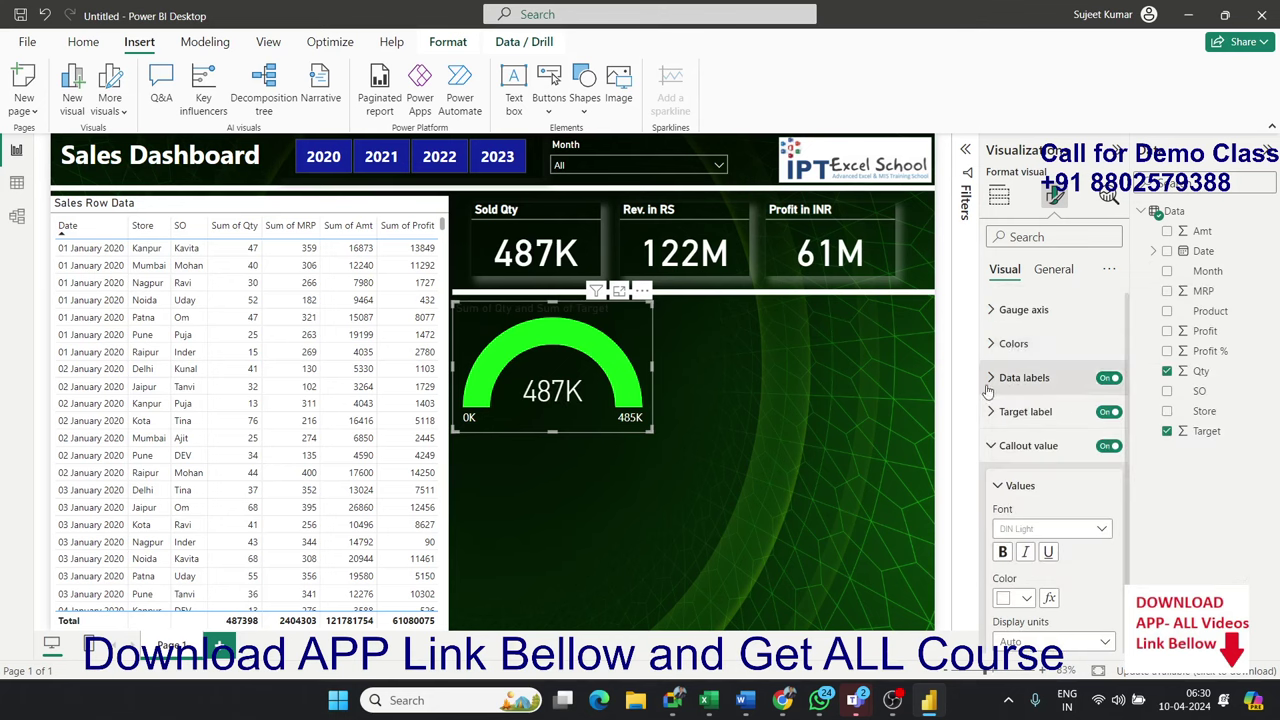
click(992, 446)
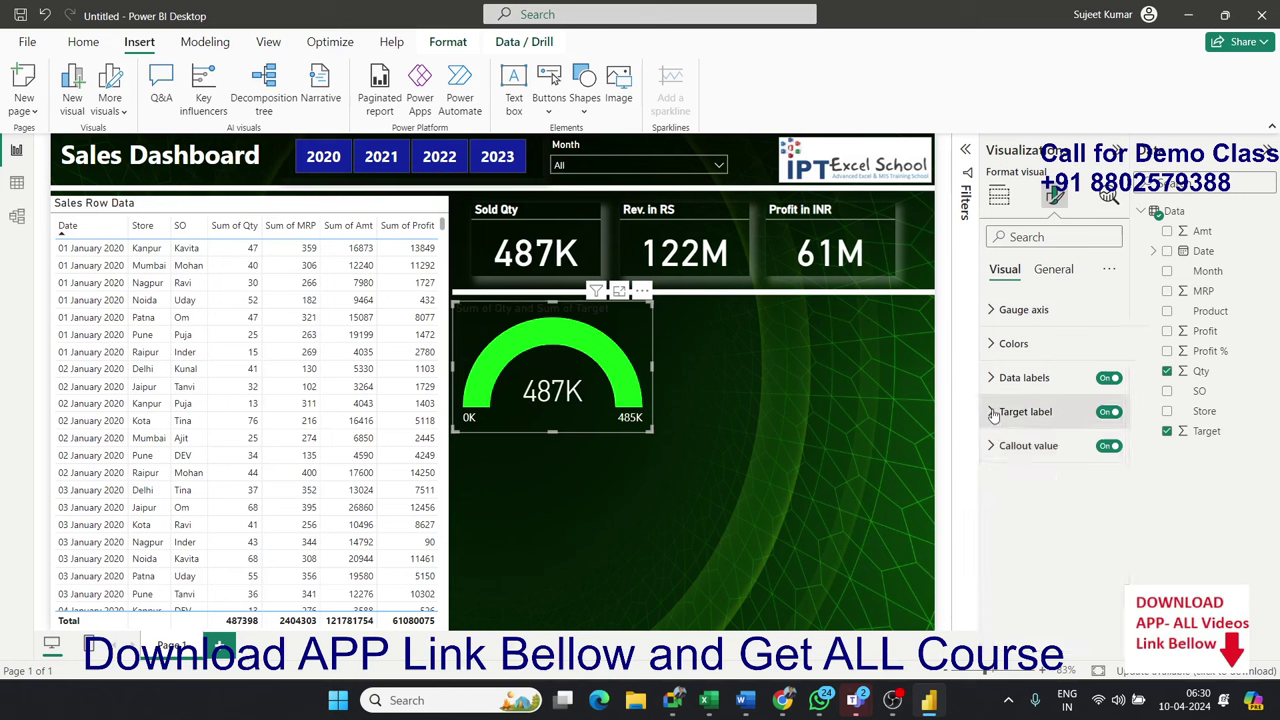
click(1050, 272)
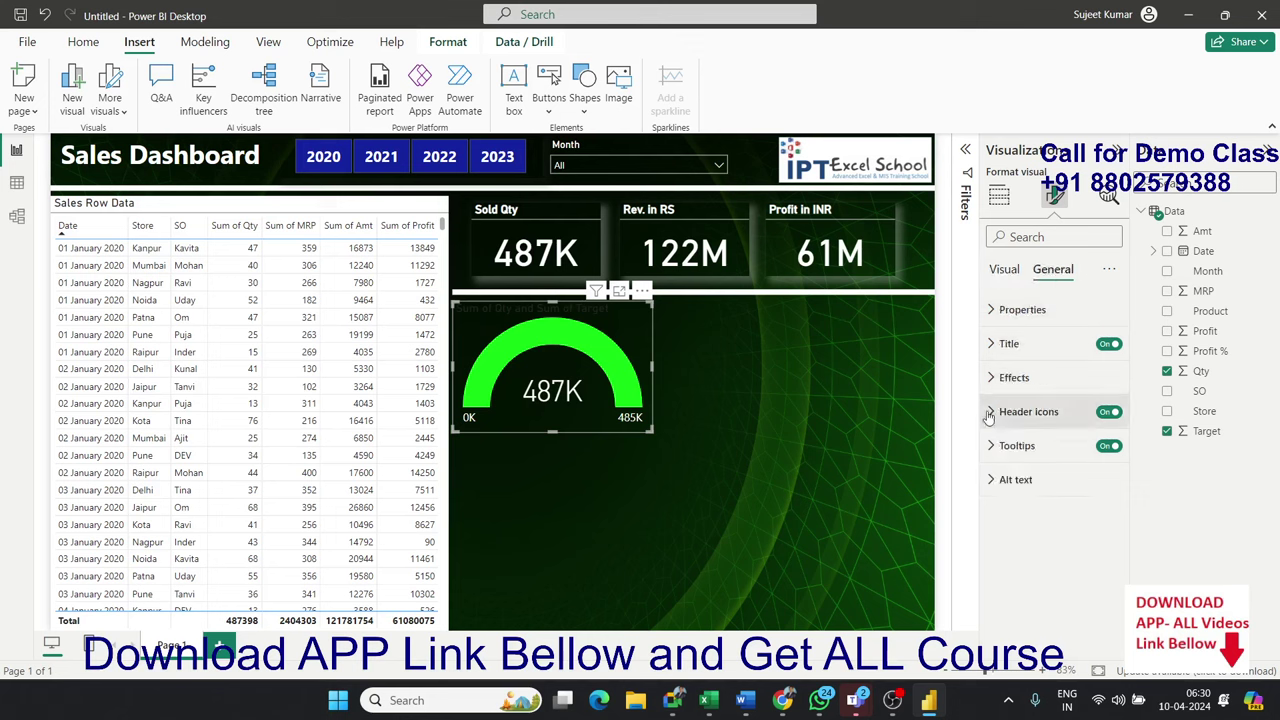
click(998, 343)
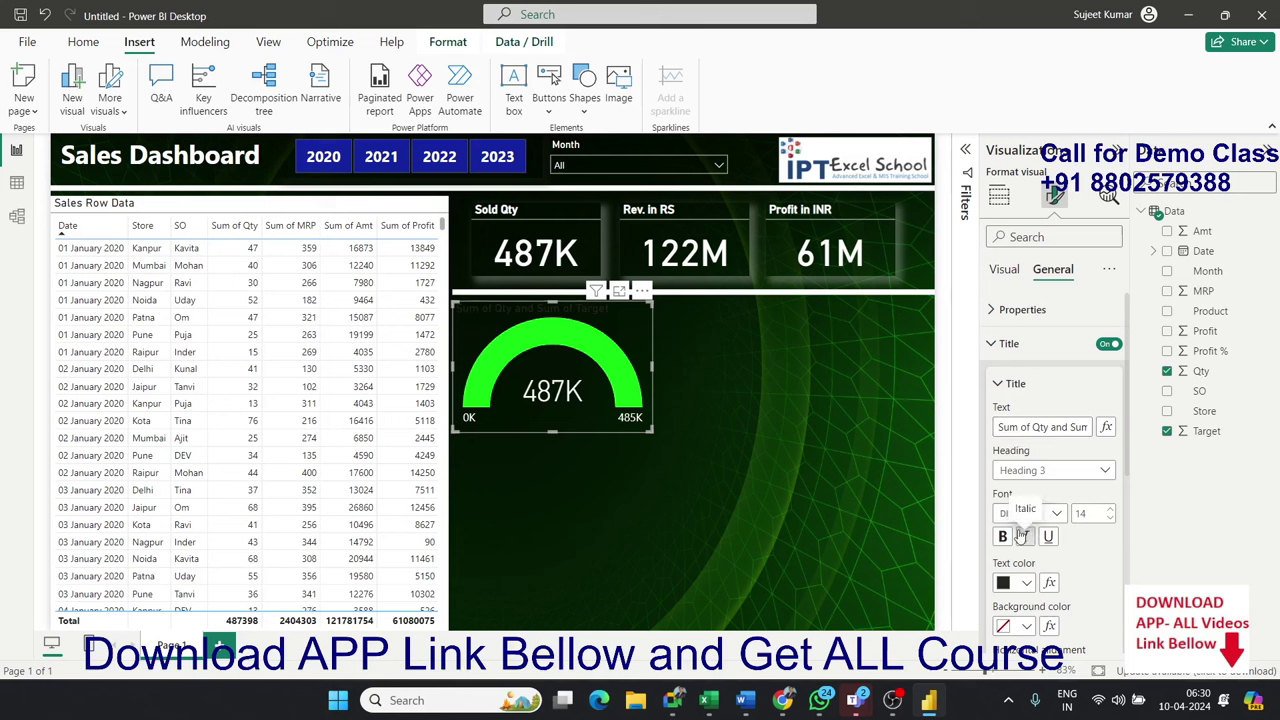
Replace the gauge title with 'Qty vs Target' and set its text color to White.
triple_click(1024, 428)
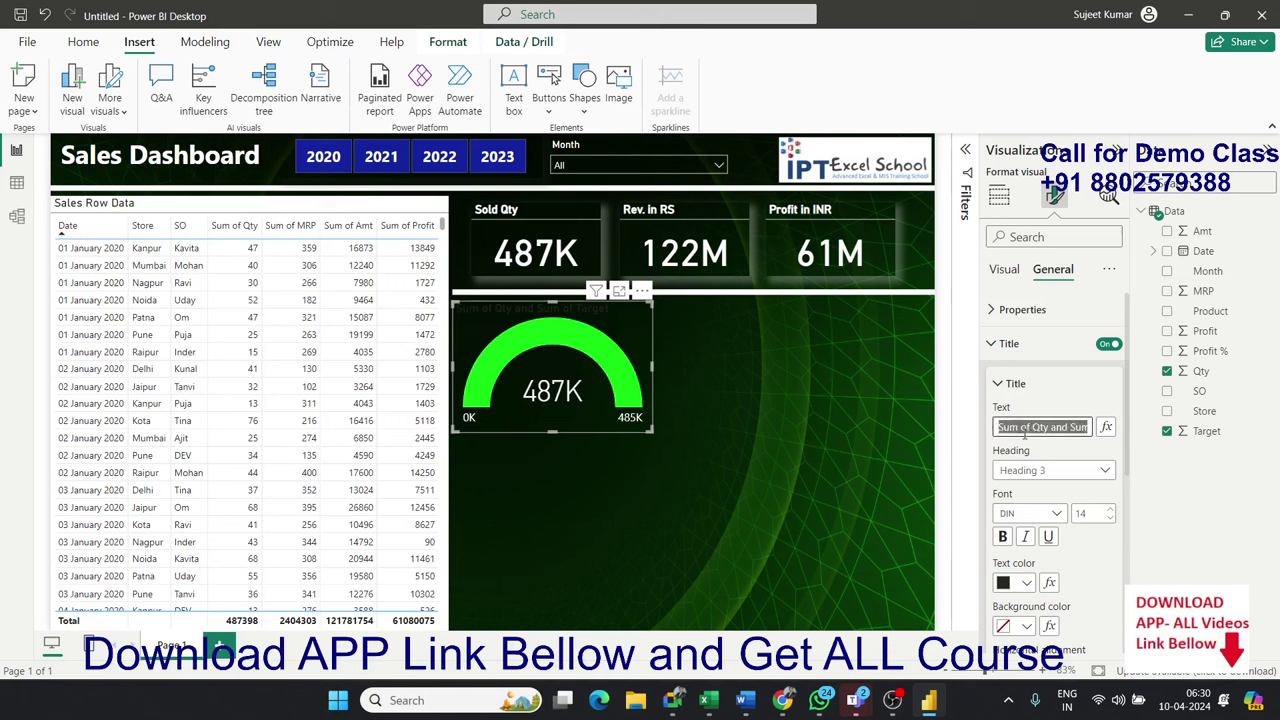
key(BackSpace)
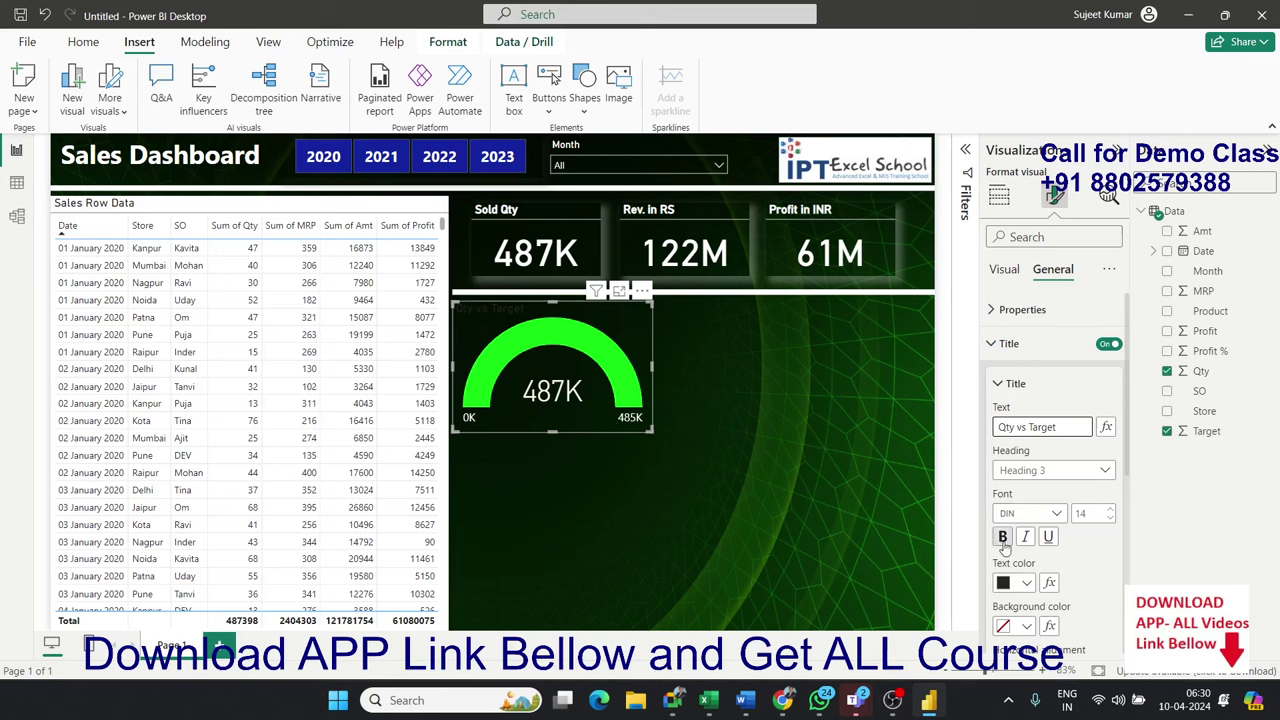
click(1025, 583)
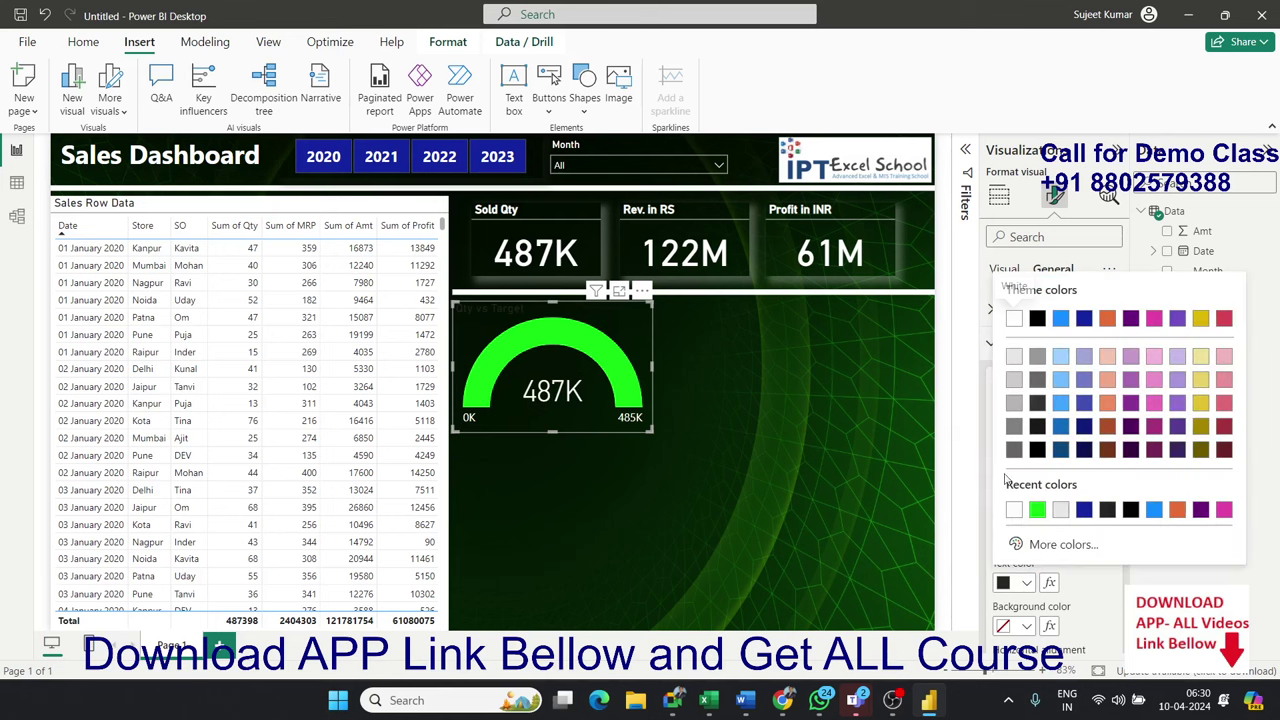
click(1013, 325)
click(687, 452)
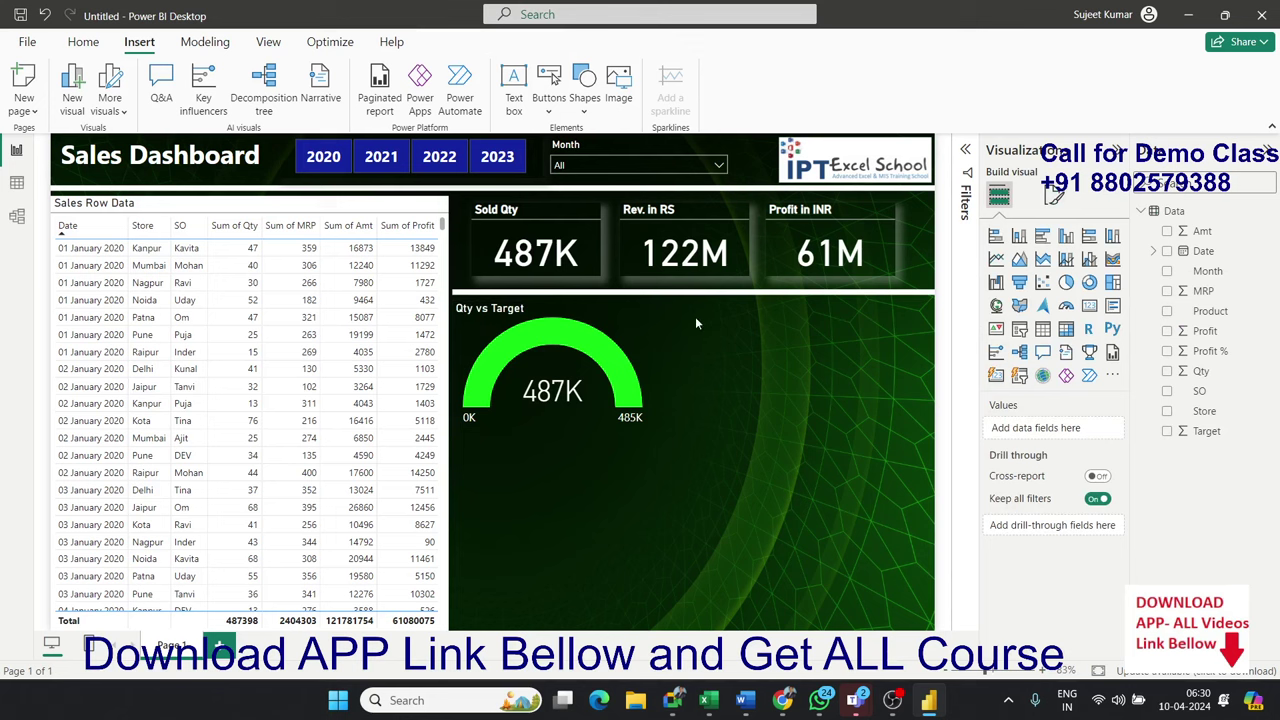
Insert a blank Matrix visual and size it to sit beside the gauge.
drag(760, 350, 768, 389)
drag(696, 319, 812, 396)
drag(696, 302, 906, 438)
click(1066, 340)
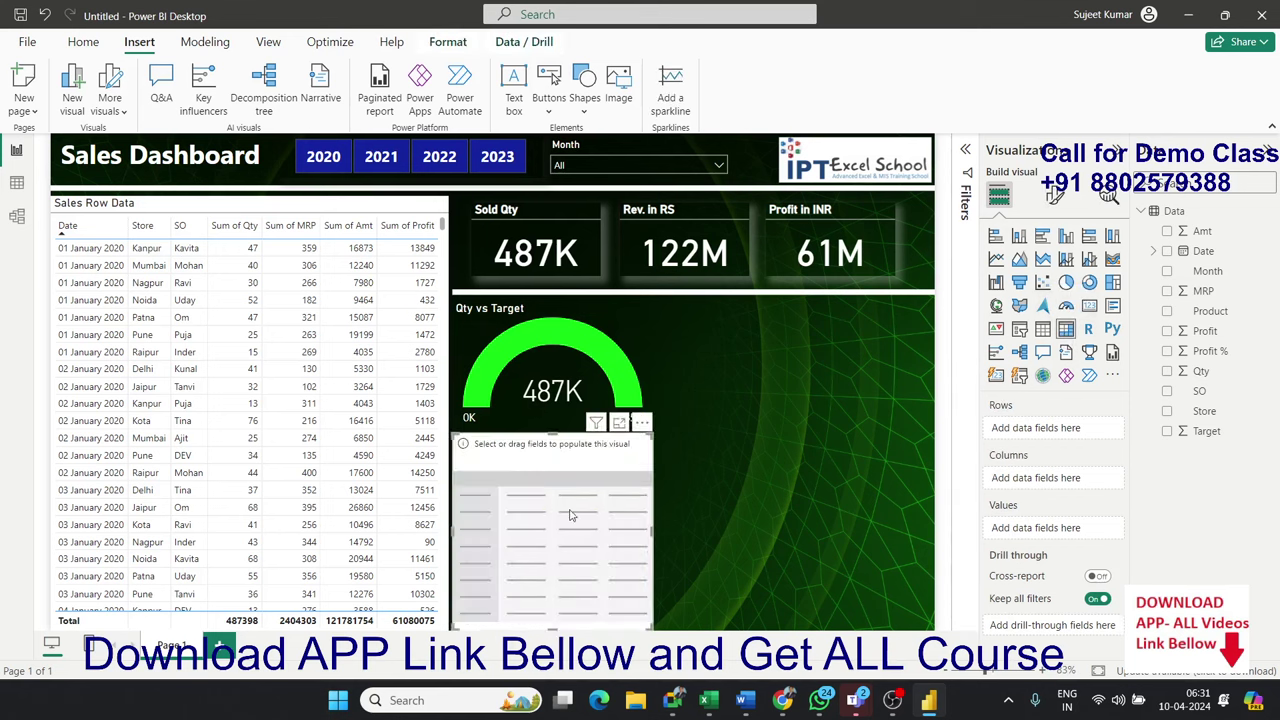
mouse_move(573, 487)
mouse_down()
mouse_move(778, 390)
mouse_move(778, 377)
mouse_up()
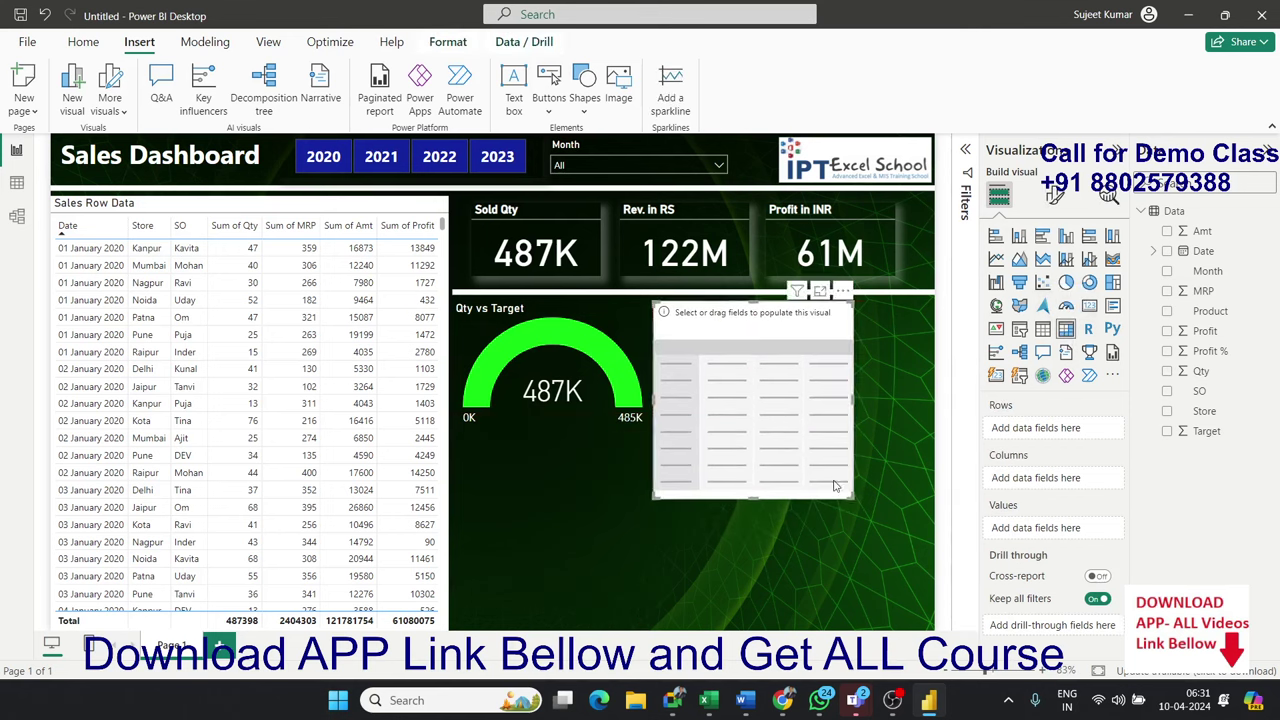
mouse_move(855, 499)
mouse_down()
mouse_move(898, 490)
mouse_move(940, 444)
mouse_up()
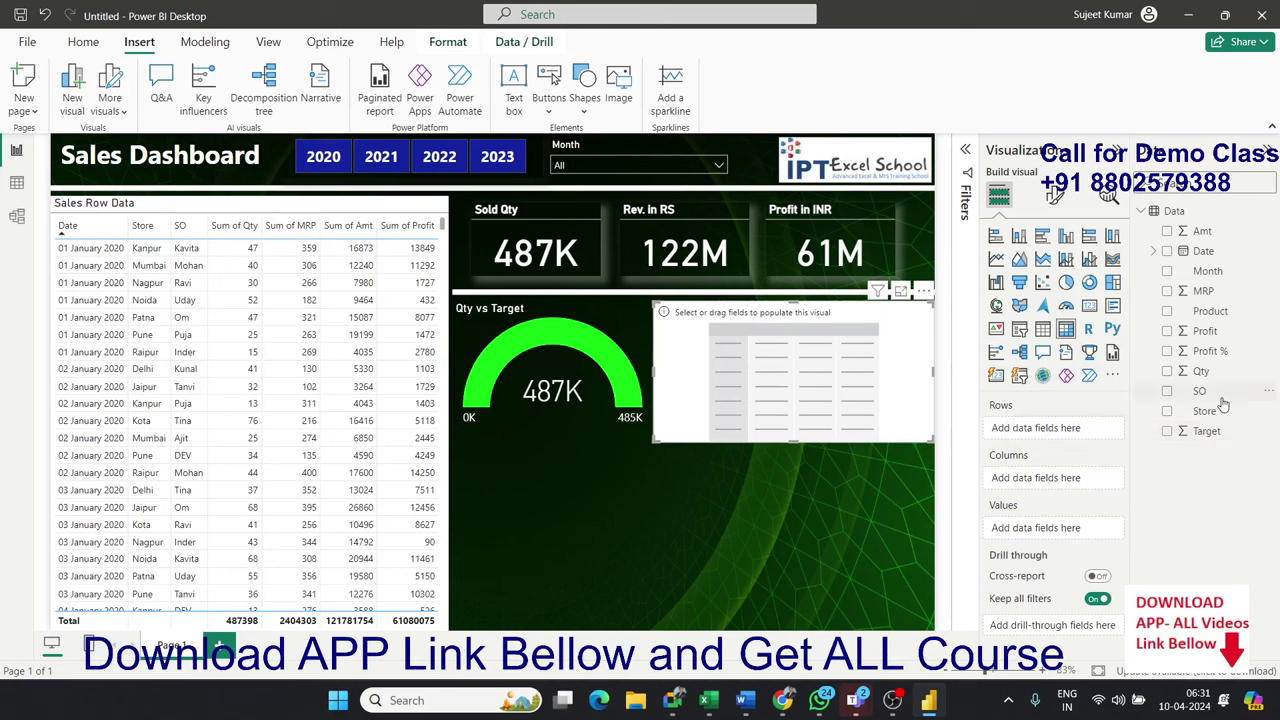
Put Product in the matrix rows and Qty in values, and widen the Sum of Qty column.
mouse_move(1212, 311)
mouse_down()
mouse_move(1107, 414)
mouse_move(1070, 427)
mouse_up()
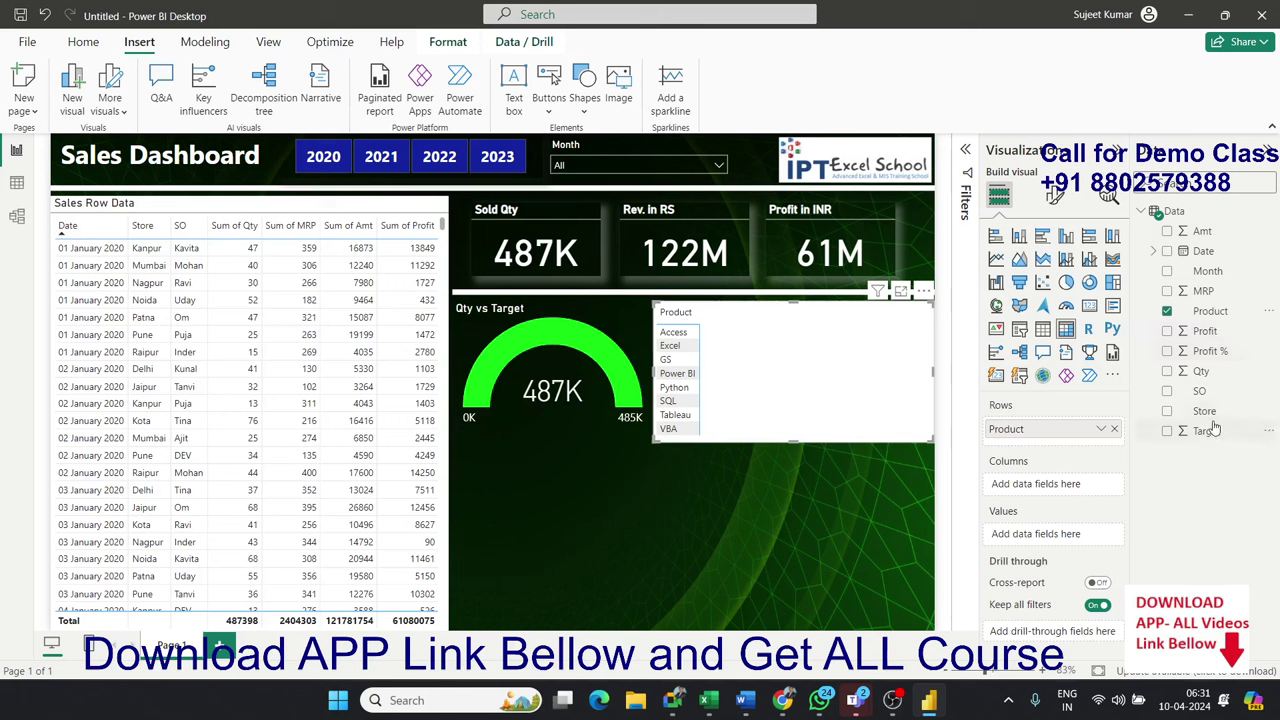
mouse_move(1213, 418)
mouse_down()
mouse_move(1163, 429)
mouse_move(1212, 422)
mouse_up()
mouse_move(1213, 372)
mouse_down()
mouse_move(1105, 513)
mouse_move(1057, 535)
mouse_up()
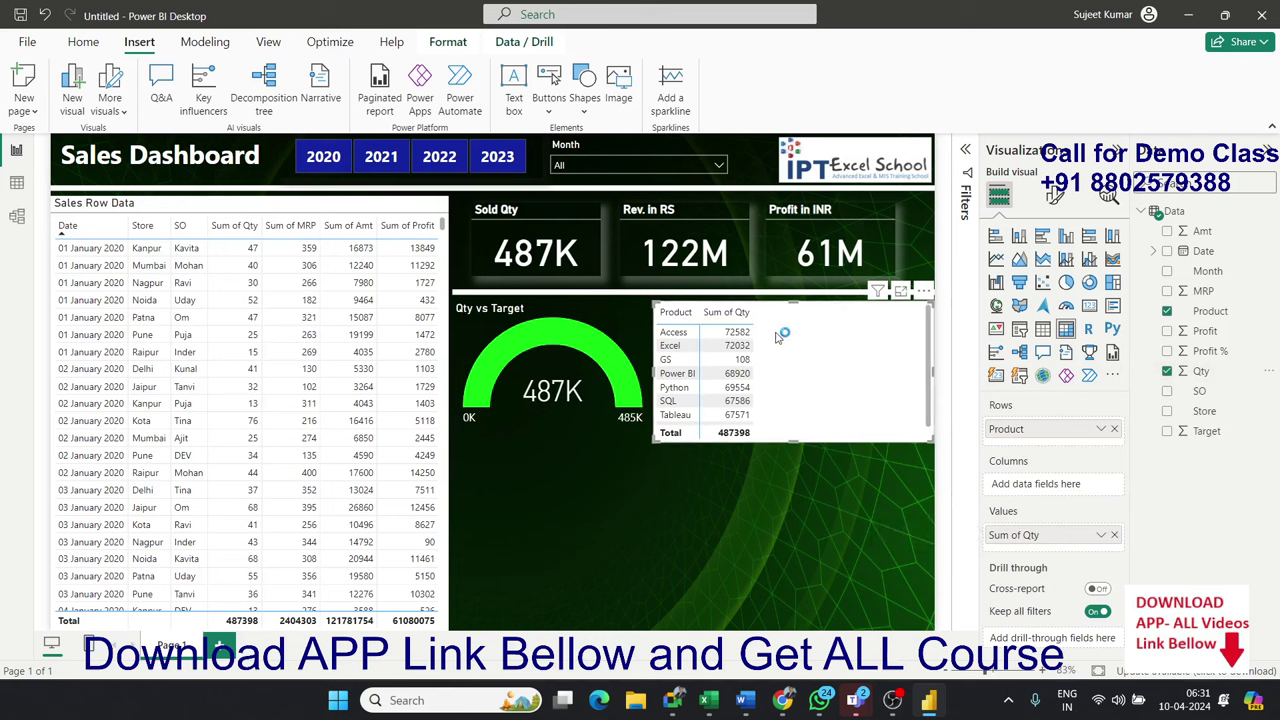
drag(755, 316, 913, 342)
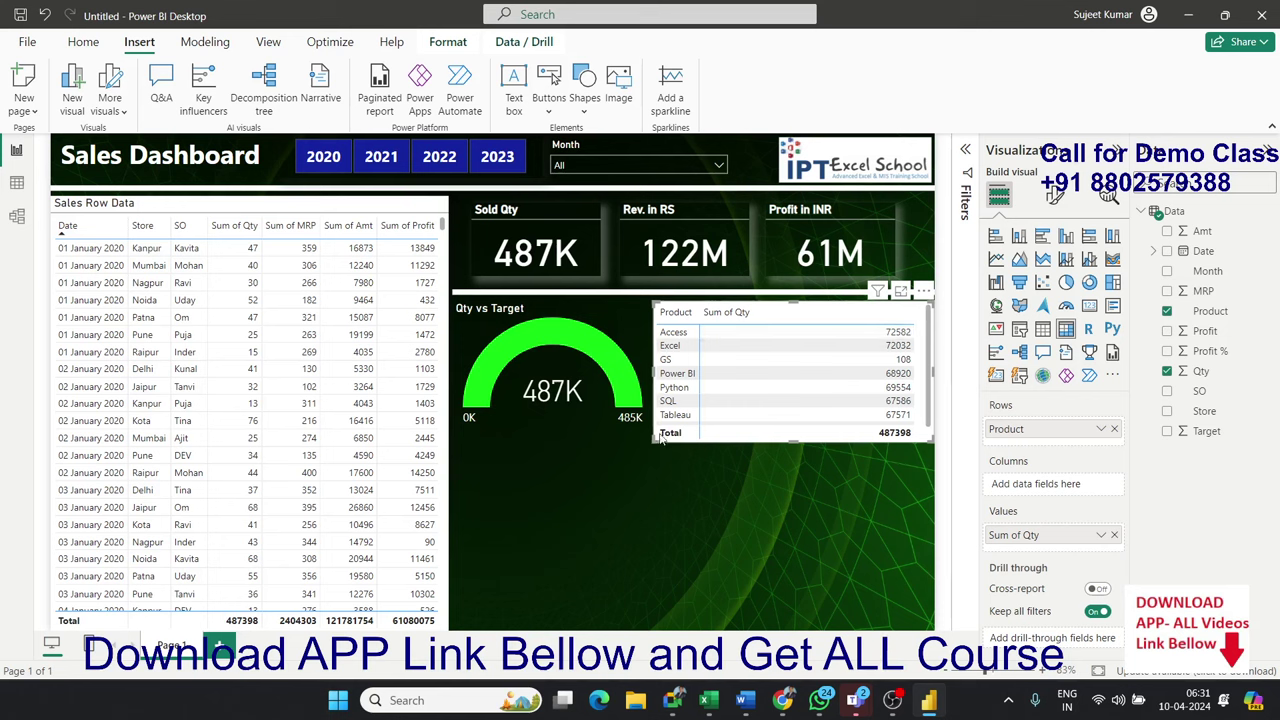
click(1054, 195)
Turn on data bars for Sum of Qty in the matrix's cell elements.
scroll(1016, 527, down, 1)
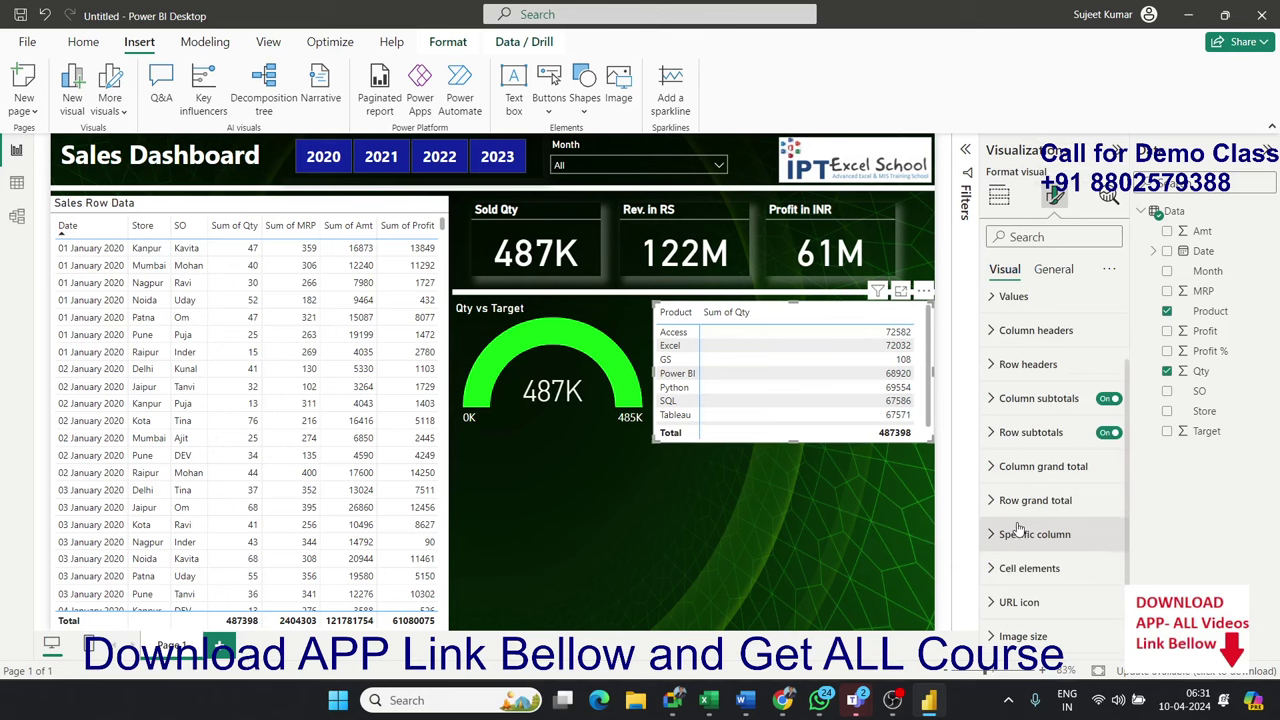
click(1003, 569)
scroll(1002, 520, down, 3)
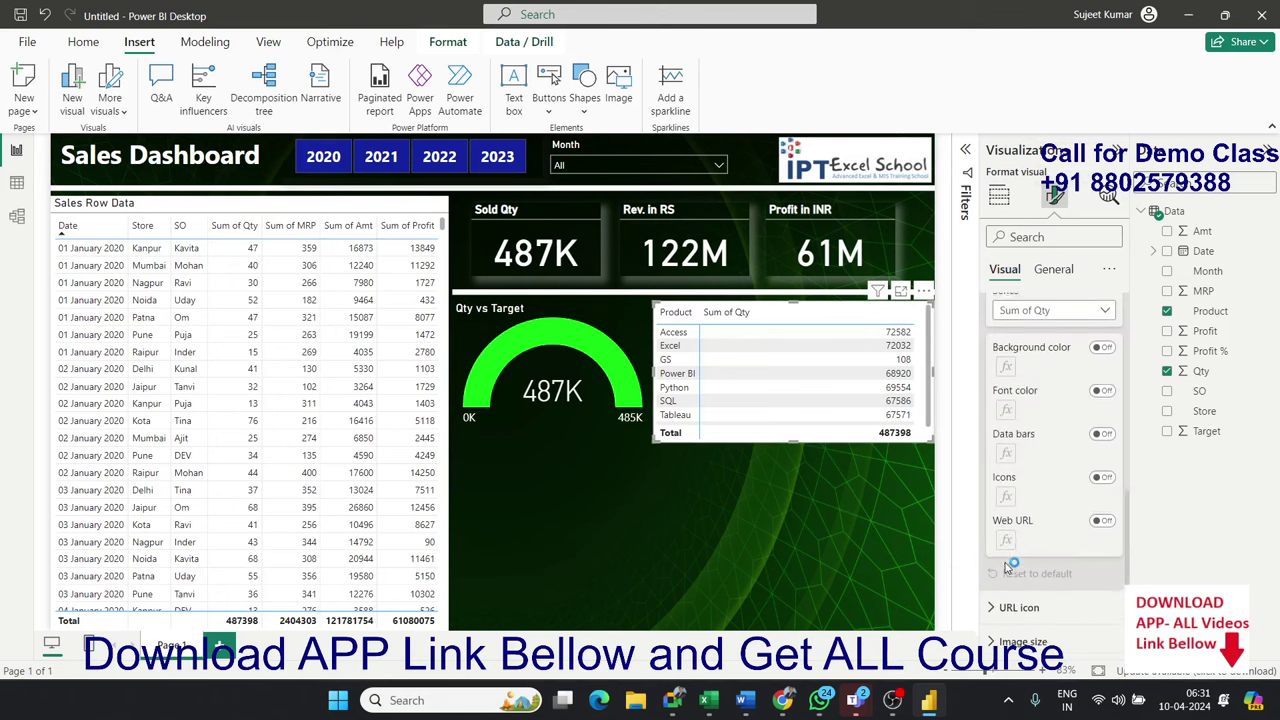
click(1104, 429)
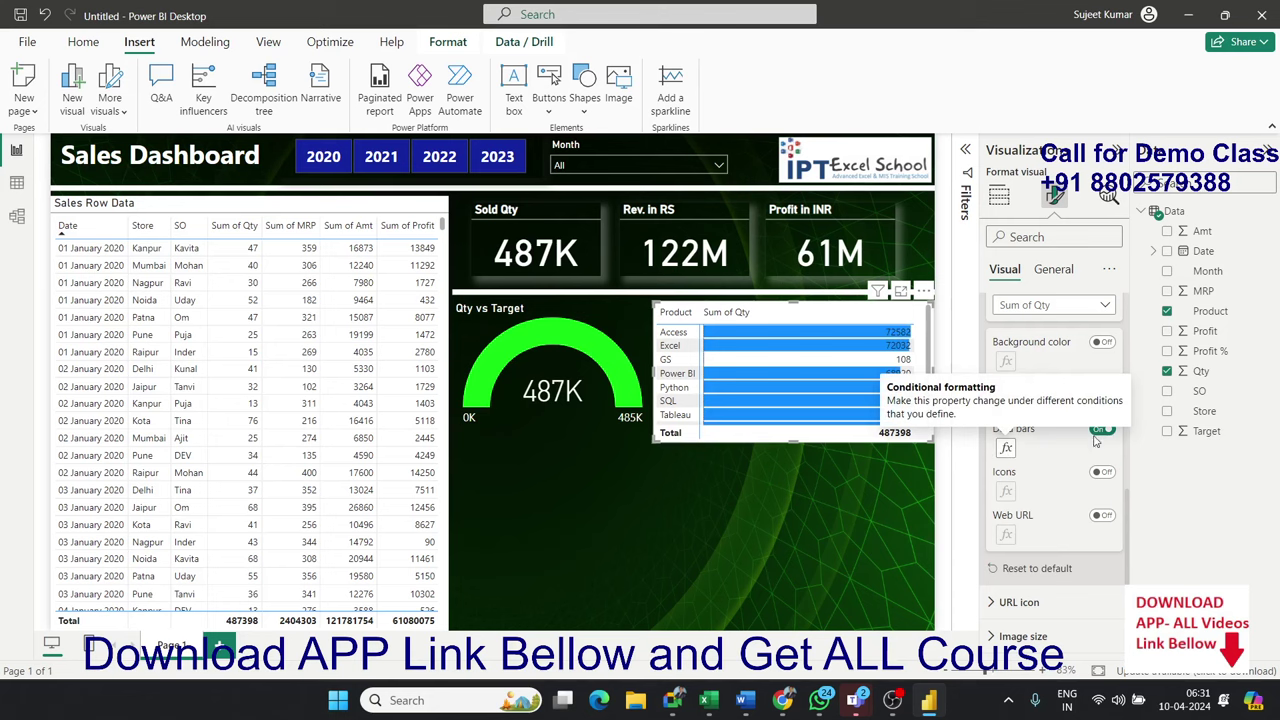
click(1006, 449)
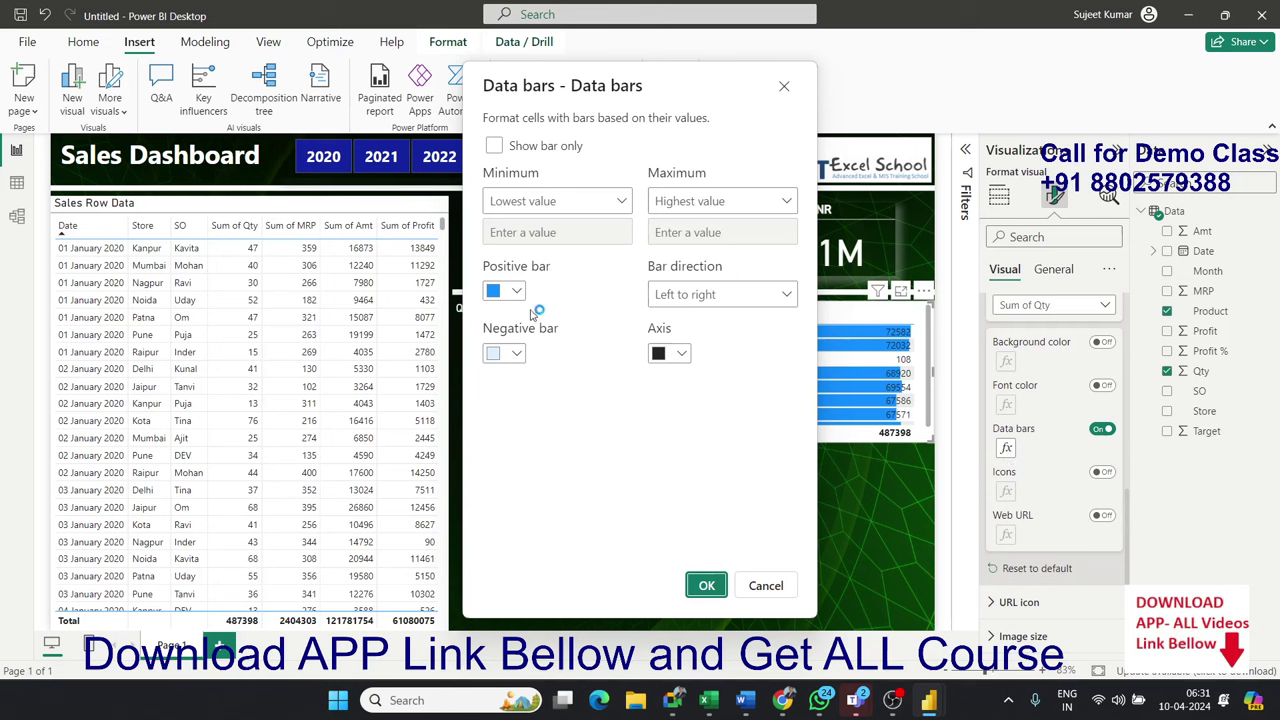
Set the positive data bar color to bright green #3EF108 and confirm.
click(516, 292)
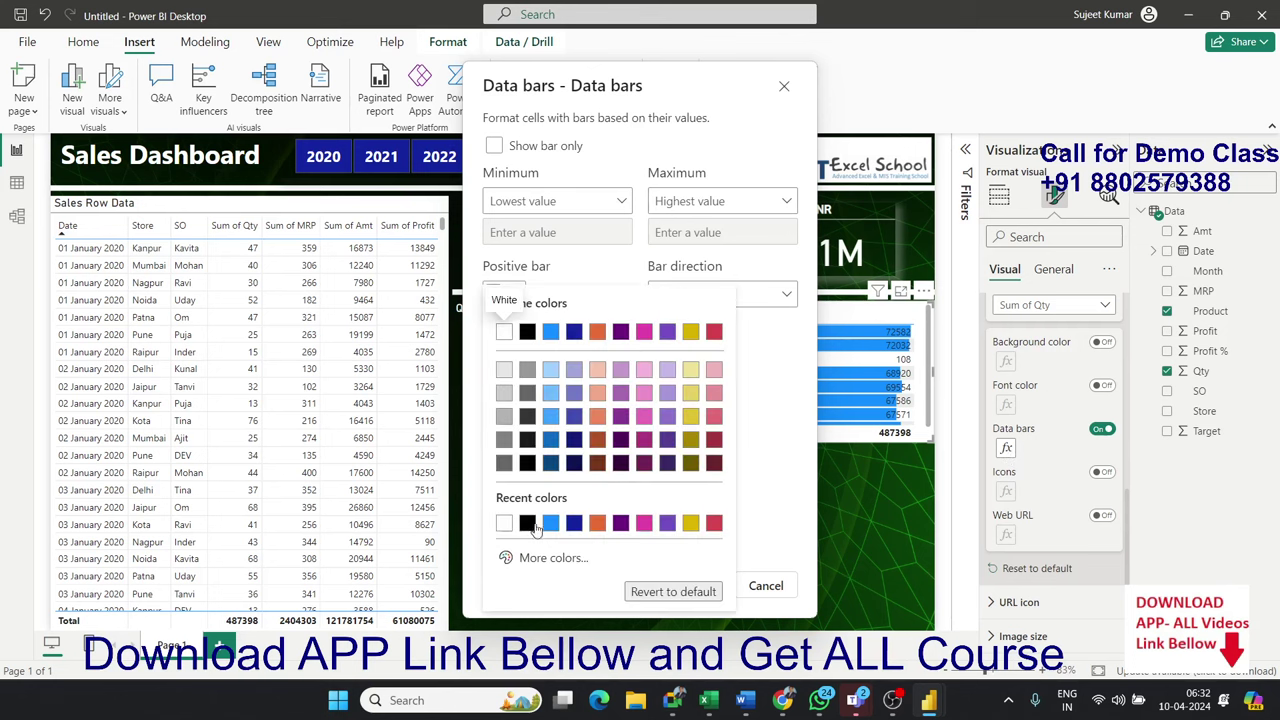
click(535, 559)
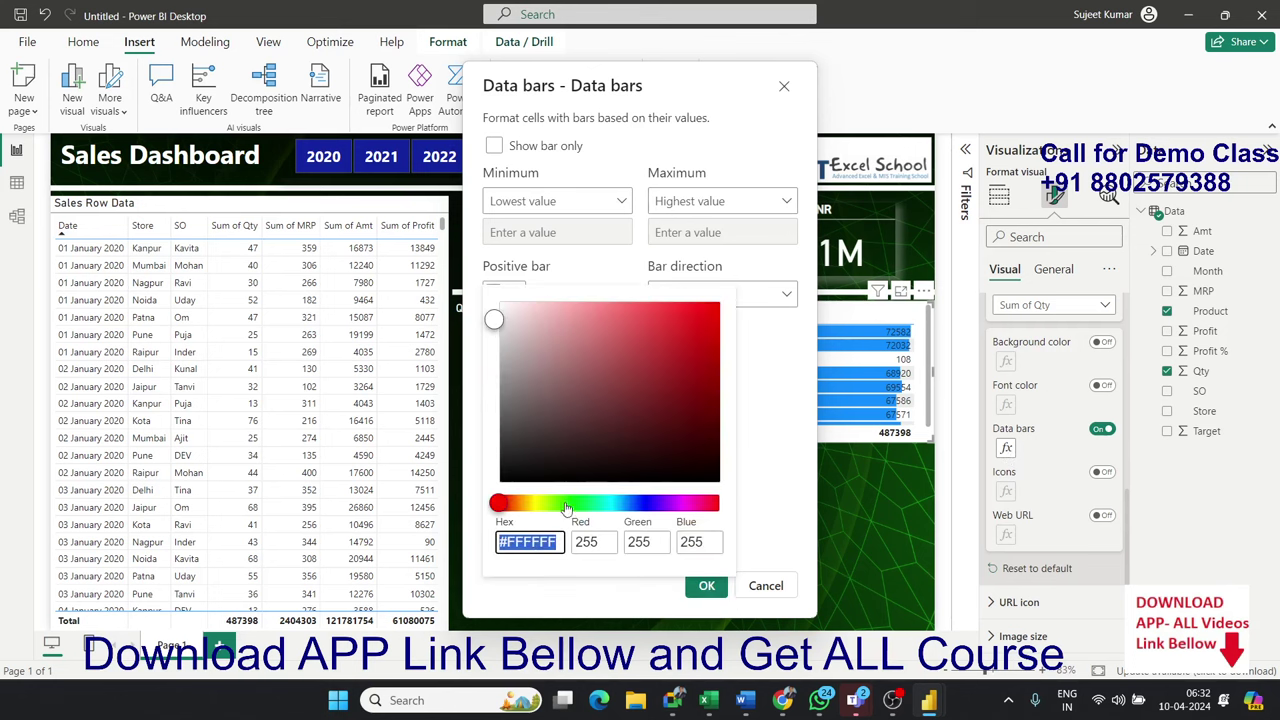
click(566, 506)
click(706, 306)
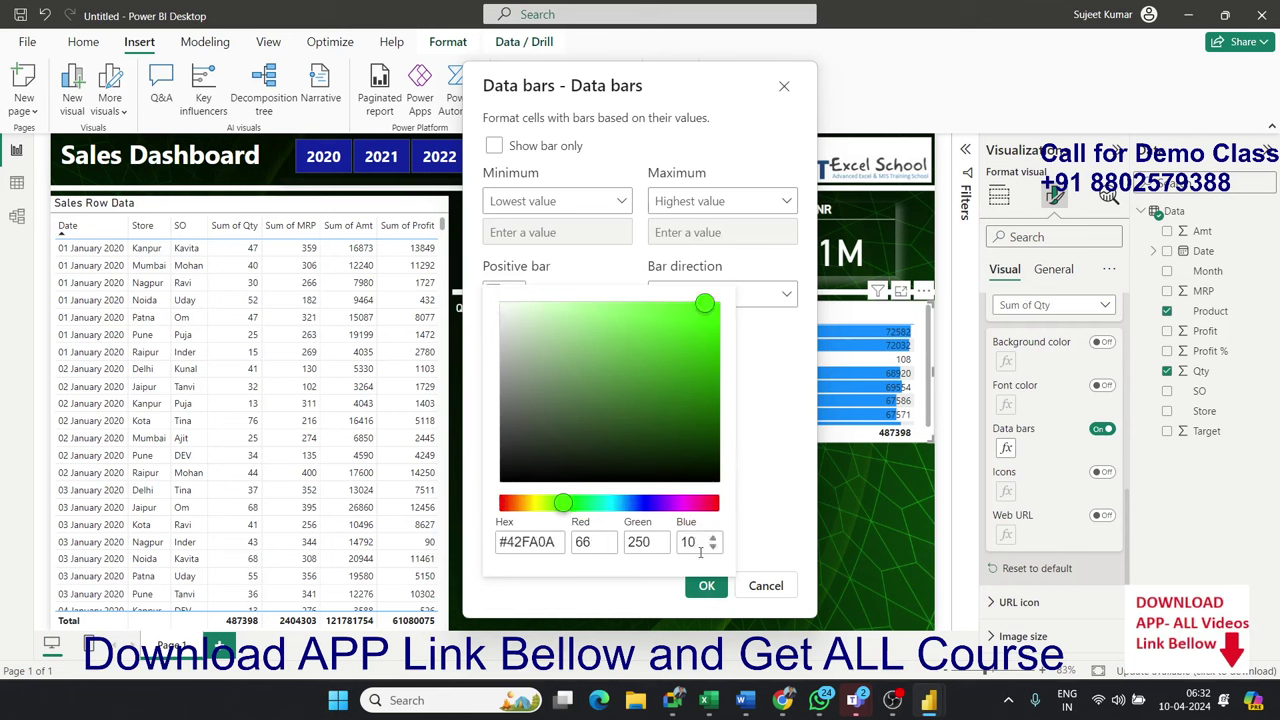
click(708, 312)
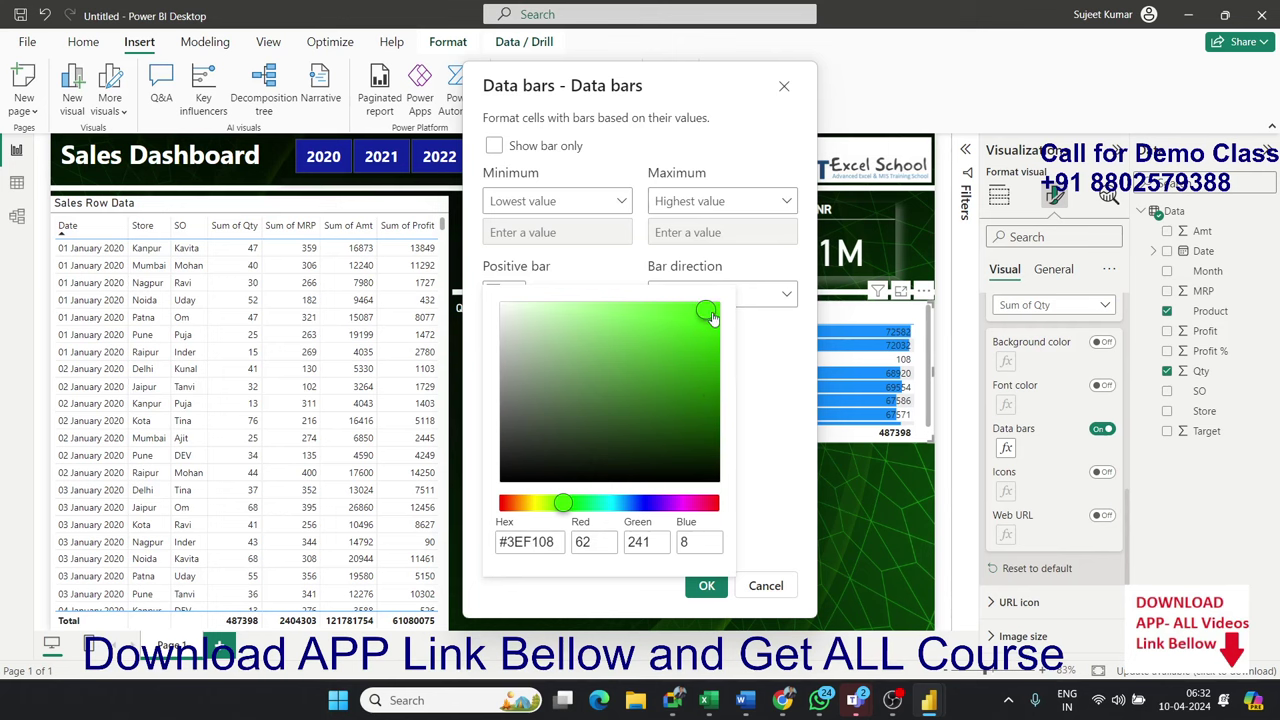
click(781, 530)
click(706, 590)
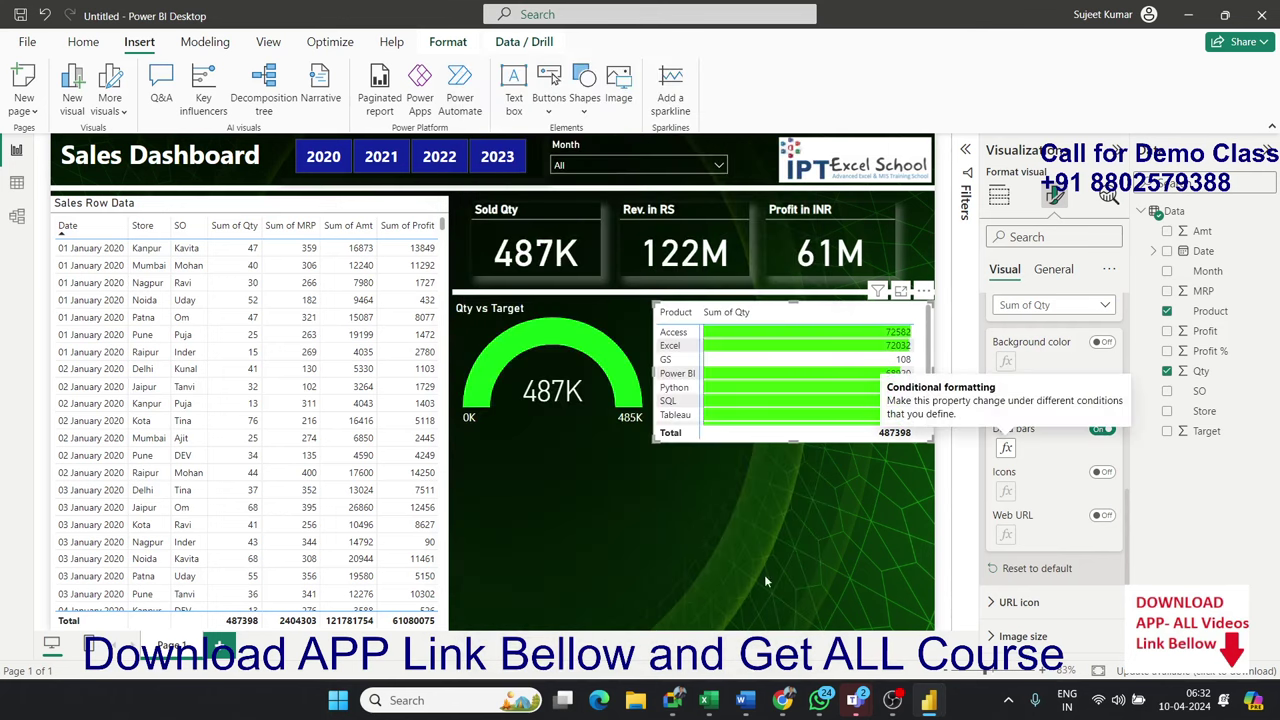
click(802, 566)
click(748, 438)
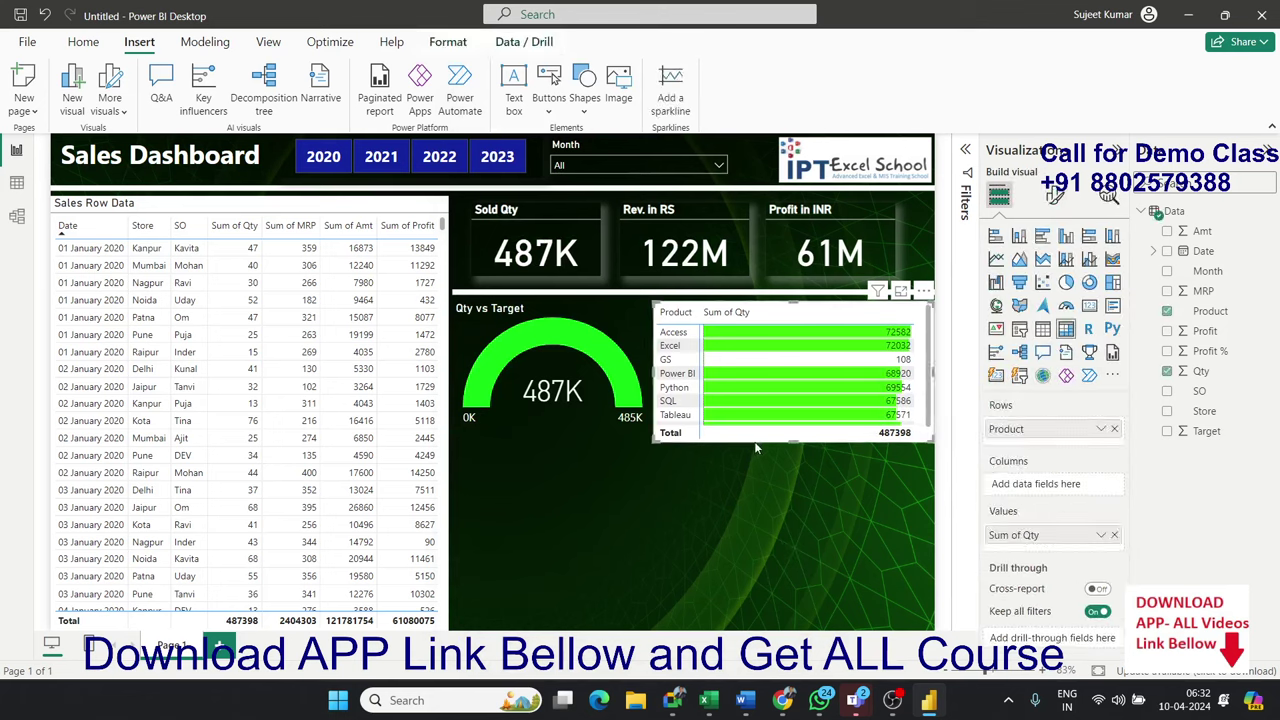
Remove the product matrix's background fill in the Effects settings.
click(1054, 196)
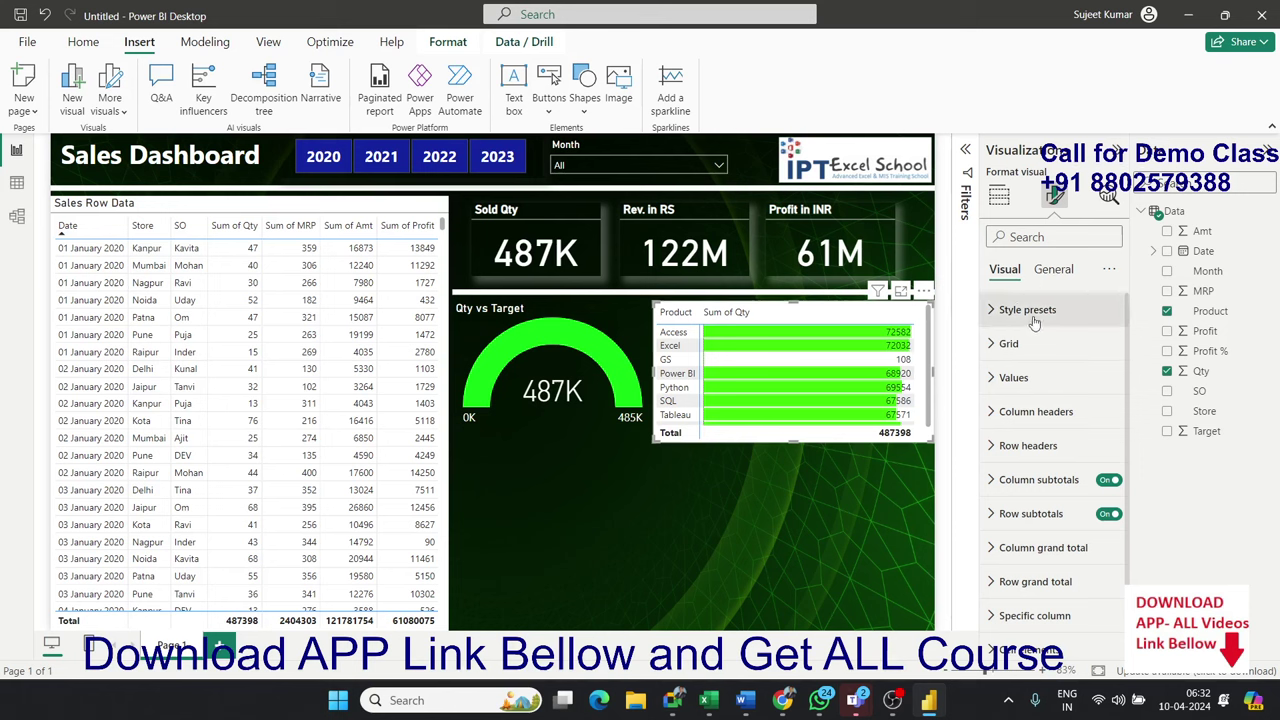
click(1053, 270)
click(1013, 379)
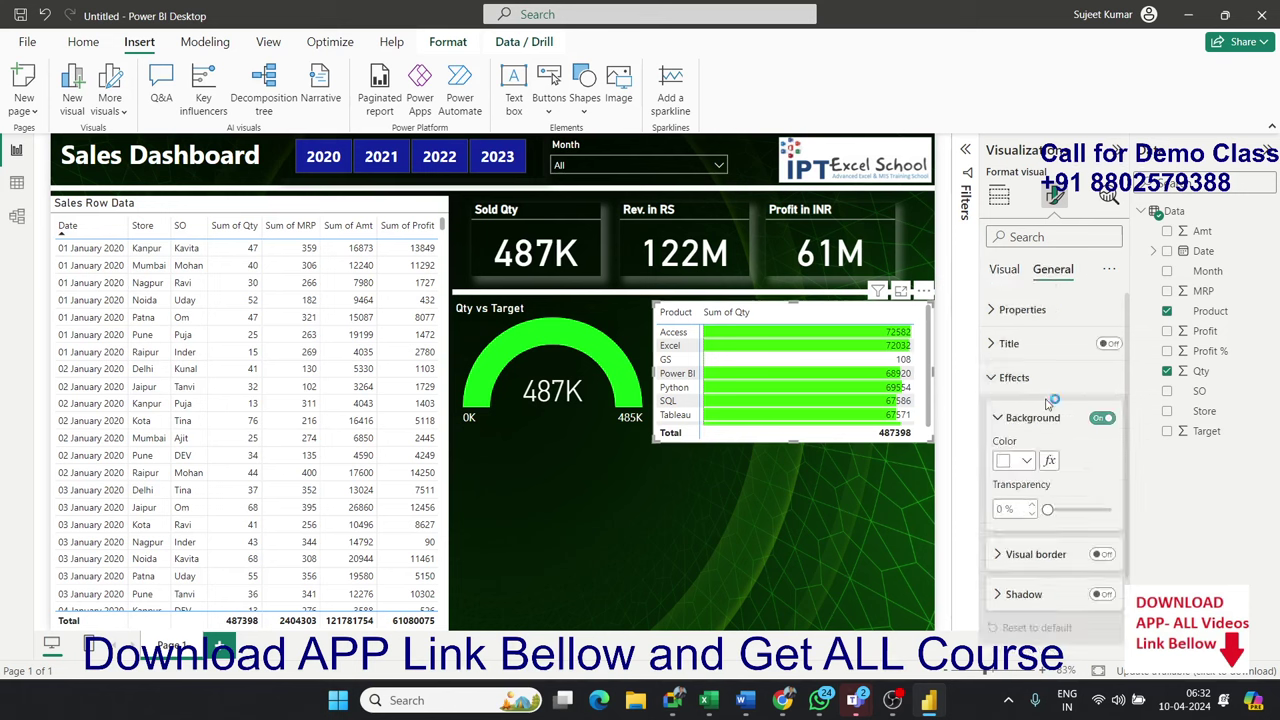
click(1096, 420)
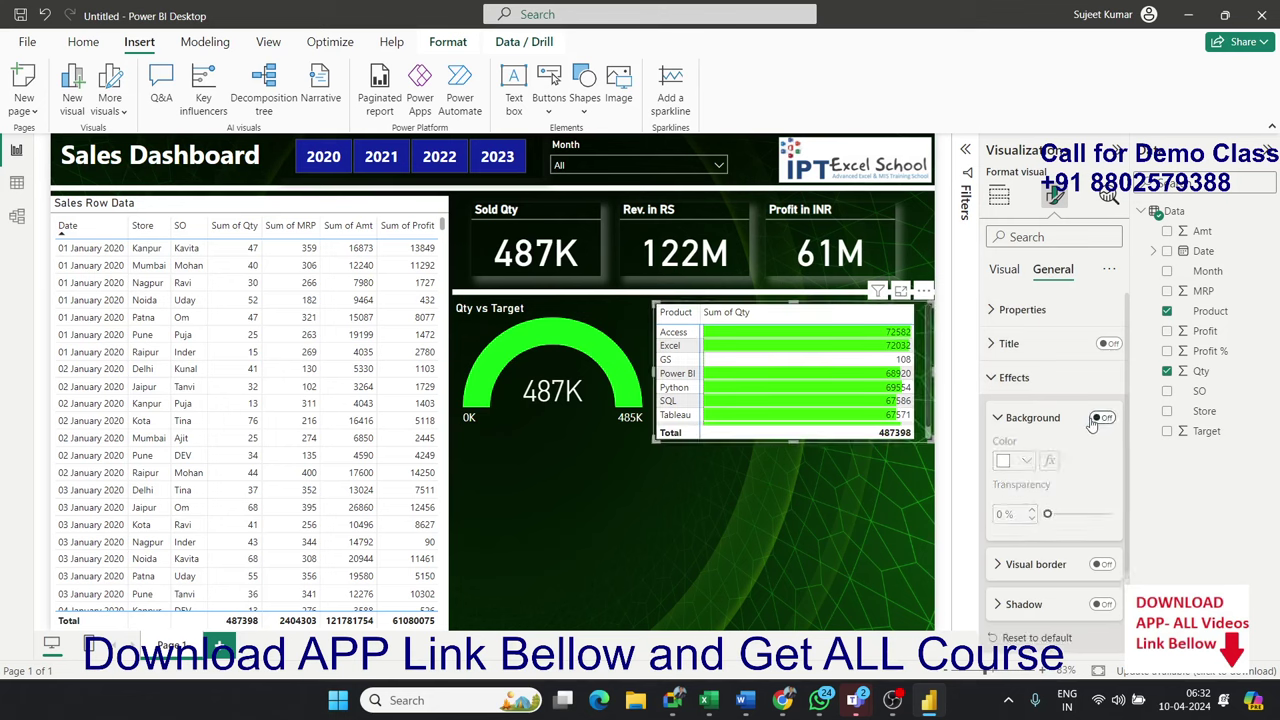
click(995, 384)
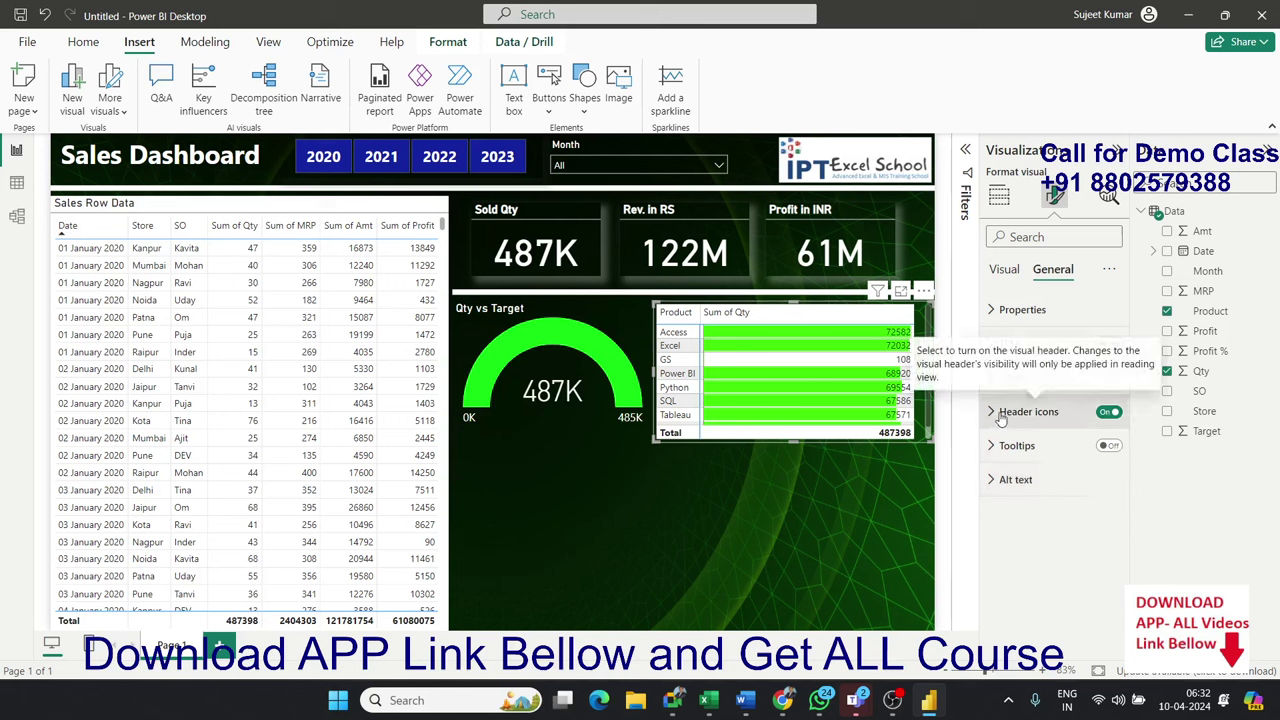
click(1004, 270)
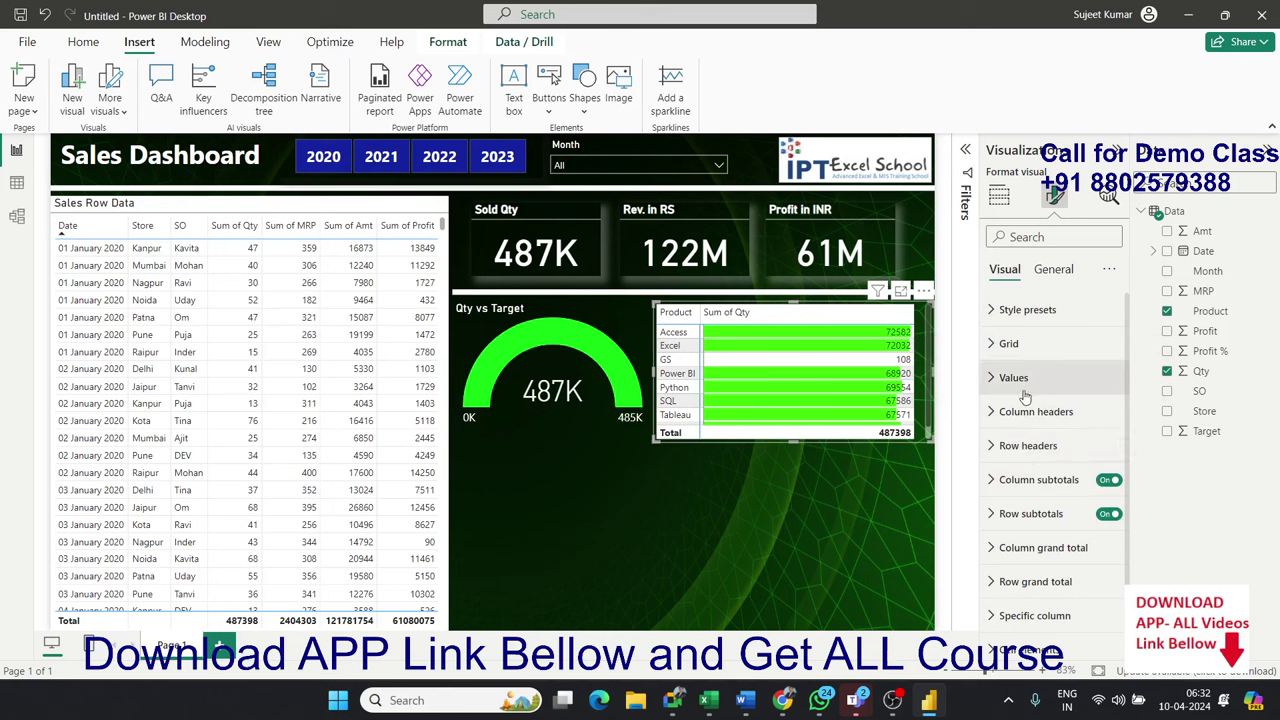
Turn on horizontal gridlines in the product matrix.
click(994, 345)
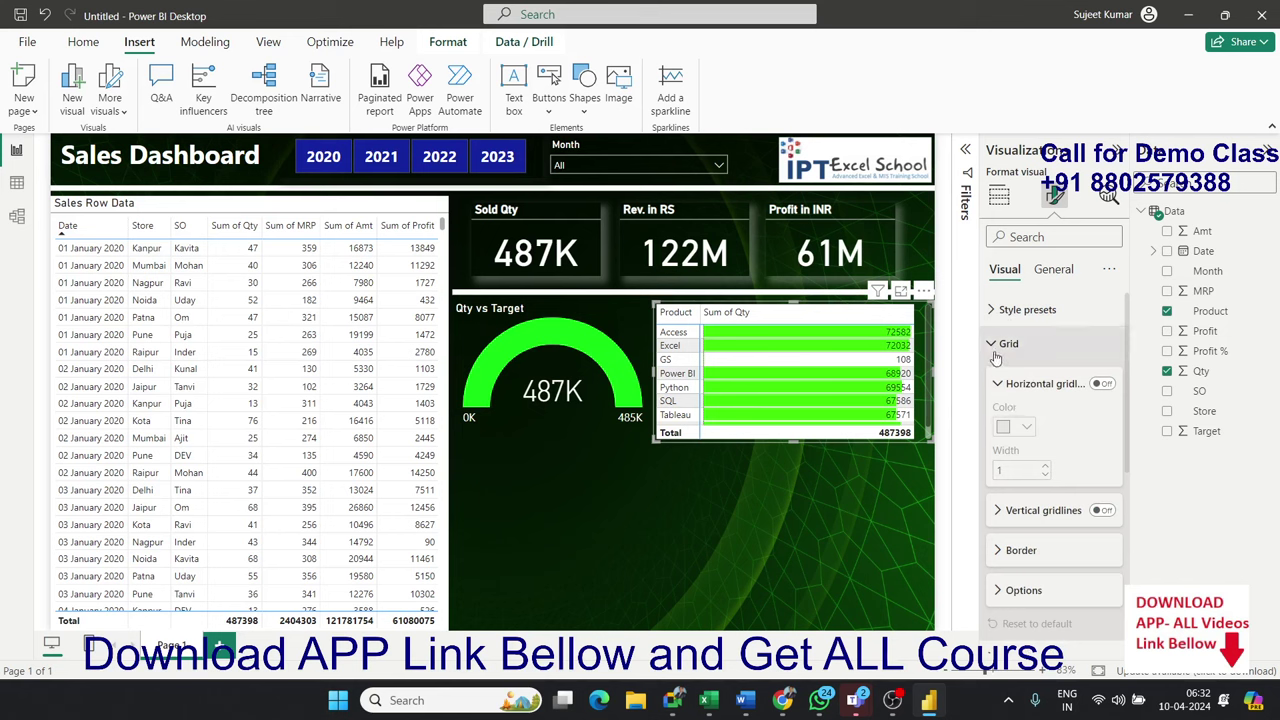
click(1101, 384)
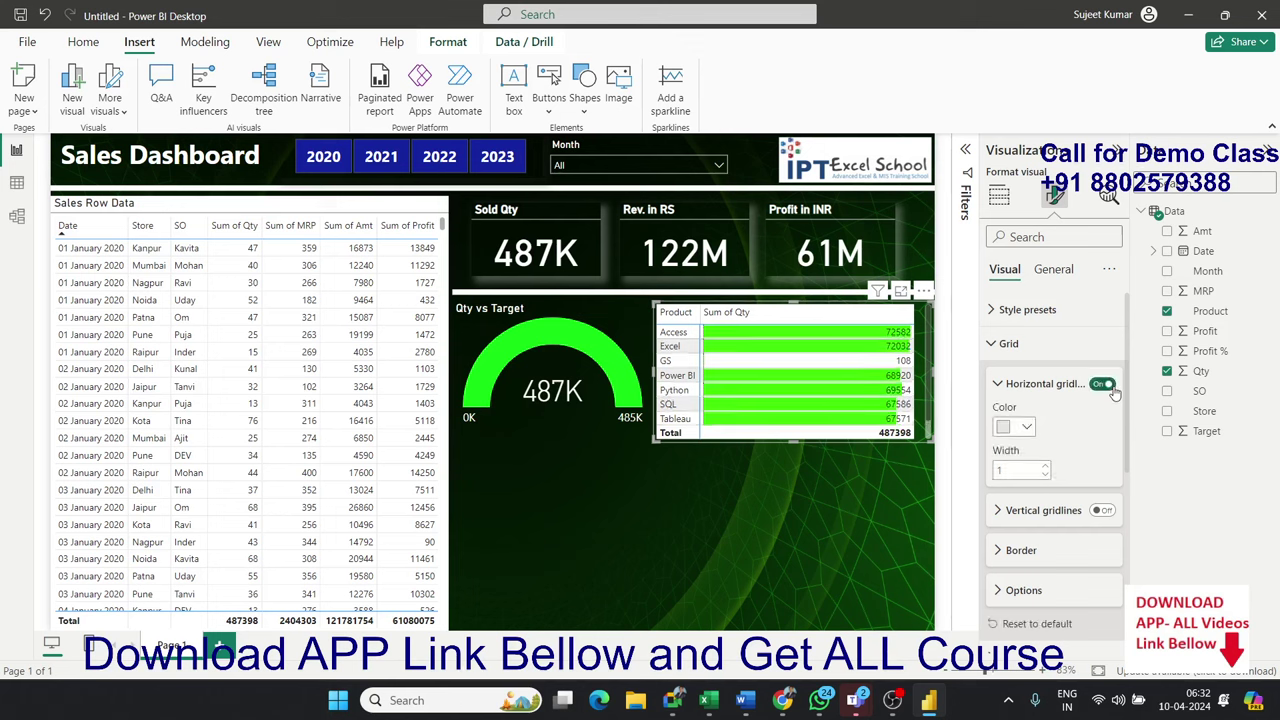
click(1005, 384)
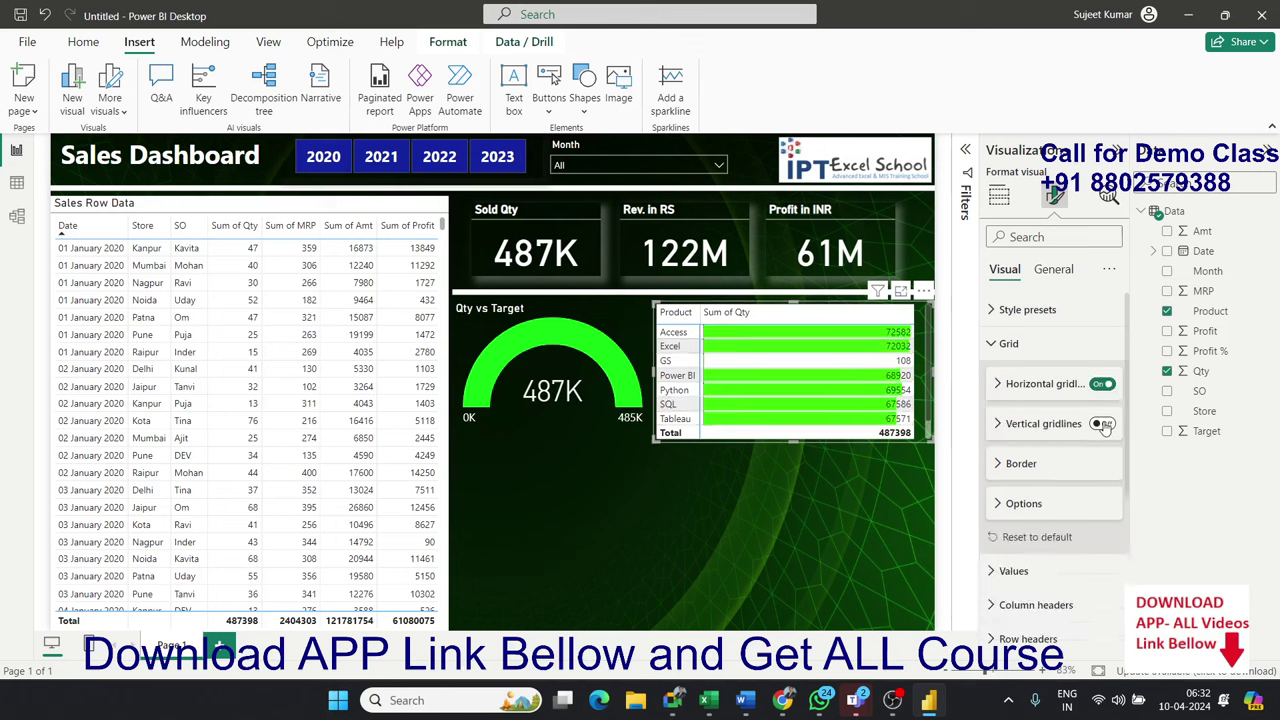
click(998, 466)
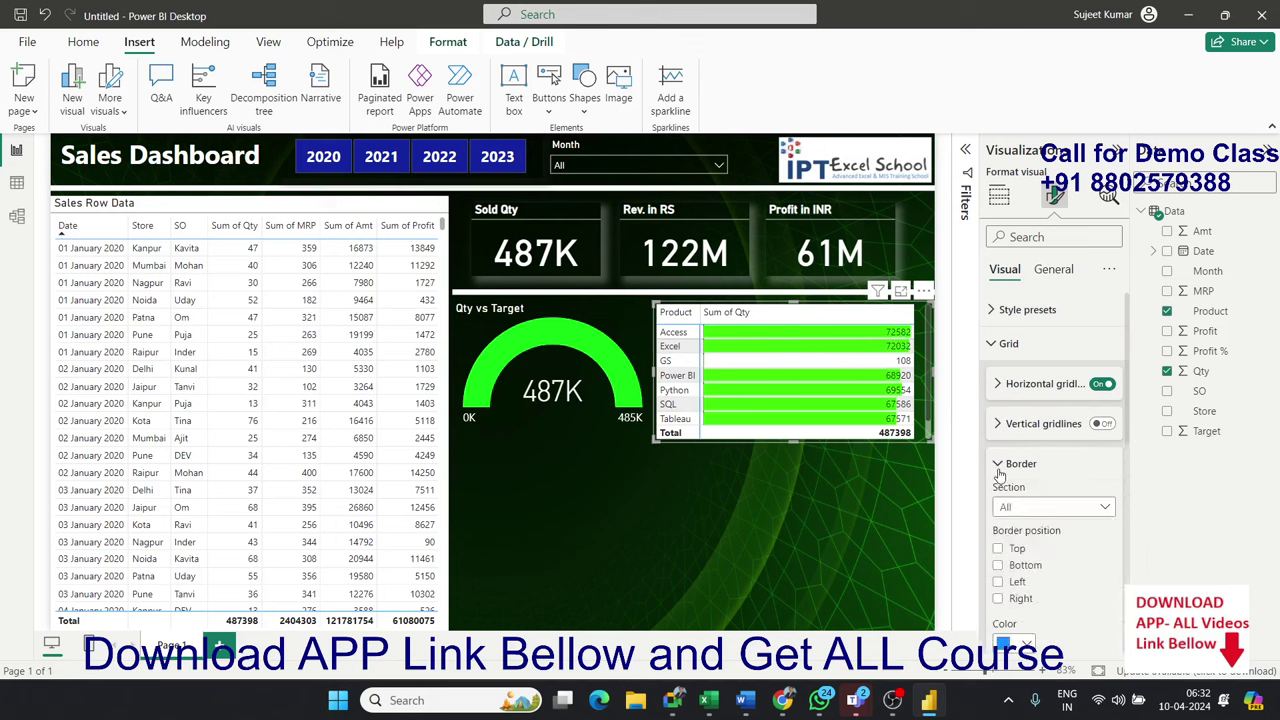
click(998, 468)
Review the matrix values' background color options, leaving them unchanged, then deselect the matrix.
scroll(998, 445, down, 3)
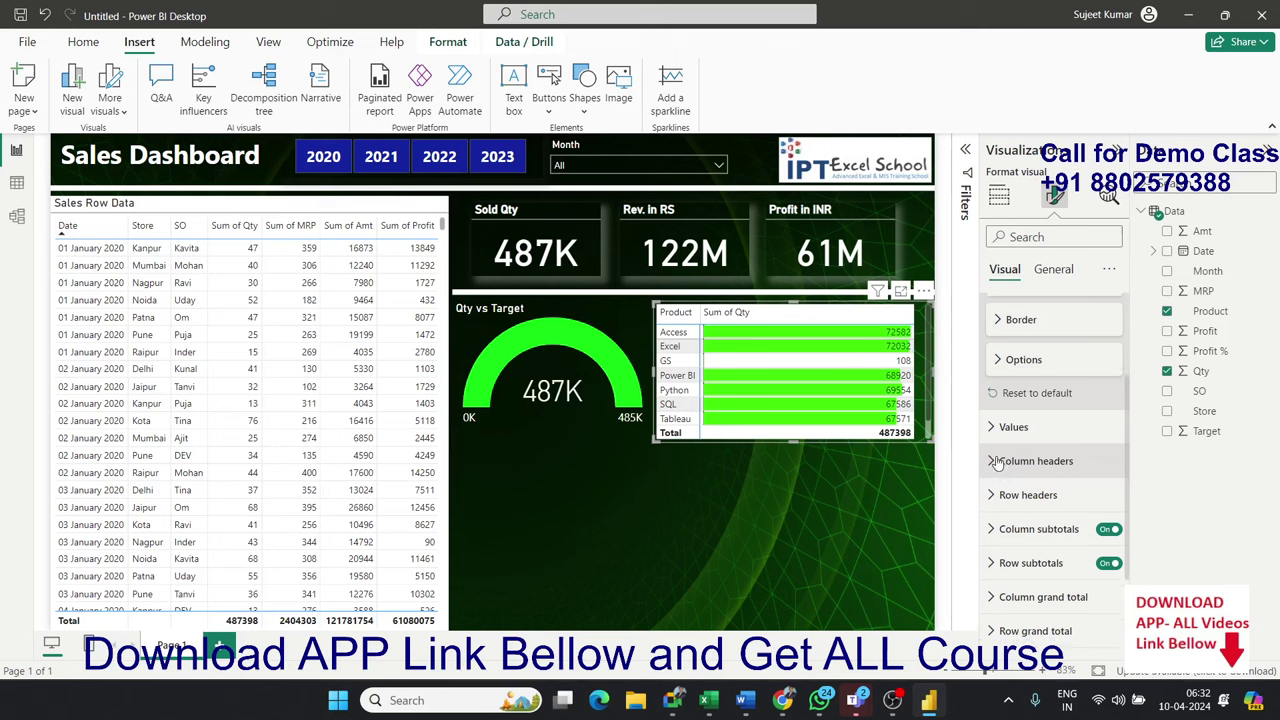
click(998, 428)
scroll(1000, 470, down, 2)
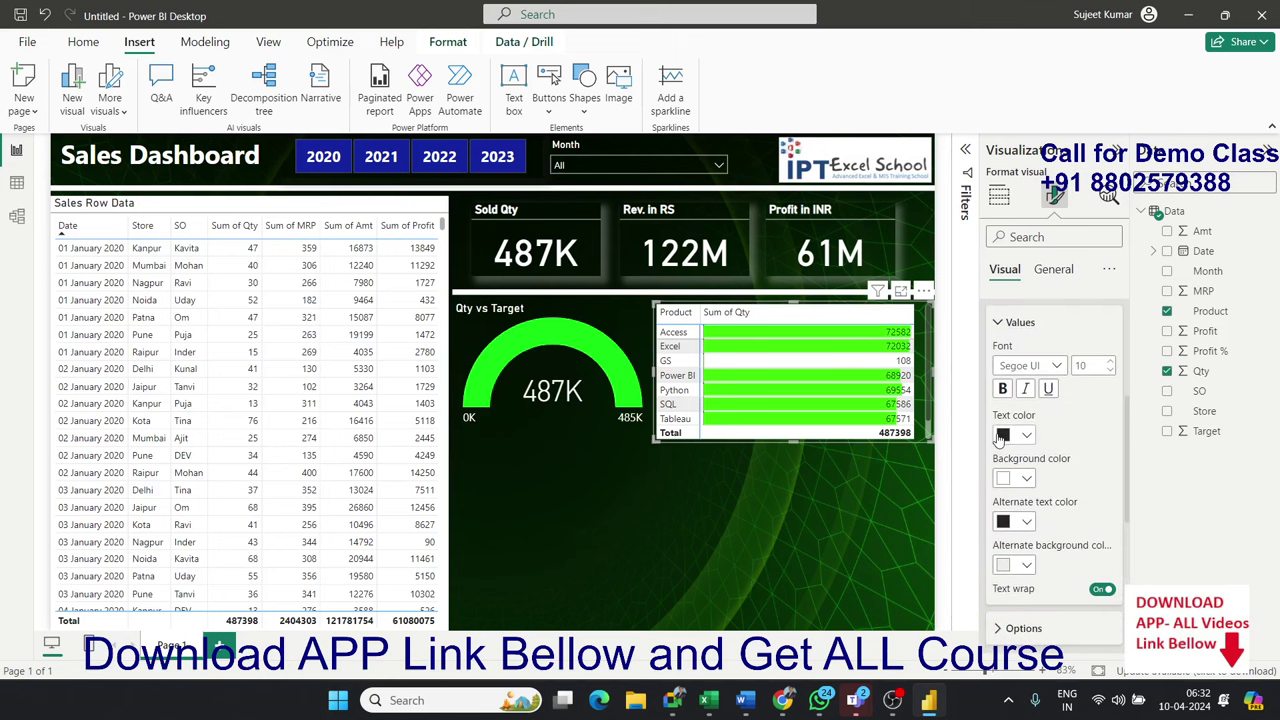
click(1028, 480)
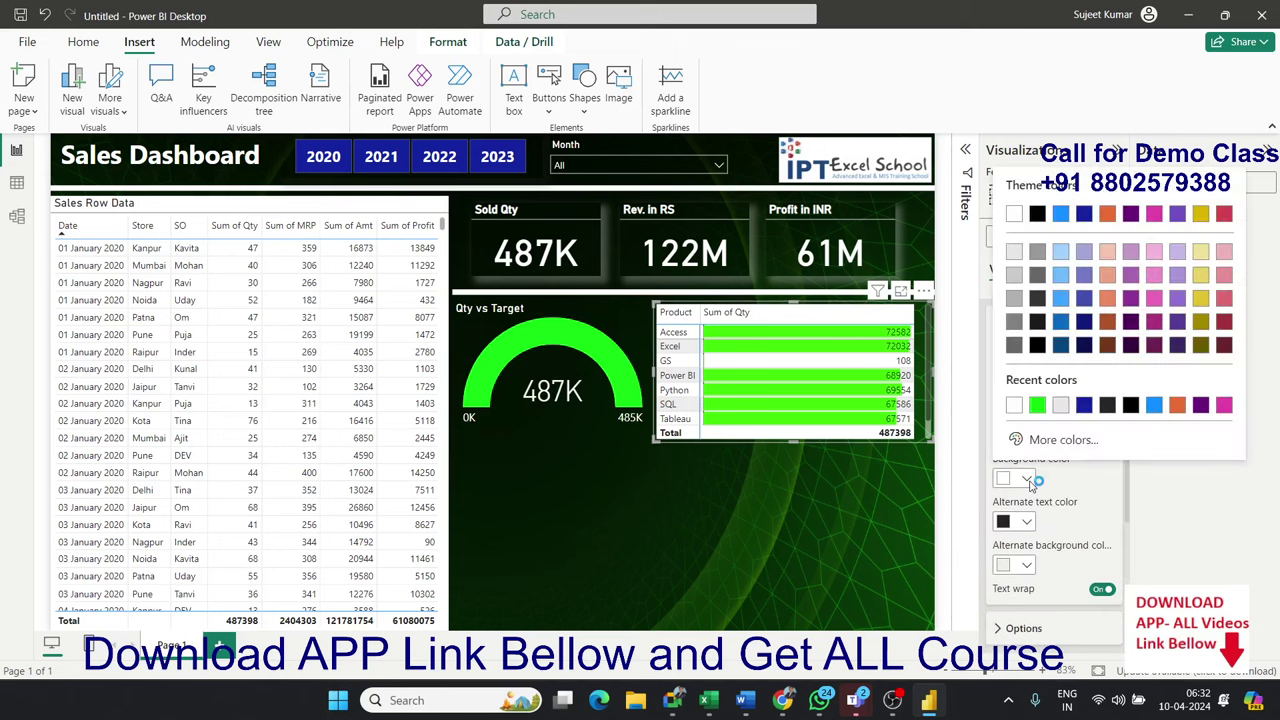
click(1029, 484)
click(1030, 476)
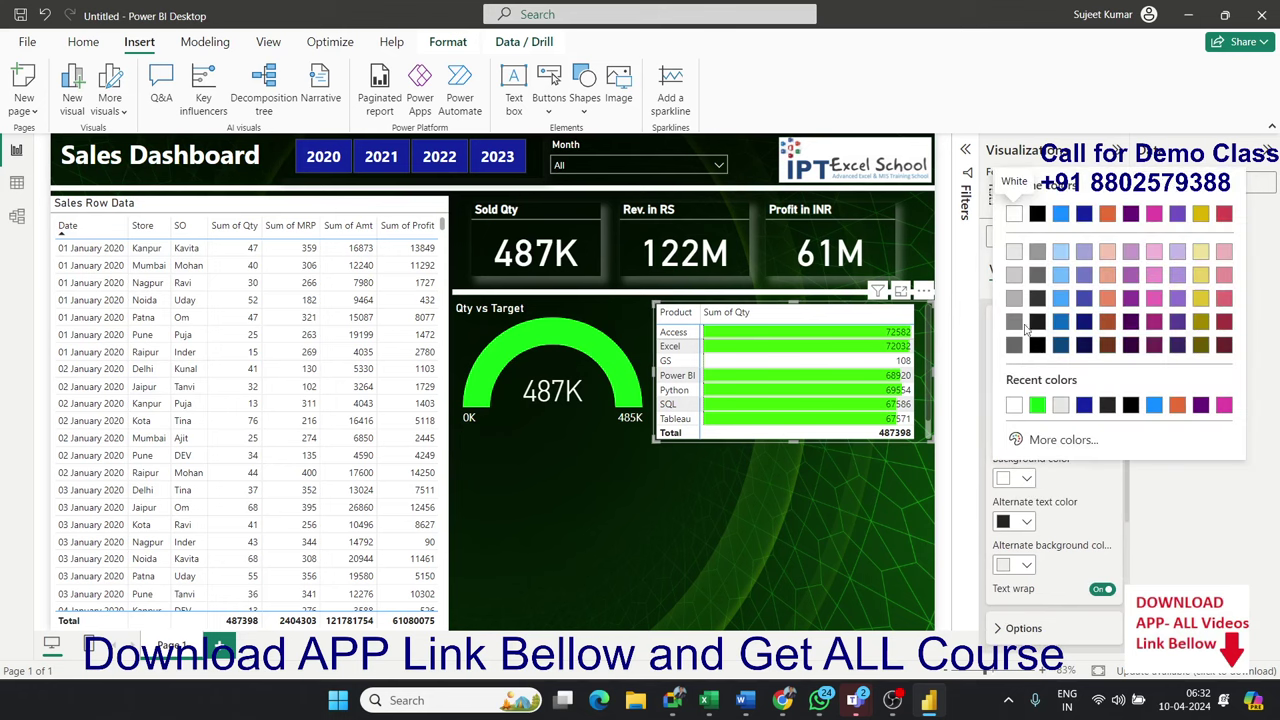
click(1031, 481)
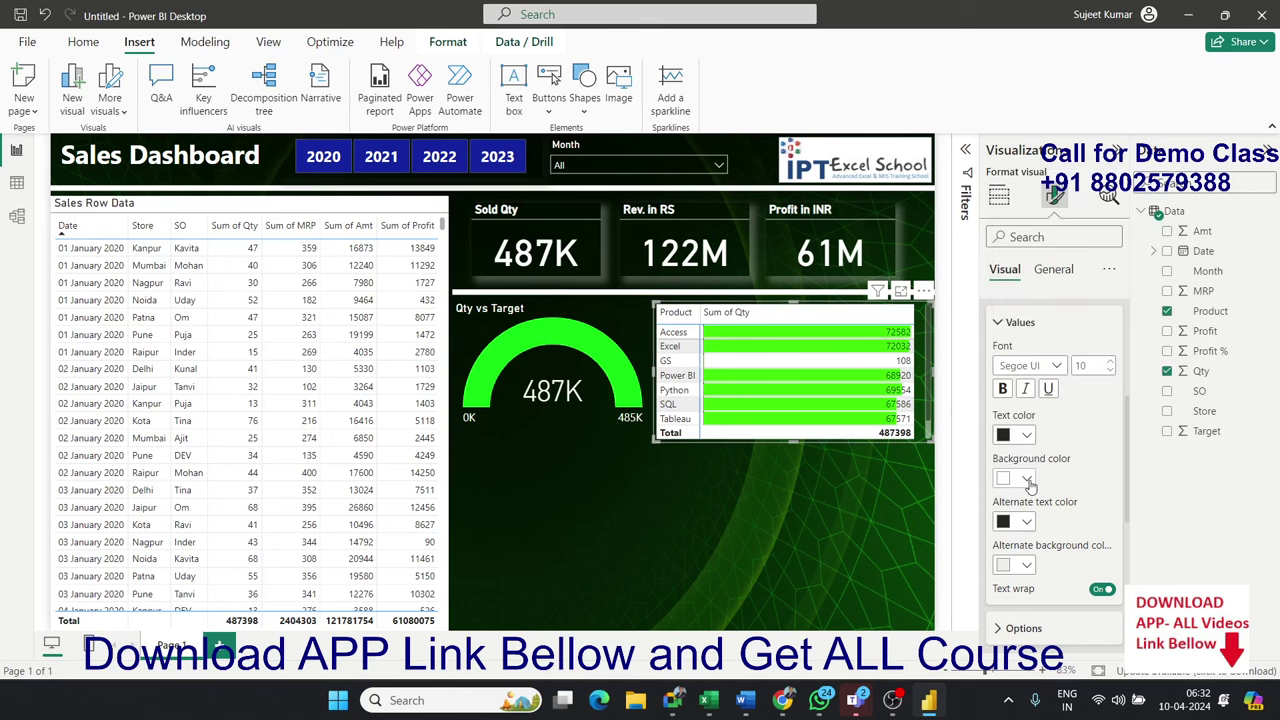
click(1027, 479)
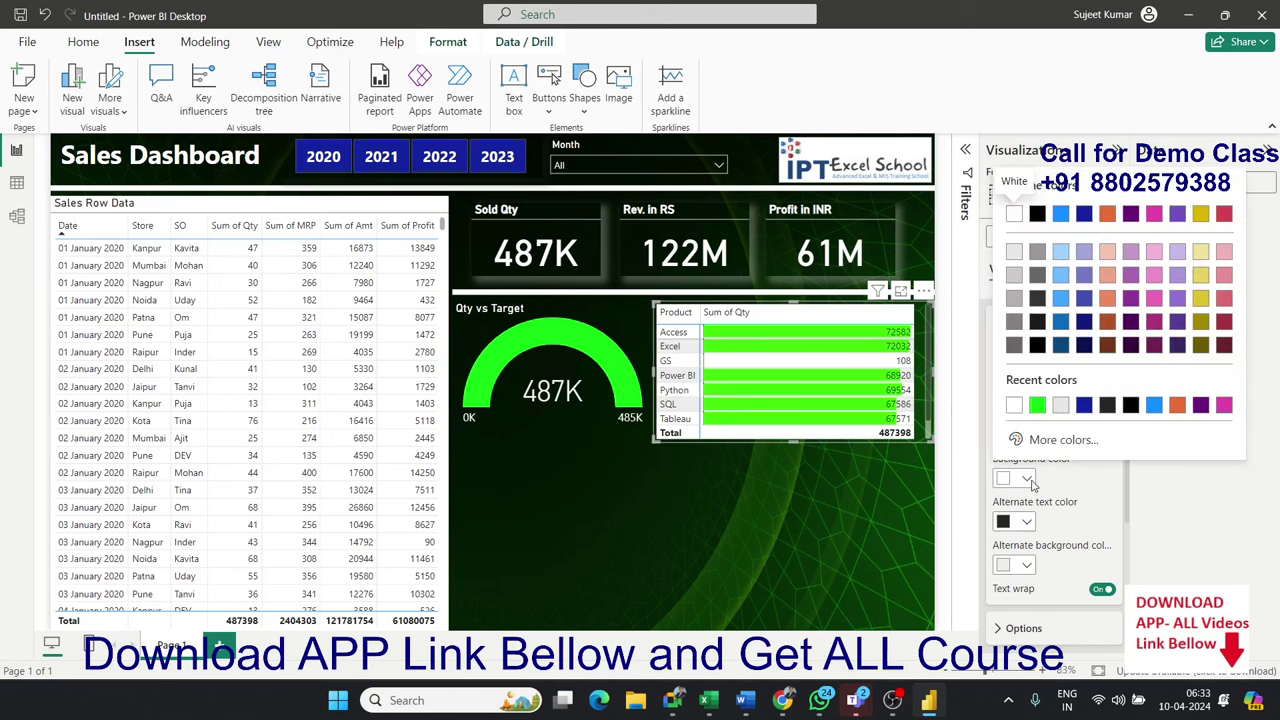
click(1031, 481)
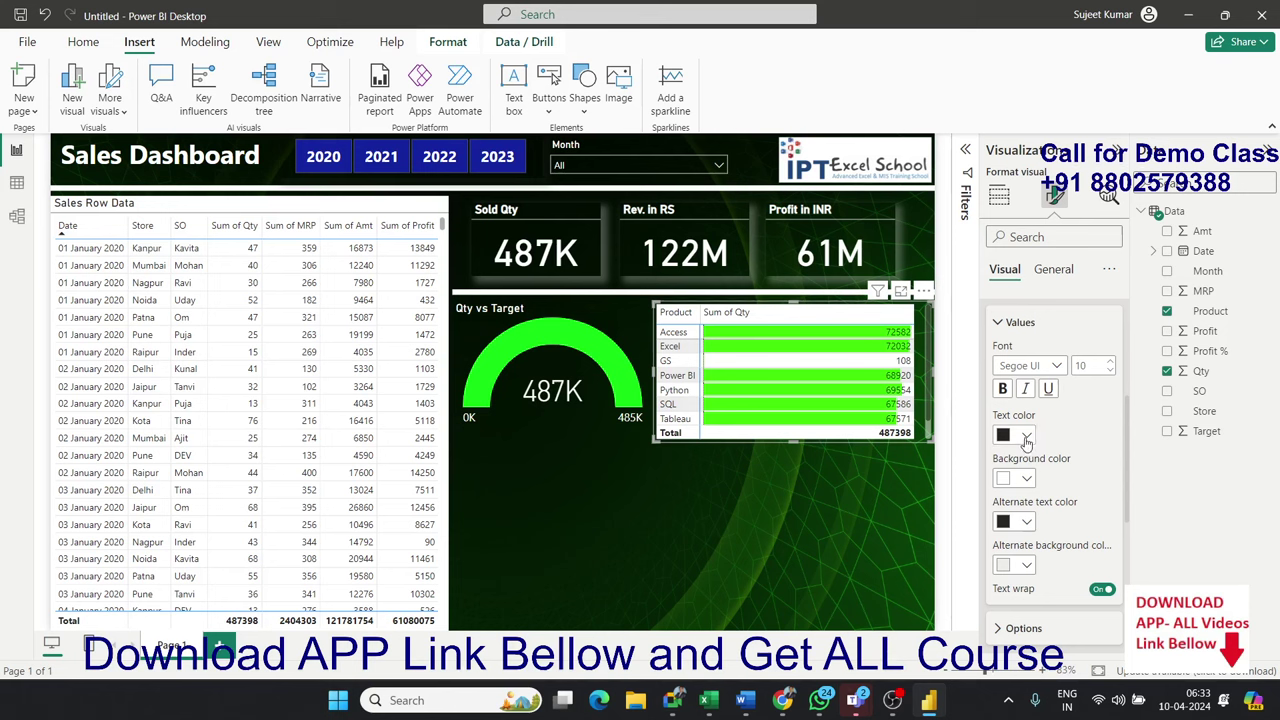
click(1028, 480)
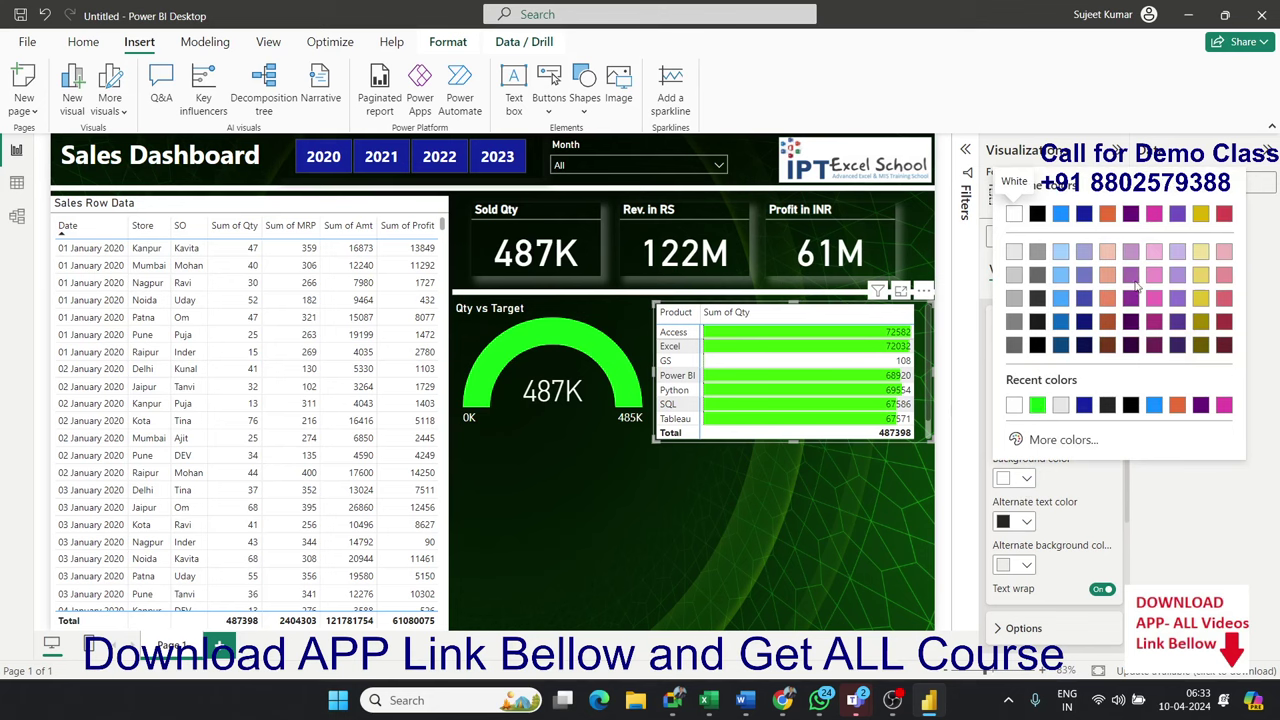
click(1110, 507)
scroll(1000, 492, down, 5)
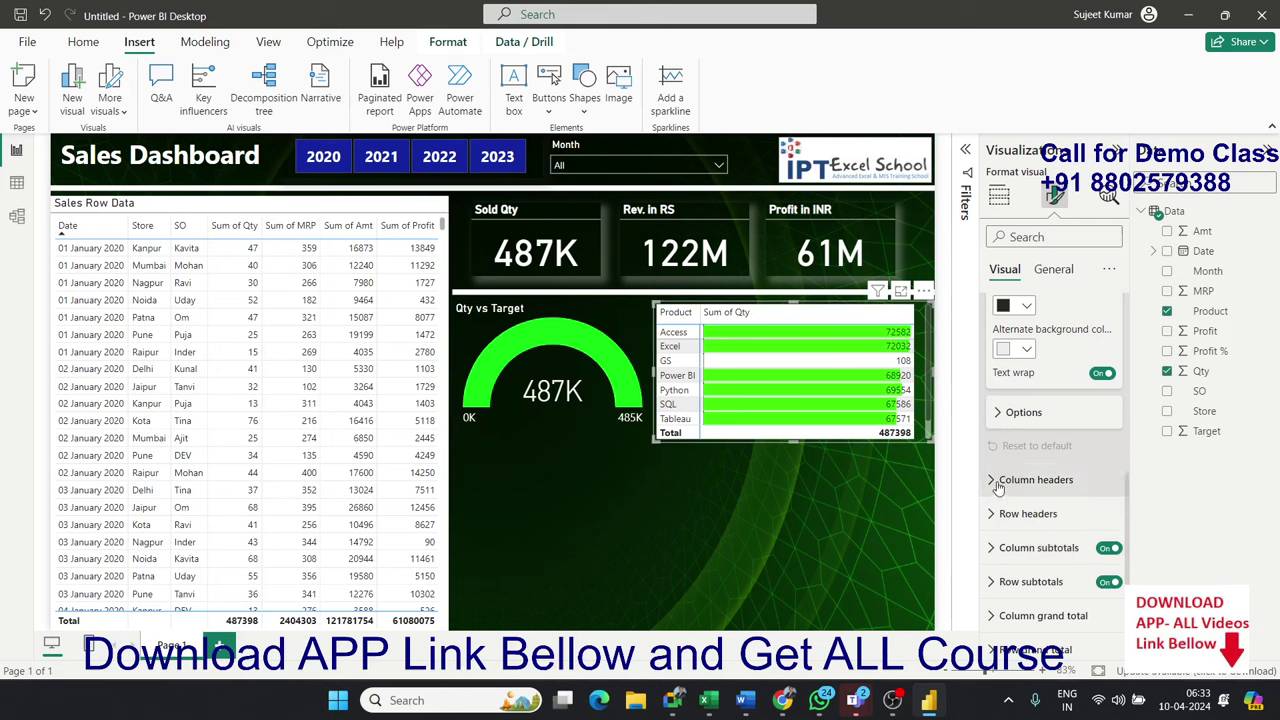
click(828, 501)
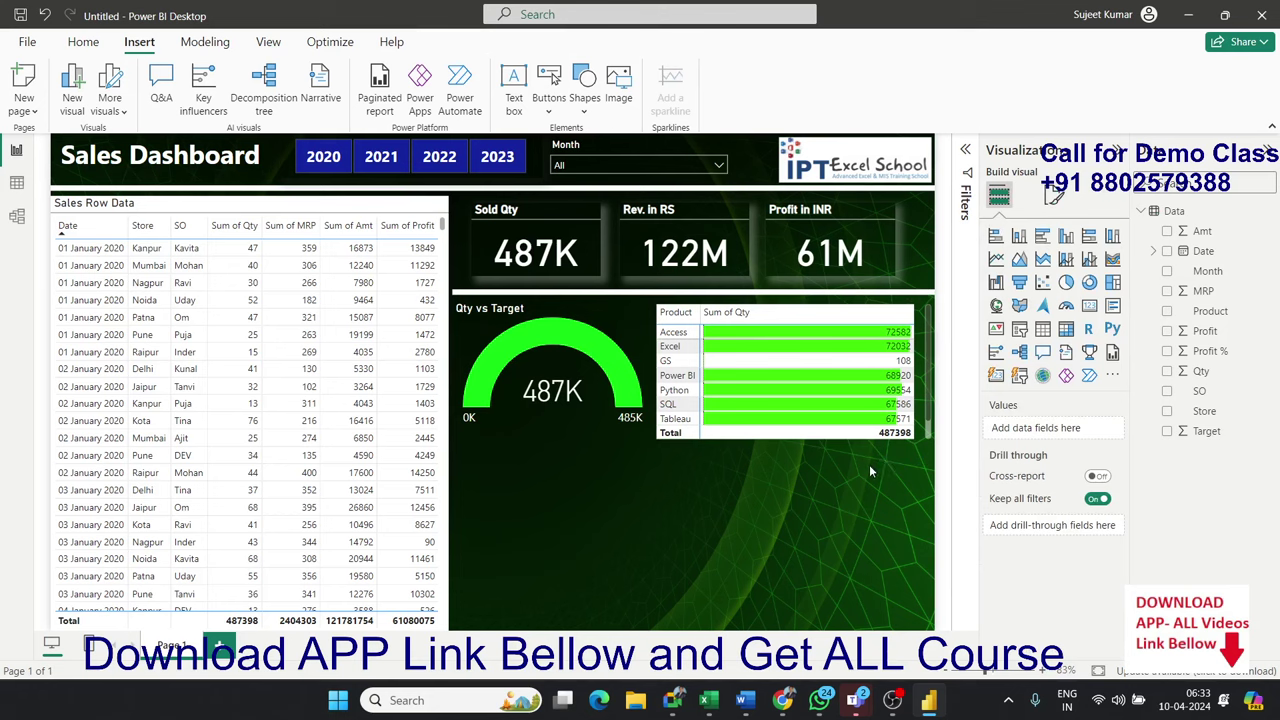
Insert a new Matrix visual below the gauge and widen it across the canvas.
click(668, 439)
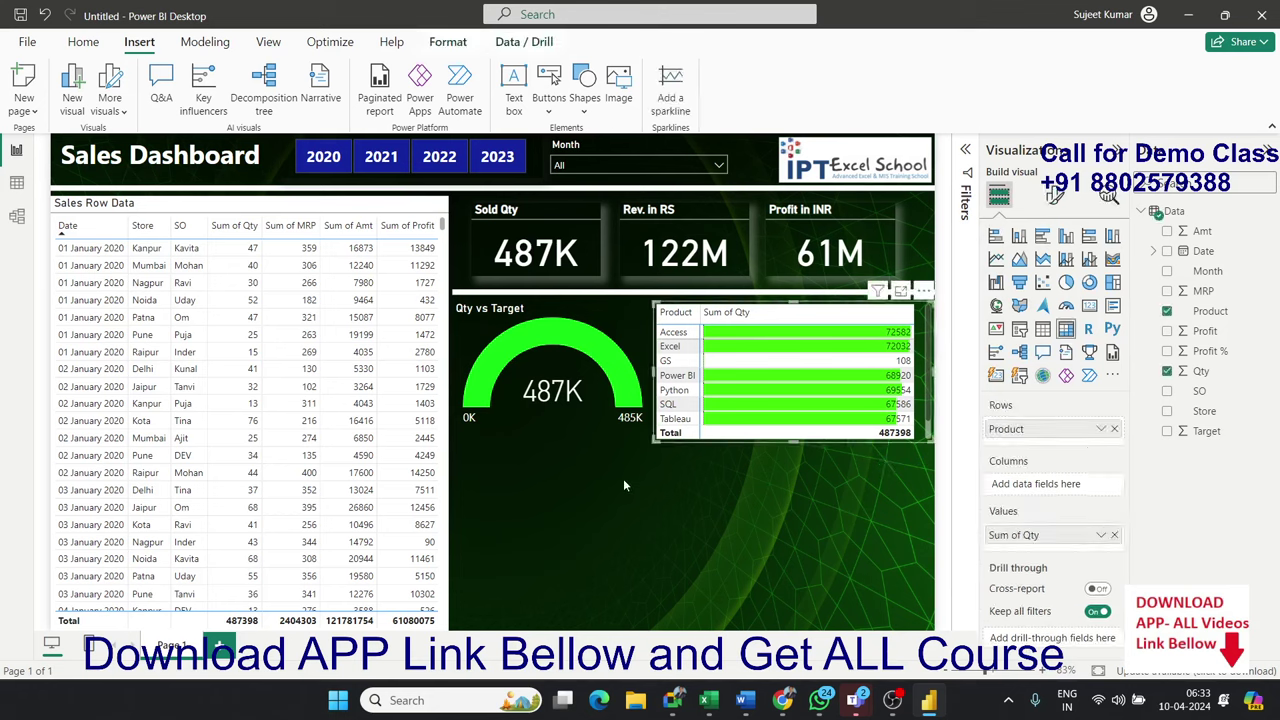
click(623, 478)
drag(475, 462, 660, 556)
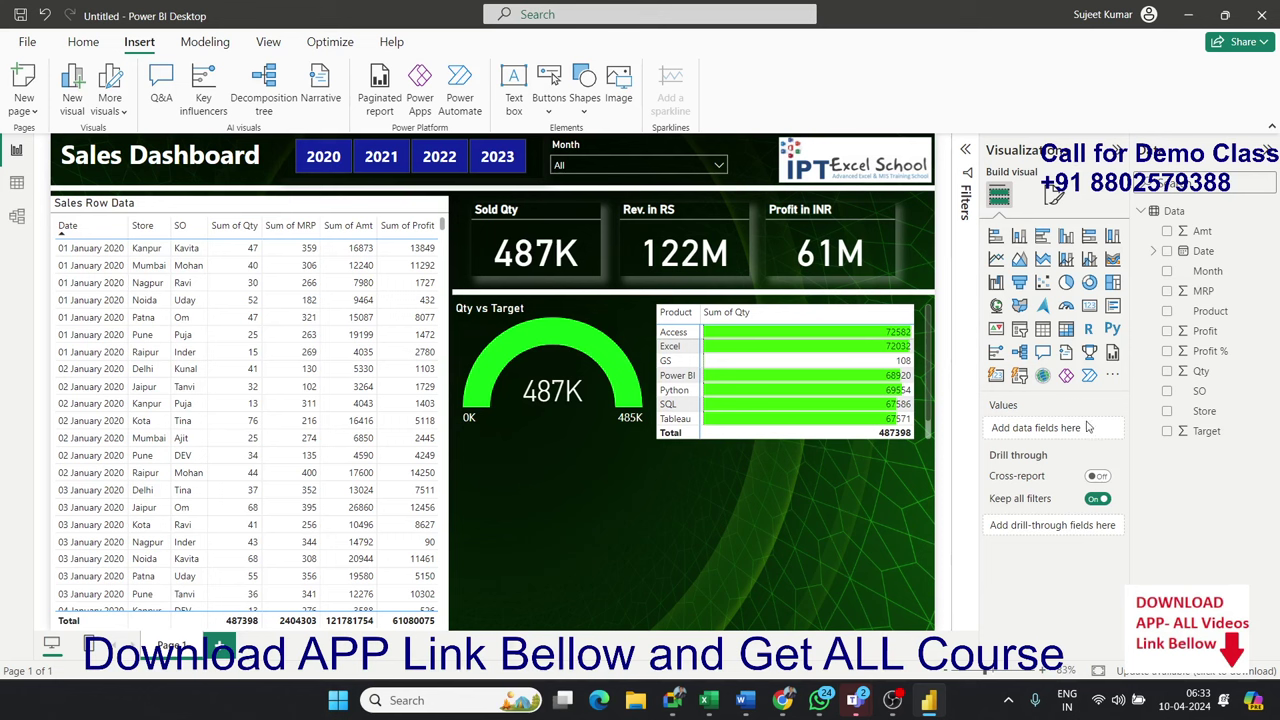
click(1067, 330)
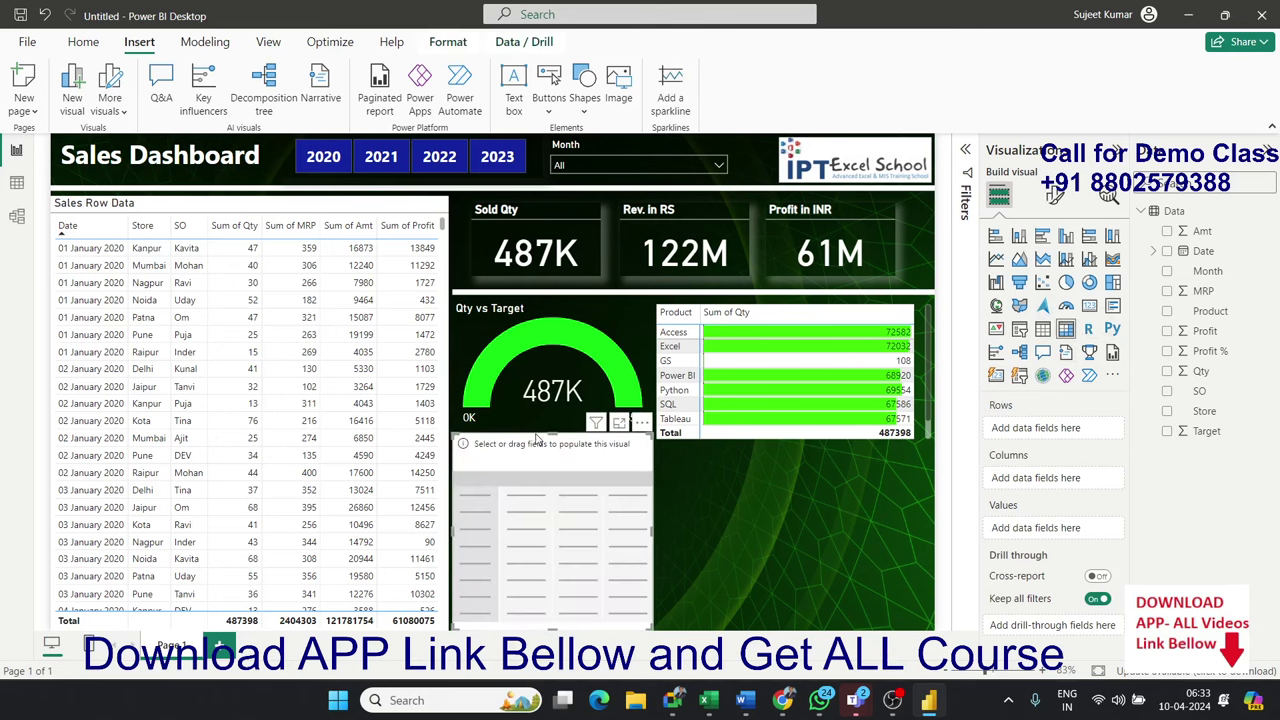
drag(547, 444, 548, 454)
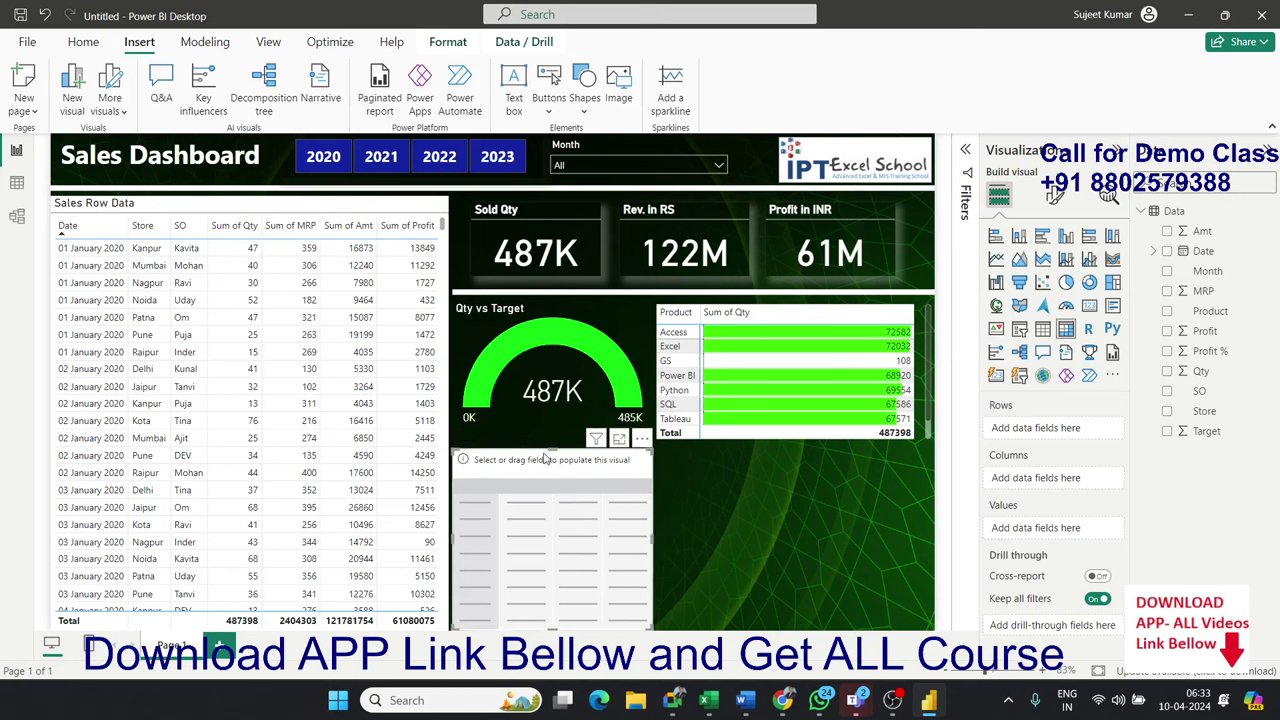
click(548, 455)
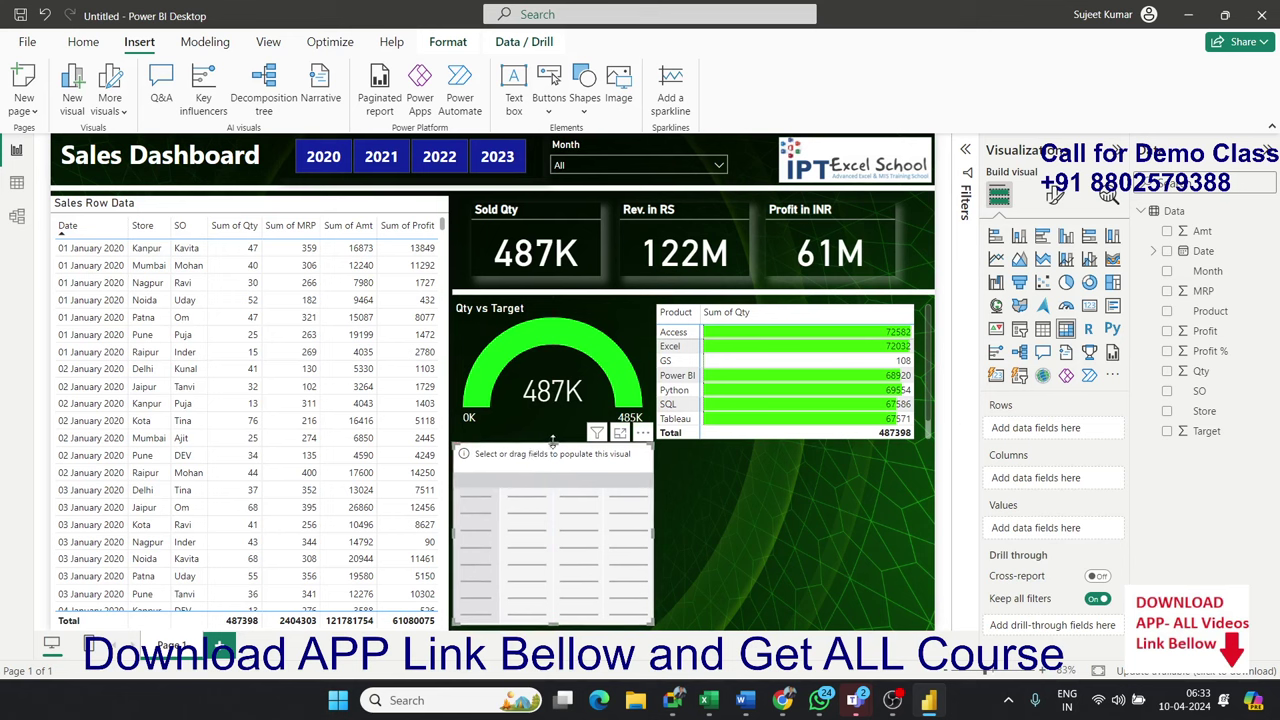
drag(554, 444, 556, 457)
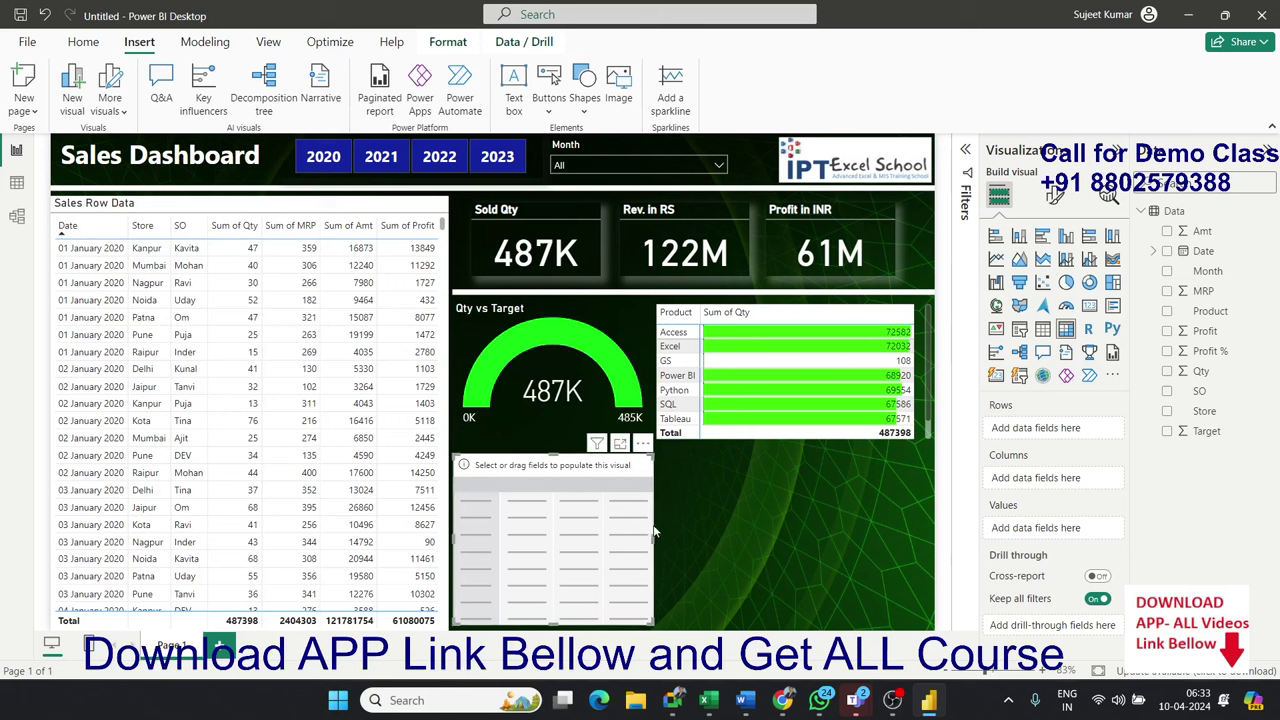
drag(652, 537, 925, 568)
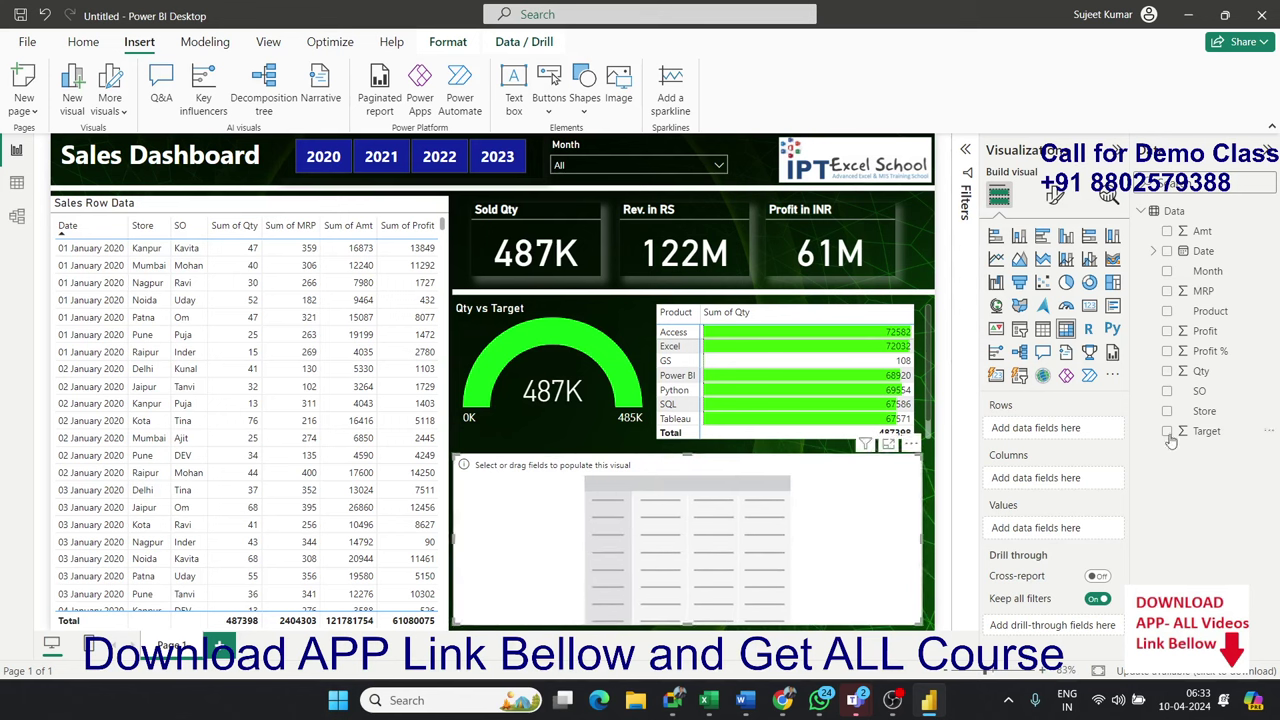
Put Store in rows, SO in columns and Sum of Qty in values, then enlarge the matrix.
drag(1199, 420, 1051, 437)
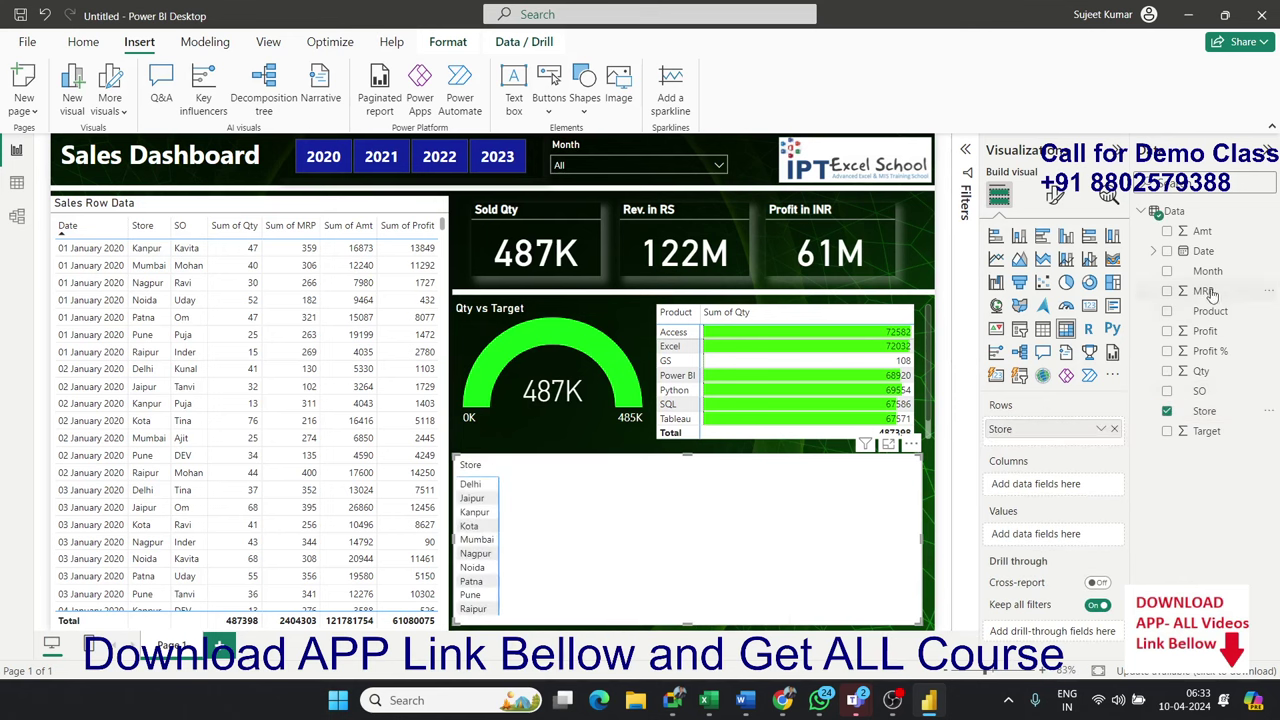
mouse_move(1205, 395)
mouse_down()
mouse_move(1155, 488)
mouse_move(1070, 485)
mouse_up()
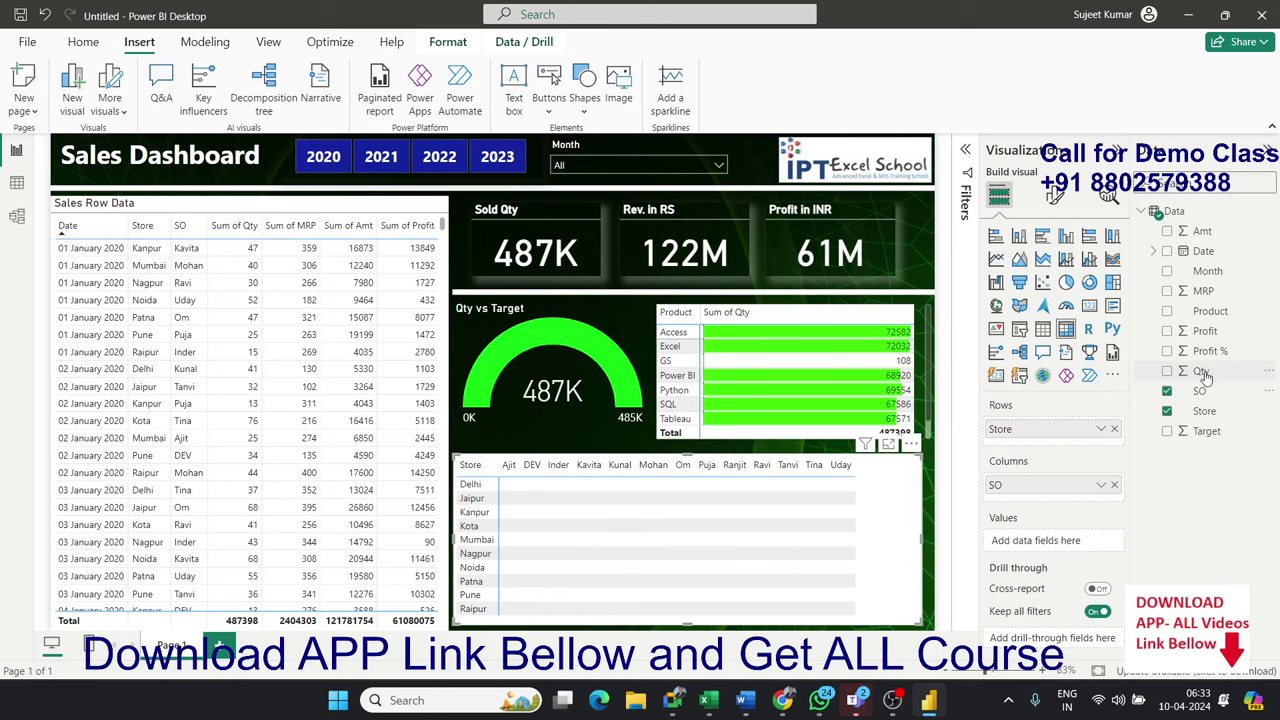
drag(1203, 372, 1052, 542)
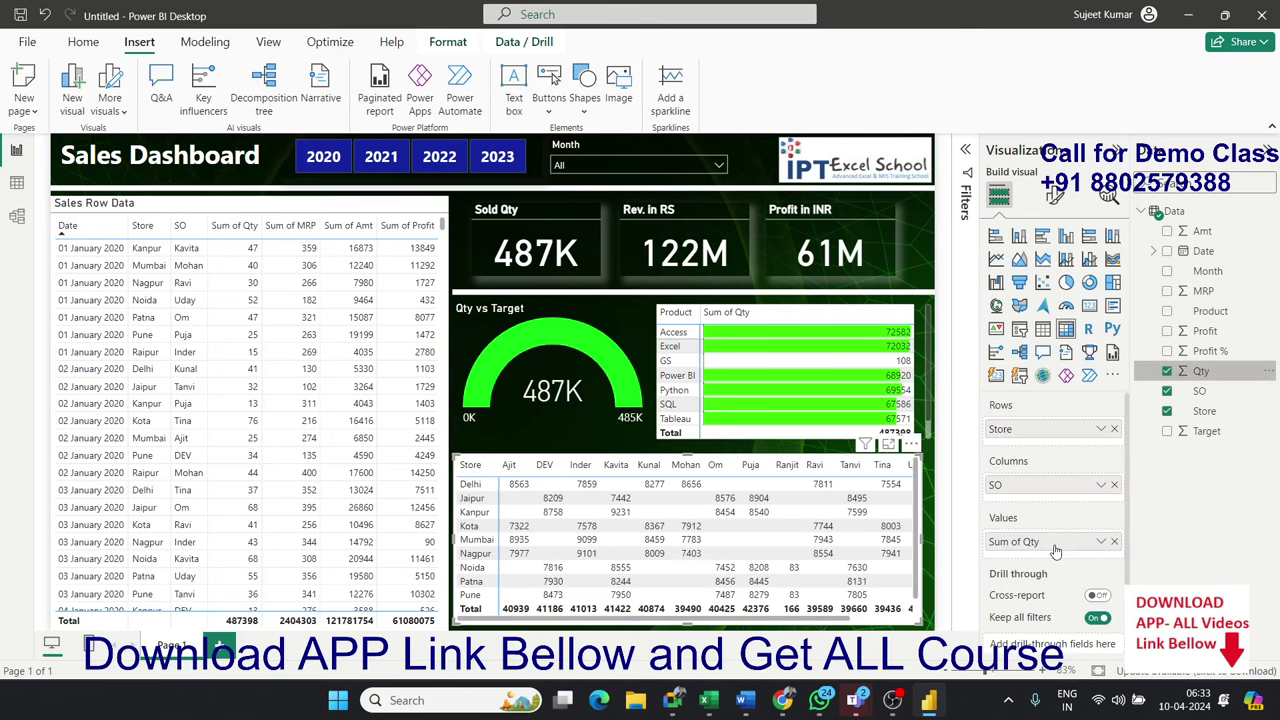
drag(915, 618, 925, 624)
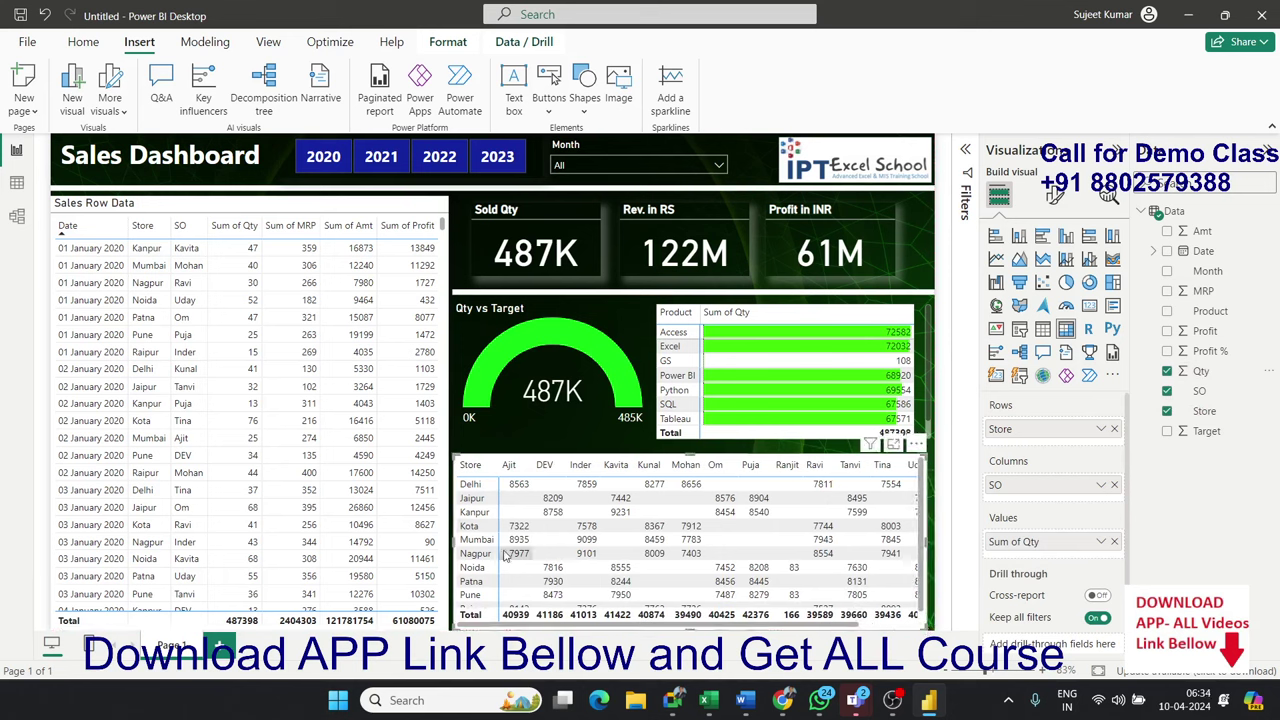
click(952, 253)
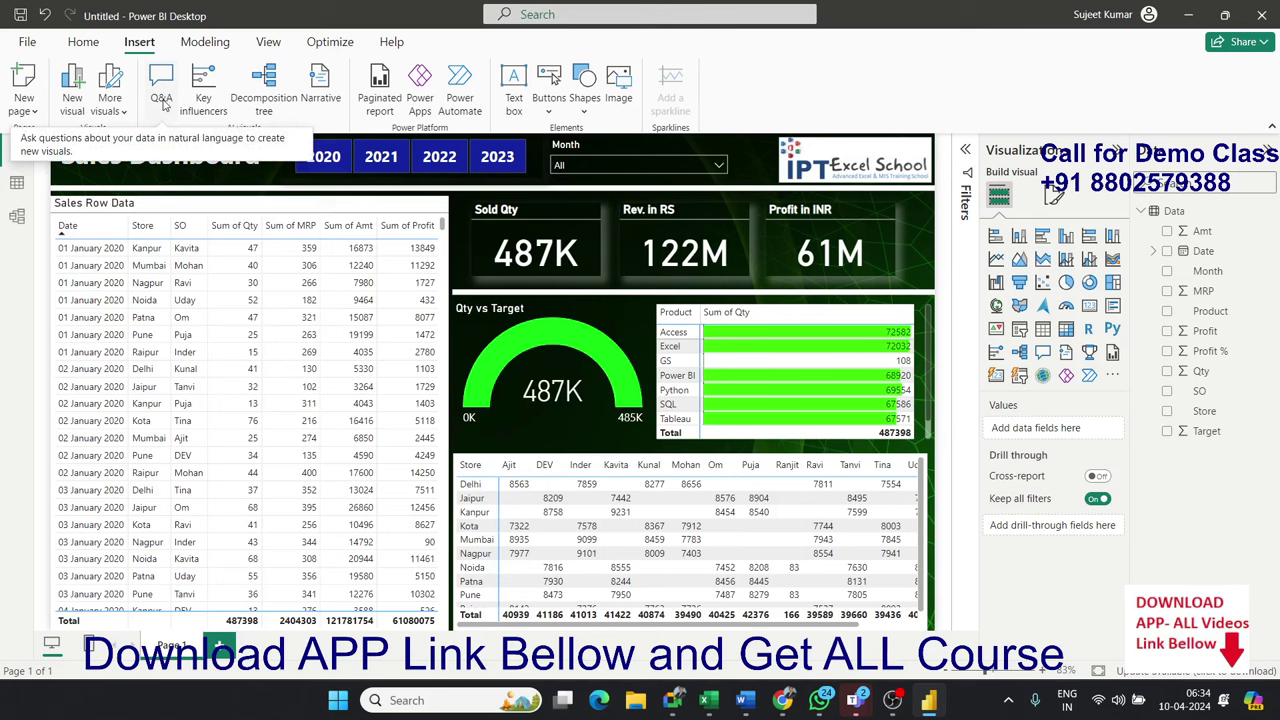
Save the report via Browse this device to APP_Rec (D:) with file name 6AM.
key(ctrl+s)
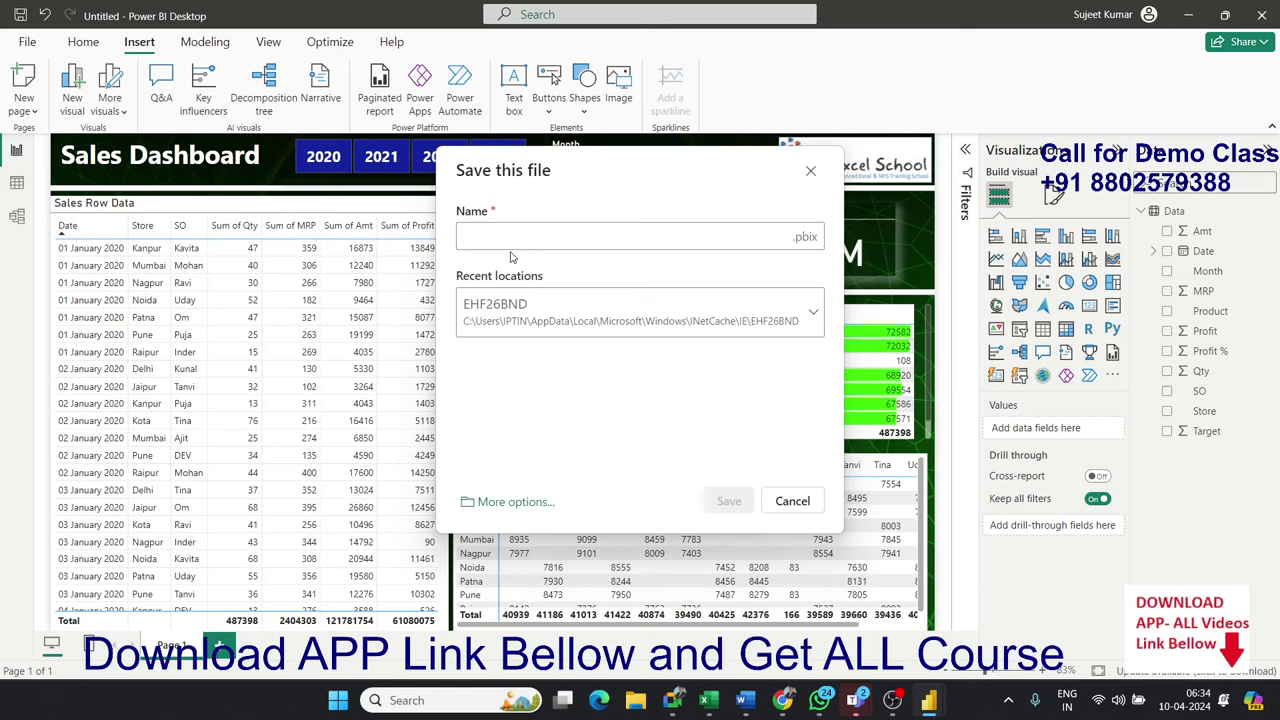
text(6AM)
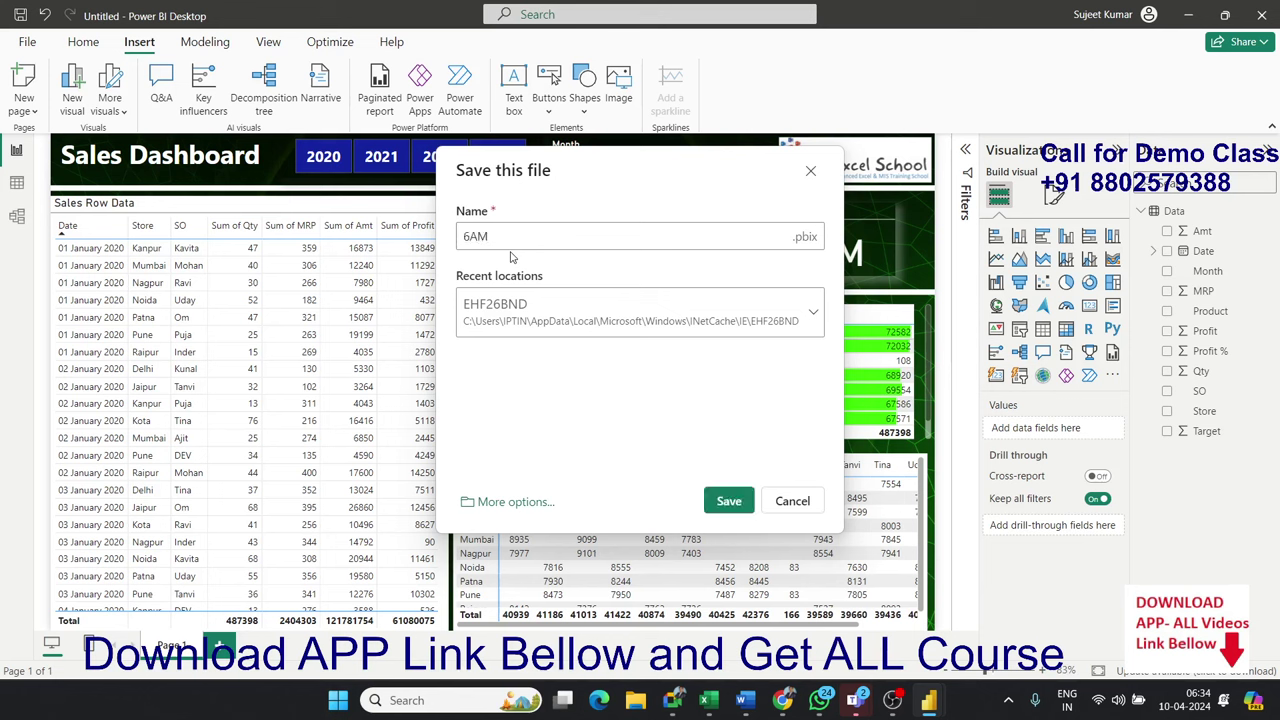
click(490, 502)
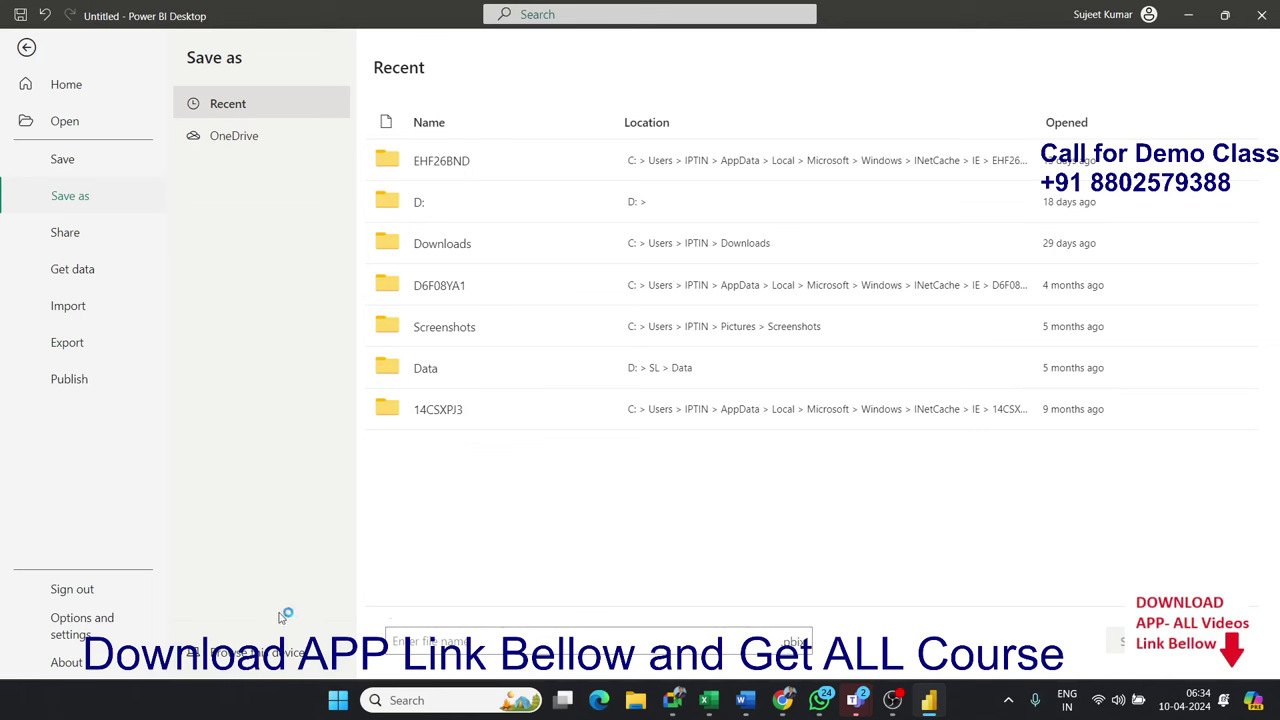
click(262, 654)
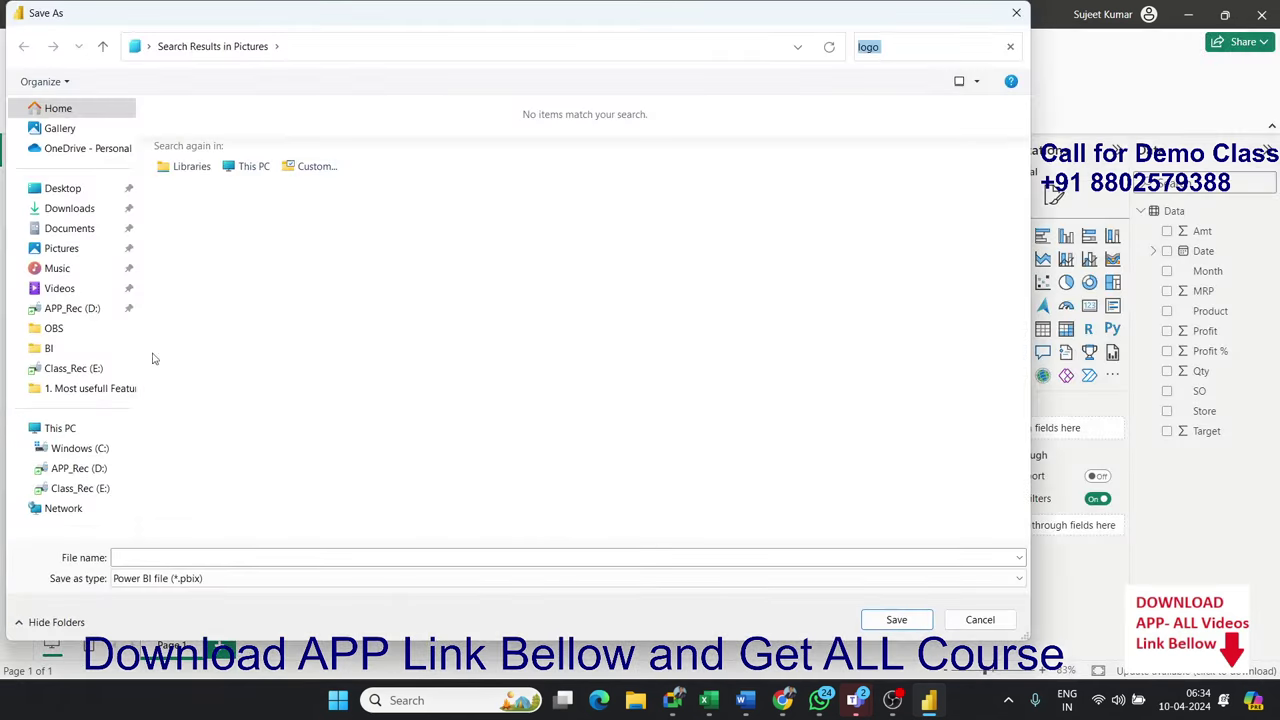
click(83, 468)
click(147, 556)
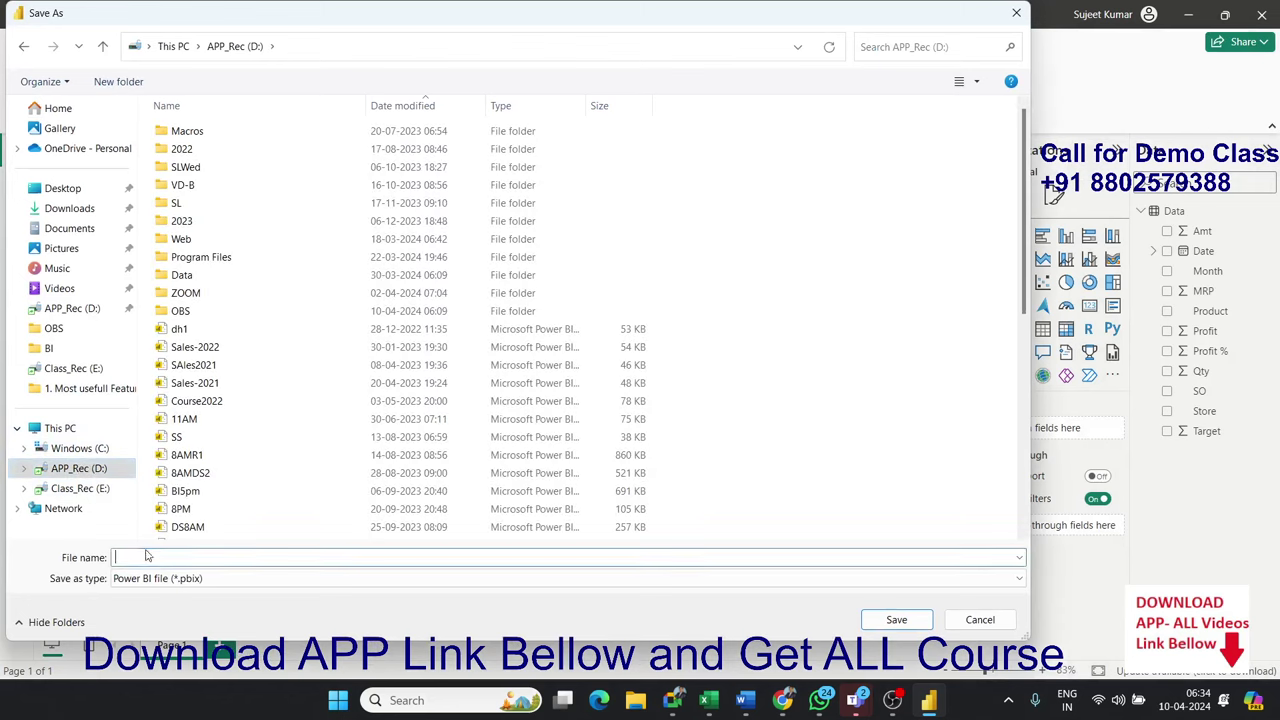
text(6)
key(BackSpace)
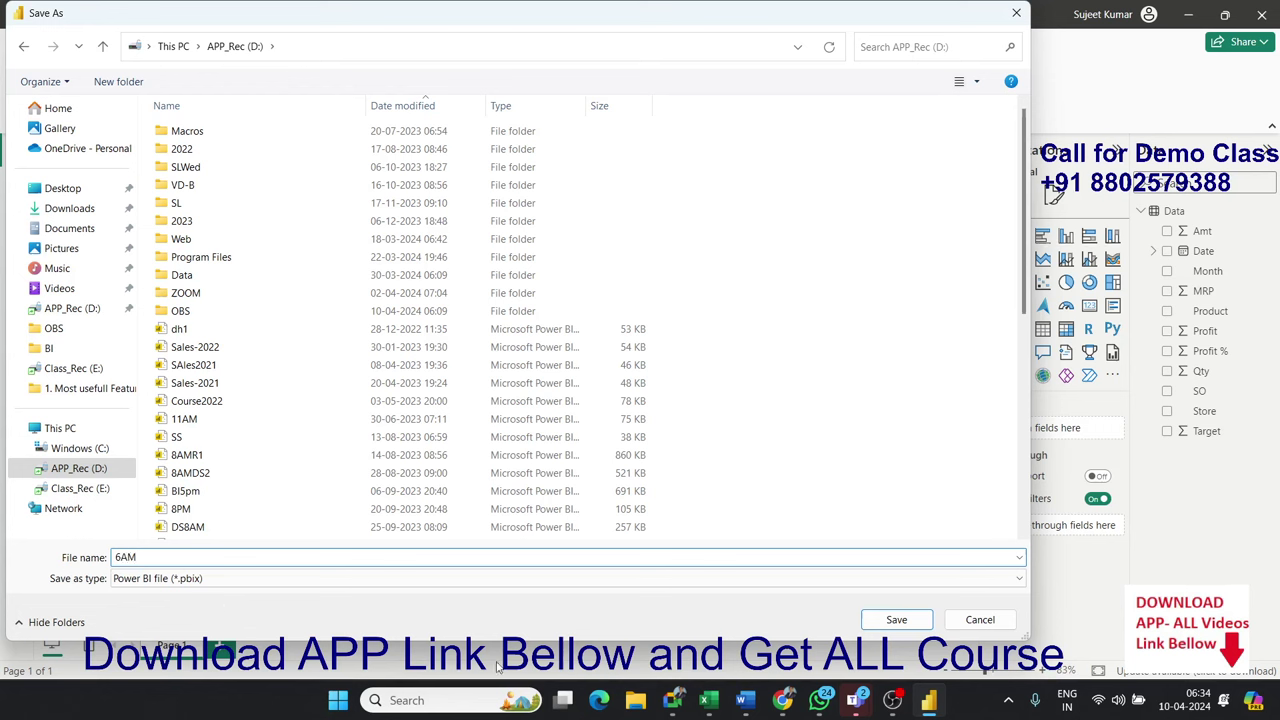
click(891, 625)
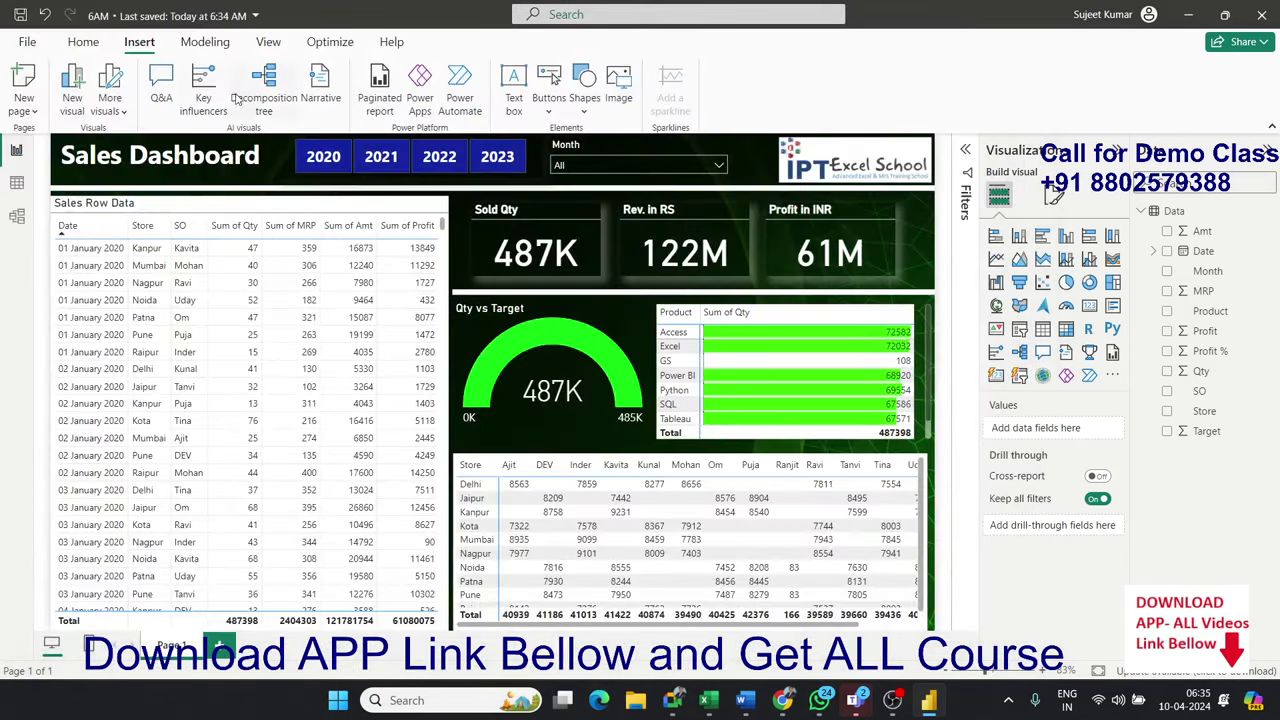
Publish 6AM.pbix to the Report workspace, then switch to Chrome.
click(83, 42)
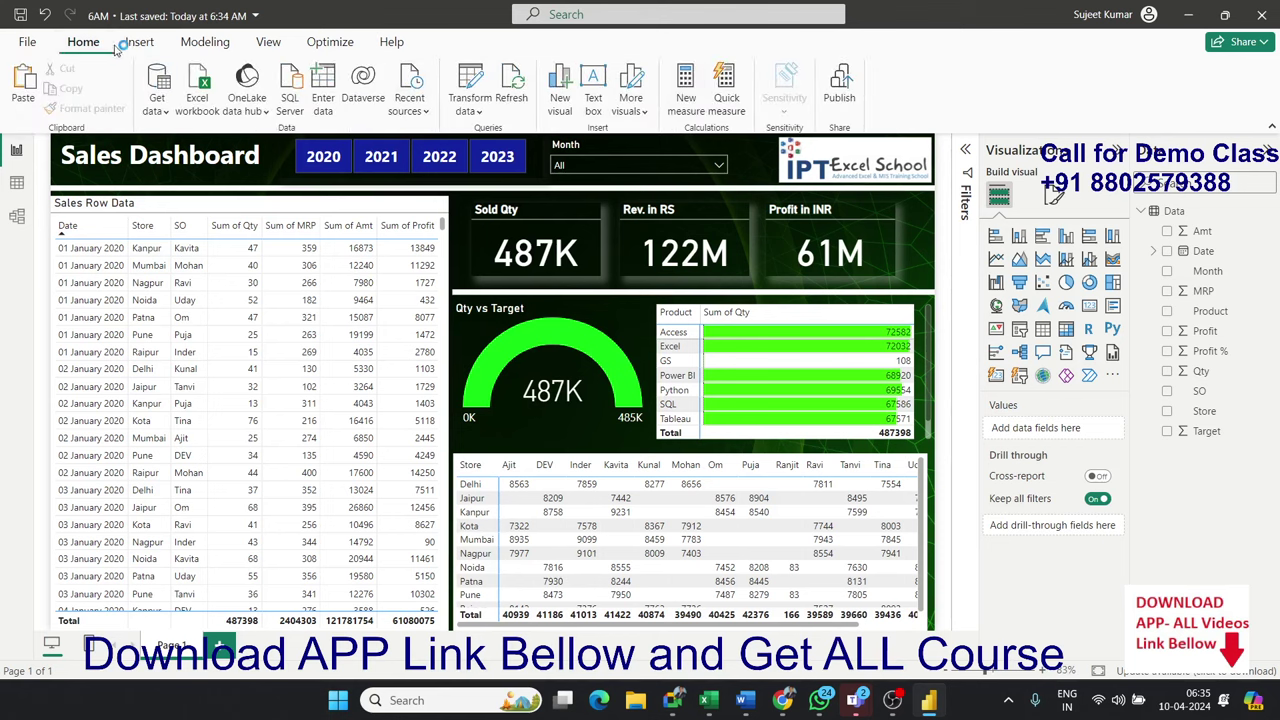
click(841, 89)
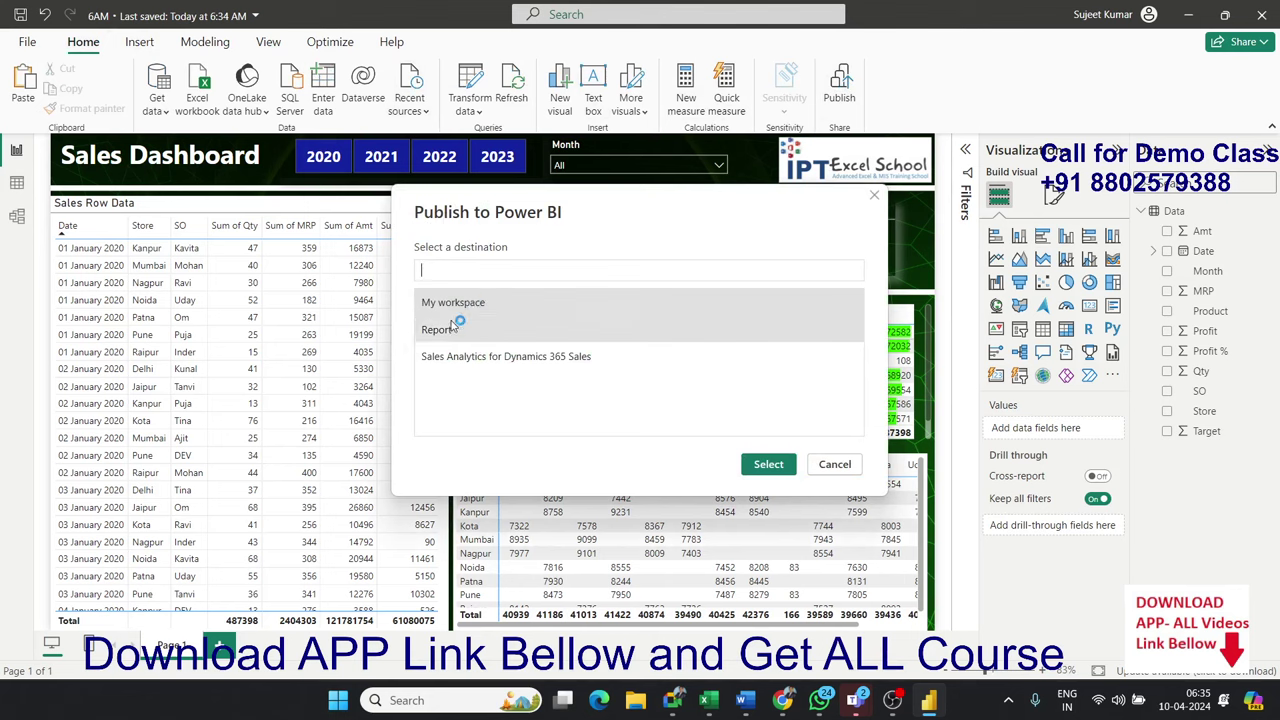
click(768, 466)
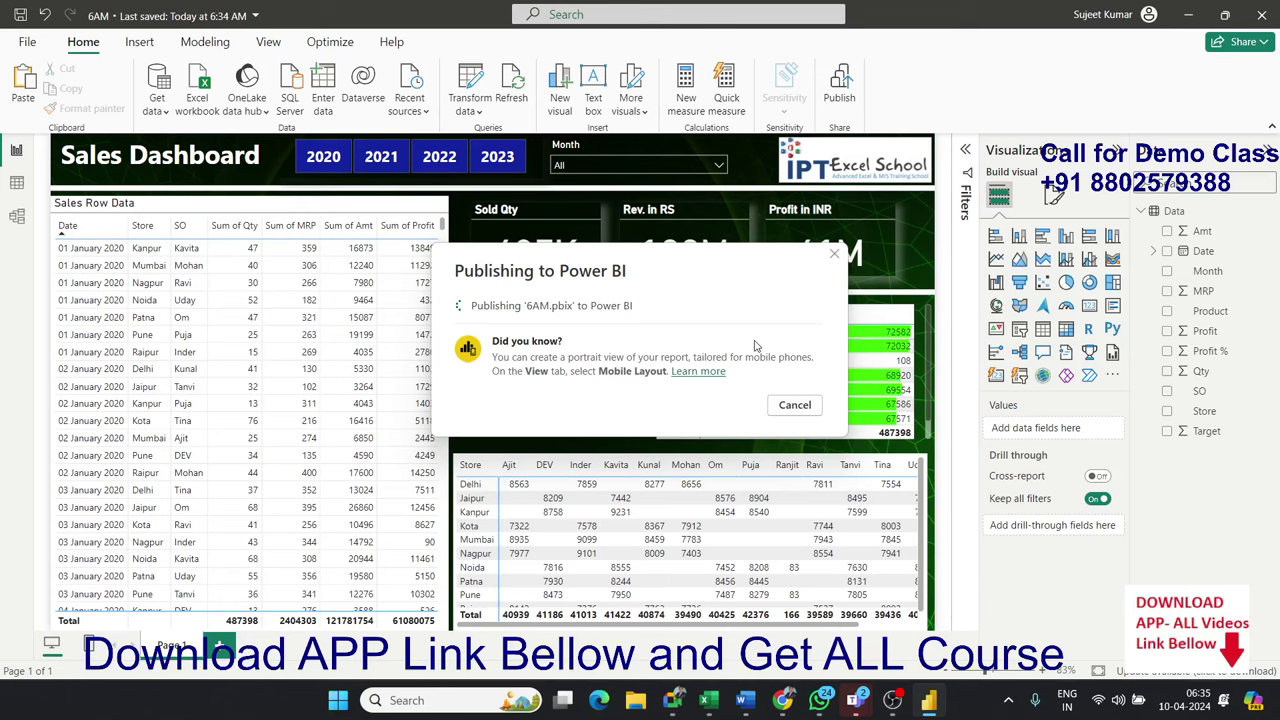
click(784, 700)
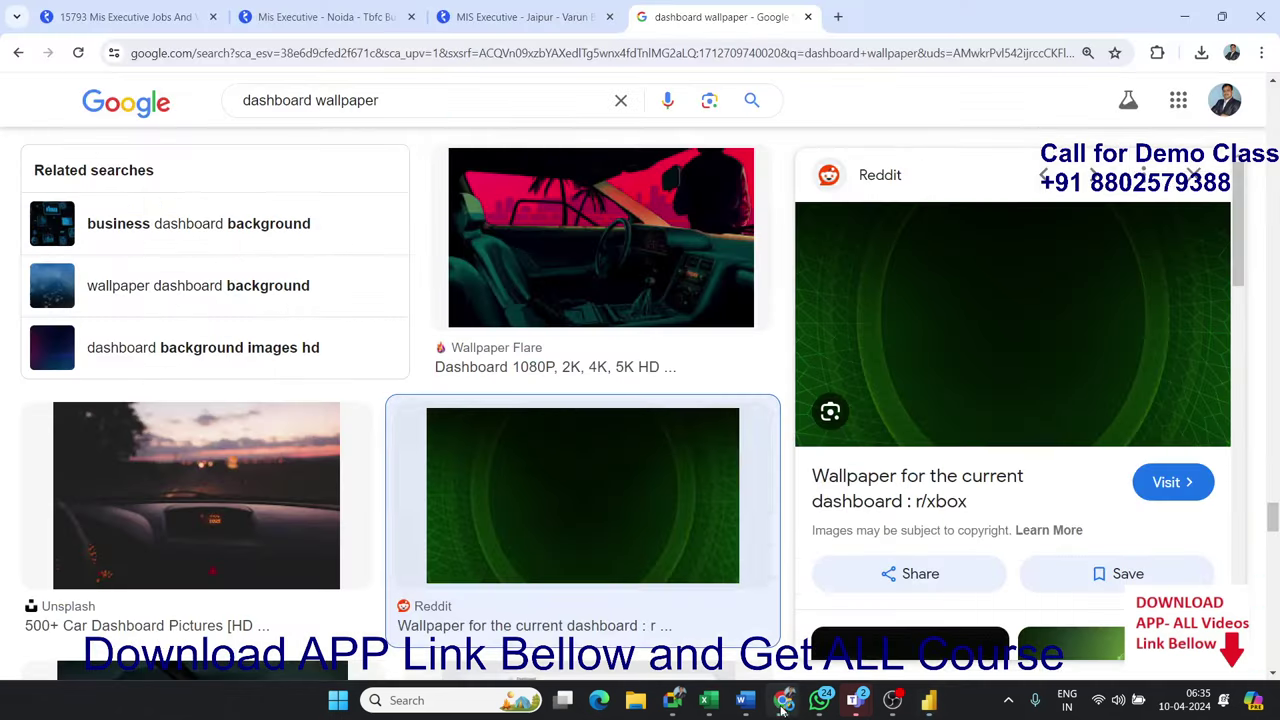
Go to the Power BI web home page from Chrome's address bar.
click(836, 55)
text(p)
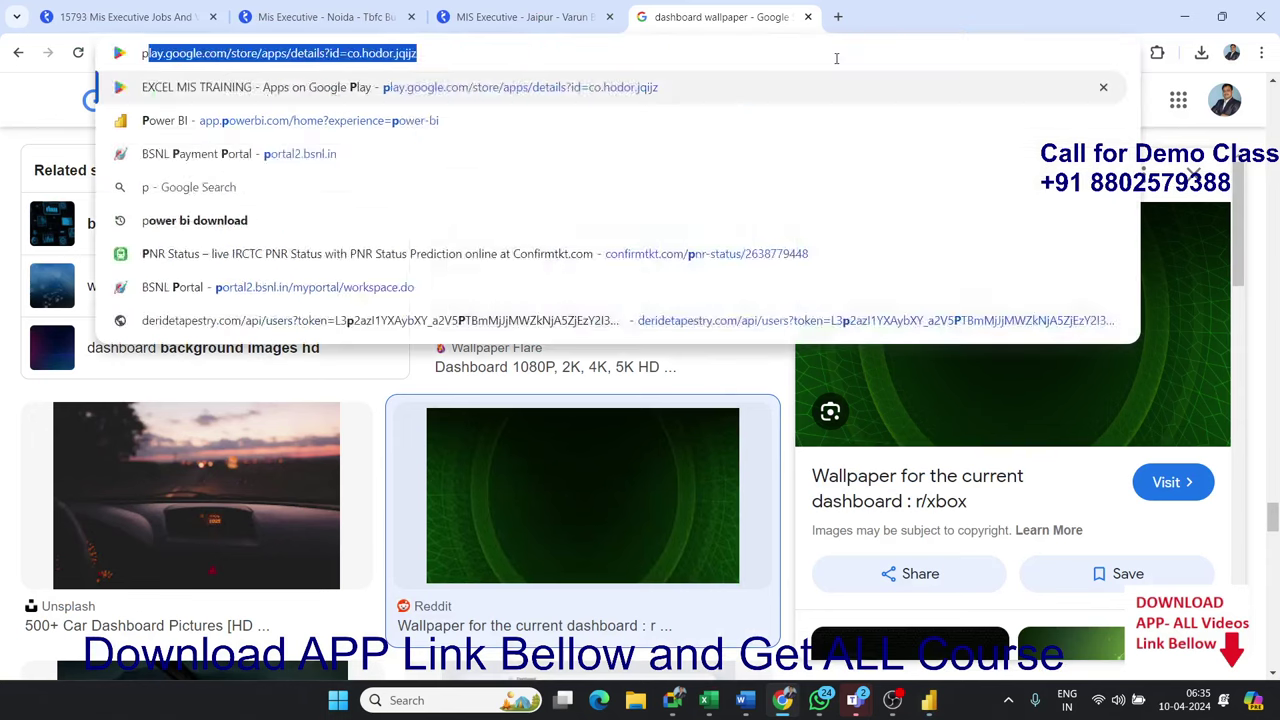
text(o)
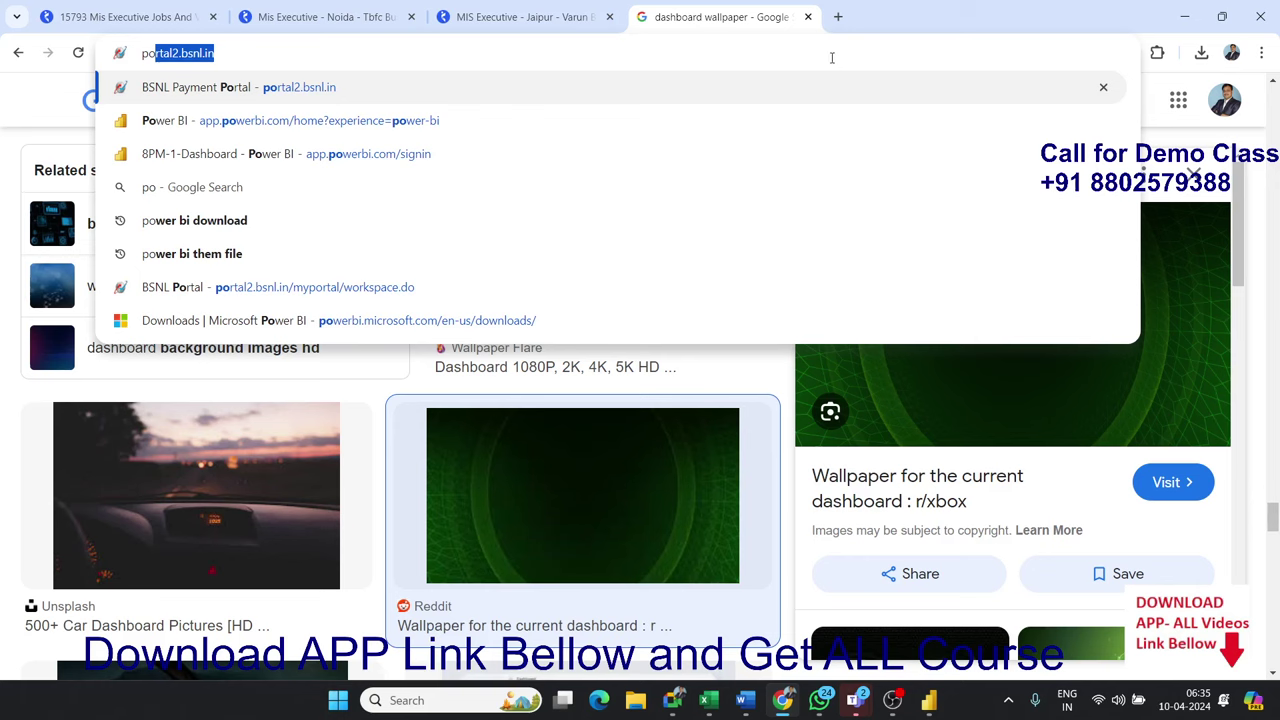
click(581, 121)
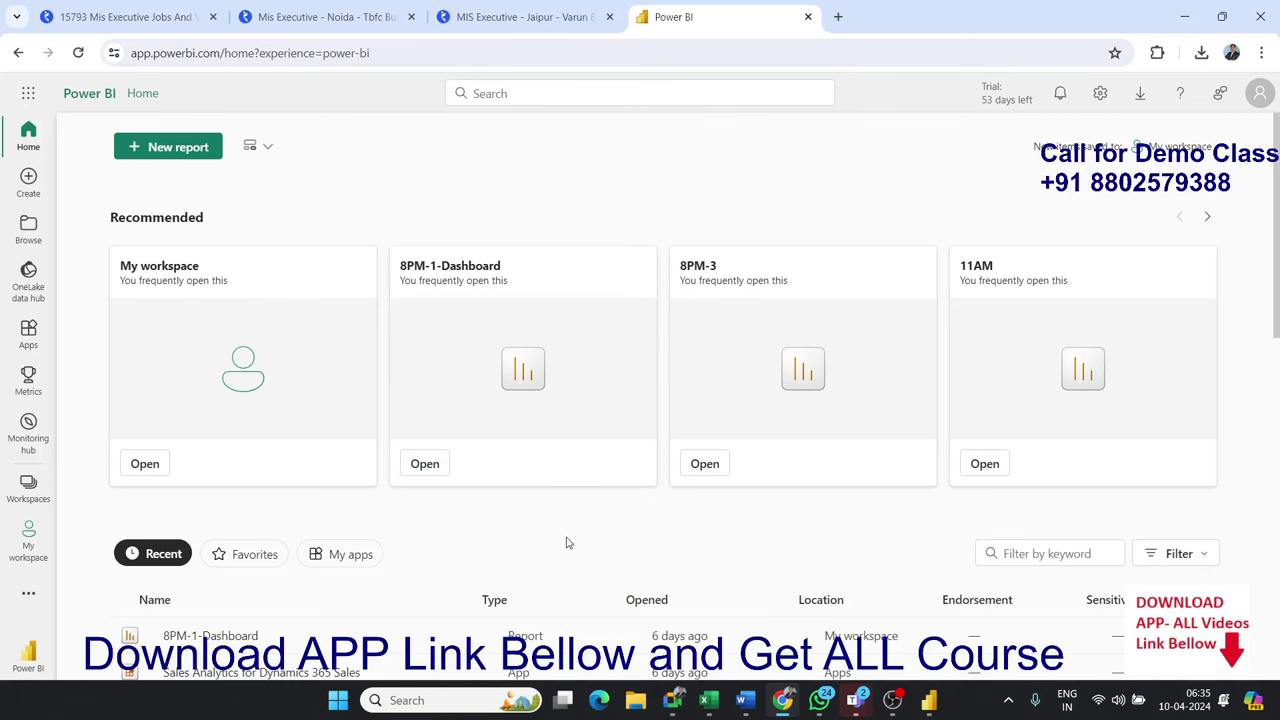
scroll(491, 531, down, 2)
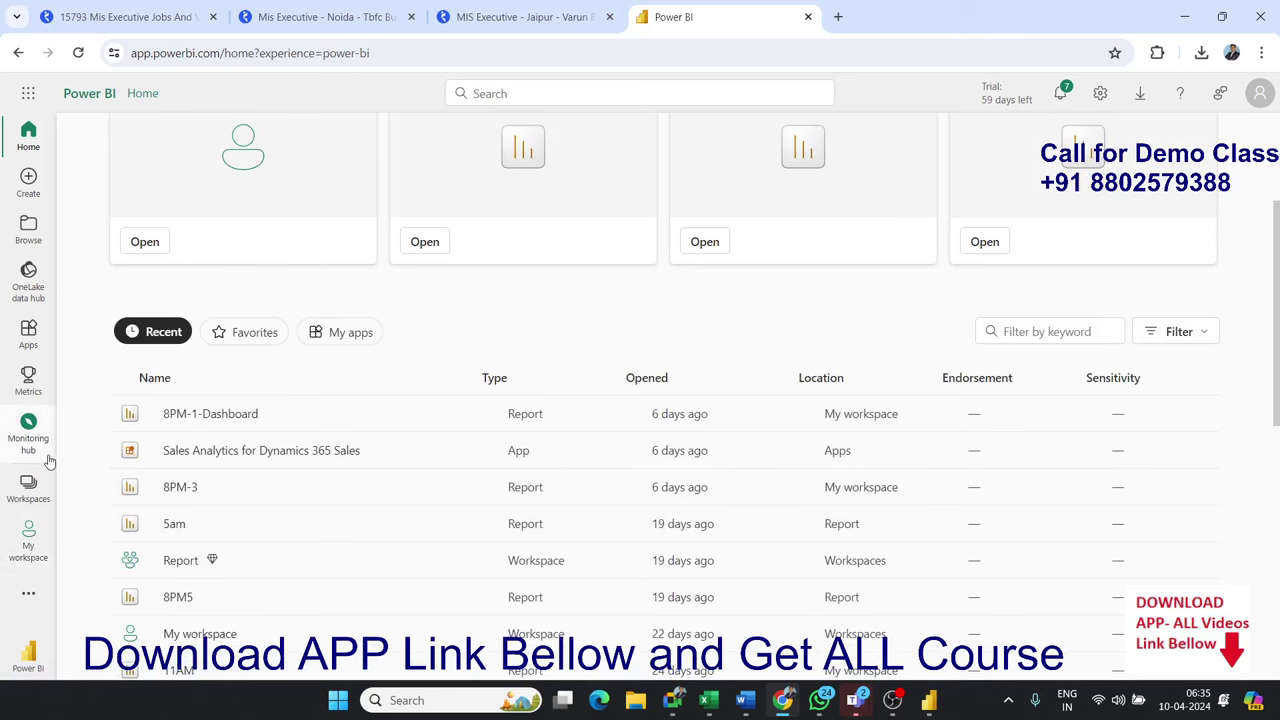
Open the Report workspace from the workspaces list and open the 6AM report.
click(30, 550)
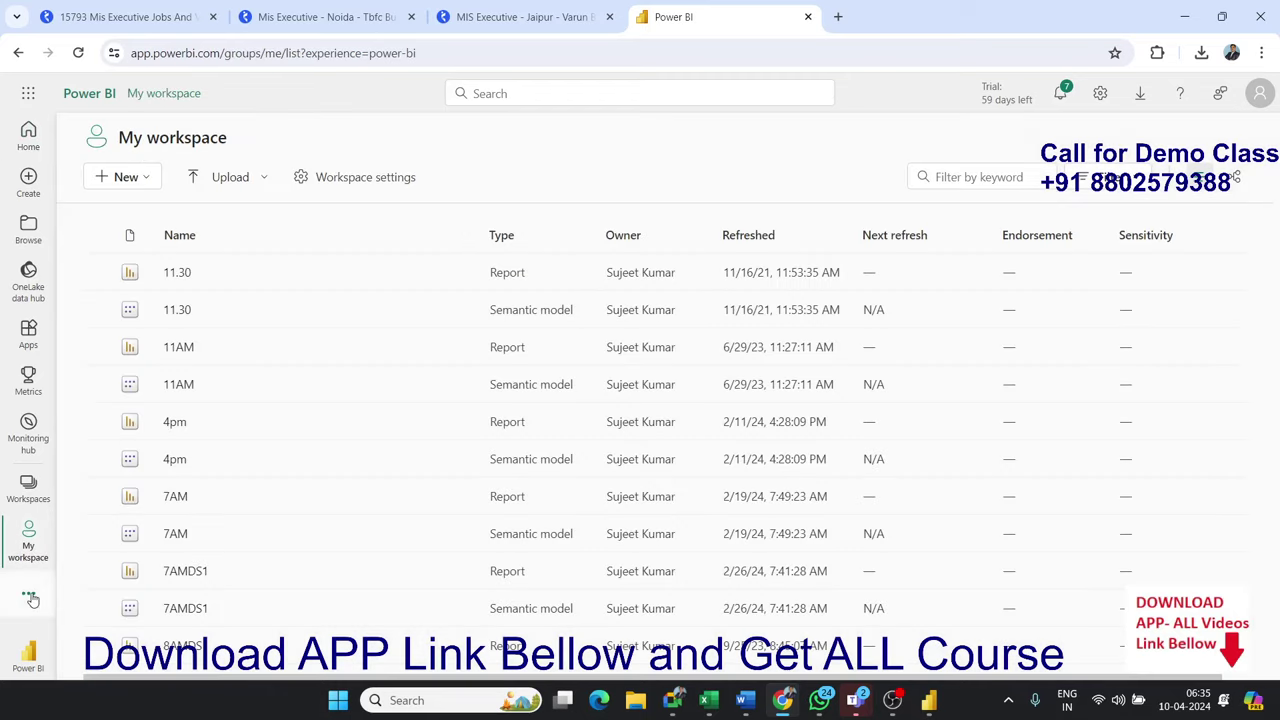
click(30, 596)
click(36, 506)
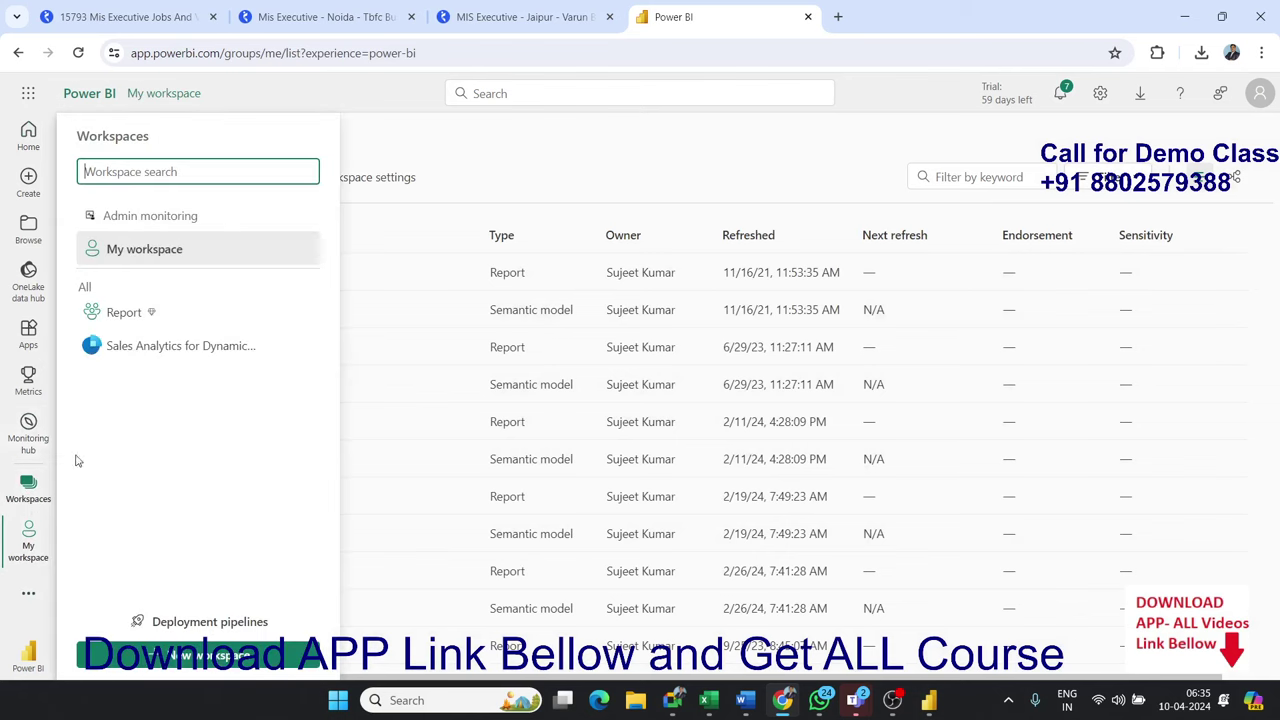
click(124, 312)
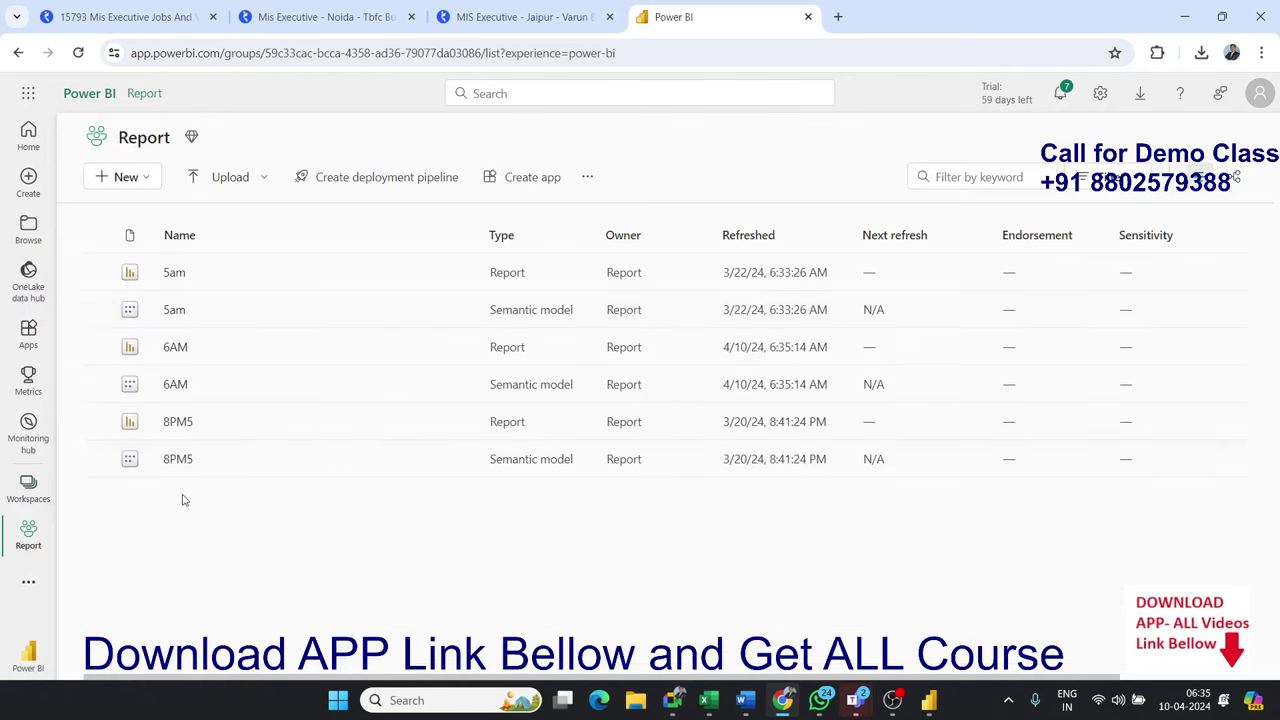
click(176, 349)
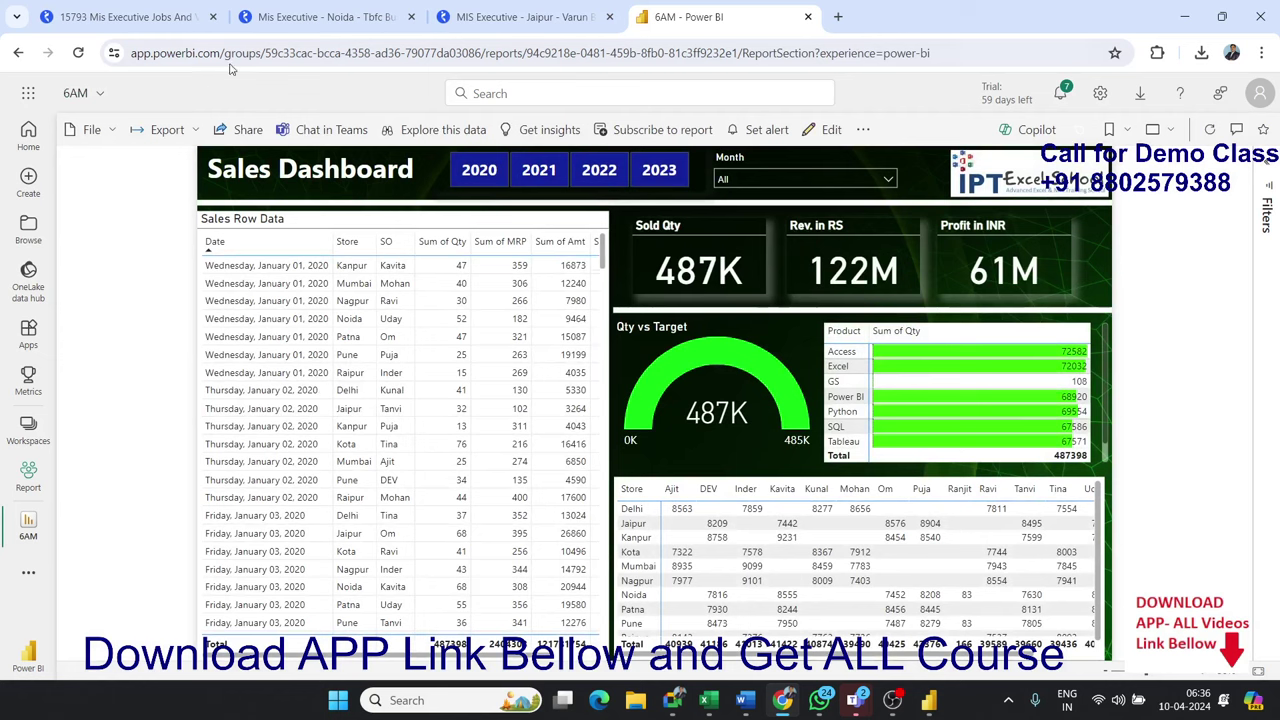
Publish the 6AM report to the web publicly through File > Embed report.
click(115, 130)
mouse_move(121, 288)
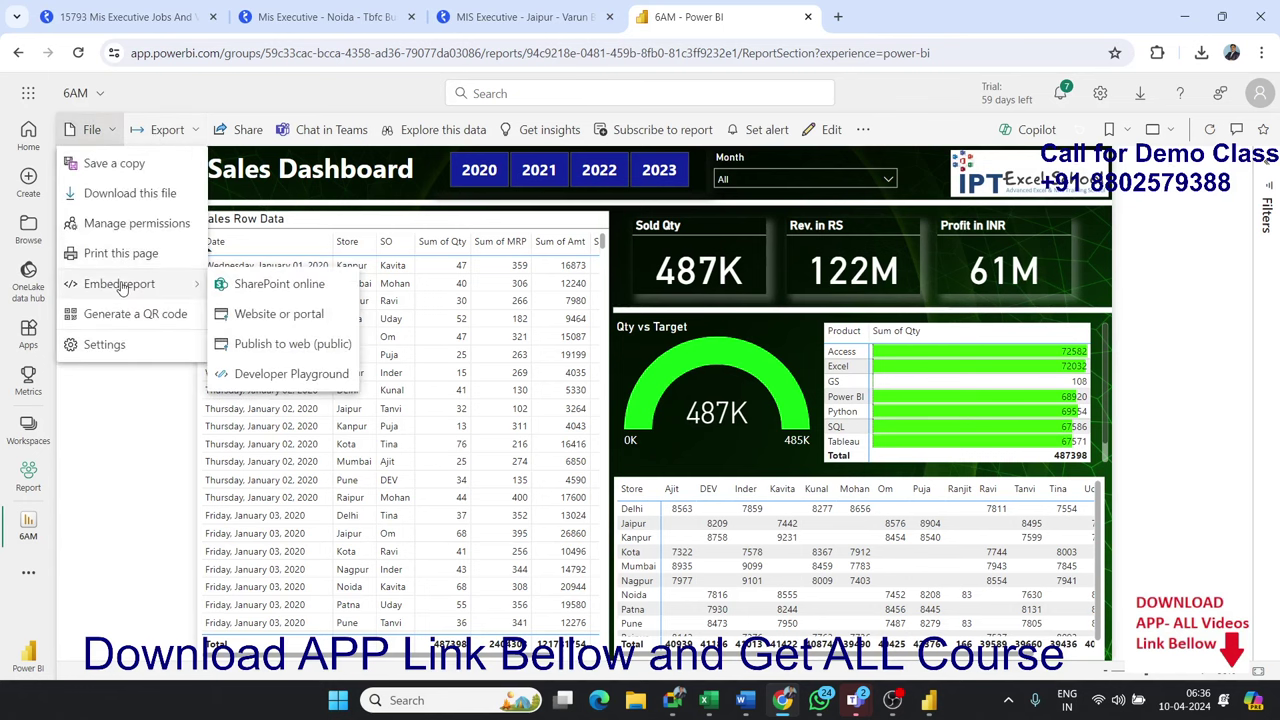
click(251, 345)
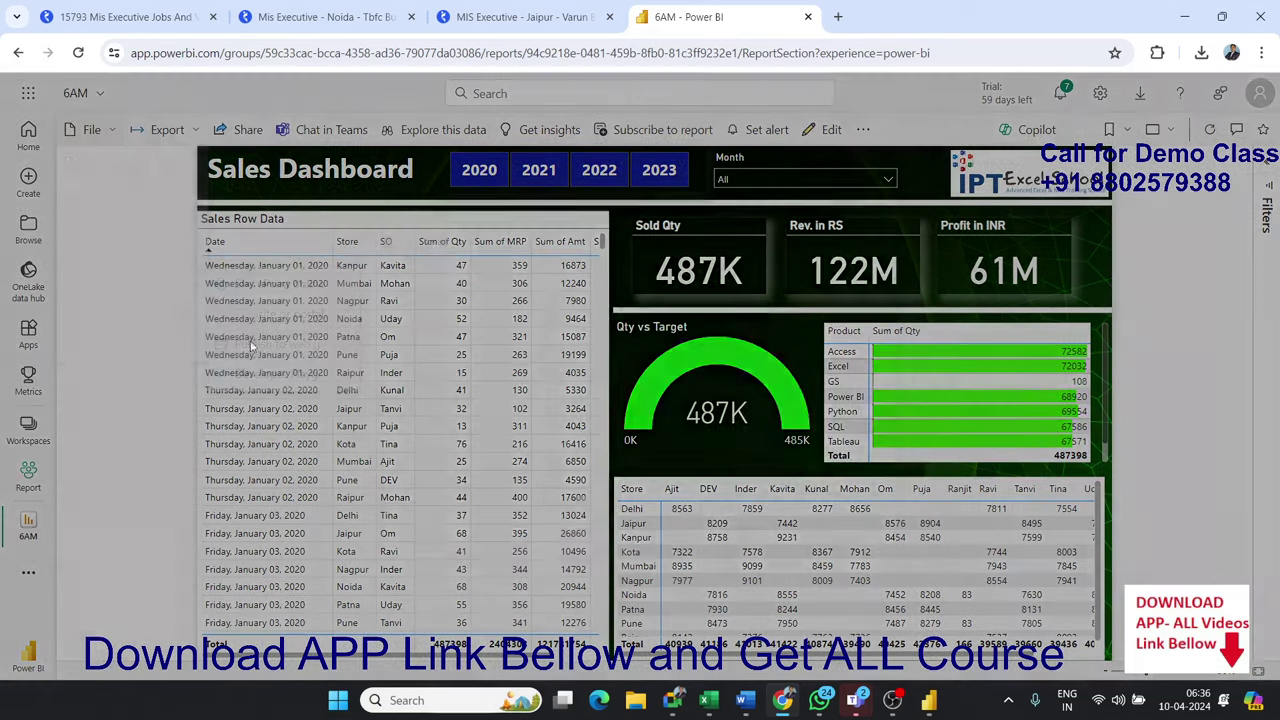
click(740, 493)
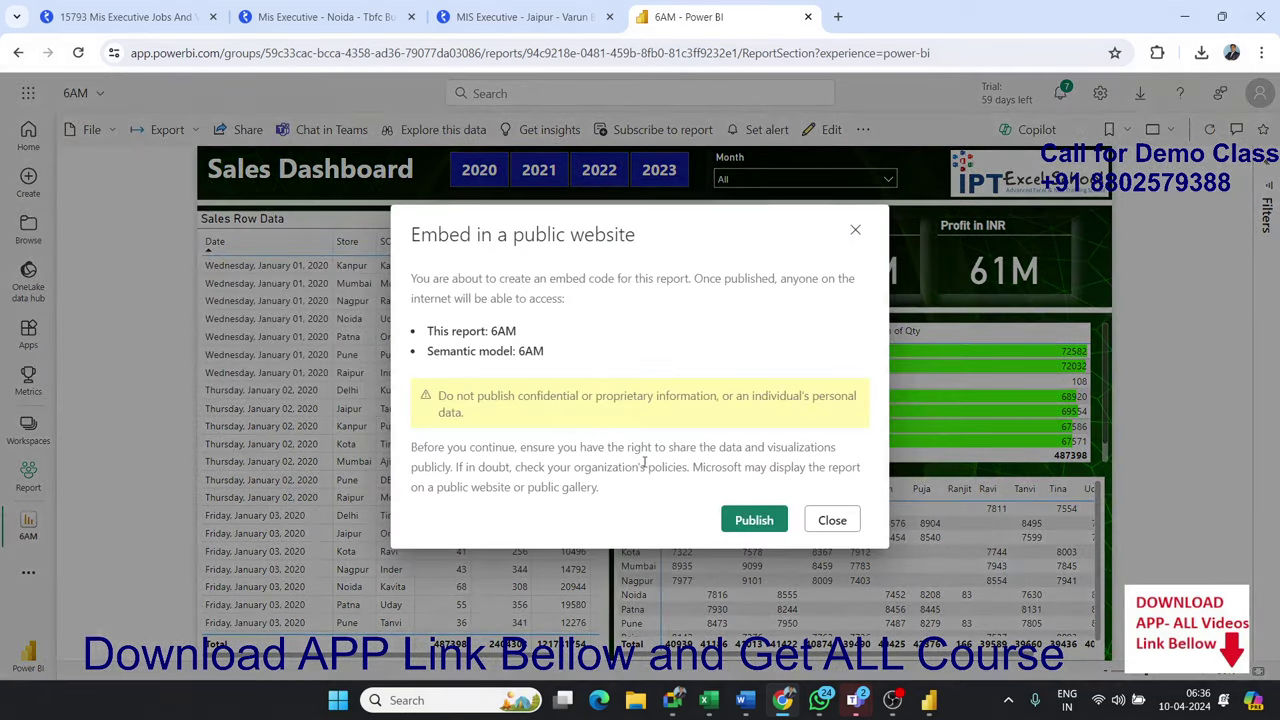
click(752, 518)
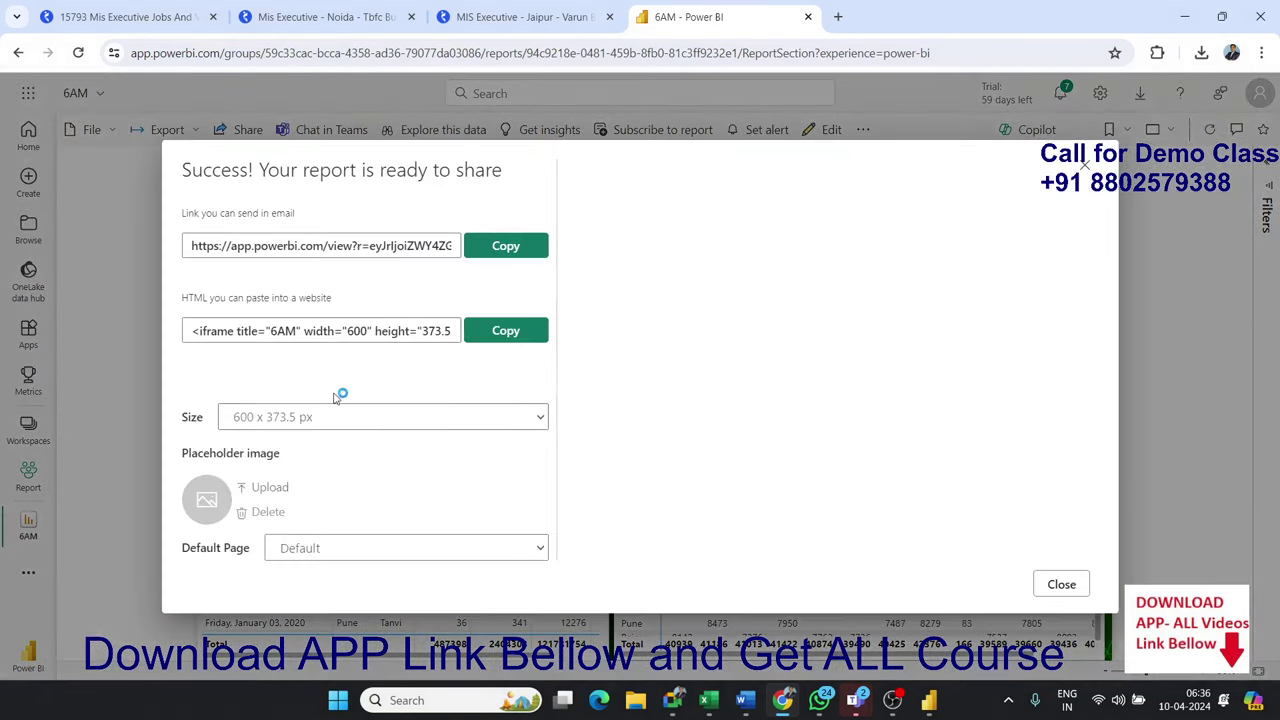
Copy the public report link, send it in a WhatsApp chat and return to Chrome.
click(507, 248)
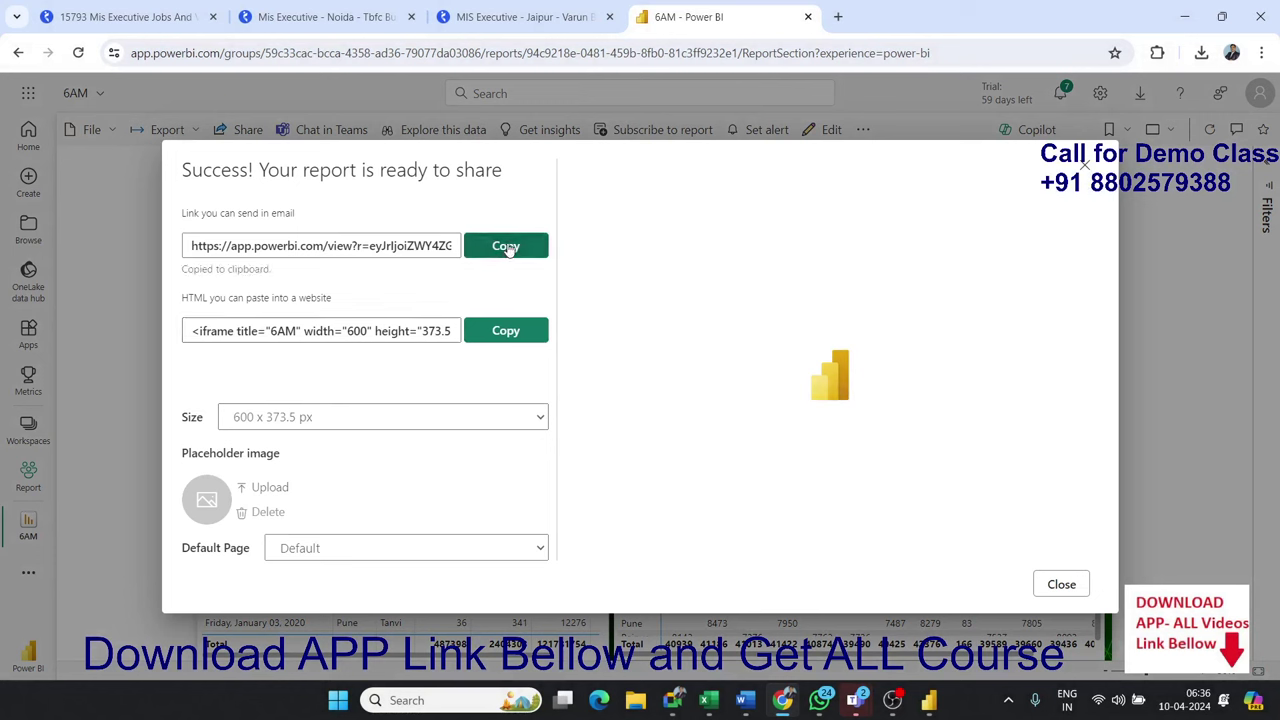
click(821, 700)
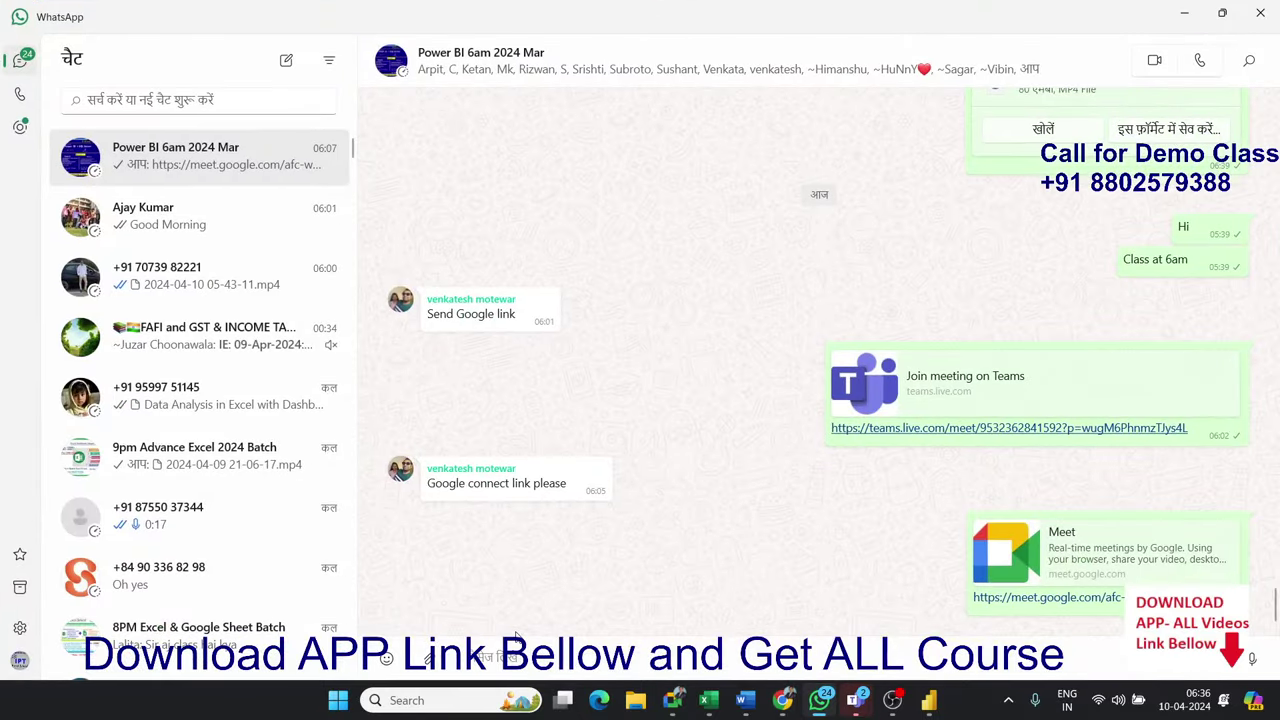
key(ctrl+v)
key(Return)
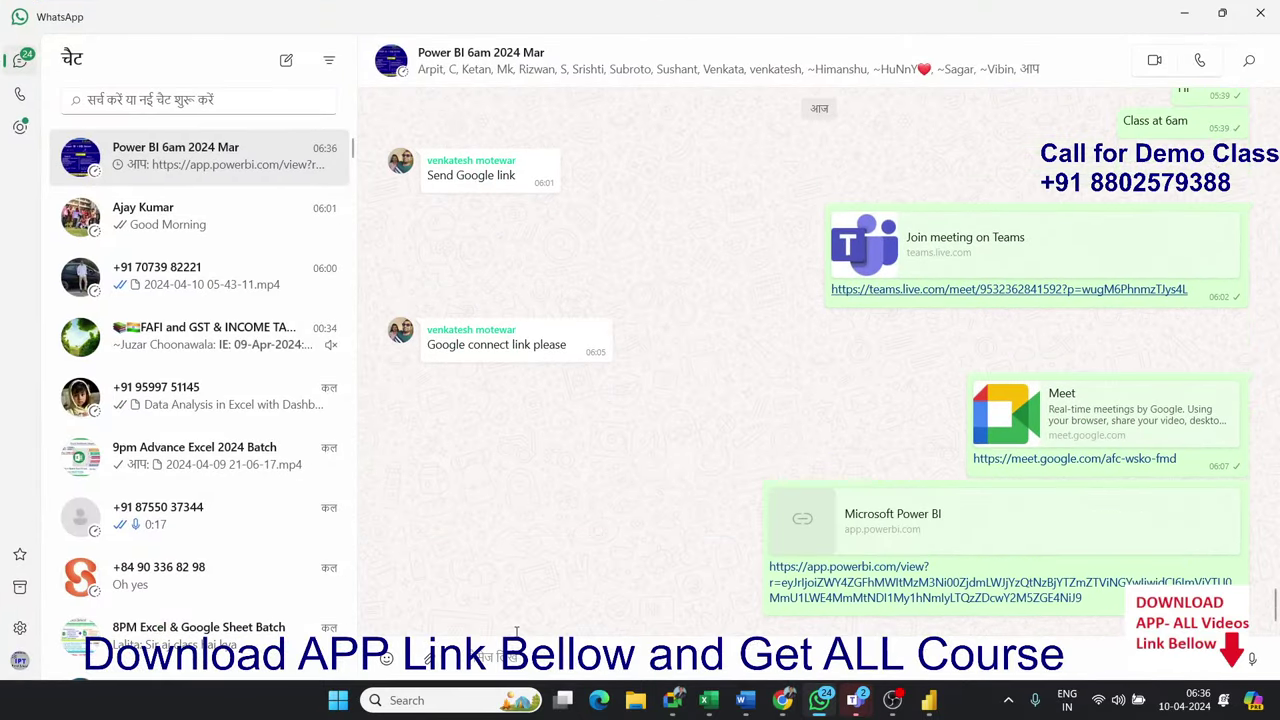
click(783, 700)
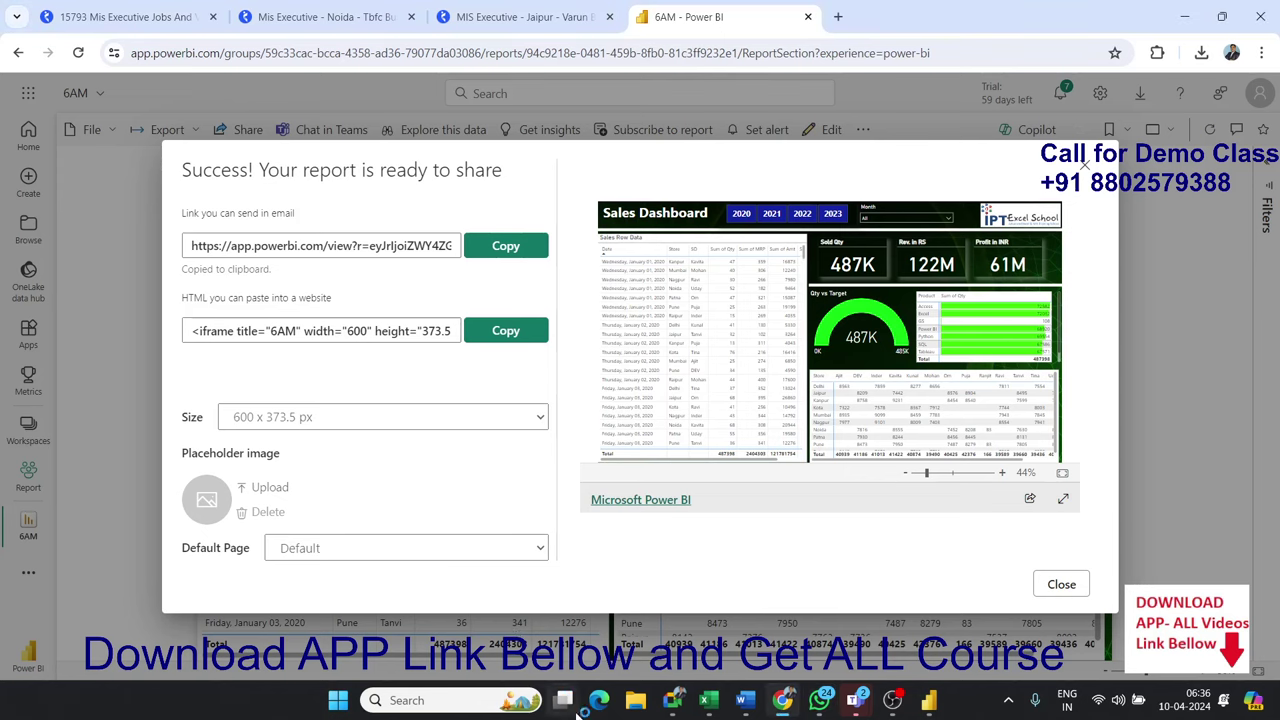
Load the copied public report link in a new browser tab.
click(838, 16)
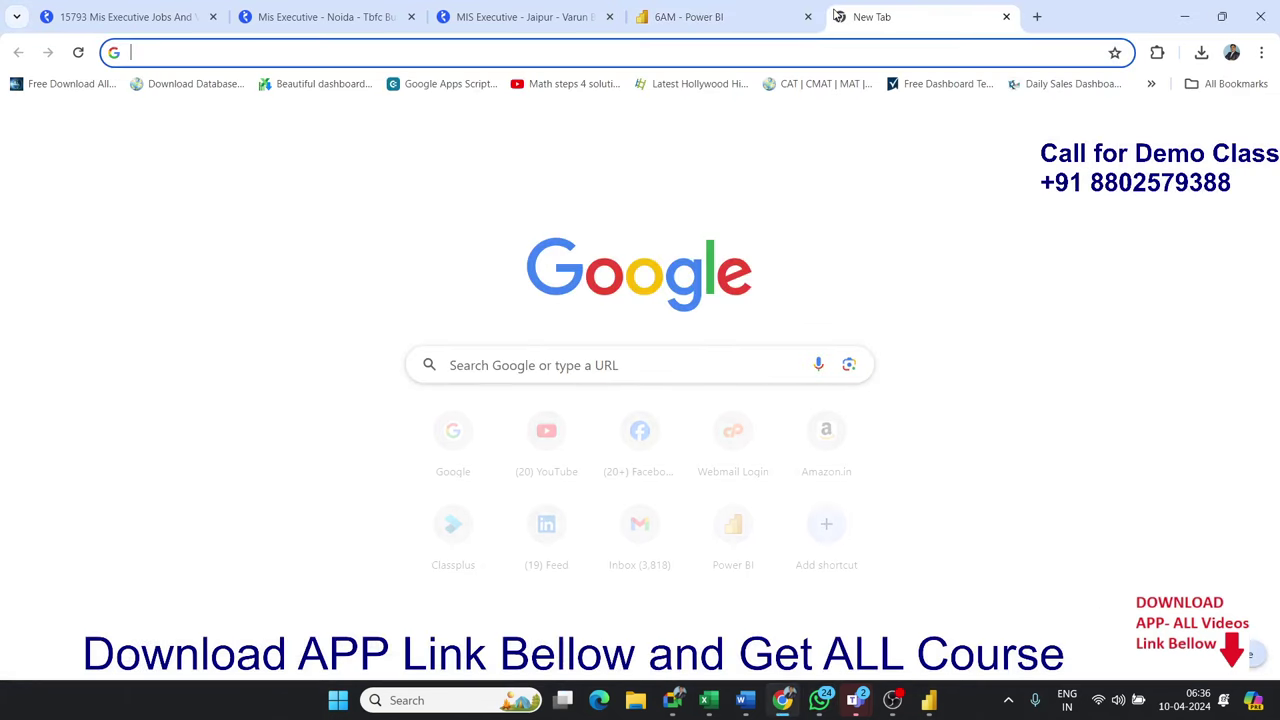
key(ctrl+v)
key(Return)
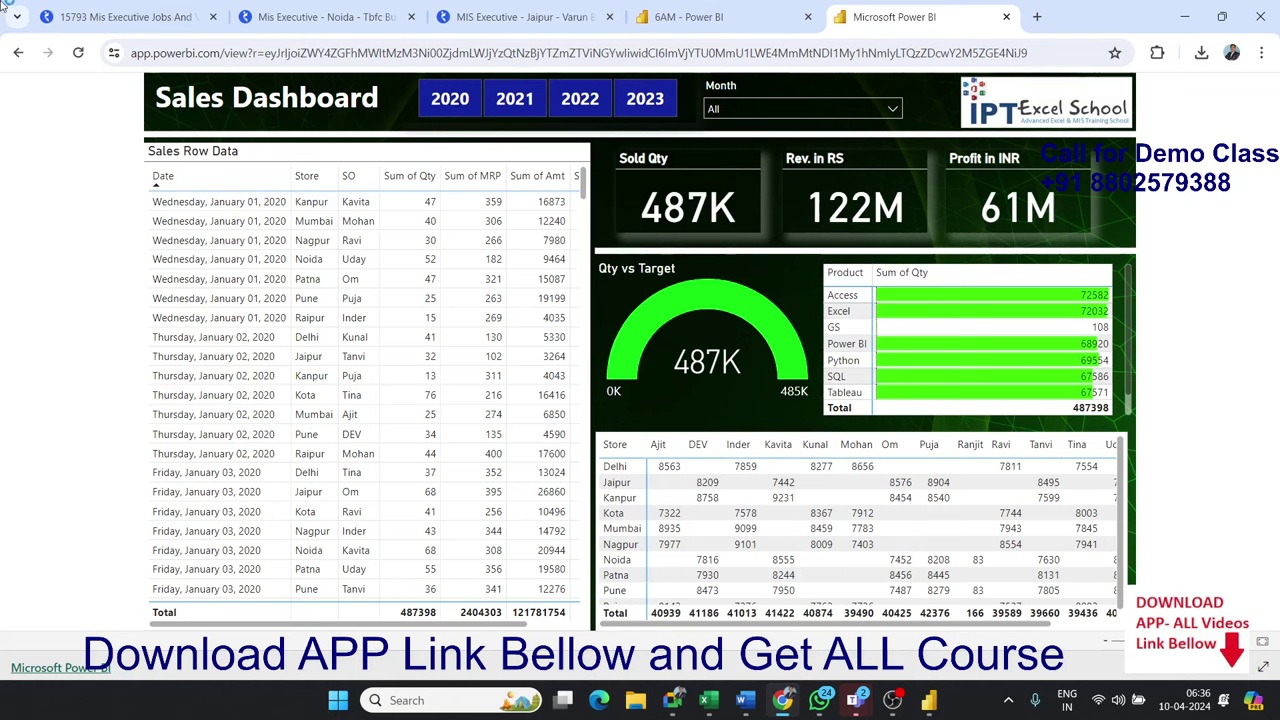
Filter the public dashboard to 2020, check the Month list, then close the 6AM share dialog.
click(447, 108)
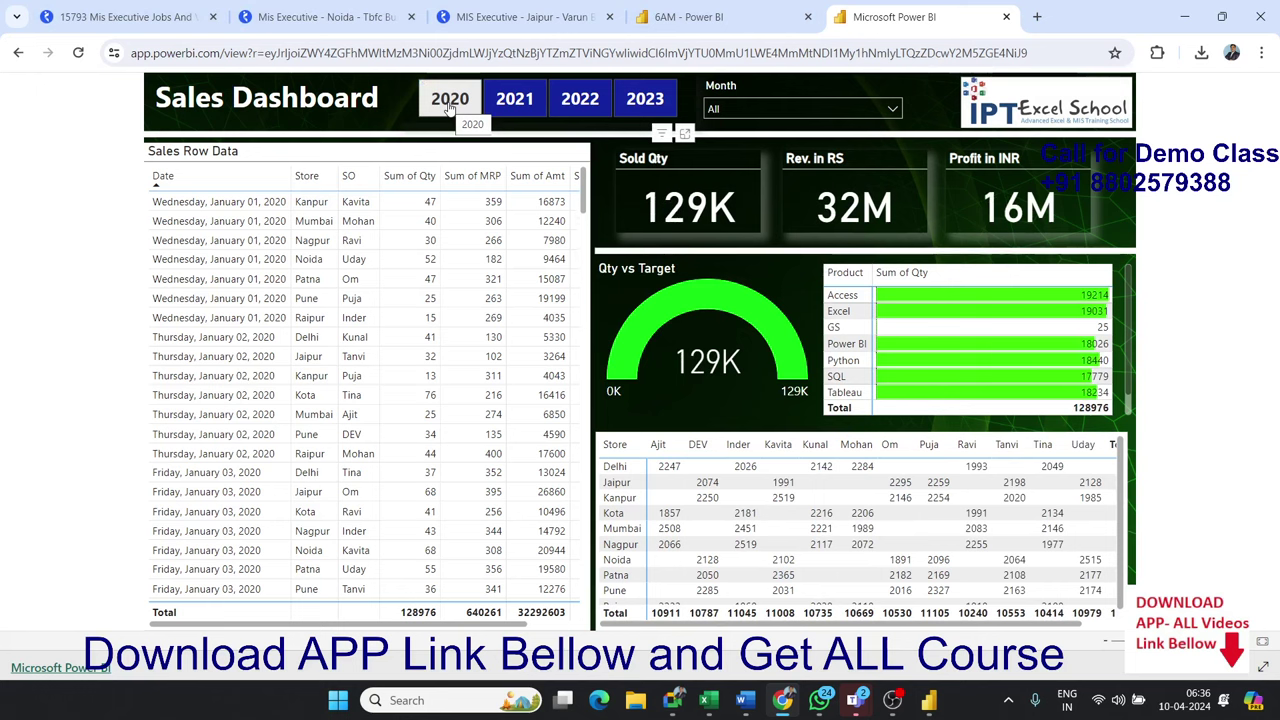
click(890, 110)
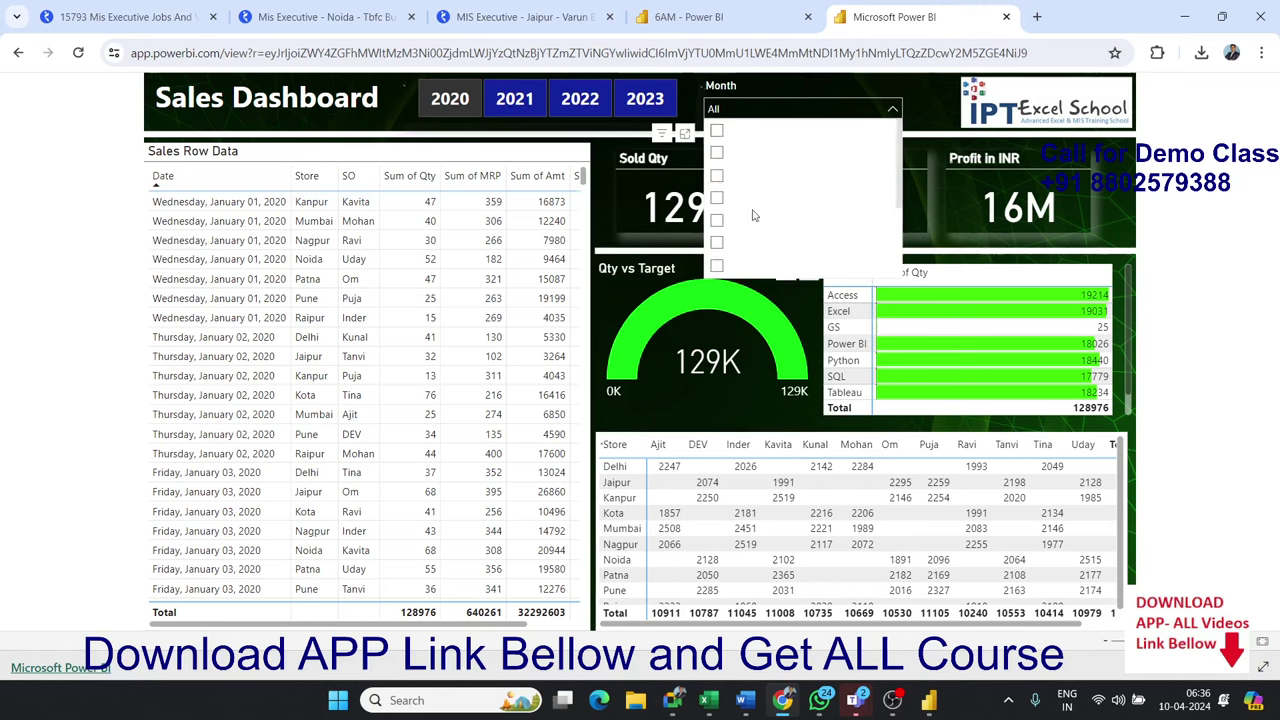
click(891, 108)
click(745, 110)
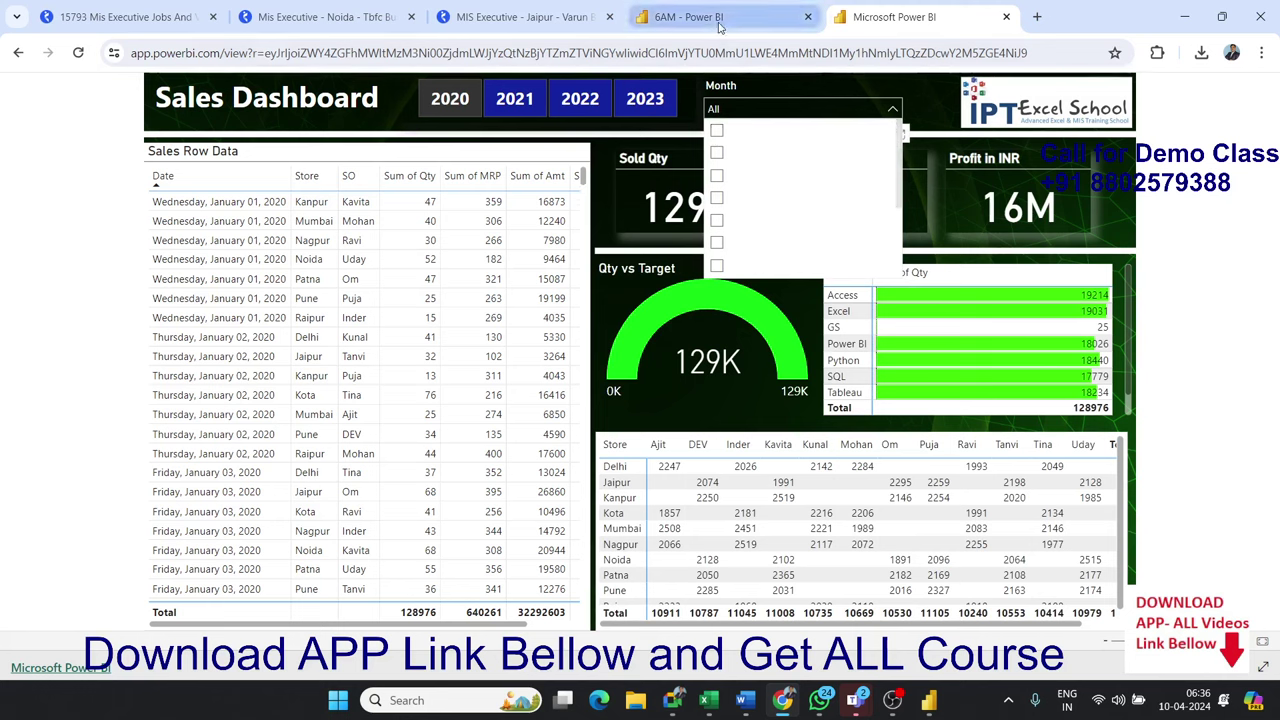
click(690, 17)
click(1078, 589)
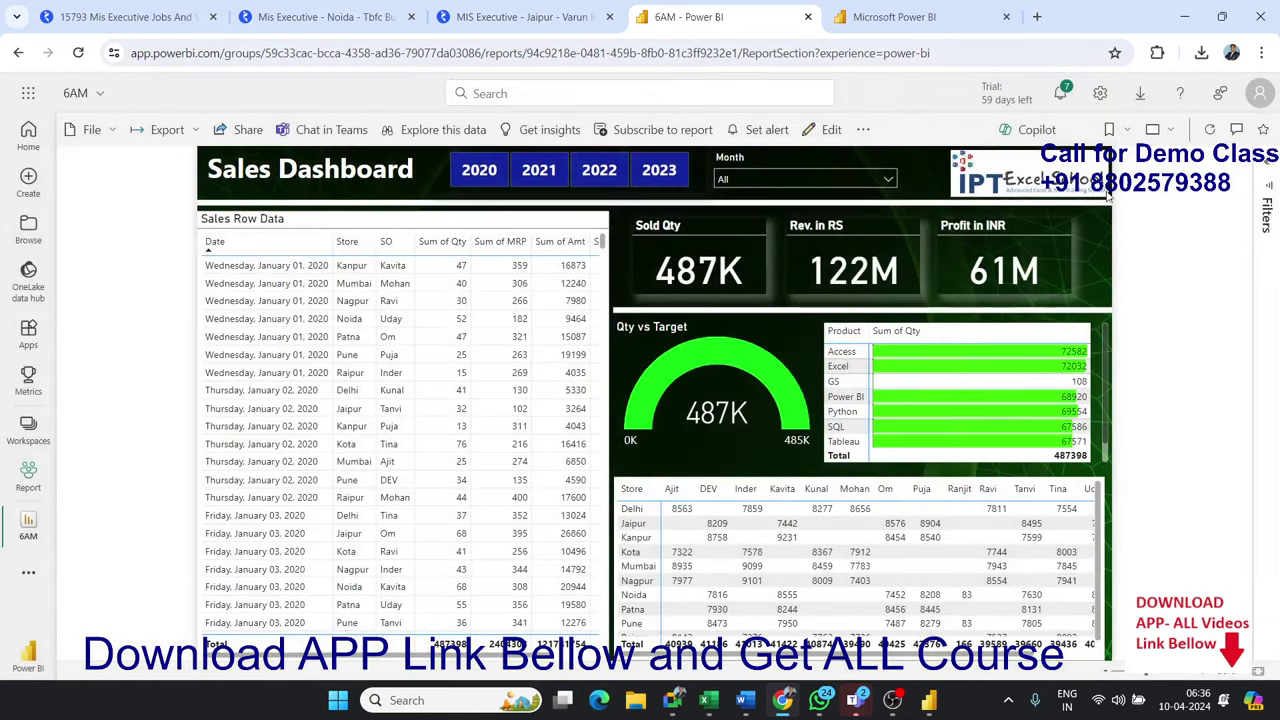
Put the 6AM report into edit mode and select the Month slicer.
click(839, 138)
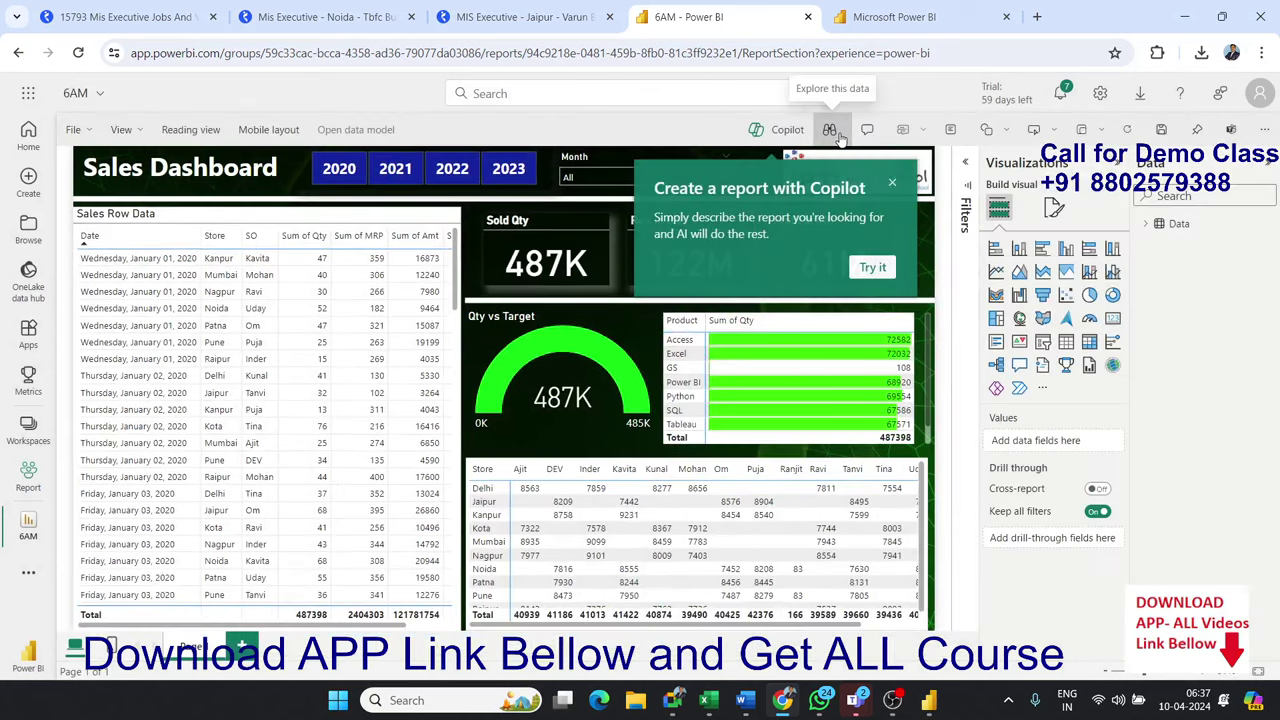
click(892, 184)
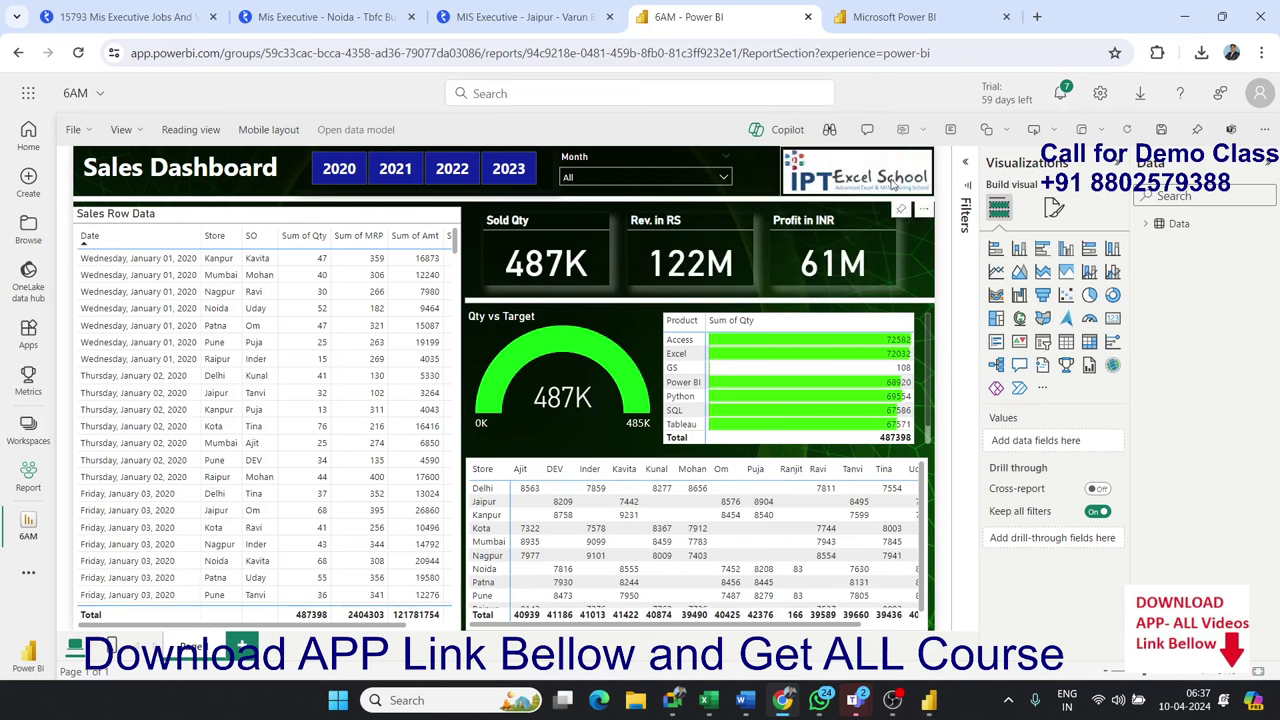
click(656, 174)
click(656, 160)
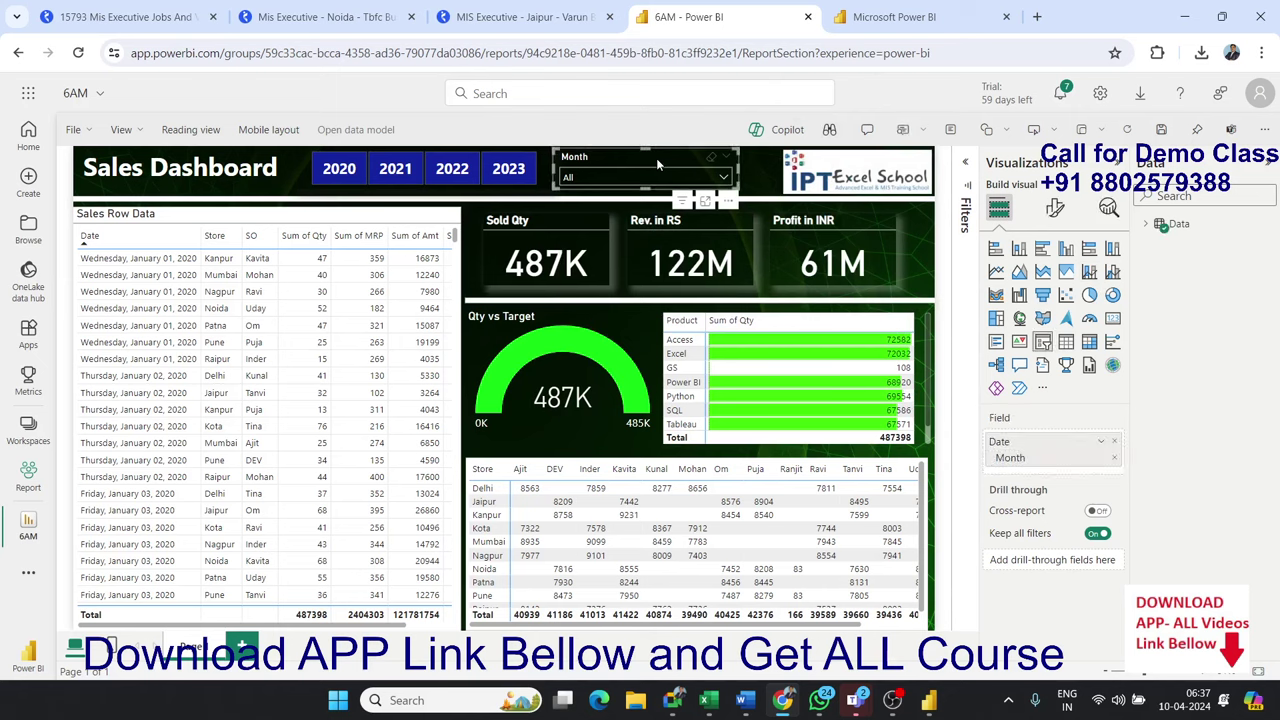
Set the Month slicer's Values font colour to light grey.
click(1055, 212)
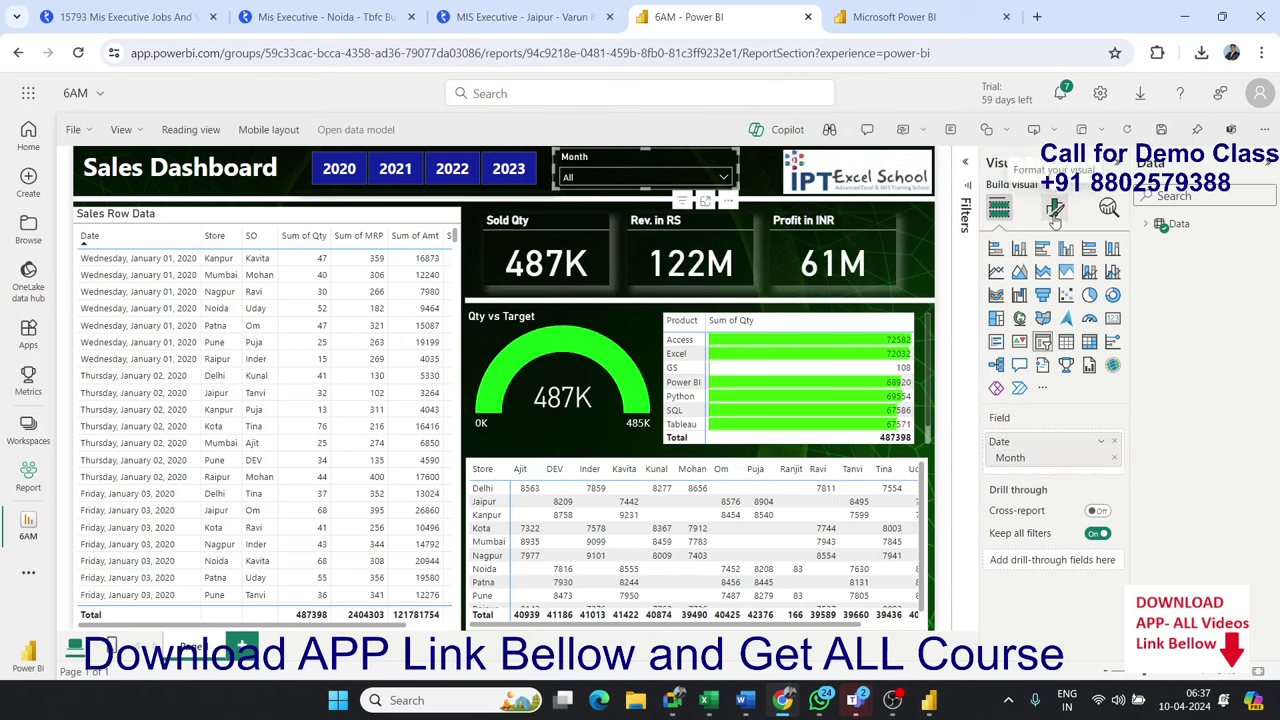
click(1108, 356)
click(1013, 390)
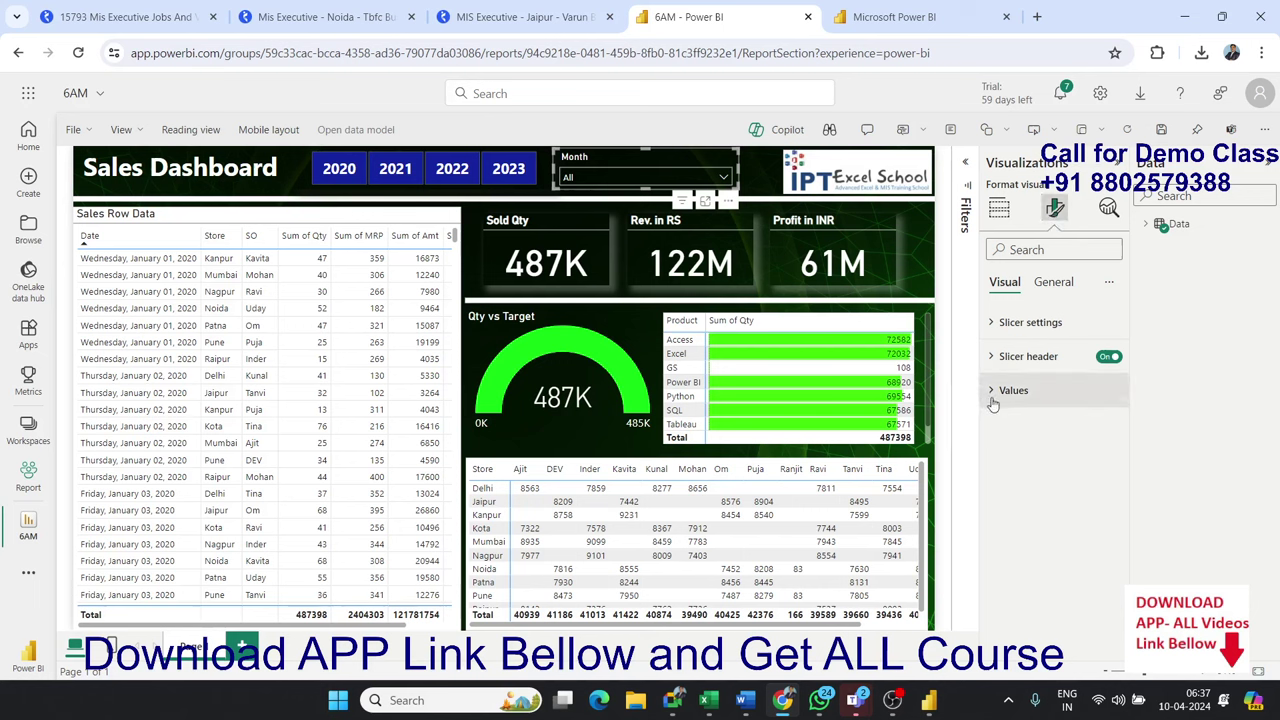
scroll(1027, 563, down, 2)
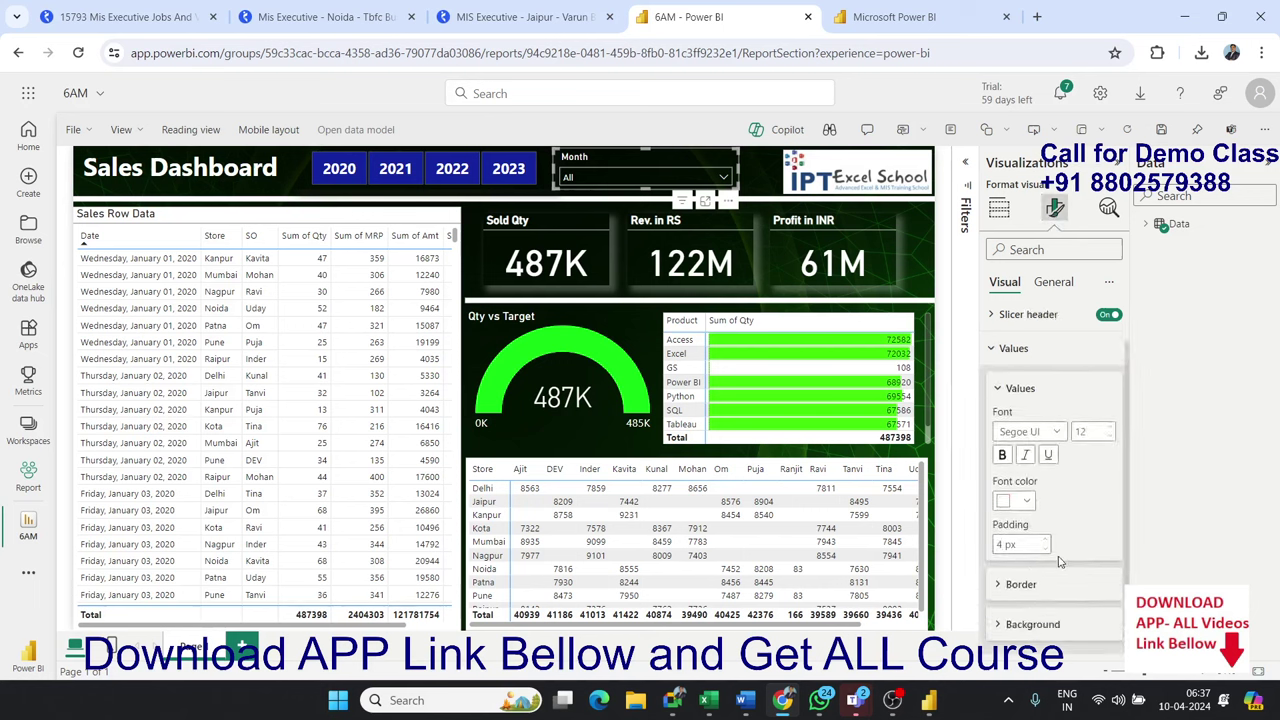
click(1020, 480)
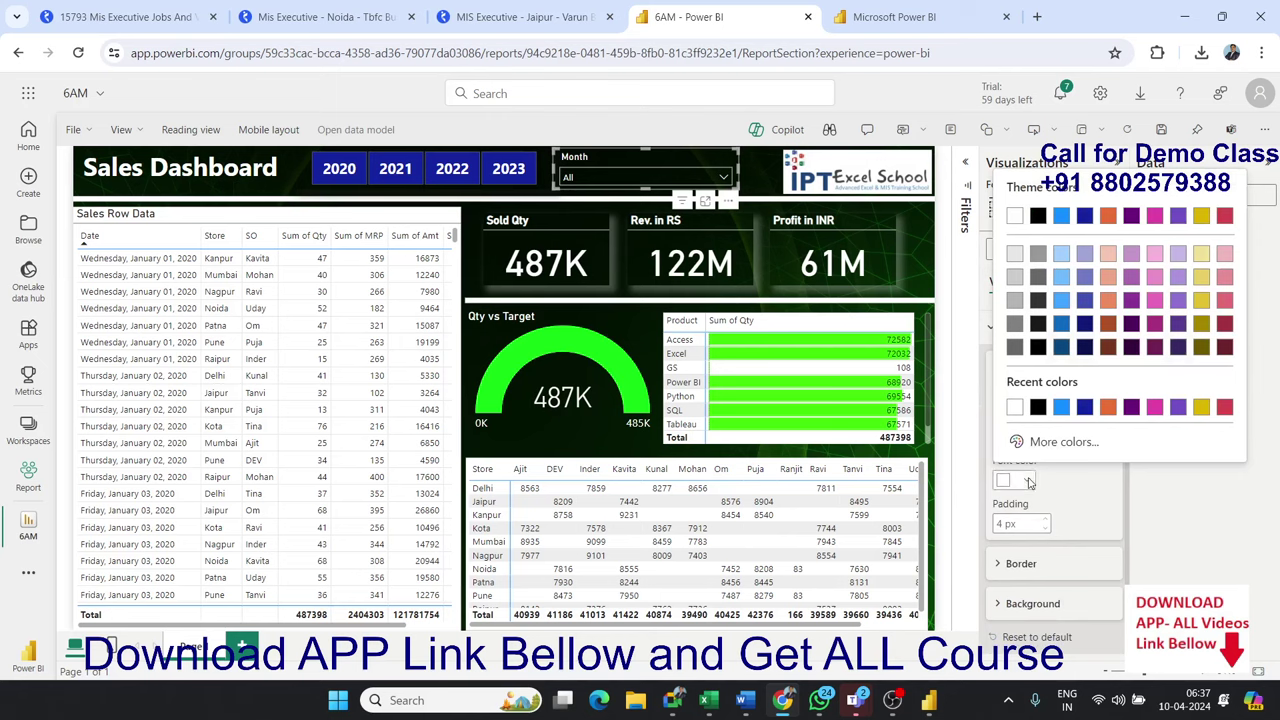
click(1018, 277)
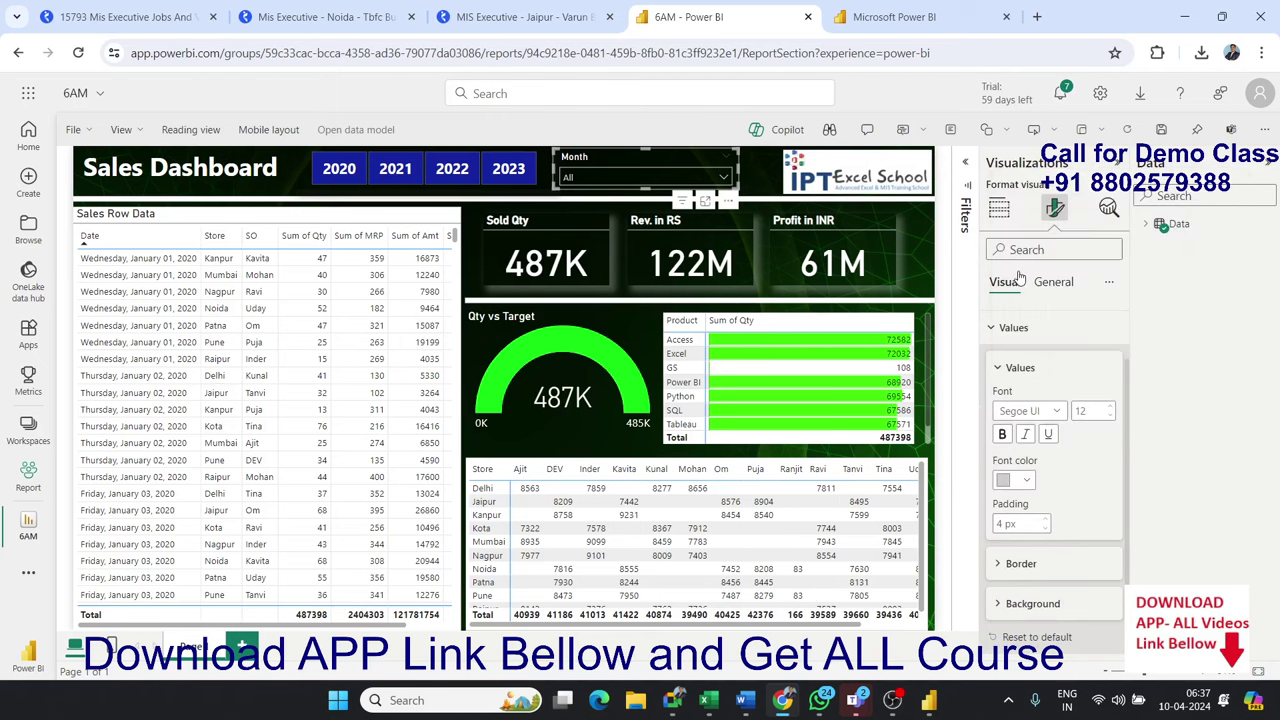
Check the Month list styling and open the slicer's background colour settings.
click(726, 178)
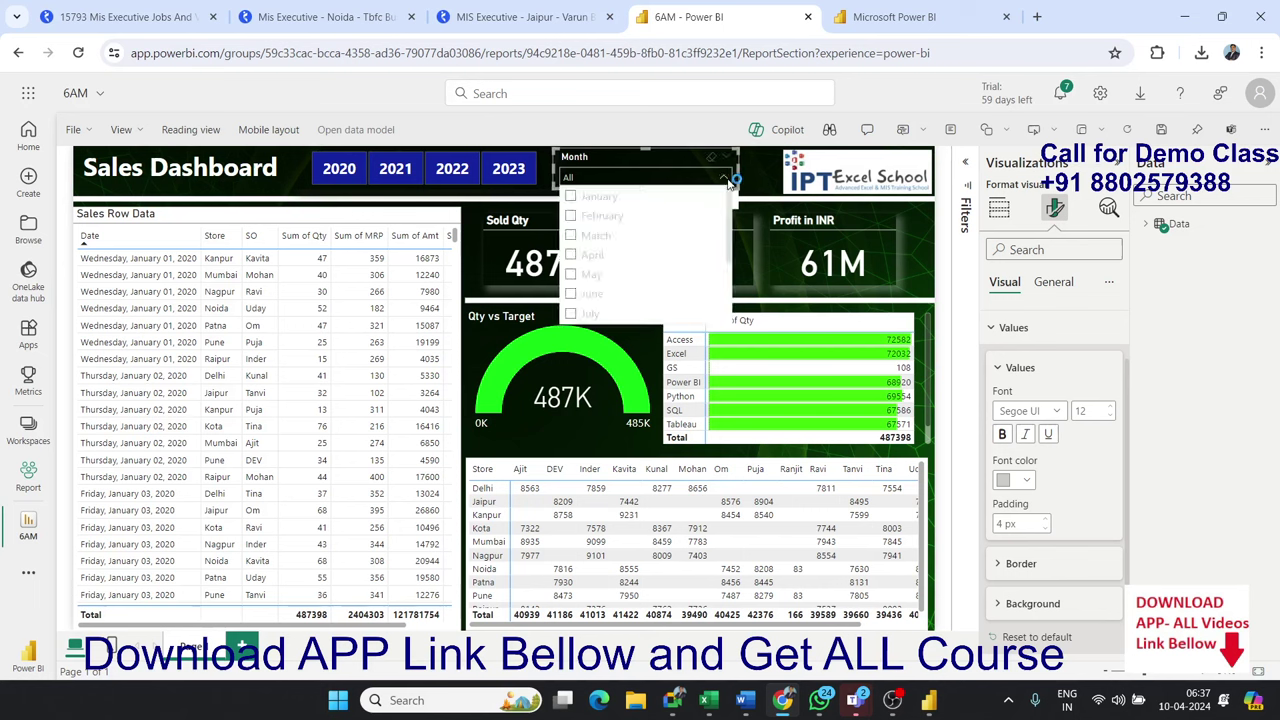
click(726, 178)
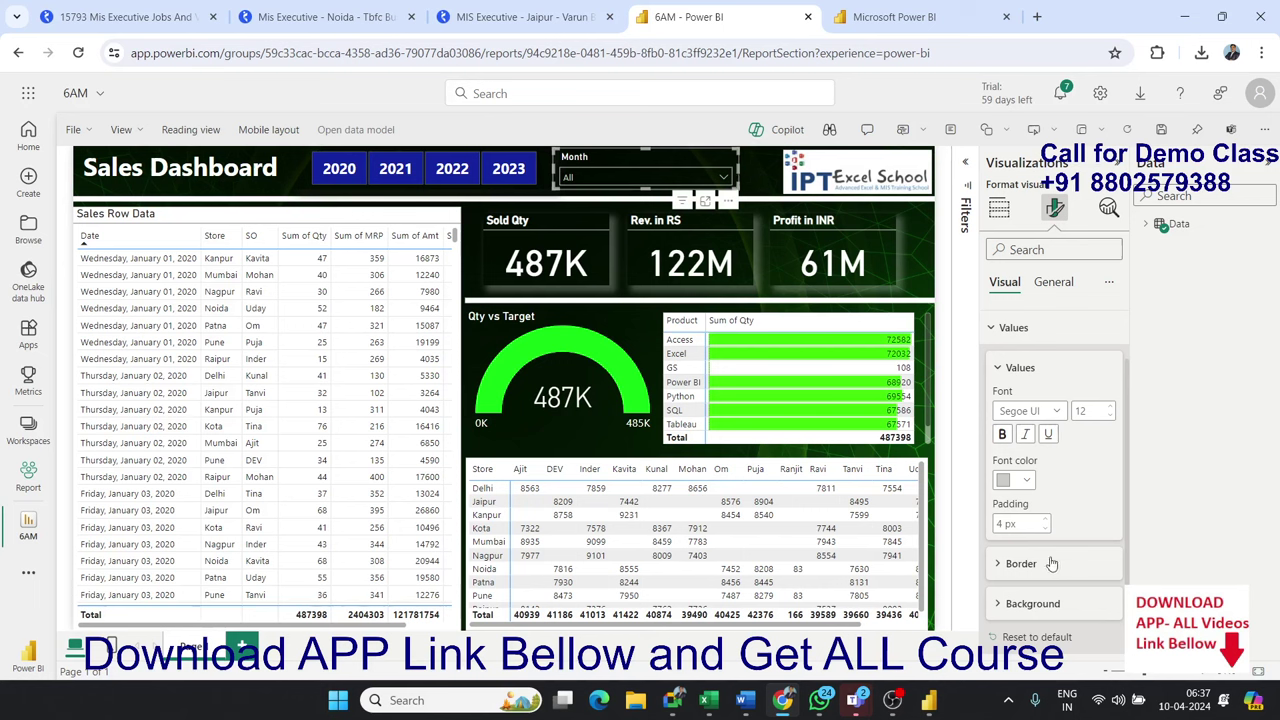
click(999, 604)
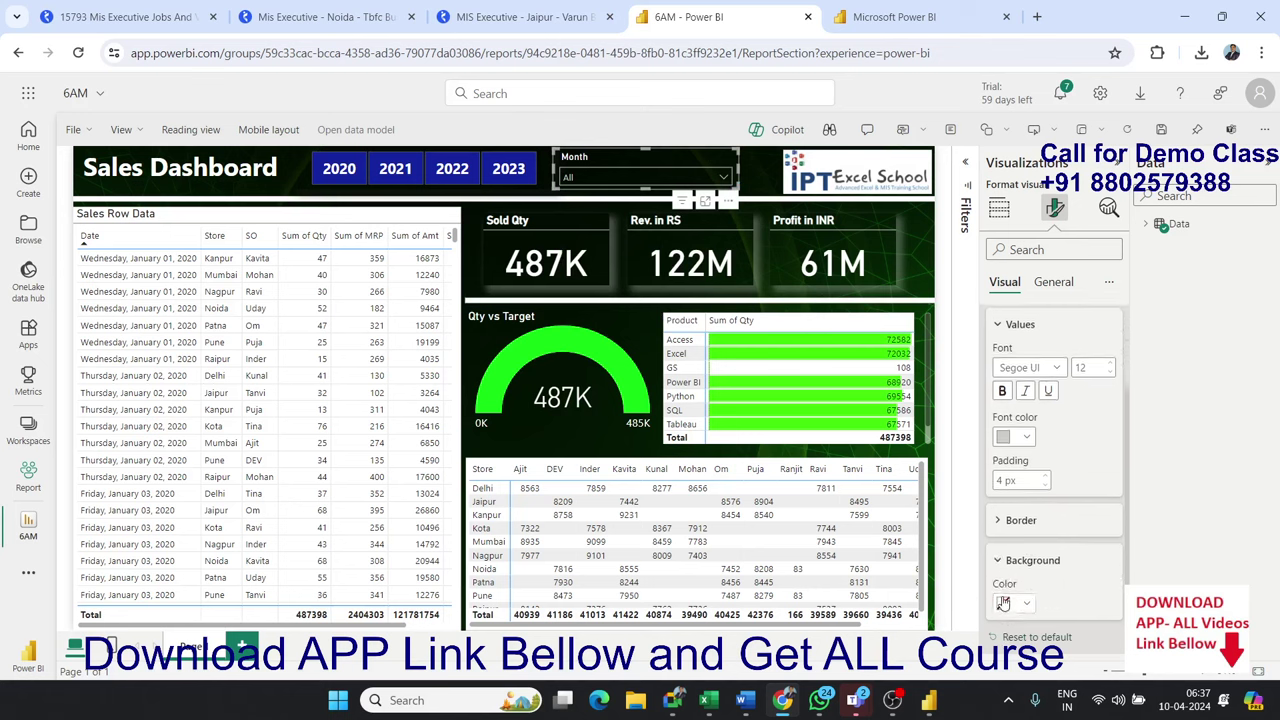
click(1008, 605)
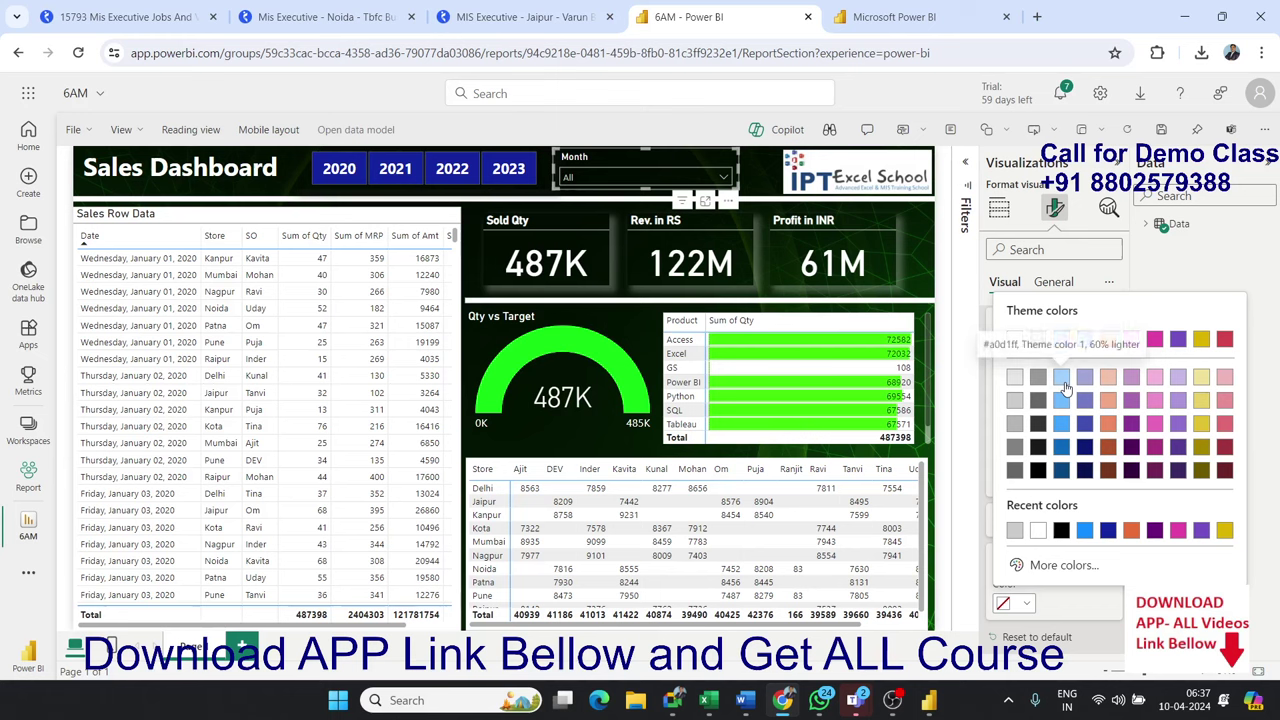
Try a light blue, then white, background on the Month slicer and check the list.
click(1062, 379)
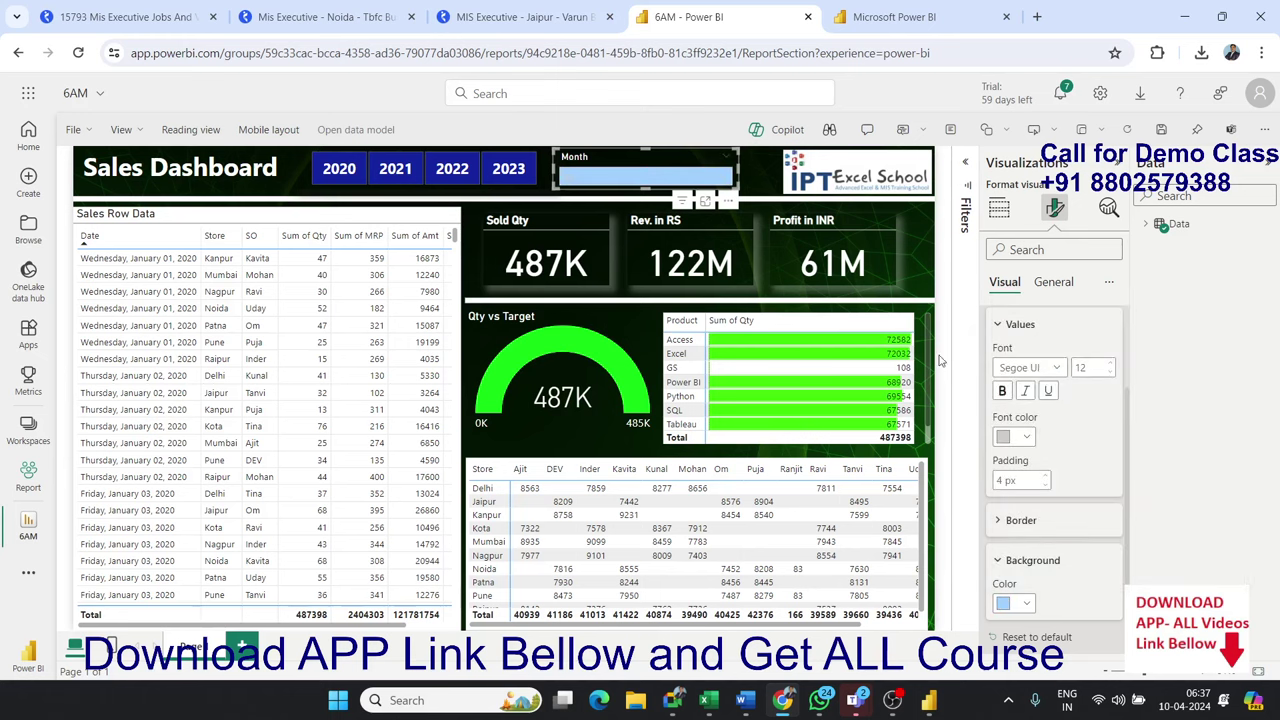
click(1025, 603)
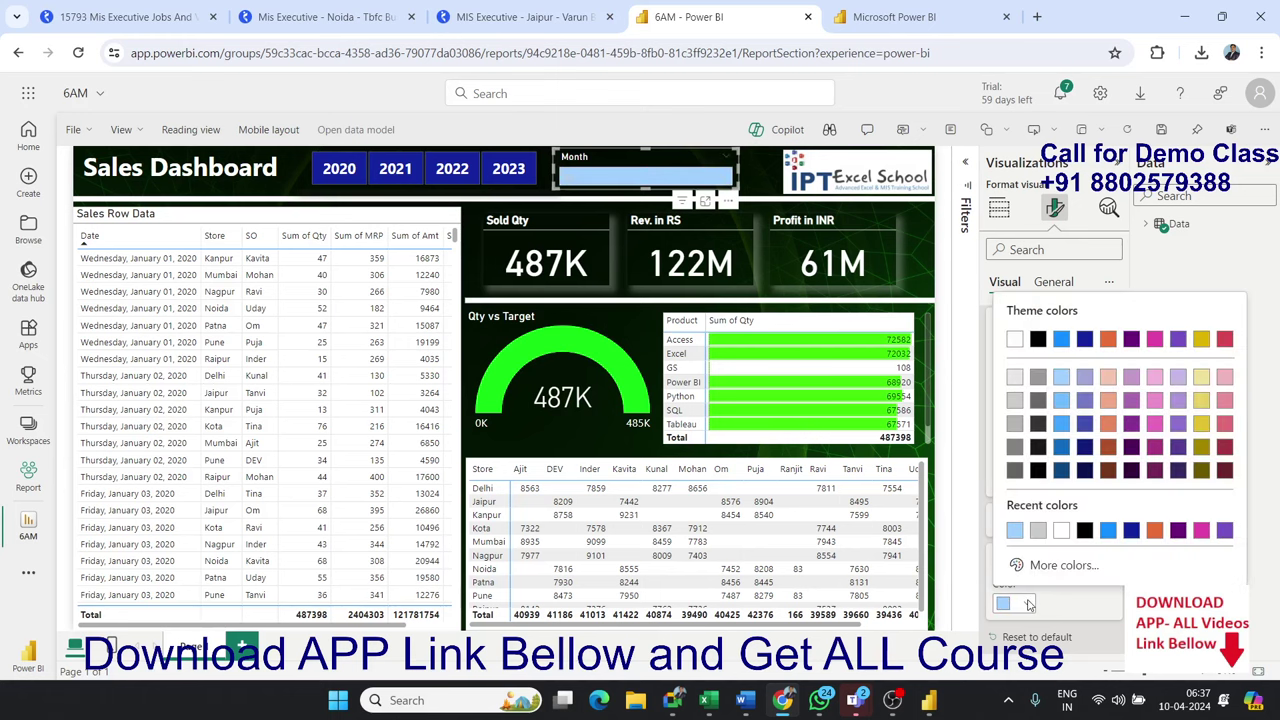
click(1015, 339)
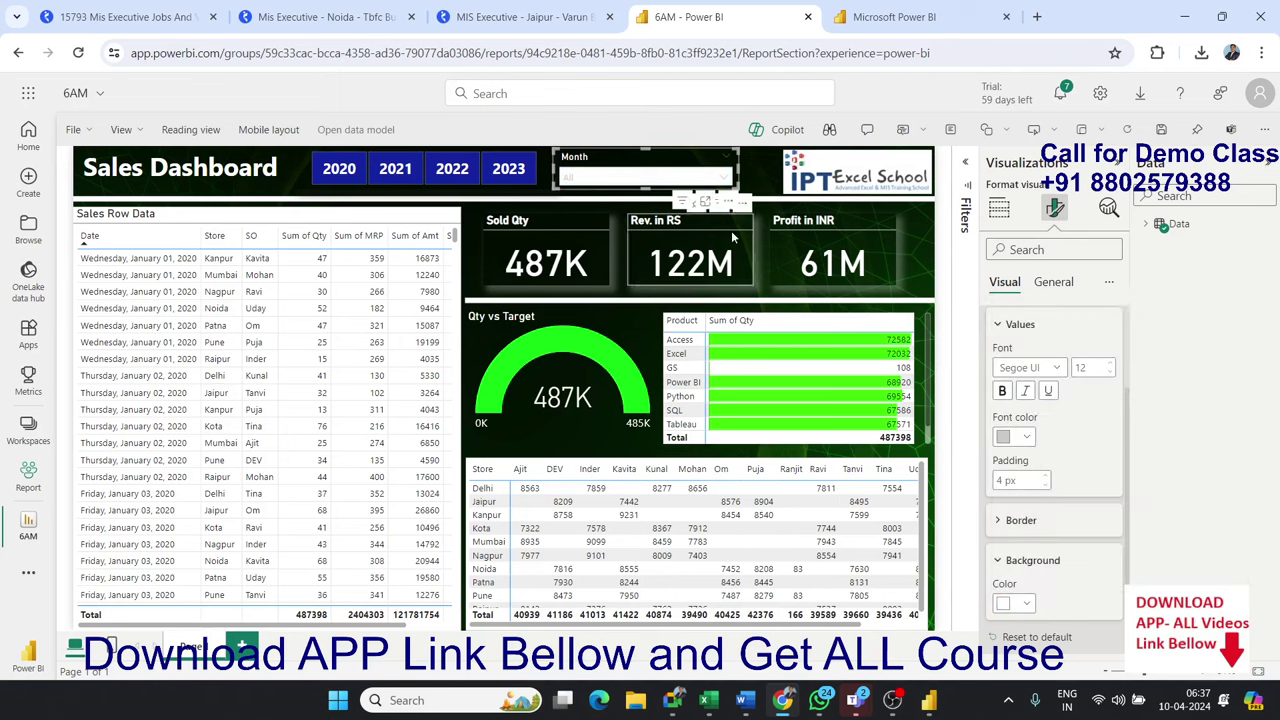
click(720, 183)
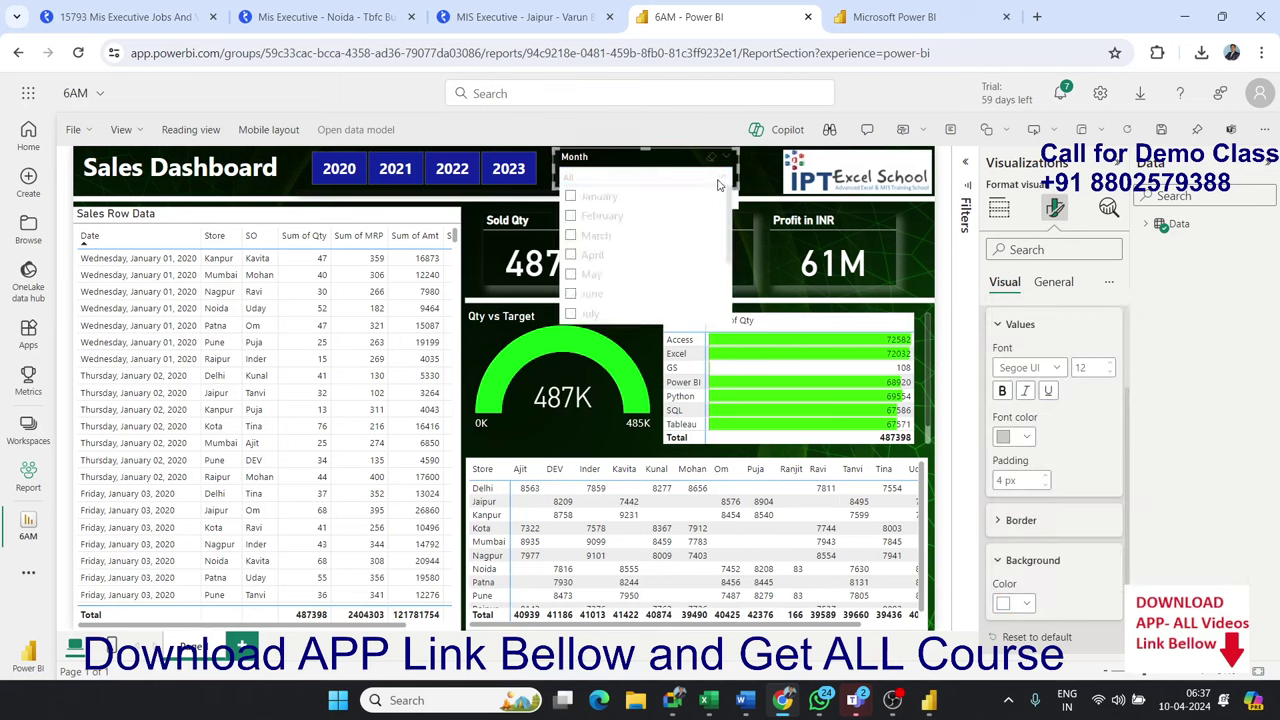
click(720, 183)
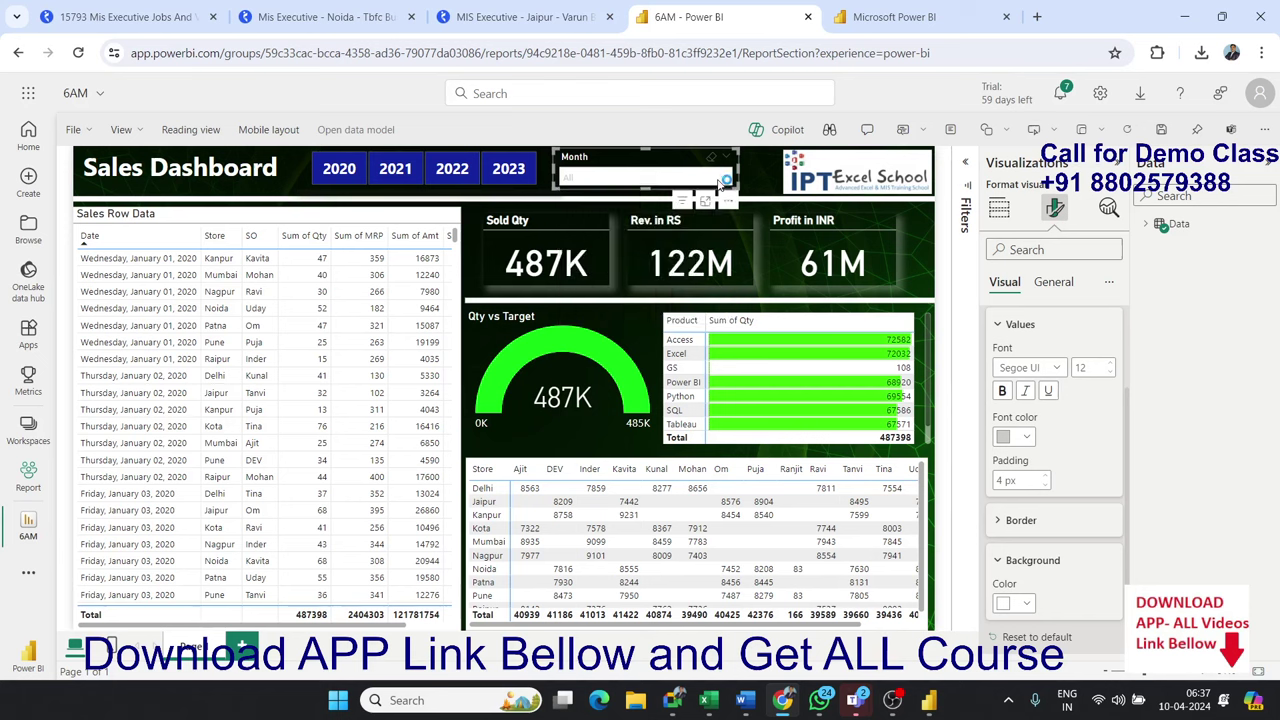
Reset the Month slicer's formatting to default and check the Month list.
click(1023, 605)
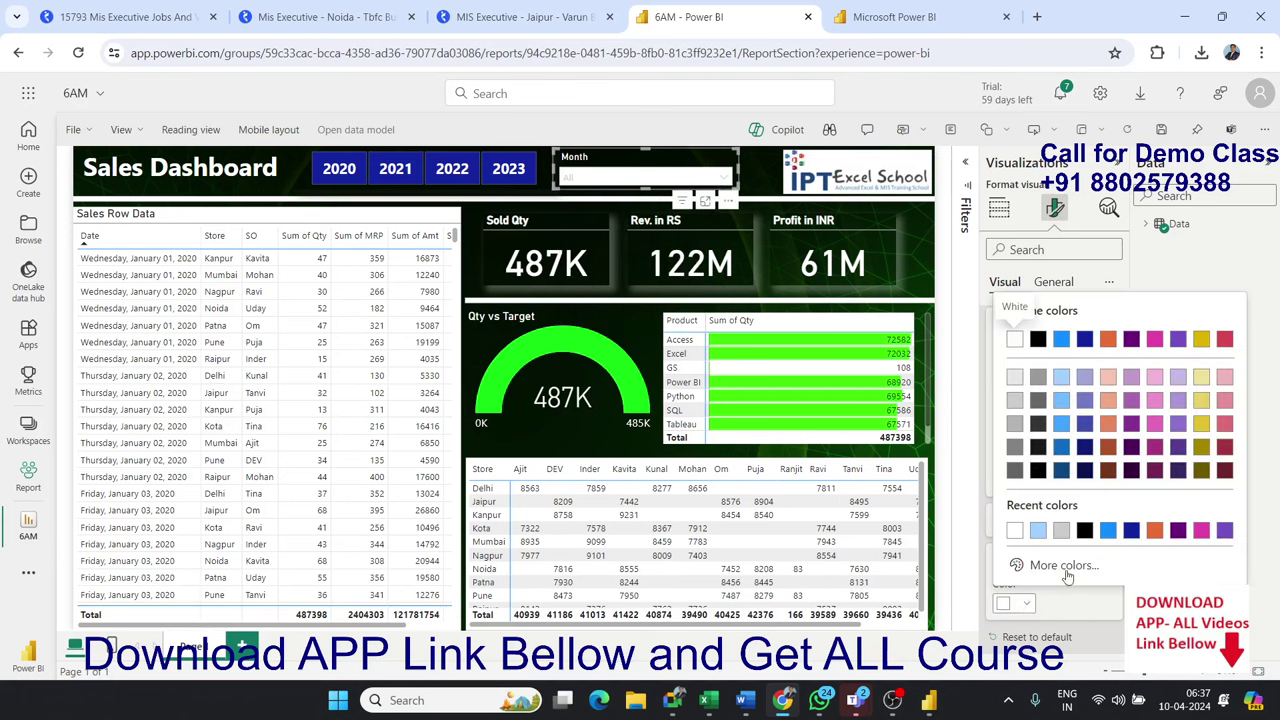
click(1083, 608)
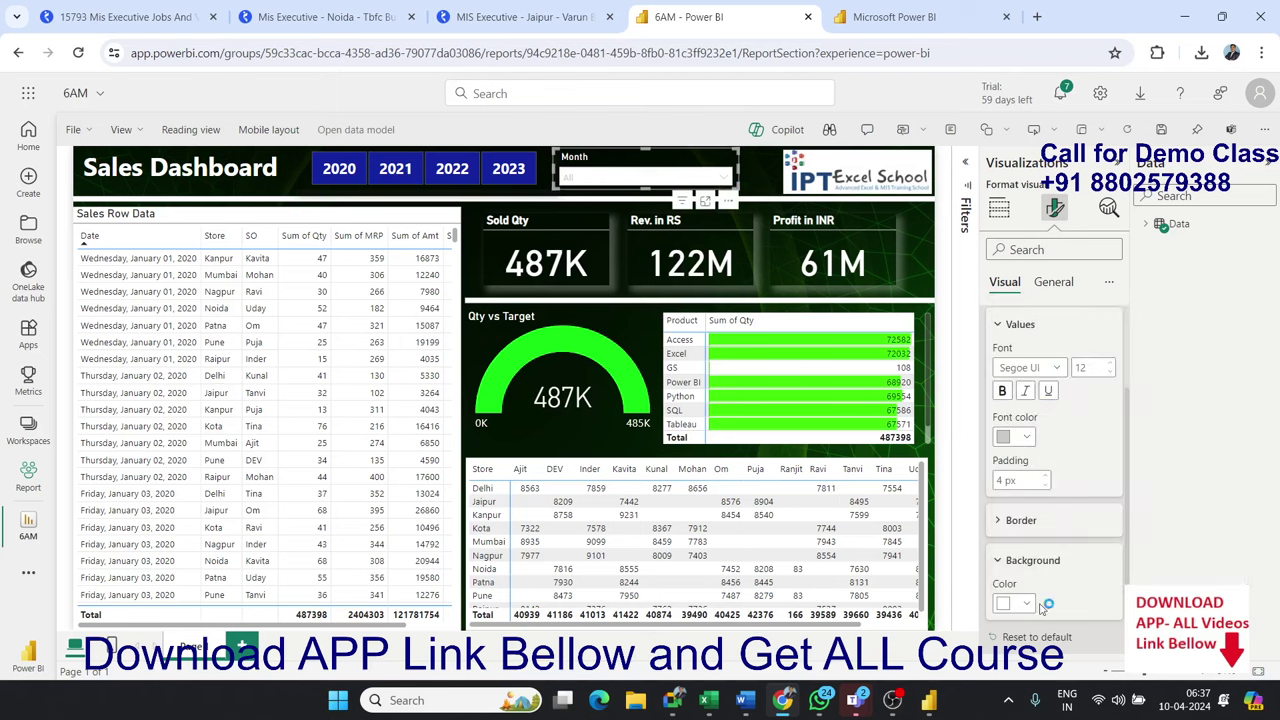
click(1036, 637)
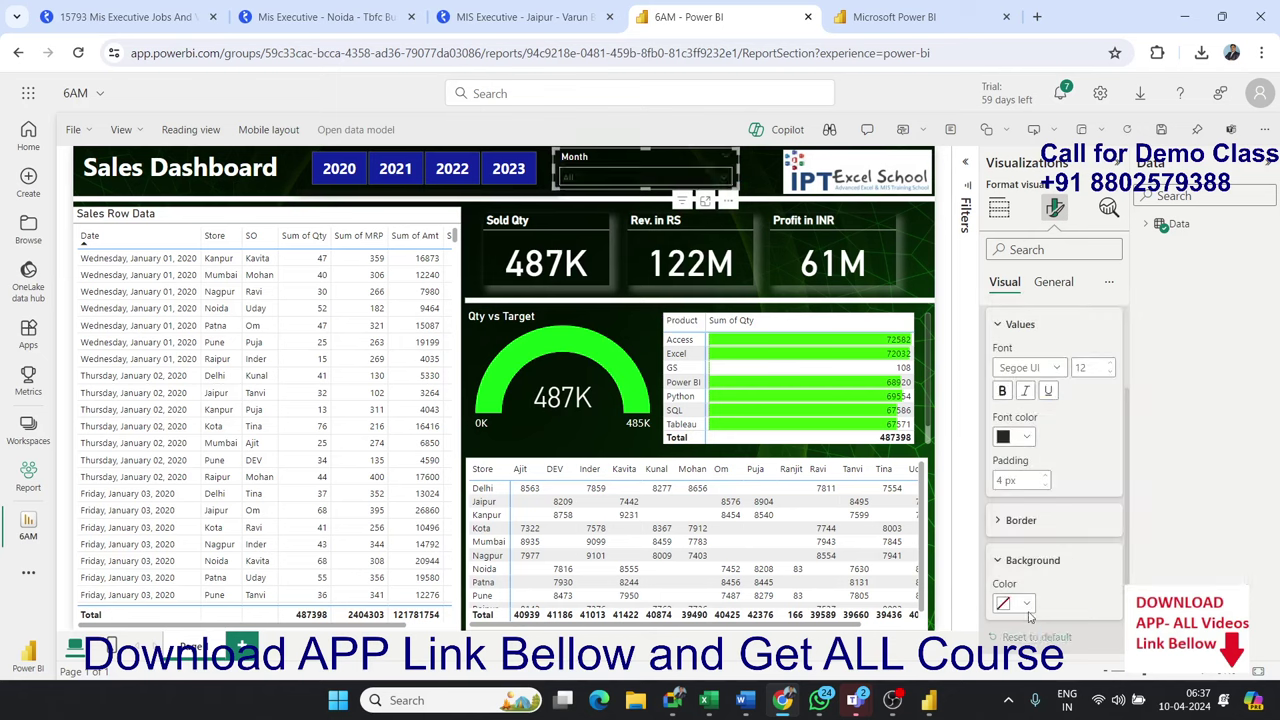
click(730, 184)
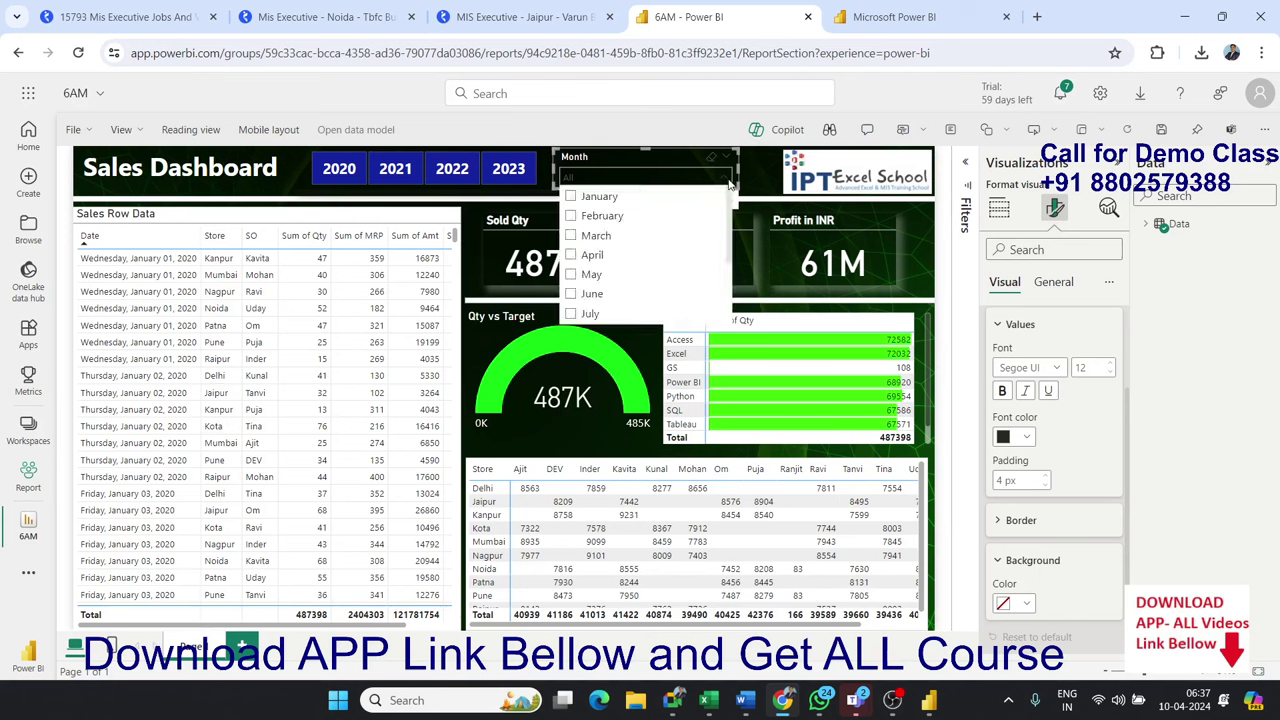
click(730, 184)
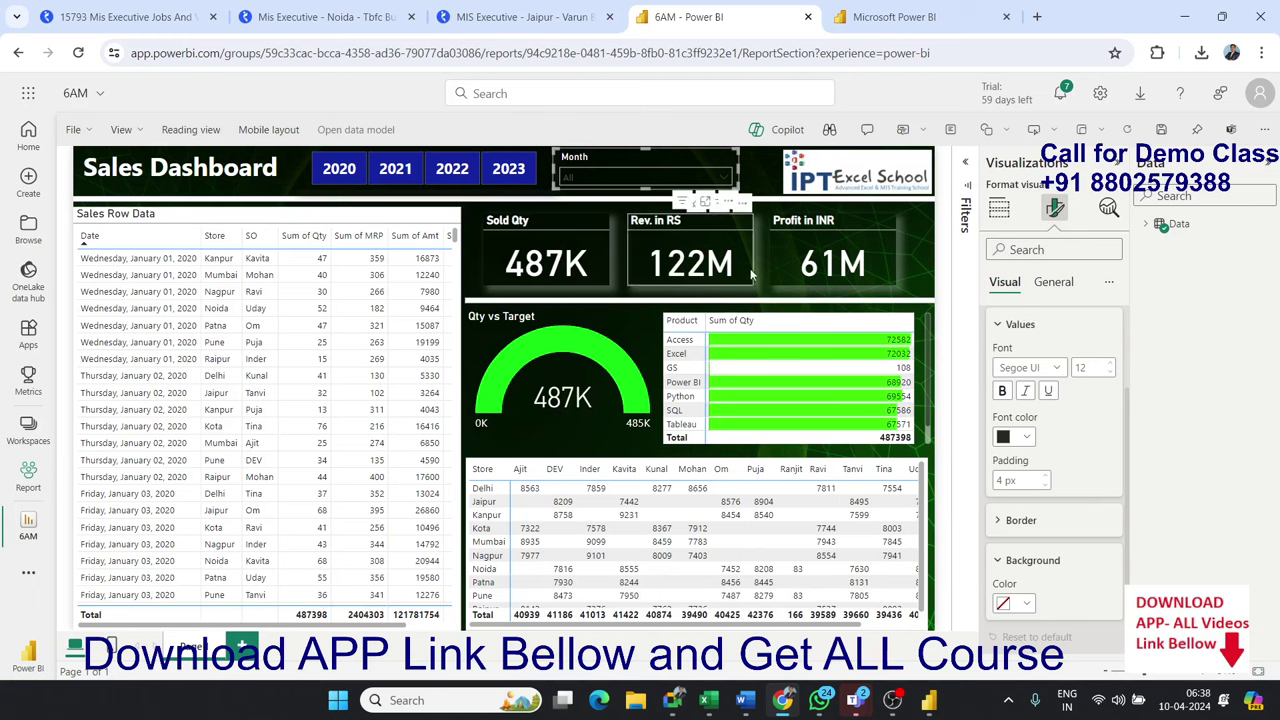
Save the report and reload the published report tab.
click(76, 130)
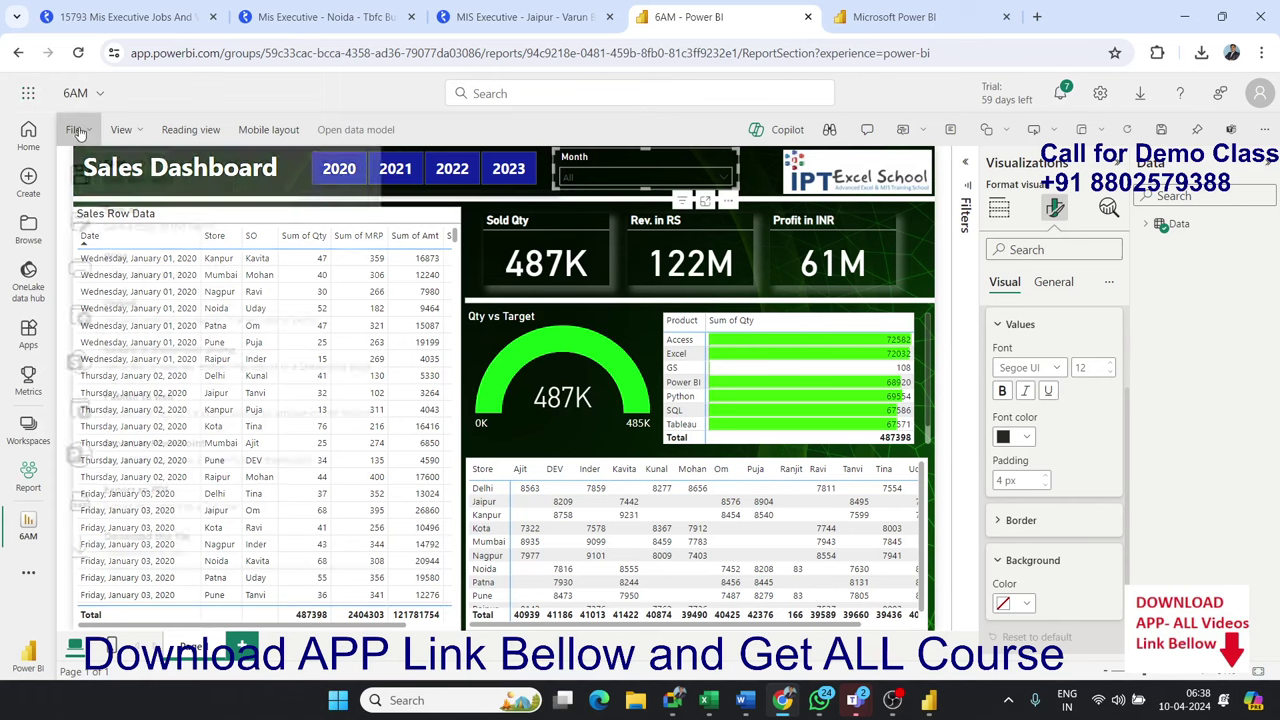
click(113, 184)
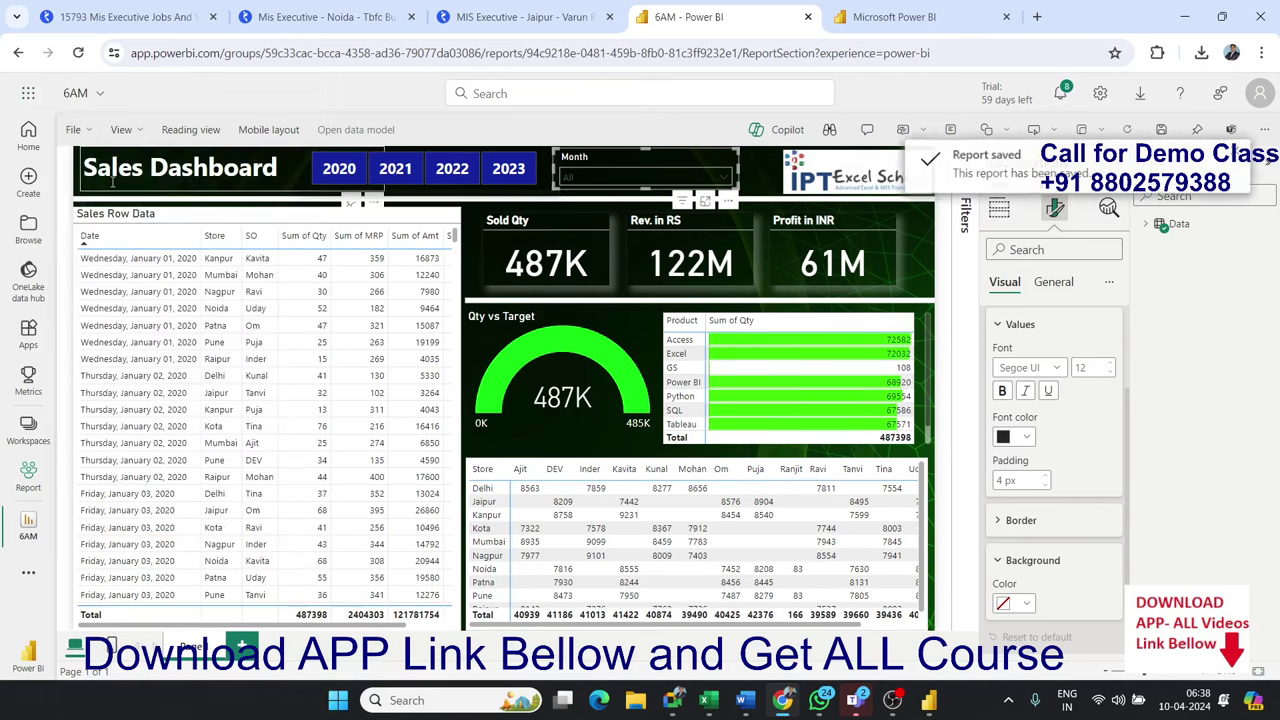
click(915, 18)
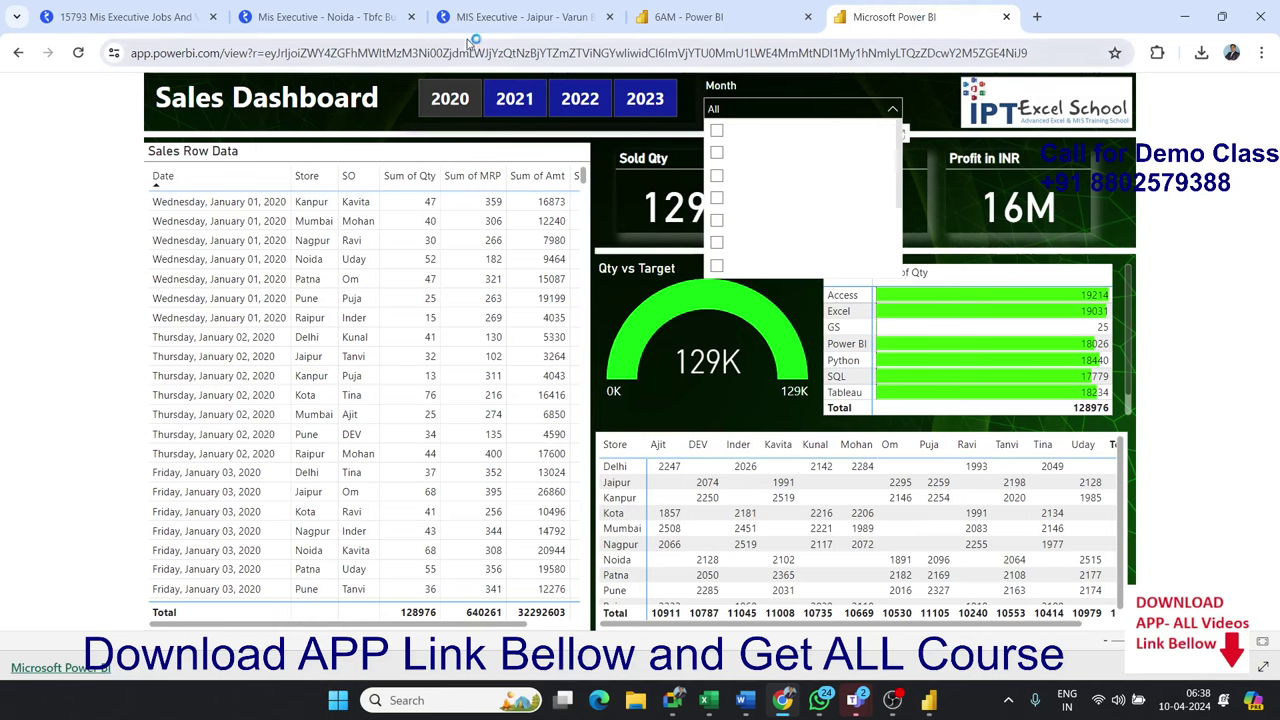
click(80, 53)
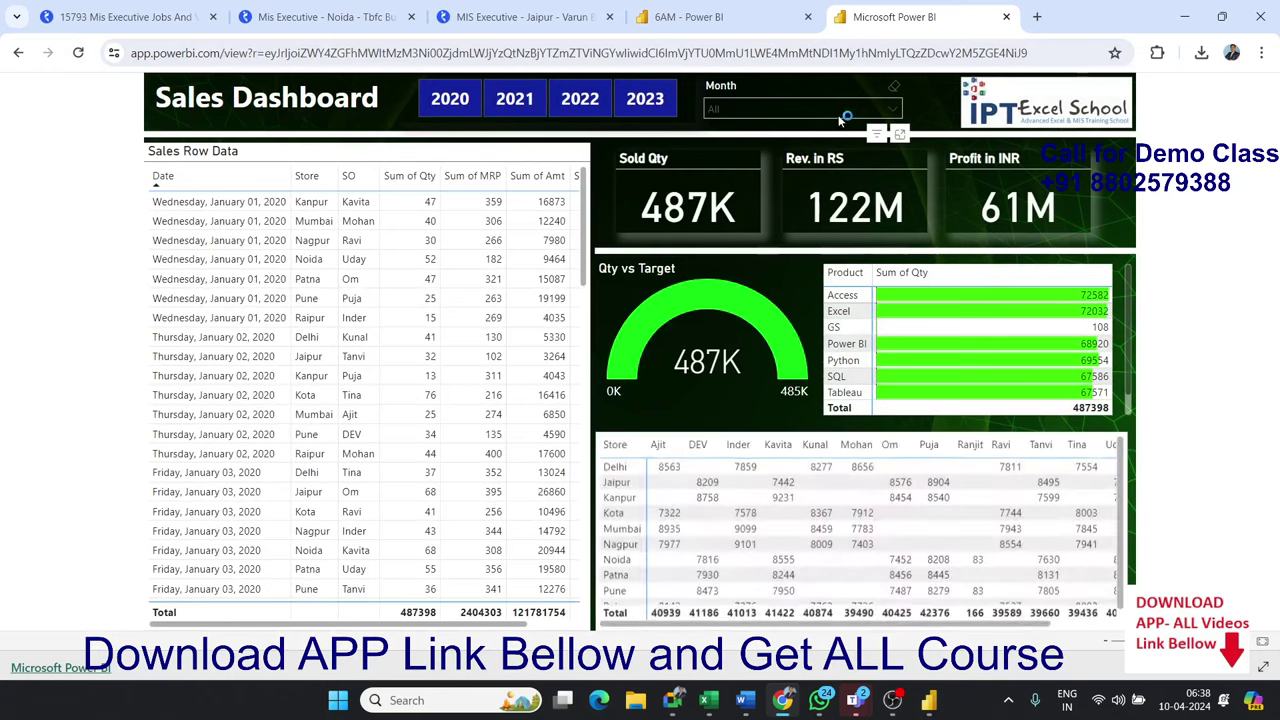
Filter the published dashboard to January 2020 (11K sold, 3M revenue, 1M profit), then return to the editor.
click(843, 117)
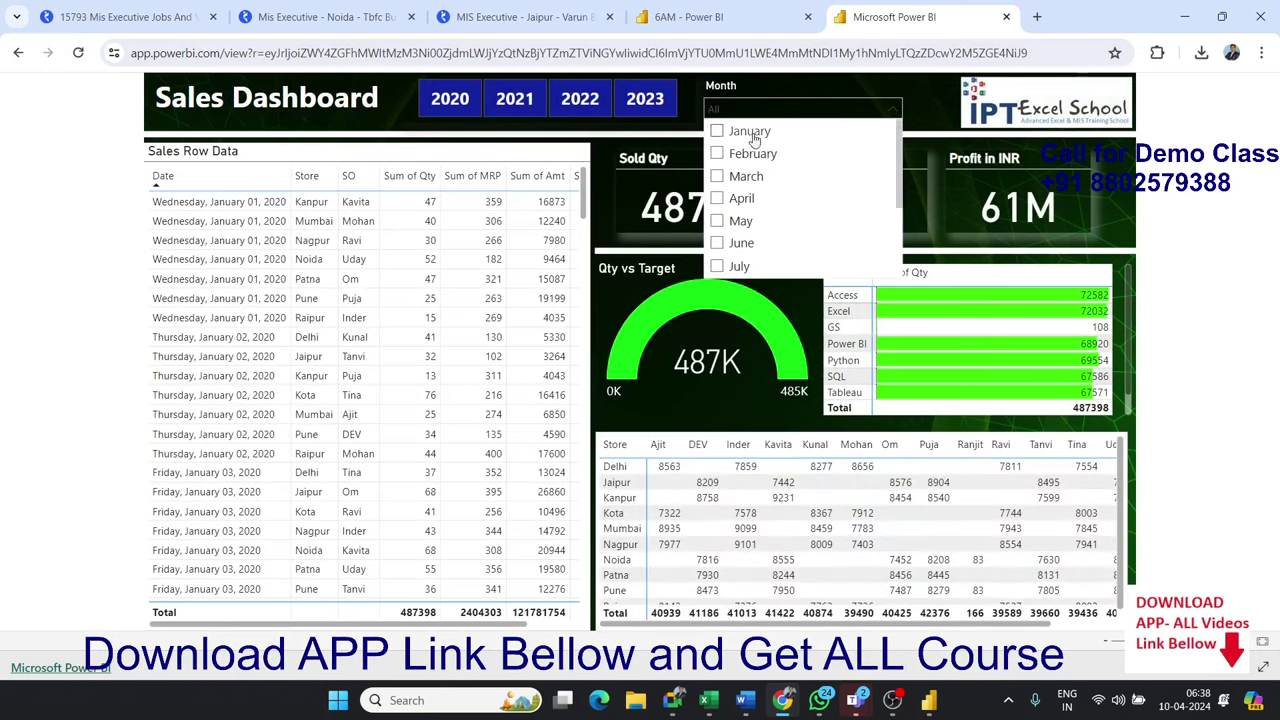
click(700, 17)
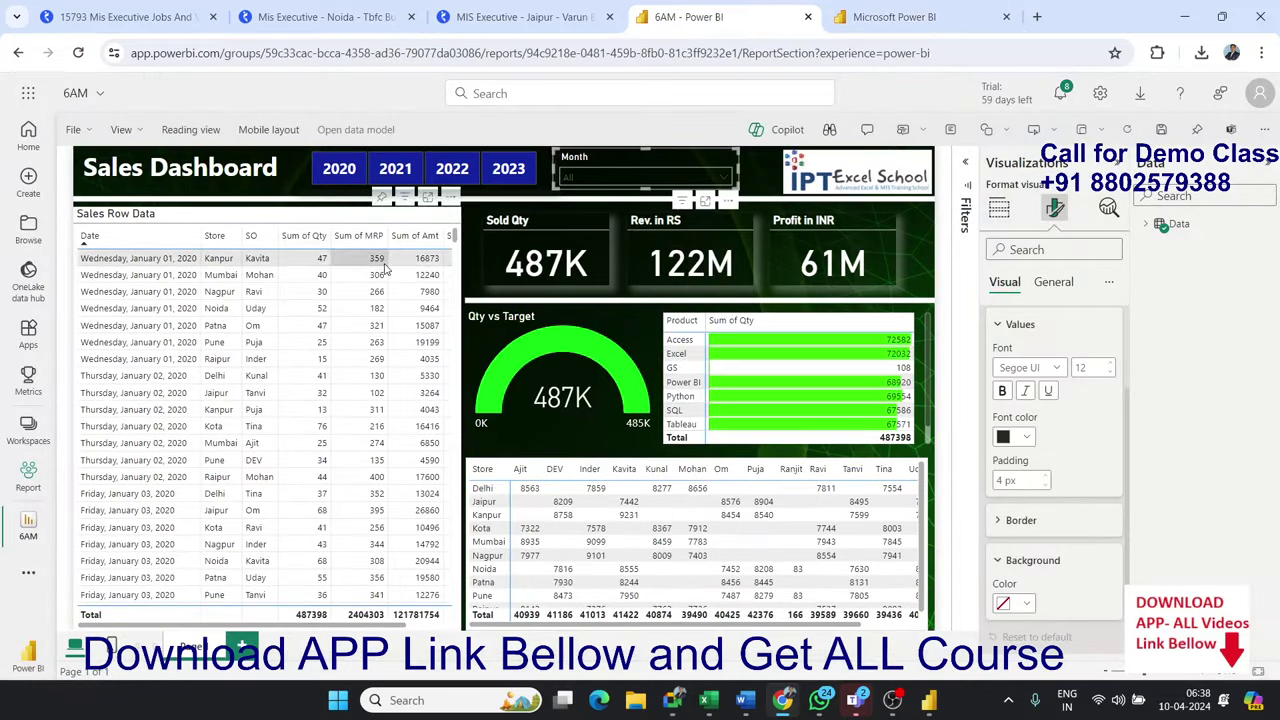
click(905, 17)
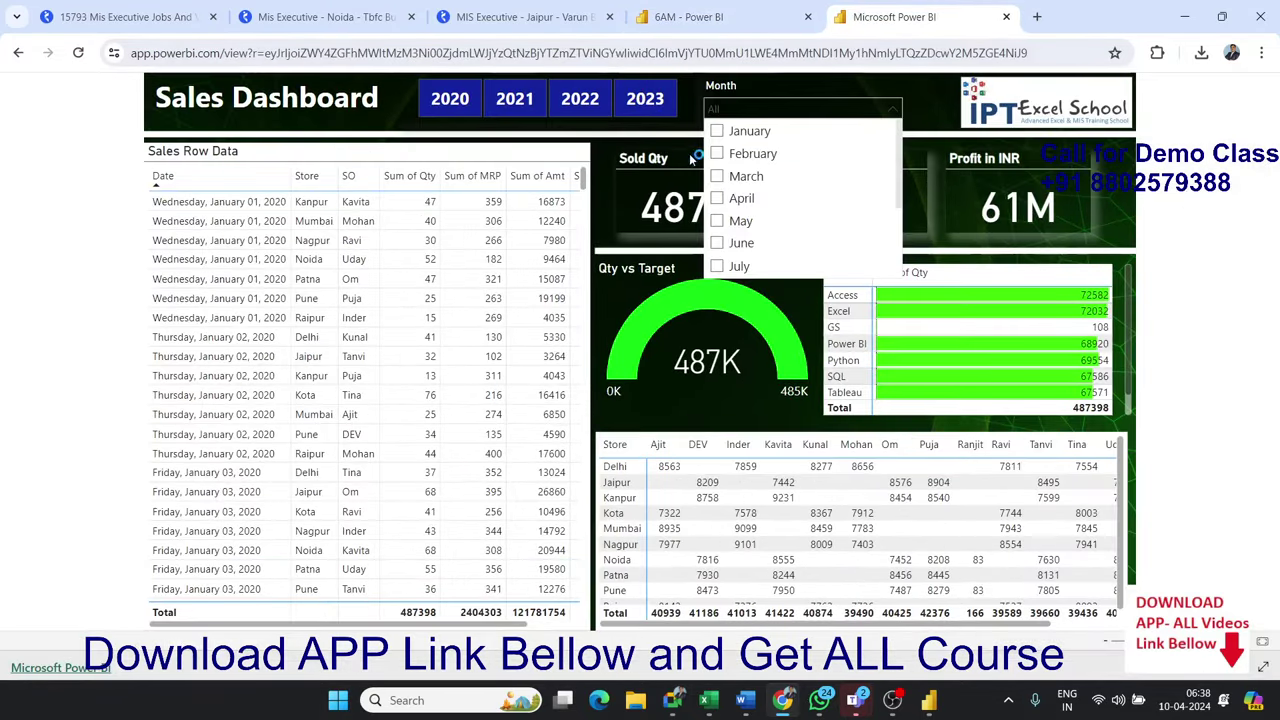
click(717, 134)
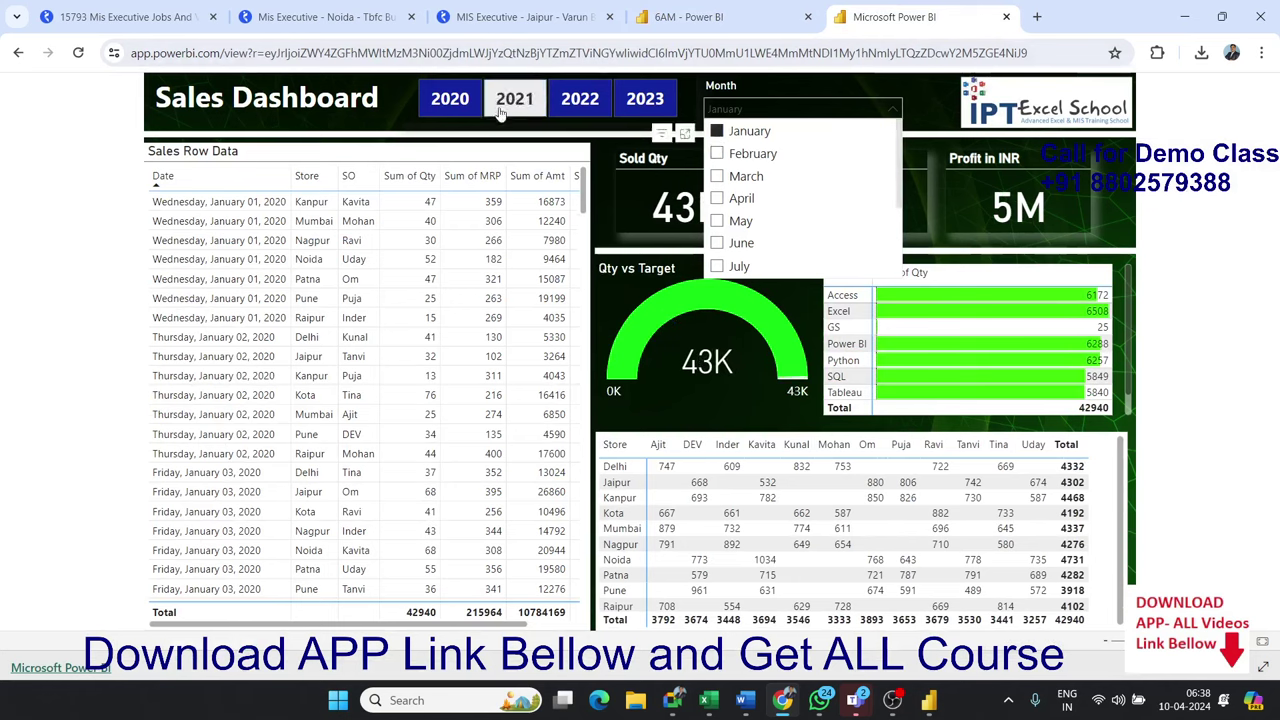
click(457, 135)
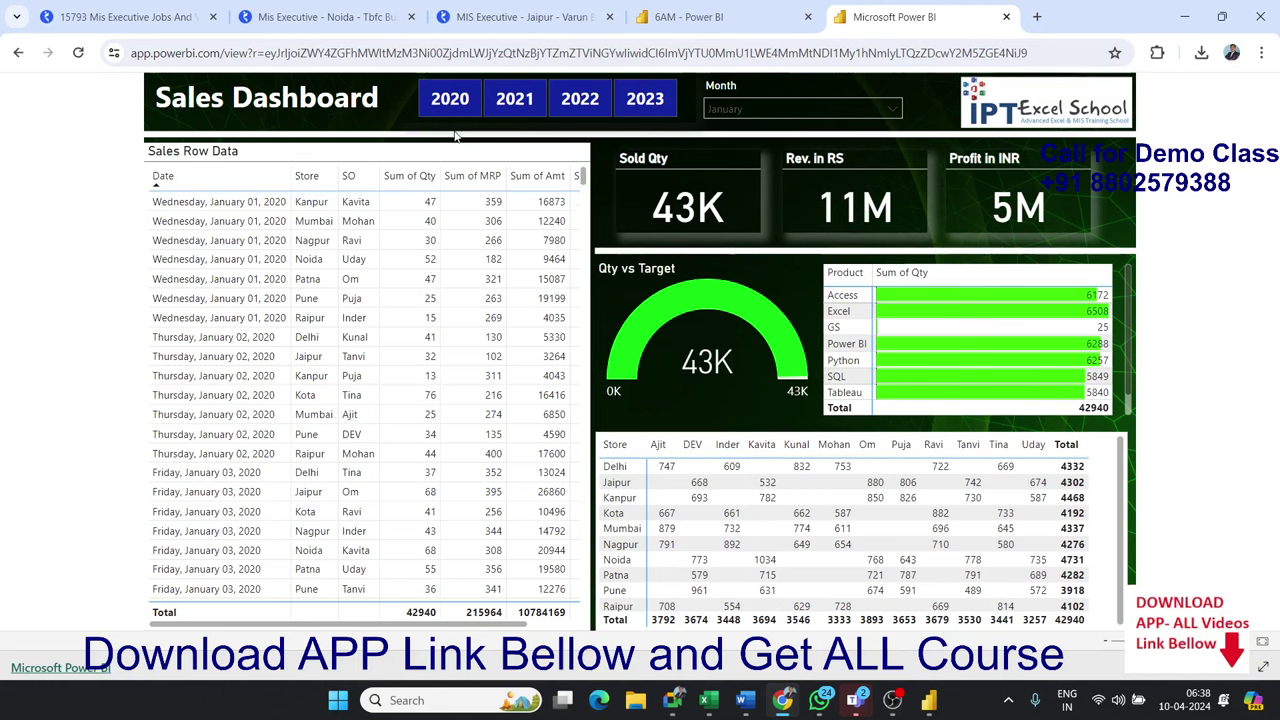
click(451, 108)
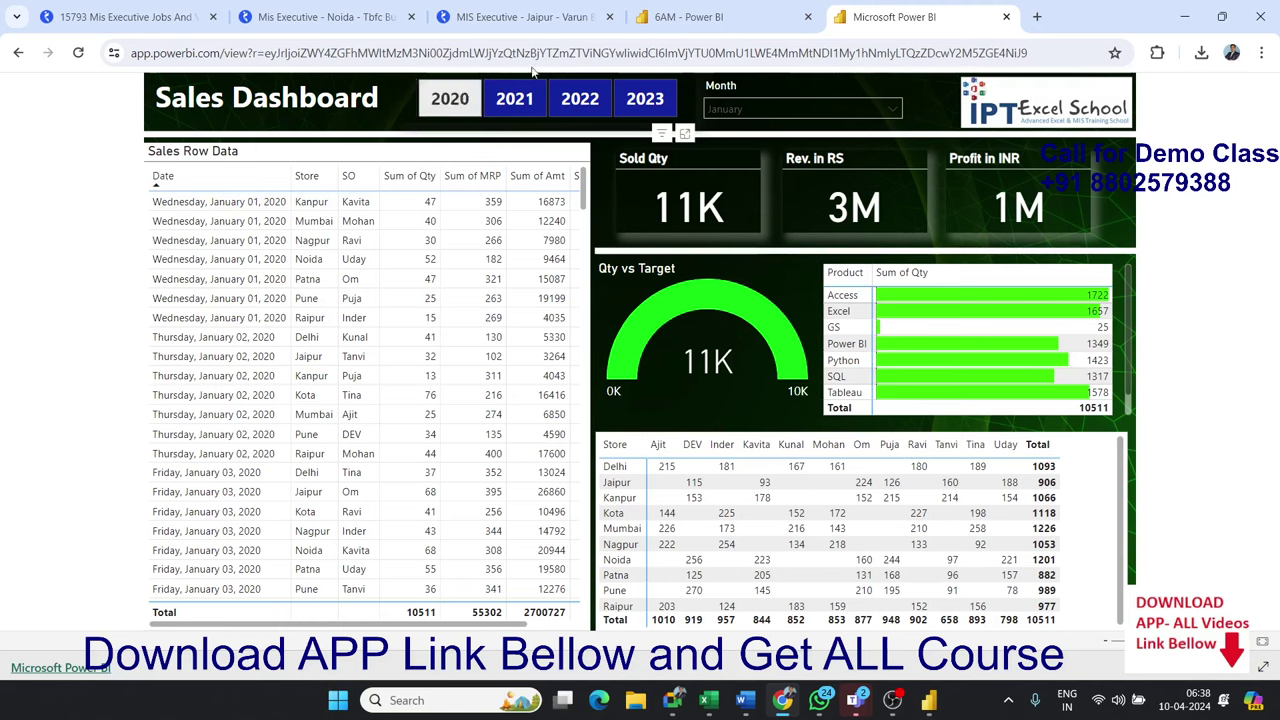
click(690, 17)
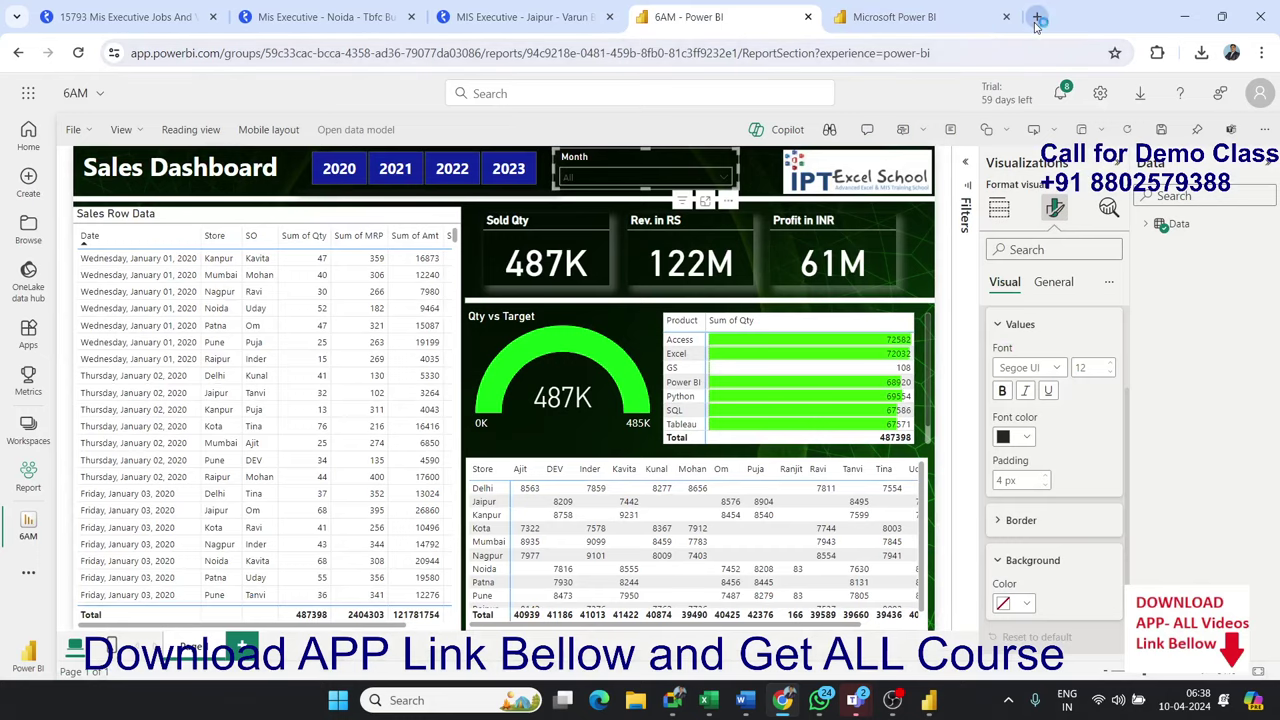
Open powerbi.microsoft.com in a new tab by typing 'power' in the address bar.
click(1037, 17)
text(po)
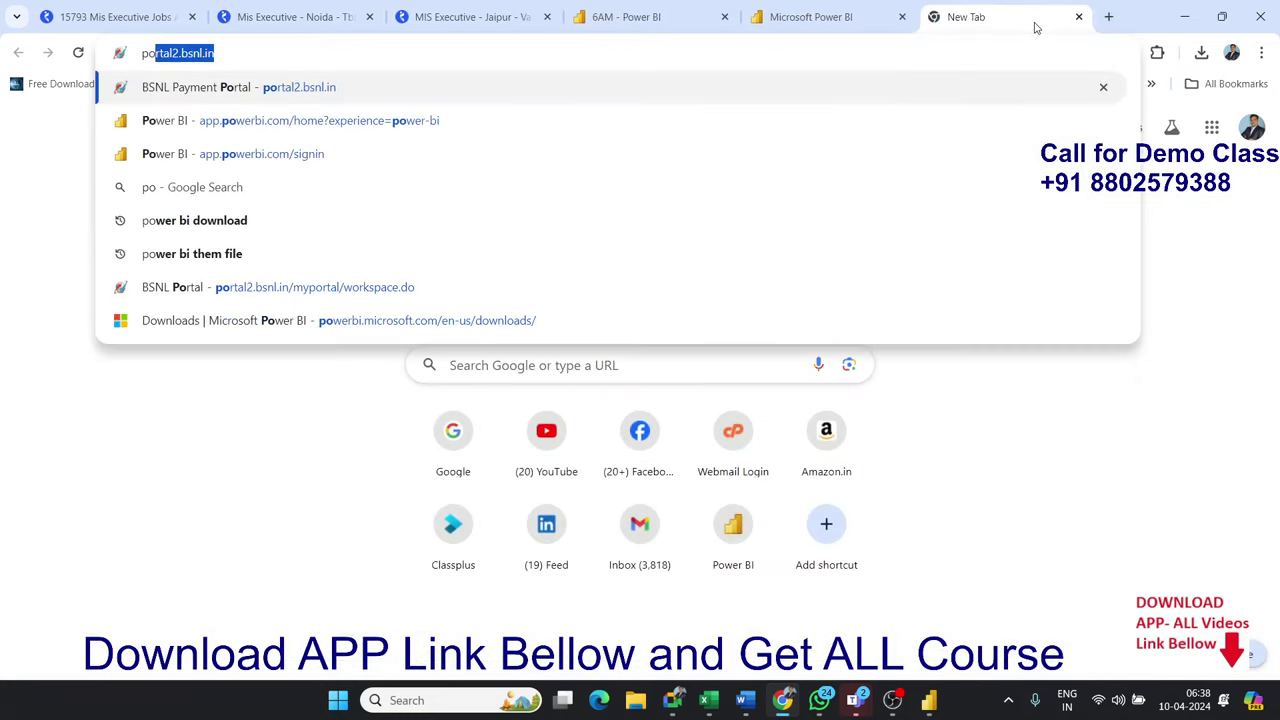
key(BackSpace)
key(BackSpace)
key(BackSpace)
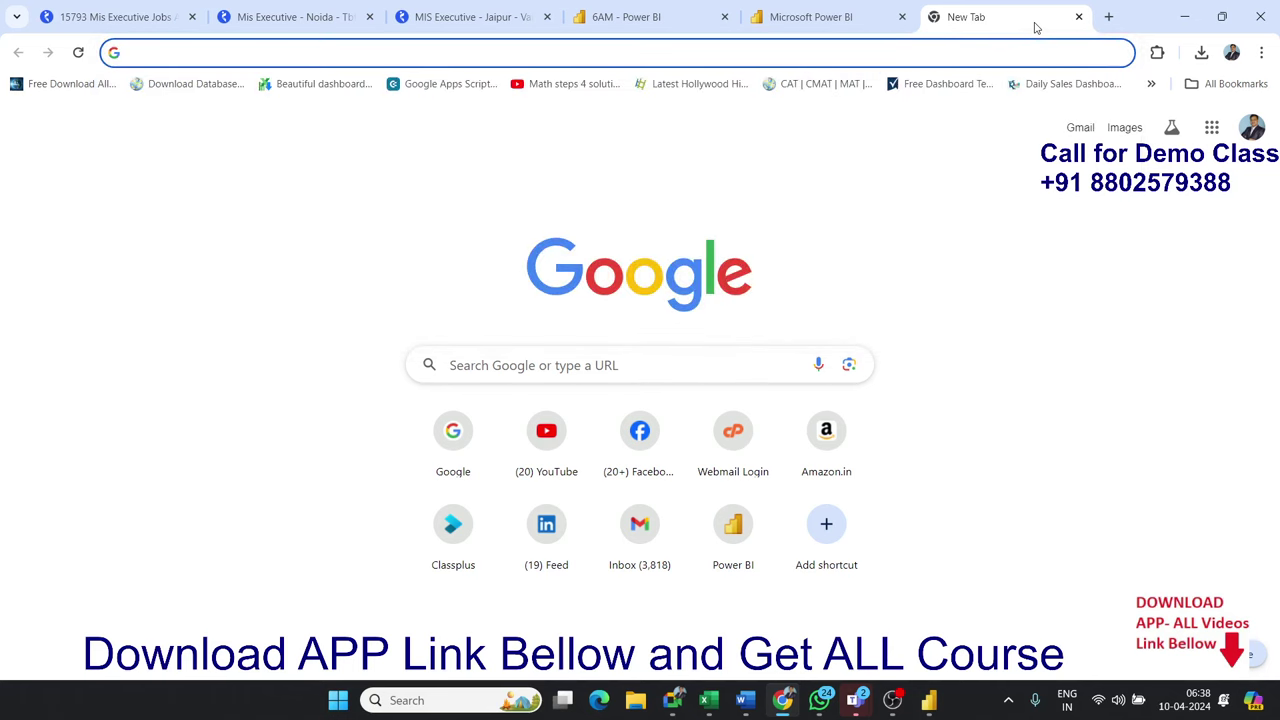
text(pow)
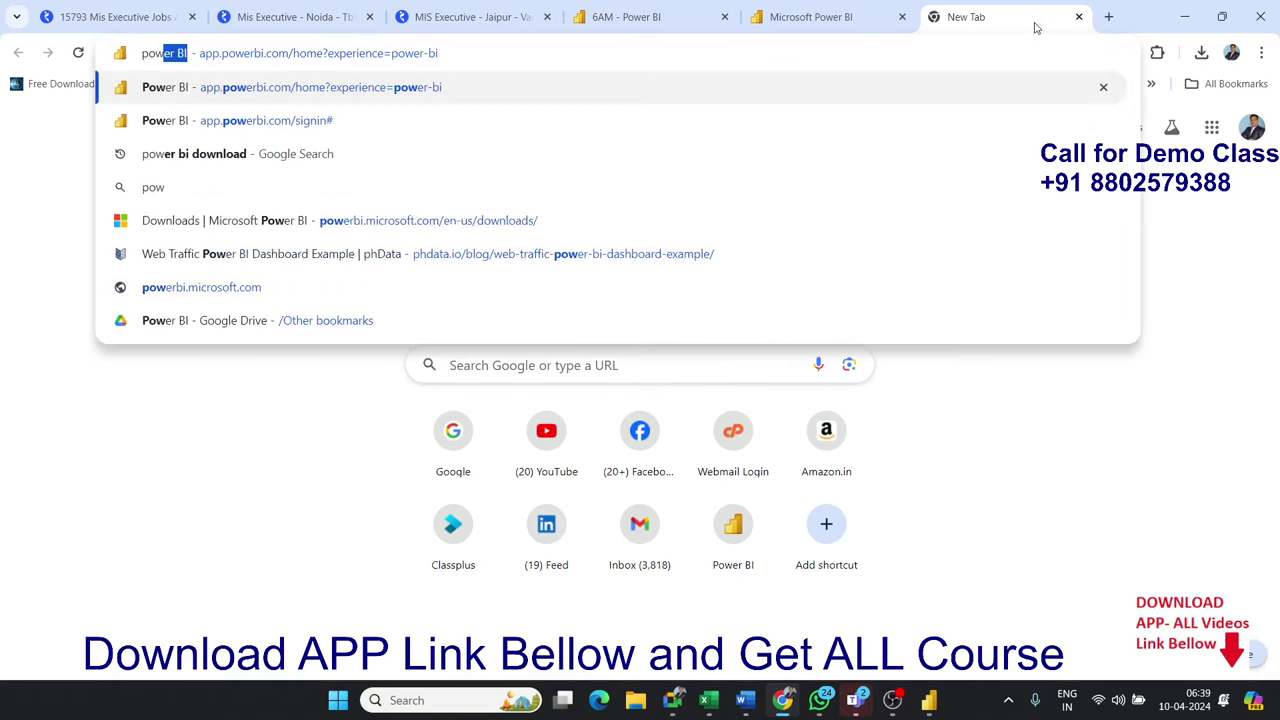
text(er)
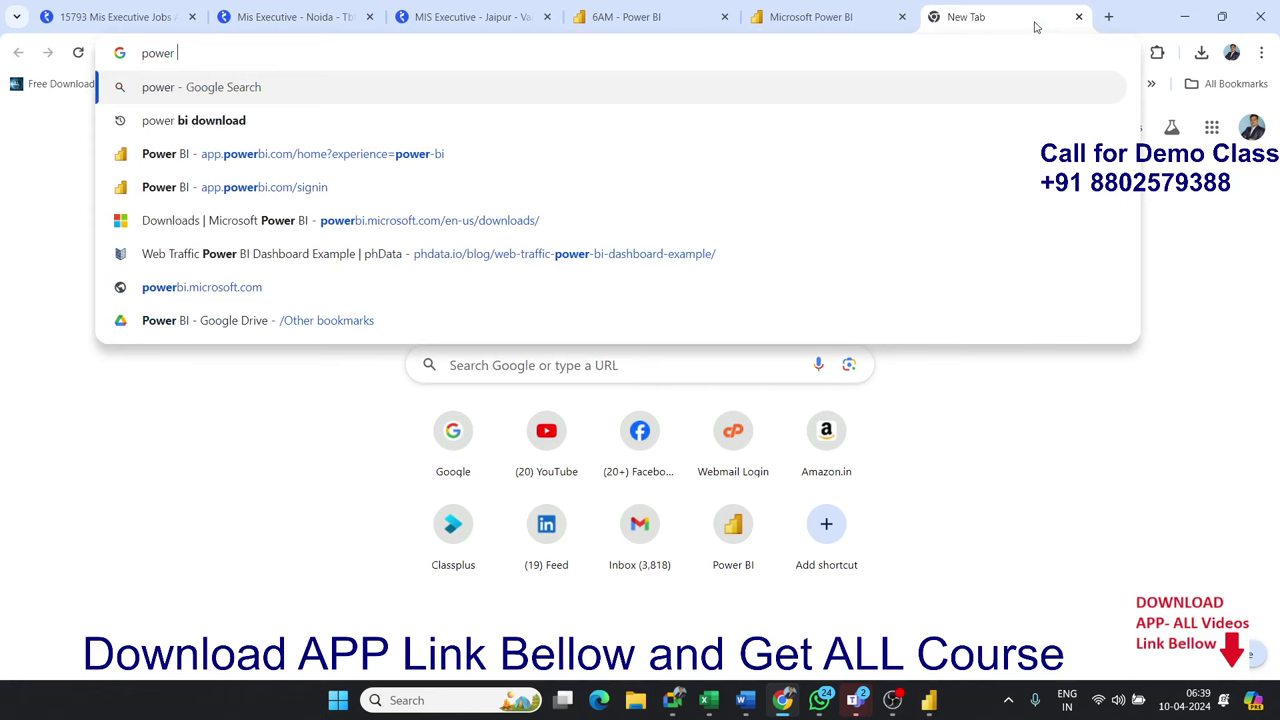
click(228, 288)
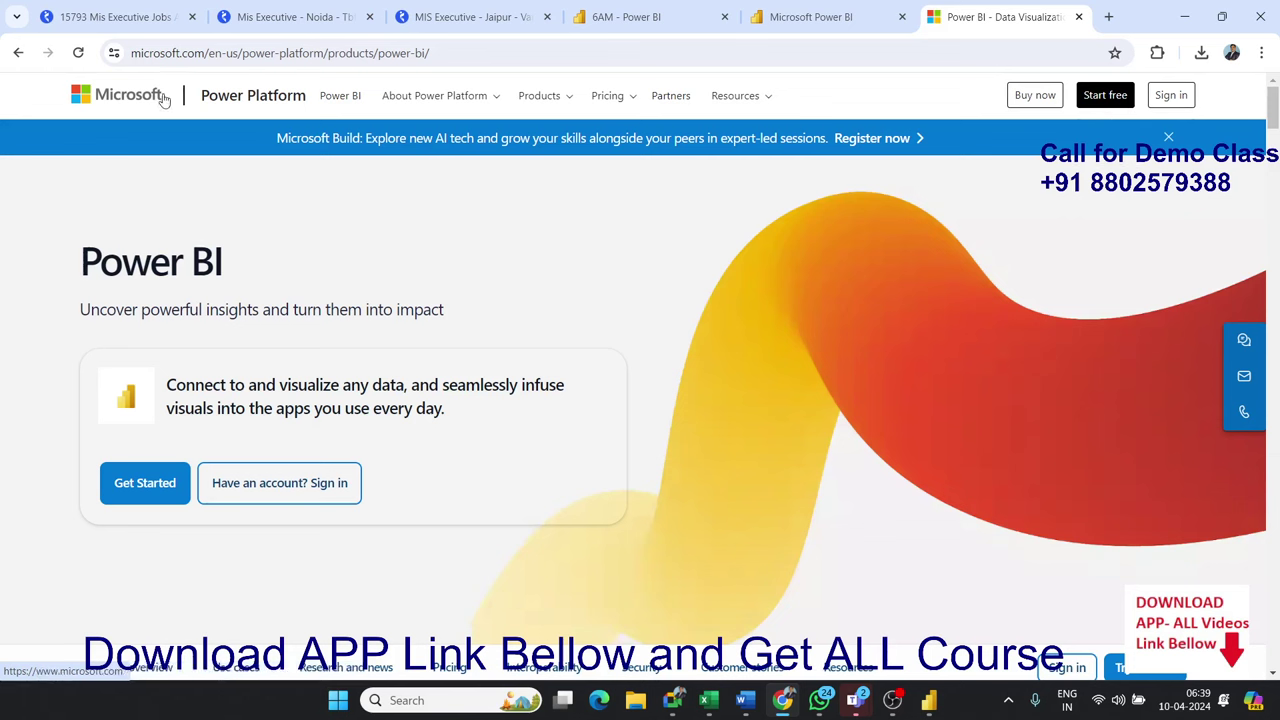
click(325, 100)
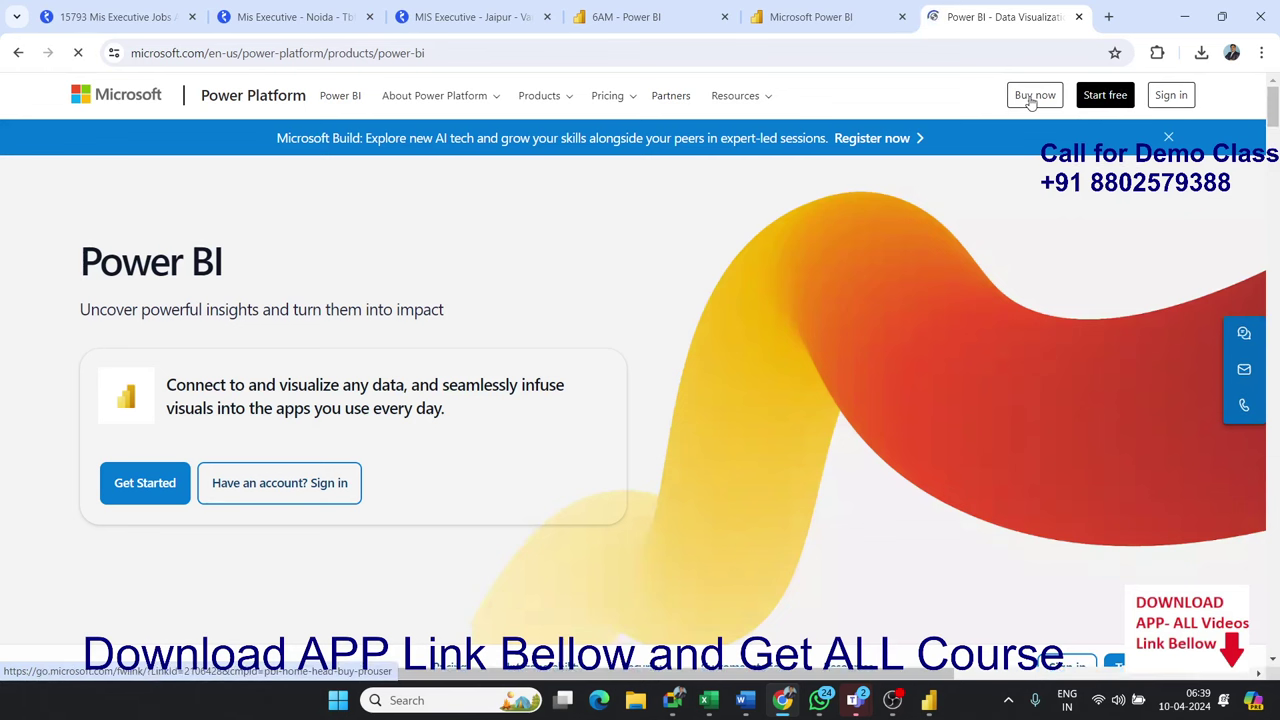
click(1106, 97)
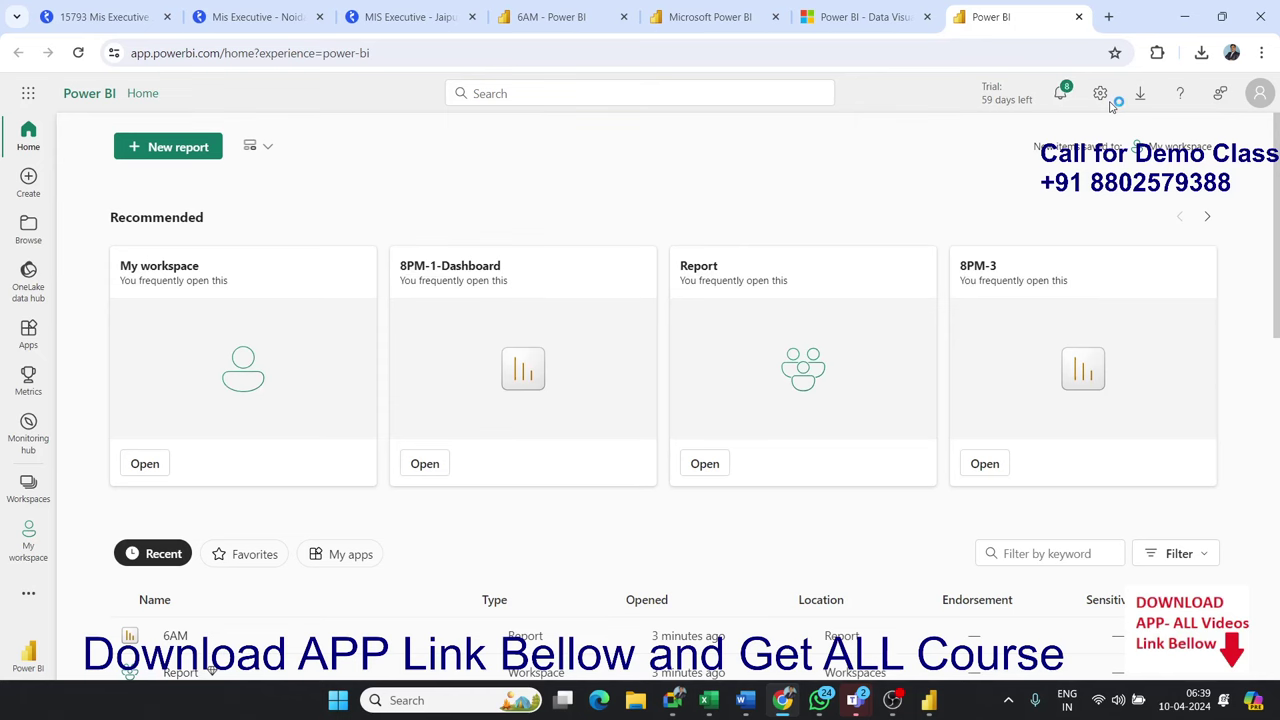
click(1079, 17)
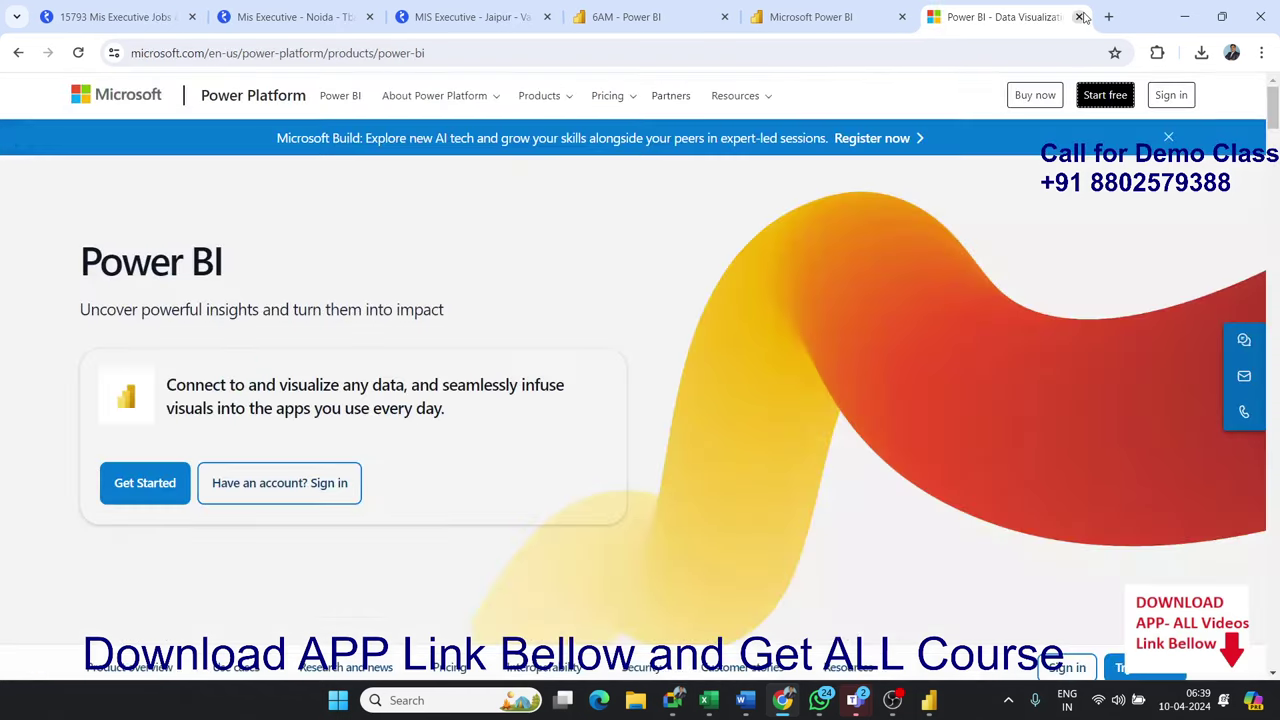
Close the product page and scroll the Product bar chart on the 2020-filtered public dashboard.
click(1080, 17)
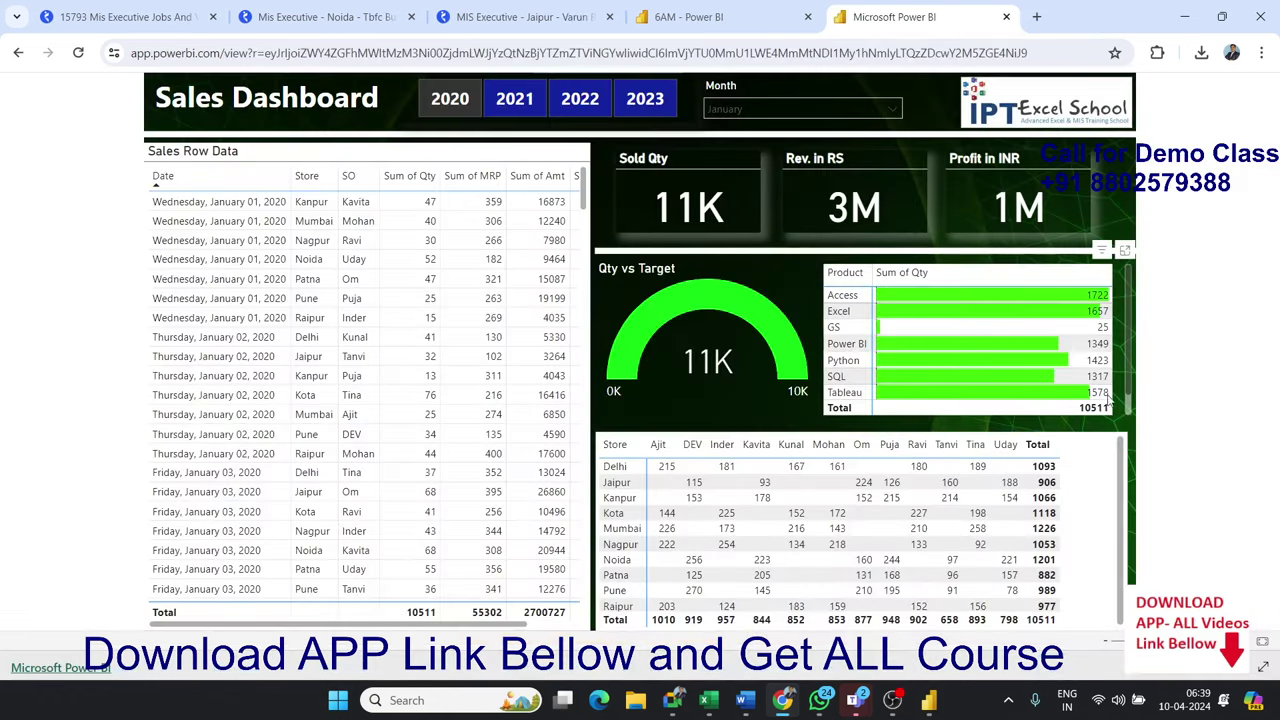
scroll(1128, 385, down, 1)
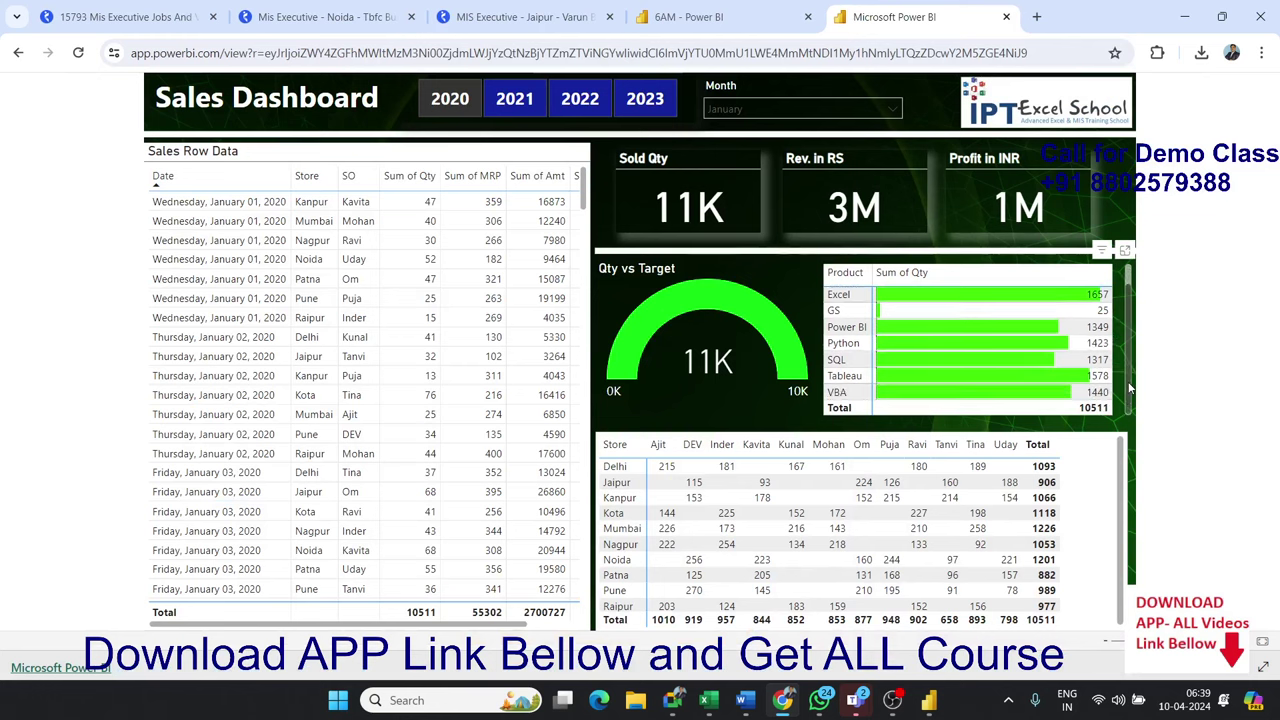
scroll(1128, 385, up, 1)
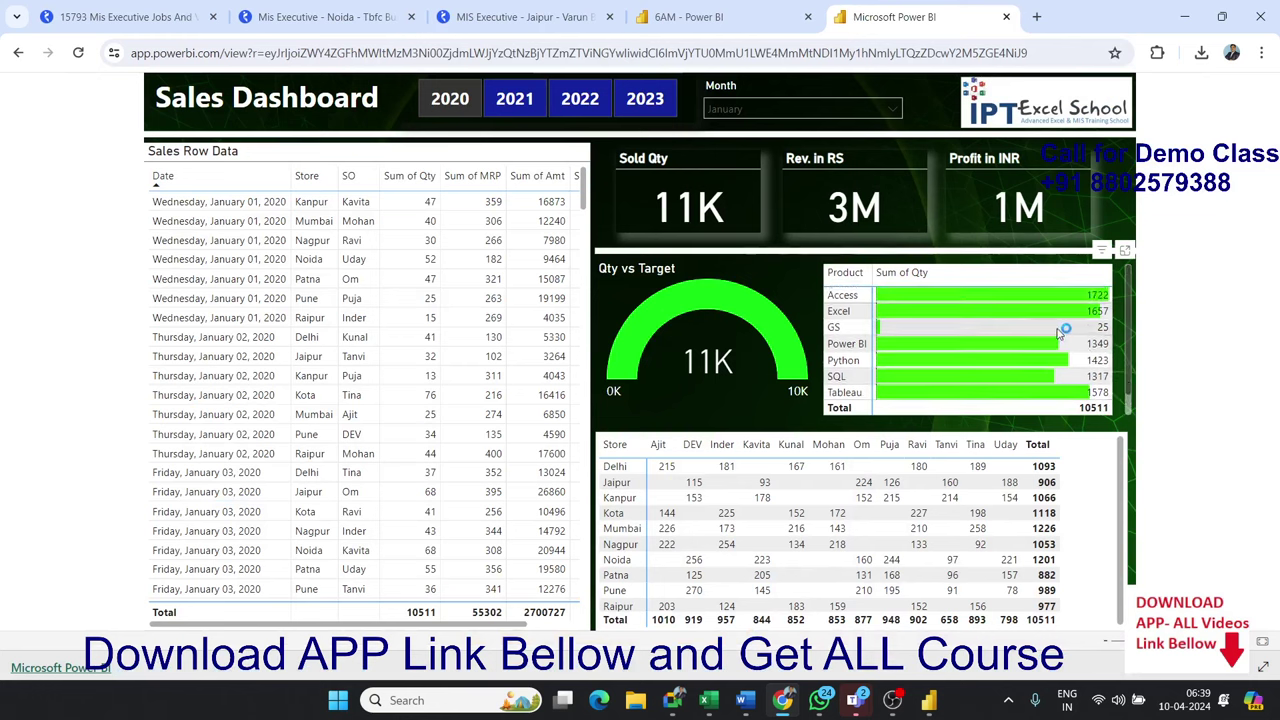
scroll(1128, 381, down, 1)
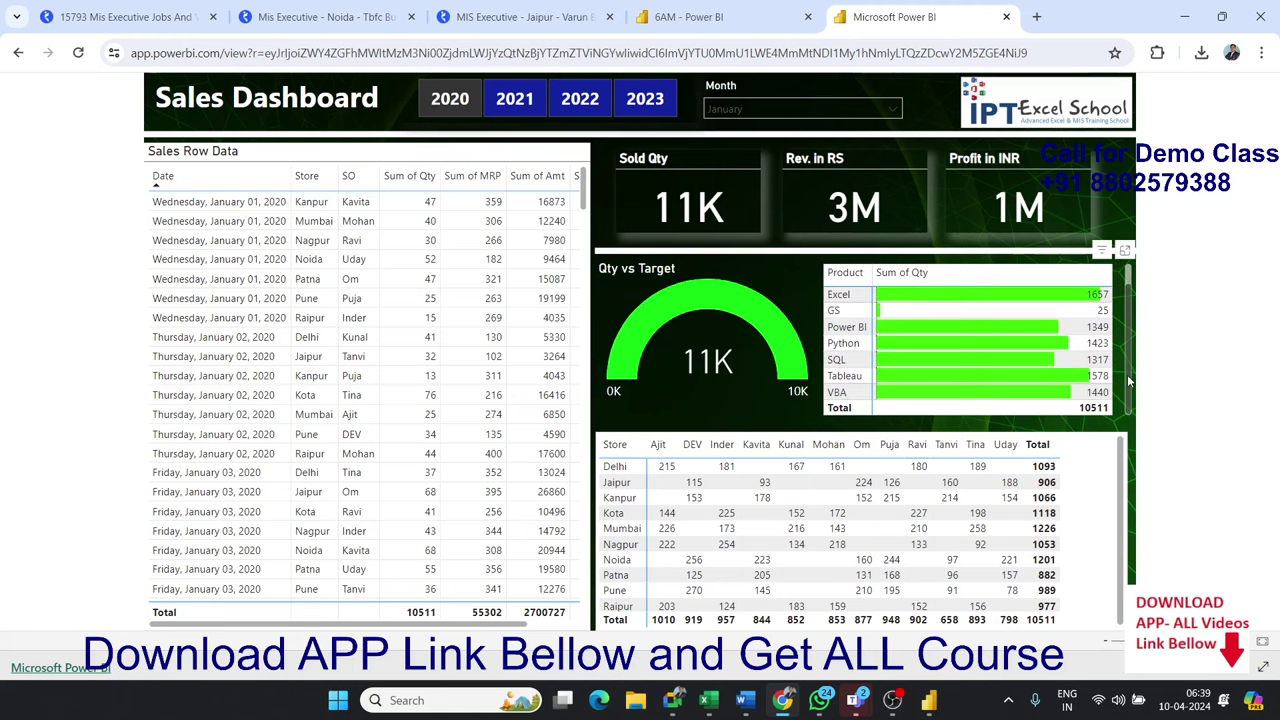
scroll(1125, 378, up, 1)
scroll(1123, 376, down, 1)
scroll(1123, 376, up, 1)
scroll(1125, 350, down, 1)
scroll(1123, 371, up, 1)
scroll(1124, 362, down, 1)
scroll(1125, 352, up, 1)
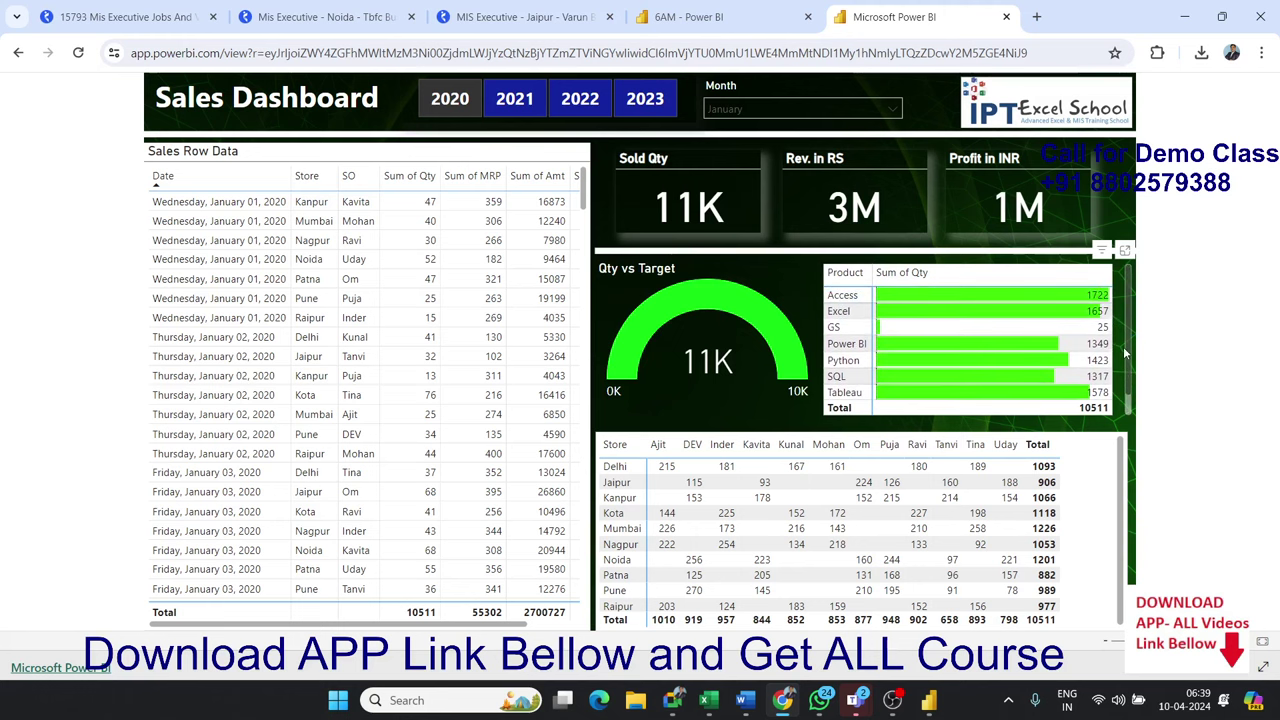